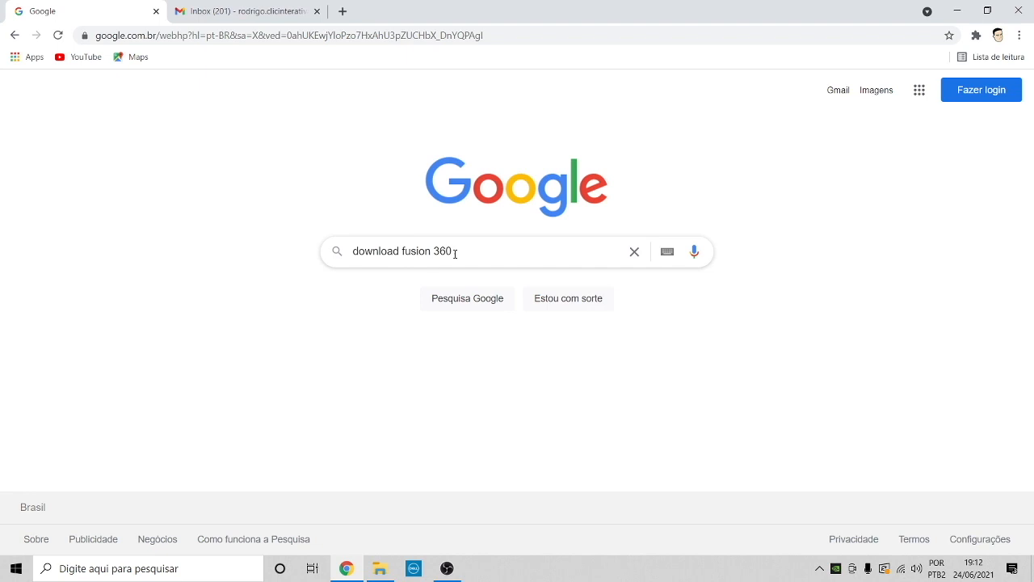
# Search Google for "download fusion 360" and open Autodesk's free trial download page
pyautogui.click(587, 257)
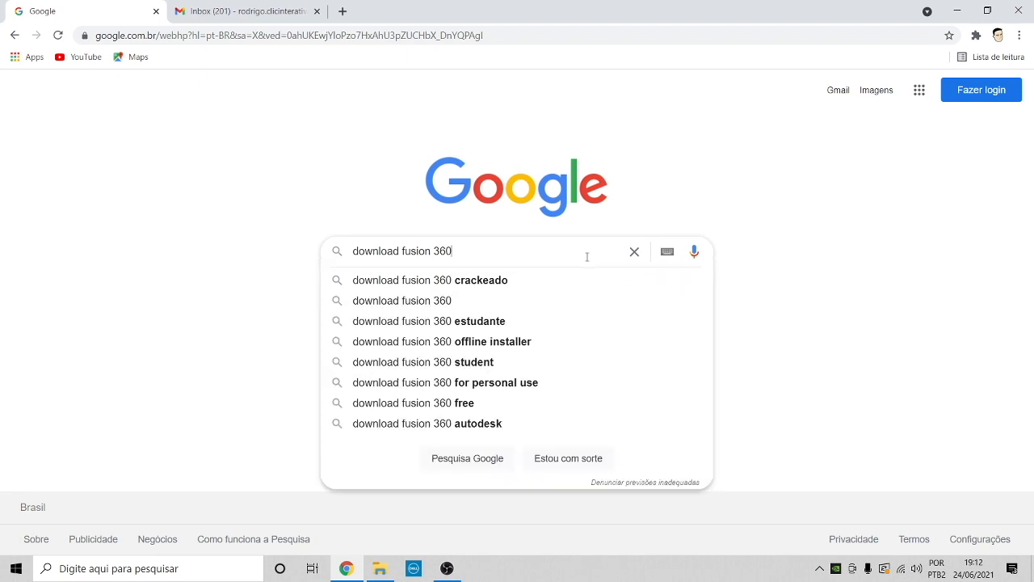
pyautogui.press('Return')
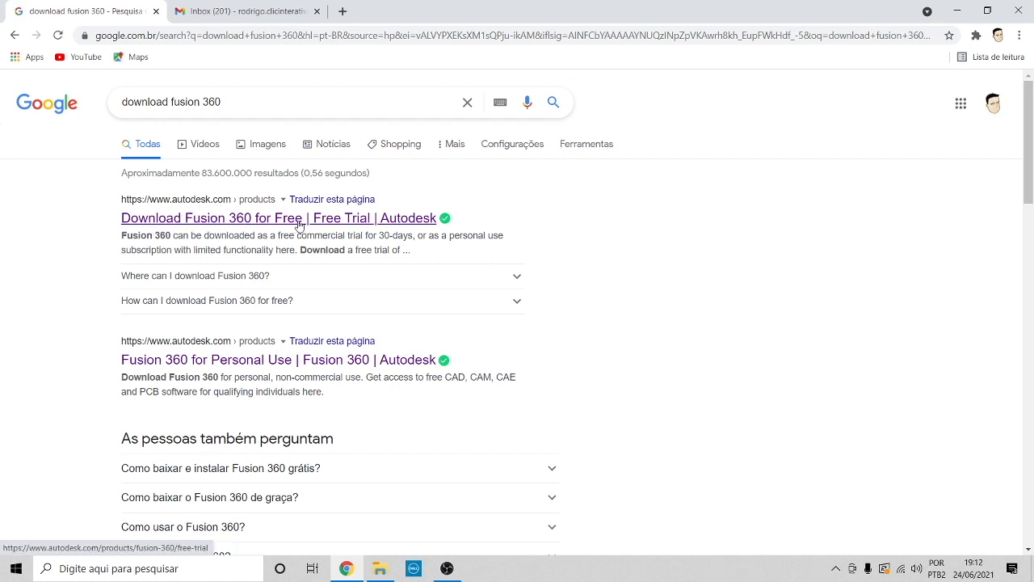
pyautogui.click(349, 218)
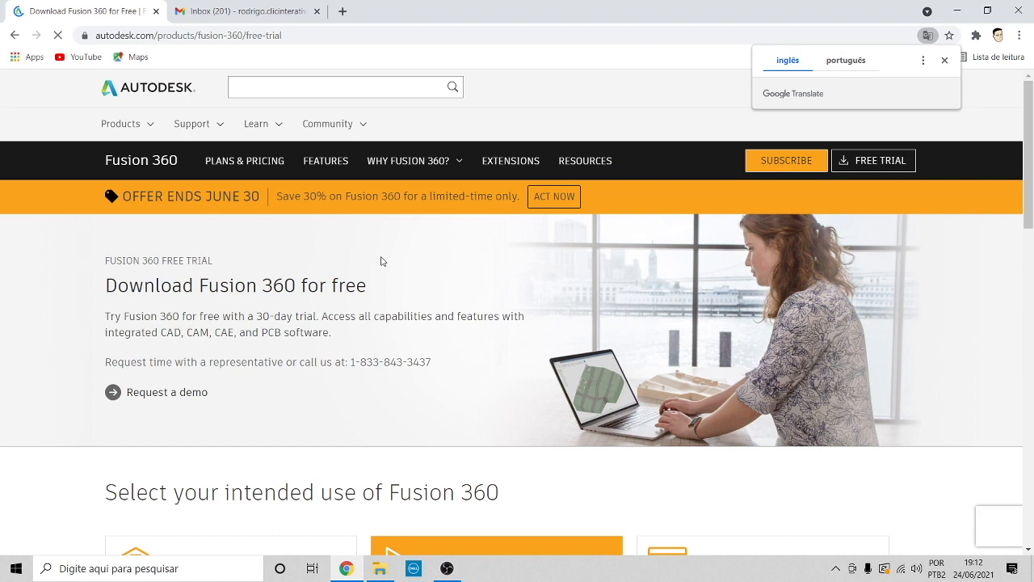
# Choose Fusion 360 for personal, hobby use as the intended use
pyautogui.scroll(-2, 483, 298)
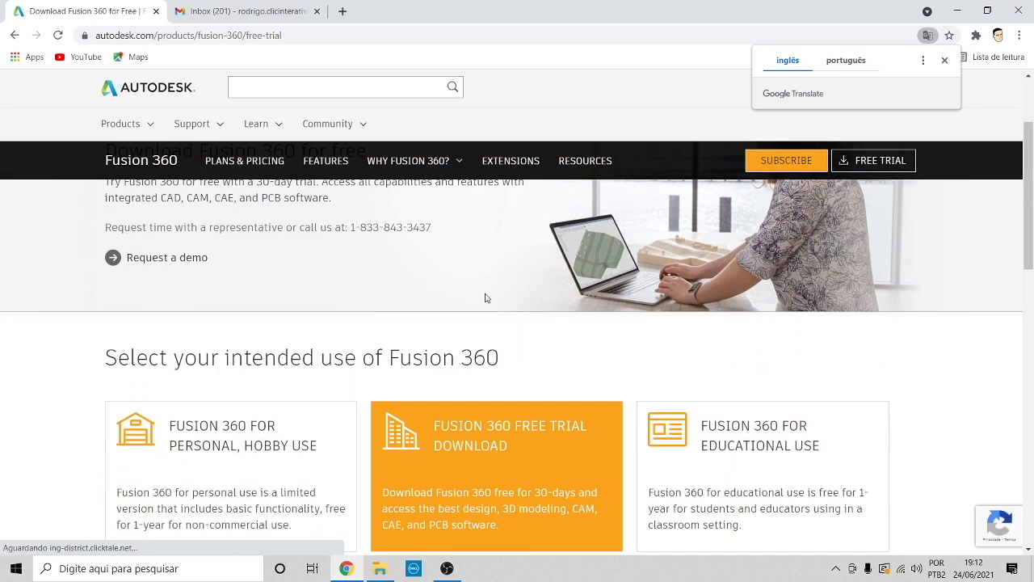
pyautogui.scroll(-2, 485, 299)
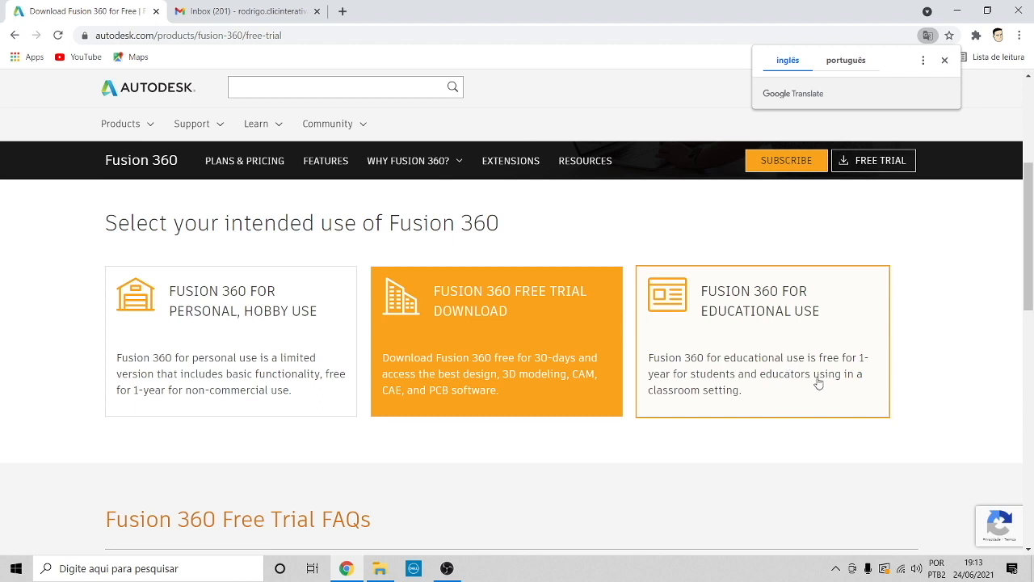
pyautogui.scroll(1, 819, 386)
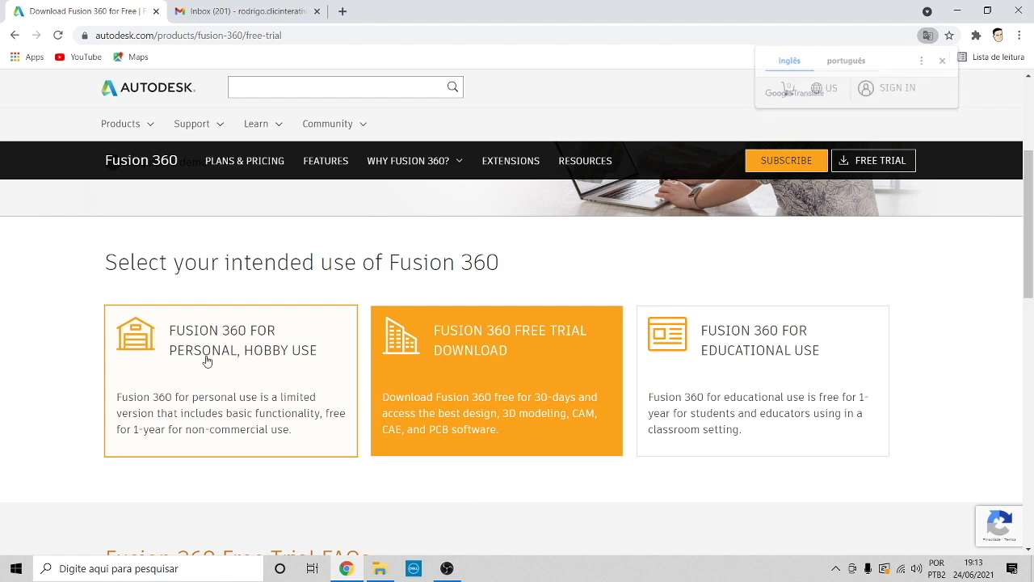
pyautogui.click(207, 361)
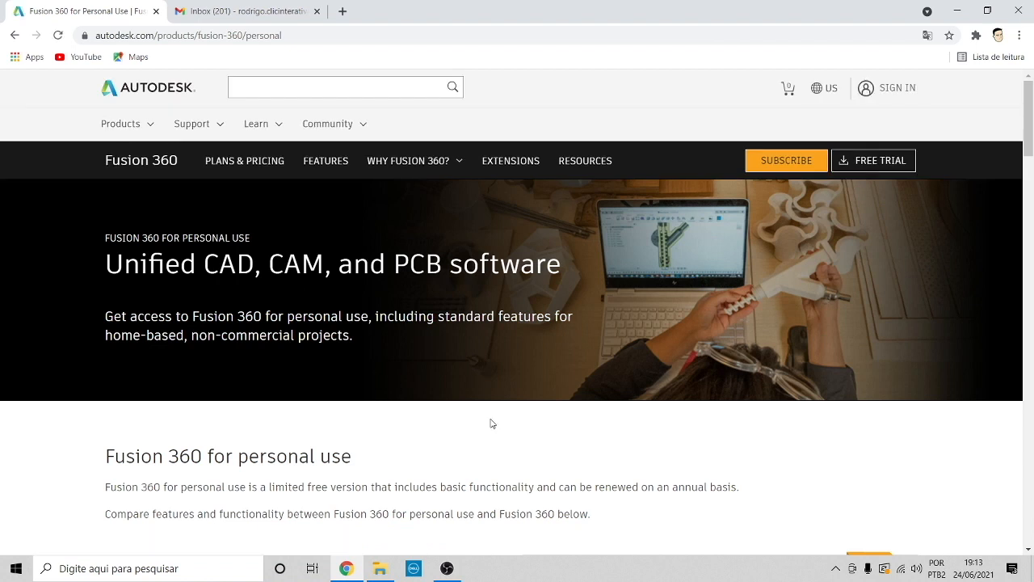
# Examine the prices and licence terms of the personal-use and full Fusion 360 plans
pyautogui.scroll(-1, 437, 414)
pyautogui.scroll(-4, 509, 387)
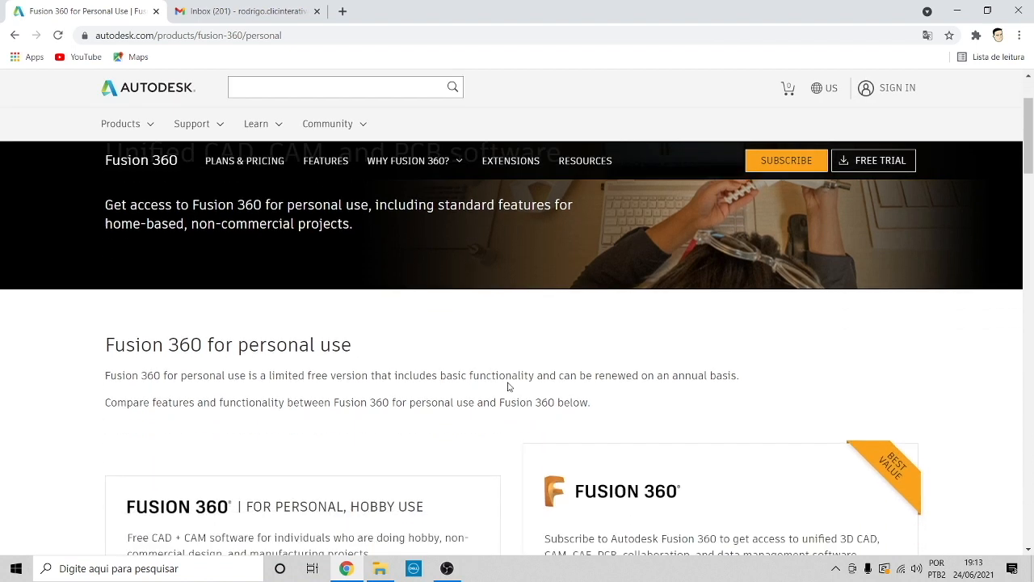
pyautogui.scroll(1, 505, 386)
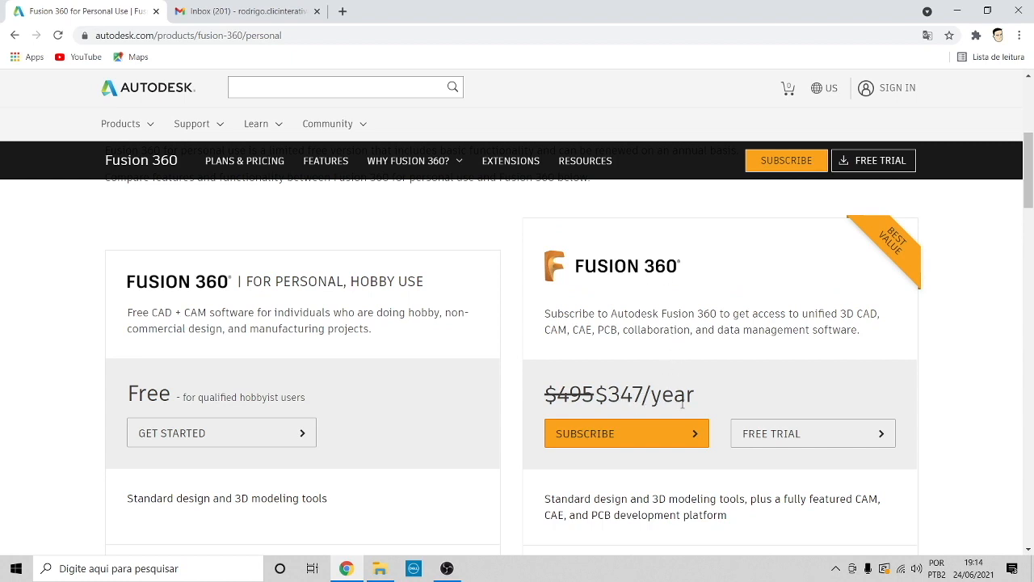
pyautogui.scroll(-3, 388, 364)
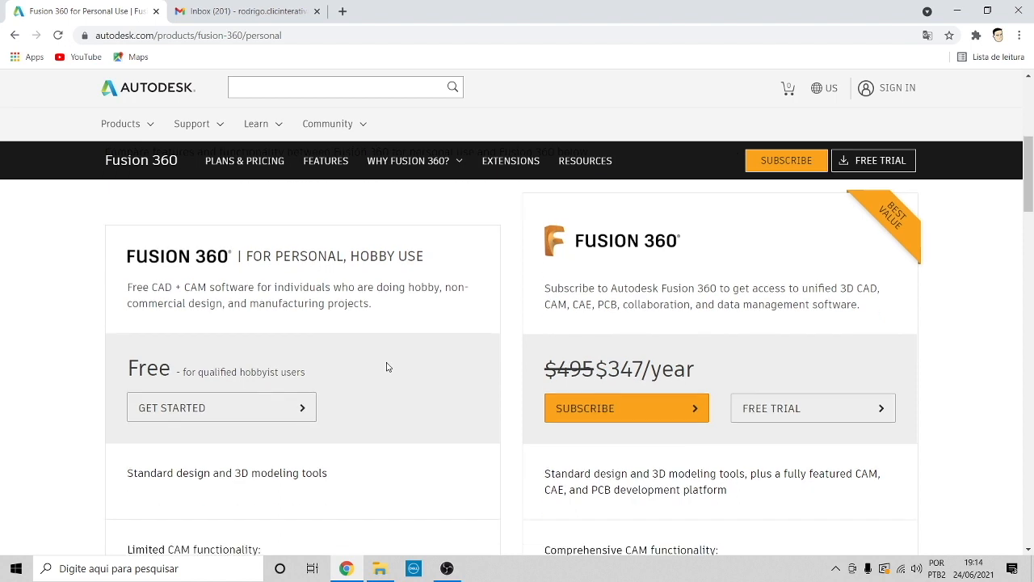
pyautogui.scroll(-1, 404, 367)
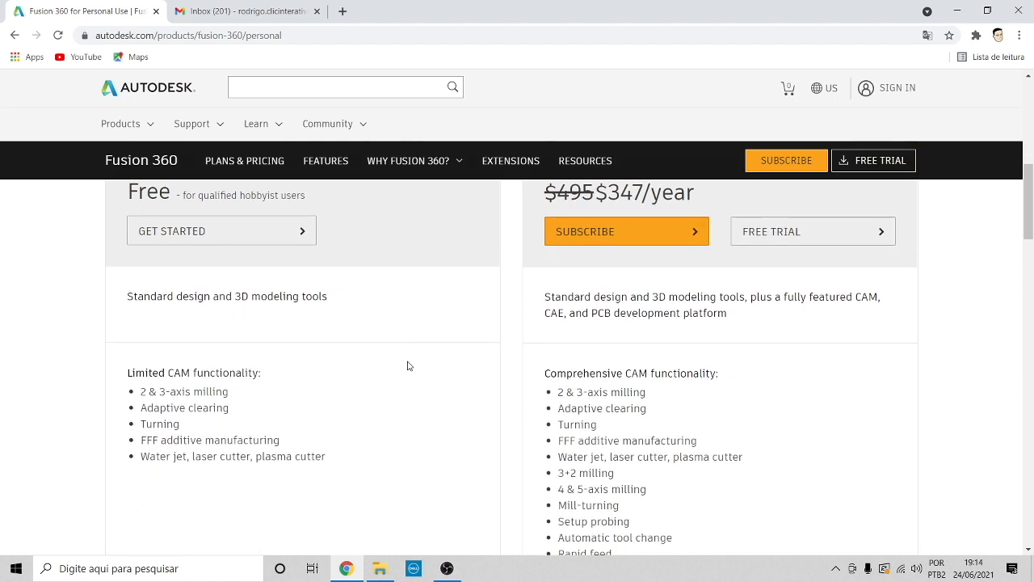
pyautogui.scroll(1, 408, 366)
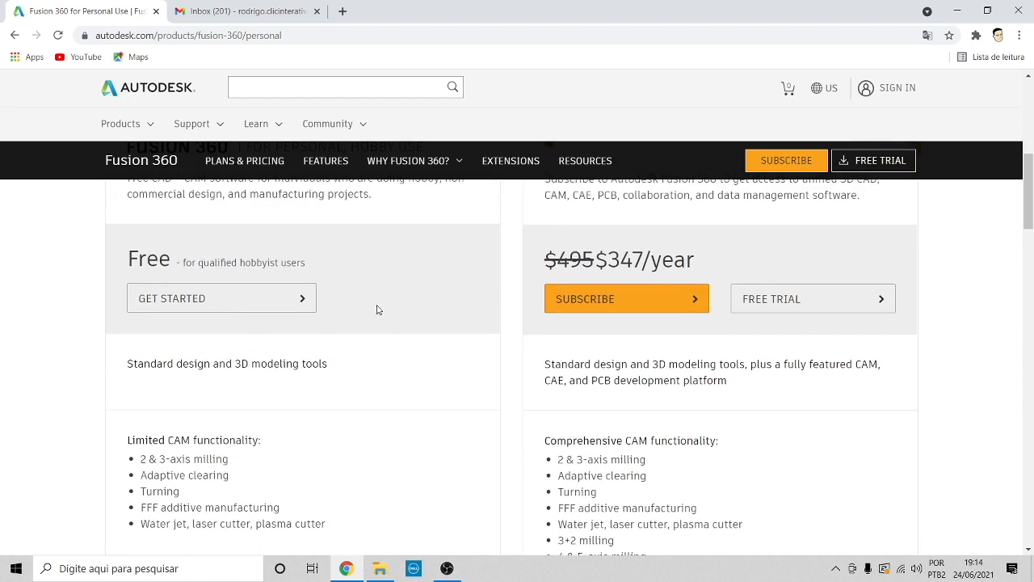
# Compare the CAM functionality lists of the personal-use and full plans, including multi-axis milling, setup probing and automatic tool change
pyautogui.scroll(-2, 376, 308)
pyautogui.moveTo(127, 311); pyautogui.dragTo(355, 408)
pyautogui.click(328, 392)
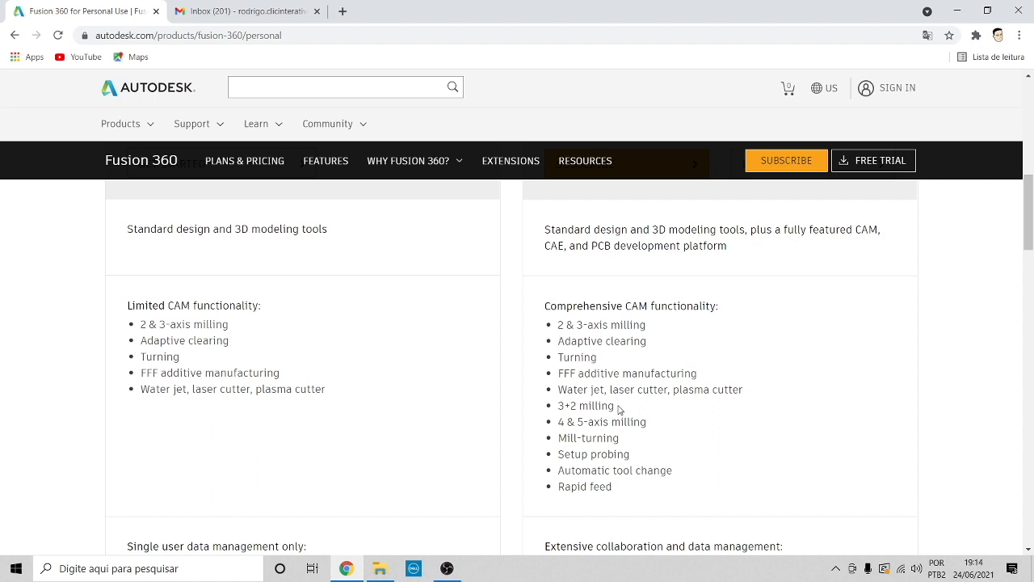
pyautogui.moveTo(560, 424); pyautogui.dragTo(654, 430)
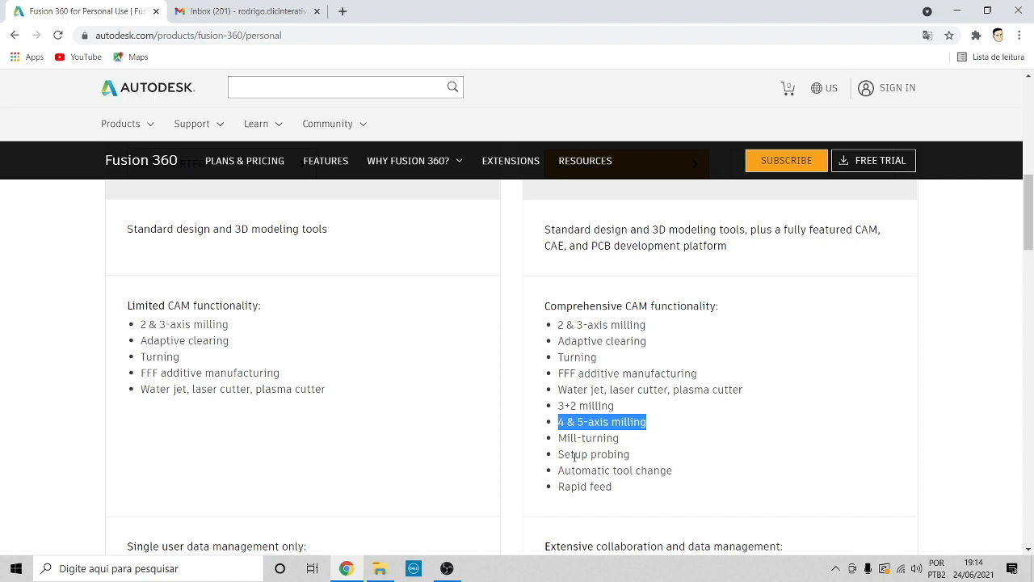
pyautogui.moveTo(559, 455); pyautogui.dragTo(643, 467)
pyautogui.click(653, 469)
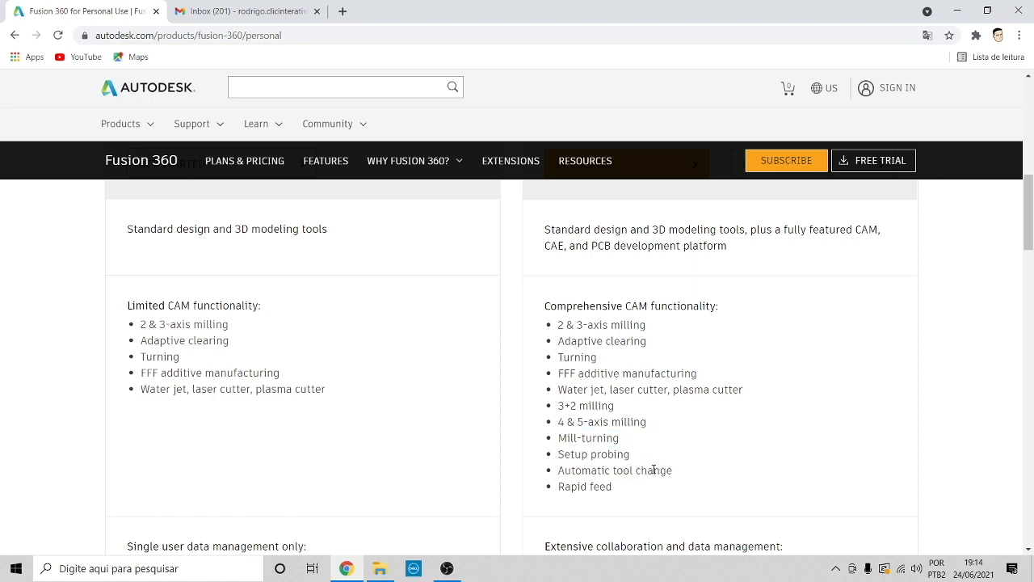
pyautogui.moveTo(559, 472); pyautogui.dragTo(672, 472)
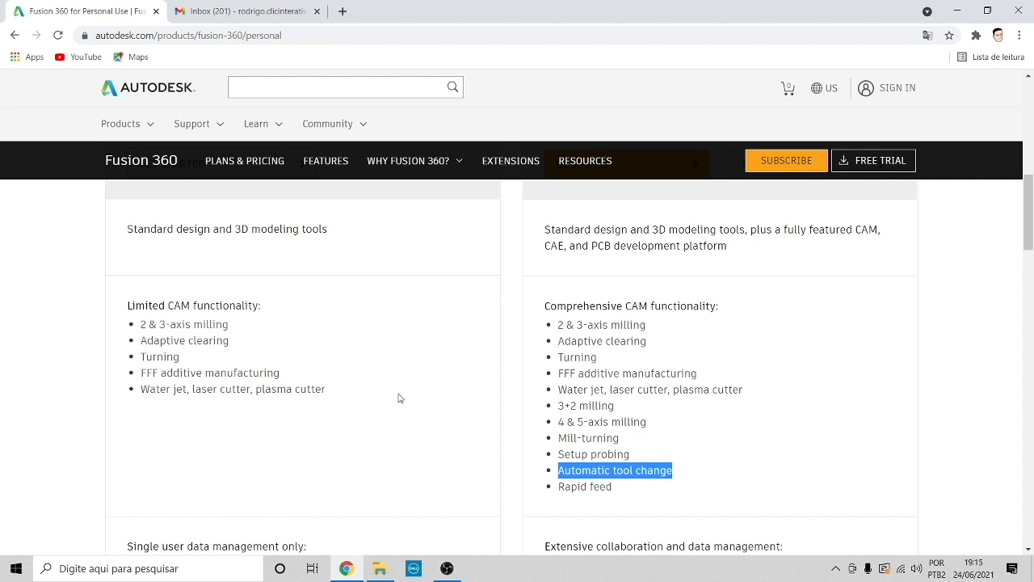
pyautogui.moveTo(140, 323); pyautogui.dragTo(247, 391)
pyautogui.click(278, 357)
pyautogui.moveTo(142, 324); pyautogui.dragTo(240, 329)
pyautogui.click(289, 350)
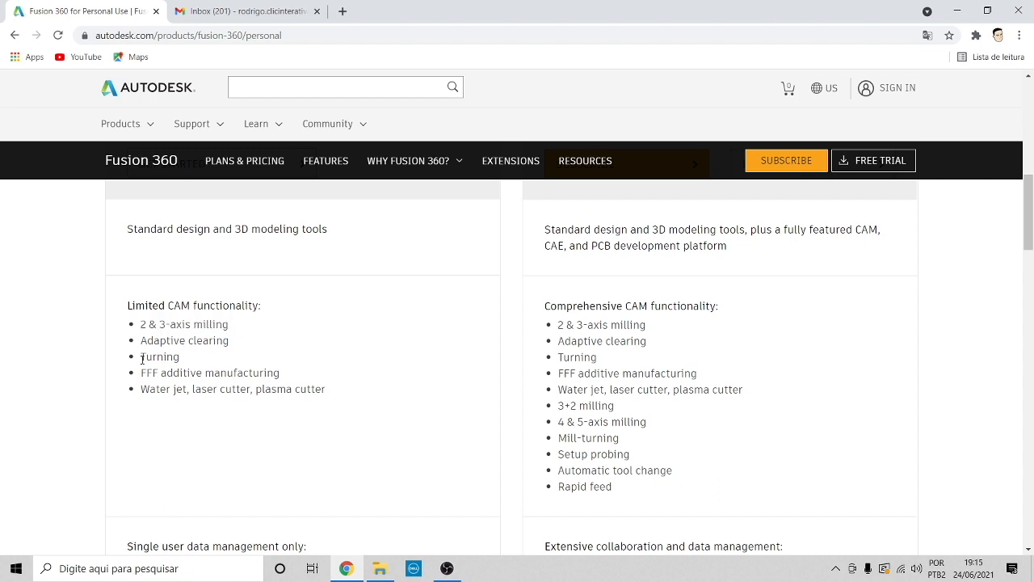
pyautogui.moveTo(141, 391); pyautogui.dragTo(316, 389)
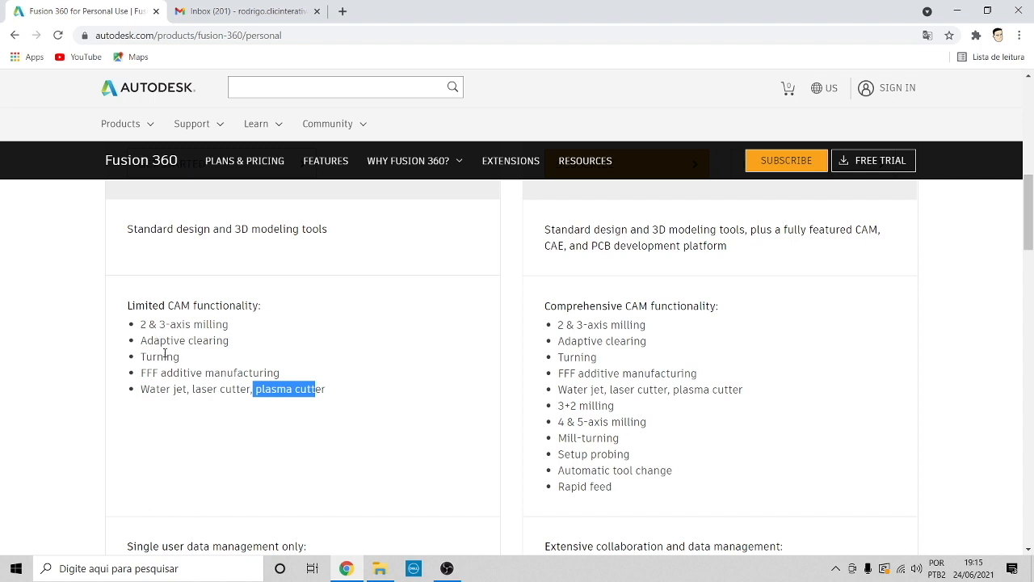
# Get started with the free personal-use plan and open the Autodesk account registration form
pyautogui.scroll(3, 165, 356)
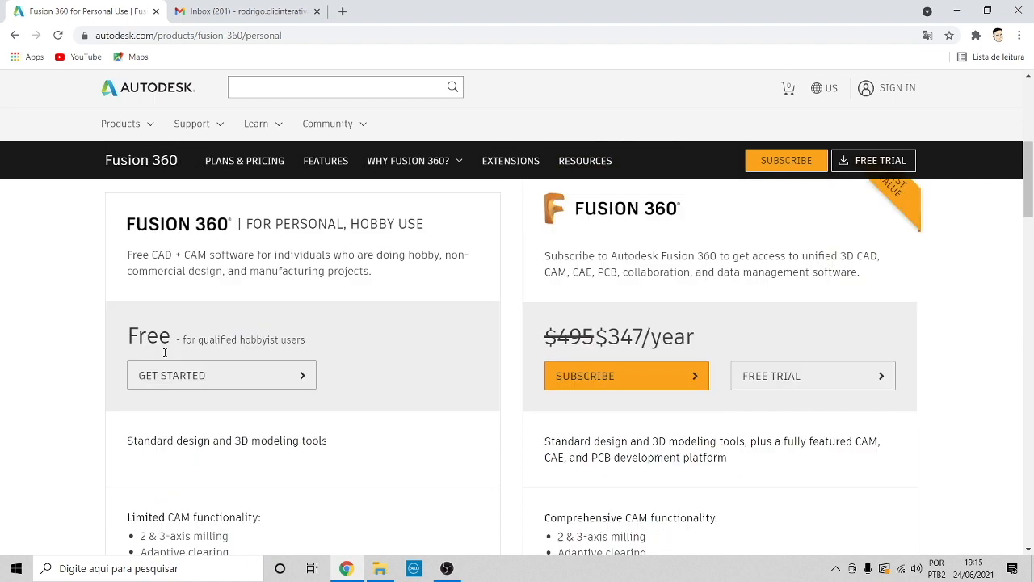
pyautogui.scroll(-1, 169, 369)
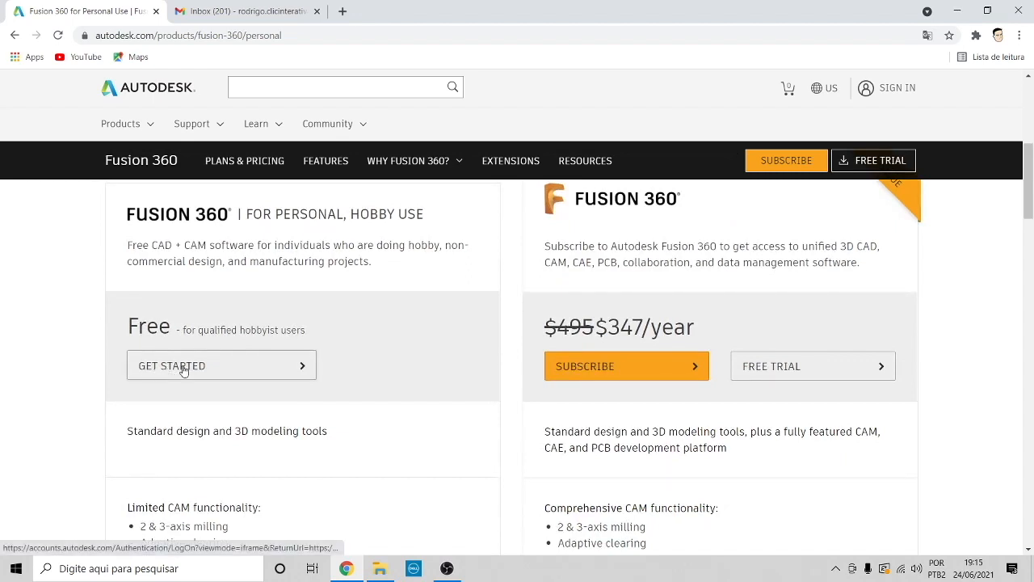
pyautogui.click(184, 370)
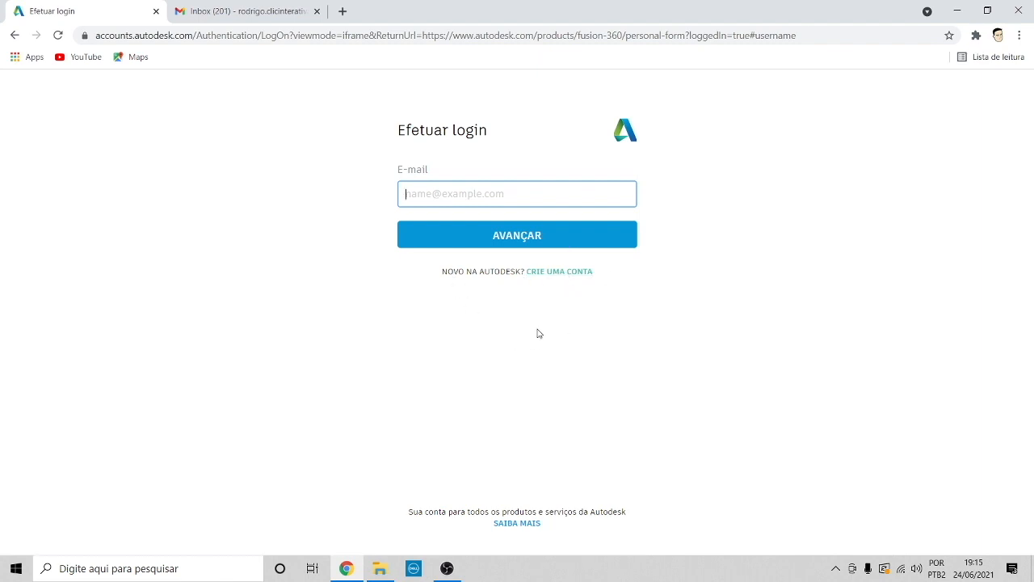
pyautogui.click(556, 273)
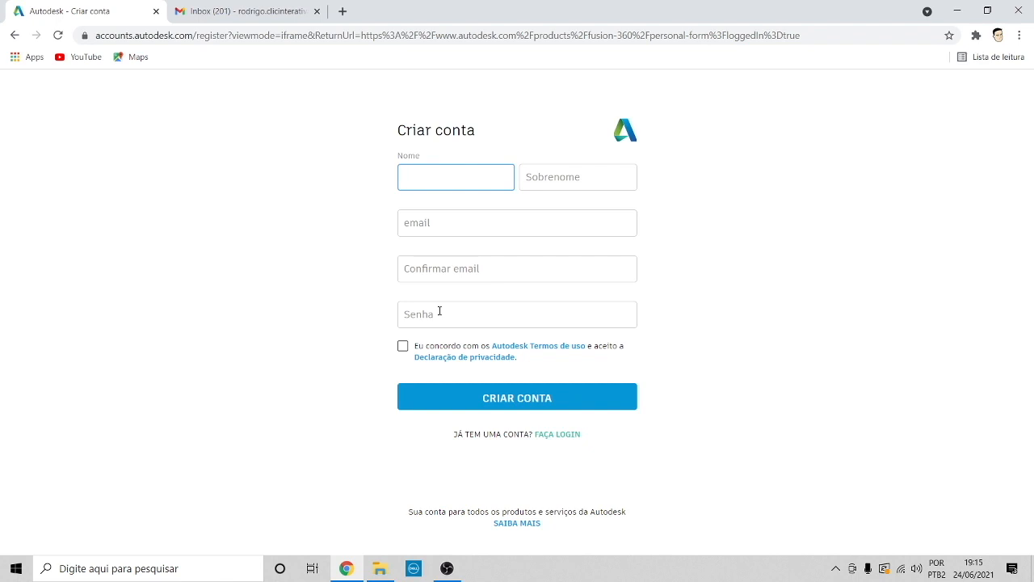
# Accept the Autodesk terms of use and create the account without opting in to marketing communications
pyautogui.click(402, 345)
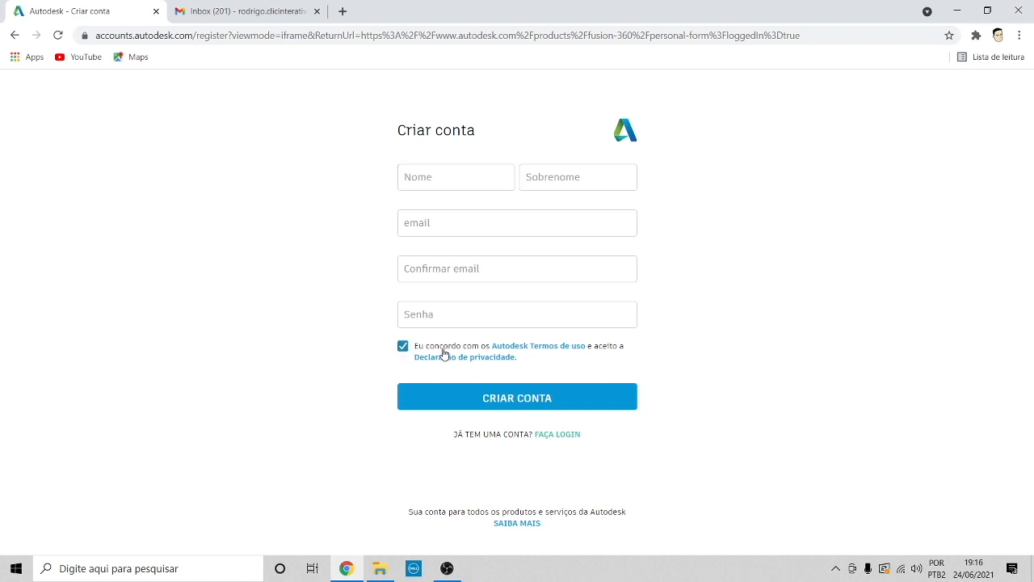
pyautogui.click(512, 402)
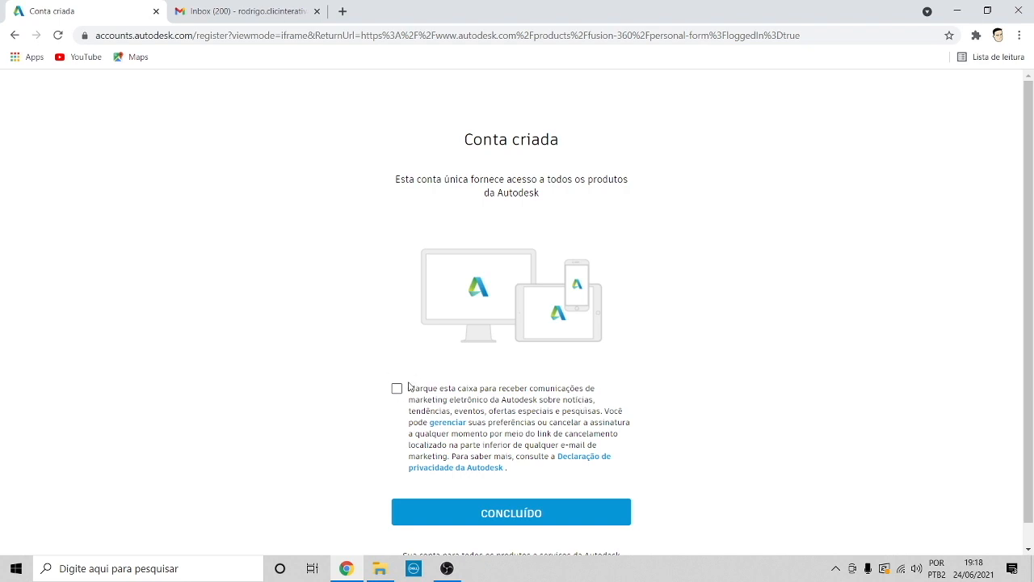
pyautogui.click(511, 514)
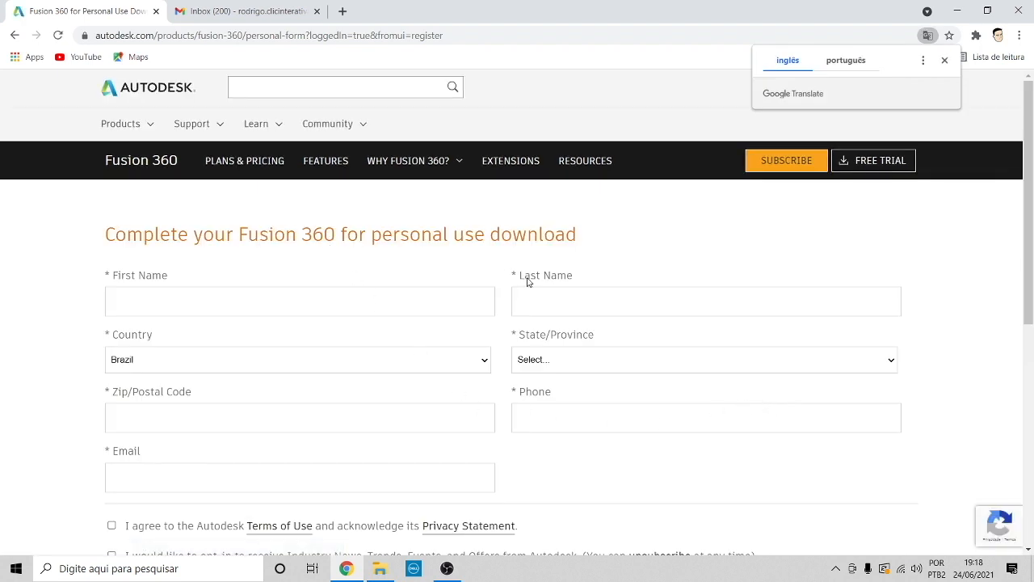
# Complete and submit the personal-use download form with the first and last name, state, postal code, phone and email
pyautogui.scroll(-1, 385, 265)
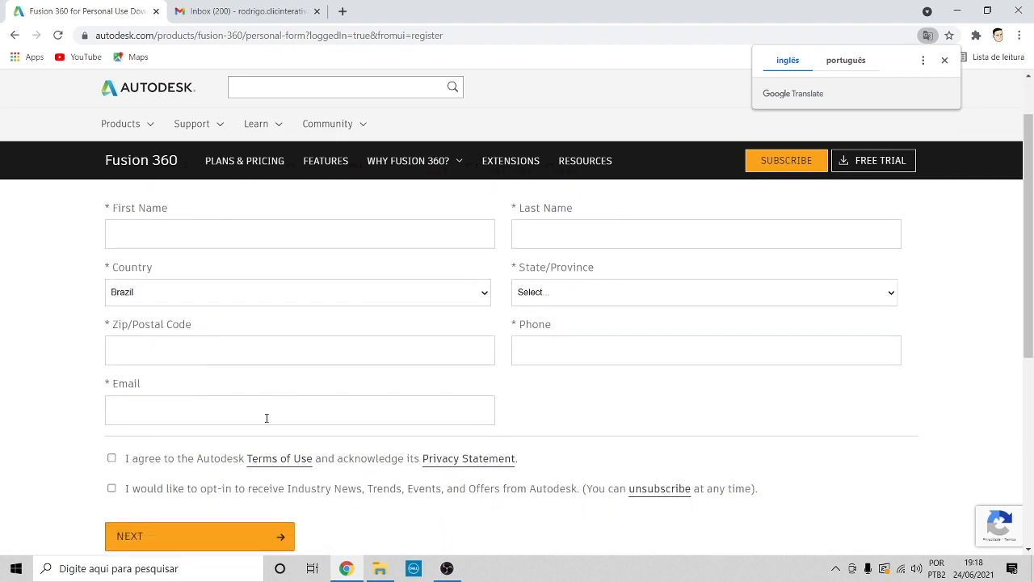
pyautogui.scroll(1, 284, 424)
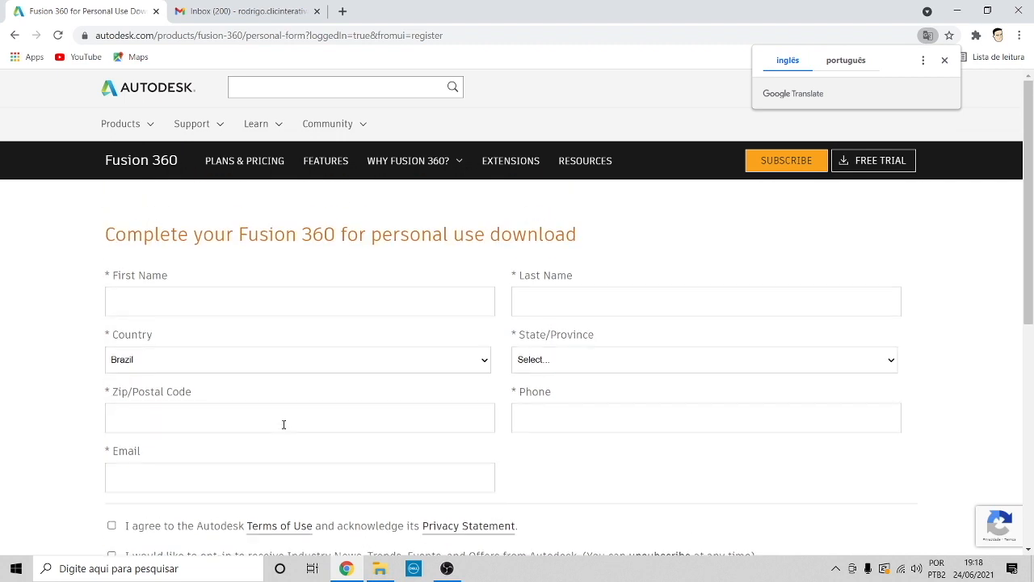
pyautogui.click(193, 299)
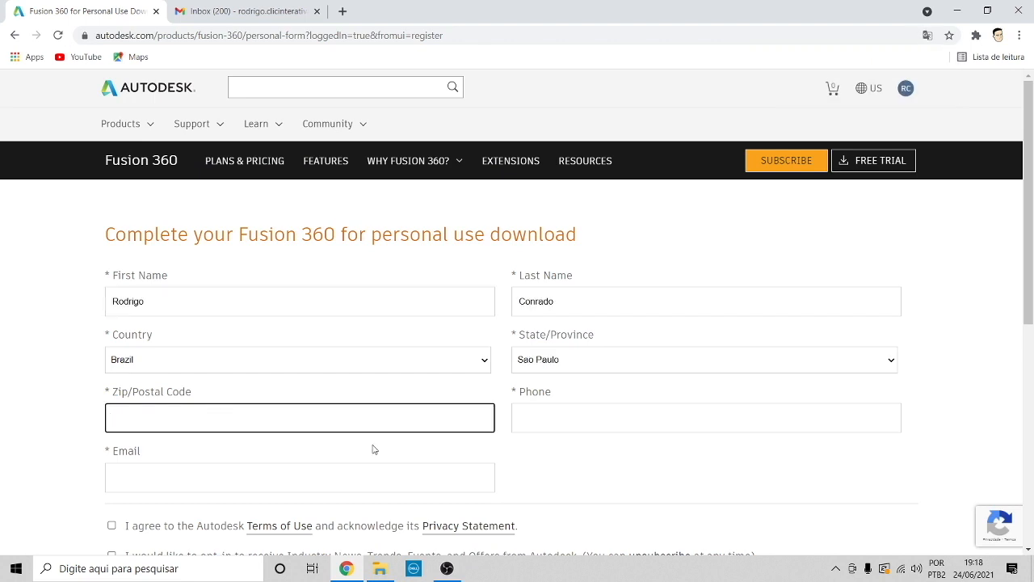
pyautogui.click(565, 417)
pyautogui.click(172, 503)
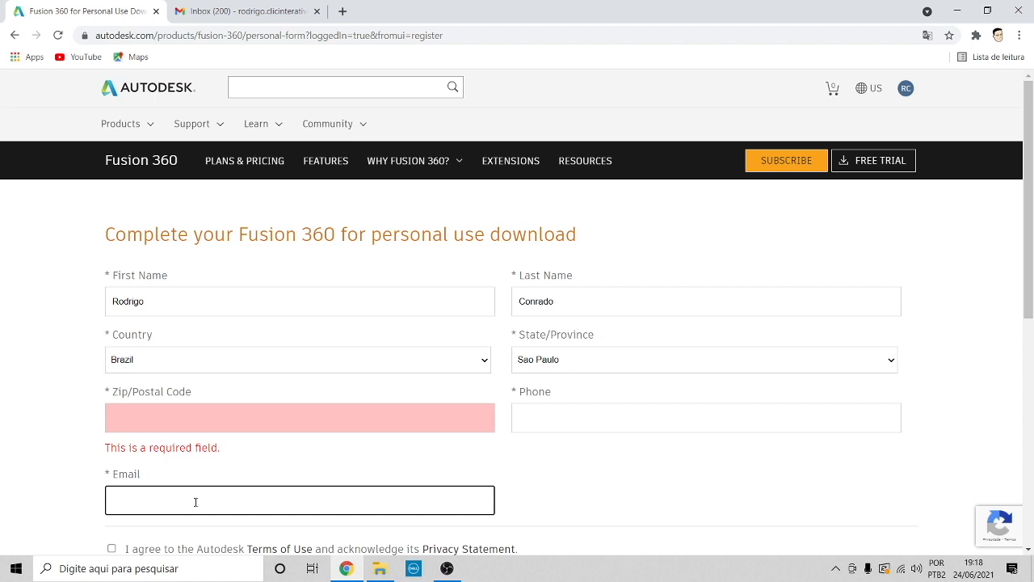
pyautogui.scroll(-3, 212, 492)
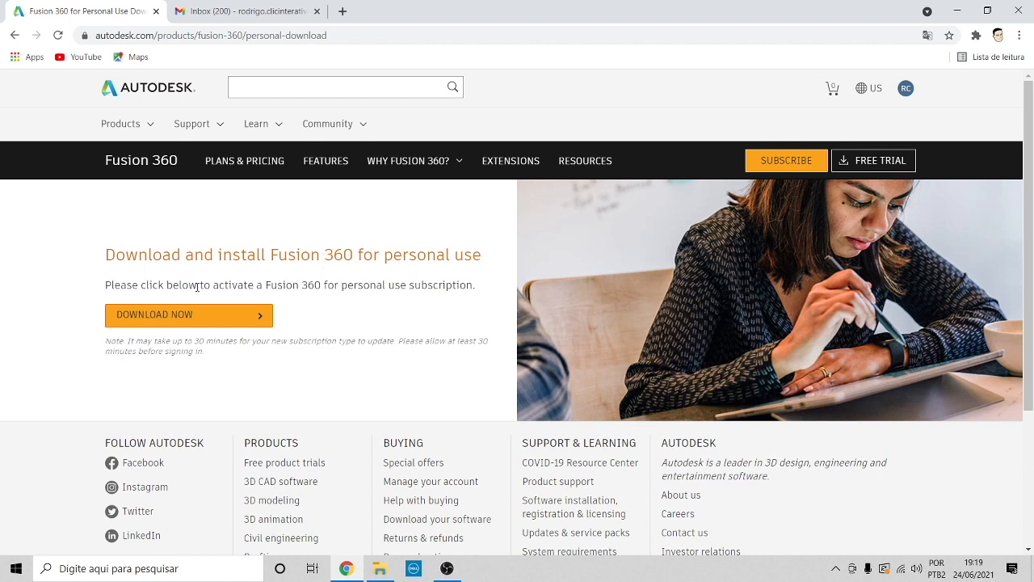
# Download the Fusion 360 personal-use installer and run Fusion 360 Client Downloader from the Downloads folder
pyautogui.click(187, 320)
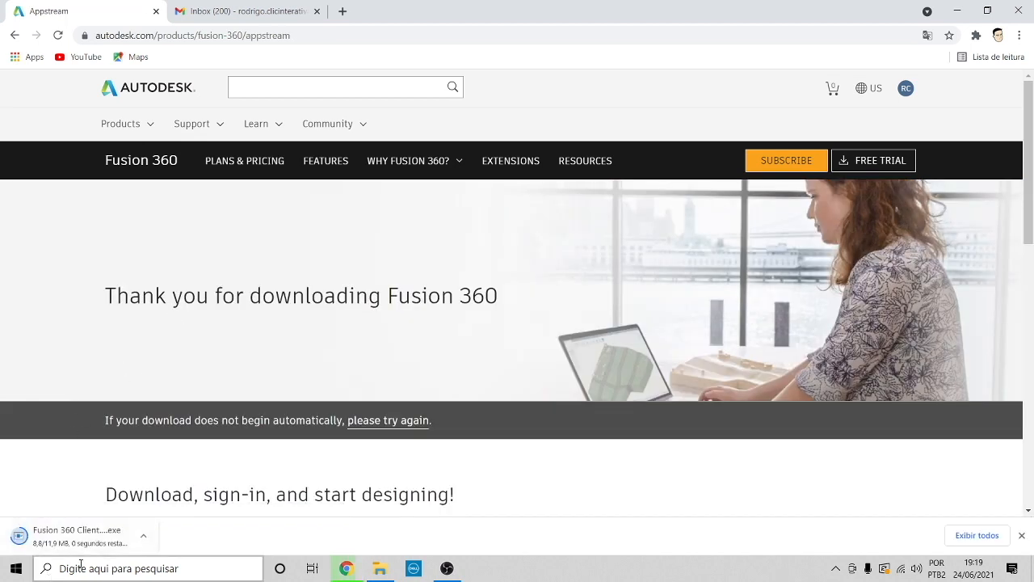
pyautogui.click(149, 539)
pyautogui.click(203, 492)
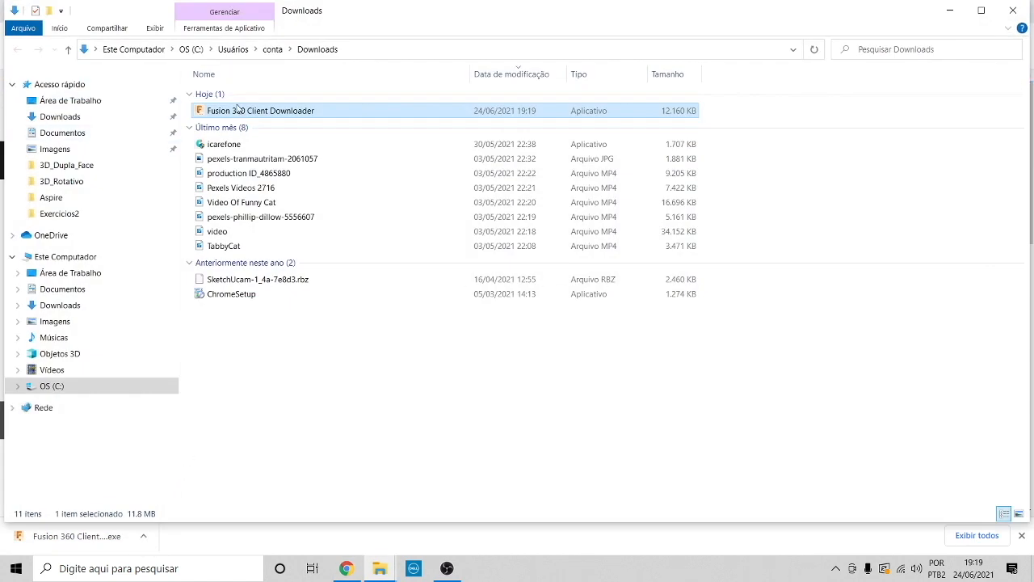
pyautogui.moveTo(241, 118)
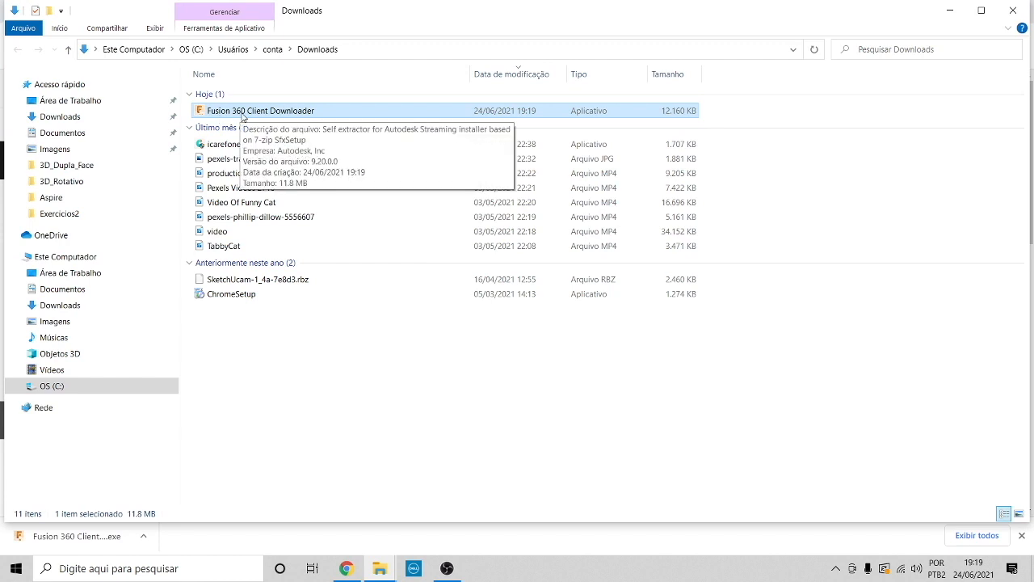
pyautogui.doubleClick(279, 114)
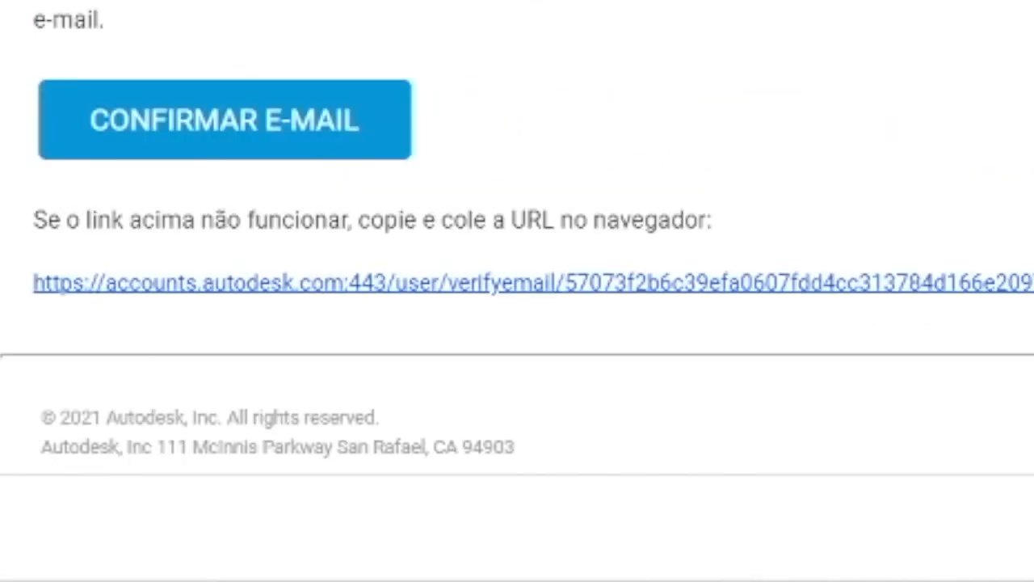
# Confirm the account's email address from the Autodesk verification message
pyautogui.click(199, 124)
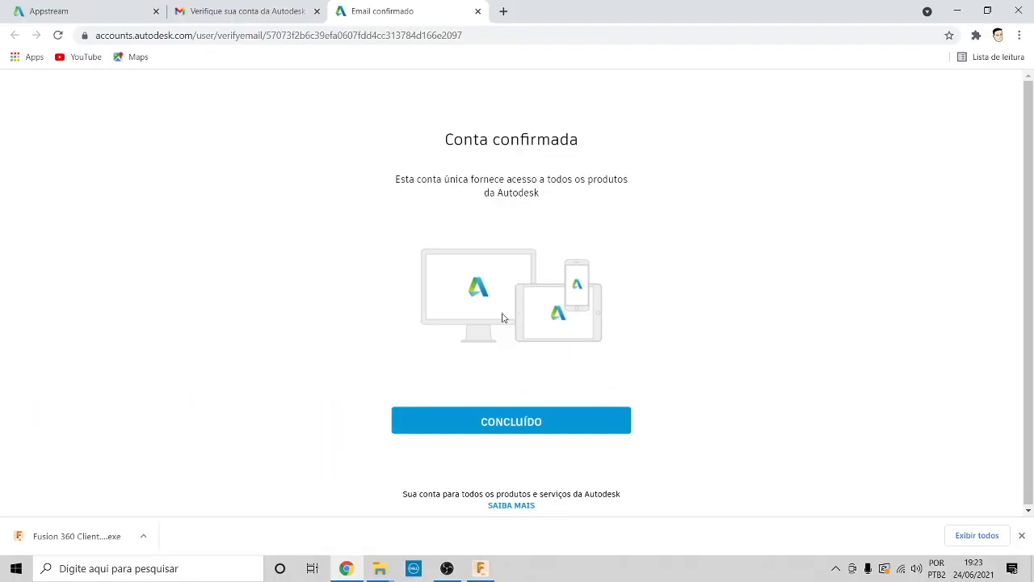
# Finish the Autodesk account confirmation in the browser and launch Autodesk Fusion 360 from the desktop
pyautogui.click(501, 421)
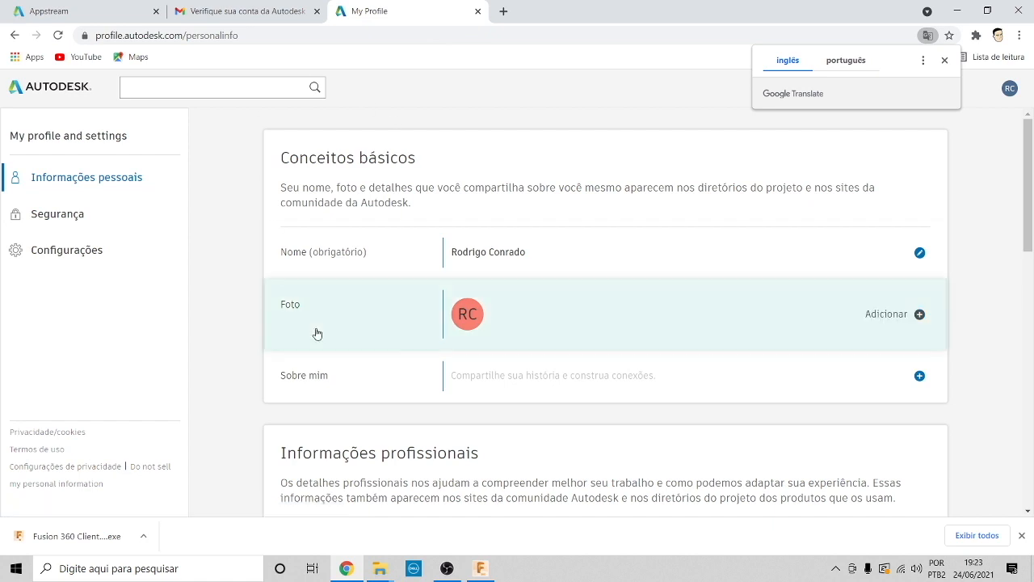
pyautogui.click(957, 11)
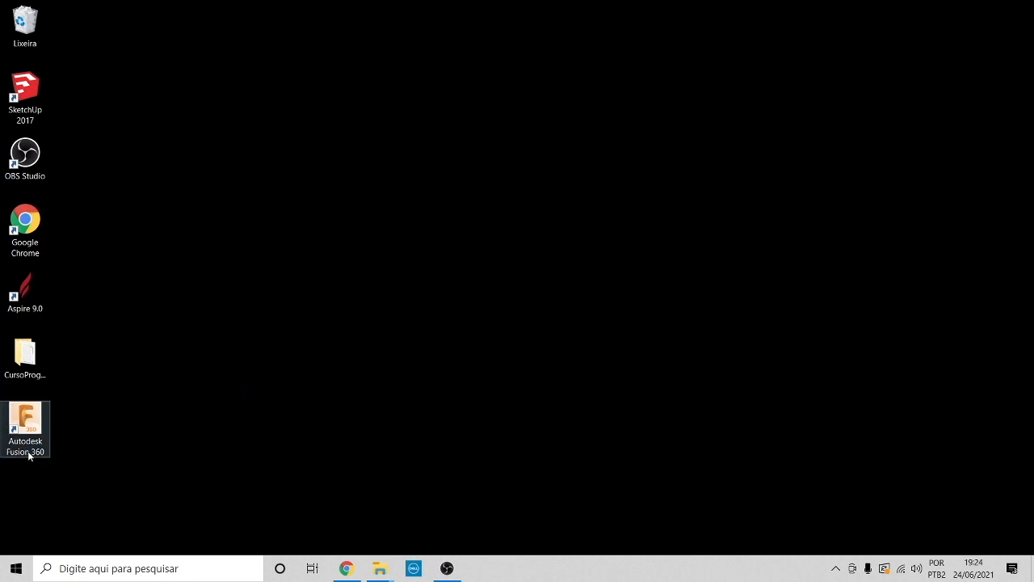
pyautogui.doubleClick(36, 419)
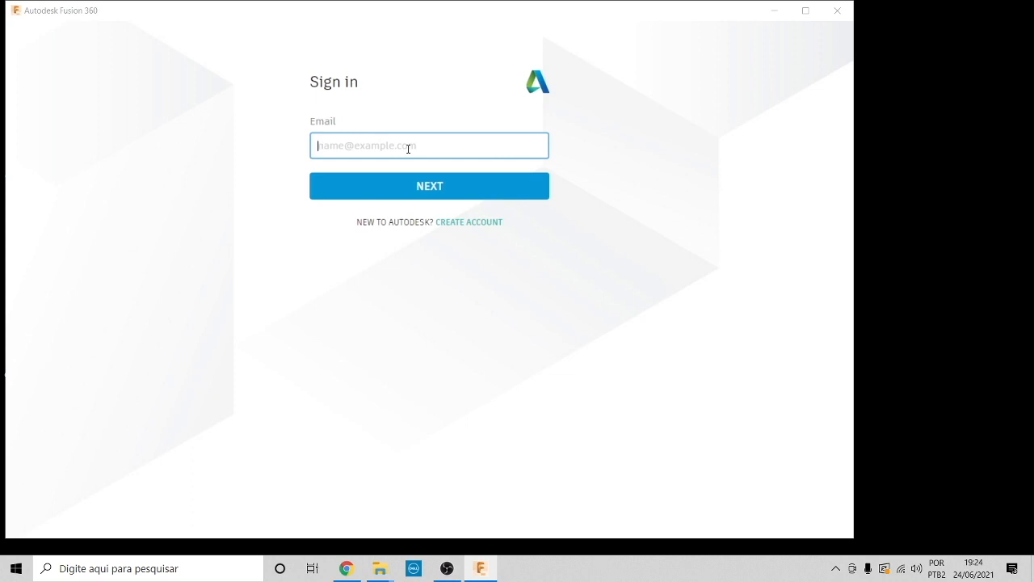
# Sign in to Fusion 360 with the Autodesk account's email and postpone the two-step verification setup
pyautogui.click(360, 187)
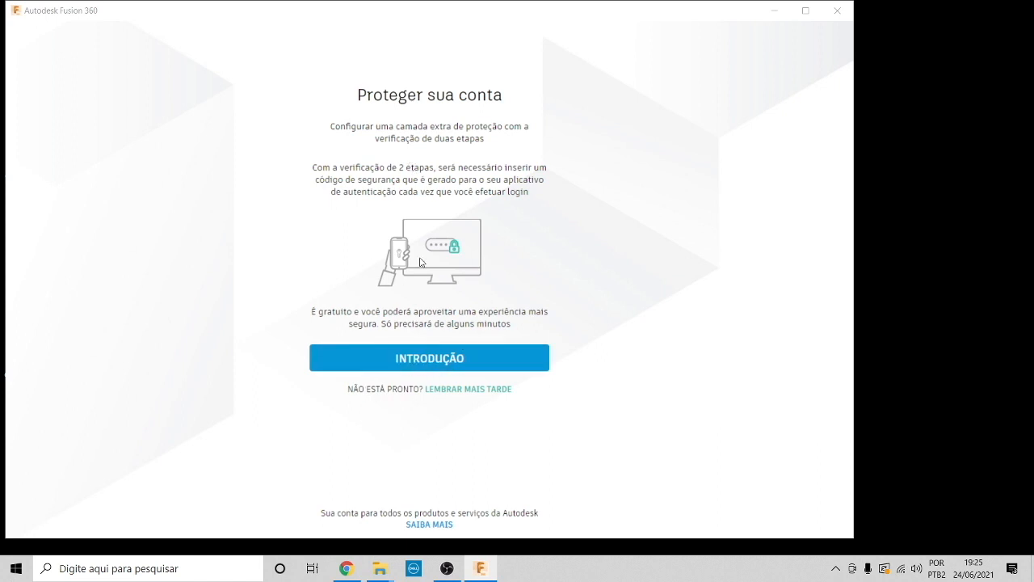
pyautogui.click(459, 390)
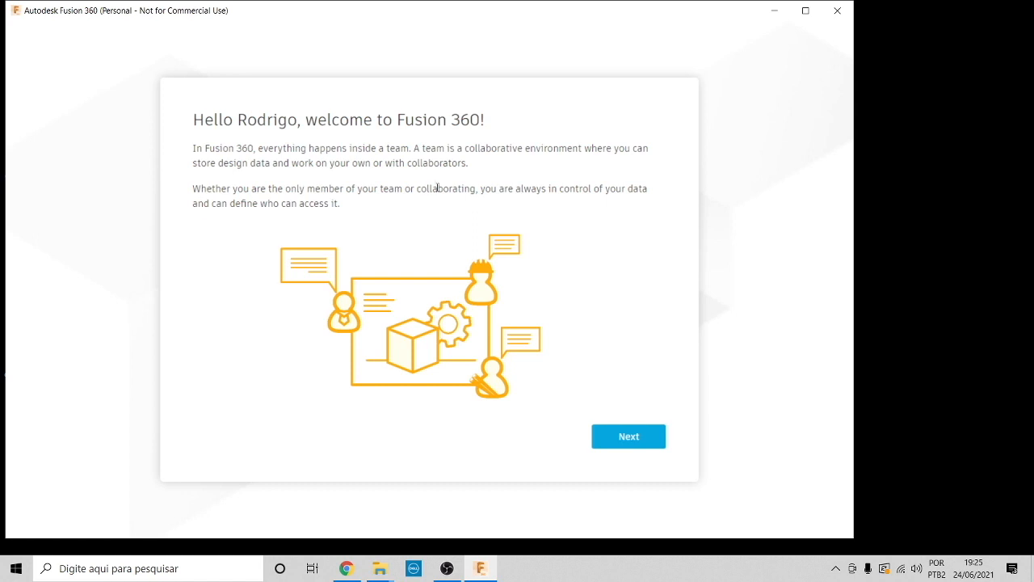
# Create a Fusion 360 team named with the account holder's full name, with the Do not allow discovery option
pyautogui.click(637, 446)
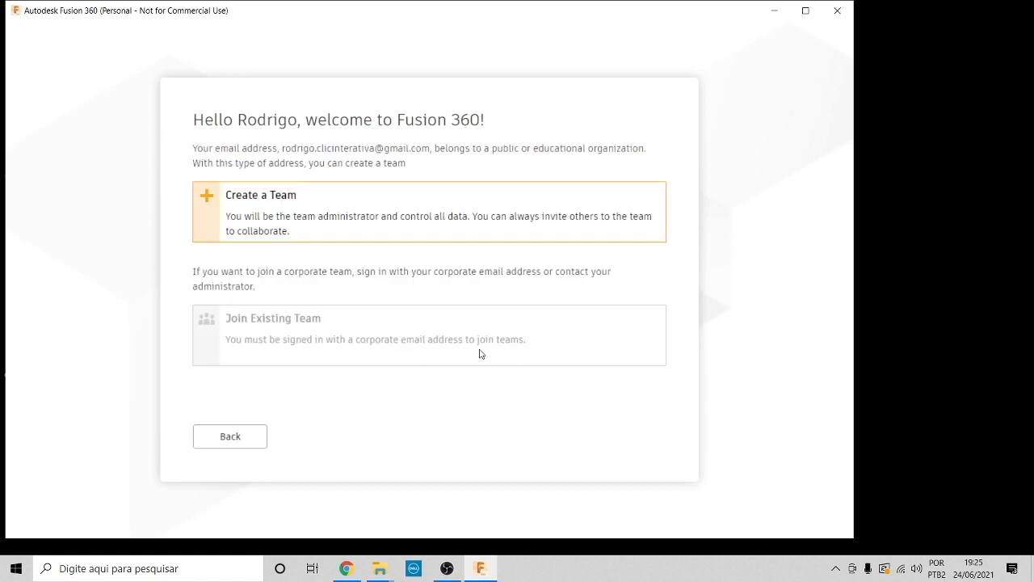
pyautogui.click(250, 207)
pyautogui.write('Rodrigo ')
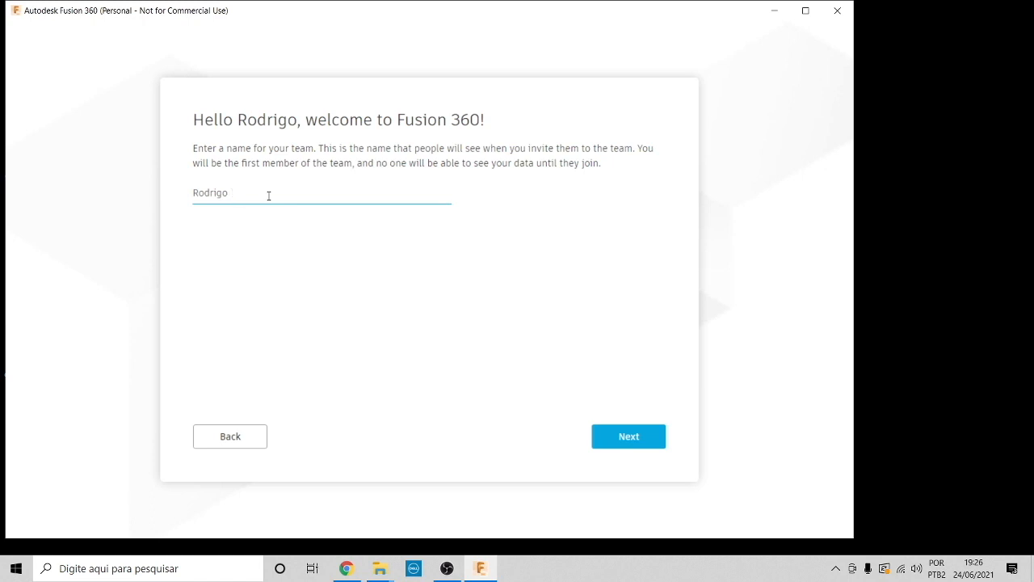
pyautogui.write('Conrado')
pyautogui.click(641, 446)
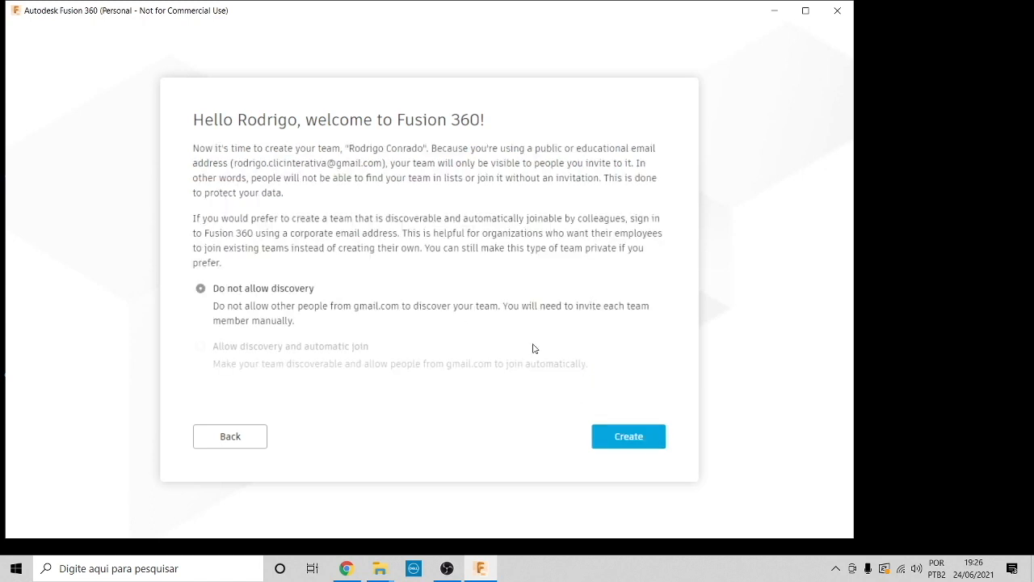
pyautogui.click(634, 438)
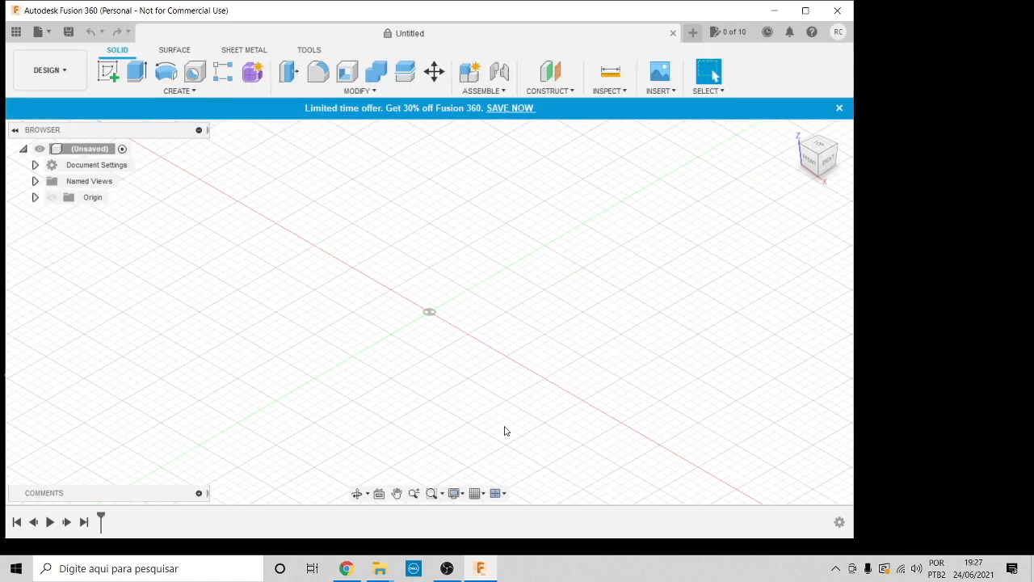
# Maximize the Fusion 360 window and dismiss the 30% discount banner and the personal-use notification
pyautogui.click(670, 375)
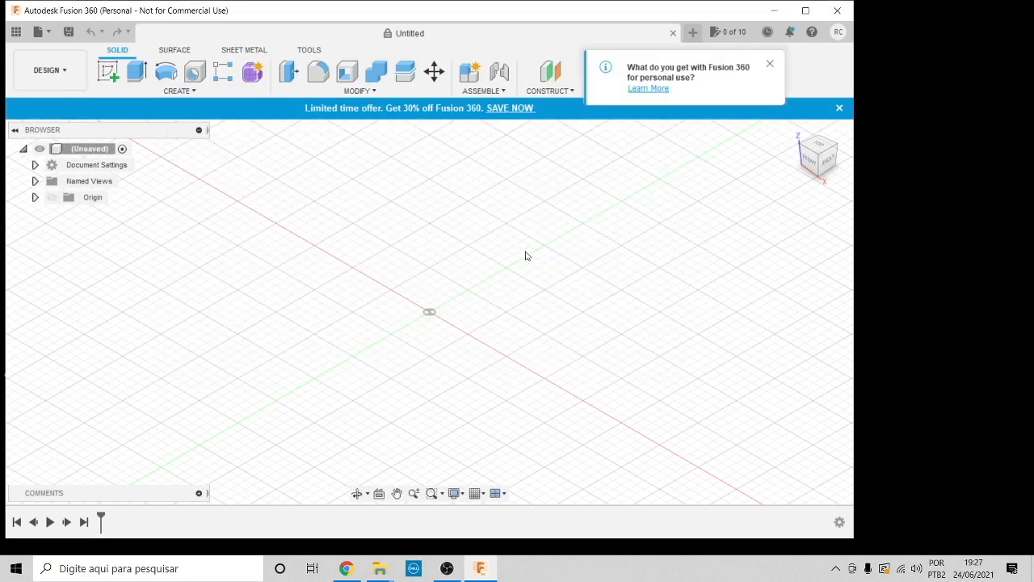
pyautogui.click(806, 11)
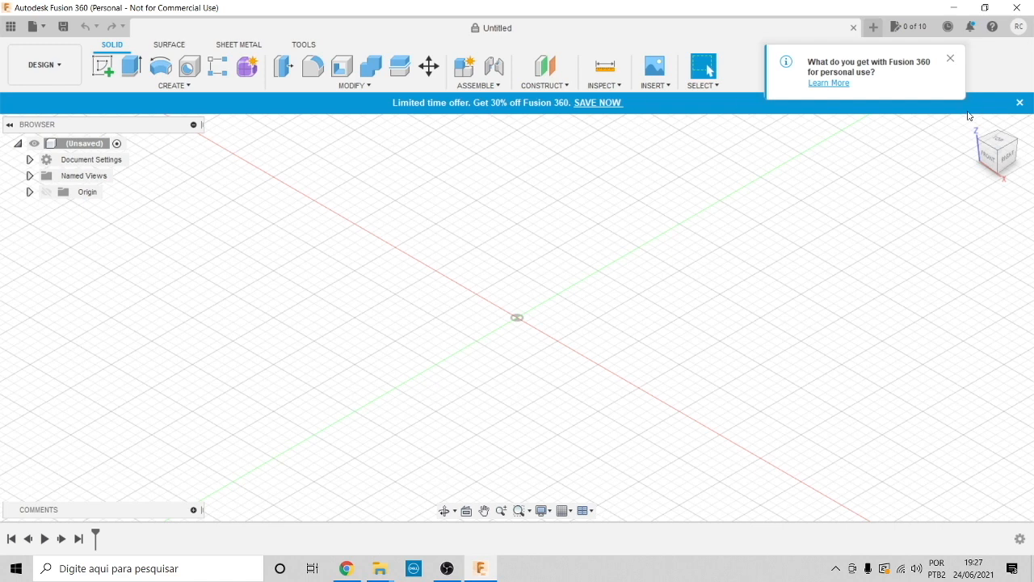
pyautogui.click(1020, 102)
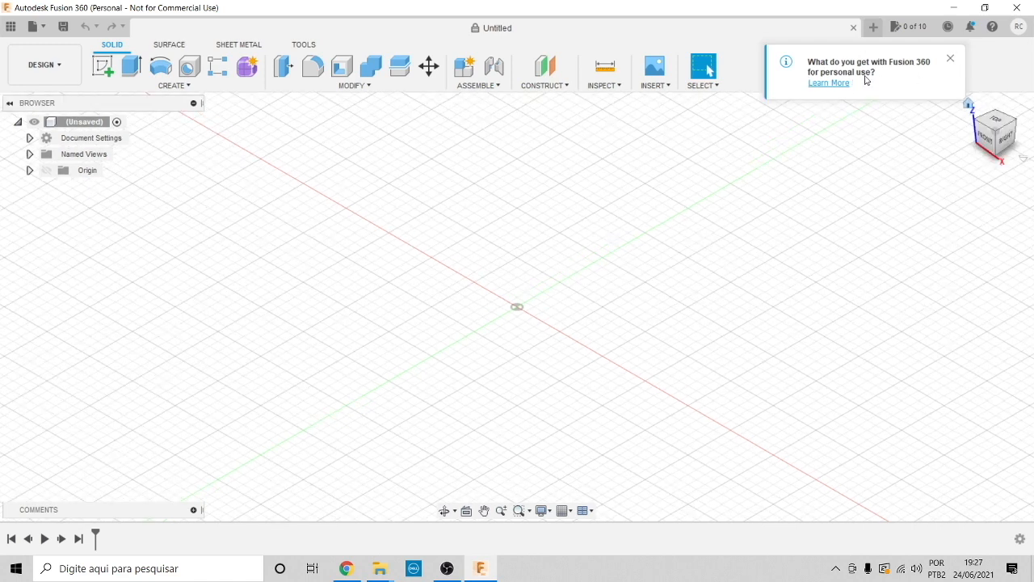
pyautogui.click(951, 61)
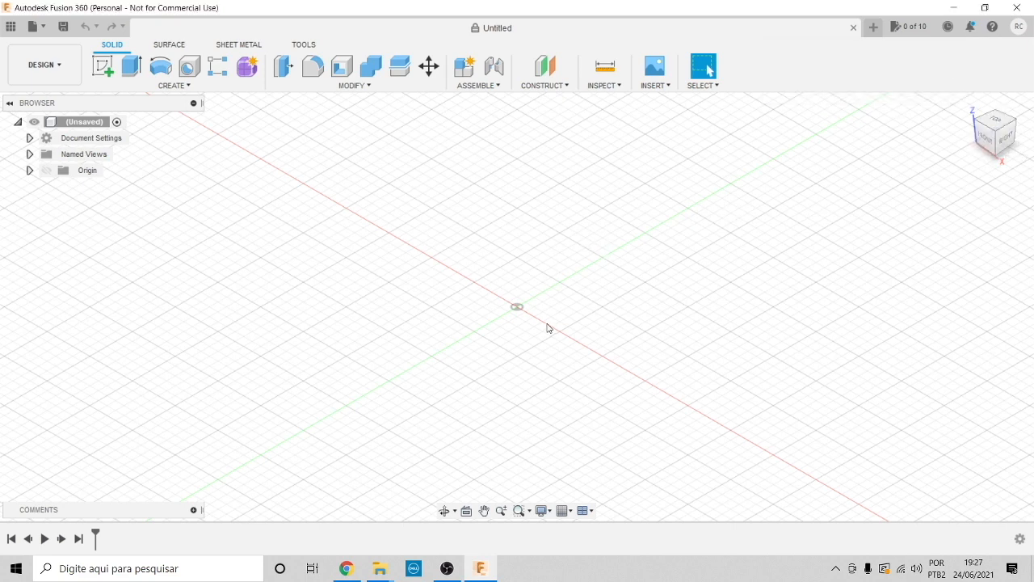
pyautogui.moveTo(984, 131)
pyautogui.mouseDown()
pyautogui.moveTo(1018, 122)
pyautogui.moveTo(984, 123)
pyautogui.mouseUp()
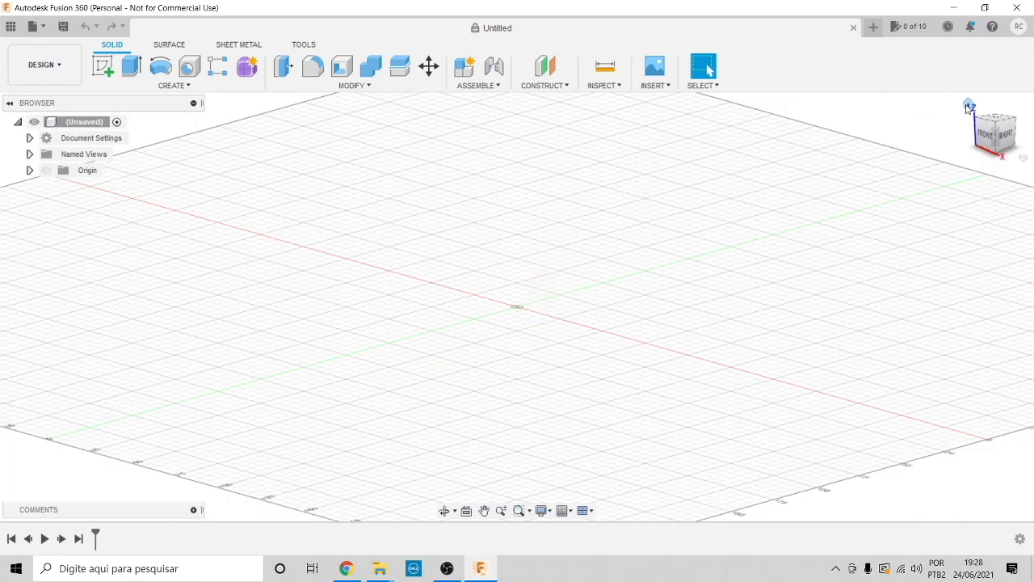
pyautogui.click(985, 132)
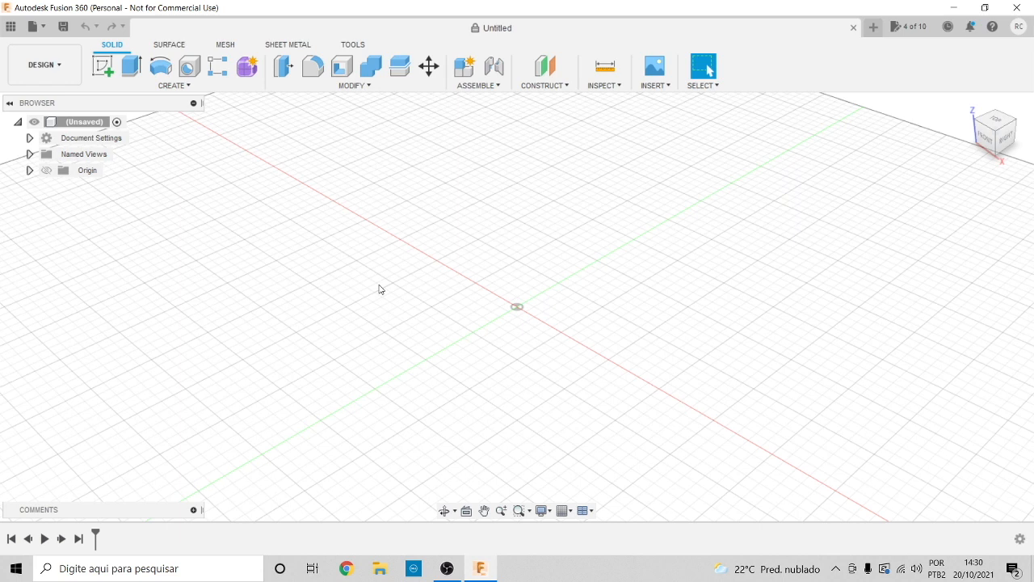
# Start a new sketch on the horizontal XY plane in the Design workspace
pyautogui.click(65, 60)
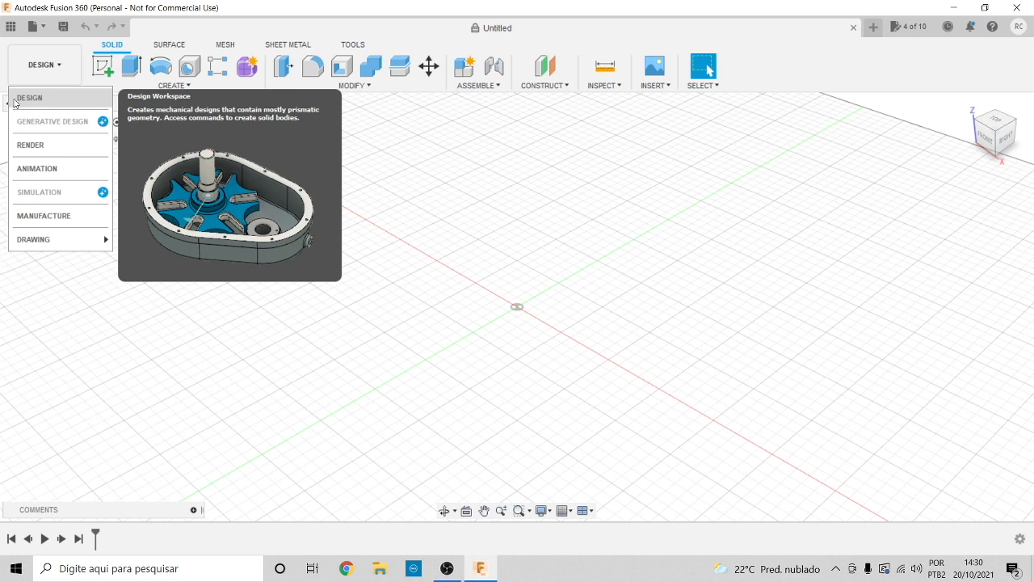
pyautogui.click(41, 100)
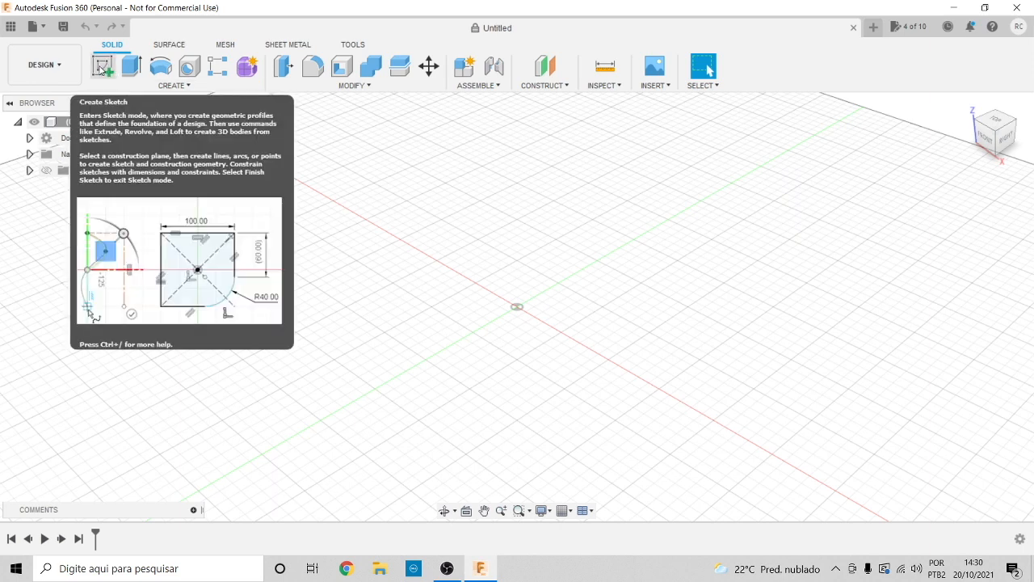
pyautogui.click(104, 70)
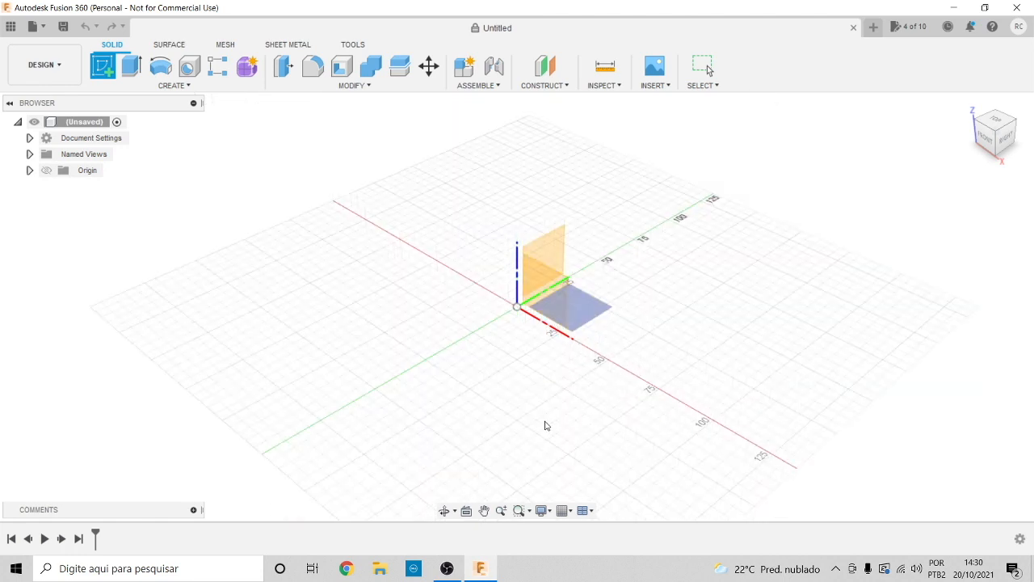
pyautogui.click(572, 387)
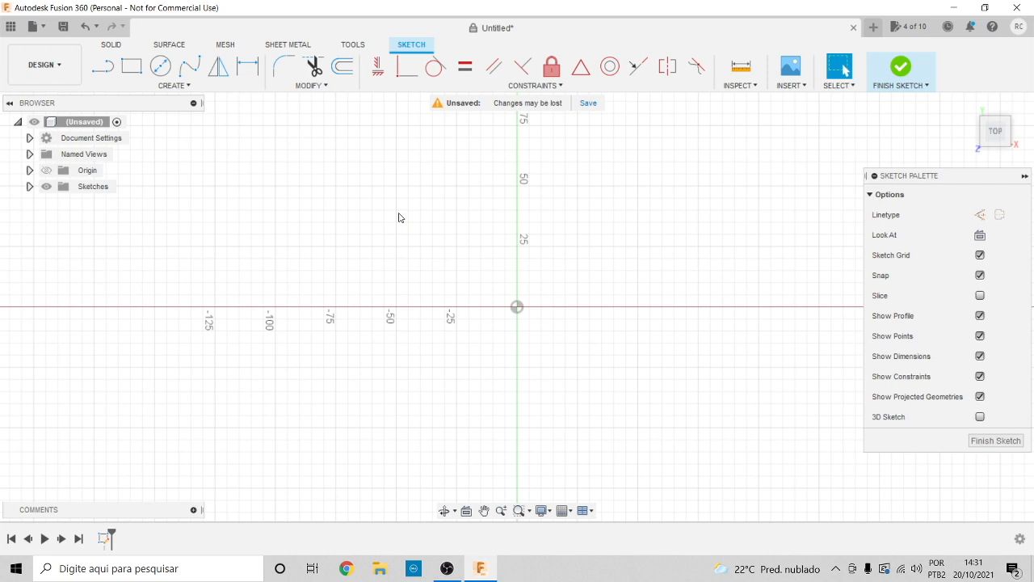
# Draw a center rectangle from the origin, 220 mm wide and 140 mm high
pyautogui.click(133, 69)
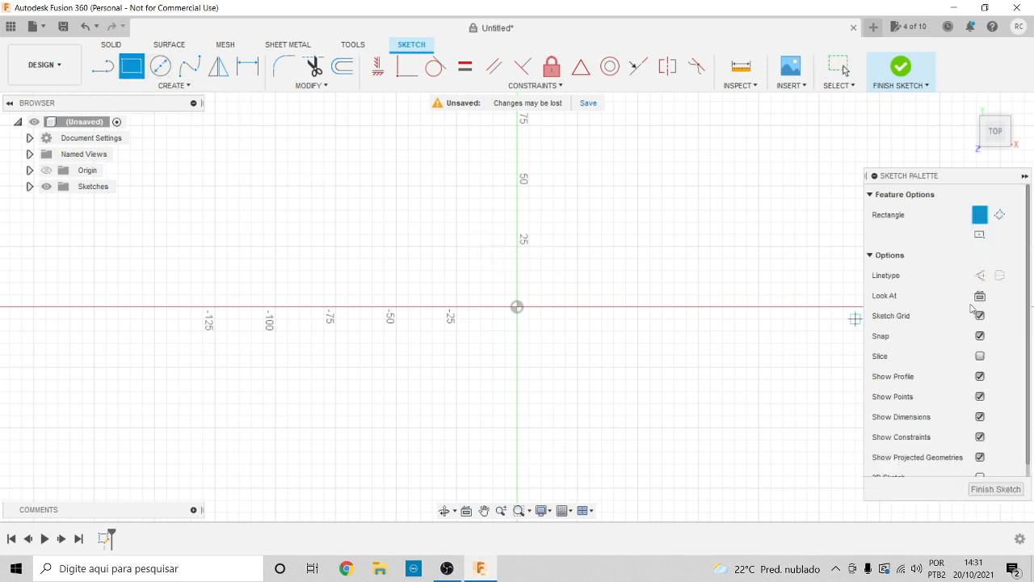
pyautogui.click(980, 236)
pyautogui.click(518, 308)
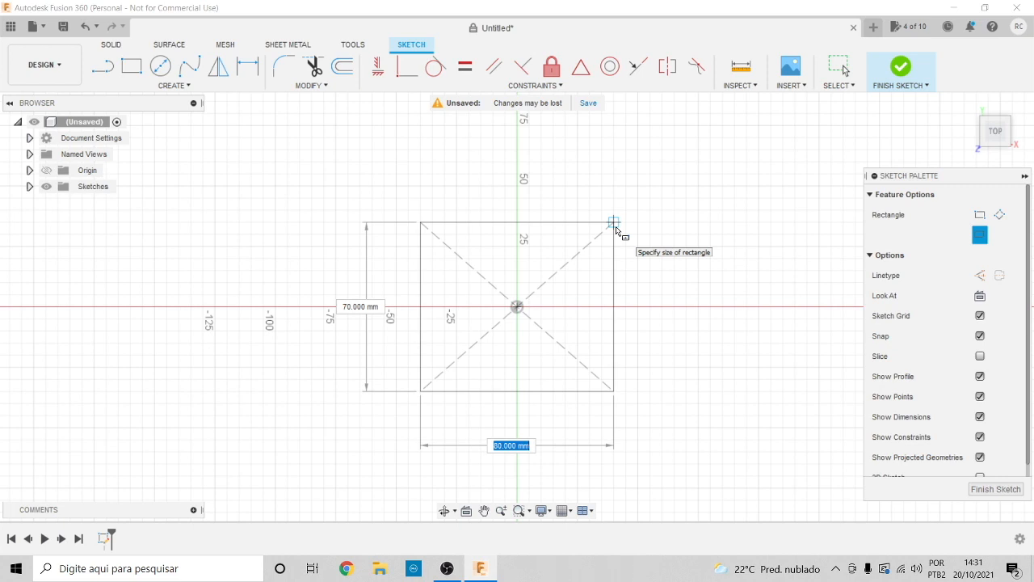
pyautogui.write('220')
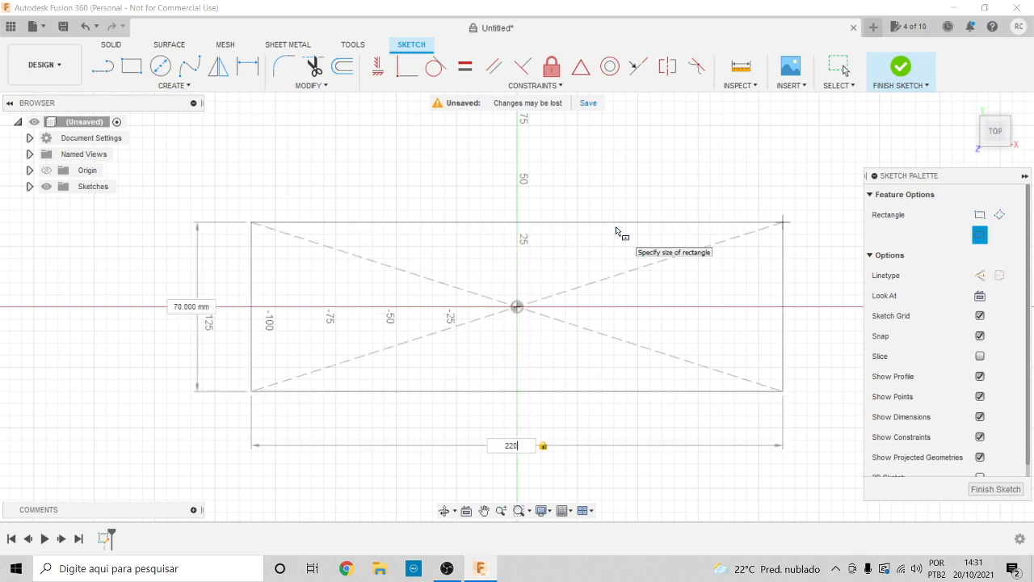
pyautogui.press('Tab')
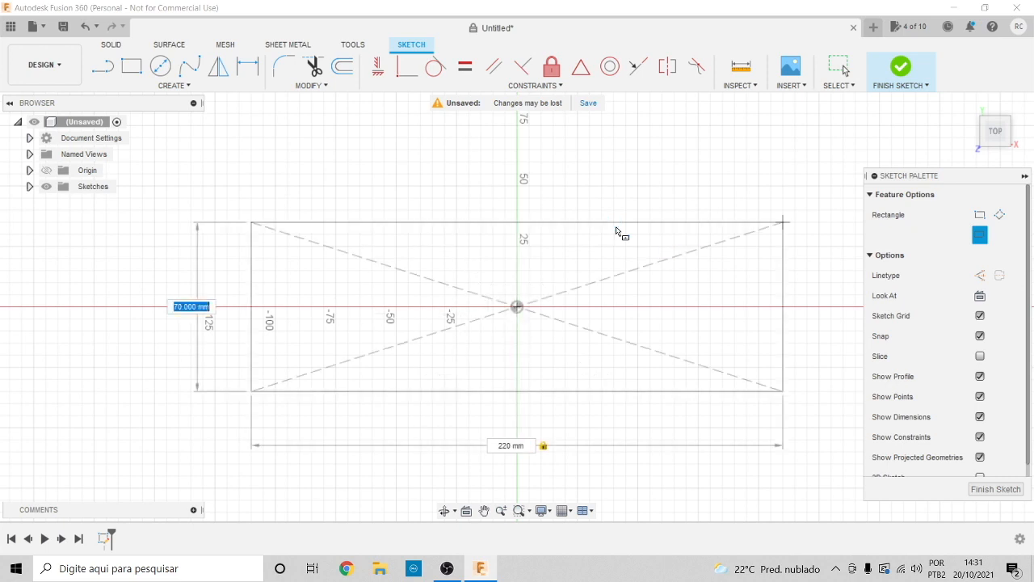
pyautogui.write('140')
pyautogui.press('Return')
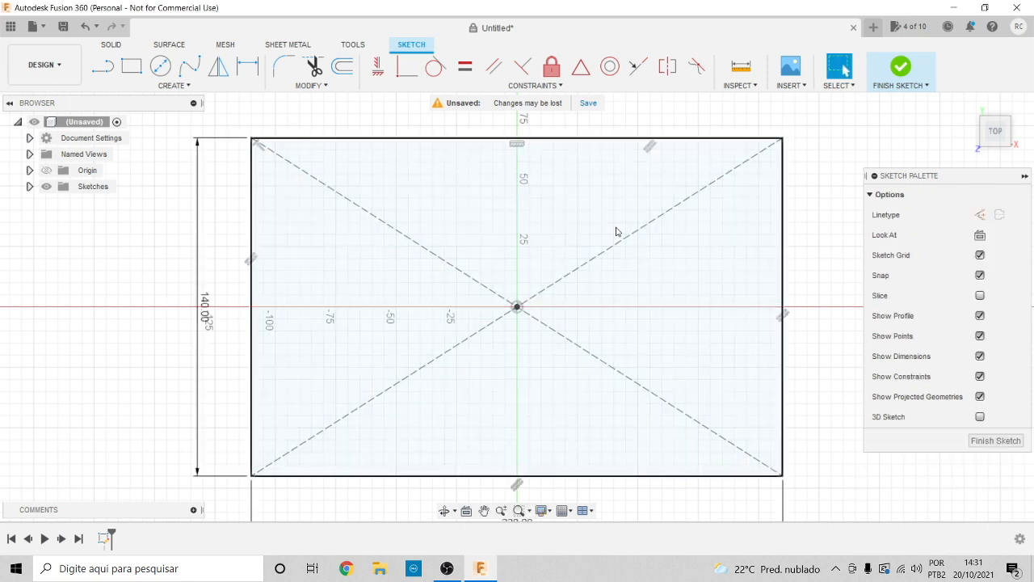
# Fillet the rectangle's upper-left corner with a 6 mm radius
pyautogui.scroll(2, 529, 276)
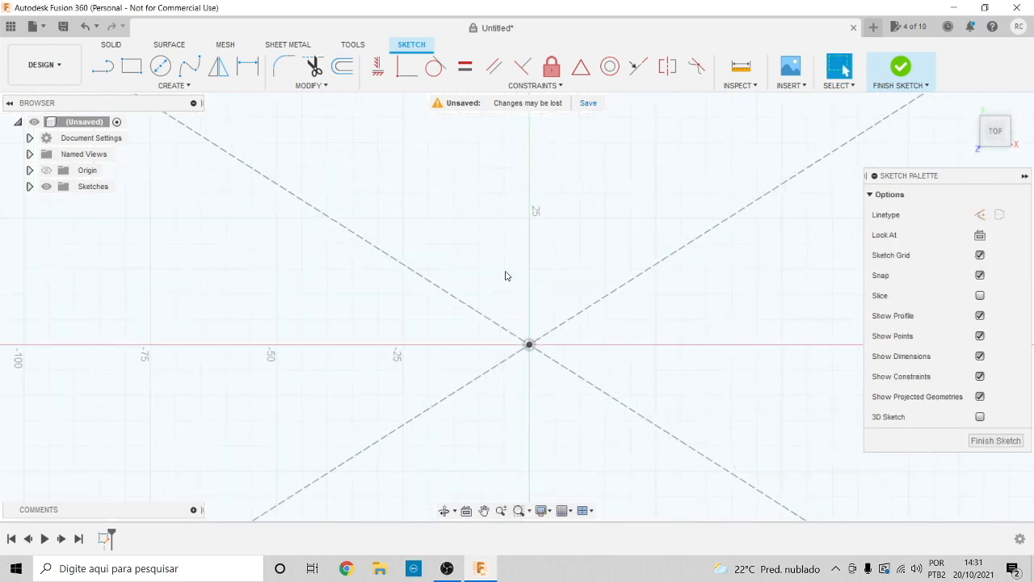
pyautogui.scroll(-2, 506, 276)
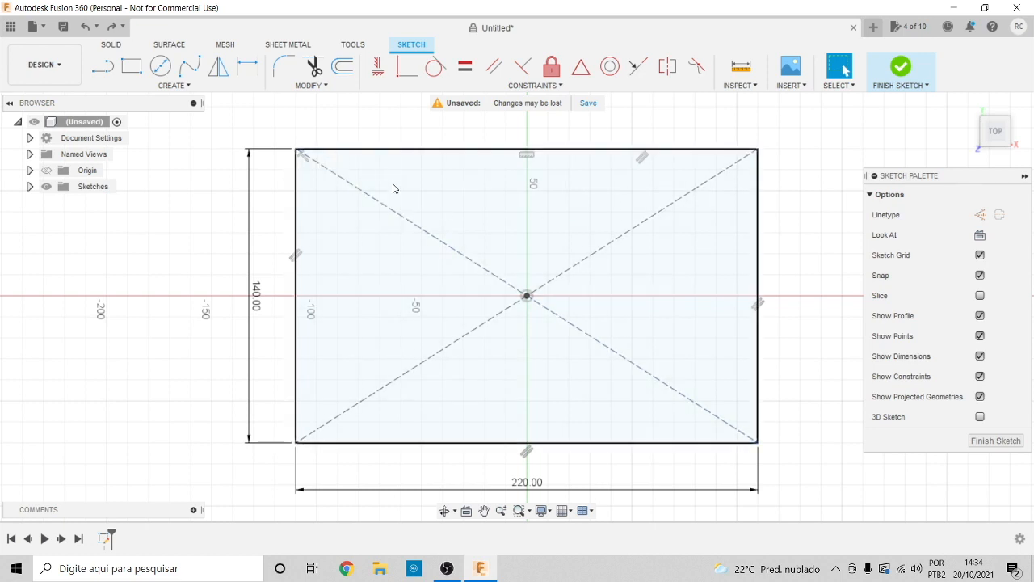
pyautogui.click(281, 64)
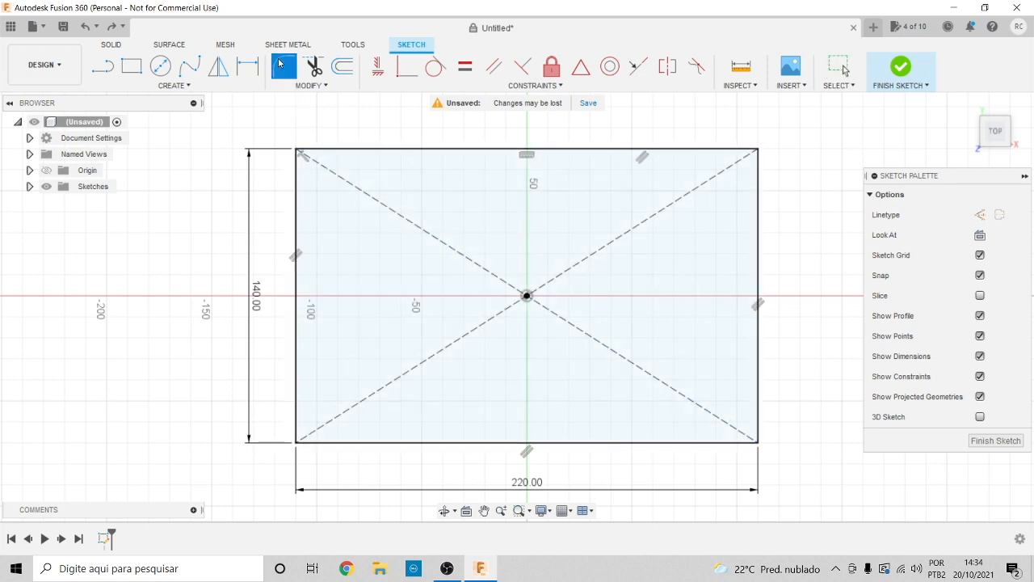
pyautogui.click(306, 150)
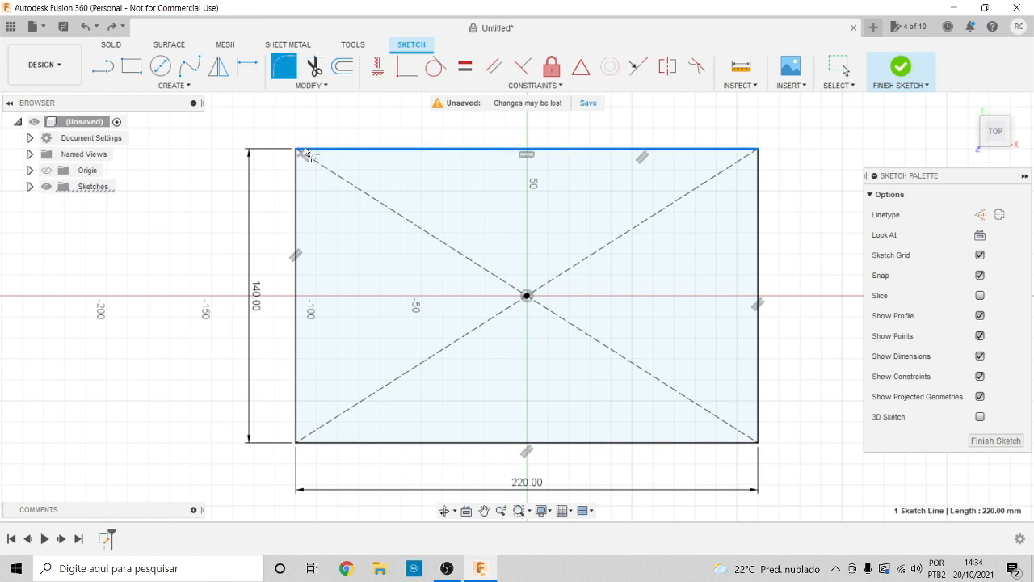
pyautogui.click(298, 165)
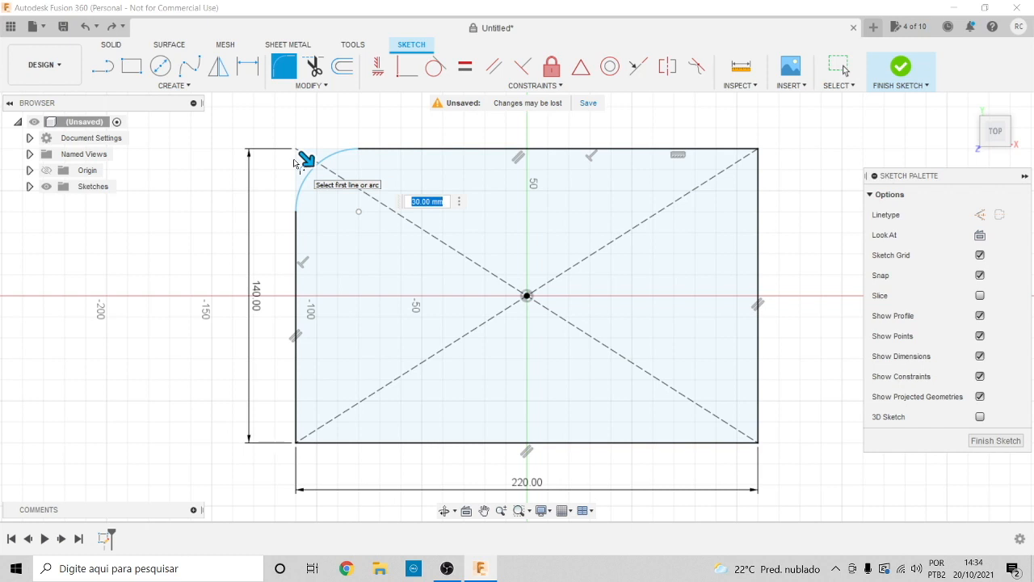
pyautogui.write('6')
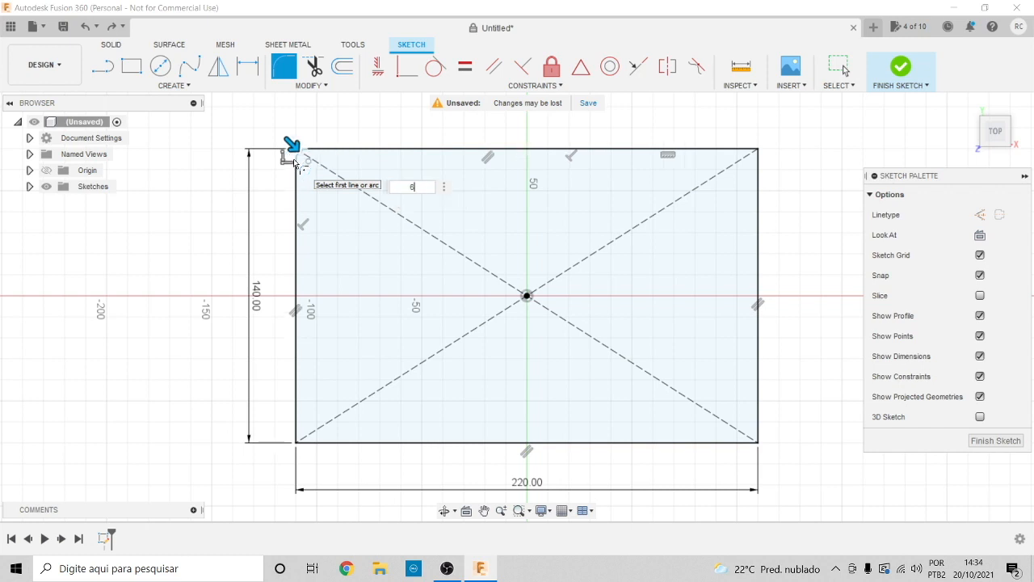
pyautogui.press('Return')
pyautogui.press('Escape')
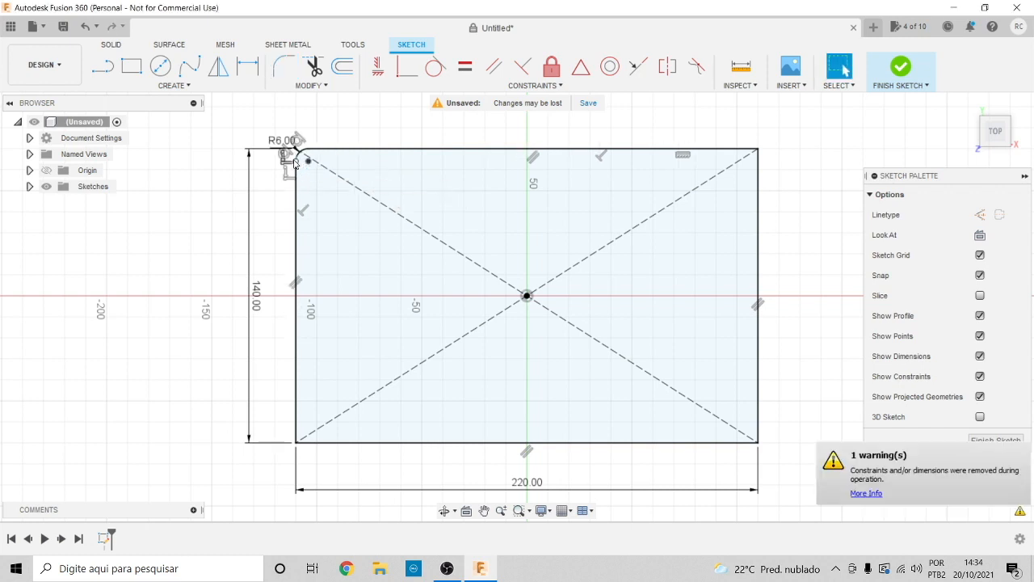
pyautogui.scroll(6, 295, 161)
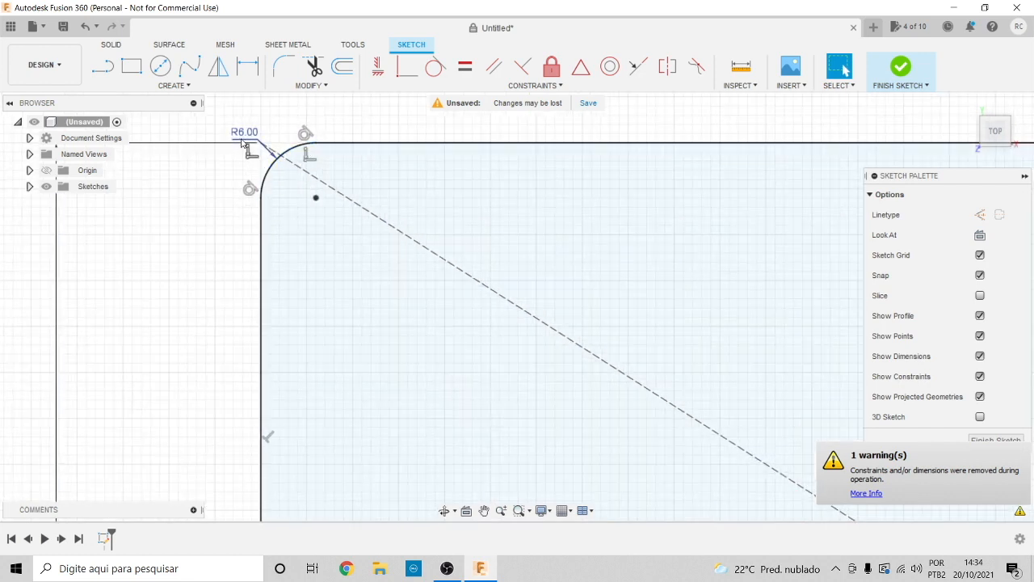
pyautogui.scroll(-3, 260, 259)
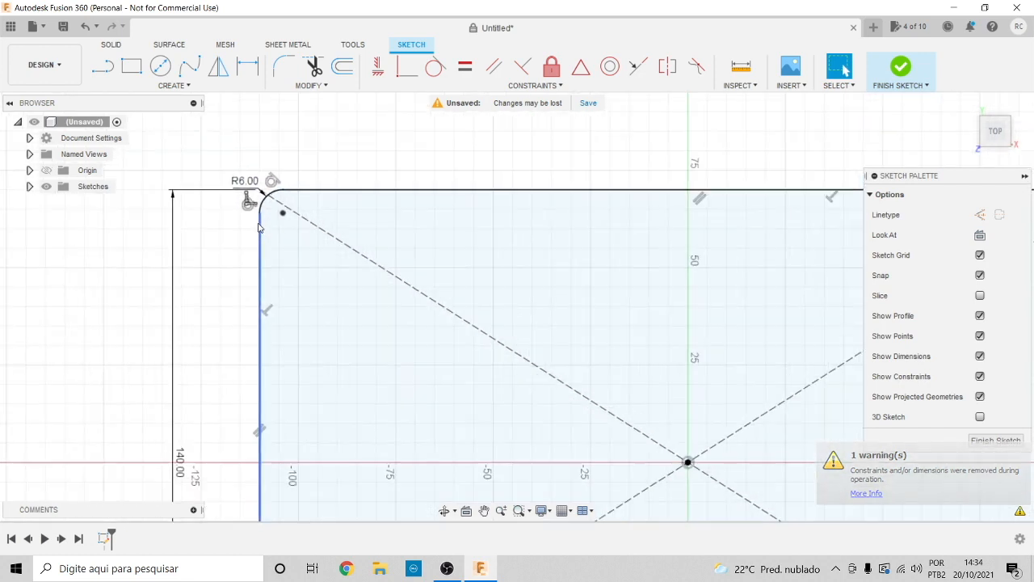
pyautogui.scroll(-4, 260, 230)
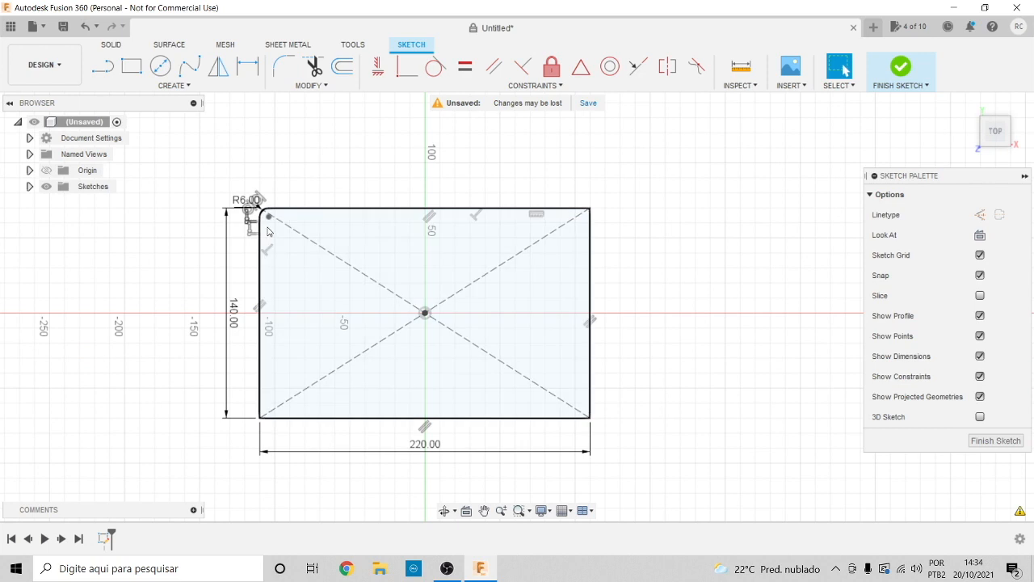
pyautogui.press('Escape')
pyautogui.scroll(6, 263, 246)
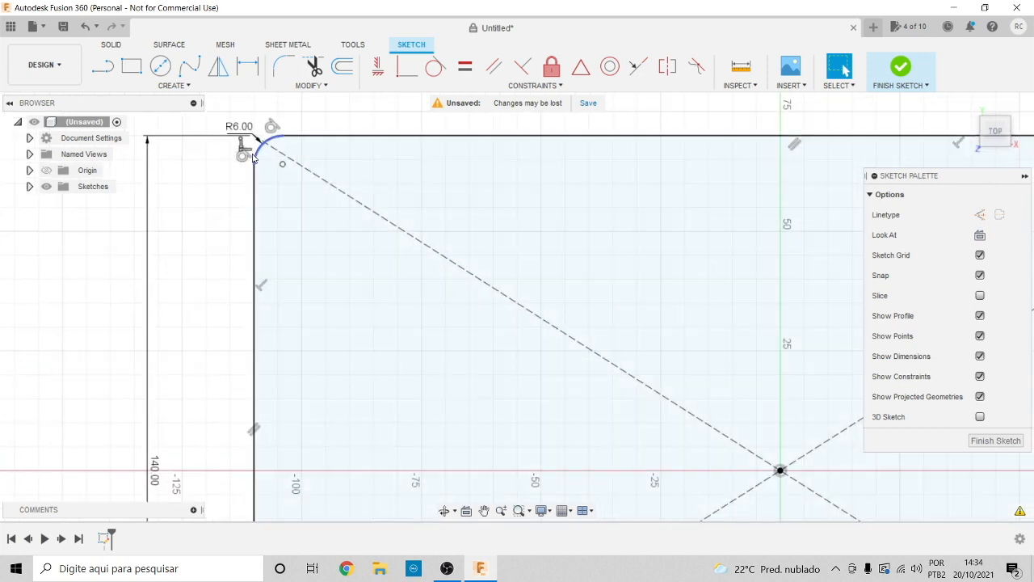
# Change the upper-left corner fillet's radius to 10 mm and set it back to 6 mm
pyautogui.doubleClick(239, 127)
pyautogui.write('10')
pyautogui.press('Return')
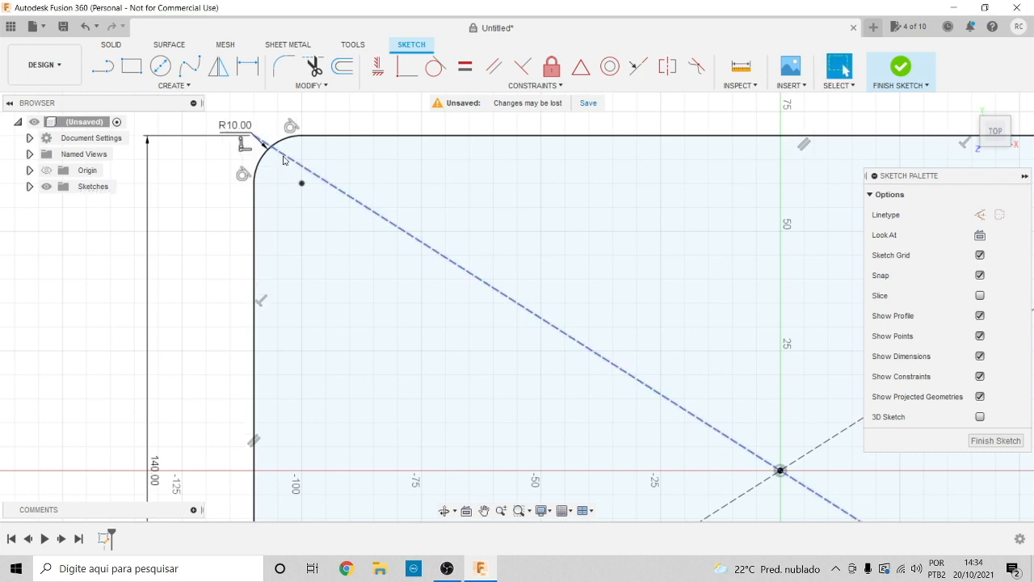
pyautogui.doubleClick(234, 127)
pyautogui.write('6')
pyautogui.press('Return')
pyautogui.scroll(3, 242, 236)
pyautogui.scroll(-5, 242, 236)
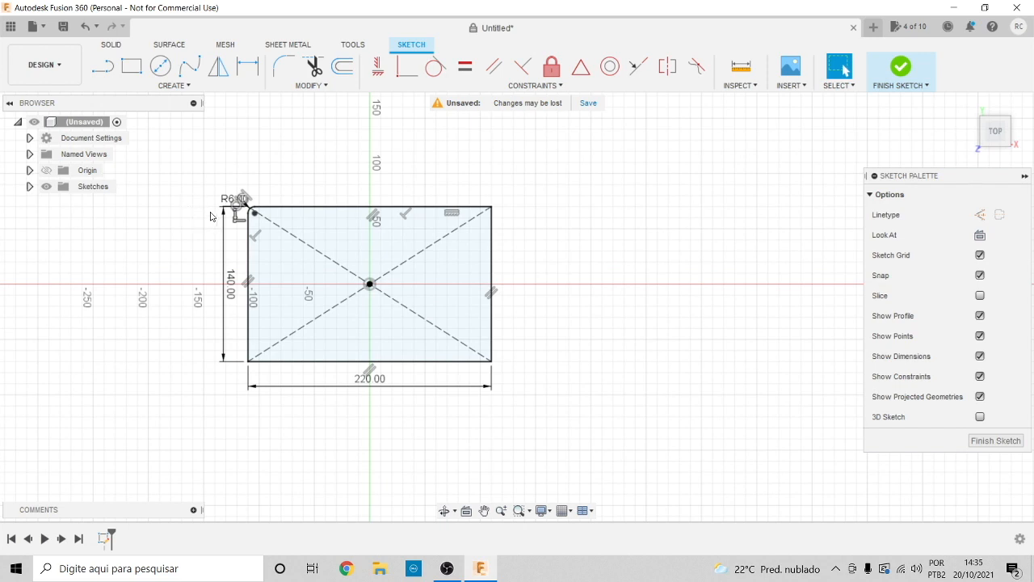
pyautogui.scroll(2, 210, 216)
pyautogui.scroll(-3, 205, 198)
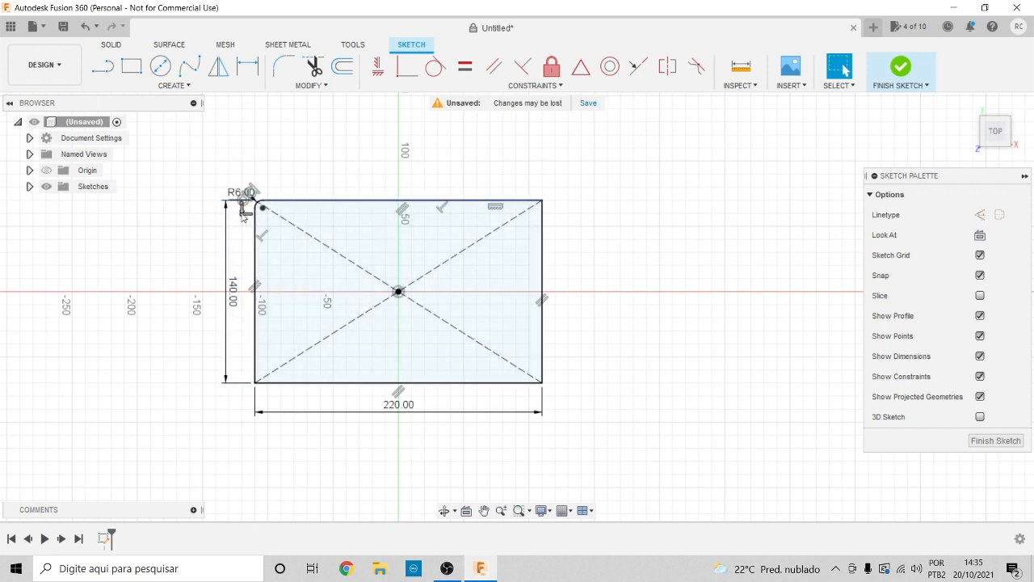
# Change the rectangle's height to 160 mm and set it back to 140 mm
pyautogui.doubleClick(238, 299)
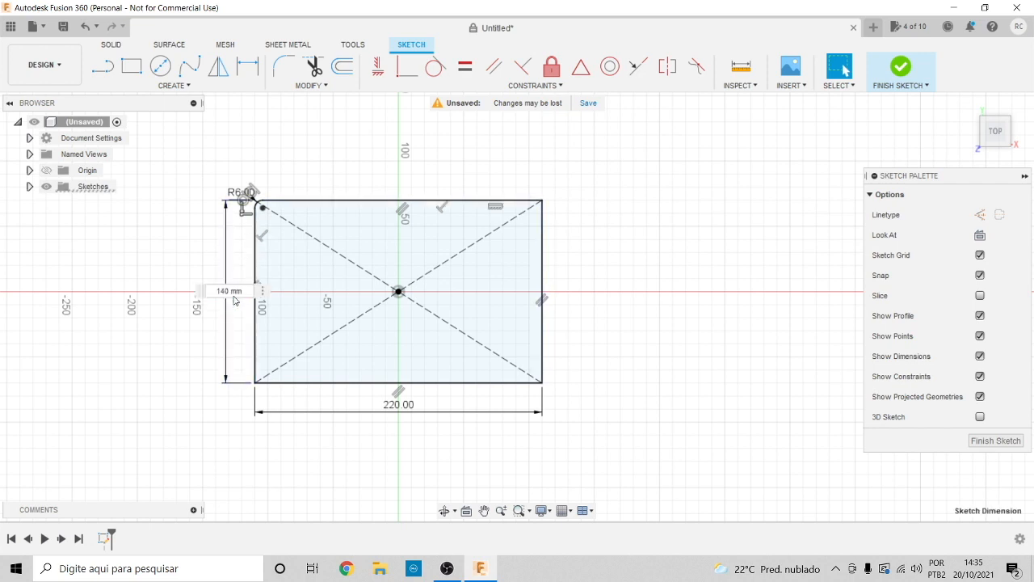
pyautogui.write('1')
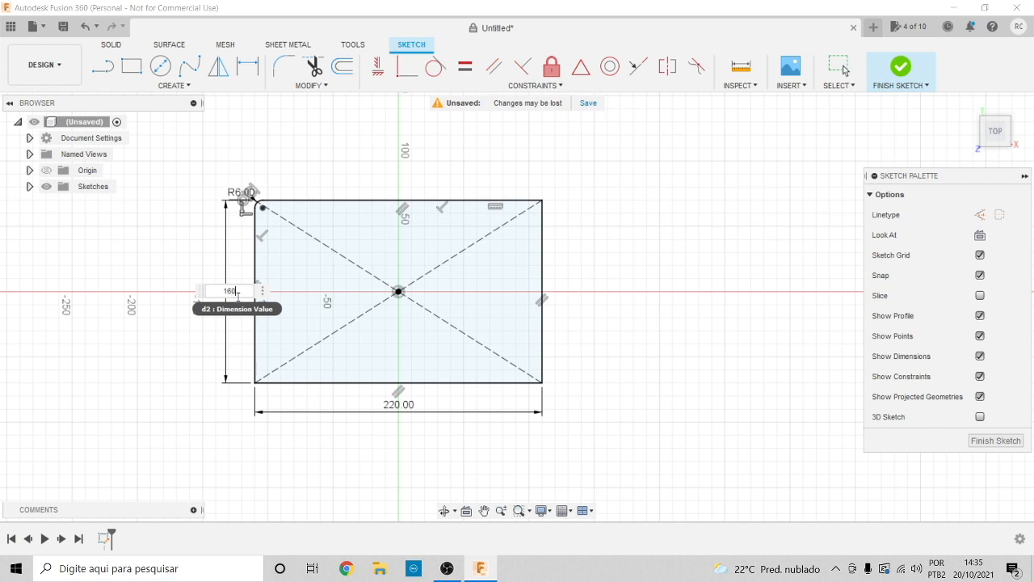
pyautogui.write('60')
pyautogui.press('Return')
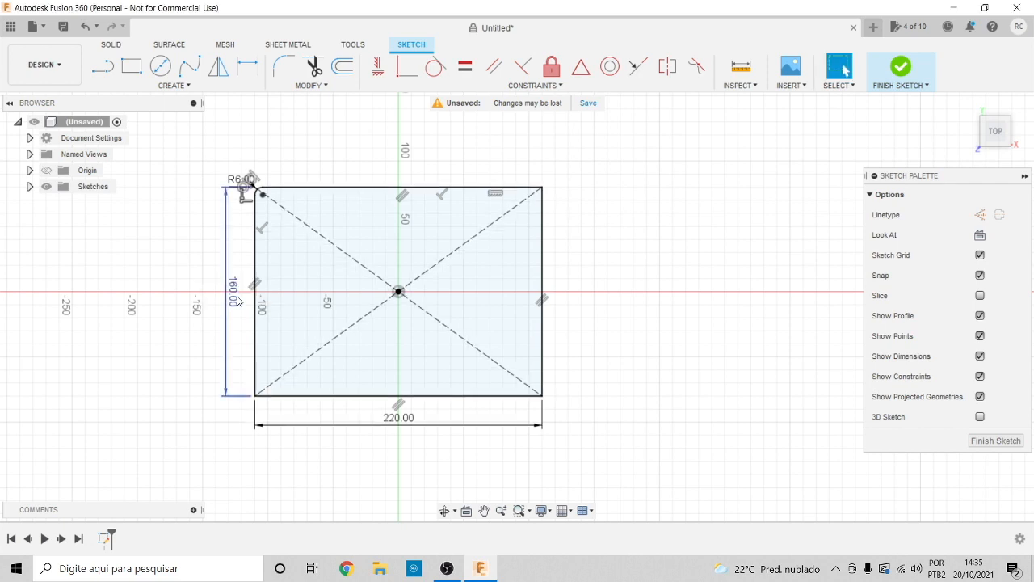
pyautogui.doubleClick(235, 290)
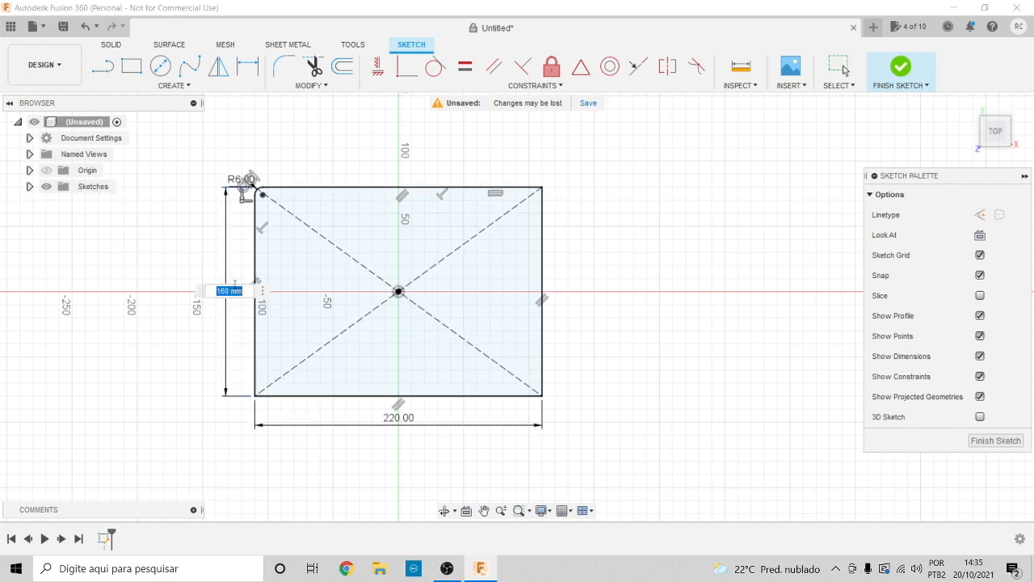
pyautogui.write('140')
pyautogui.press('Return')
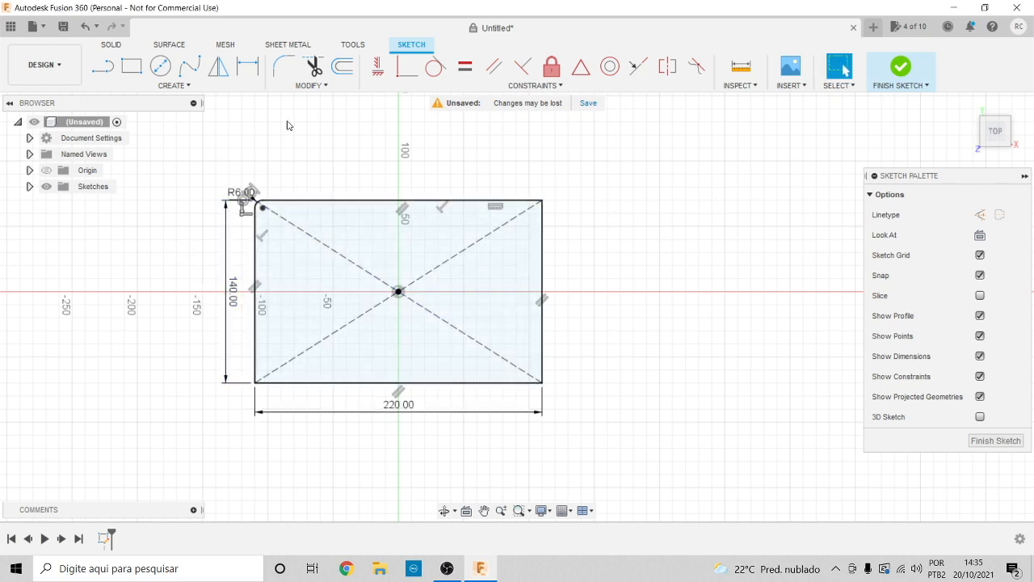
# Fillet the rectangle's upper-right corner with a 6 mm radius
pyautogui.click(284, 67)
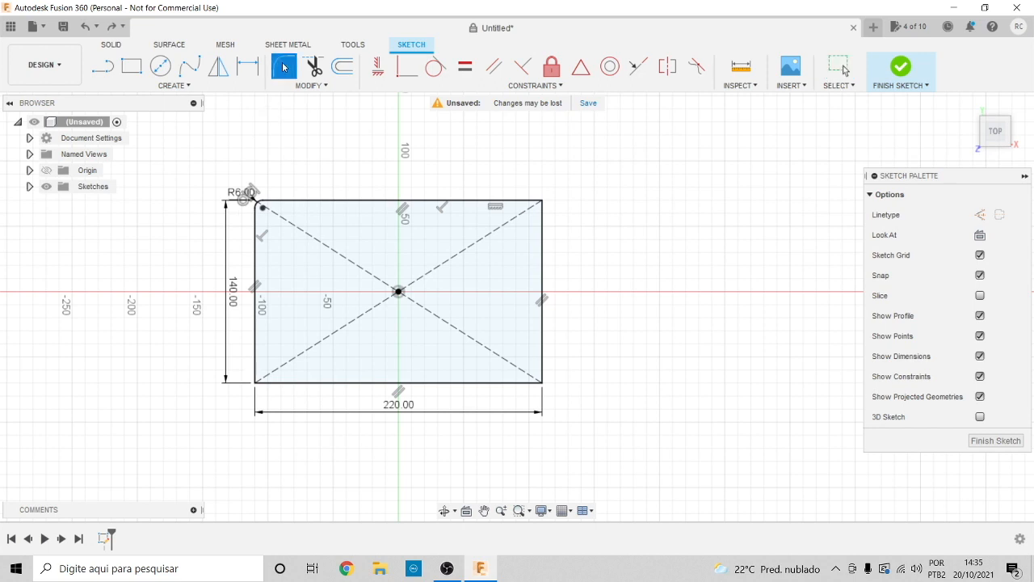
pyautogui.scroll(-2, 514, 196)
pyautogui.scroll(3, 537, 206)
pyautogui.scroll(2, 535, 206)
pyautogui.click(531, 192)
pyautogui.click(538, 224)
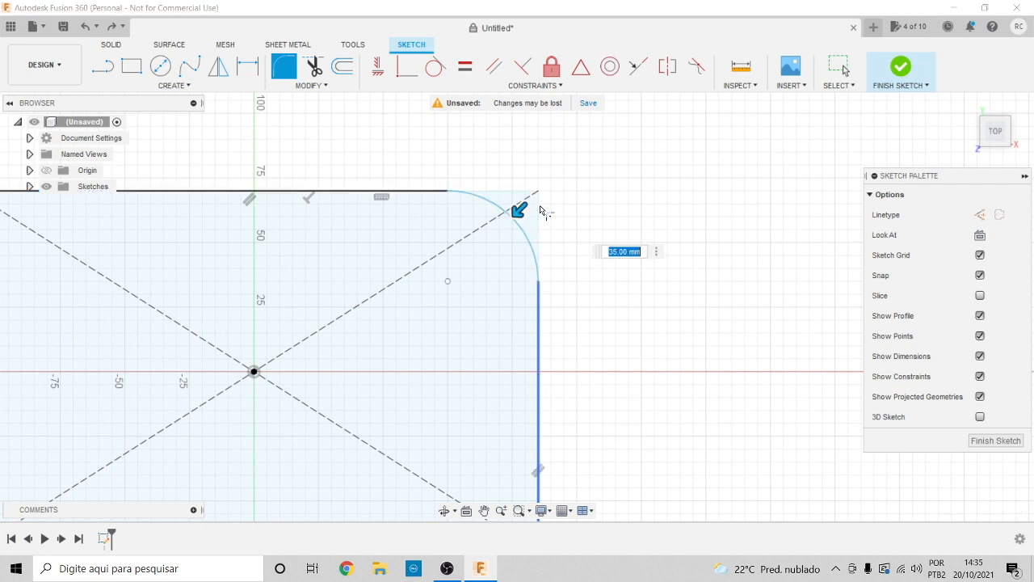
pyautogui.write('6')
pyautogui.press('Return')
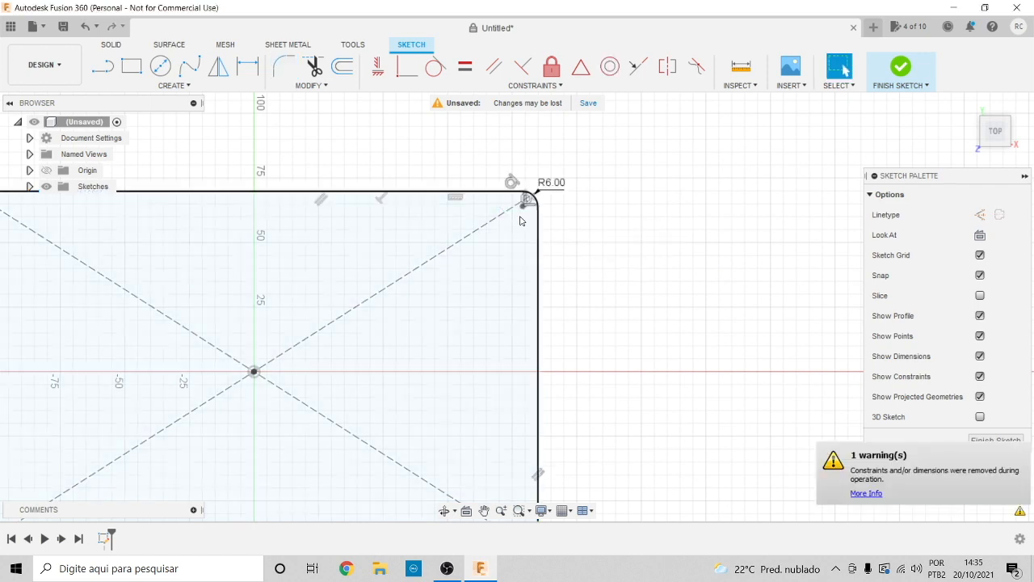
pyautogui.scroll(3, 533, 155)
pyautogui.scroll(-5, 534, 154)
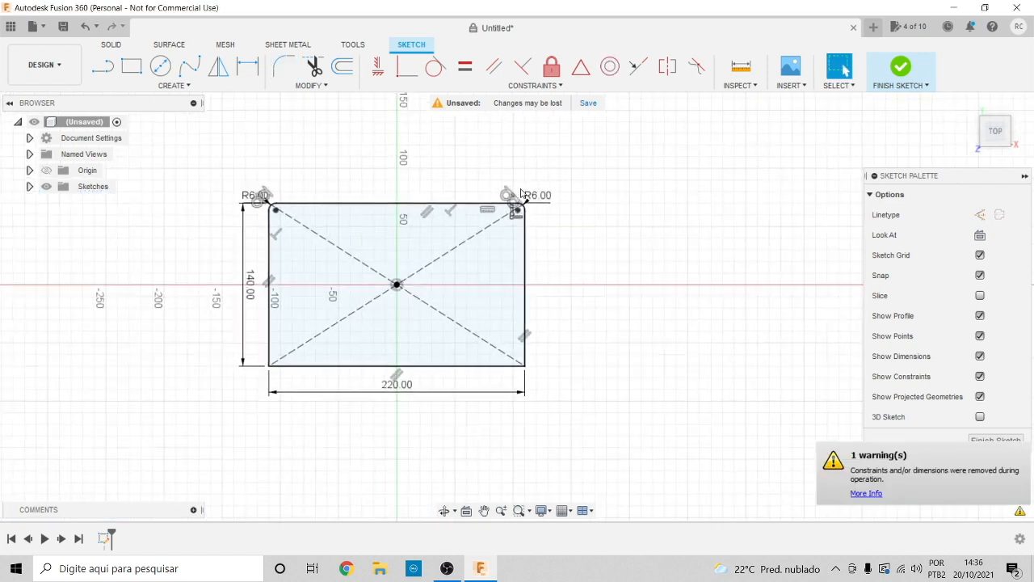
# Fillet the rectangle's lower-right corner with a 6 mm radius
pyautogui.scroll(2, 497, 386)
pyautogui.press('Return')
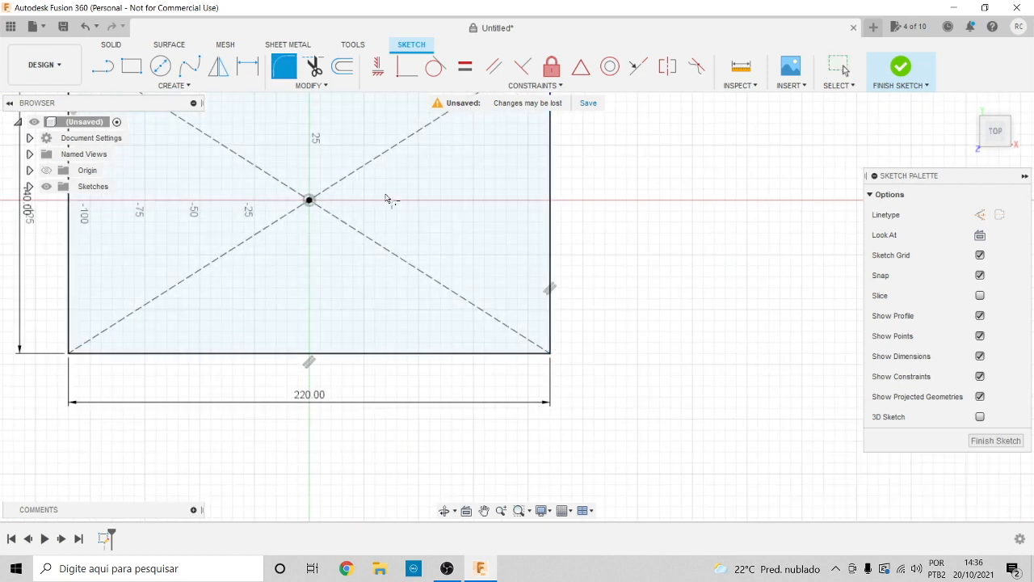
pyautogui.click(549, 330)
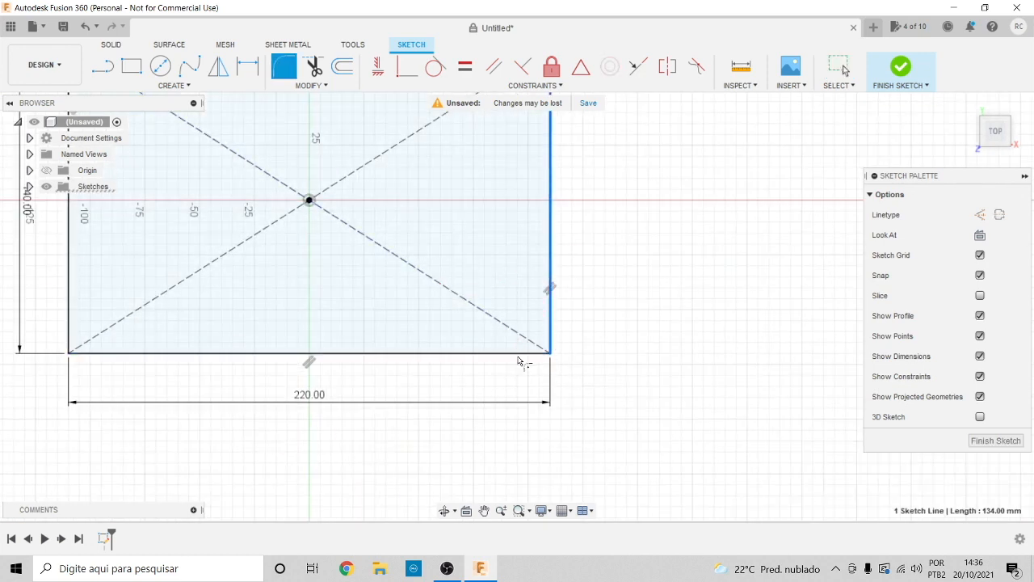
pyautogui.click(526, 354)
pyautogui.moveTo(533, 338)
pyautogui.mouseDown()
pyautogui.moveTo(492, 292)
pyautogui.moveTo(551, 344)
pyautogui.moveTo(511, 314)
pyautogui.moveTo(533, 337)
pyautogui.mouseUp()
pyautogui.write('6')
pyautogui.press('Return')
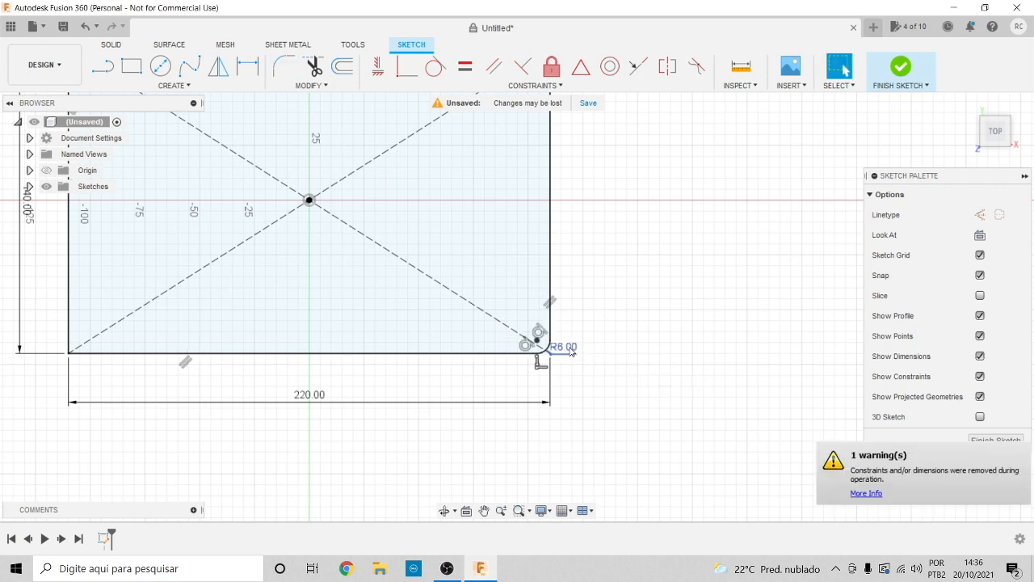
# Fillet the rectangle's lower-left corner with a 6 mm radius and finish the sketch
pyautogui.click(284, 68)
pyautogui.click(68, 295)
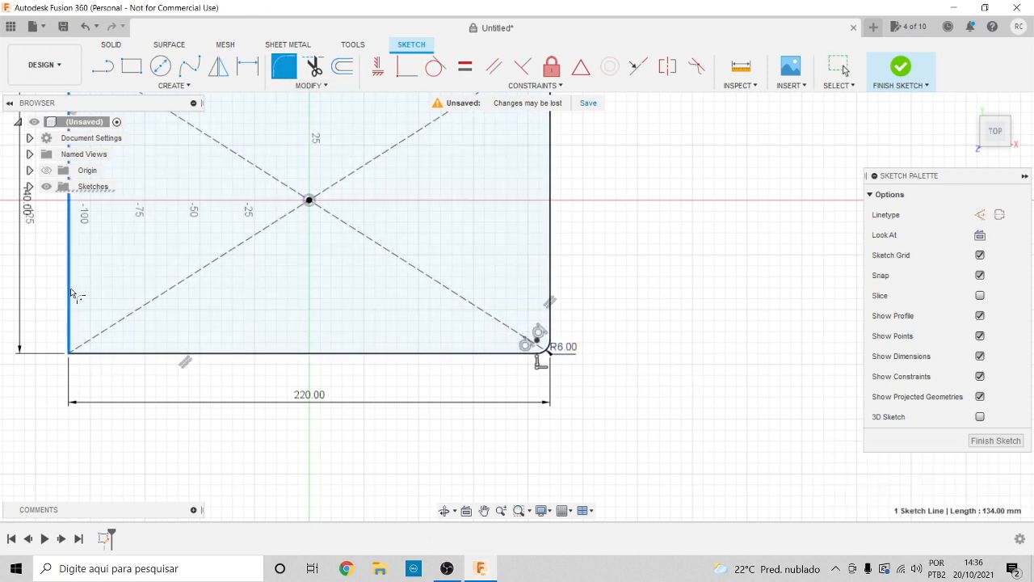
pyautogui.click(105, 353)
pyautogui.click(105, 353)
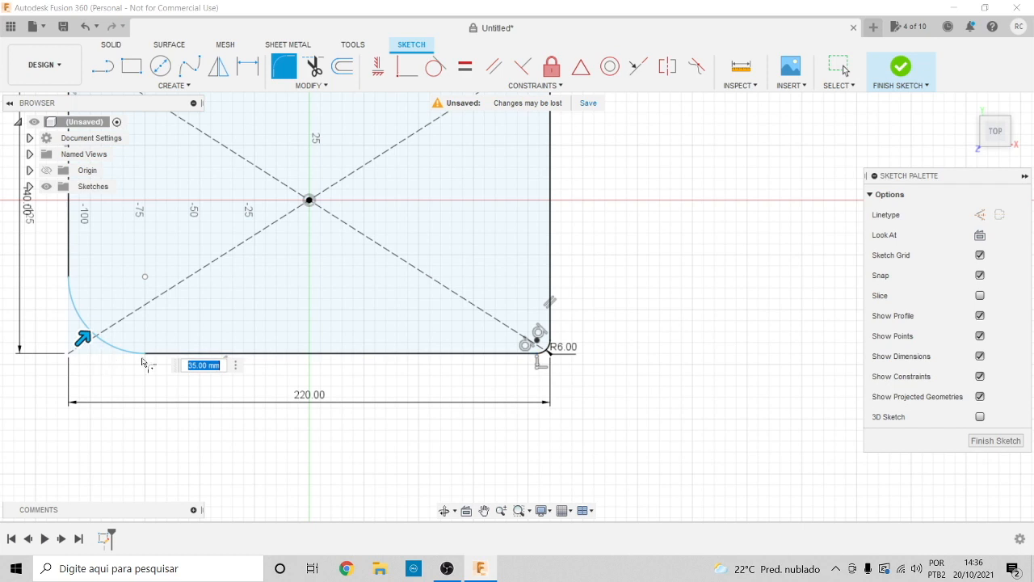
pyautogui.write('6')
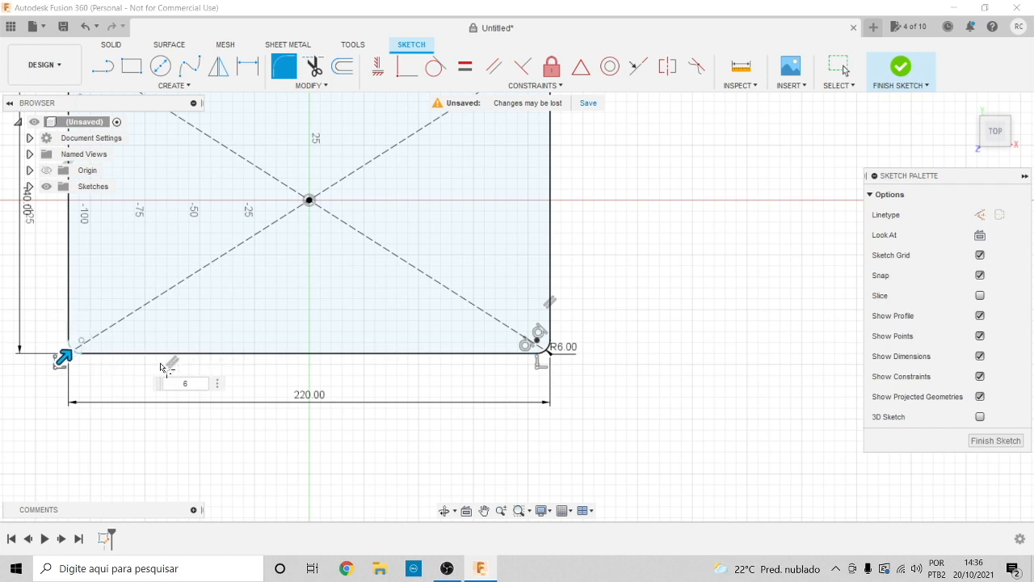
pyautogui.press('Return')
pyautogui.scroll(1, 393, 455)
pyautogui.scroll(-4, 395, 450)
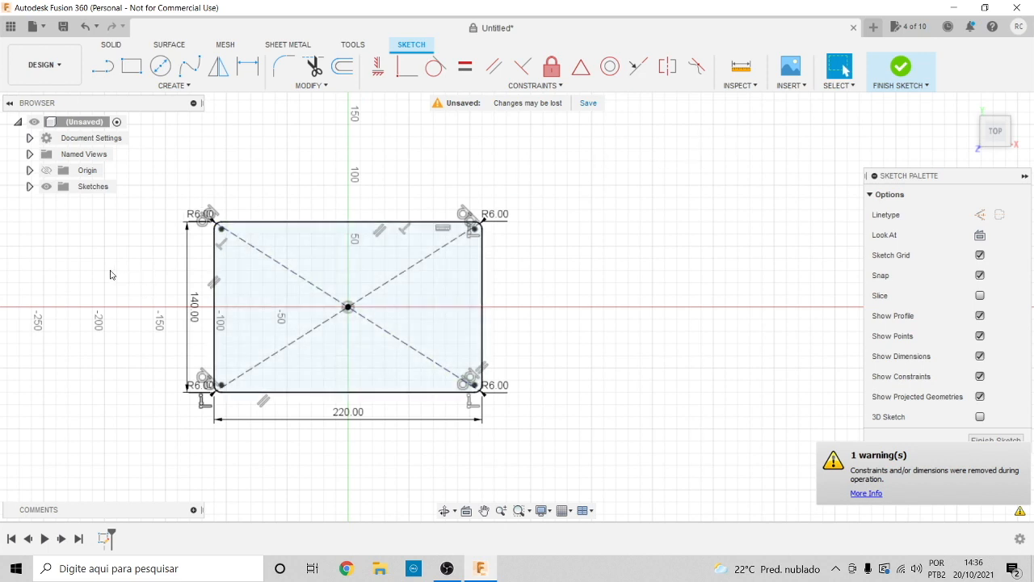
pyautogui.scroll(-1, 109, 273)
pyautogui.scroll(6, 108, 272)
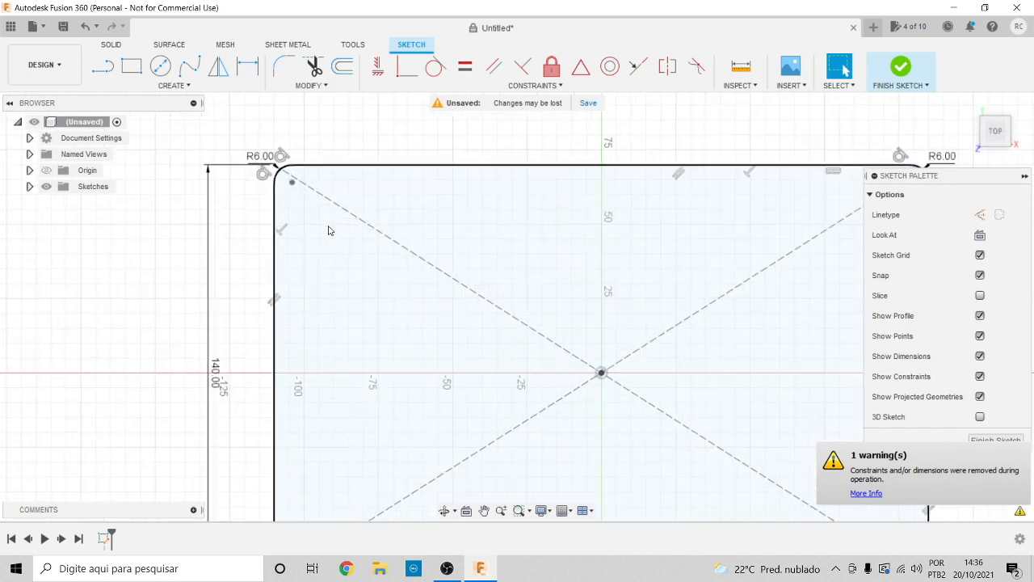
pyautogui.scroll(-3, 328, 230)
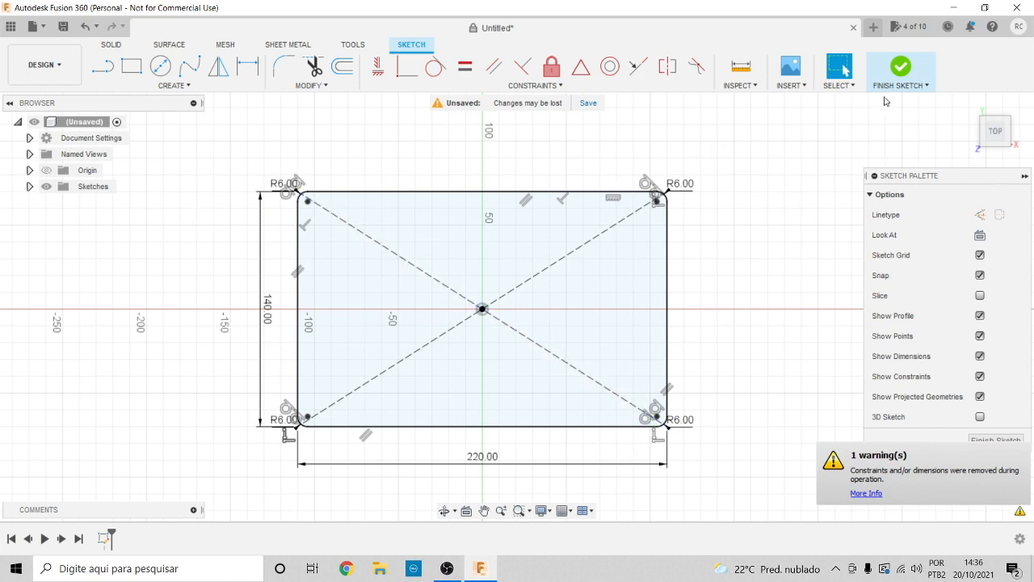
pyautogui.click(900, 69)
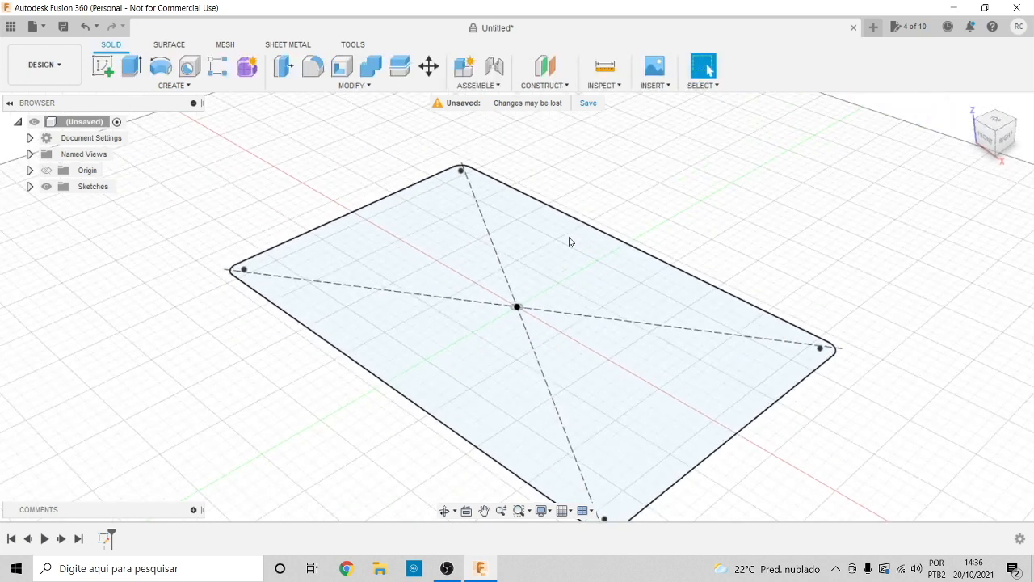
# Extrude the rounded rectangle profile 25 mm upward as a new body
pyautogui.scroll(2, 216, 330)
pyautogui.scroll(-5, 216, 330)
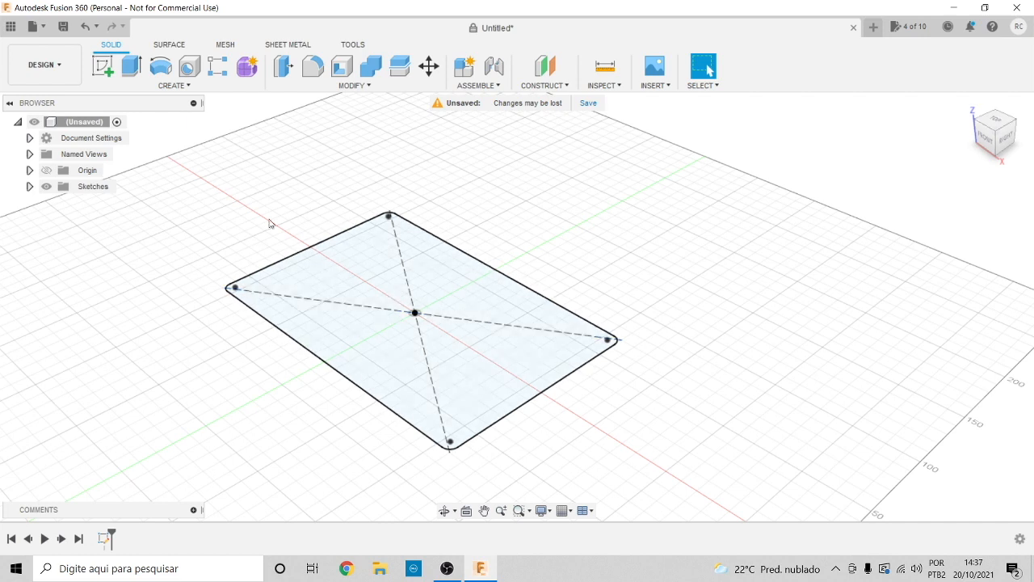
pyautogui.click(132, 66)
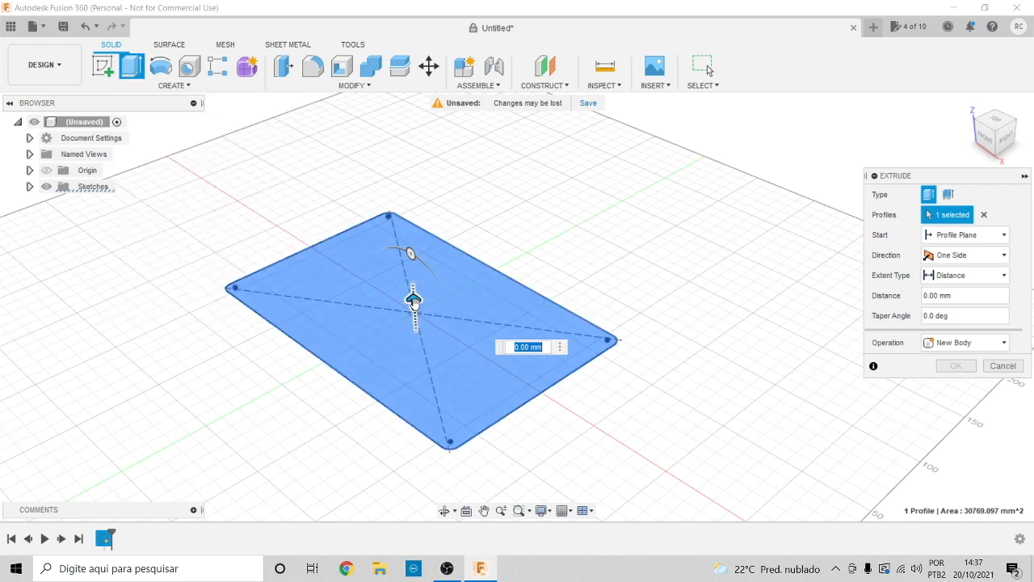
pyautogui.moveTo(412, 299); pyautogui.dragTo(411, 242)
pyautogui.write('2')
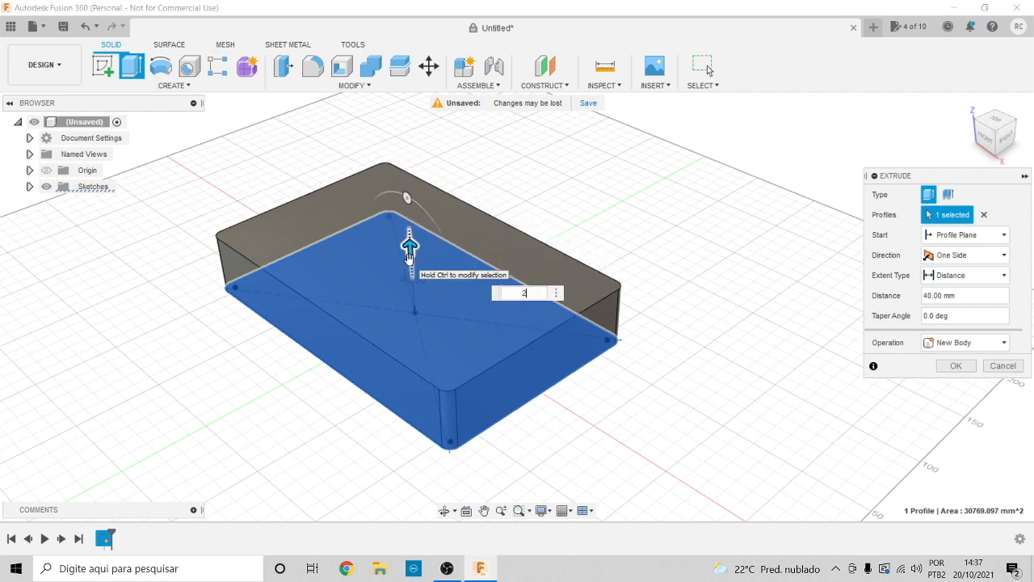
pyautogui.write('5')
pyautogui.press('Return')
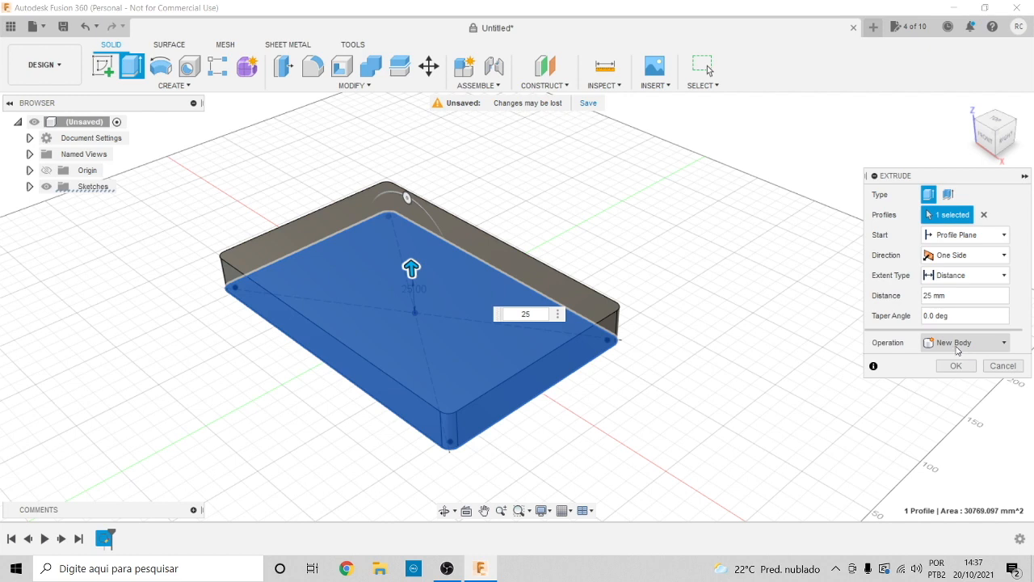
pyautogui.click(959, 367)
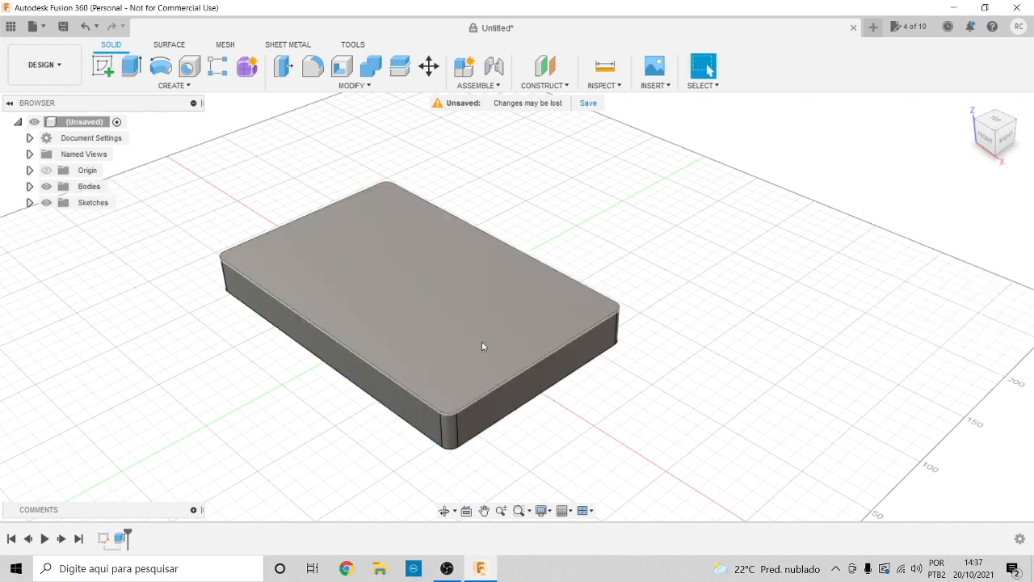
# Expand the lists of bodies and sketches and rename the extruded body to "Tabuleiro"
pyautogui.click(1004, 136)
pyautogui.moveTo(517, 306)
pyautogui.keyDown('shift'); pyautogui.mouseDown(button='middle')
pyautogui.moveTo(457, 356)
pyautogui.moveTo(380, 380)
pyautogui.moveTo(476, 444)
pyautogui.moveTo(614, 416)
pyautogui.moveTo(877, 242)
pyautogui.moveTo(908, 199)
pyautogui.mouseUp(button='middle'); pyautogui.keyUp('shift')
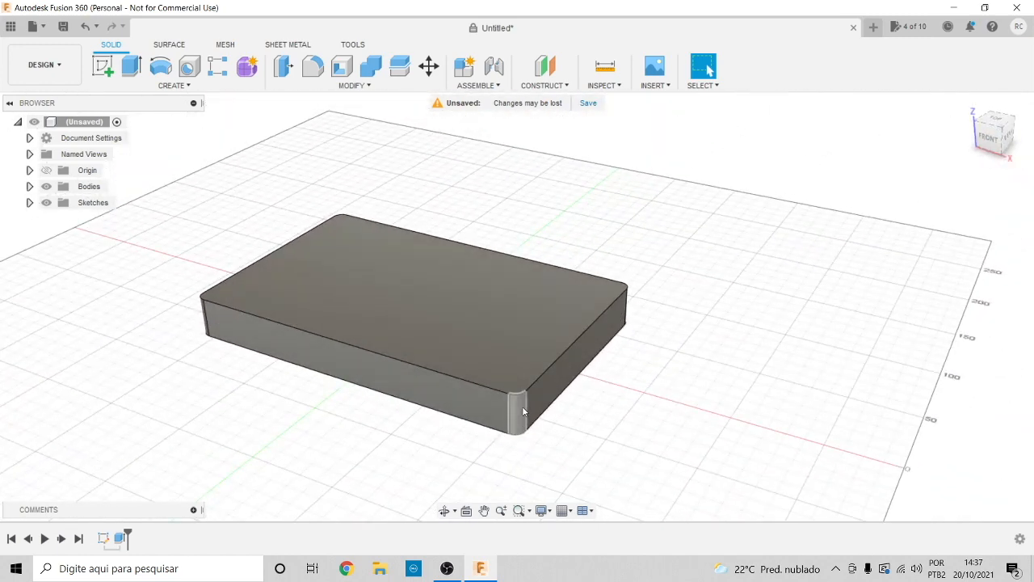
pyautogui.moveTo(992, 136)
pyautogui.mouseDown()
pyautogui.moveTo(992, 235)
pyautogui.moveTo(990, 150)
pyautogui.moveTo(1031, 143)
pyautogui.moveTo(1020, 186)
pyautogui.moveTo(991, 172)
pyautogui.moveTo(988, 144)
pyautogui.mouseUp()
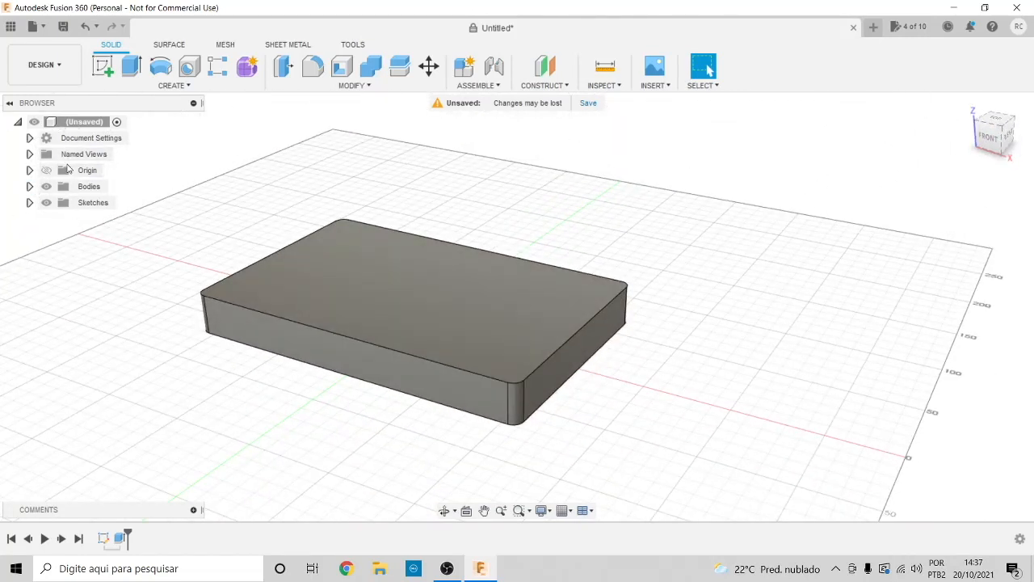
pyautogui.click(29, 186)
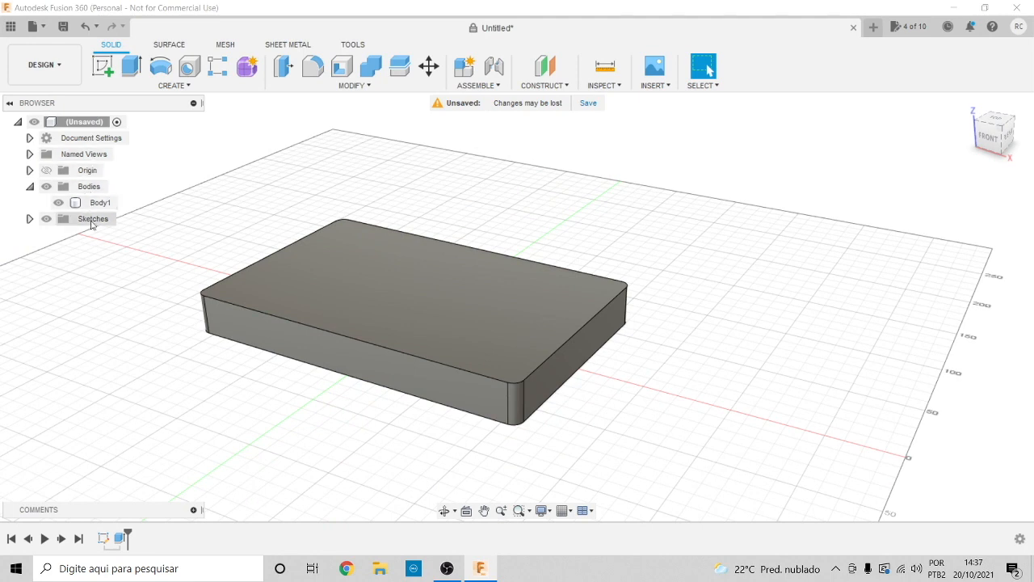
pyautogui.click(29, 219)
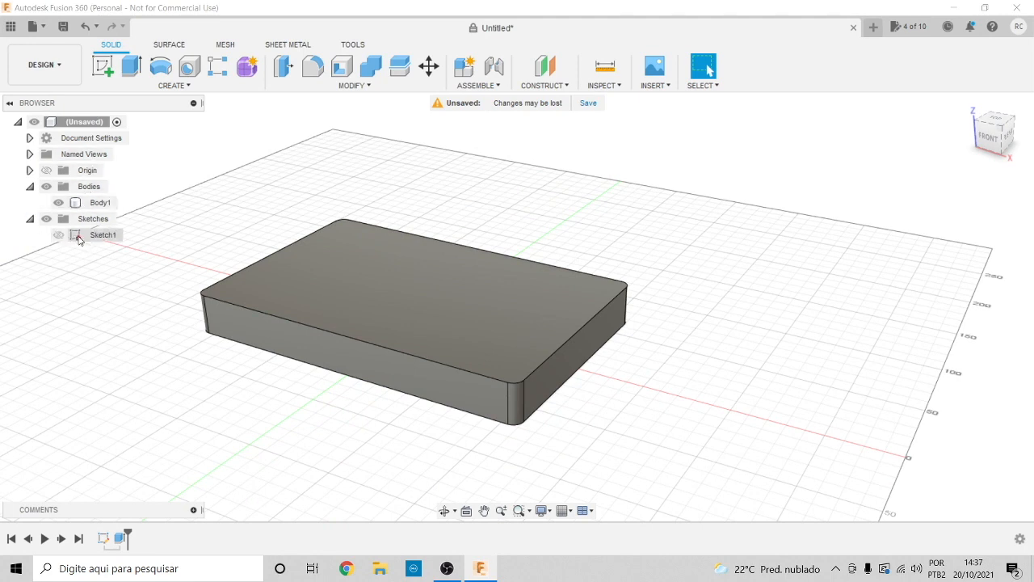
pyautogui.click(101, 204)
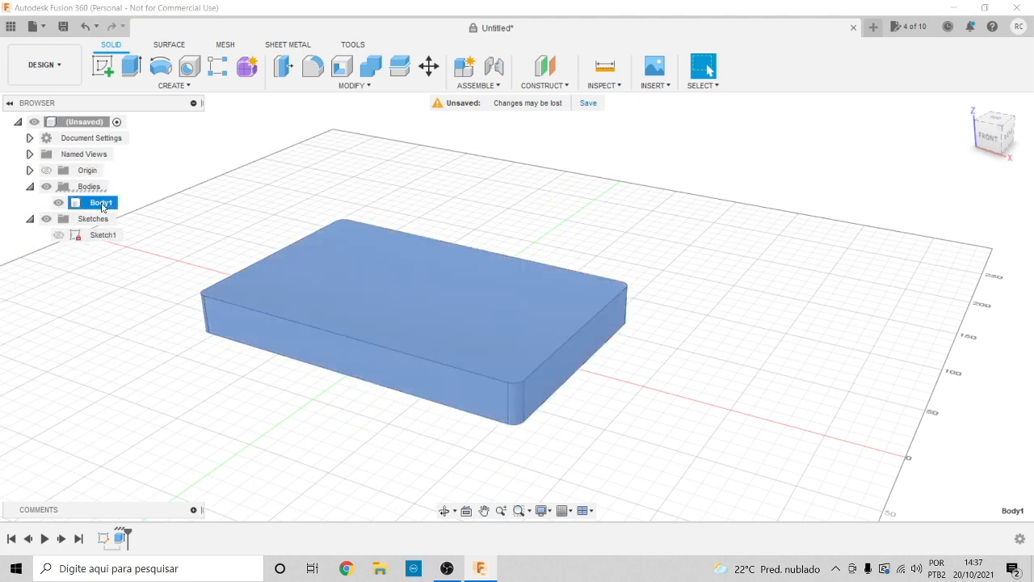
pyautogui.doubleClick(103, 204)
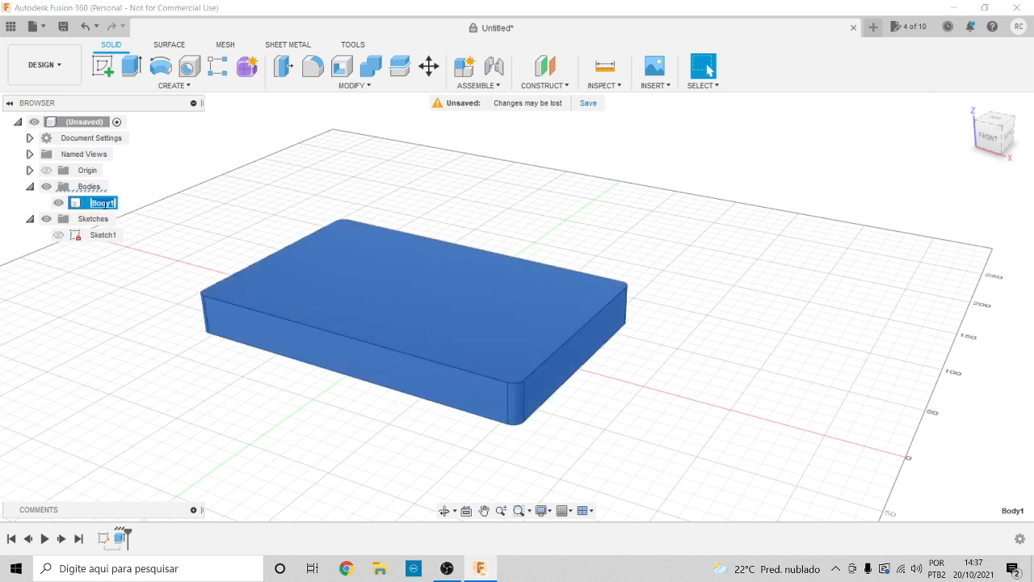
pyautogui.write('Tabuleiro')
pyautogui.press('Return')
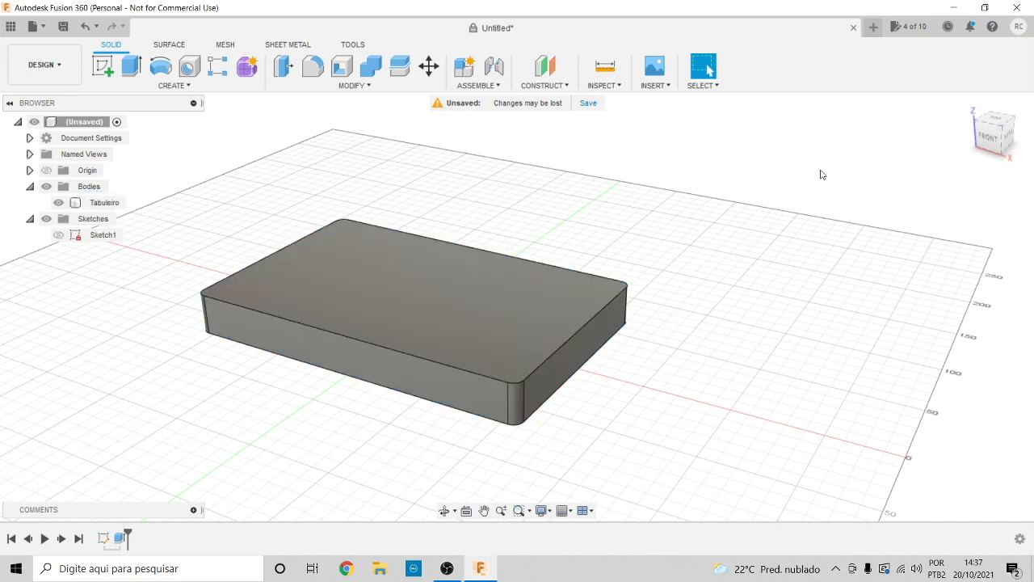
pyautogui.moveTo(995, 133)
pyautogui.mouseDown()
pyautogui.moveTo(1029, 154)
pyautogui.moveTo(1028, 143)
pyautogui.mouseUp()
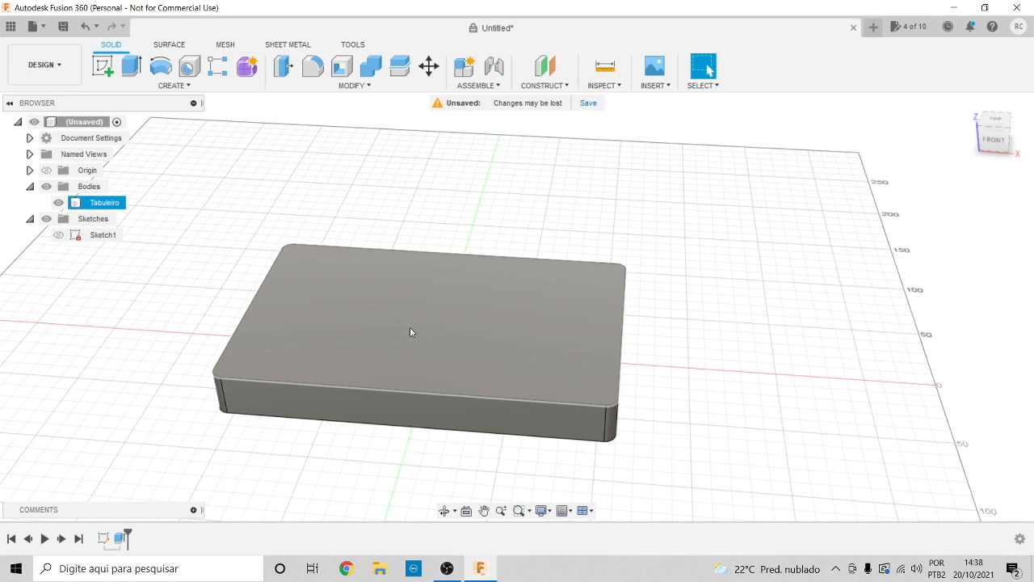
# Start a new sketch on the board's top face
pyautogui.click(104, 69)
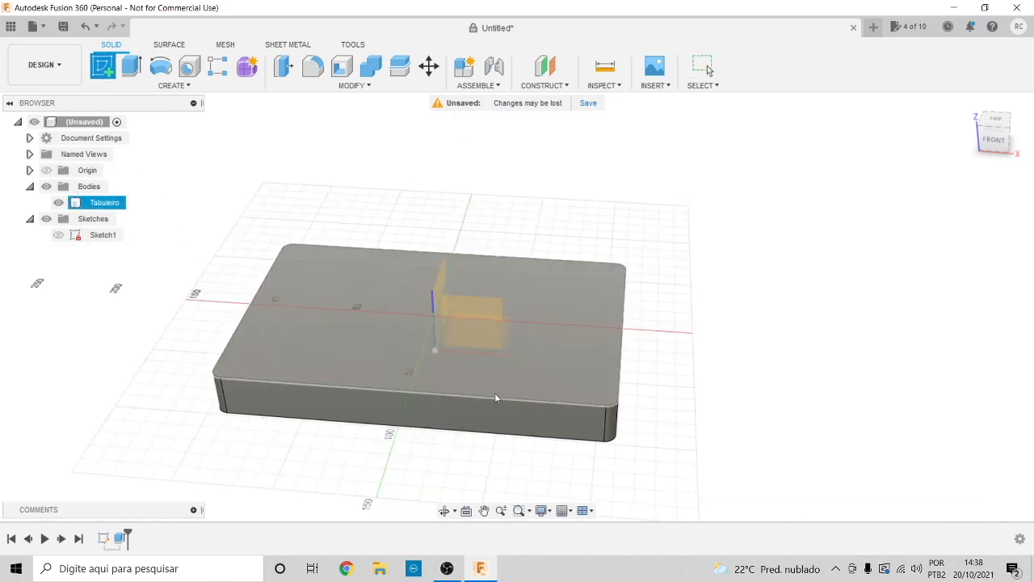
pyautogui.click(293, 356)
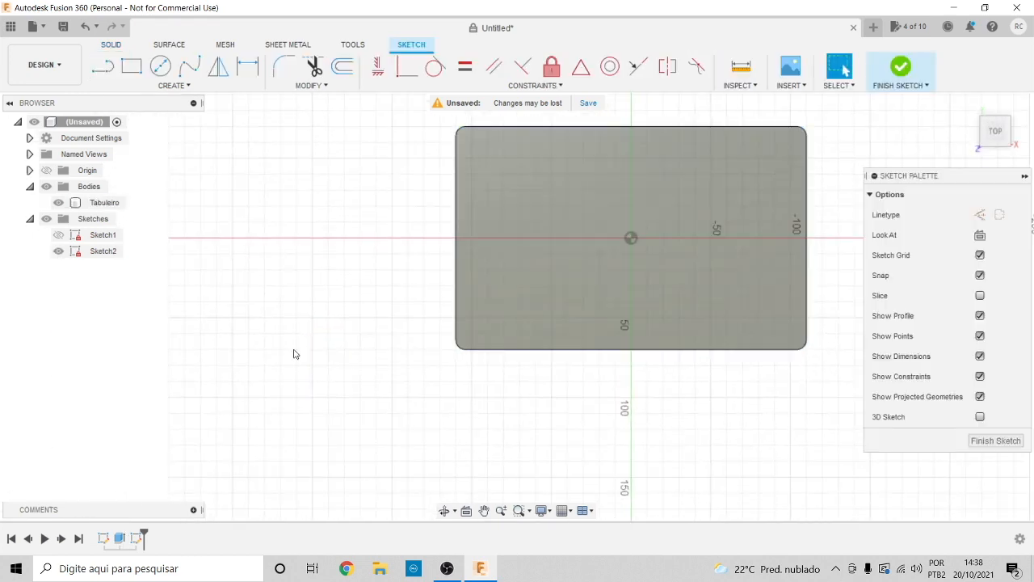
pyautogui.scroll(1, 830, 125)
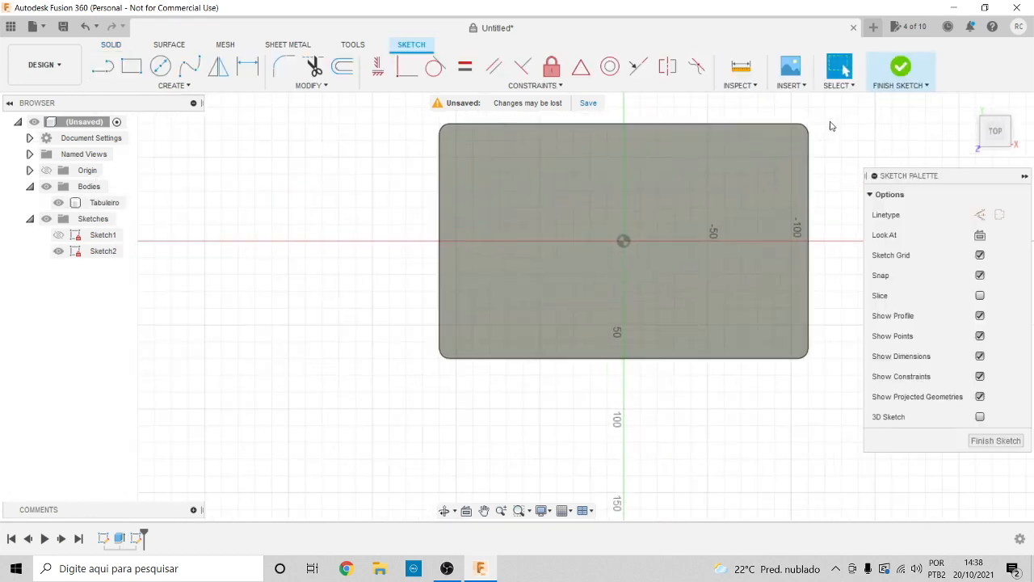
pyautogui.scroll(3, 829, 128)
pyautogui.scroll(-1, 825, 131)
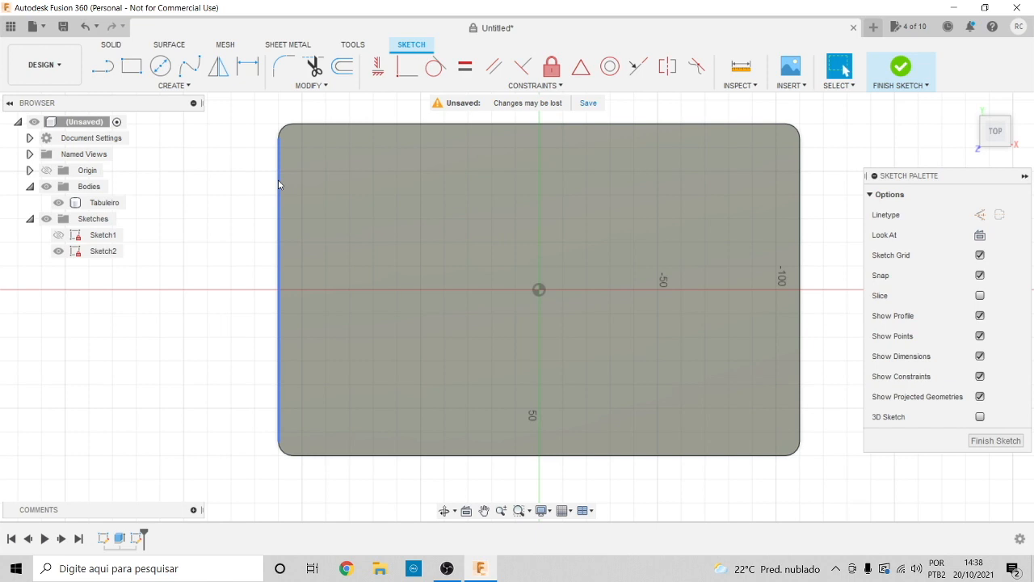
# Offset all eight curves of the board's rounded outline 8 mm inward and finish the sketch
pyautogui.click(278, 185)
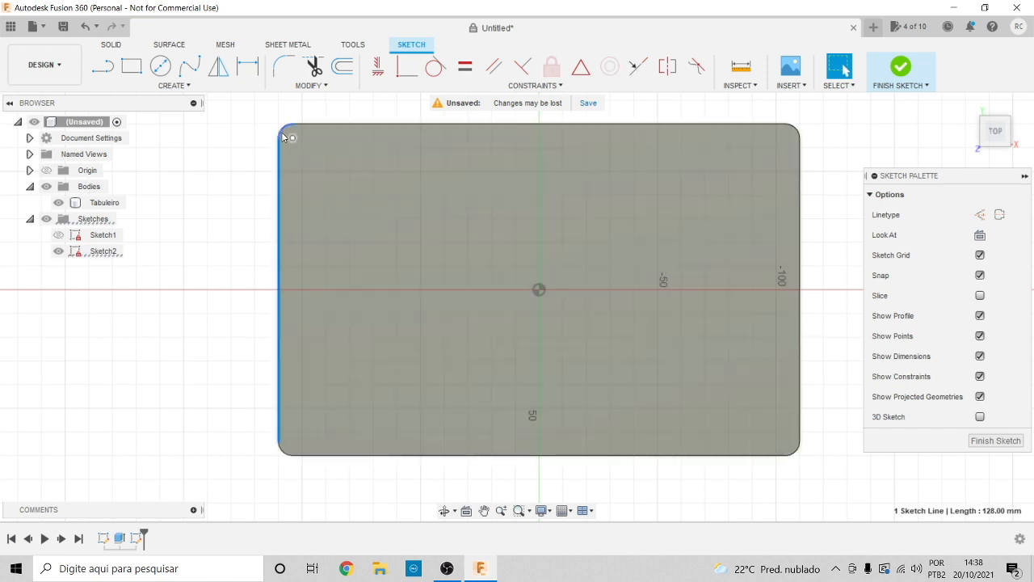
pyautogui.keyDown('shift'); pyautogui.click(284, 126); pyautogui.keyUp('shift')
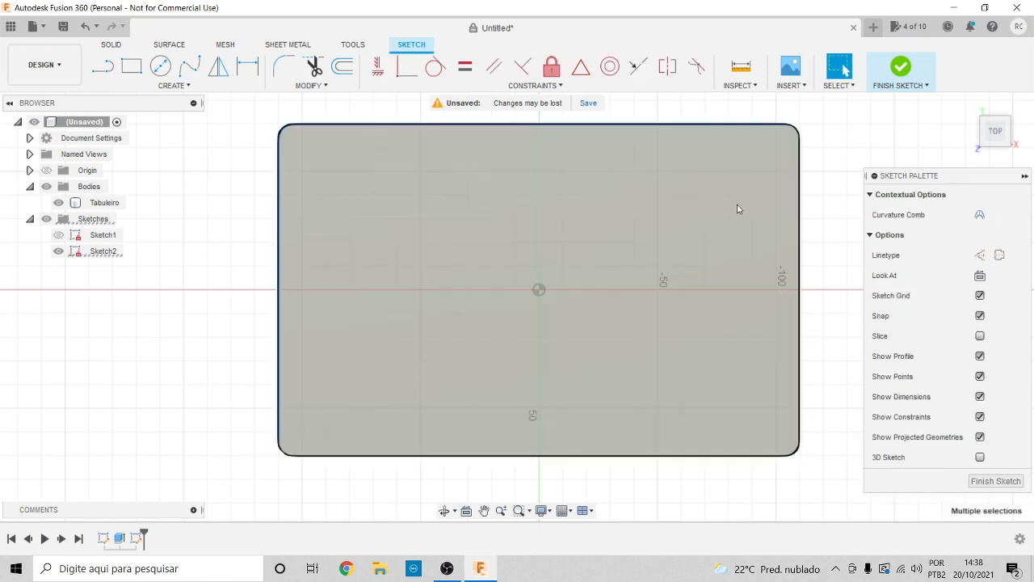
pyautogui.keyDown('shift'); pyautogui.click(795, 129); pyautogui.keyUp('shift')
pyautogui.keyDown('shift'); pyautogui.click(800, 152); pyautogui.keyUp('shift')
pyautogui.keyDown('shift'); pyautogui.click(796, 454); pyautogui.keyUp('shift')
pyautogui.keyDown('shift'); pyautogui.click(774, 456); pyautogui.keyUp('shift')
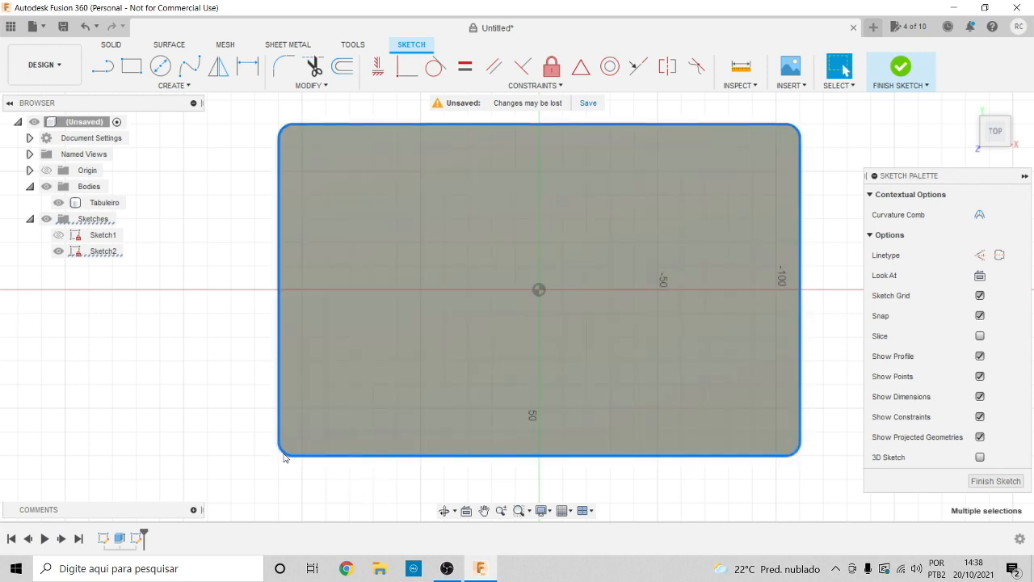
pyautogui.click(343, 67)
pyautogui.moveTo(286, 455); pyautogui.dragTo(290, 447)
pyautogui.write('-9')
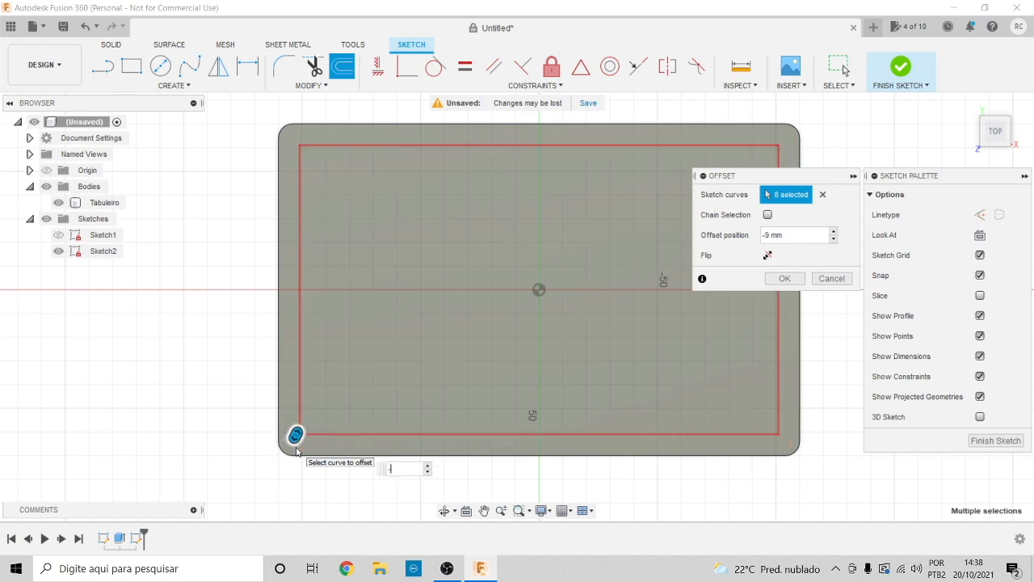
pyautogui.write('8')
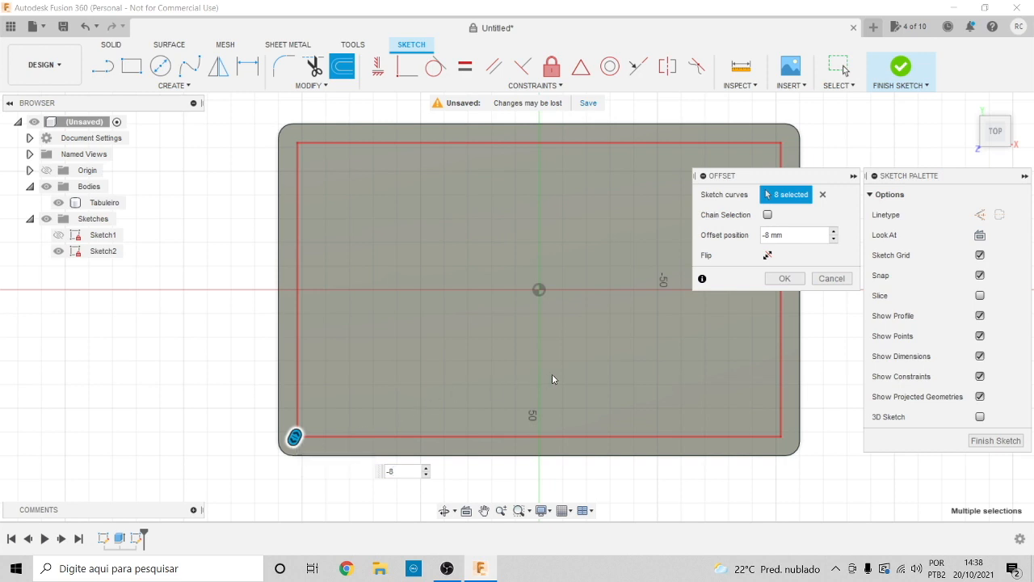
pyautogui.click(785, 278)
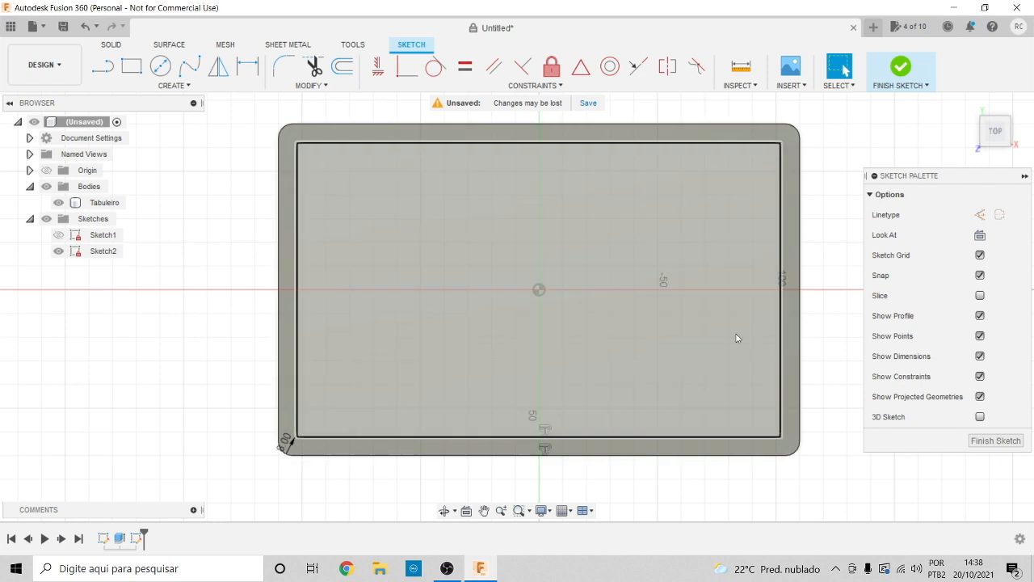
pyautogui.scroll(5, 315, 441)
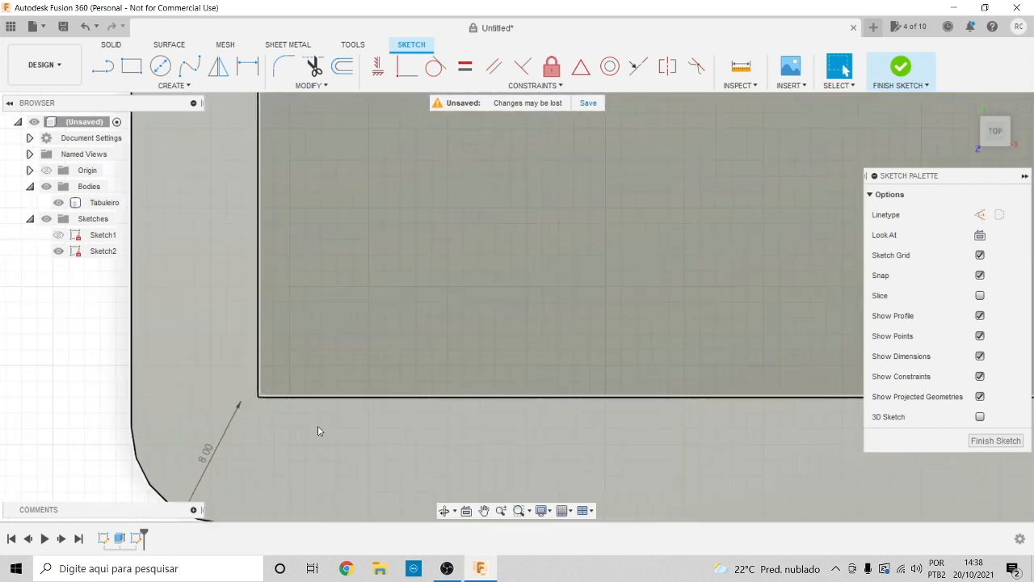
pyautogui.scroll(-8, 320, 428)
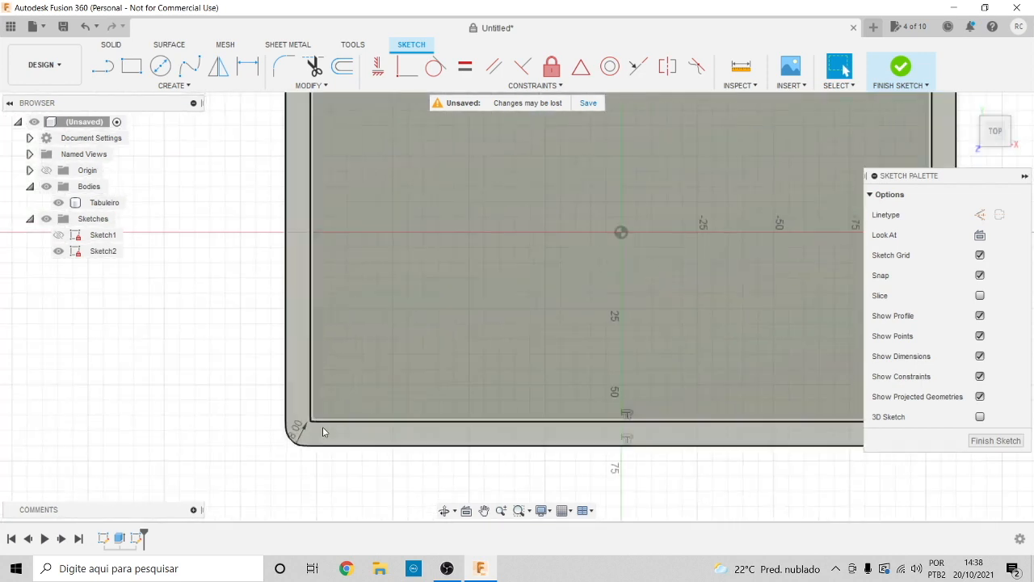
pyautogui.scroll(-1, 324, 431)
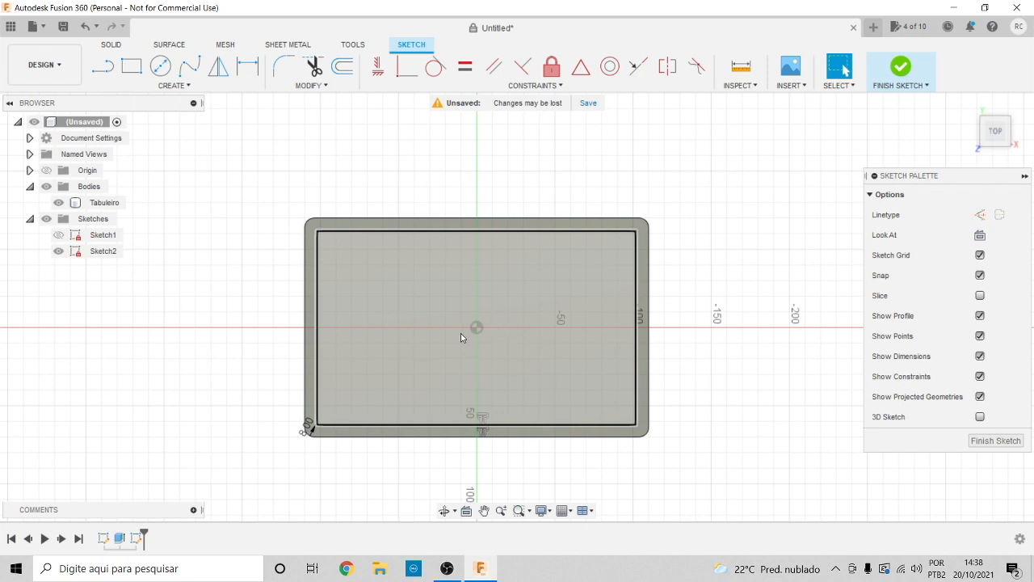
pyautogui.click(902, 68)
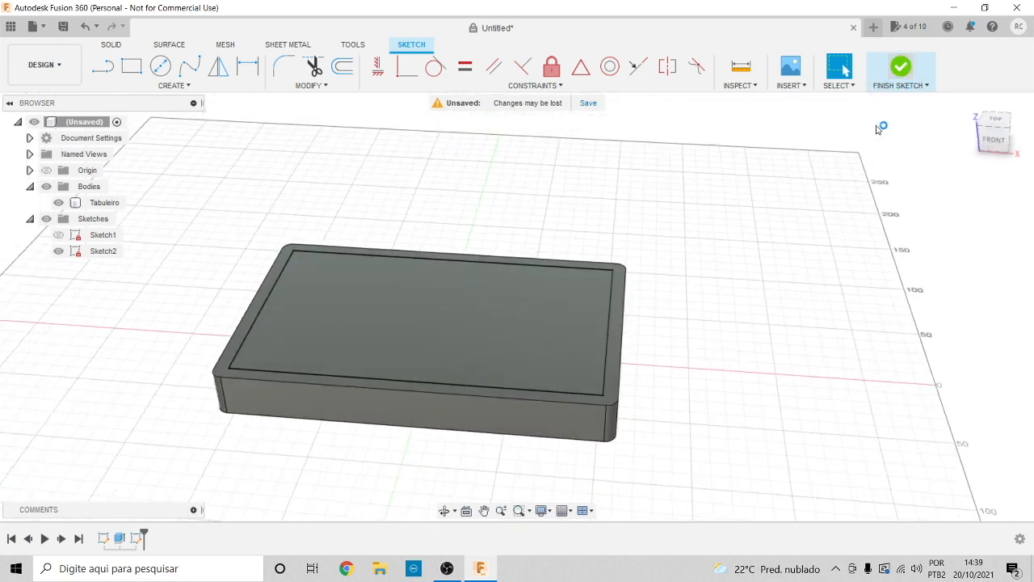
# Hide and show the whole Sketches folder, and switch off the visibility of Sketch2
pyautogui.moveTo(516, 306)
pyautogui.keyDown('shift'); pyautogui.mouseDown(button='middle')
pyautogui.moveTo(452, 311)
pyautogui.moveTo(367, 382)
pyautogui.mouseUp(button='middle'); pyautogui.keyUp('shift')
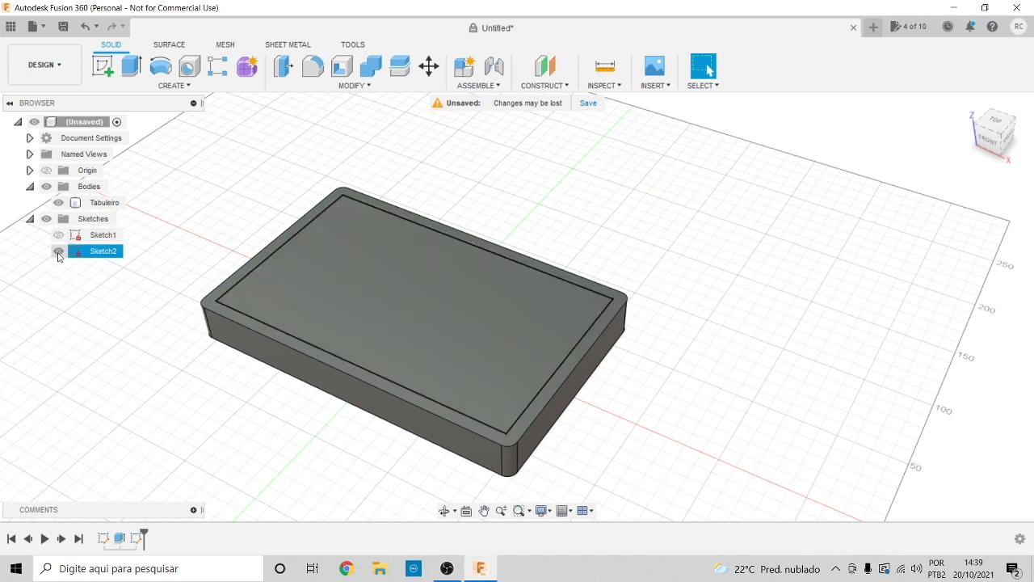
pyautogui.click(47, 219)
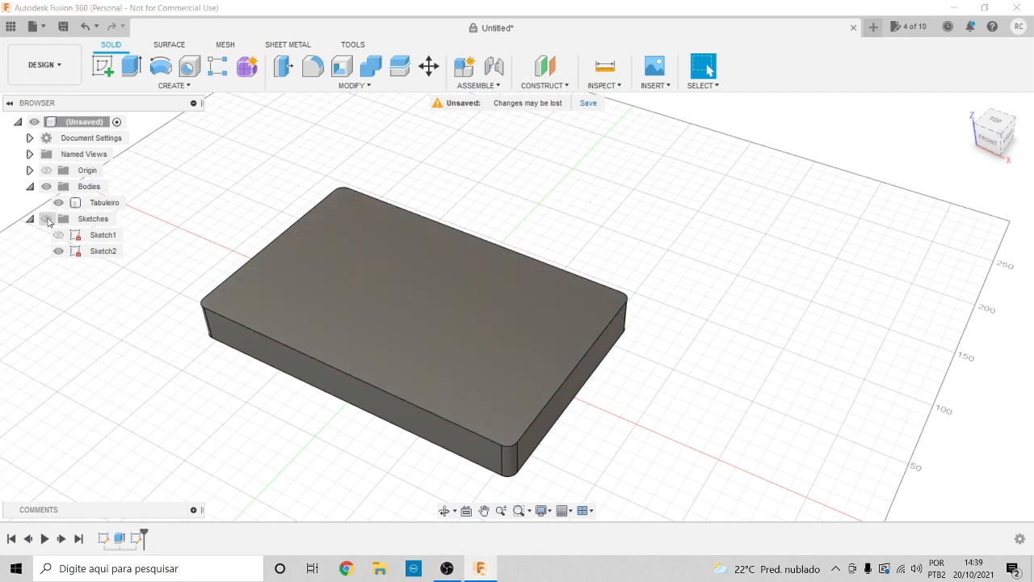
pyautogui.click(107, 203)
pyautogui.click(118, 263)
pyautogui.click(46, 219)
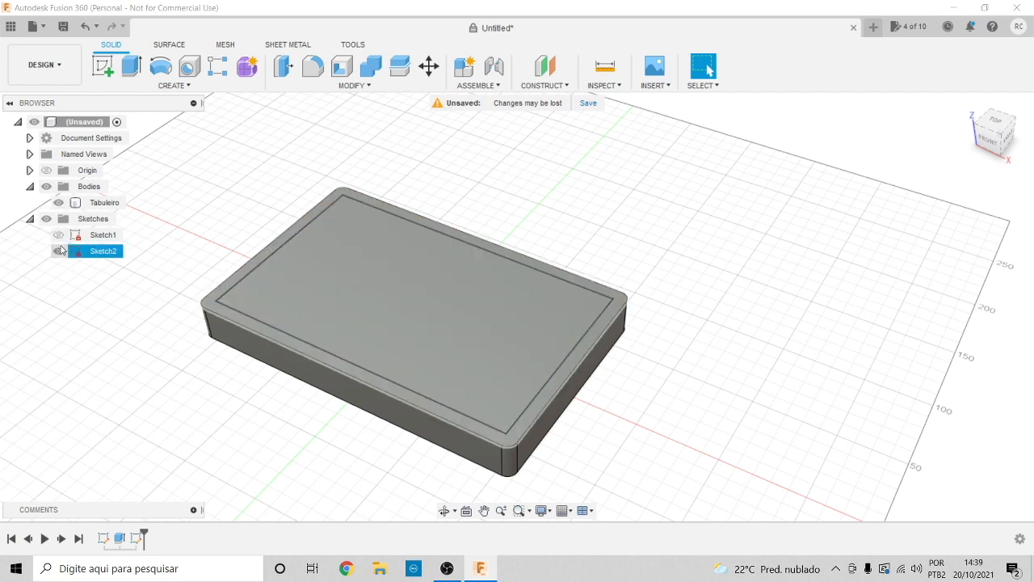
pyautogui.click(71, 235)
pyautogui.click(59, 235)
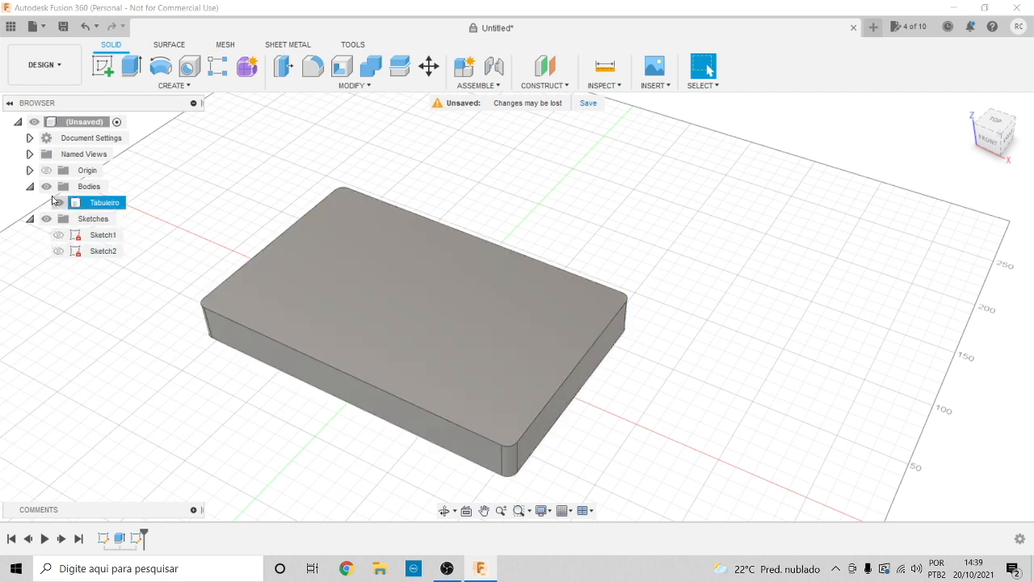
# Hide the bodies to view Sketch1 and Sketch2 separately, and restore the visibility of the board and Sketch2
pyautogui.click(47, 187)
pyautogui.click(58, 235)
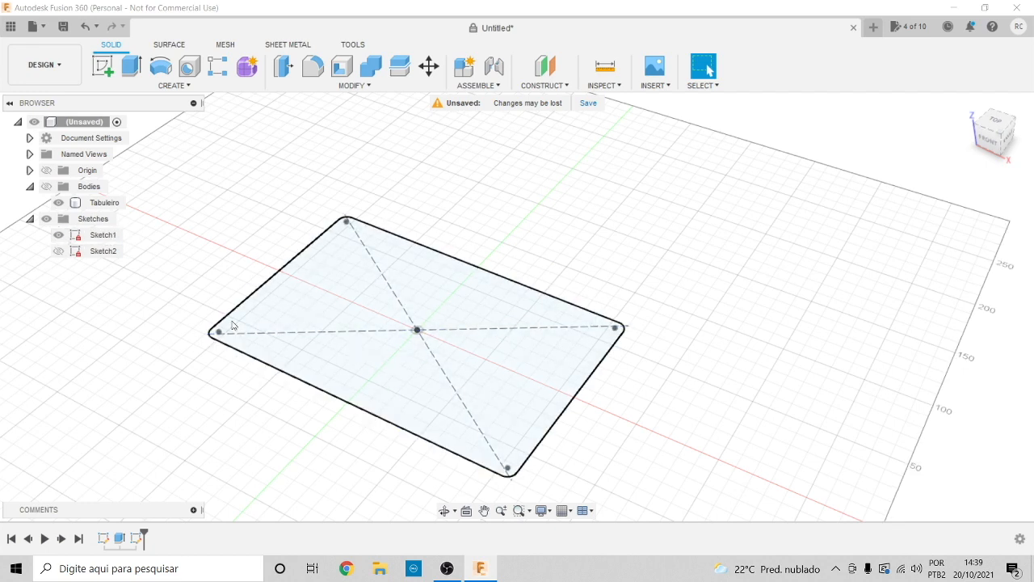
pyautogui.click(59, 235)
pyautogui.click(73, 251)
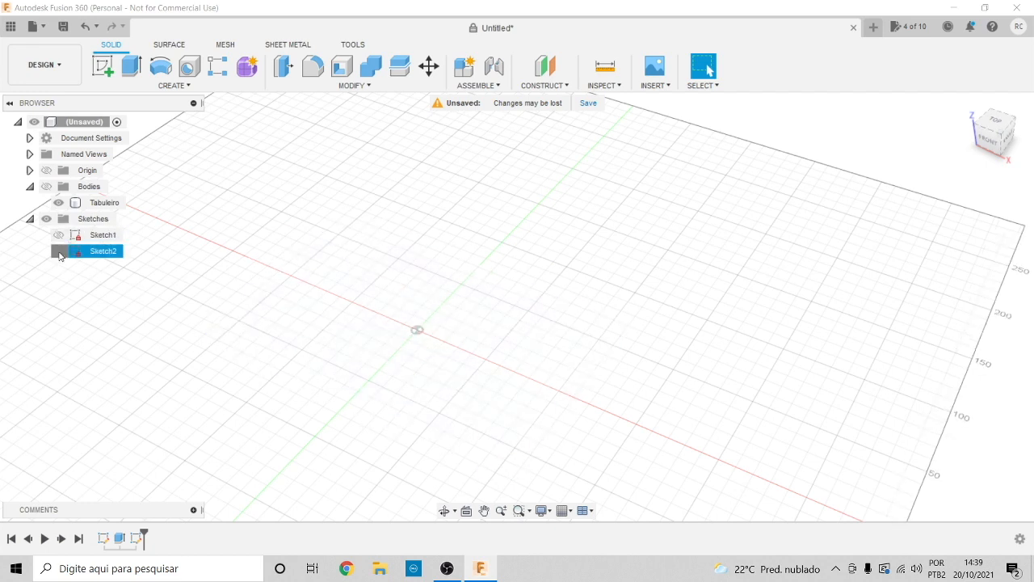
pyautogui.click(58, 252)
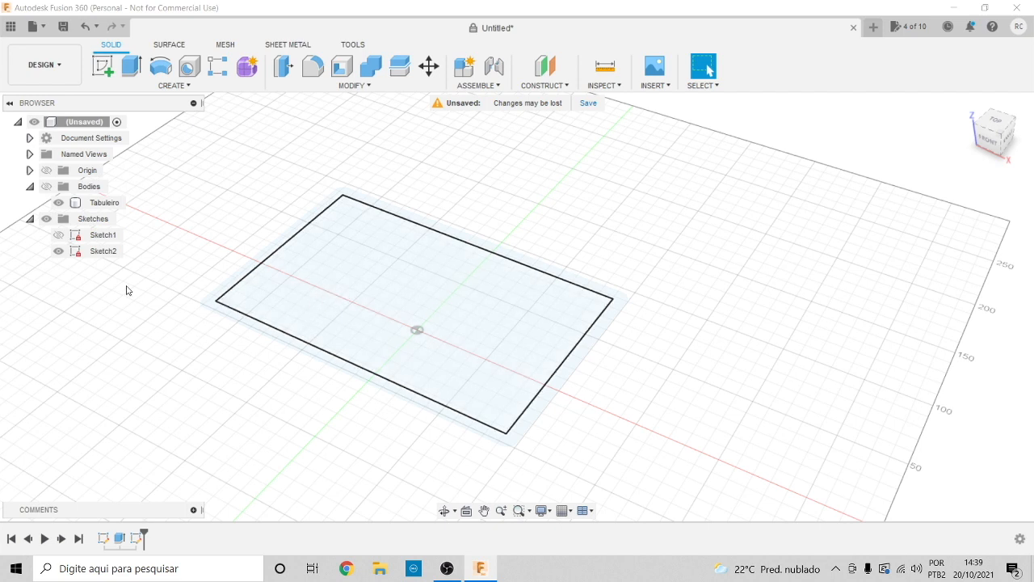
pyautogui.click(58, 251)
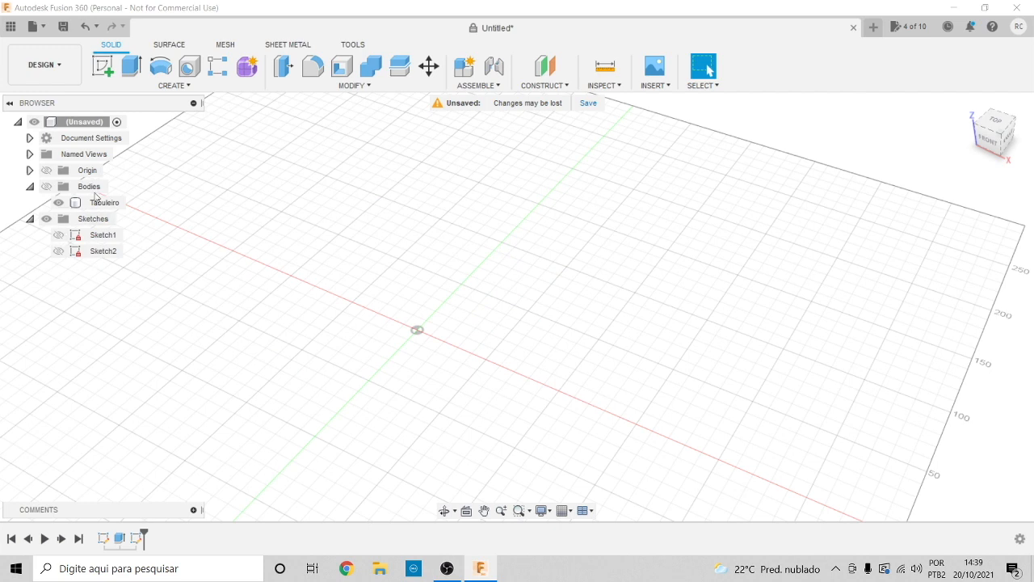
pyautogui.click(46, 186)
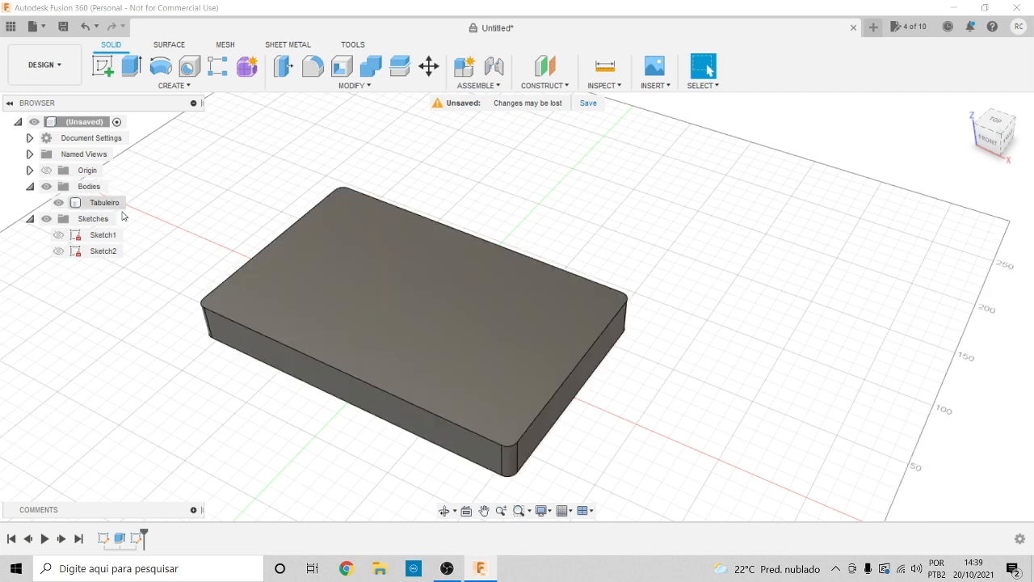
pyautogui.click(58, 251)
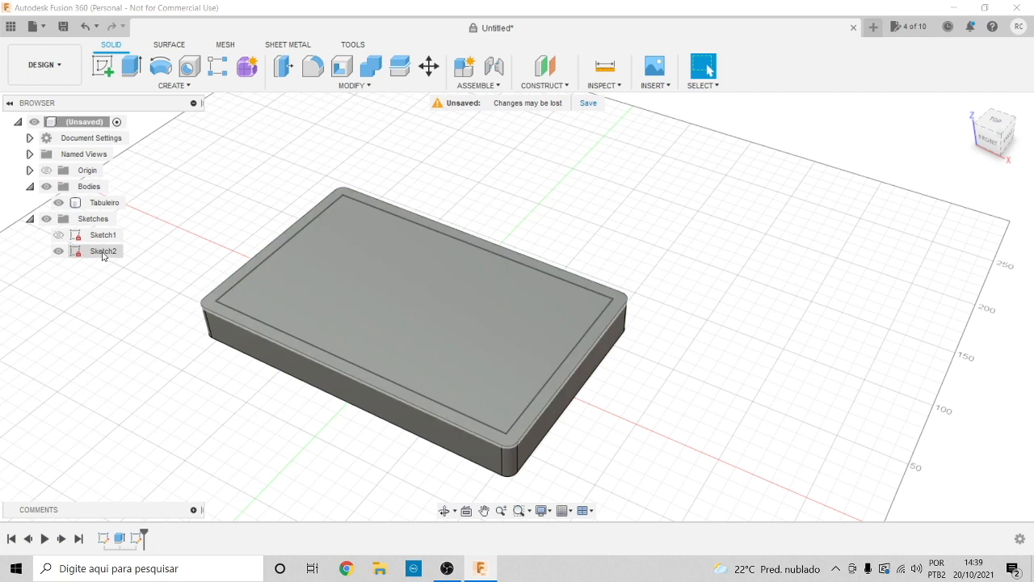
# Extrude the inner rectangle profile -7 mm as a cut to form a recess in the board
pyautogui.click(364, 283)
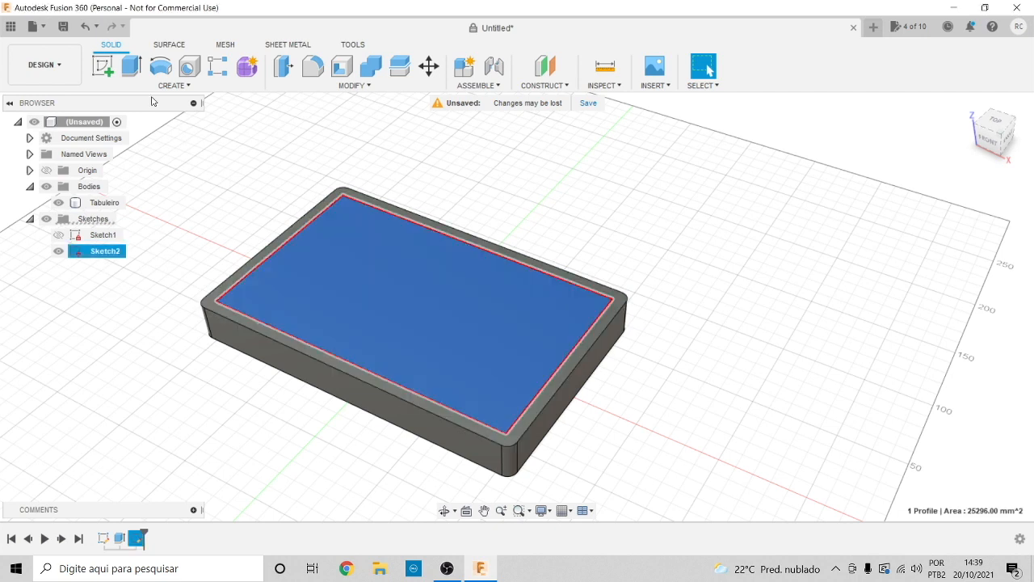
pyautogui.click(134, 67)
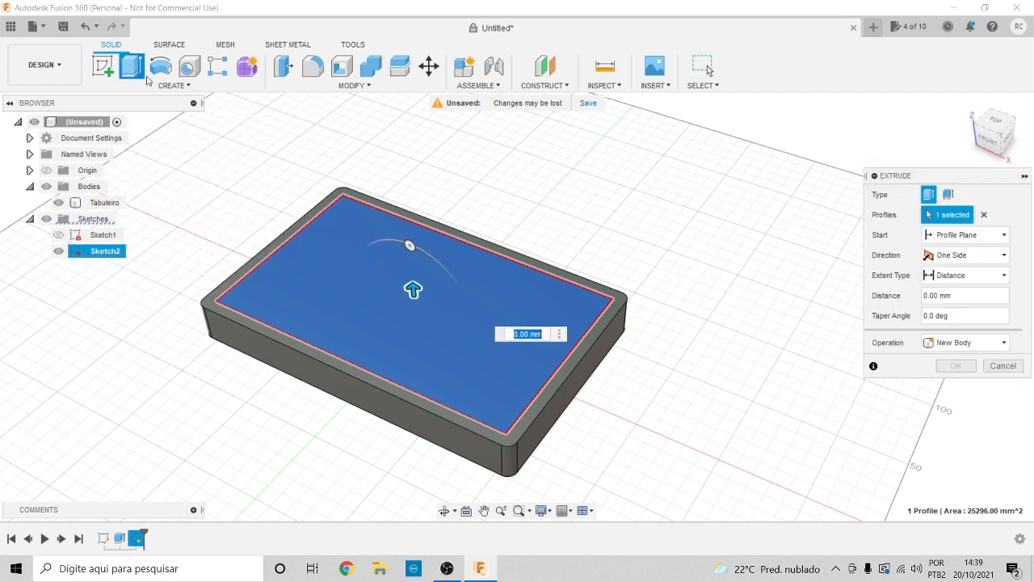
pyautogui.moveTo(413, 287); pyautogui.dragTo(418, 335)
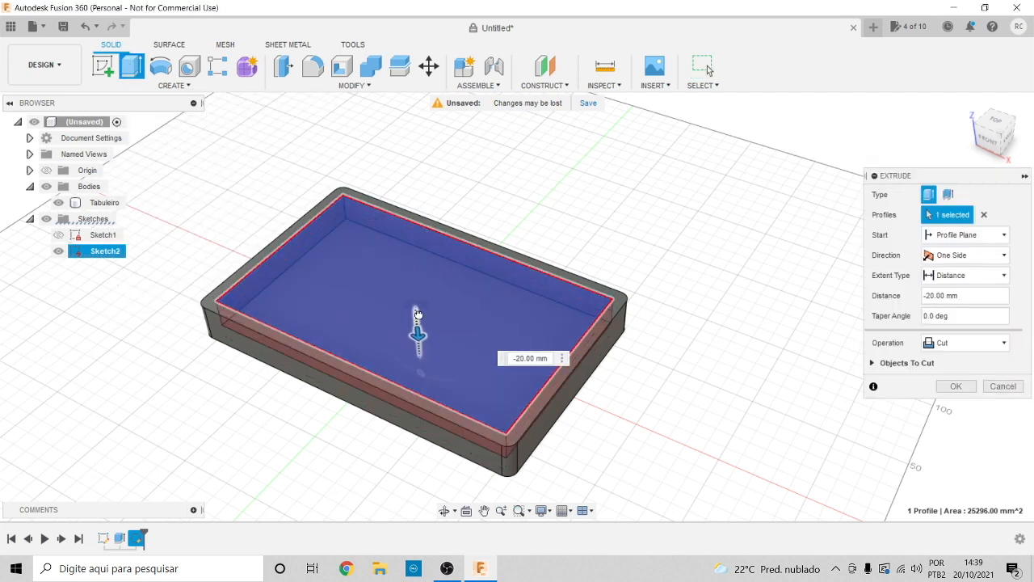
pyautogui.moveTo(418, 313); pyautogui.dragTo(421, 314)
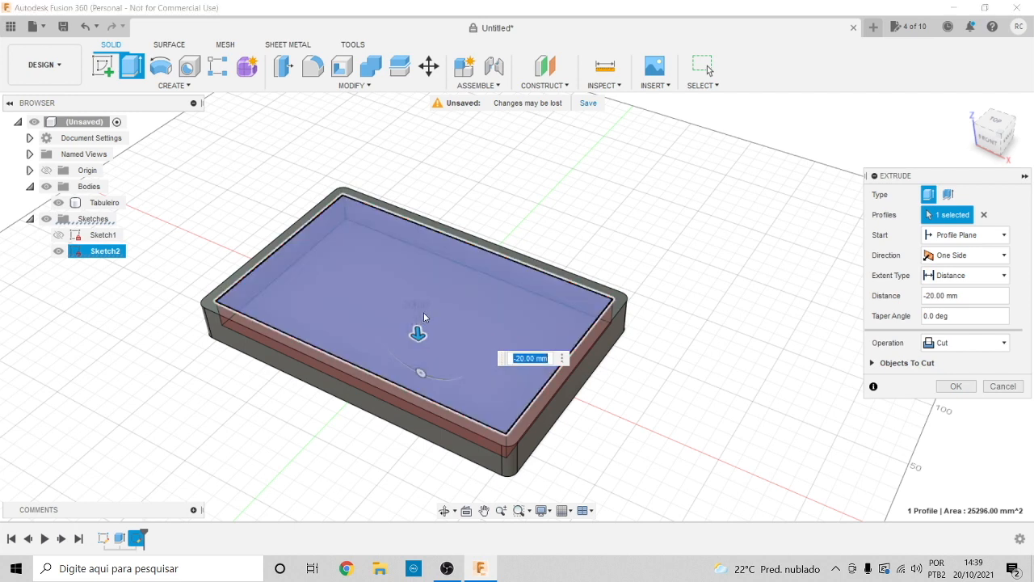
pyautogui.press('BackSpace')
pyautogui.write('-7')
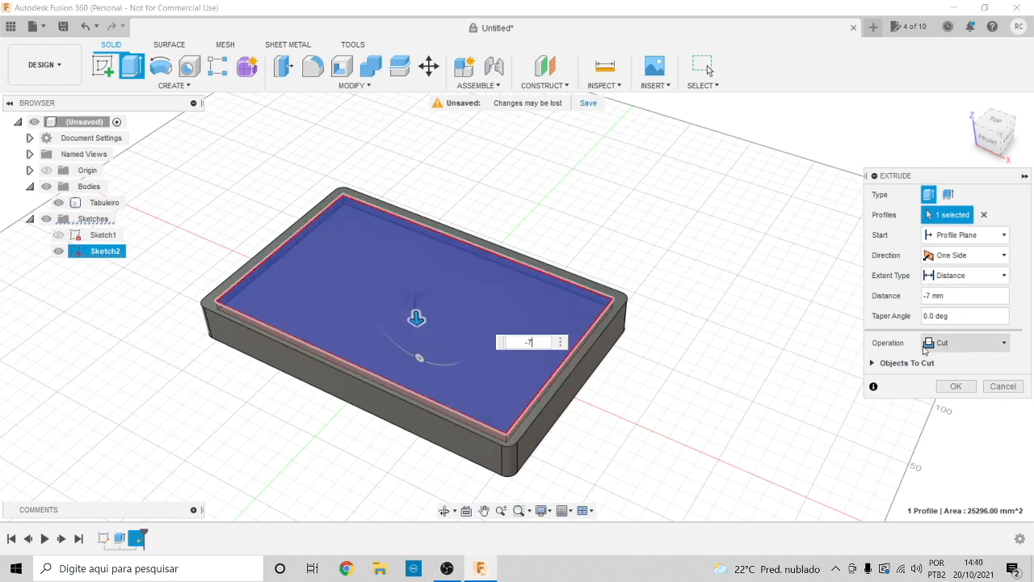
pyautogui.click(956, 387)
pyautogui.scroll(4, 385, 253)
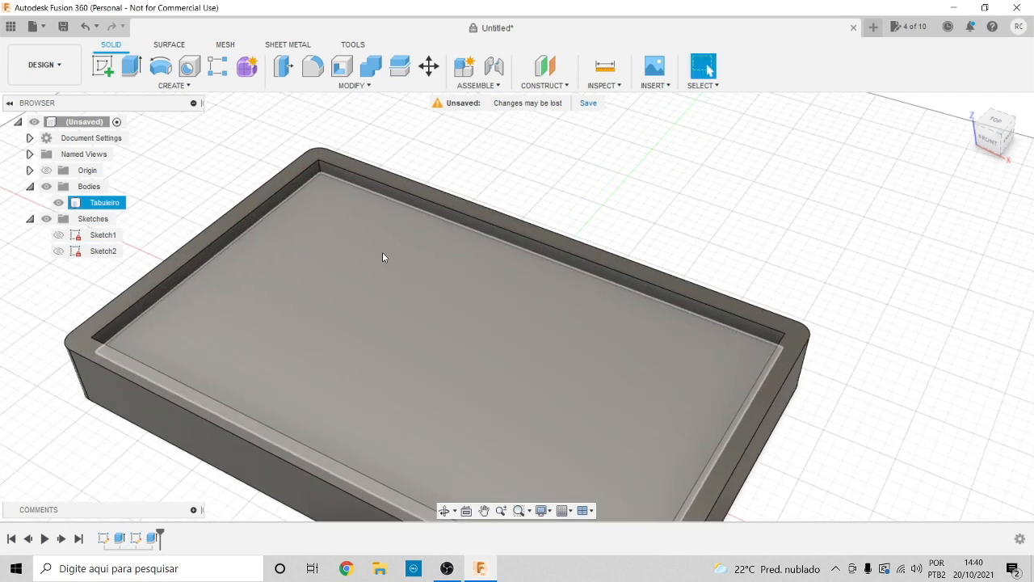
pyautogui.moveTo(1001, 142)
pyautogui.mouseDown()
pyautogui.moveTo(977, 103)
pyautogui.moveTo(928, 101)
pyautogui.moveTo(903, 124)
pyautogui.moveTo(924, 166)
pyautogui.moveTo(958, 184)
pyautogui.moveTo(998, 125)
pyautogui.moveTo(1028, 171)
pyautogui.moveTo(974, 150)
pyautogui.moveTo(968, 132)
pyautogui.mouseUp()
pyautogui.click(277, 166)
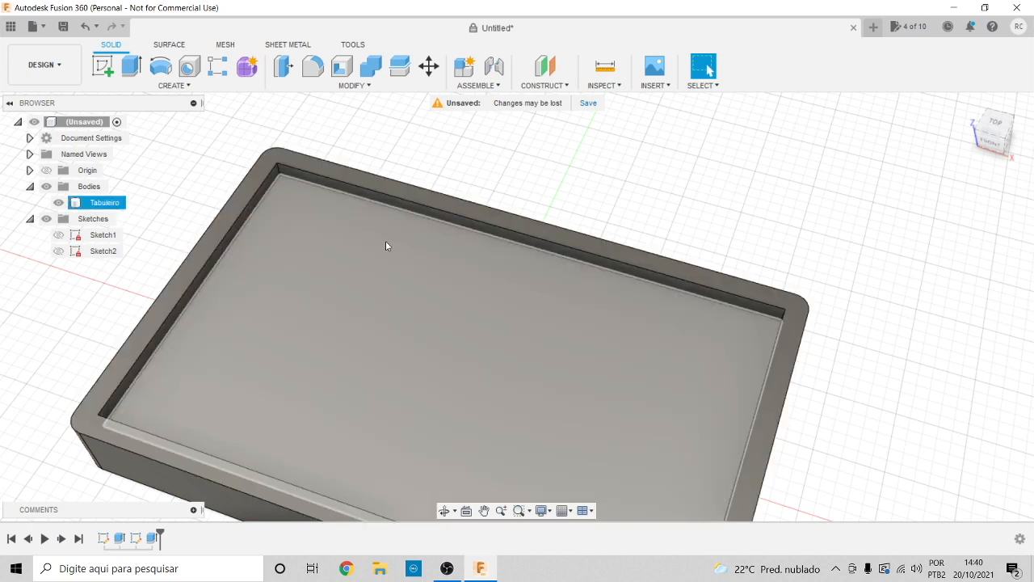
# Fillet the four vertical inner corner edges of the board's recess with one constant radius
pyautogui.scroll(-1, 383, 238)
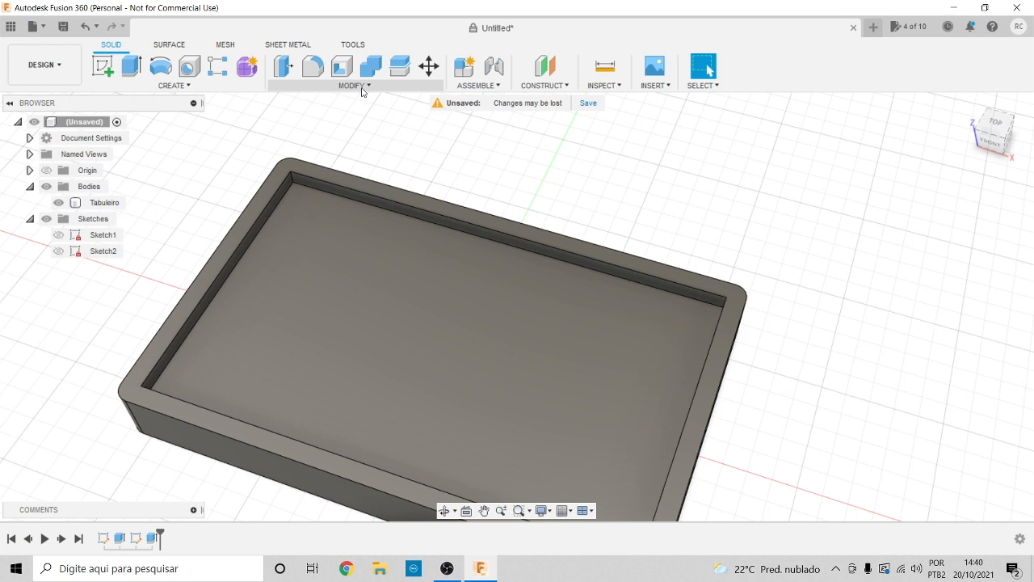
pyautogui.click(362, 91)
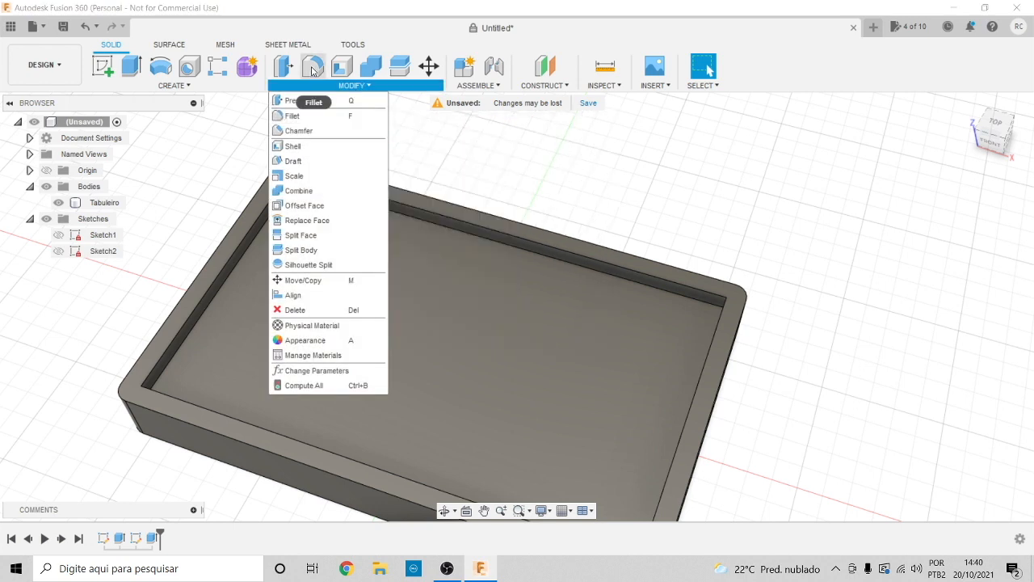
pyautogui.click(313, 69)
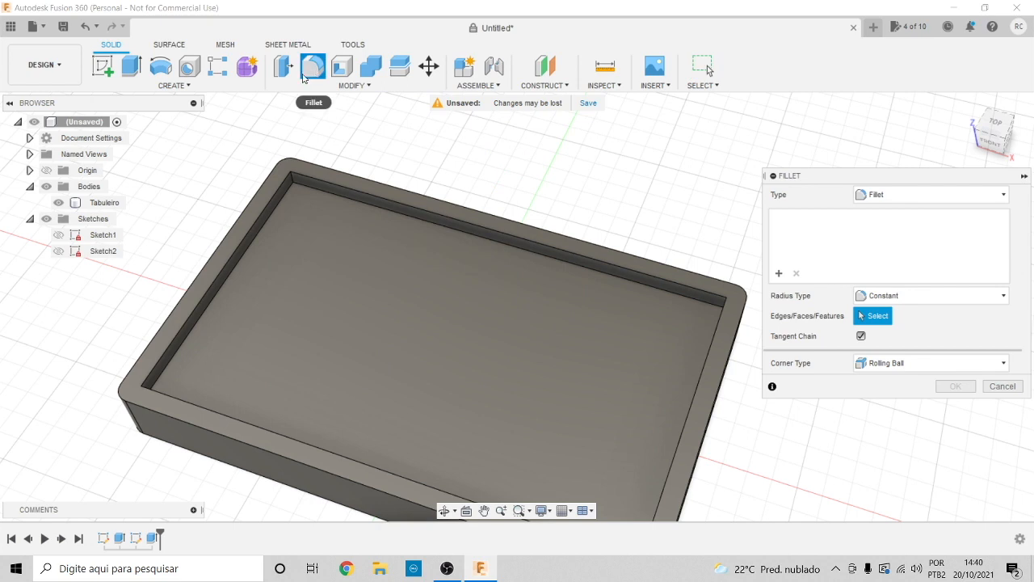
pyautogui.scroll(5, 328, 226)
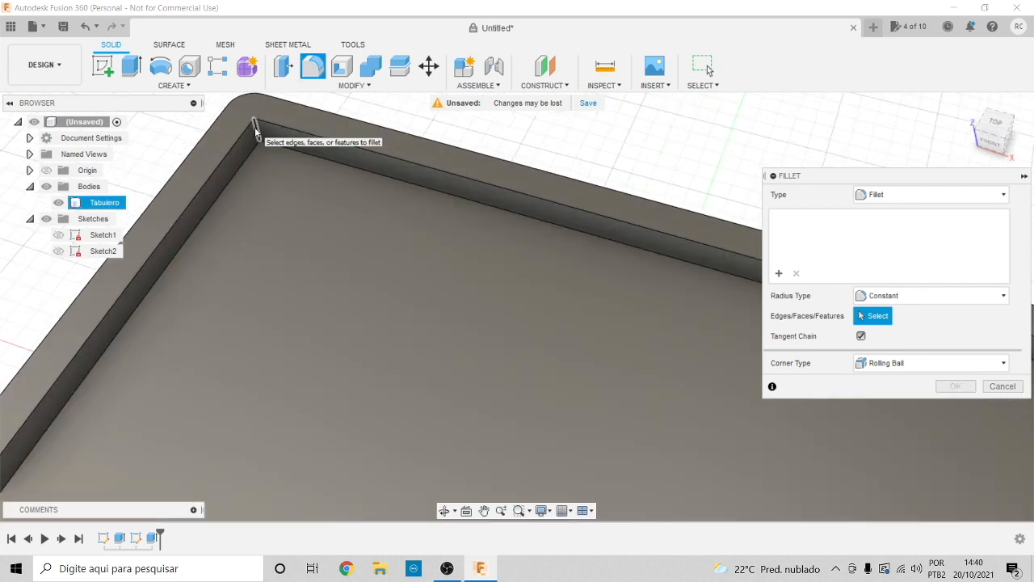
pyautogui.click(255, 129)
pyautogui.scroll(-3, 249, 174)
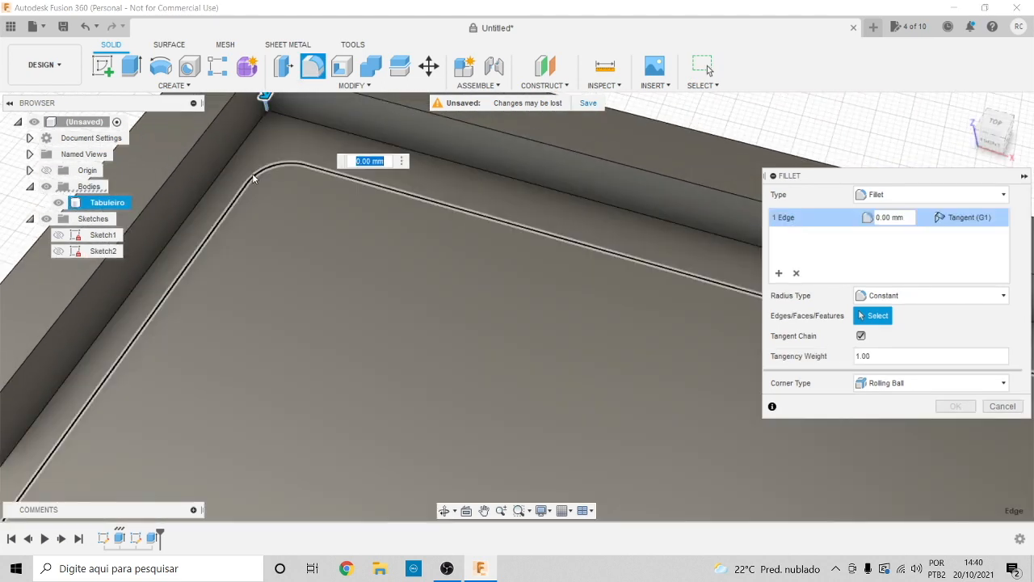
pyautogui.scroll(-5, 255, 182)
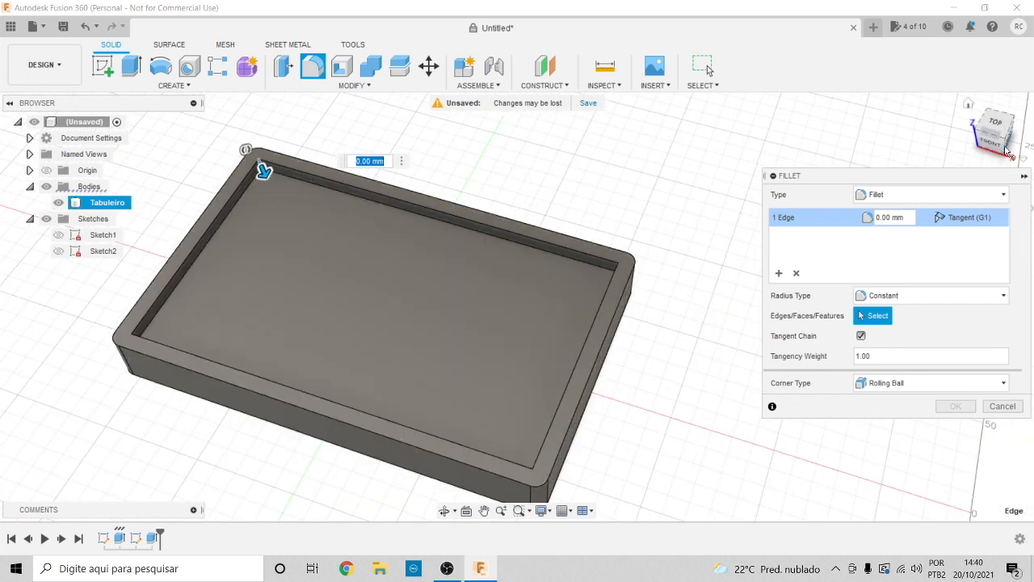
pyautogui.moveTo(993, 142); pyautogui.dragTo(1033, 141)
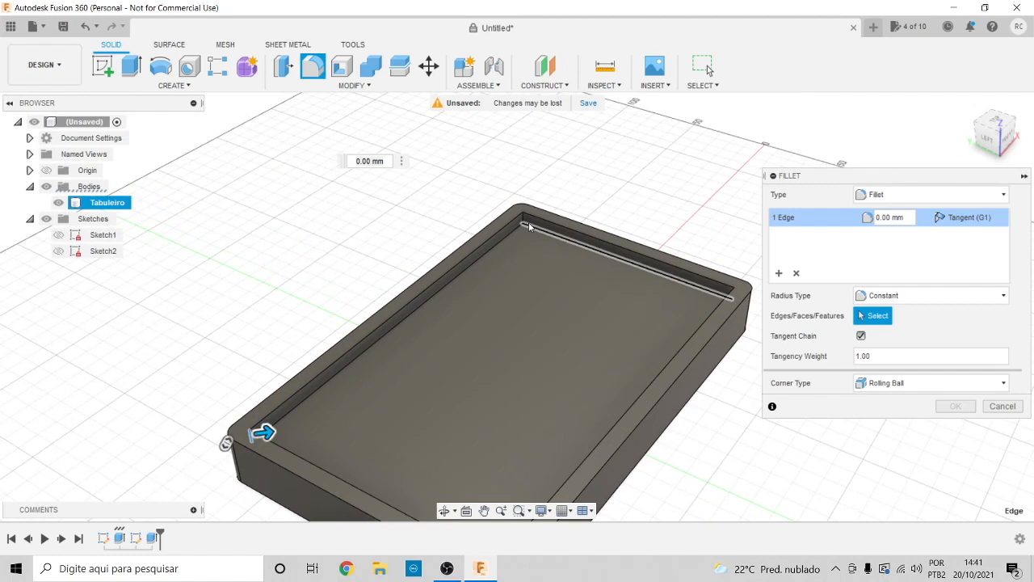
pyautogui.click(530, 227)
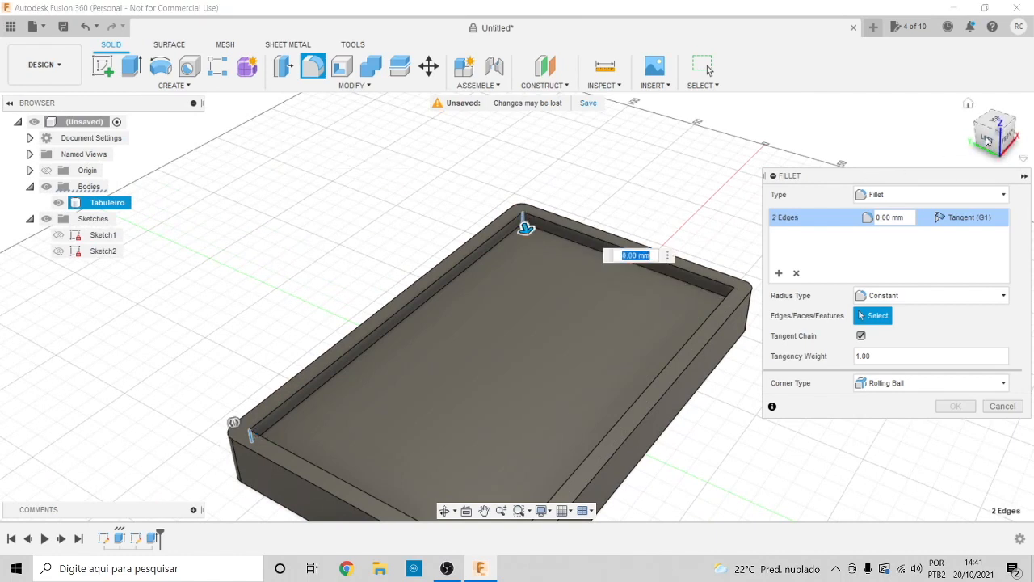
pyautogui.moveTo(987, 141); pyautogui.dragTo(1027, 142)
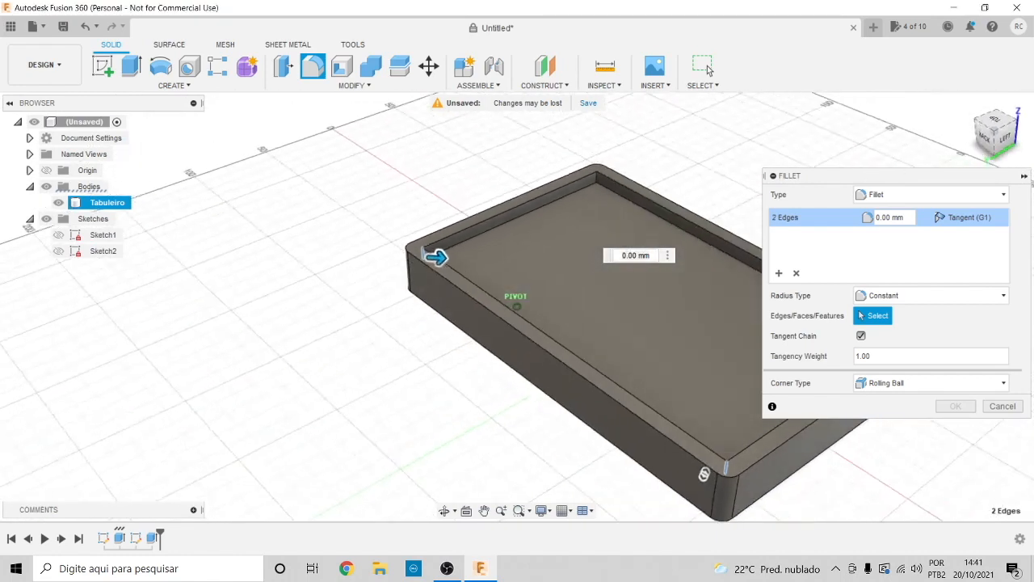
pyautogui.click(593, 180)
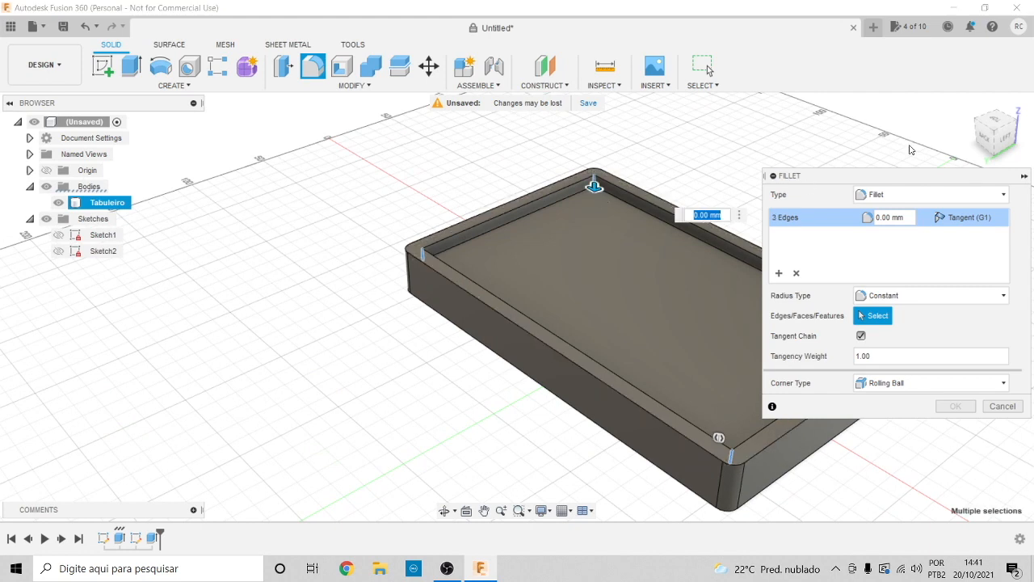
pyautogui.moveTo(992, 129); pyautogui.dragTo(979, 137)
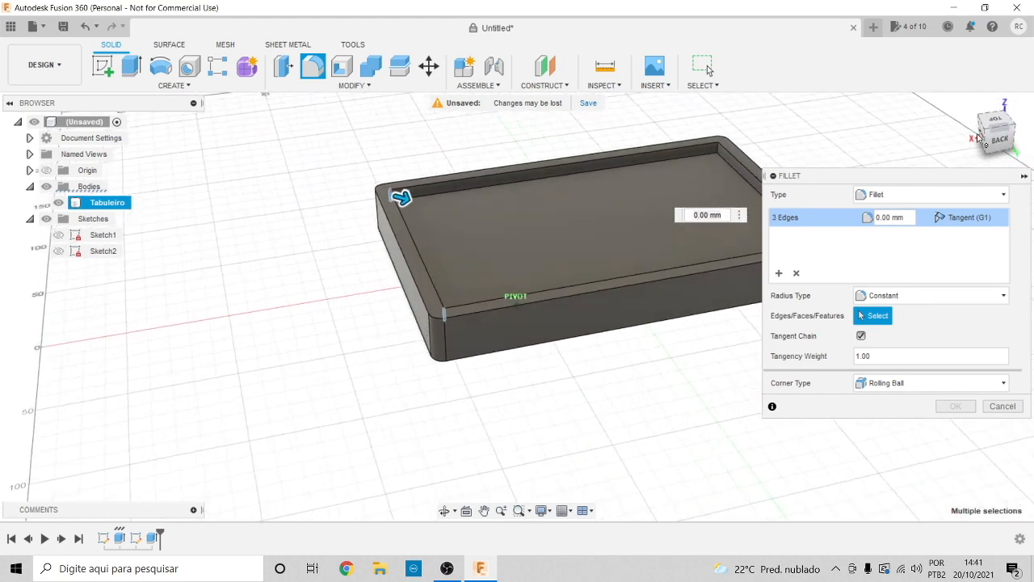
pyautogui.scroll(3, 780, 154)
pyautogui.click(692, 153)
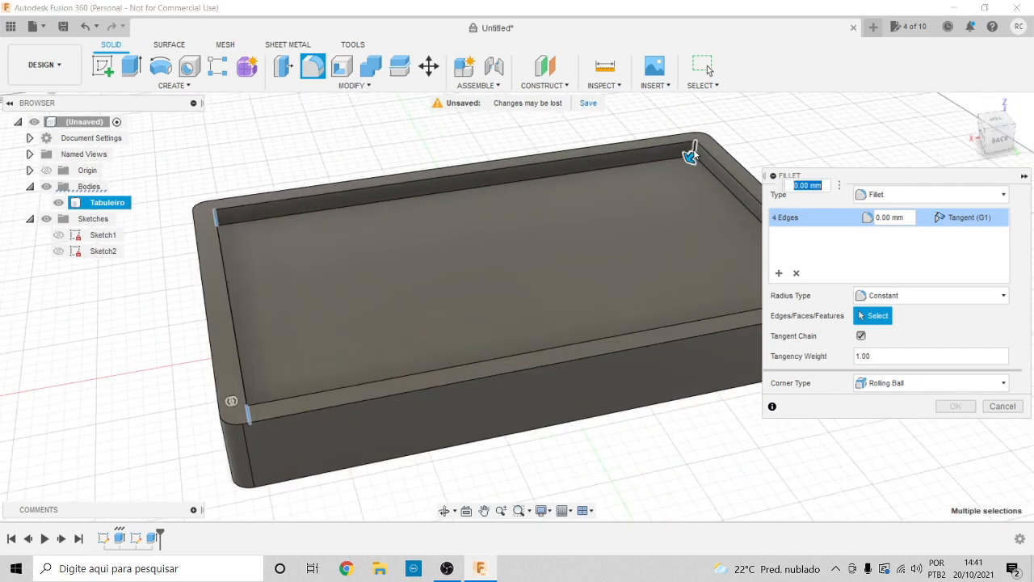
pyautogui.moveTo(998, 141)
pyautogui.mouseDown()
pyautogui.moveTo(949, 168)
pyautogui.moveTo(921, 133)
pyautogui.moveTo(996, 129)
pyautogui.moveTo(990, 144)
pyautogui.mouseUp()
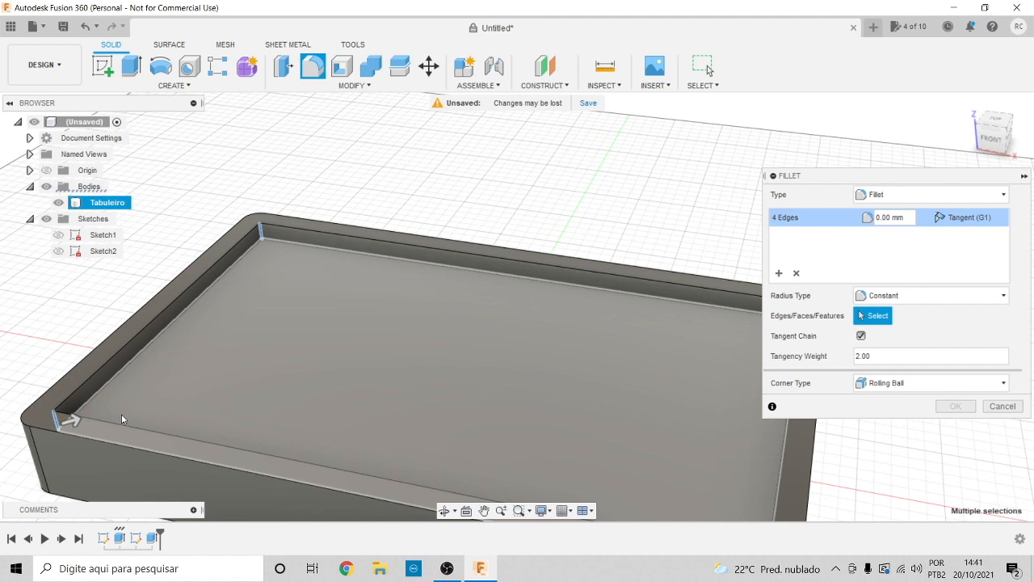
pyautogui.moveTo(72, 420); pyautogui.dragTo(95, 399)
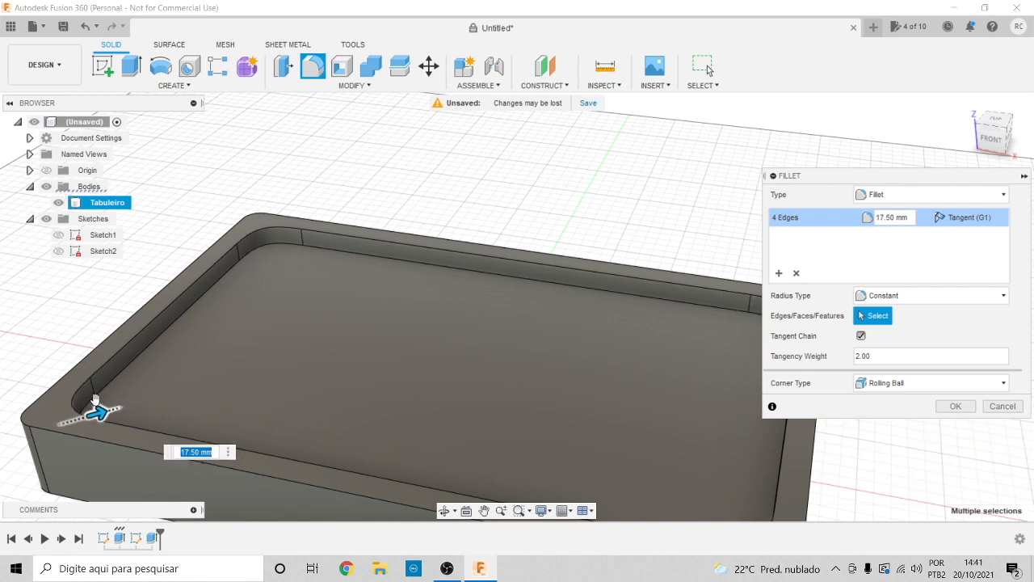
pyautogui.press('Return')
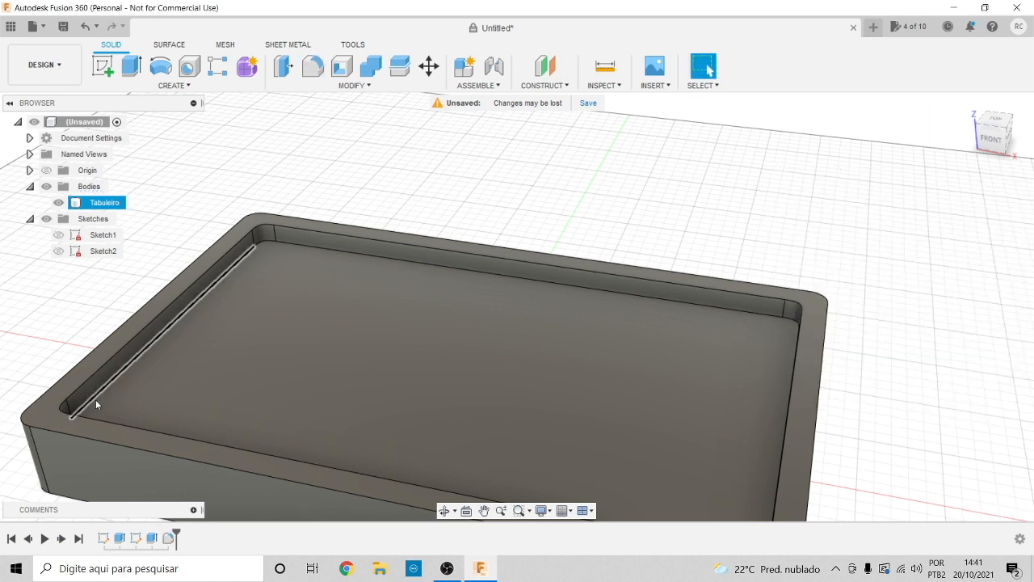
# Examine the rounded recess corners from the top view and from the home view
pyautogui.click(994, 120)
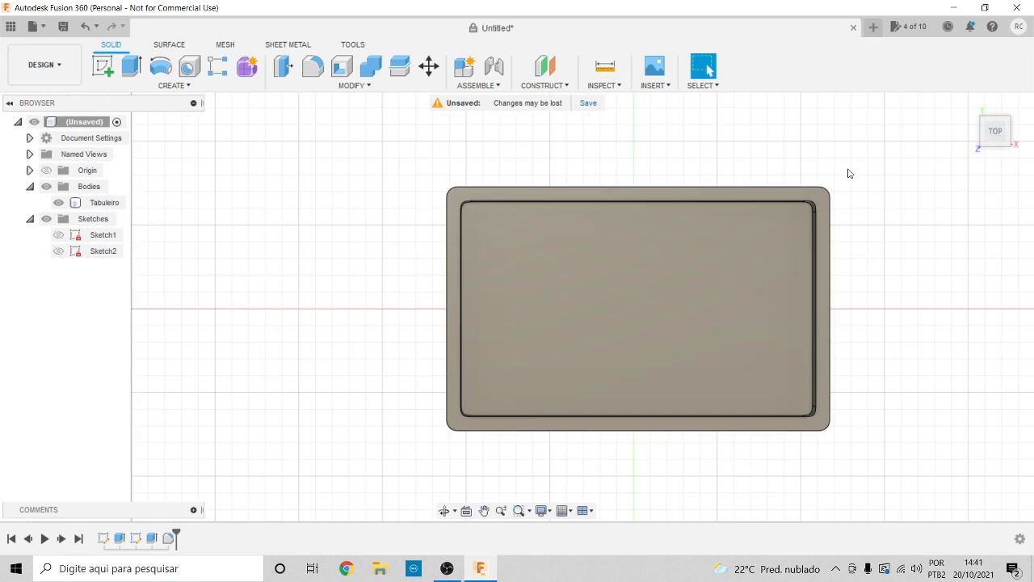
pyautogui.click(969, 103)
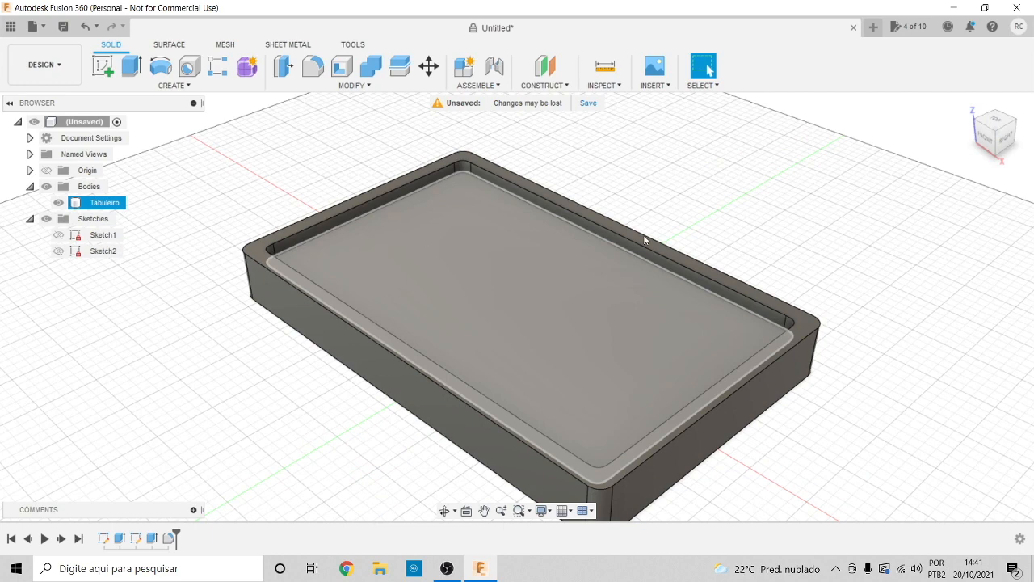
pyautogui.moveTo(993, 139)
pyautogui.mouseDown()
pyautogui.moveTo(1010, 119)
pyautogui.moveTo(999, 101)
pyautogui.moveTo(983, 127)
pyautogui.moveTo(1006, 150)
pyautogui.moveTo(1016, 124)
pyautogui.moveTo(1028, 130)
pyautogui.moveTo(1026, 152)
pyautogui.moveTo(1007, 127)
pyautogui.moveTo(989, 133)
pyautogui.mouseUp()
pyautogui.keyDown('shift'); pyautogui.moveTo(676, 192); pyautogui.dragTo(689, 240, button='middle'); pyautogui.keyUp('shift')
pyautogui.scroll(-3, 689, 240)
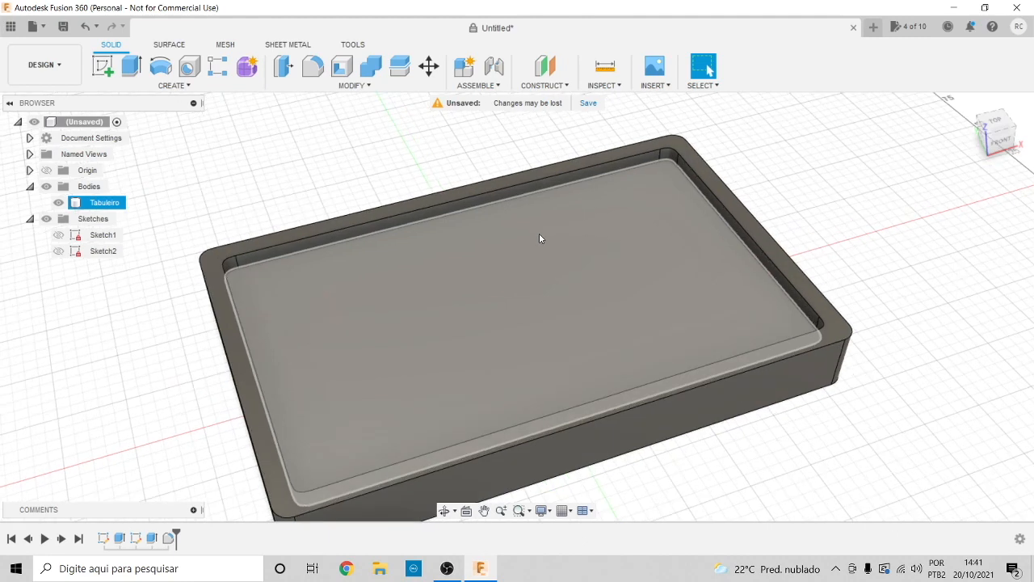
pyautogui.scroll(1, 823, 372)
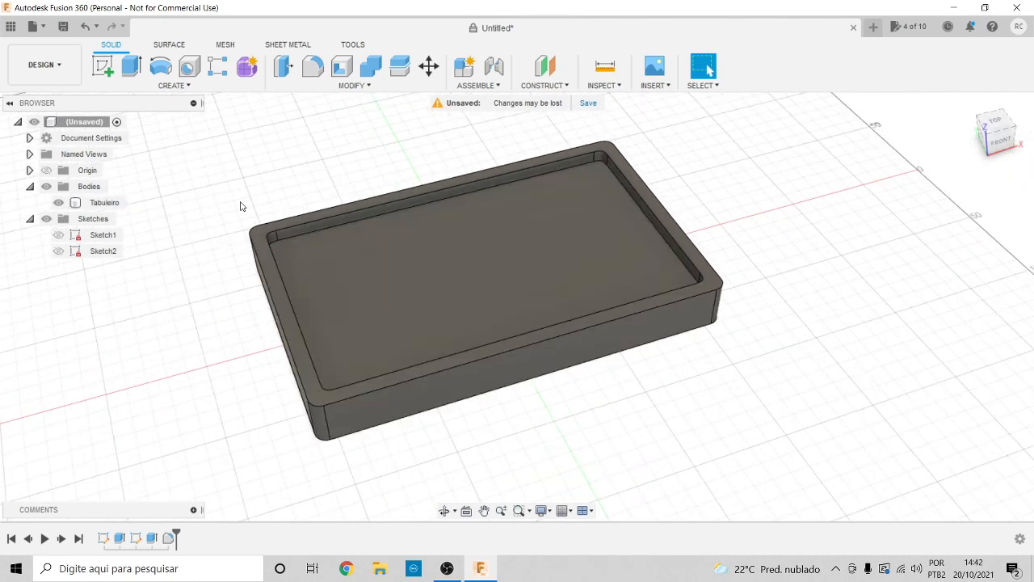
# Open the appearance settings for the Tabuleiro body and browse the library to the Finished category under Wood (Solid)
pyautogui.click(77, 208)
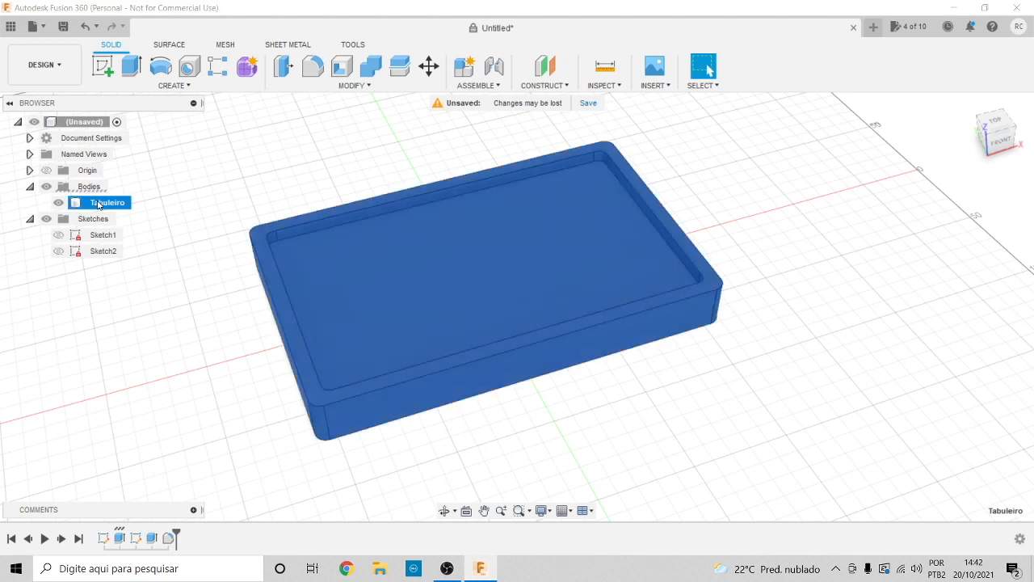
pyautogui.rightClick(77, 206)
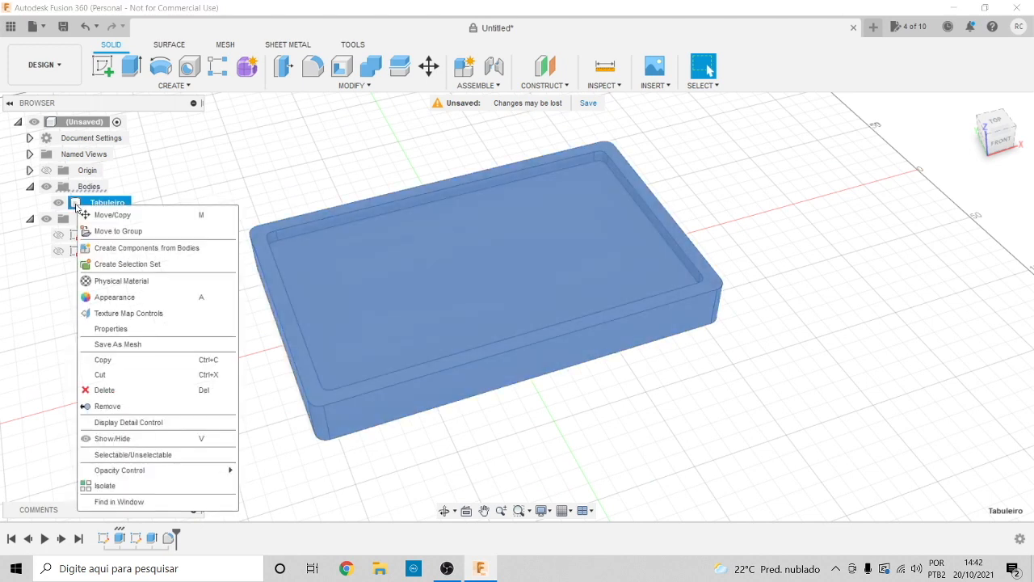
pyautogui.click(119, 297)
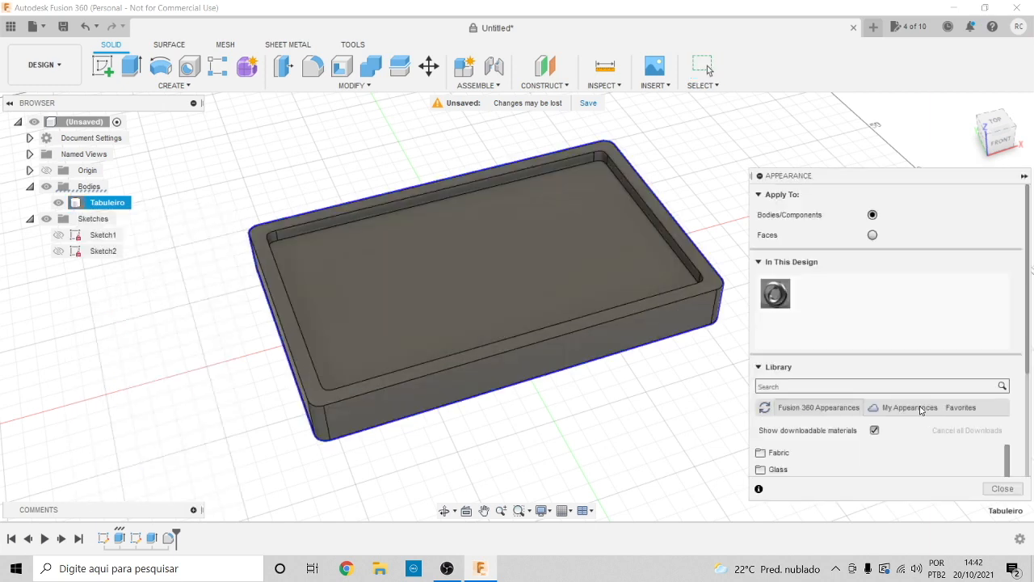
pyautogui.scroll(-3, 1025, 383)
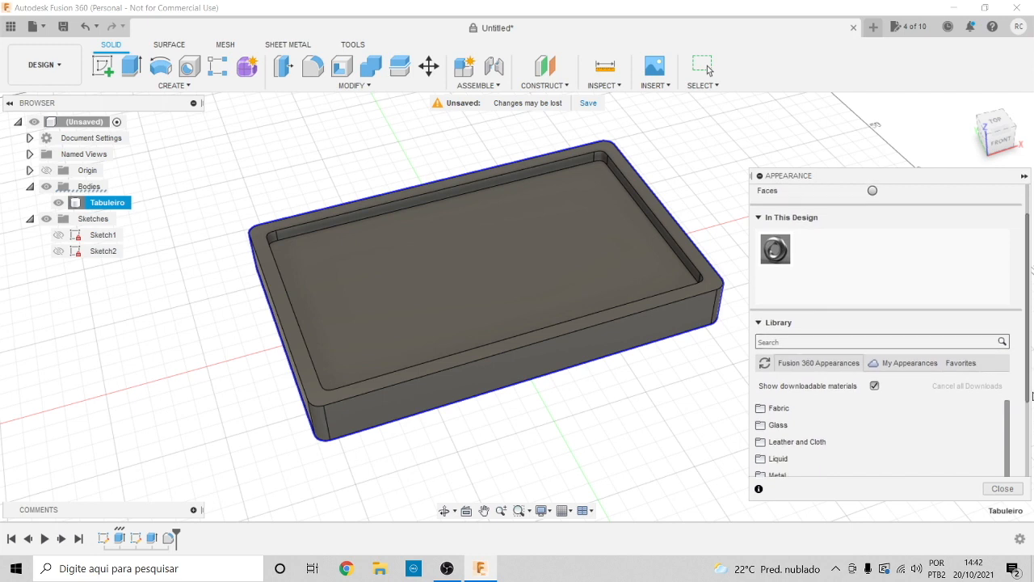
pyautogui.scroll(-2, 934, 438)
pyautogui.scroll(-2, 933, 438)
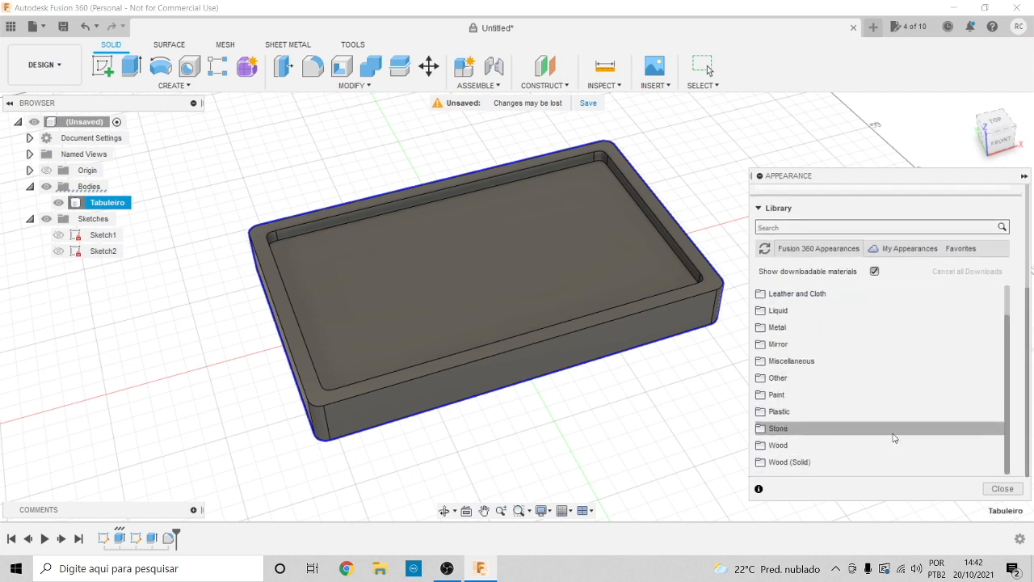
pyautogui.scroll(-2, 926, 418)
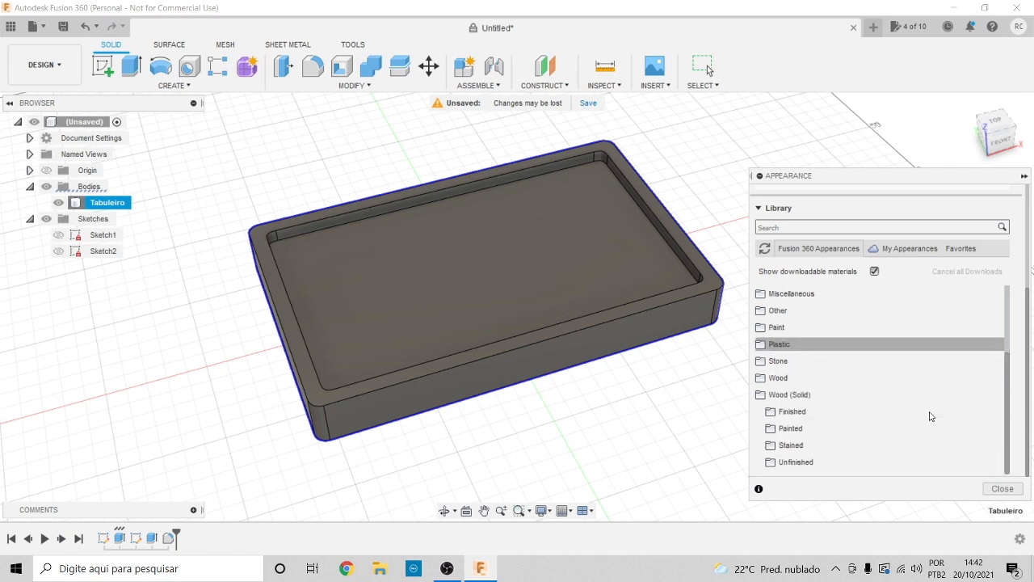
pyautogui.click(774, 411)
pyautogui.scroll(-5, 926, 418)
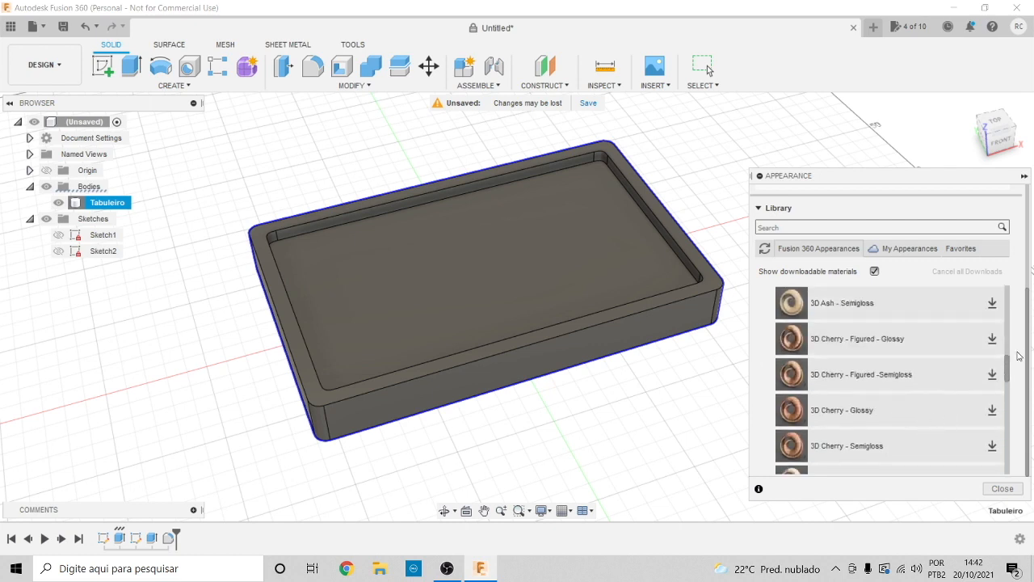
# Download the 3D Cherry - Glossy appearance and add it to the appearances in this design
pyautogui.scroll(2, 1020, 355)
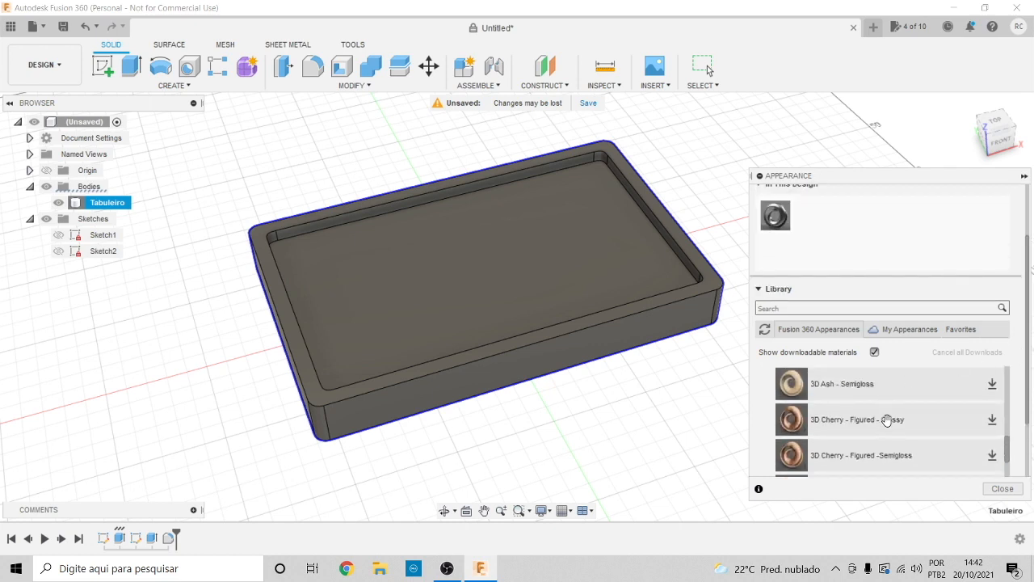
pyautogui.scroll(-3, 887, 419)
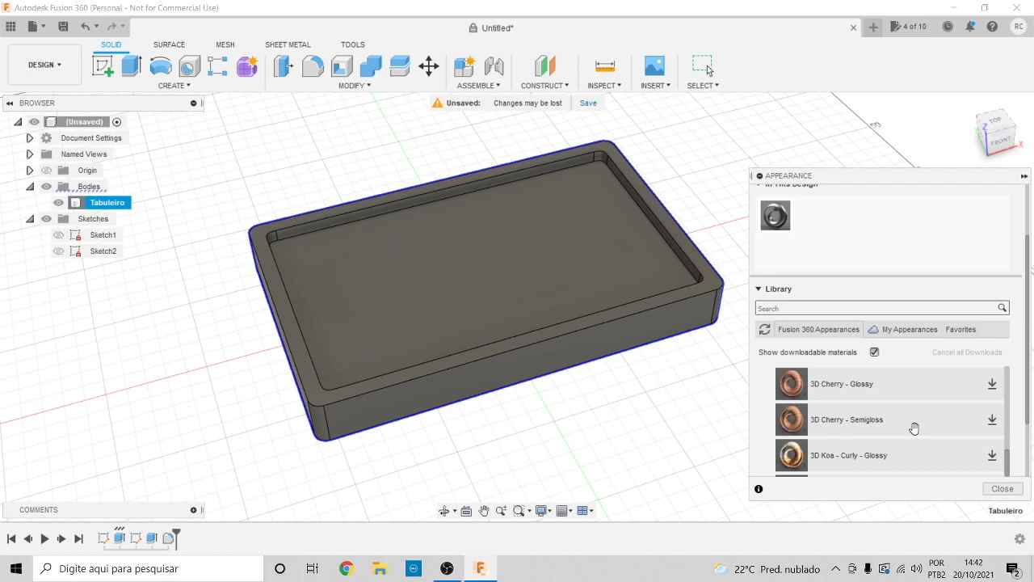
pyautogui.moveTo(824, 385); pyautogui.dragTo(832, 225)
pyautogui.click(991, 385)
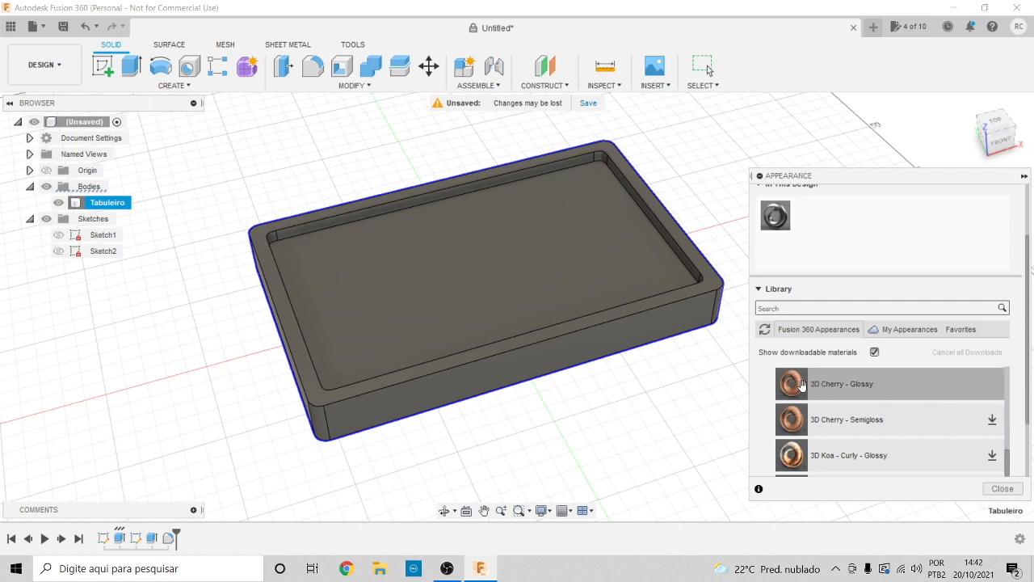
pyautogui.moveTo(799, 386); pyautogui.dragTo(826, 217)
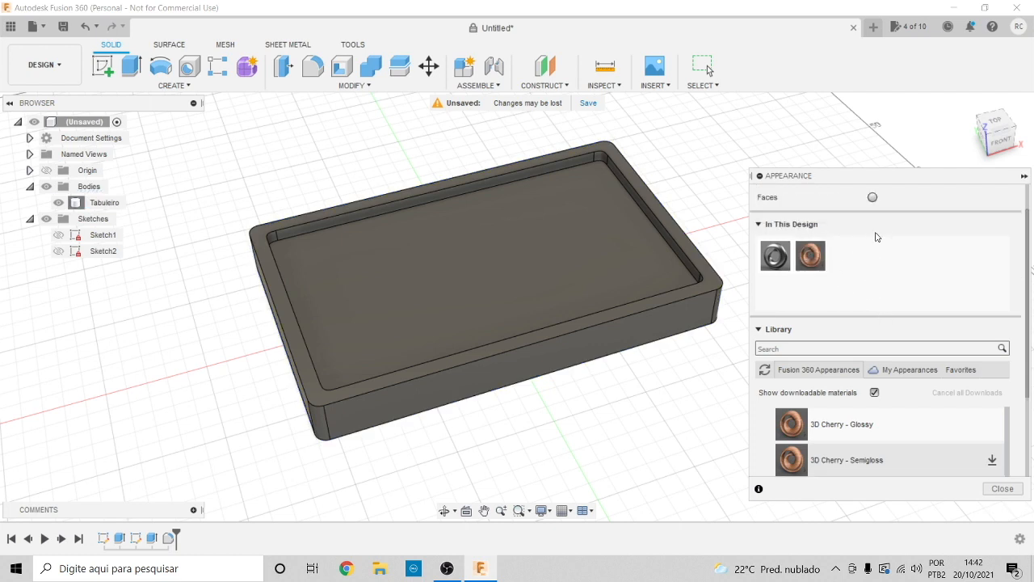
# Apply the 3D Cherry - Glossy appearance to the Tabuleiro body and close the appearance settings
pyautogui.moveTo(812, 258); pyautogui.dragTo(653, 281)
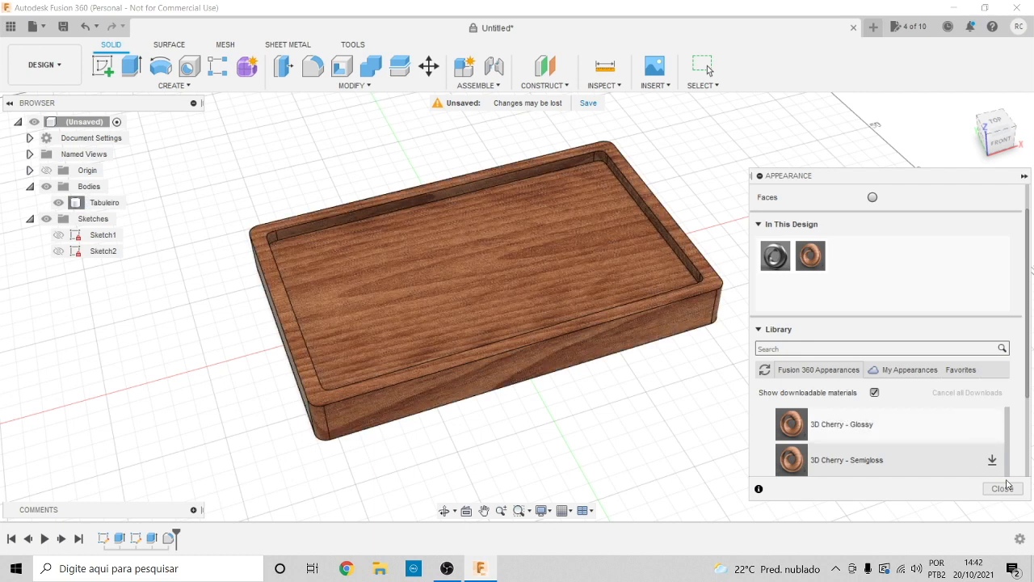
pyautogui.click(1004, 488)
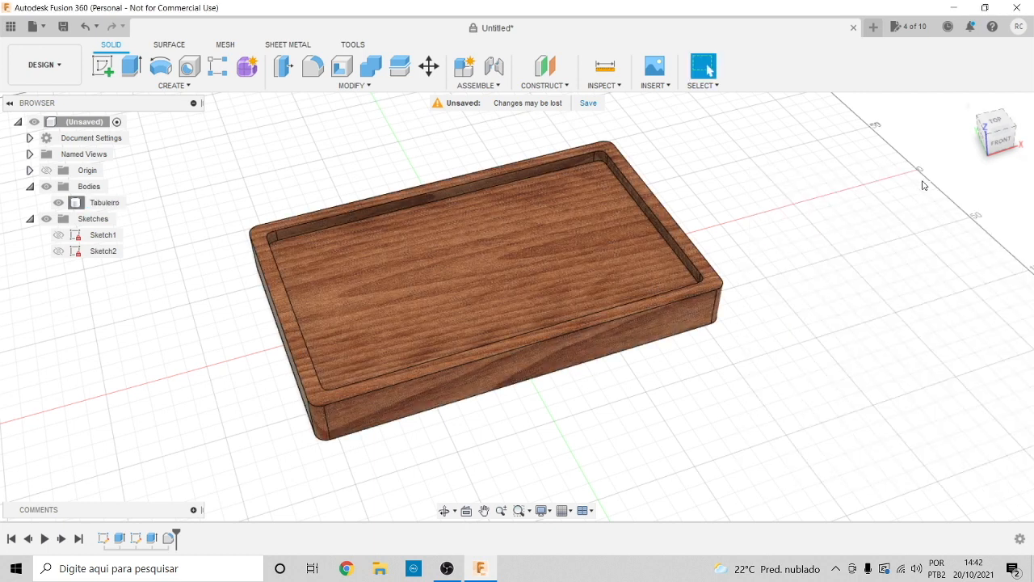
pyautogui.moveTo(988, 139)
pyautogui.mouseDown()
pyautogui.moveTo(998, 109)
pyautogui.moveTo(1021, 114)
pyautogui.moveTo(1019, 155)
pyautogui.moveTo(1026, 81)
pyautogui.moveTo(1023, 128)
pyautogui.moveTo(1009, 144)
pyautogui.moveTo(960, 114)
pyautogui.mouseUp()
pyautogui.scroll(5, 242, 336)
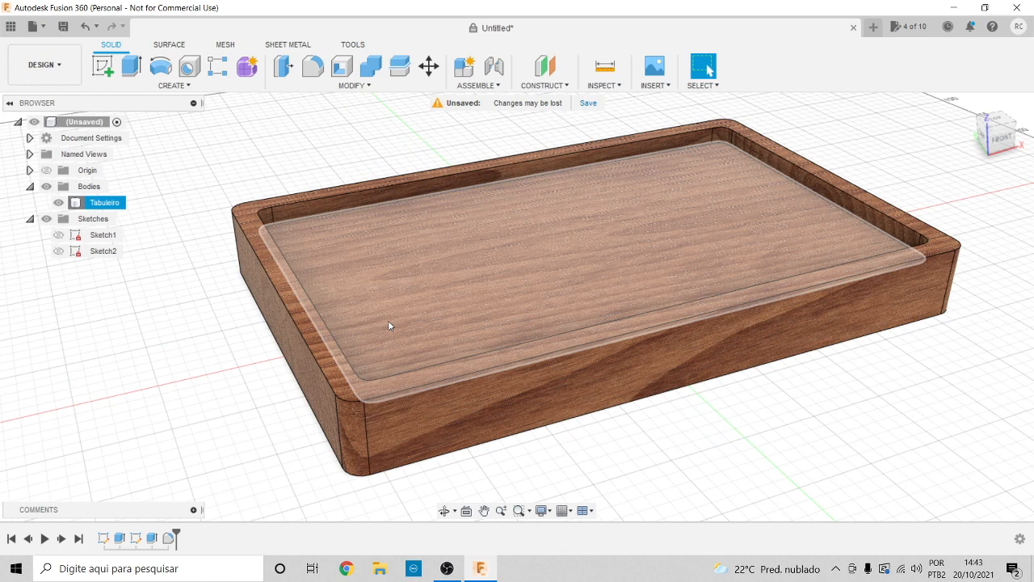
pyautogui.scroll(2, 387, 320)
pyautogui.scroll(-4, 467, 306)
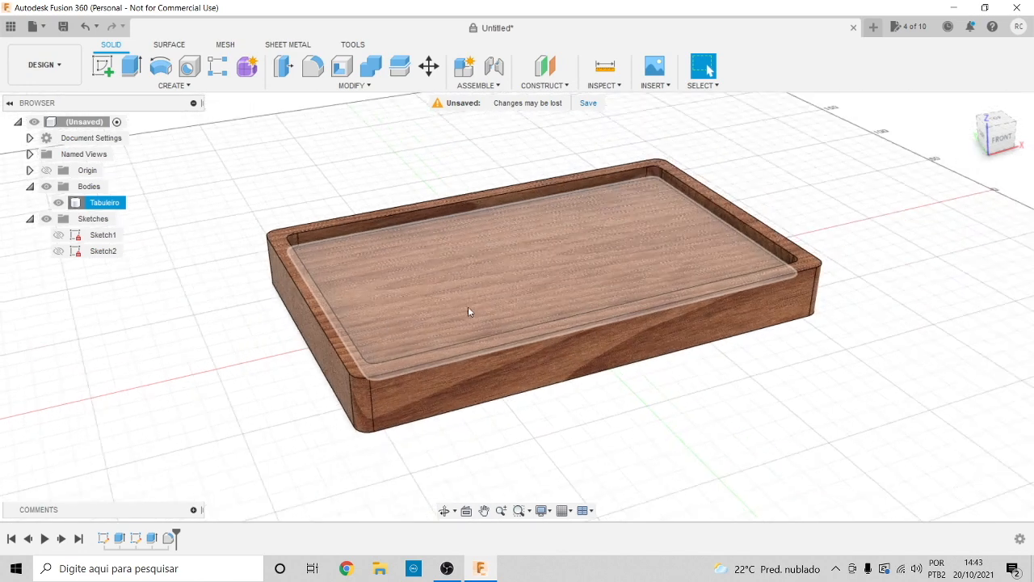
pyautogui.moveTo(994, 143)
pyautogui.mouseDown()
pyautogui.moveTo(976, 115)
pyautogui.moveTo(940, 144)
pyautogui.moveTo(973, 178)
pyautogui.moveTo(1011, 152)
pyautogui.moveTo(1004, 135)
pyautogui.moveTo(995, 142)
pyautogui.mouseUp()
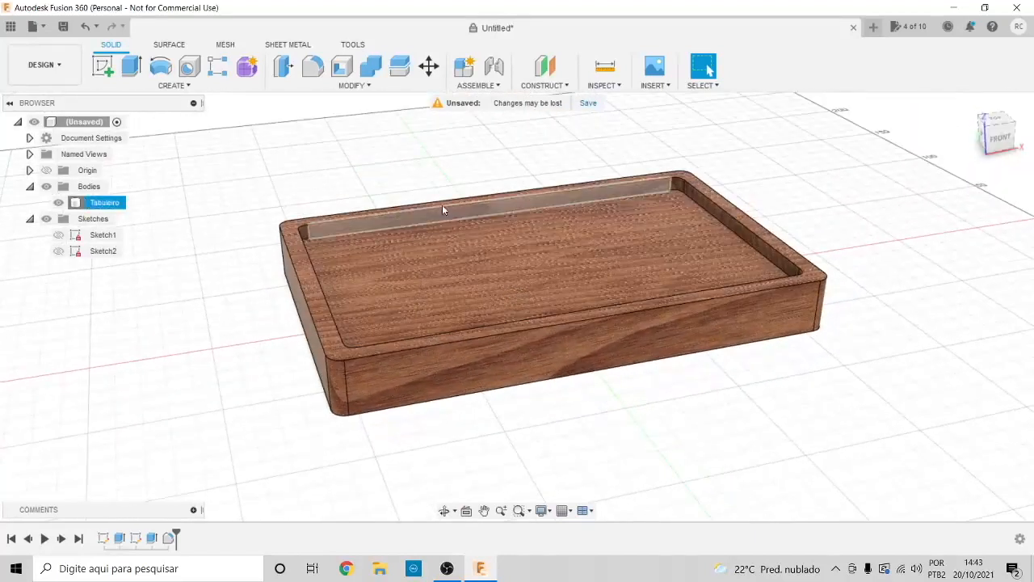
# Create a new project named Workshop in the list of all projects
pyautogui.click(139, 204)
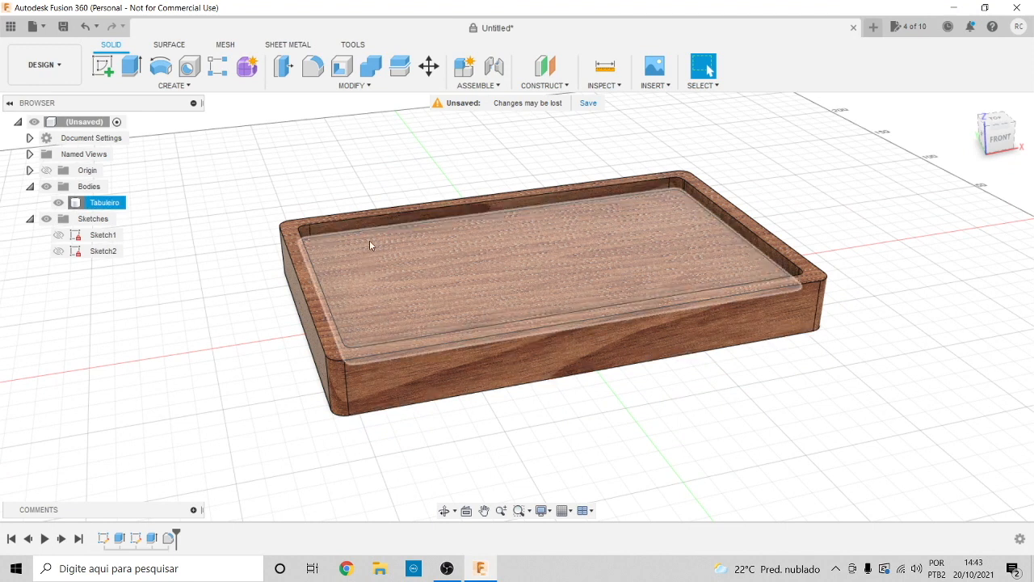
pyautogui.click(11, 26)
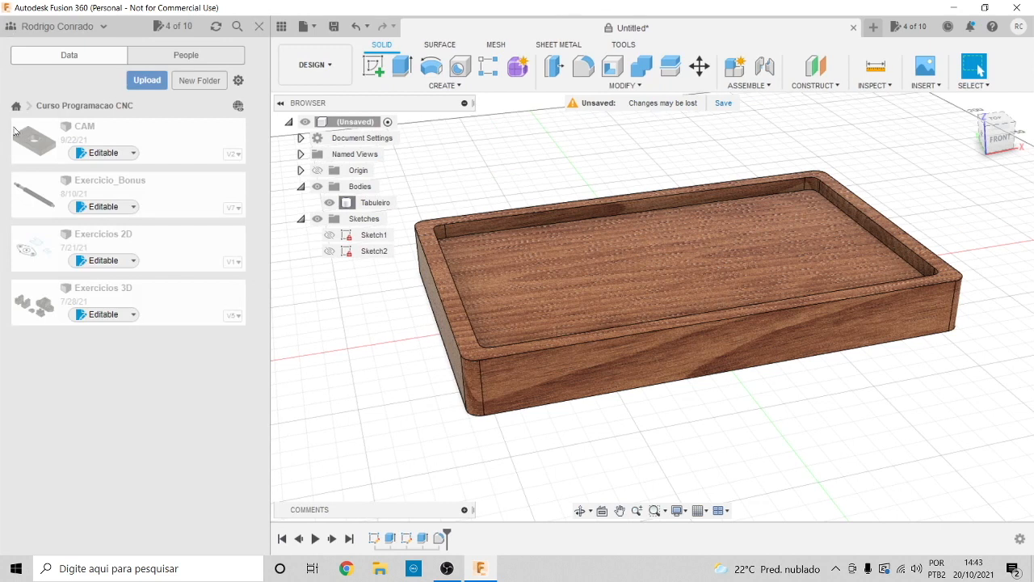
pyautogui.click(16, 107)
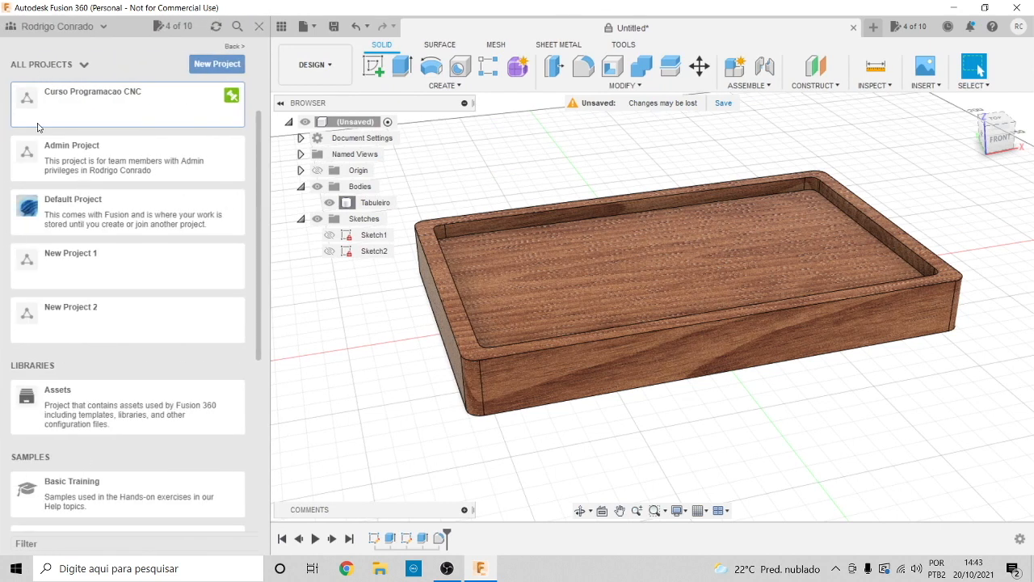
pyautogui.click(215, 66)
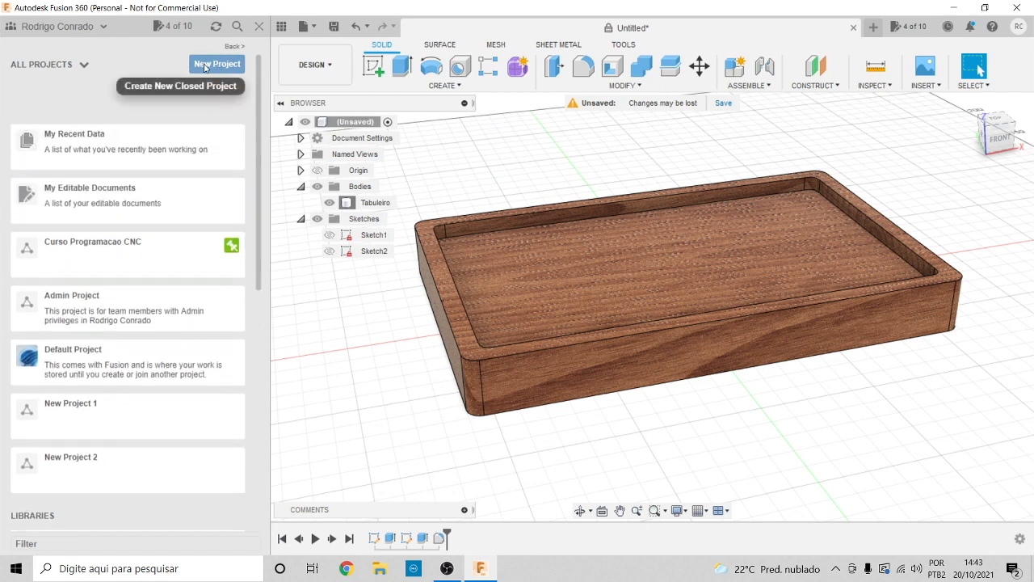
pyautogui.write('W')
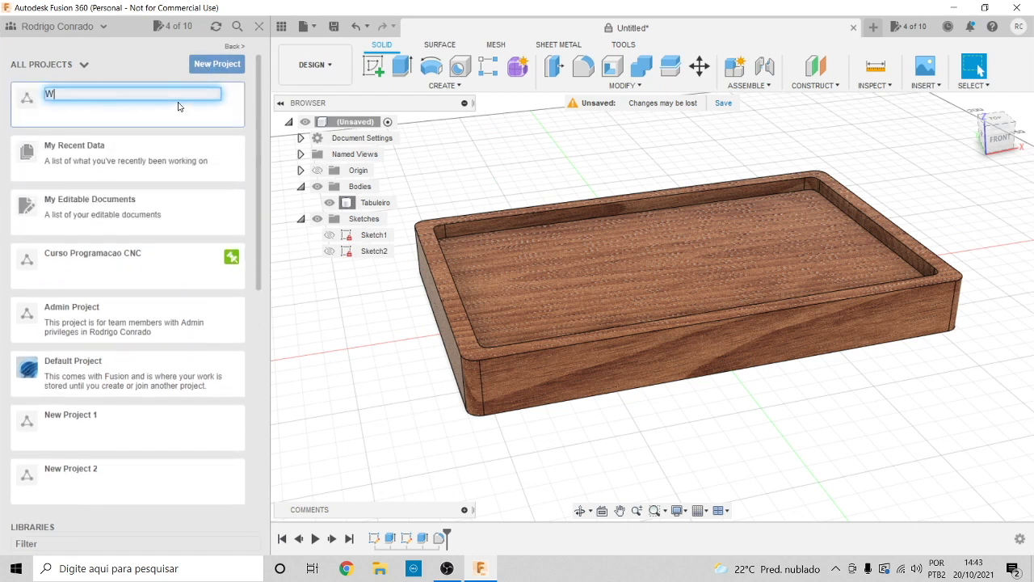
pyautogui.write('orkshop')
pyautogui.press('Return')
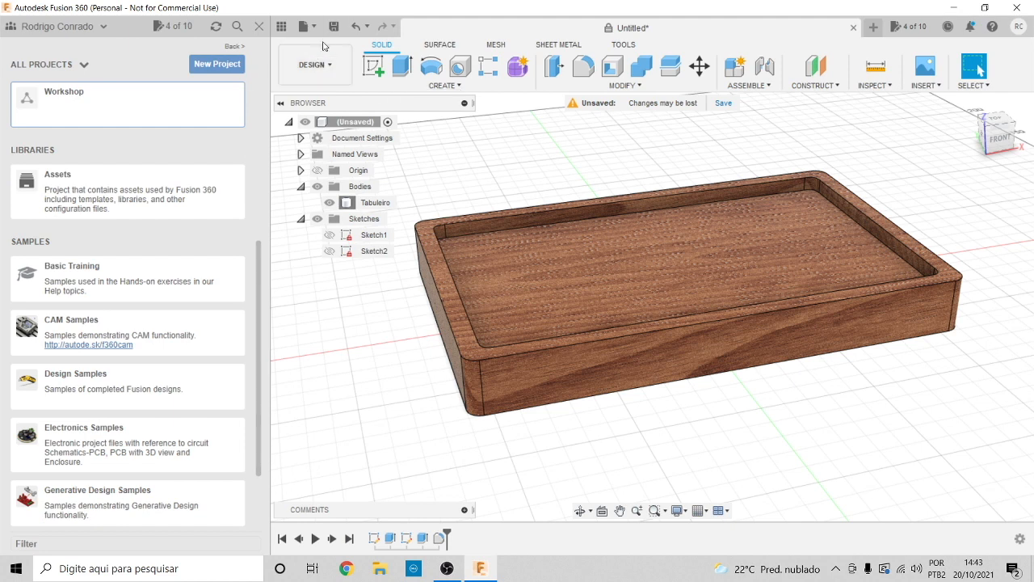
# Save the design as tabuleiro in the Workshop project
pyautogui.click(334, 26)
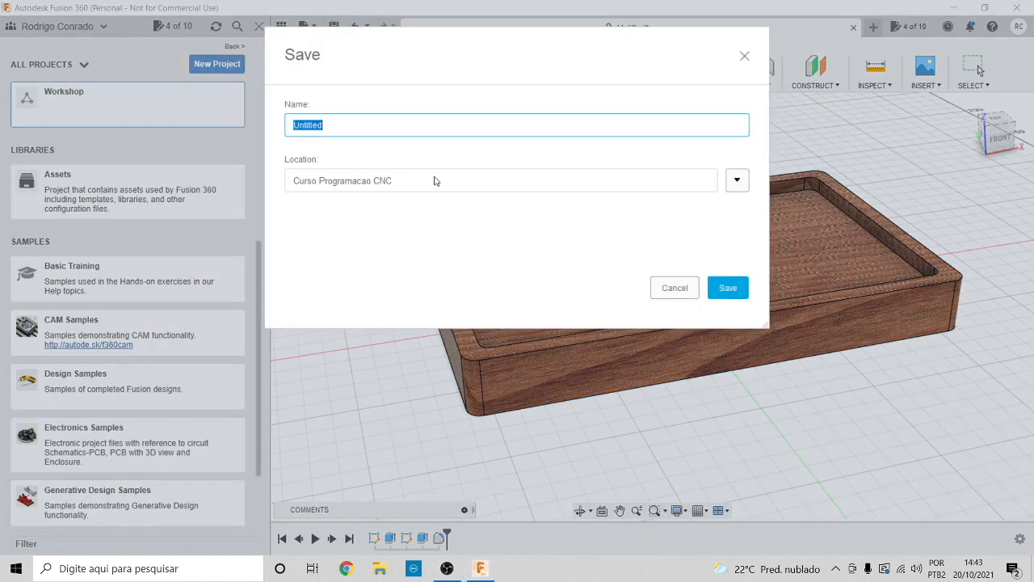
pyautogui.click(736, 181)
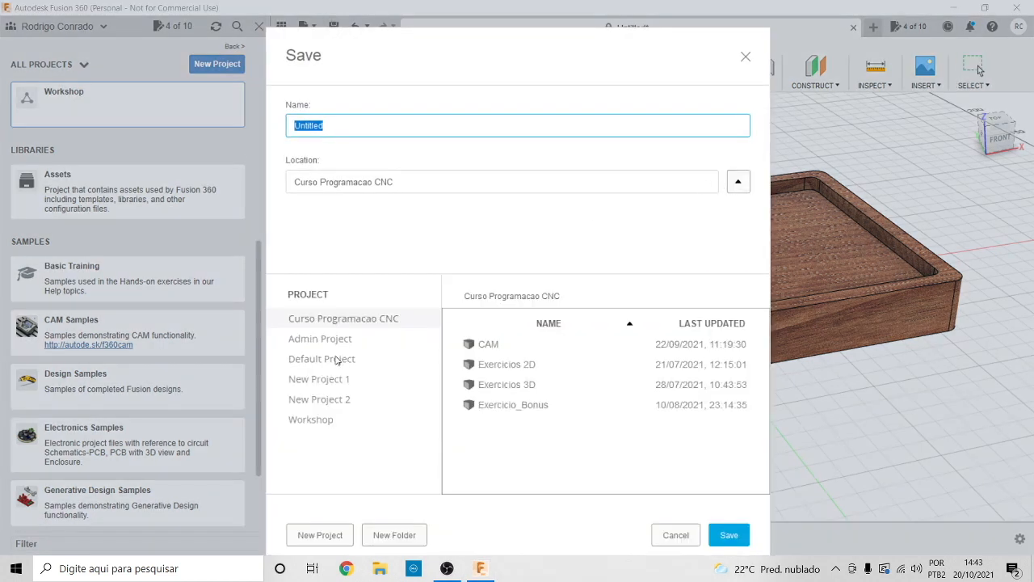
pyautogui.click(310, 419)
pyautogui.click(358, 123)
pyautogui.moveTo(358, 123); pyautogui.dragTo(239, 127)
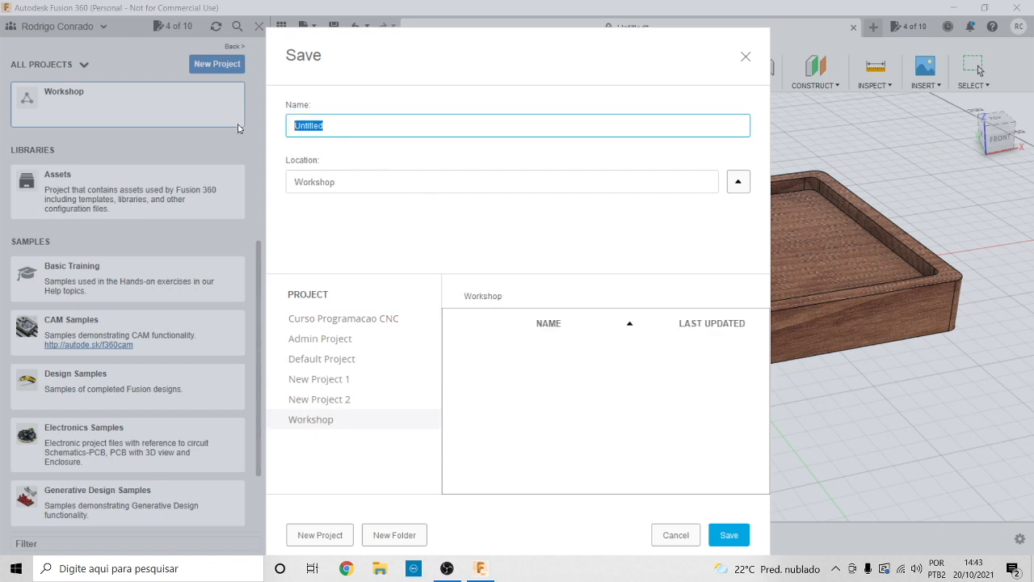
pyautogui.write('tabuleiro')
pyautogui.click(725, 532)
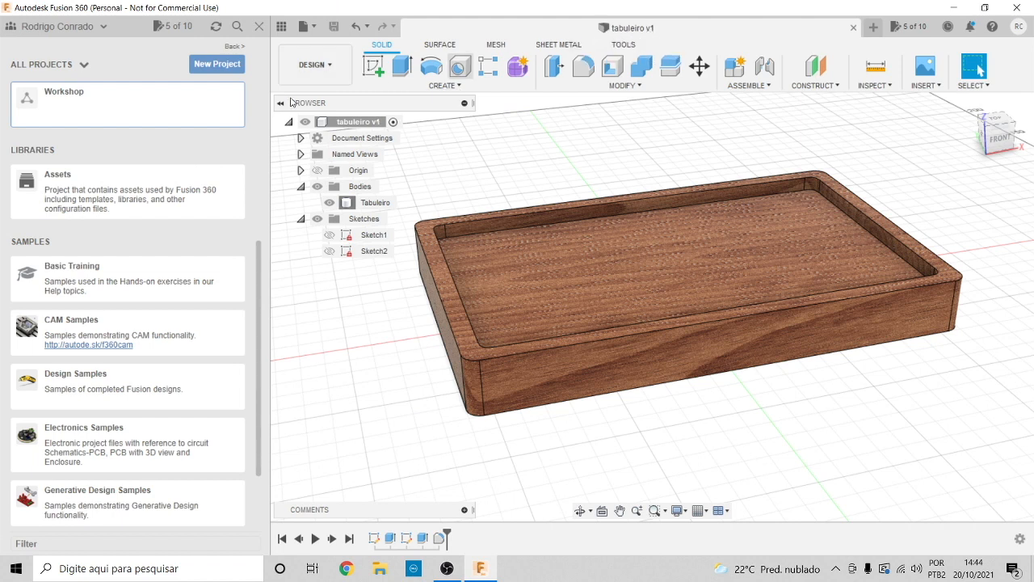
# Check the Workshop project's contents for the saved file and view the whole tray from the front and above
pyautogui.click(79, 96)
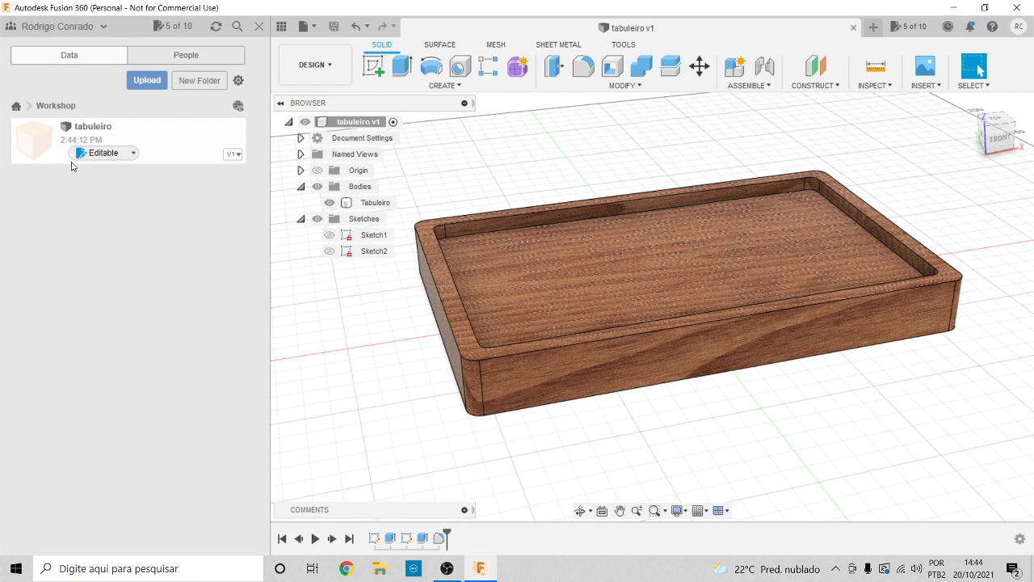
pyautogui.click(282, 27)
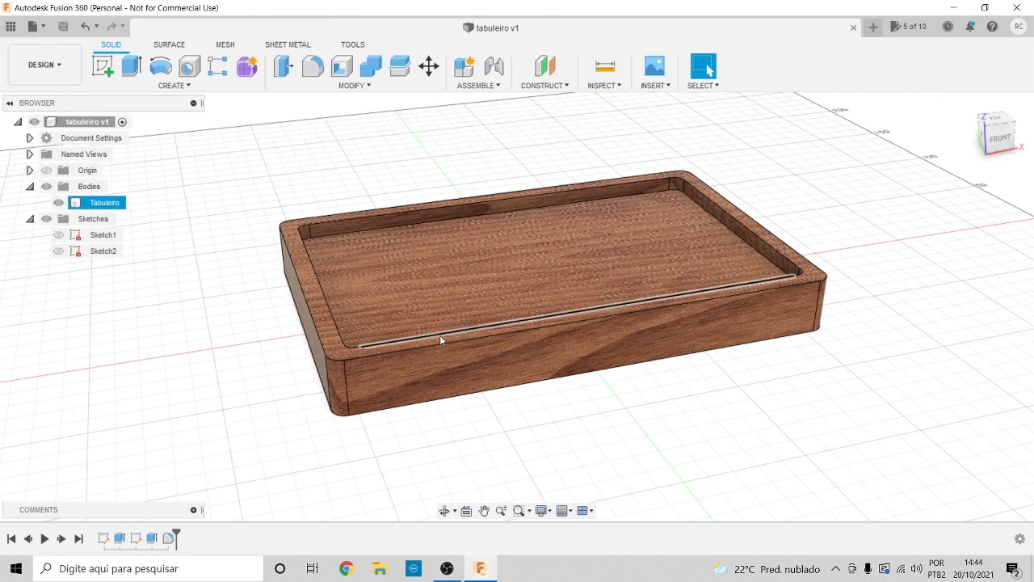
pyautogui.keyDown('shift'); pyautogui.moveTo(515, 303); pyautogui.dragTo(527, 388, button='middle'); pyautogui.keyUp('shift')
pyautogui.moveTo(994, 148)
pyautogui.mouseDown()
pyautogui.moveTo(995, 165)
pyautogui.moveTo(996, 134)
pyautogui.mouseUp()
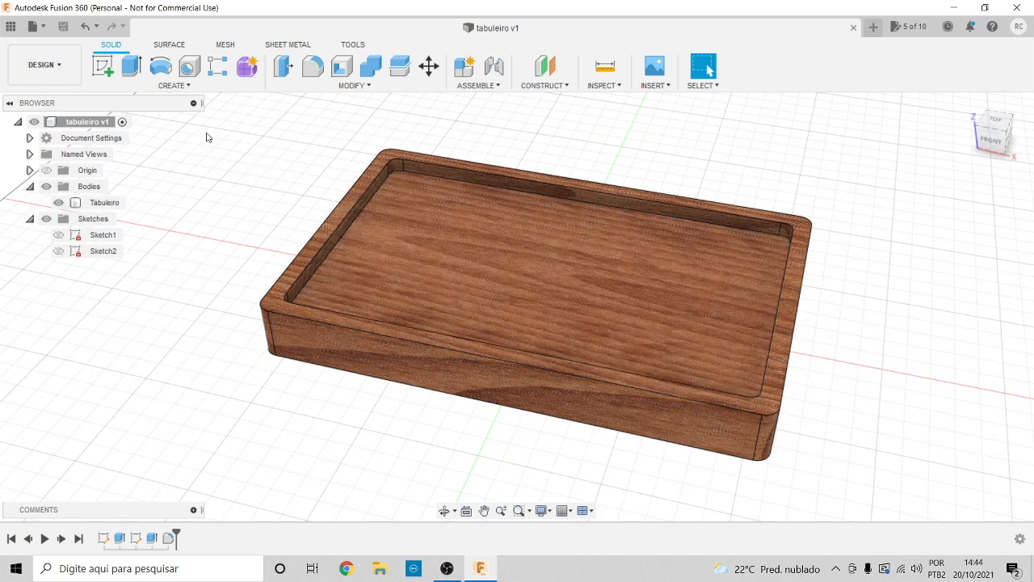
# Start a new sketch on the floor of the tray's recess and hide the Tabuleiro body
pyautogui.click(103, 68)
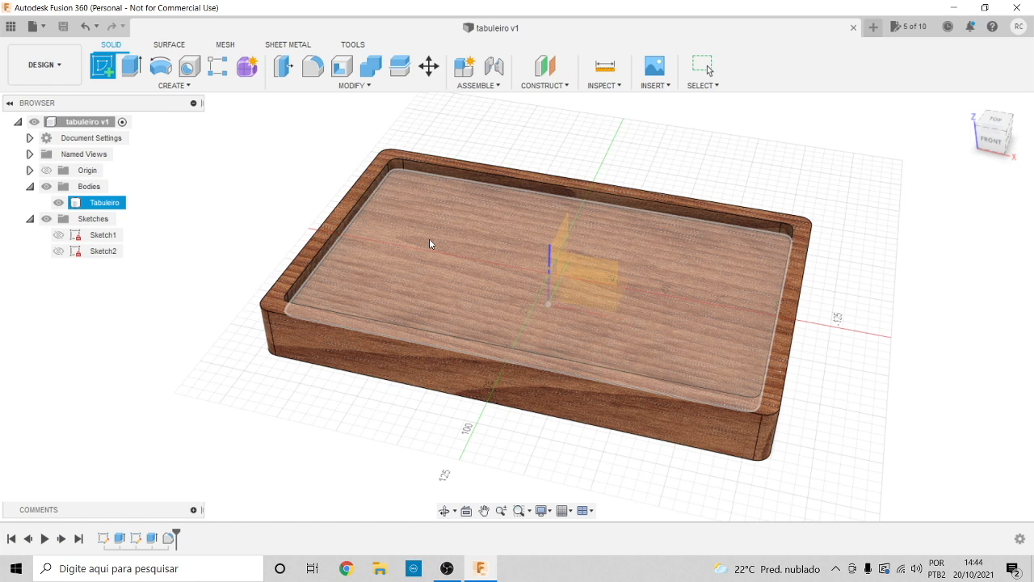
pyautogui.click(429, 240)
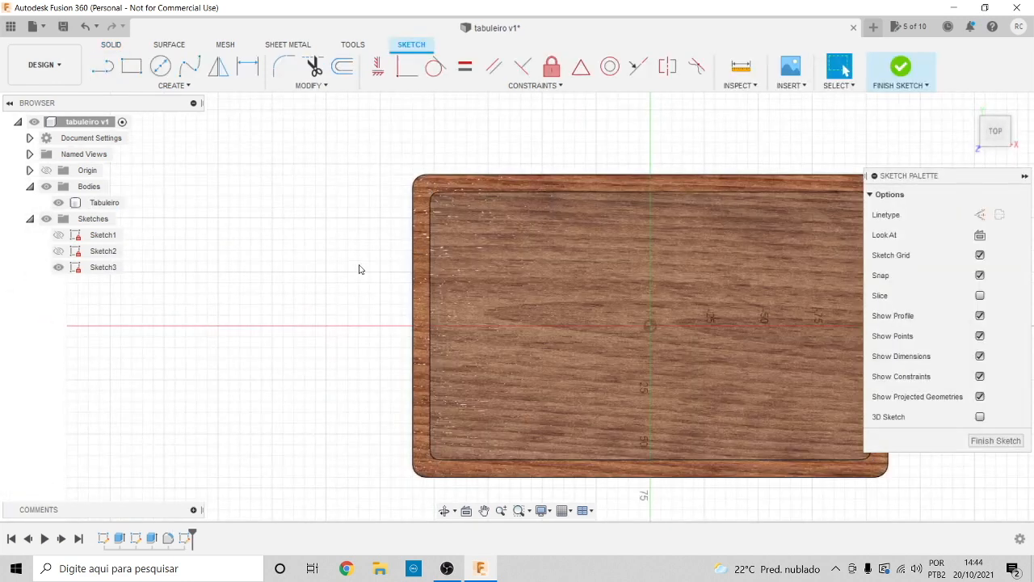
pyautogui.scroll(2, 520, 307)
pyautogui.scroll(-4, 380, 226)
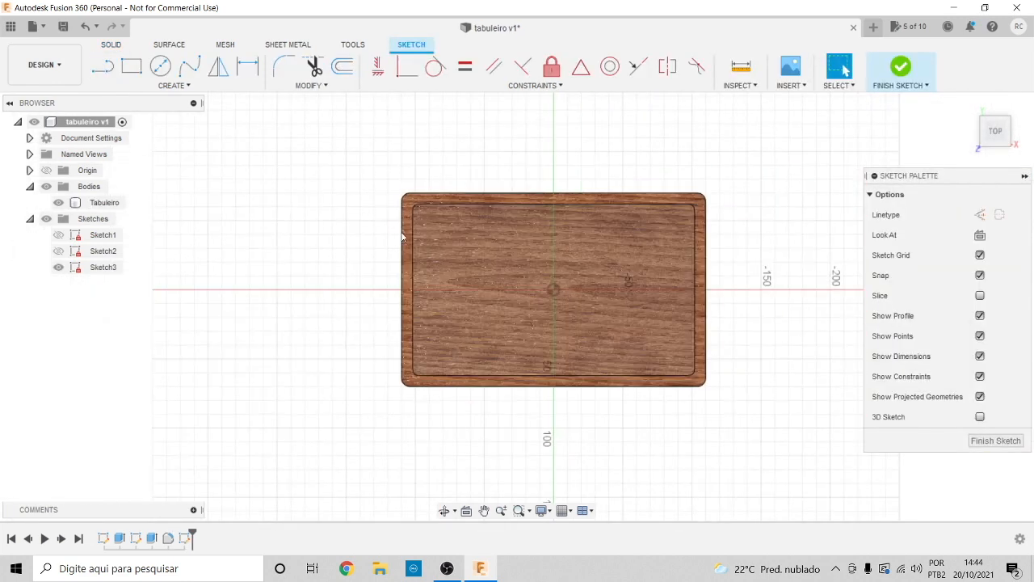
pyautogui.scroll(2, 730, 291)
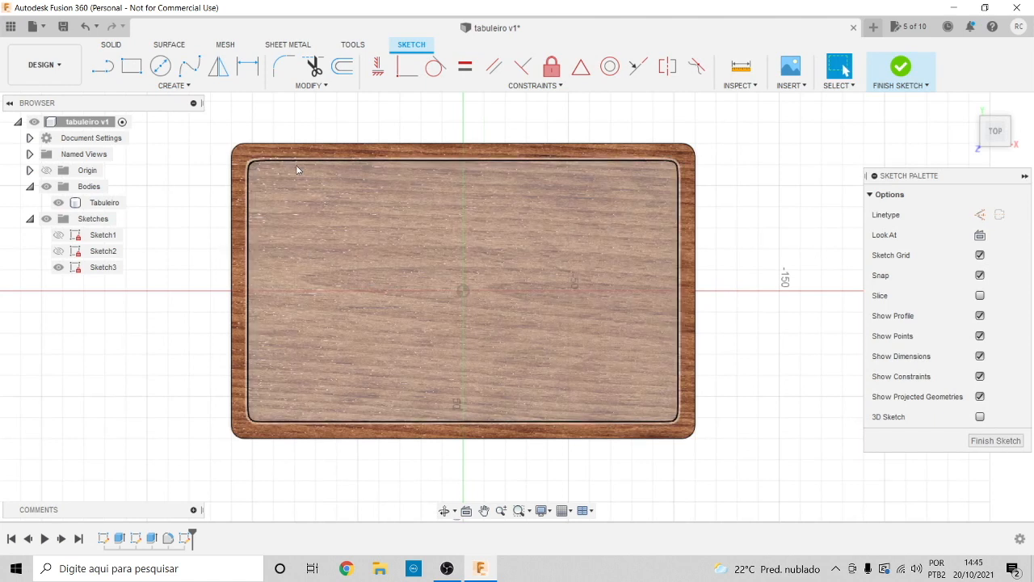
pyautogui.click(58, 204)
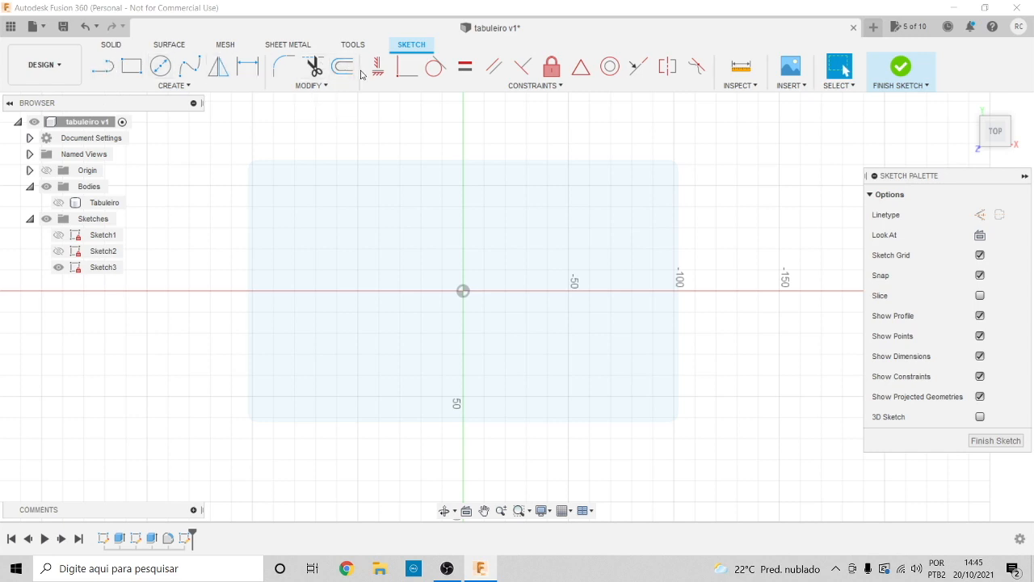
# Sketch a horizontal line about 63 mm long from the recess's upper-left corner and a short vertical line down from its right end
pyautogui.click(103, 72)
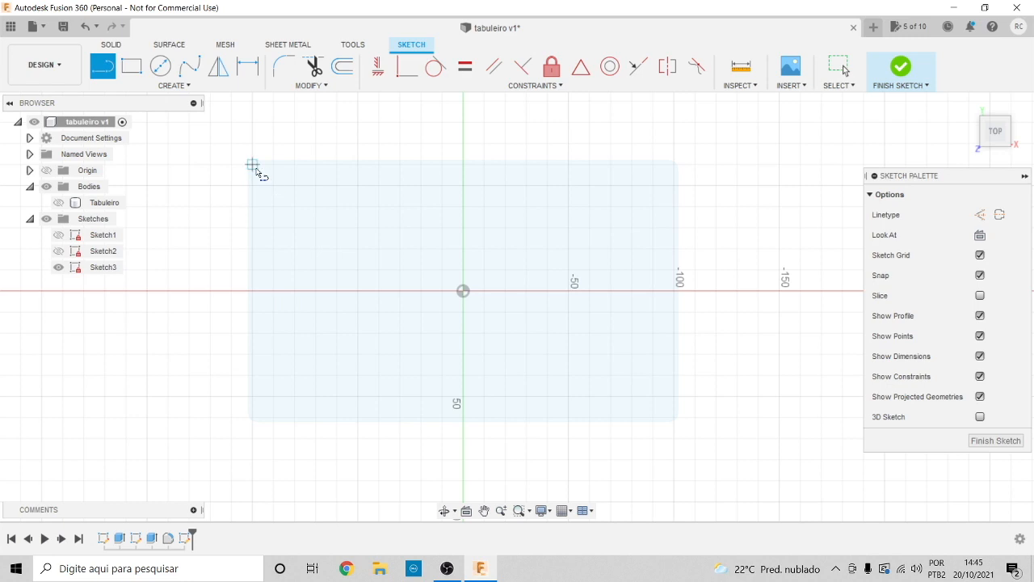
pyautogui.scroll(-1, 257, 173)
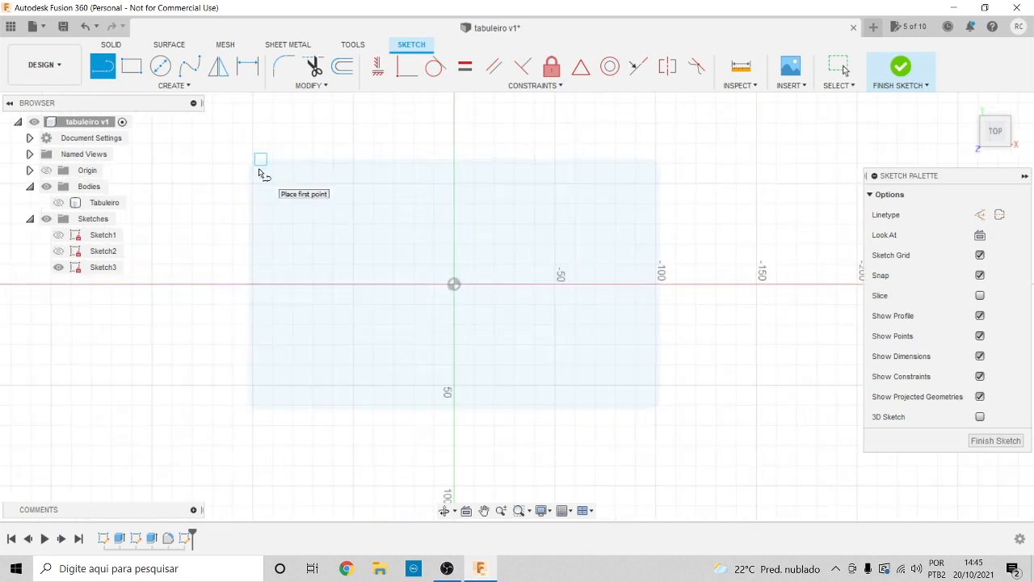
pyautogui.scroll(3, 260, 172)
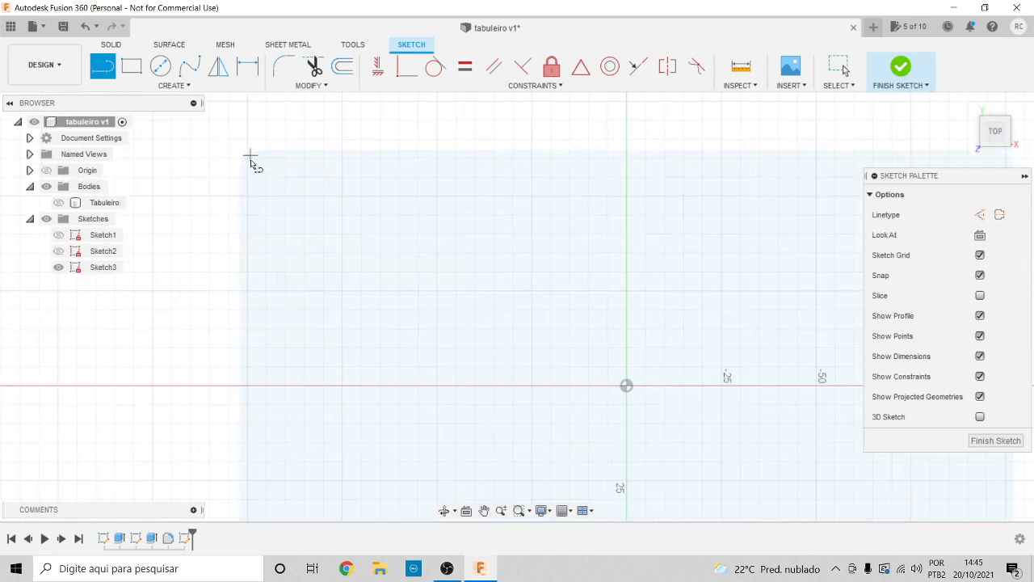
pyautogui.scroll(2, 251, 160)
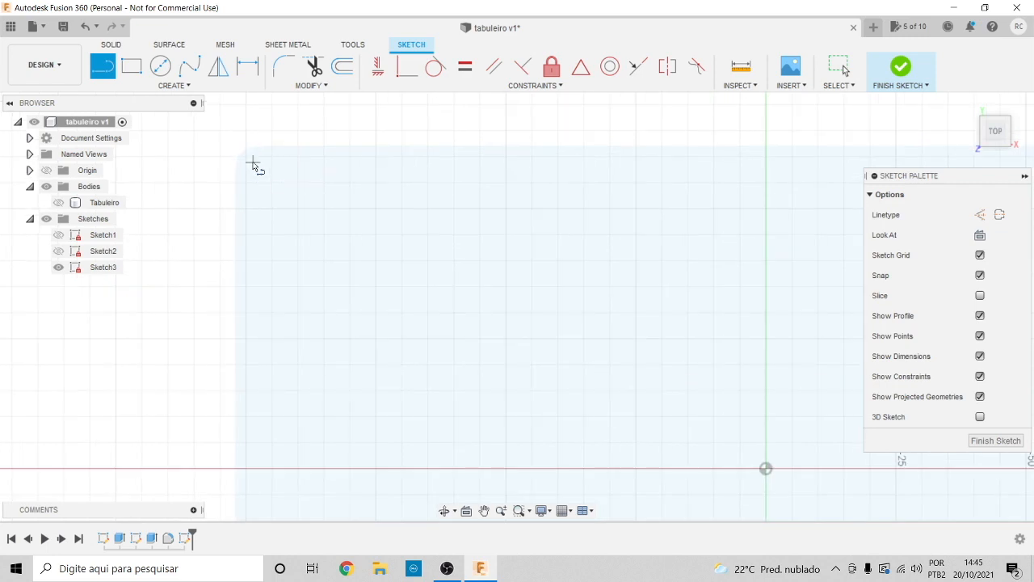
pyautogui.click(247, 157)
pyautogui.click(199, 156)
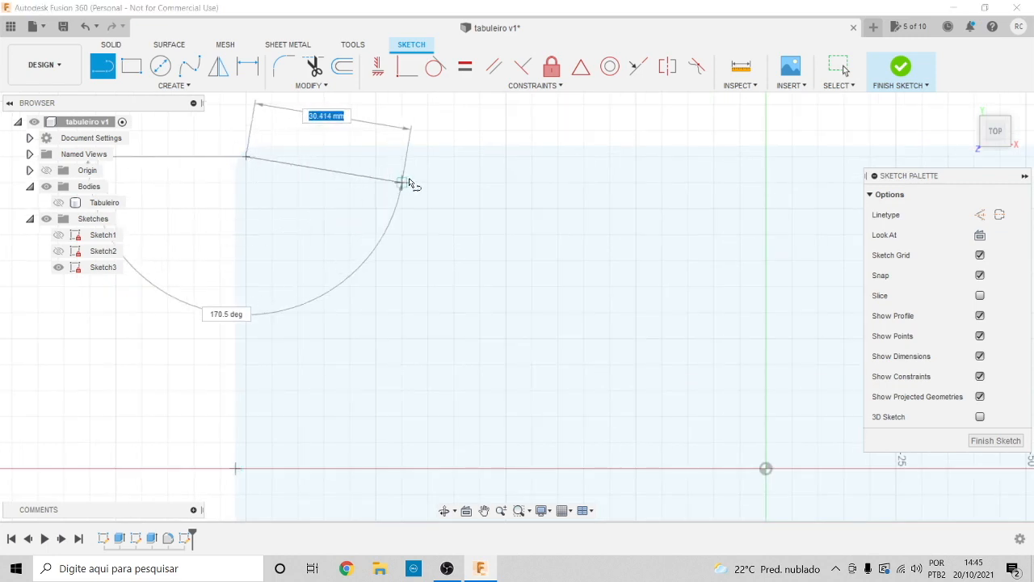
pyautogui.scroll(1, 325, 157)
pyautogui.scroll(-2, 325, 156)
pyautogui.scroll(3, 325, 157)
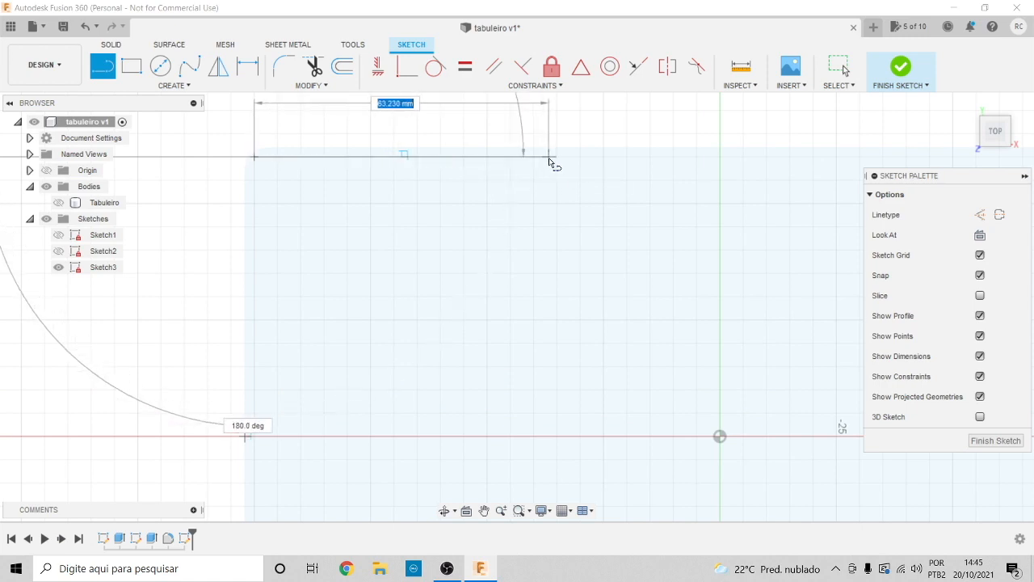
pyautogui.click(550, 157)
pyautogui.click(549, 226)
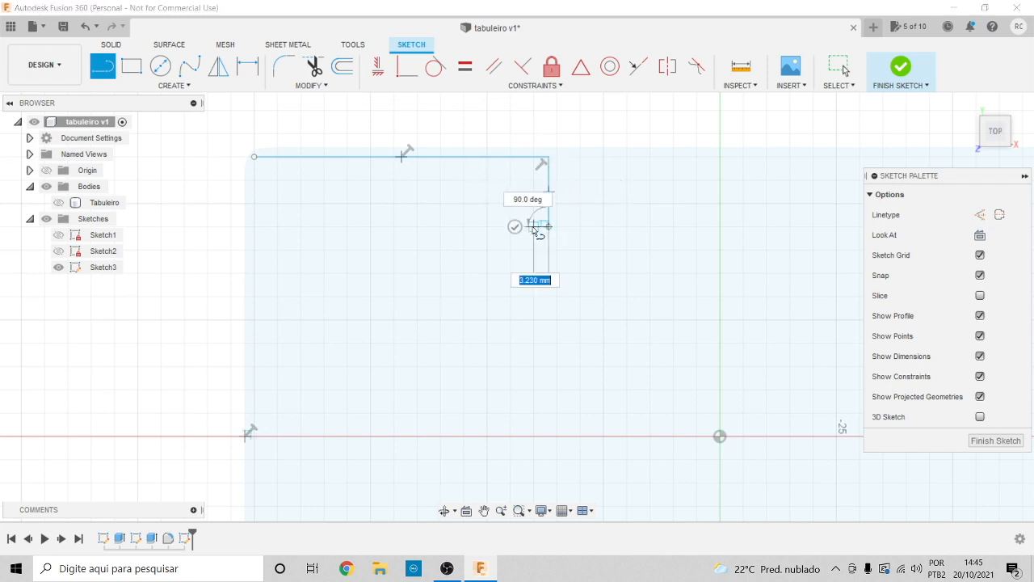
# Continue the lines inward and around a vertical stem, closing them at the starting point as a T-shaped outline
pyautogui.click(426, 226)
pyautogui.click(427, 356)
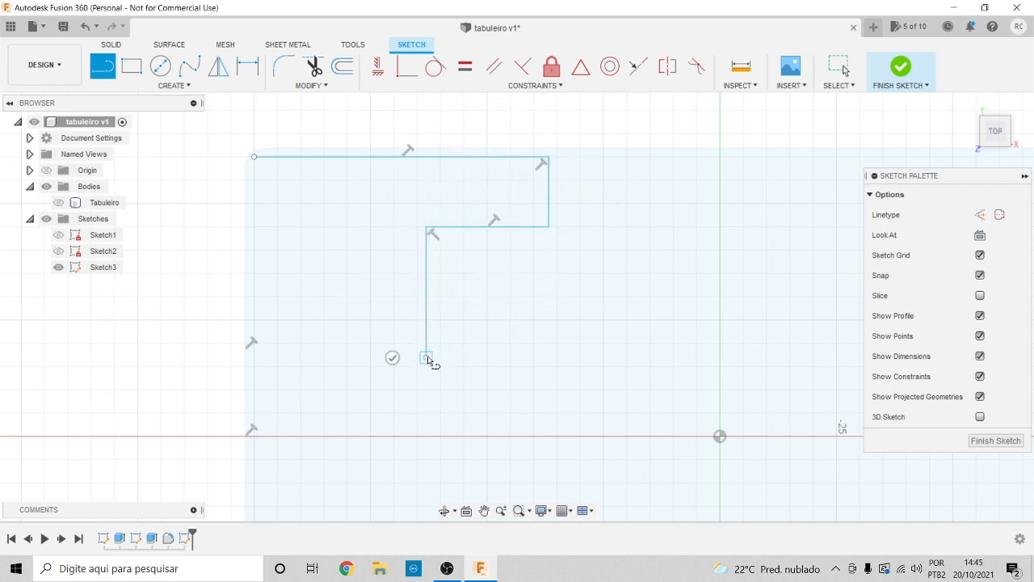
pyautogui.click(347, 357)
pyautogui.click(348, 218)
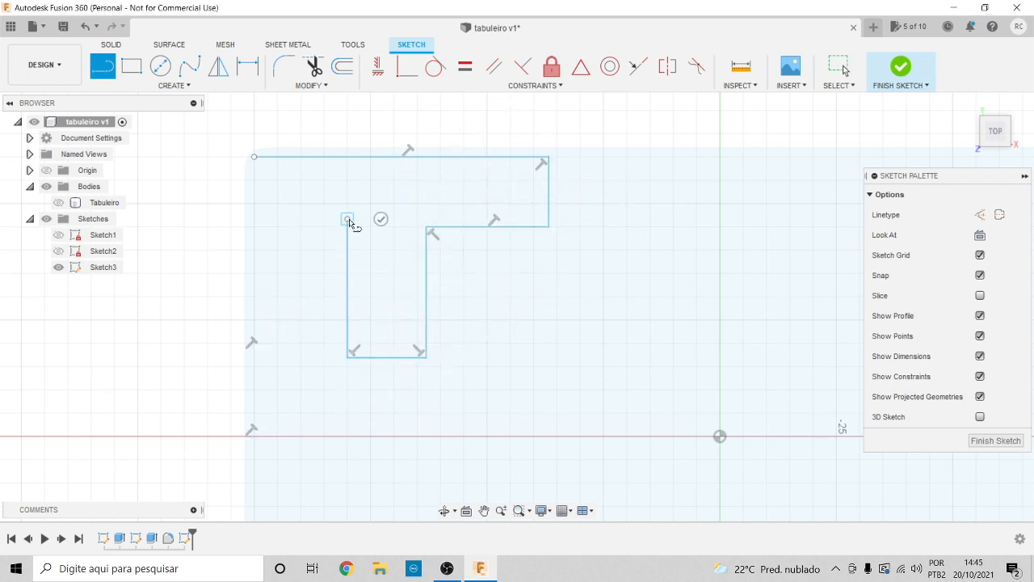
pyautogui.click(255, 218)
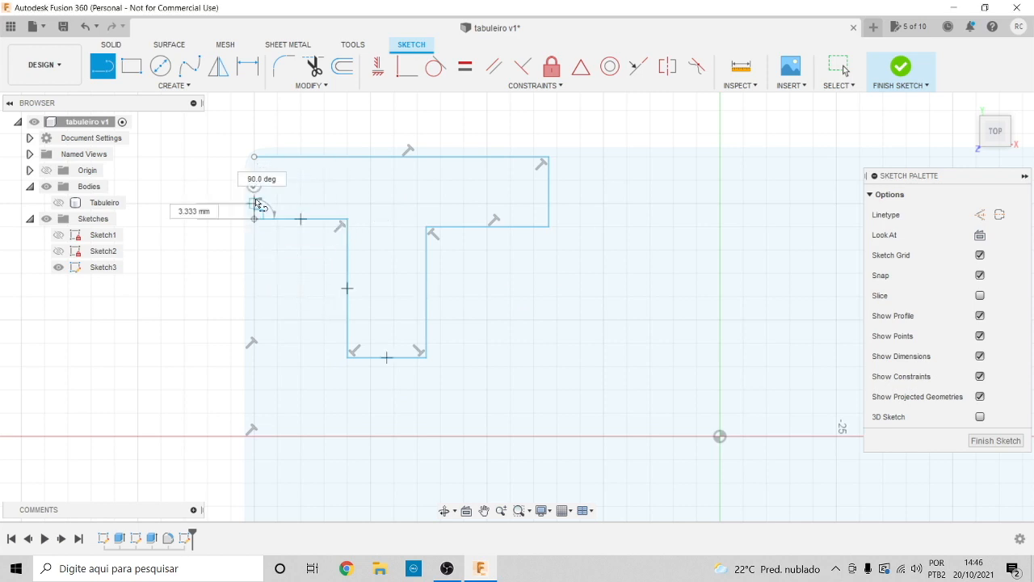
pyautogui.click(257, 163)
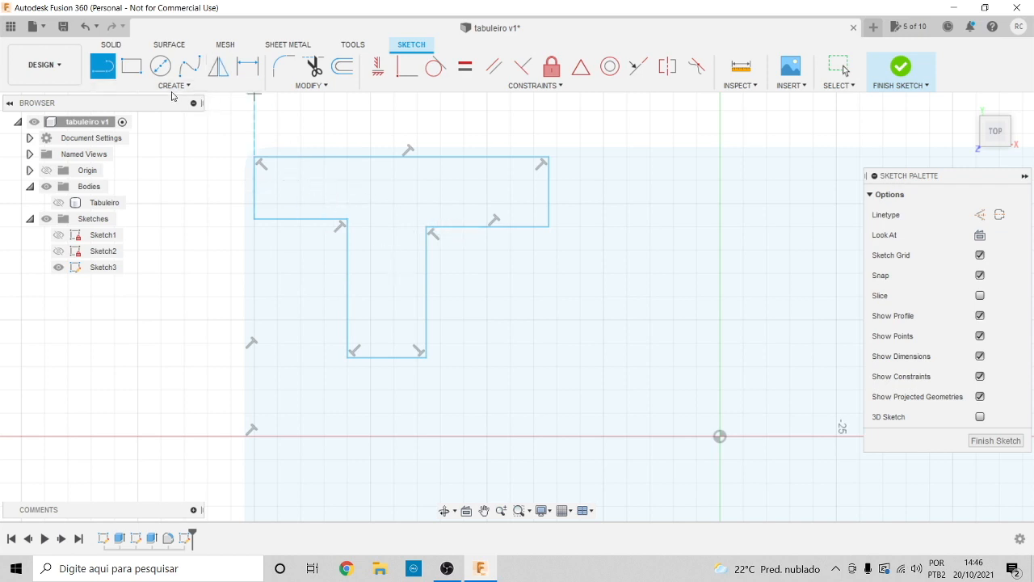
# Dimension the T outline's upper edge to 60 mm and its left end to 20 mm
pyautogui.click(248, 67)
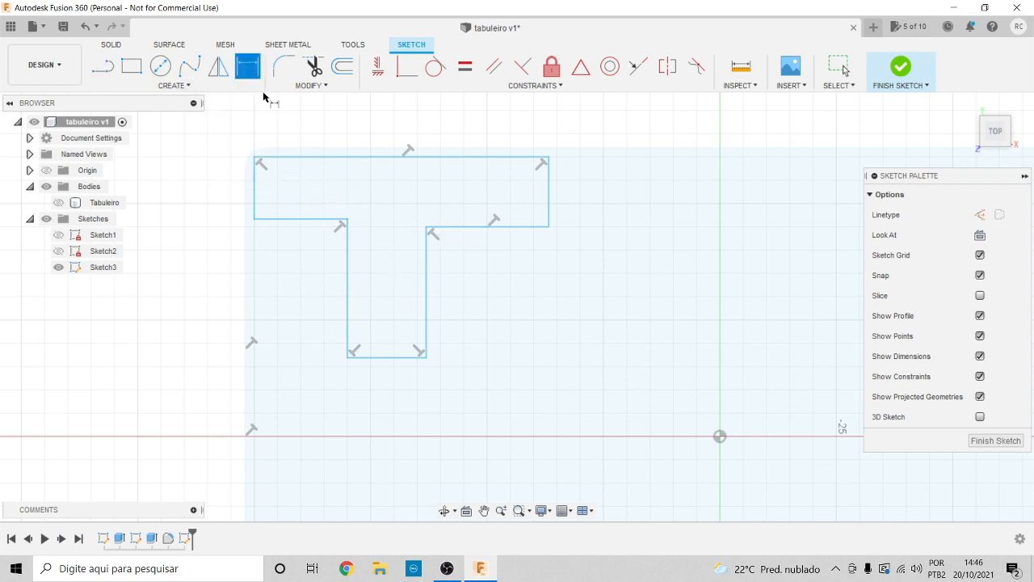
pyautogui.click(315, 157)
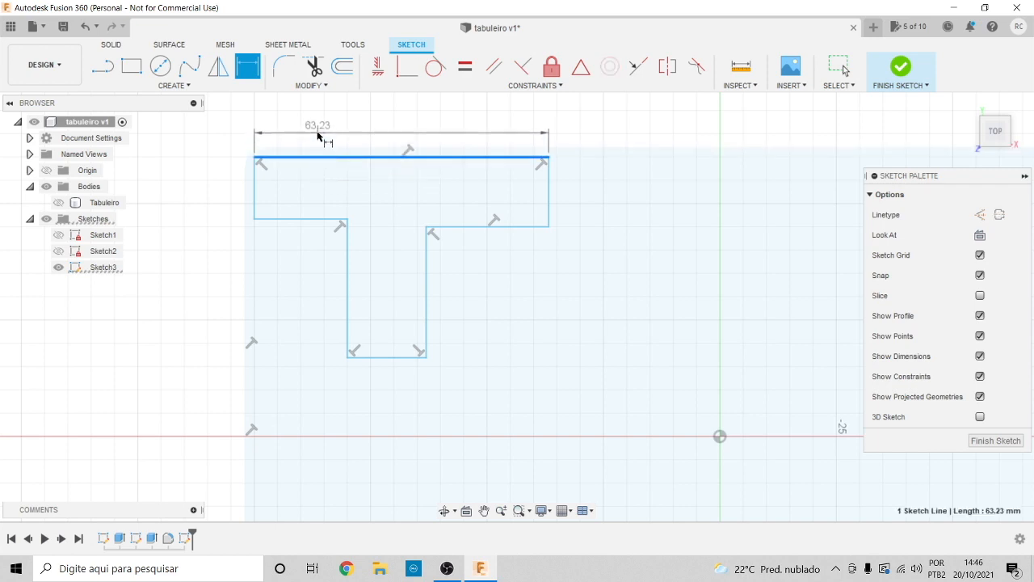
pyautogui.click(318, 136)
pyautogui.write('60')
pyautogui.press('Return')
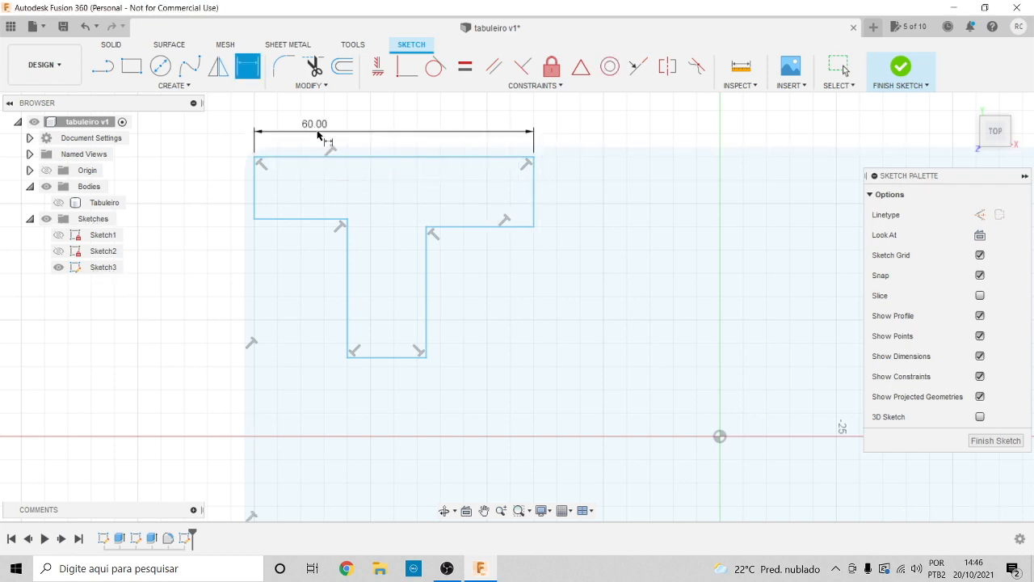
pyautogui.click(252, 185)
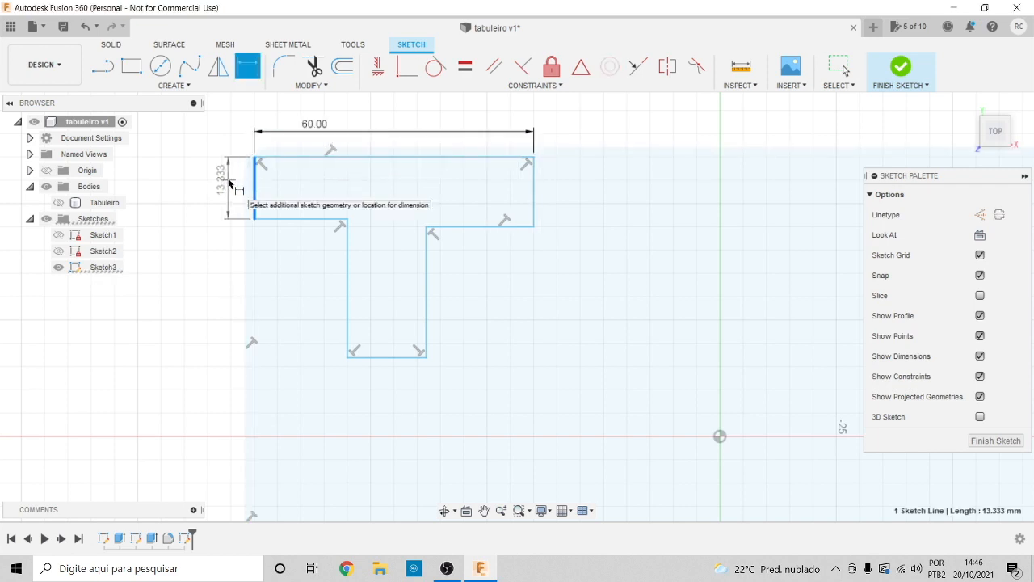
pyautogui.click(230, 183)
pyautogui.write('20')
pyautogui.press('Return')
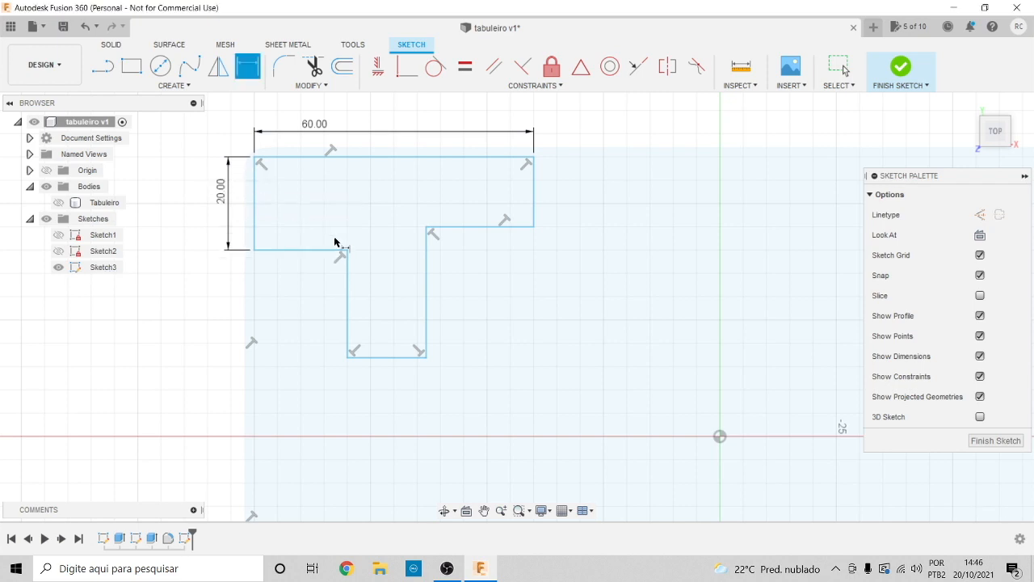
# Dimension the undersides of the T outline's left and right arms to 20 mm each
pyautogui.click(304, 255)
pyautogui.click(301, 280)
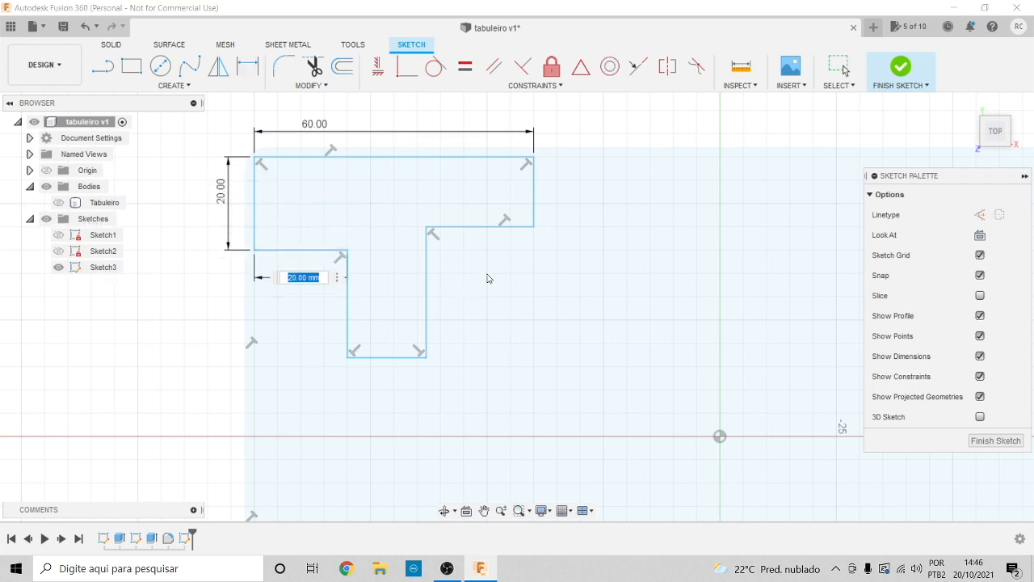
pyautogui.press('Return')
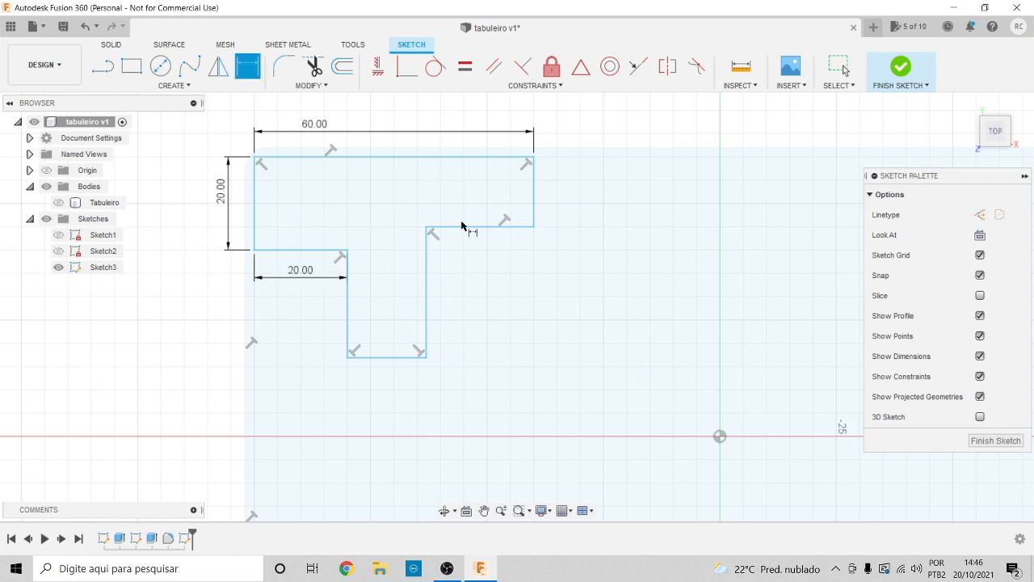
pyautogui.click(475, 232)
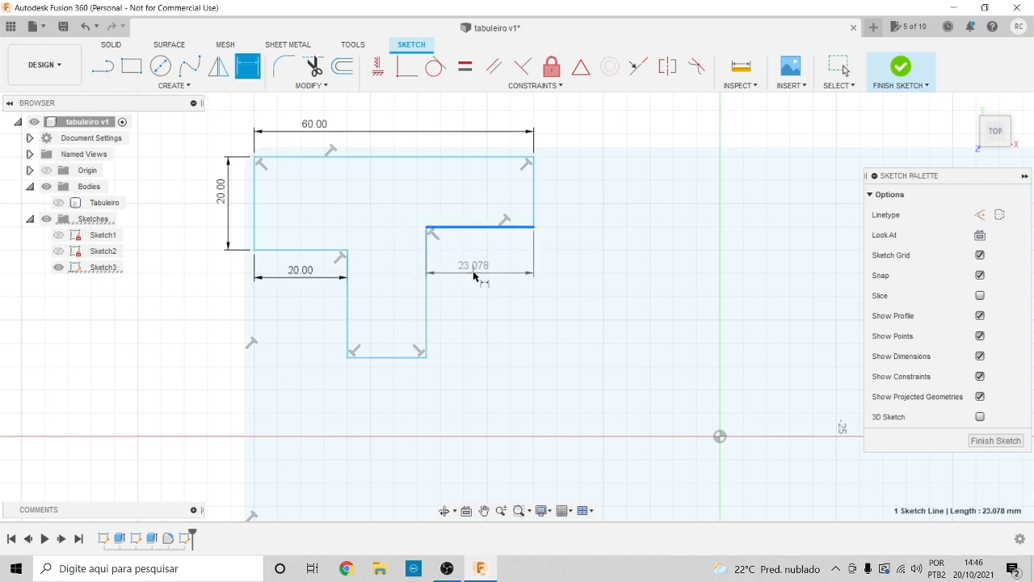
pyautogui.click(475, 277)
pyautogui.write('20')
pyautogui.press('Return')
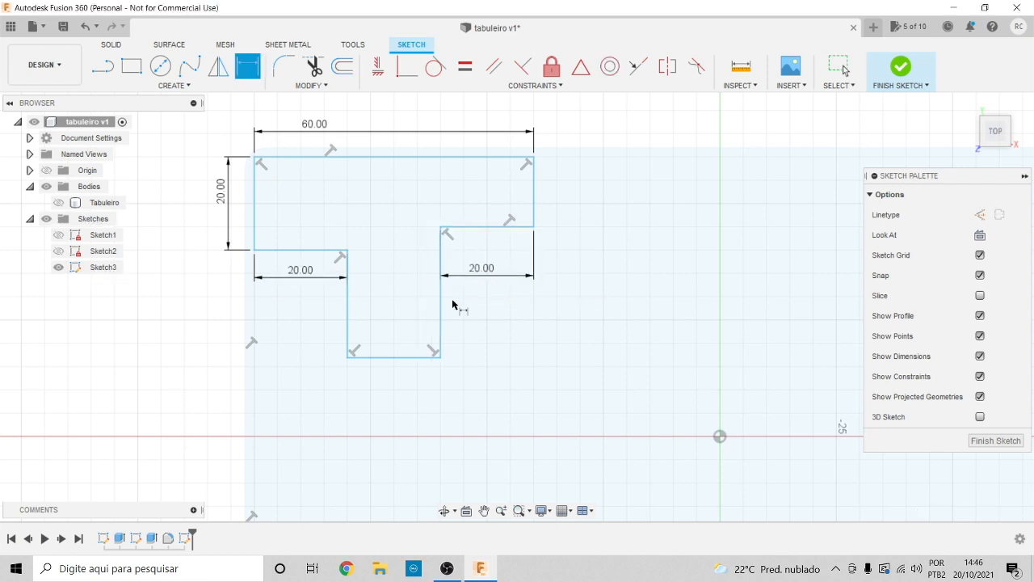
# Dimension the right end of the T's crossbar to 20 mm
pyautogui.click(535, 199)
pyautogui.click(564, 198)
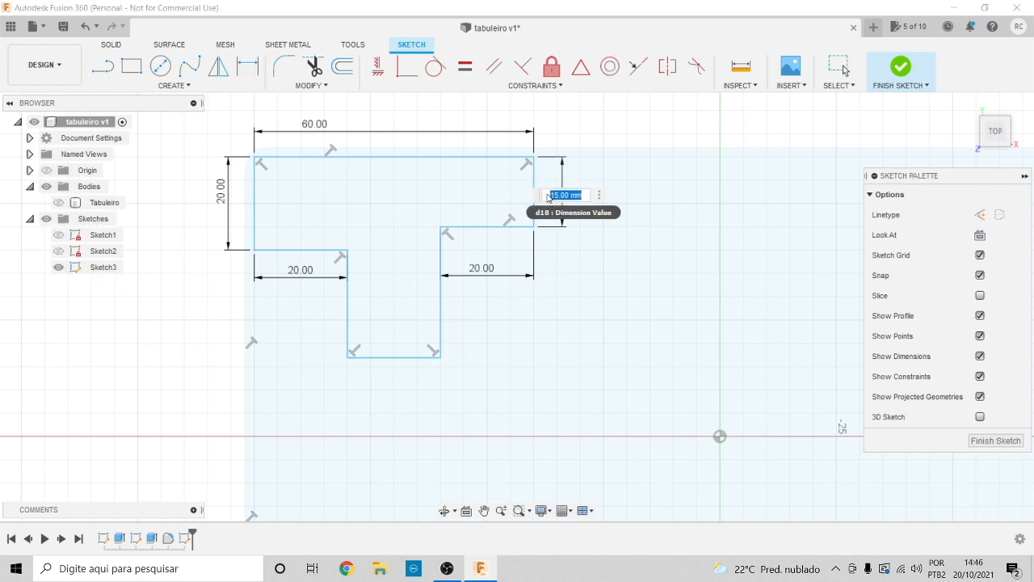
pyautogui.write('20')
pyautogui.press('Return')
pyautogui.press('Escape')
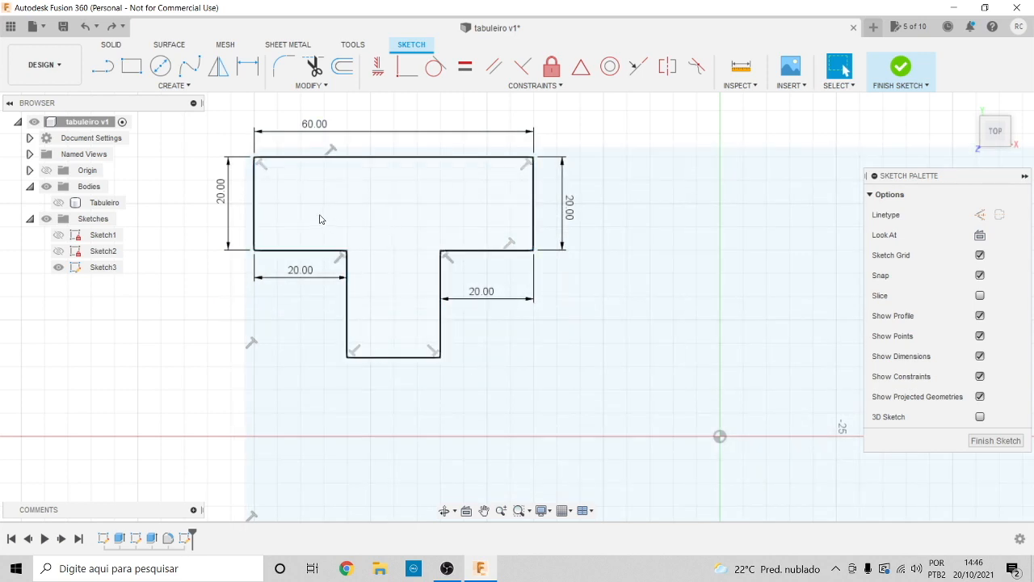
# Apply Fix constraints to the left end and the upper edge of the T outline
pyautogui.doubleClick(266, 158)
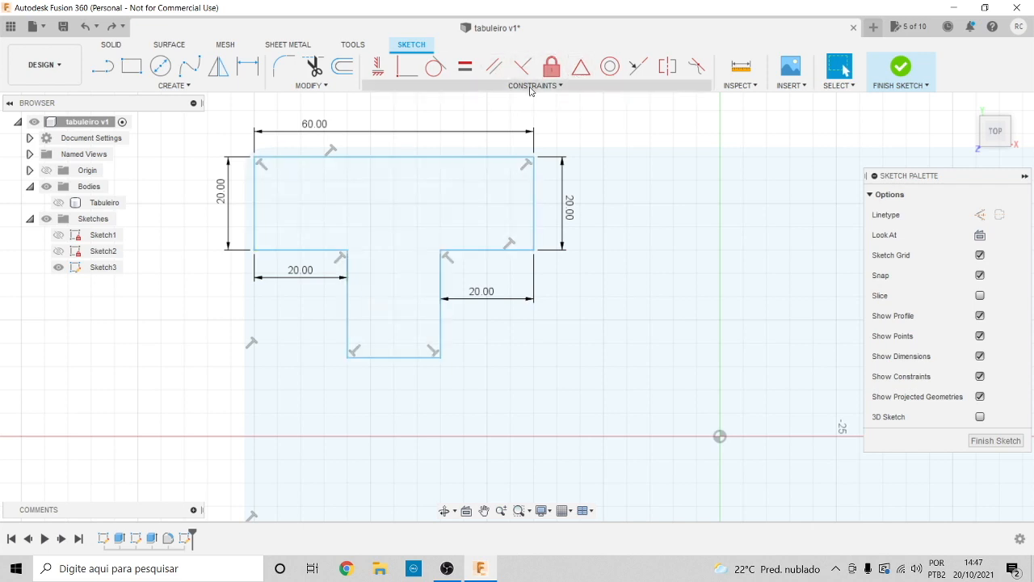
pyautogui.click(553, 70)
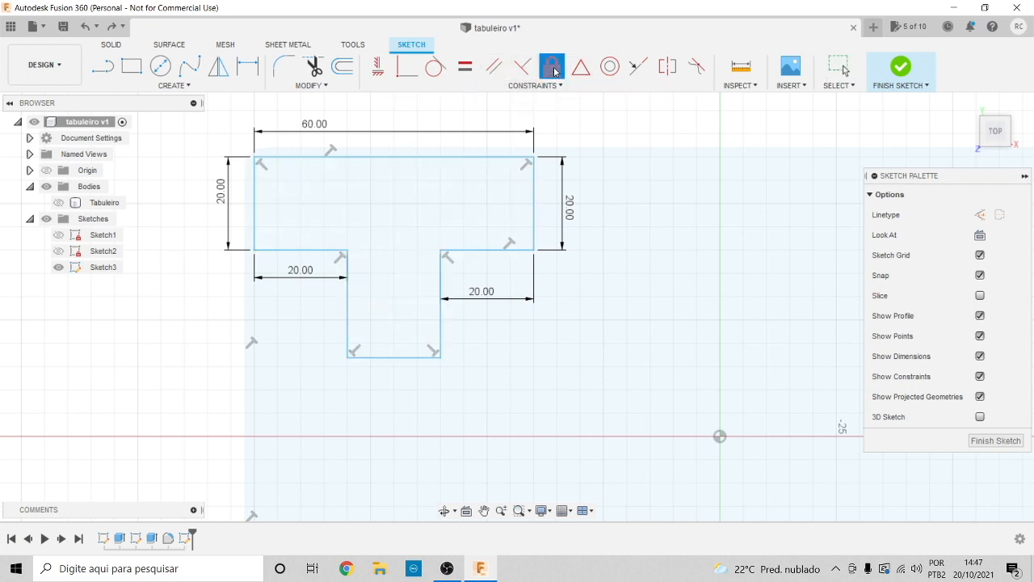
pyautogui.click(255, 175)
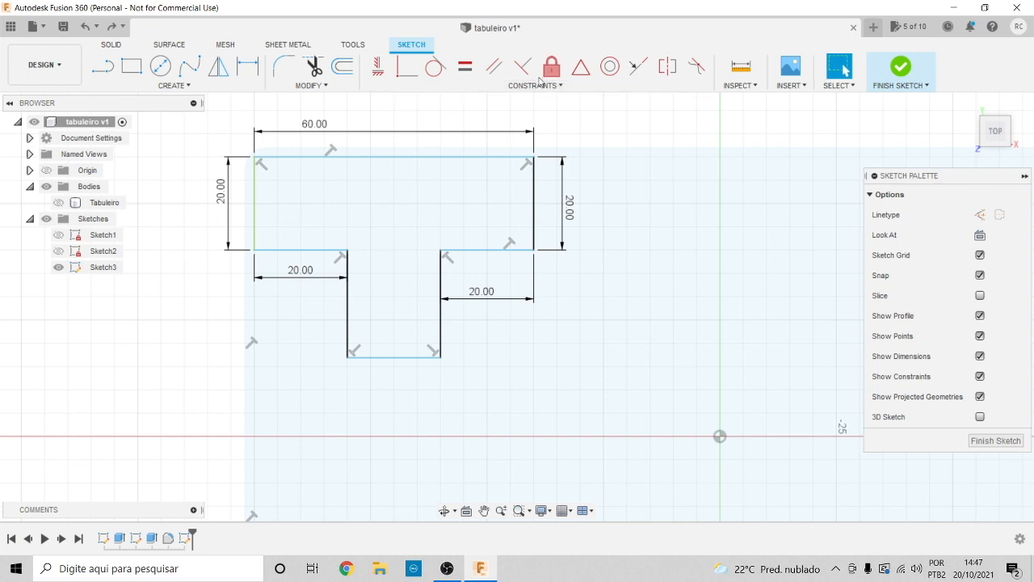
pyautogui.click(281, 159)
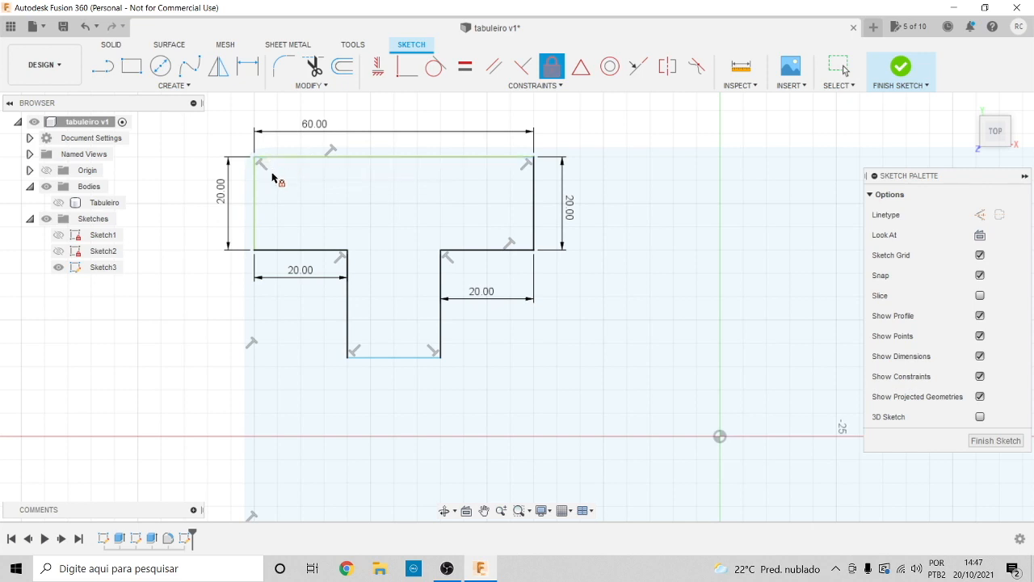
# Dimension the left side of the T's stem to 40 mm
pyautogui.click(248, 68)
pyautogui.click(347, 316)
pyautogui.click(229, 319)
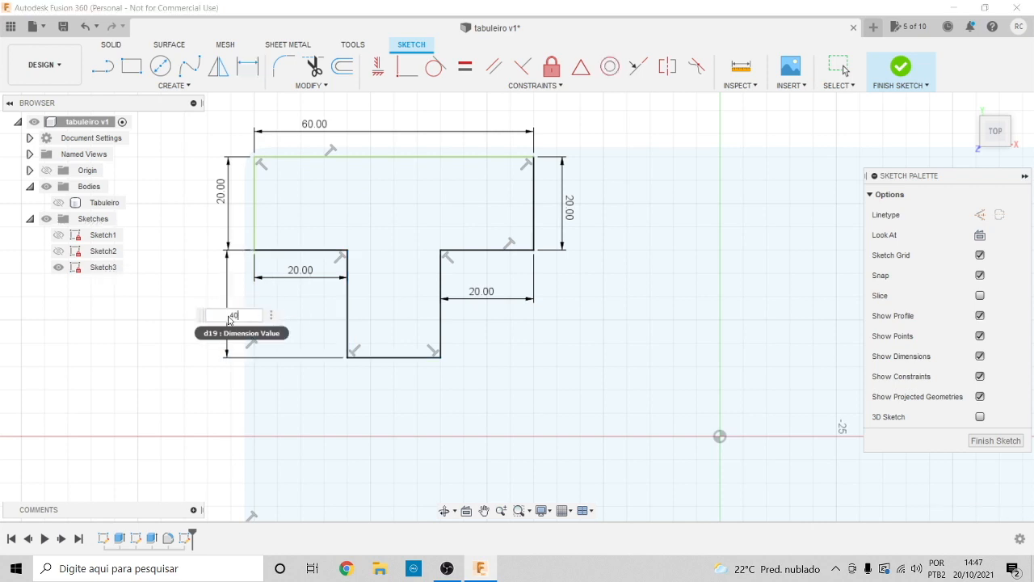
pyautogui.write('40')
pyautogui.press('Return')
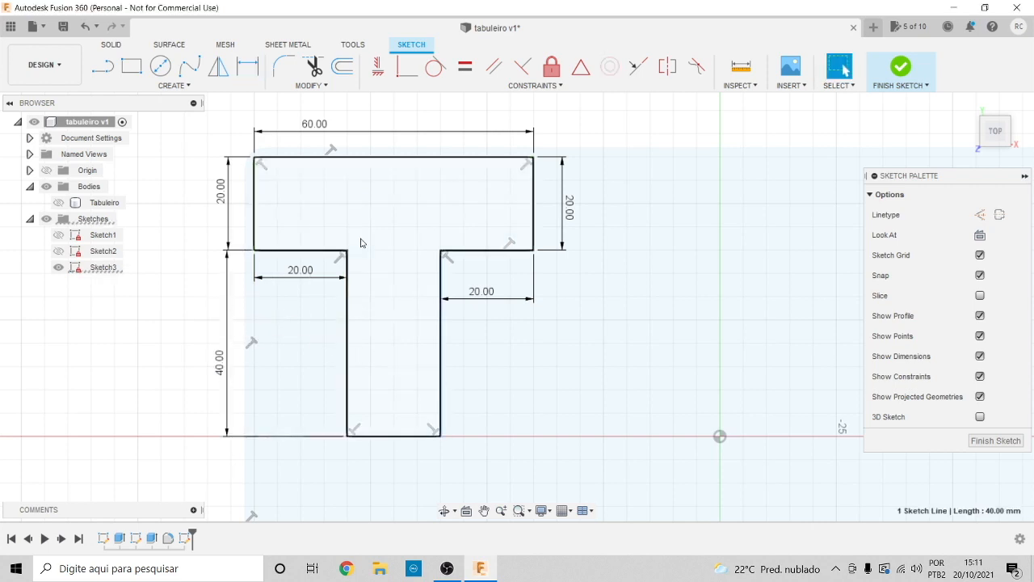
# Sketch lines from the crossbar's lower-left corner 100 mm down, 20 mm right and 60 mm up to the stem's lower-left corner
pyautogui.scroll(3, 367, 216)
pyautogui.scroll(-5, 367, 216)
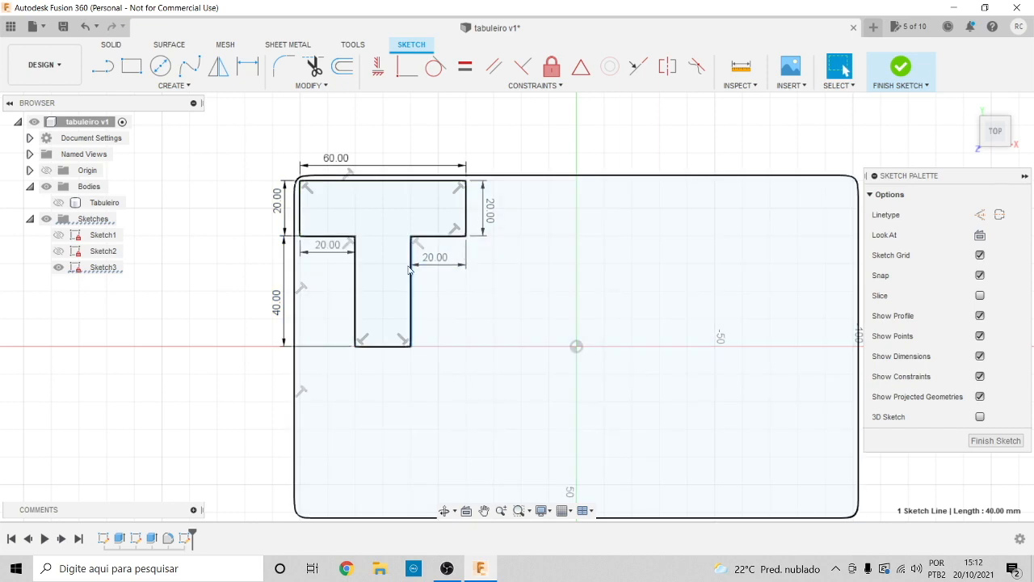
pyautogui.scroll(-5, 380, 234)
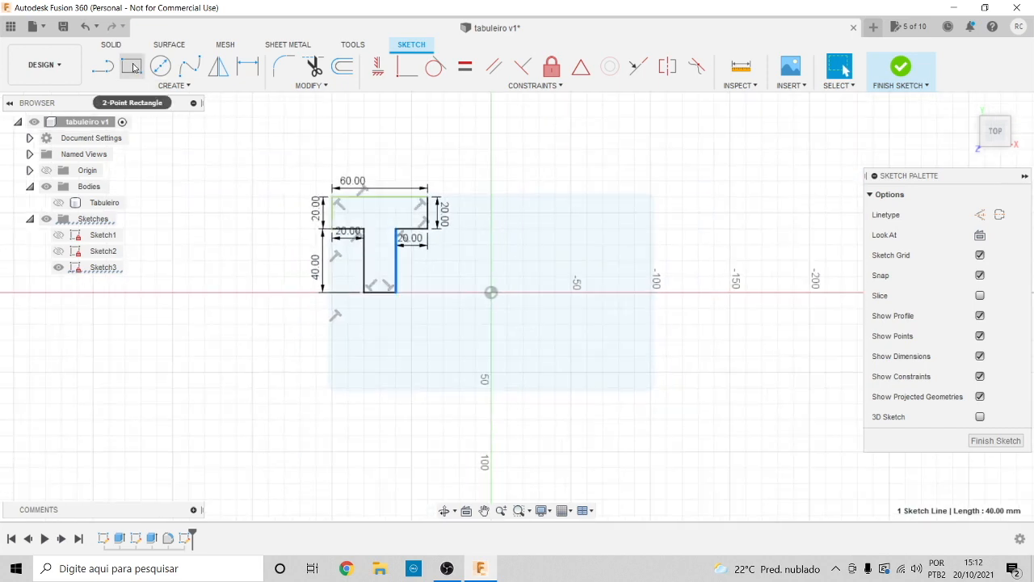
pyautogui.click(104, 66)
pyautogui.scroll(3, 347, 251)
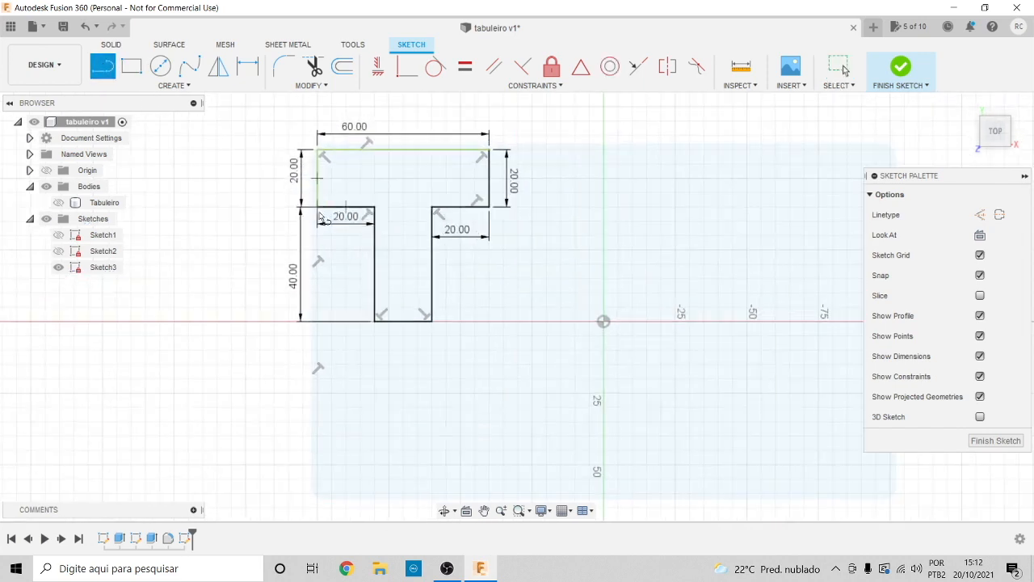
pyautogui.click(319, 208)
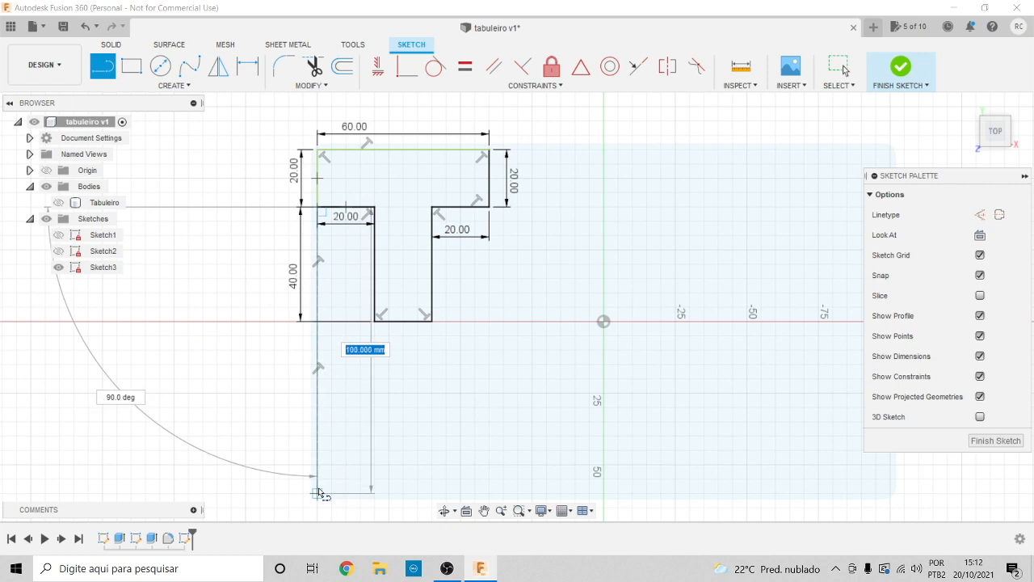
pyautogui.click(318, 491)
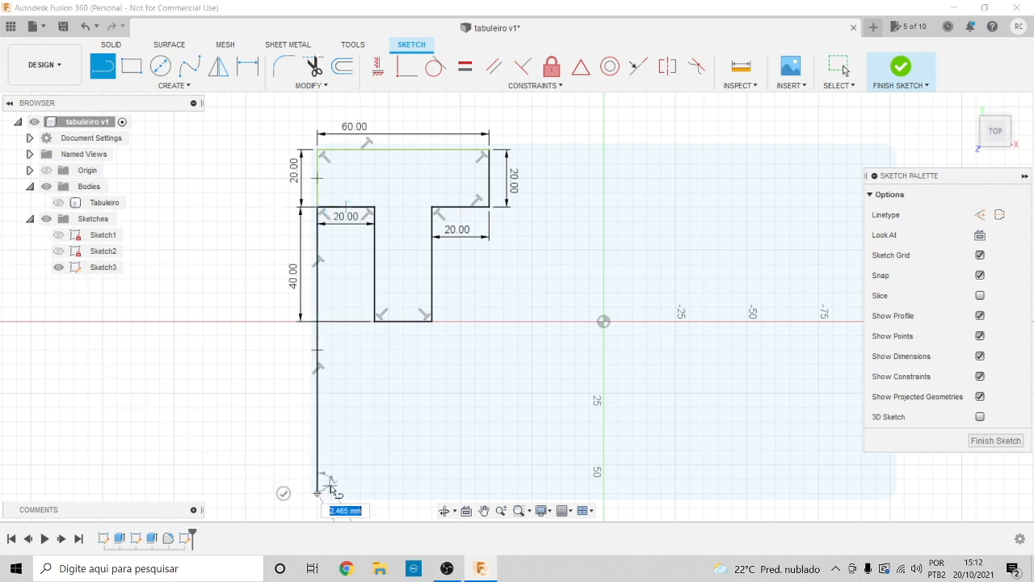
pyautogui.click(375, 492)
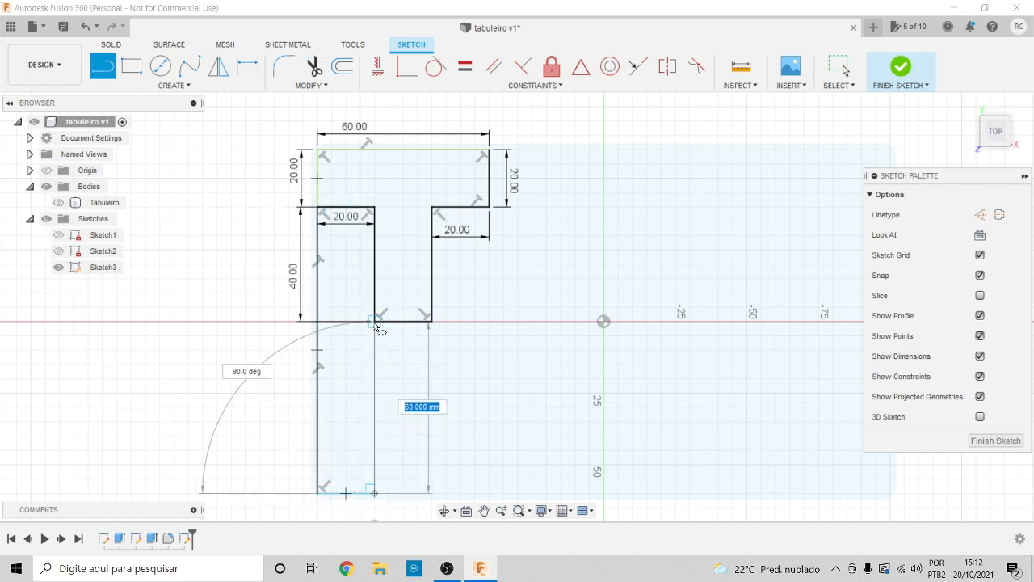
pyautogui.click(375, 321)
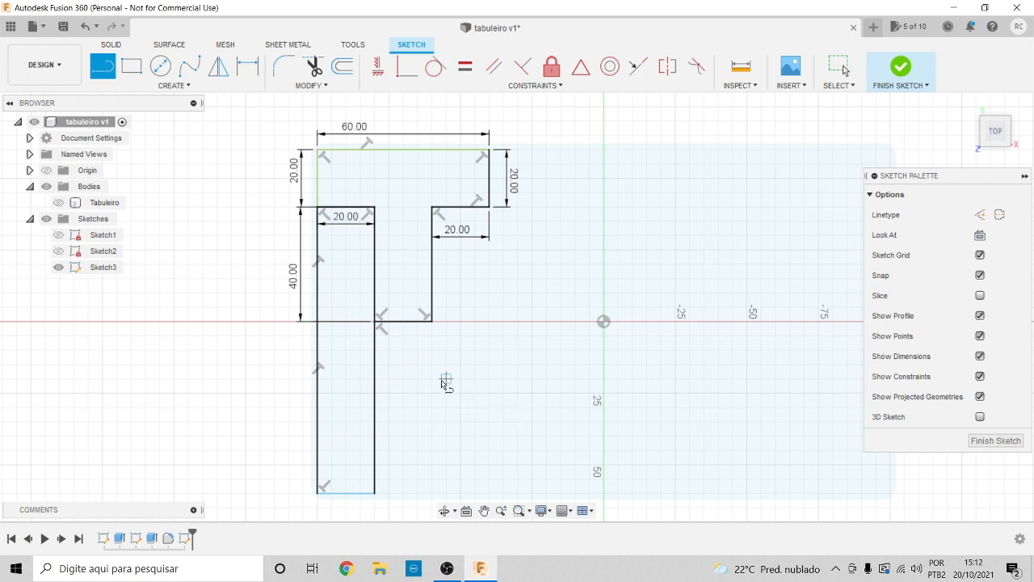
# Check the lengths of the new strip's left and lower edges with trial dimensions, without placing them
pyautogui.click(248, 66)
pyautogui.click(319, 353)
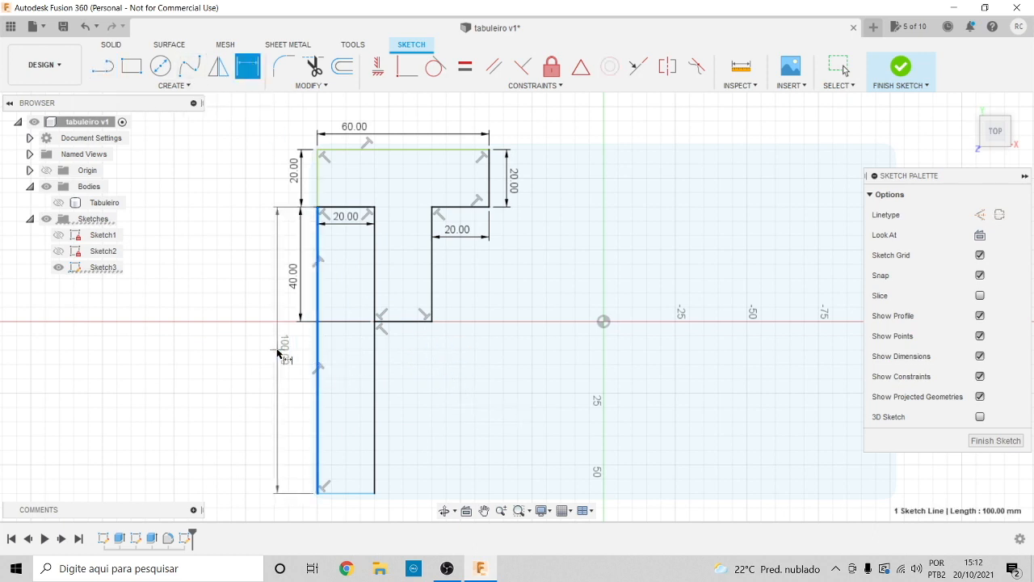
pyautogui.press('Escape')
pyautogui.scroll(2, 326, 354)
pyautogui.scroll(-5, 331, 350)
pyautogui.scroll(5, 341, 473)
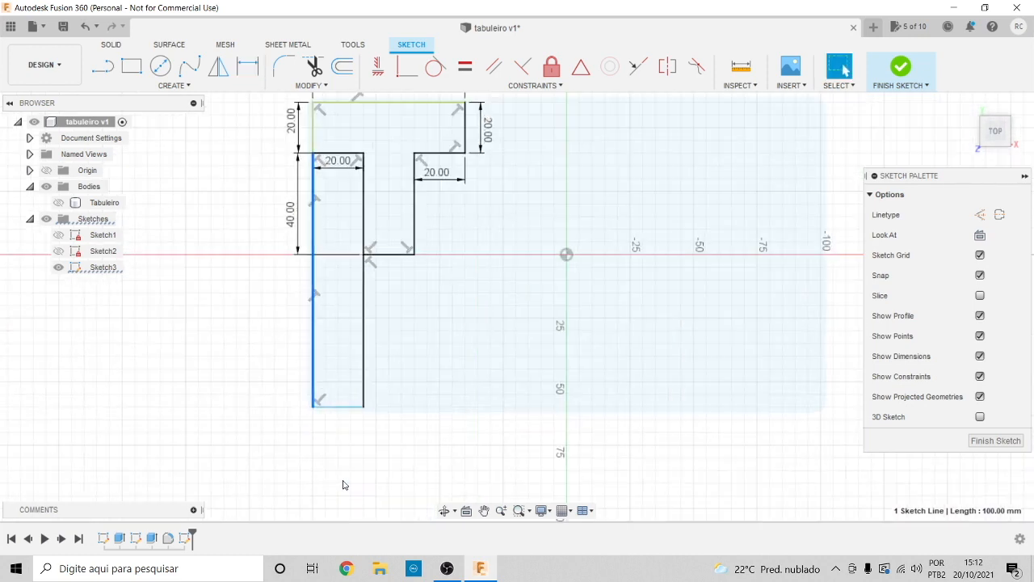
pyautogui.click(340, 349)
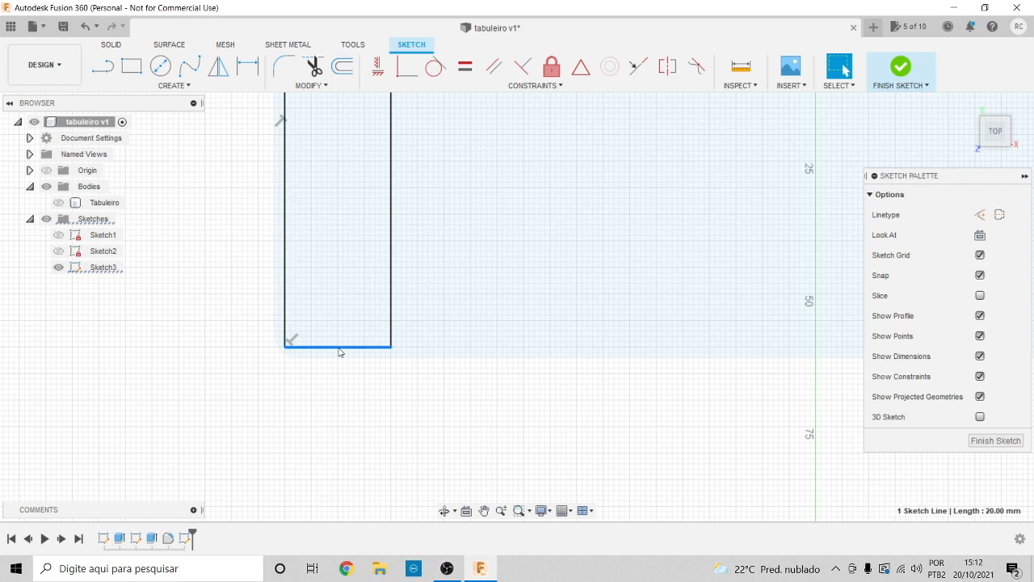
pyautogui.press('d')
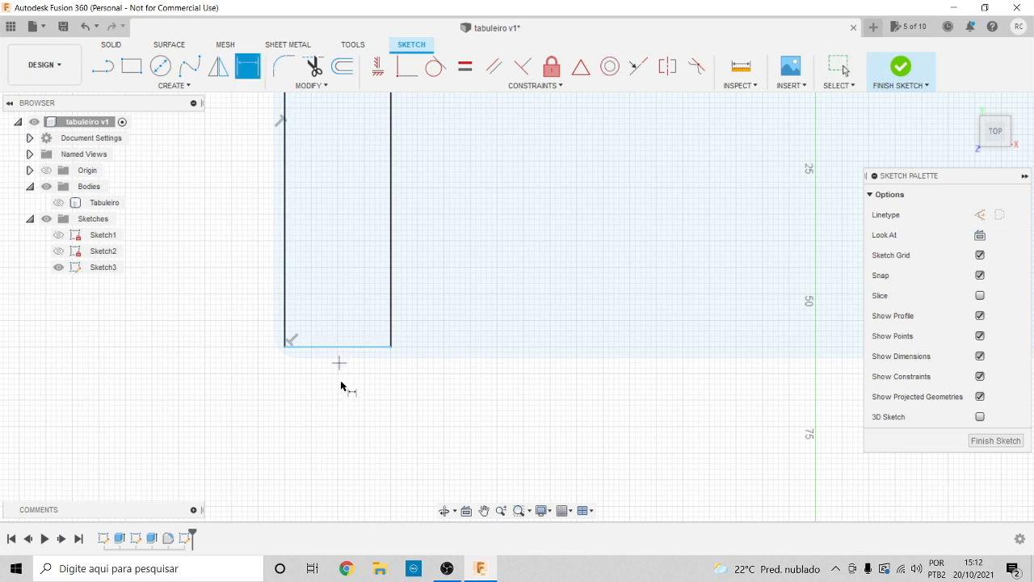
pyautogui.press('Escape')
pyautogui.press('d')
pyautogui.click(344, 351)
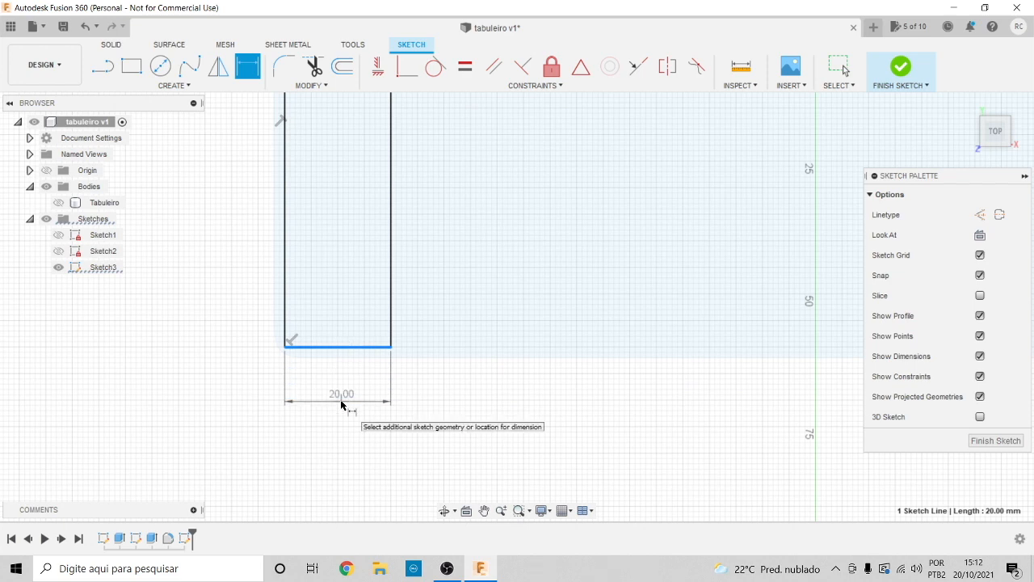
pyautogui.press('Escape')
pyautogui.scroll(-5, 360, 435)
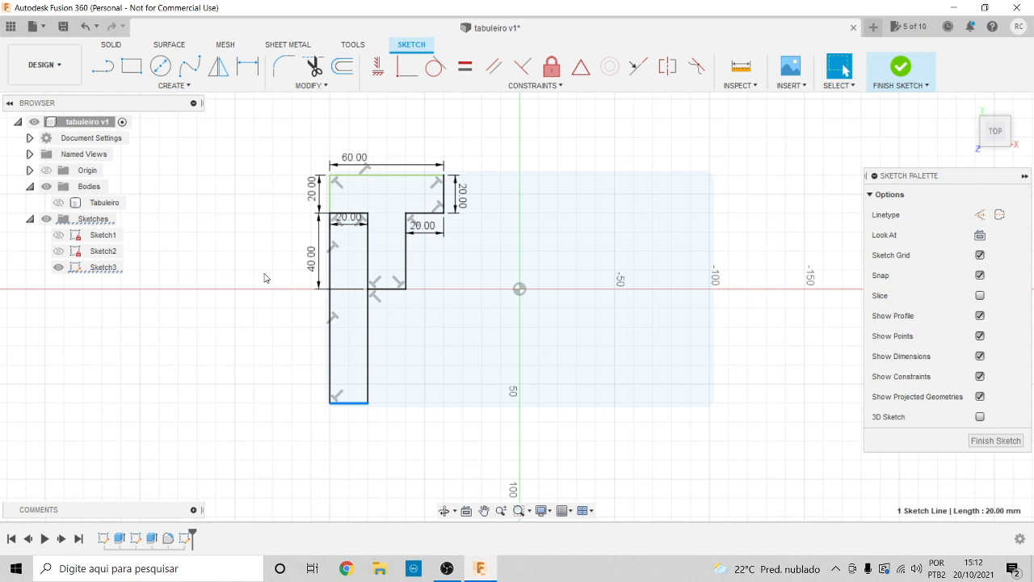
# Sketch a stepped outline from the stem's lower-right corner: 20 mm down, 20 mm right, 40 mm down, and back to the strip's lower-right corner
pyautogui.click(104, 68)
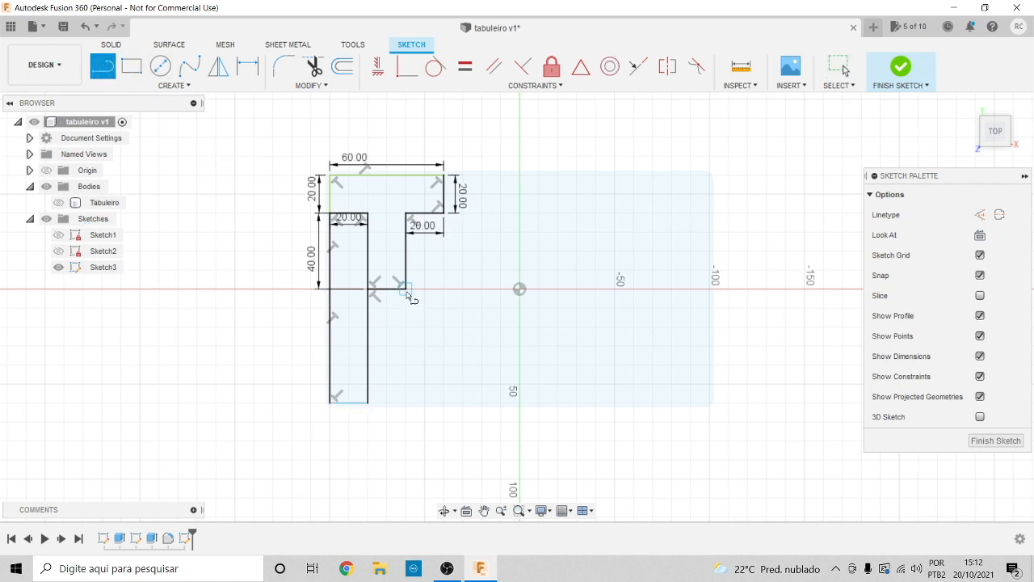
pyautogui.click(405, 290)
pyautogui.scroll(4, 408, 332)
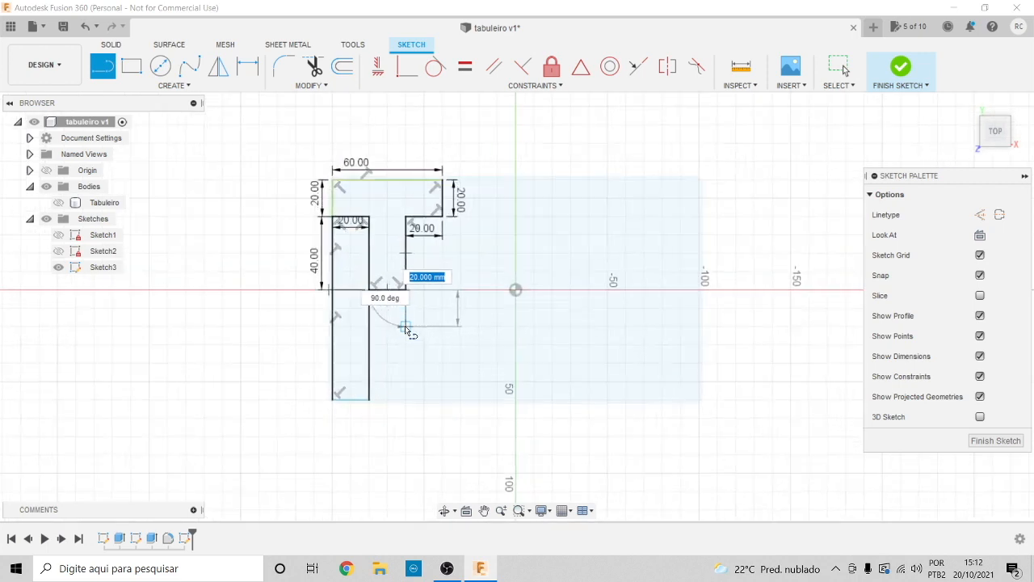
pyautogui.scroll(2, 408, 327)
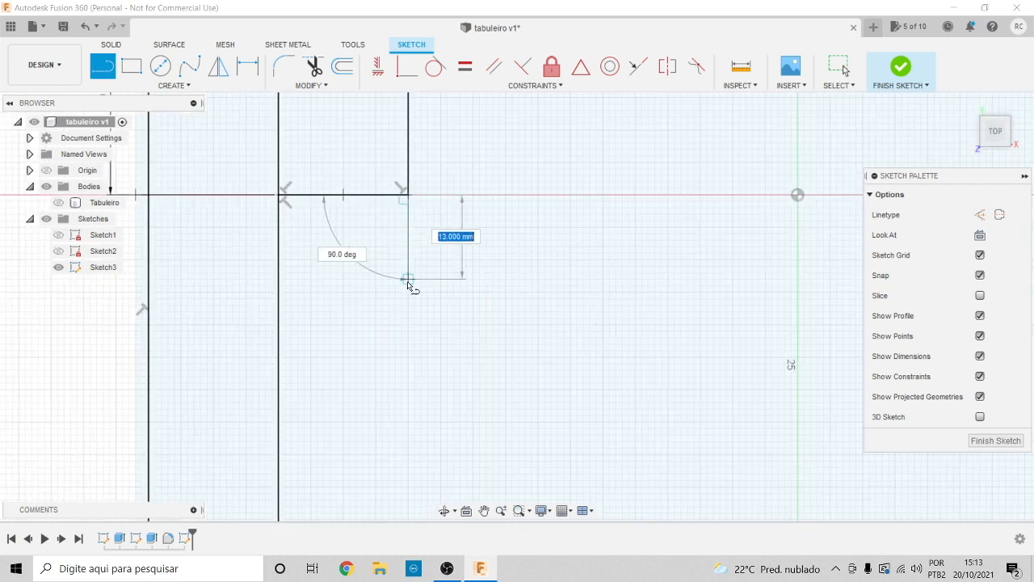
pyautogui.scroll(-3, 411, 279)
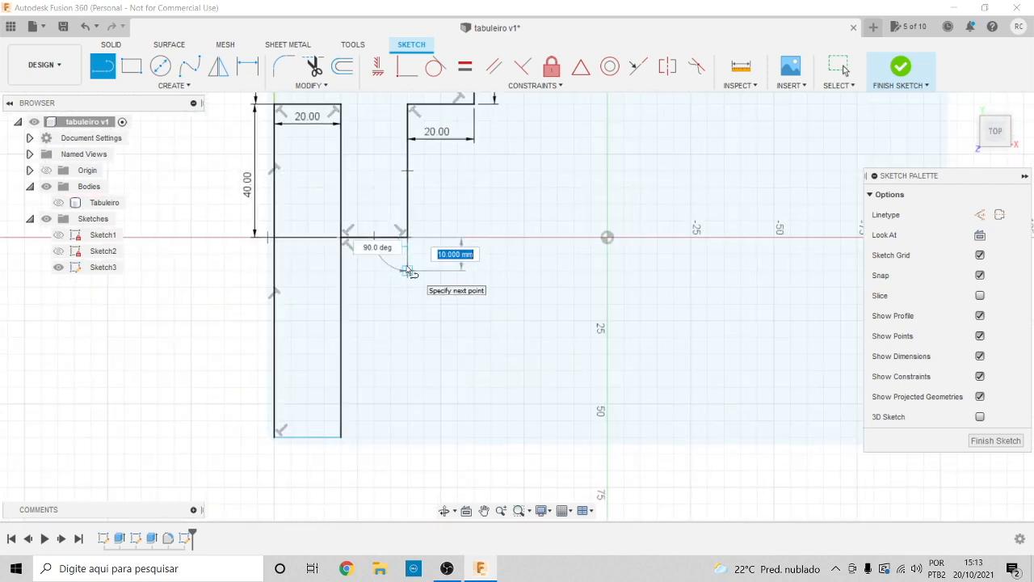
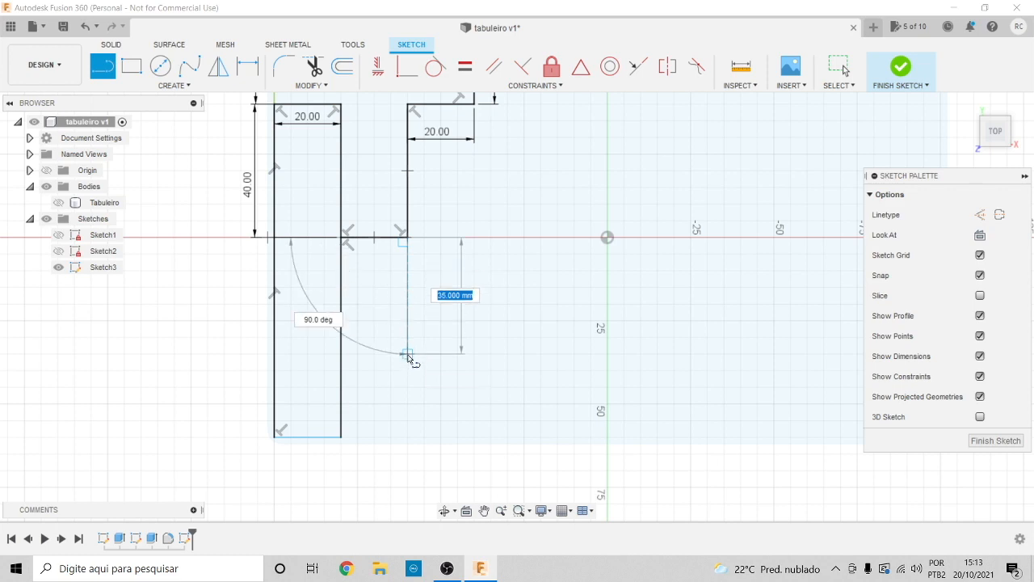
pyautogui.click(408, 304)
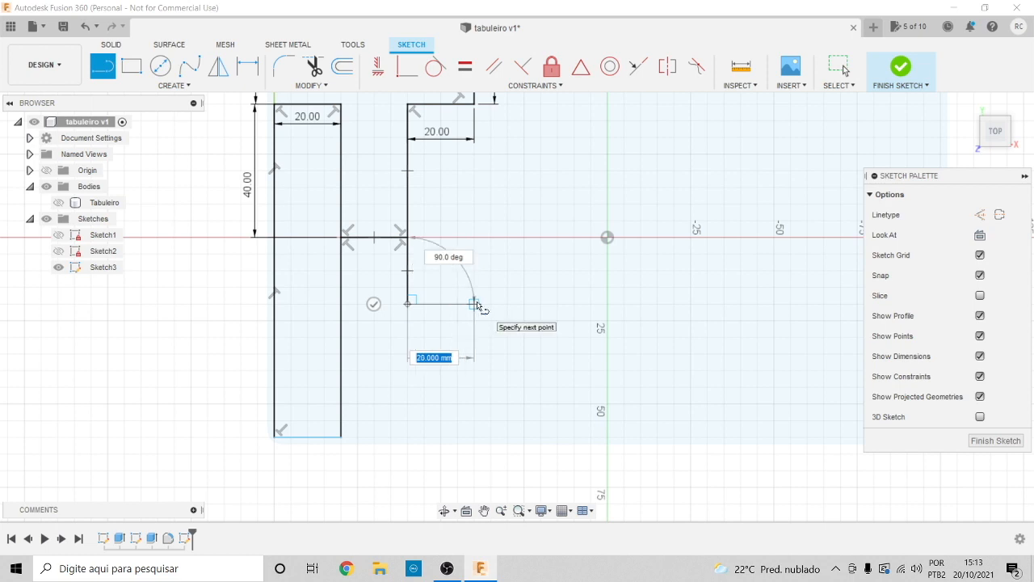
pyautogui.click(476, 305)
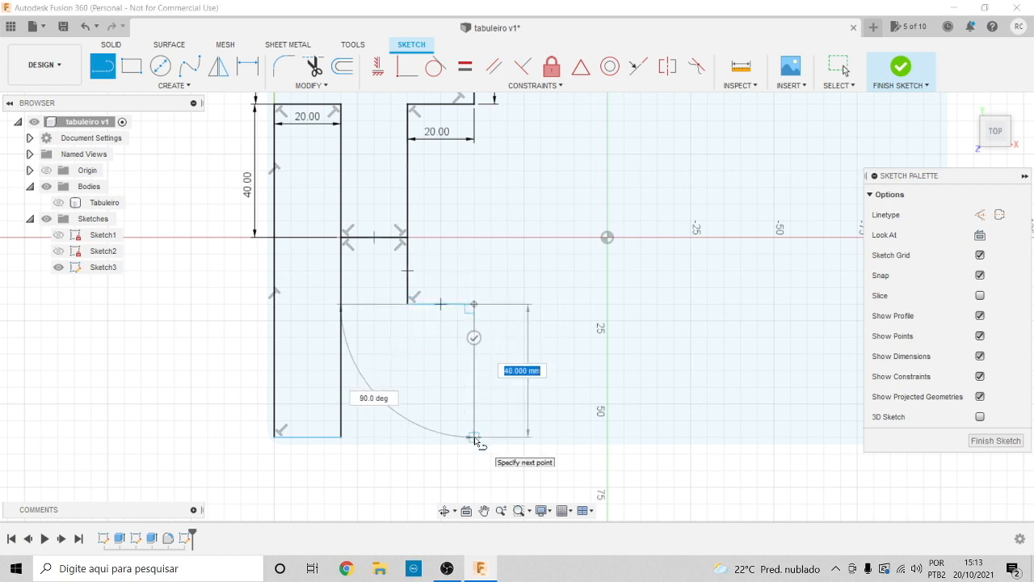
pyautogui.click(475, 437)
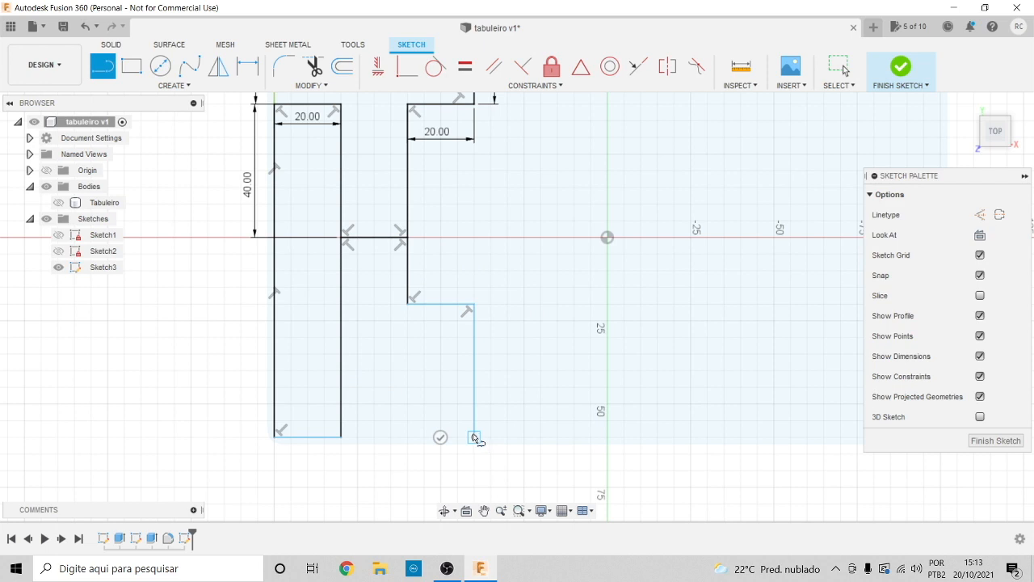
pyautogui.click(342, 437)
pyautogui.scroll(2, 370, 356)
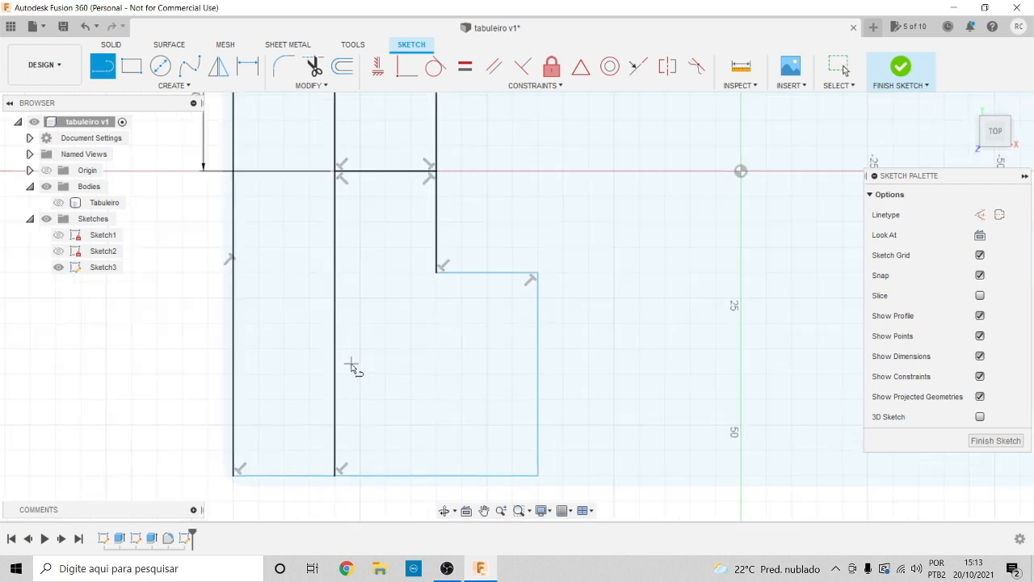
pyautogui.scroll(-5, 358, 368)
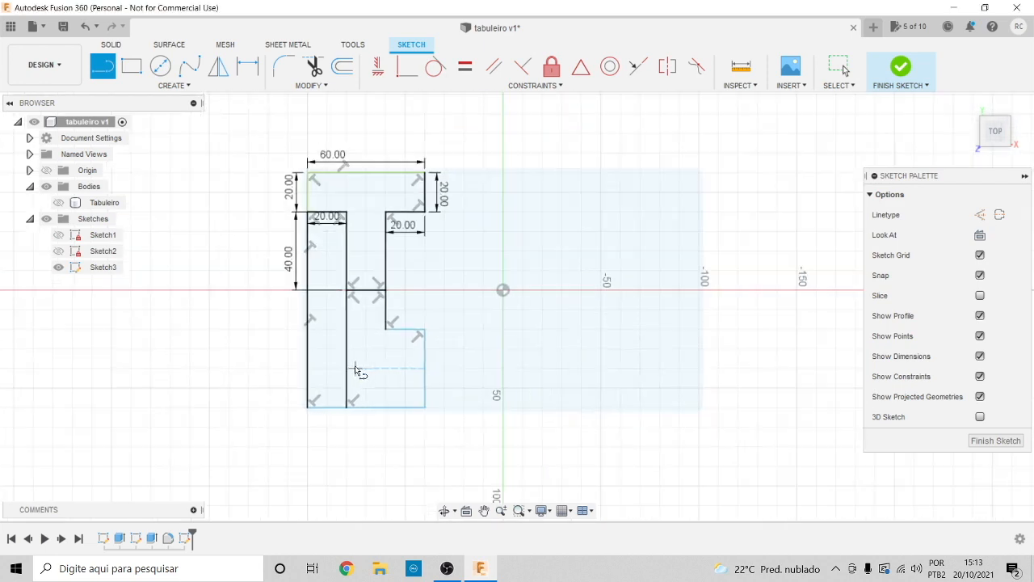
# Sketch the cross's upper arm from the stem's lower-right corner with 20 mm lines going right, up, right and down
pyautogui.click(386, 290)
pyautogui.click(425, 290)
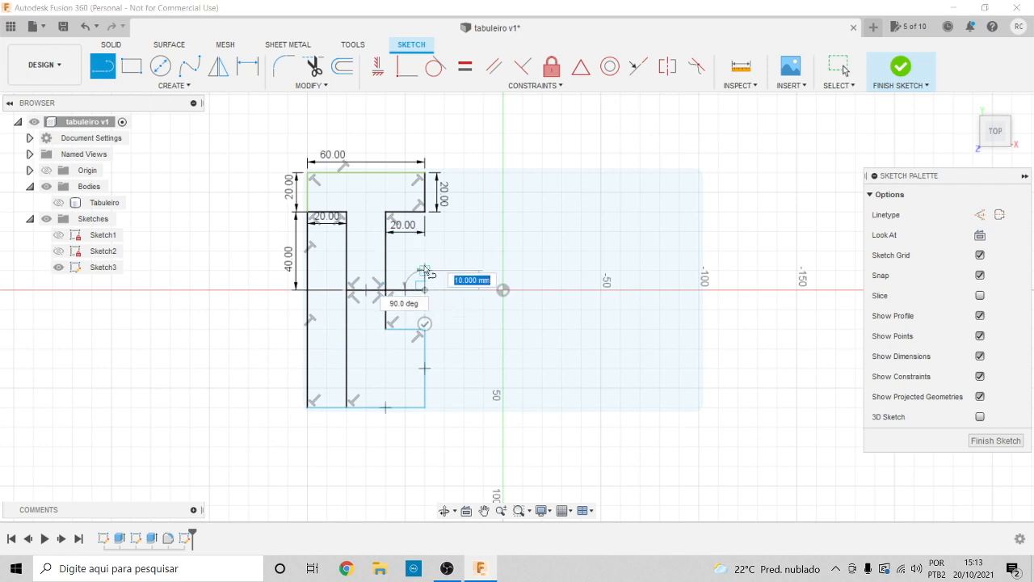
pyautogui.click(425, 252)
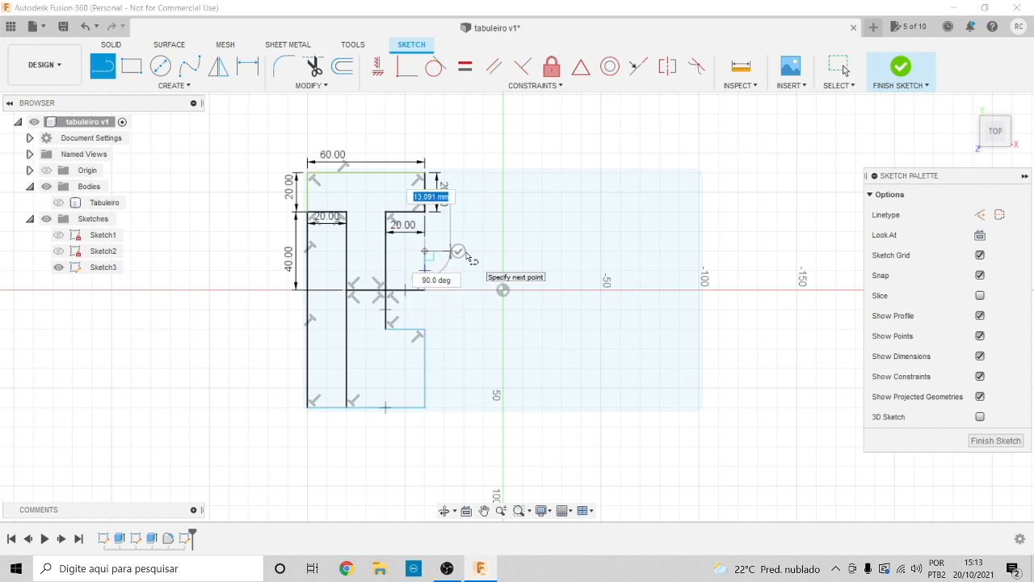
pyautogui.scroll(3, 467, 256)
pyautogui.moveTo(396, 184)
pyautogui.mouseDown()
pyautogui.moveTo(468, 185)
pyautogui.moveTo(470, 257)
pyautogui.mouseUp()
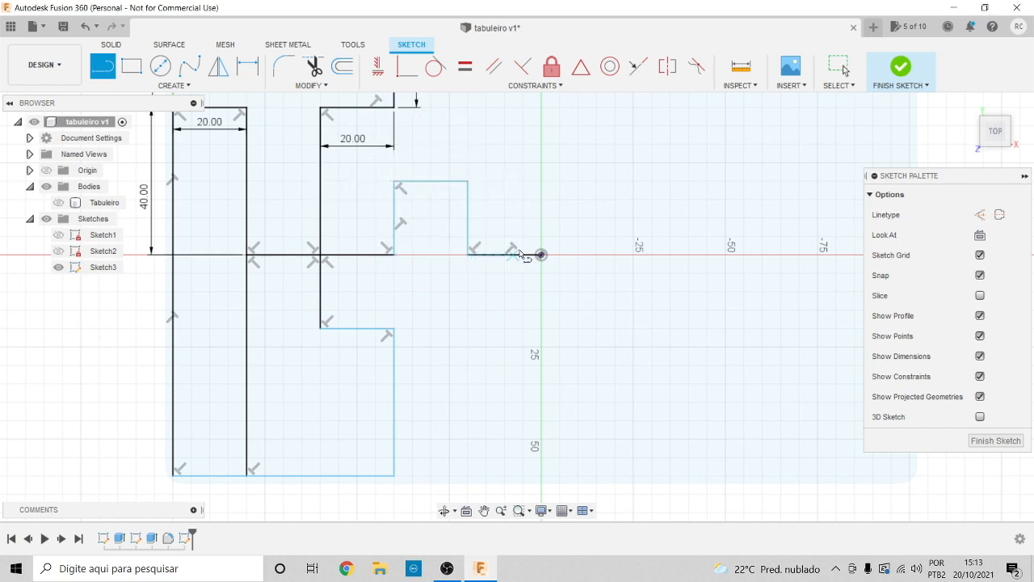
# Close the cross with 20 mm lines going right, down, left, down and left to the stepped piece's edge
pyautogui.moveTo(541, 257); pyautogui.dragTo(473, 339)
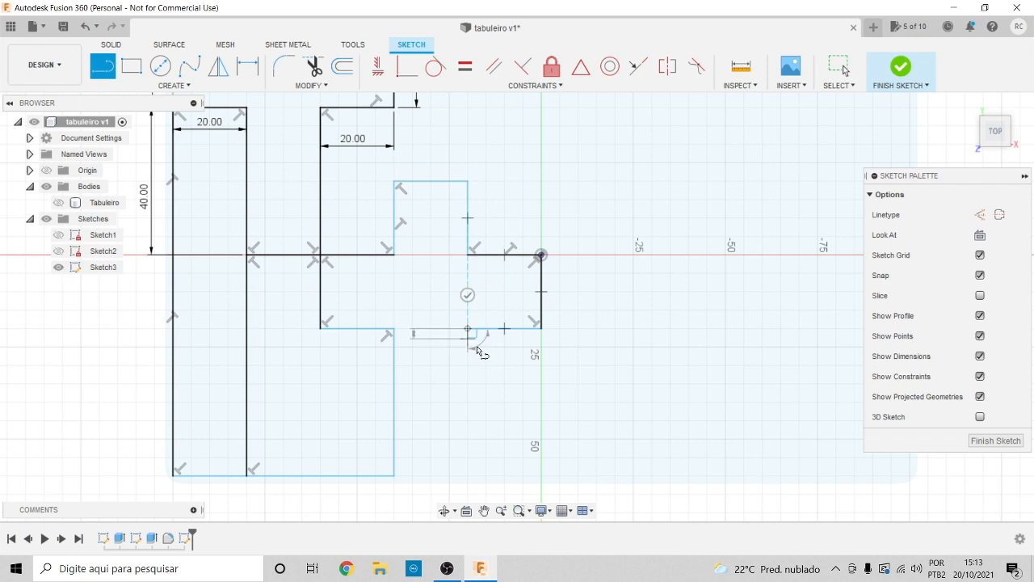
pyautogui.click(467, 402)
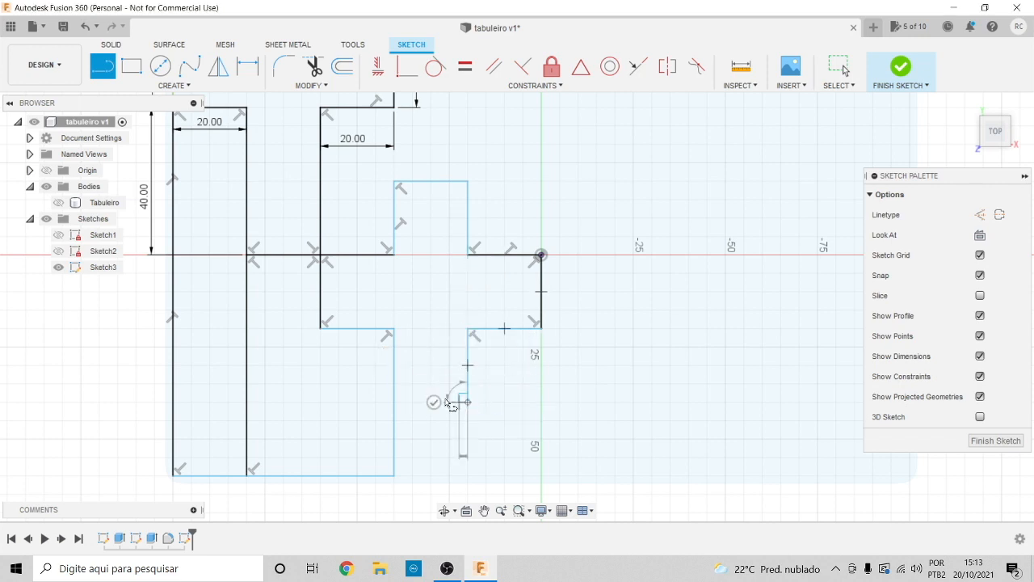
pyautogui.click(396, 401)
pyautogui.scroll(3, 348, 278)
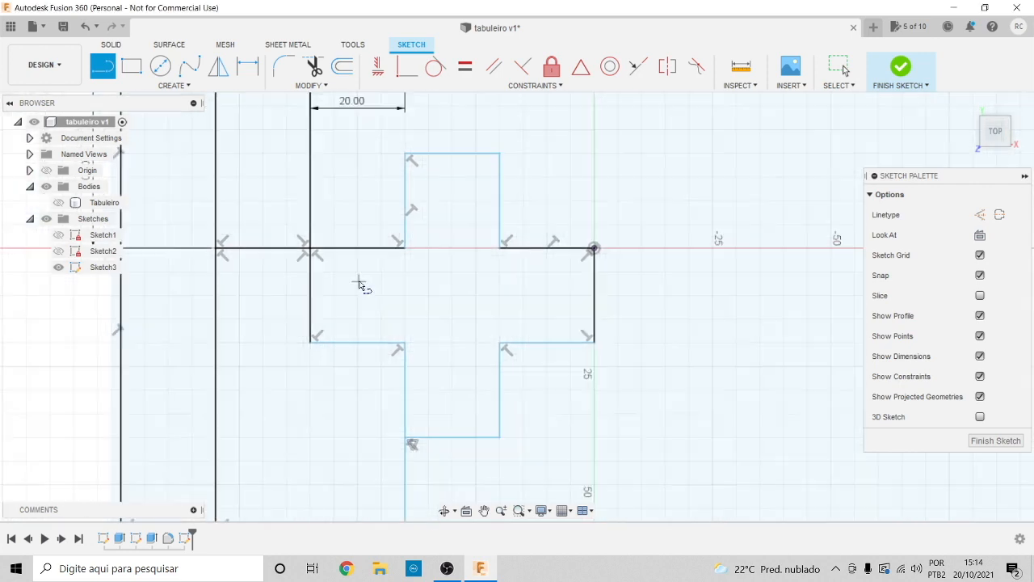
pyautogui.scroll(-4, 358, 284)
pyautogui.press('Escape')
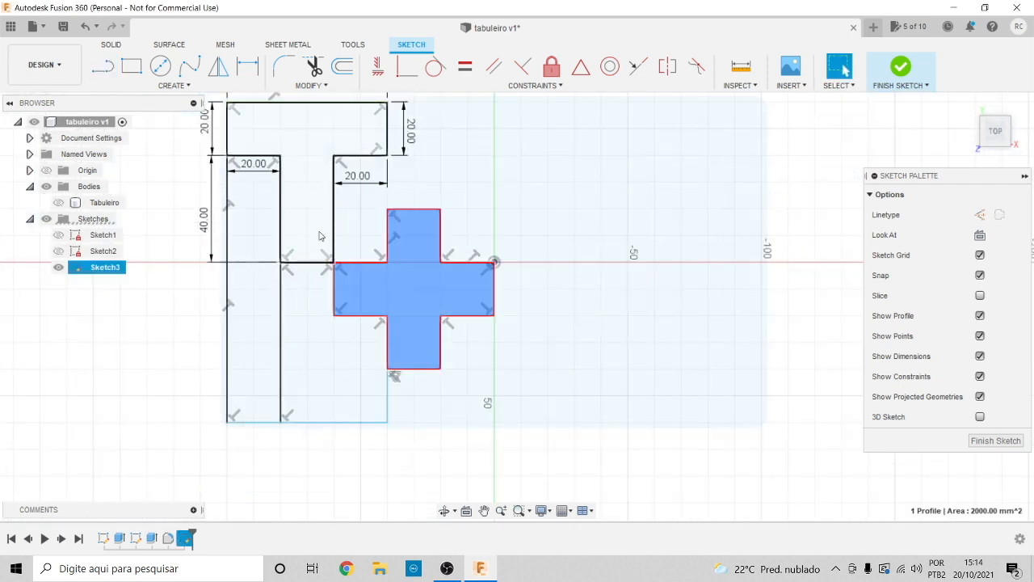
# Select the tall strip and the cross profiles in turn to check that each outline is closed
pyautogui.click(258, 234)
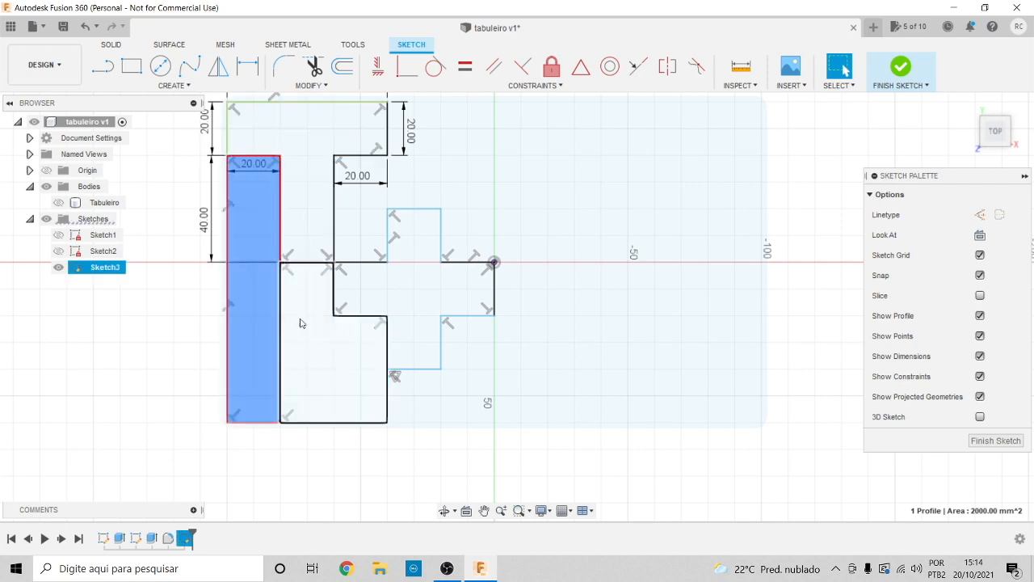
pyautogui.click(421, 294)
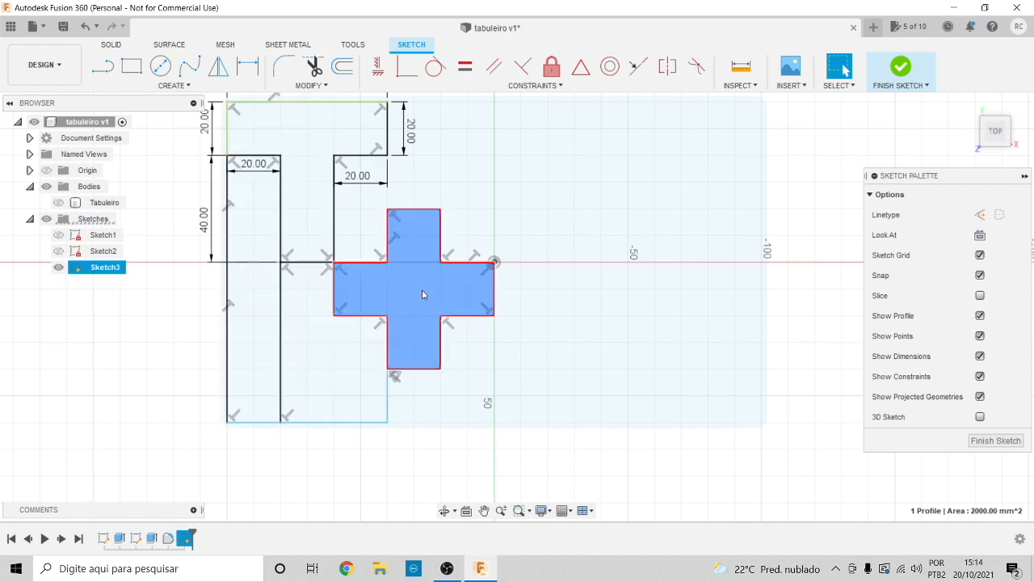
pyautogui.click(423, 456)
pyautogui.scroll(1, 397, 372)
pyautogui.scroll(-3, 372, 384)
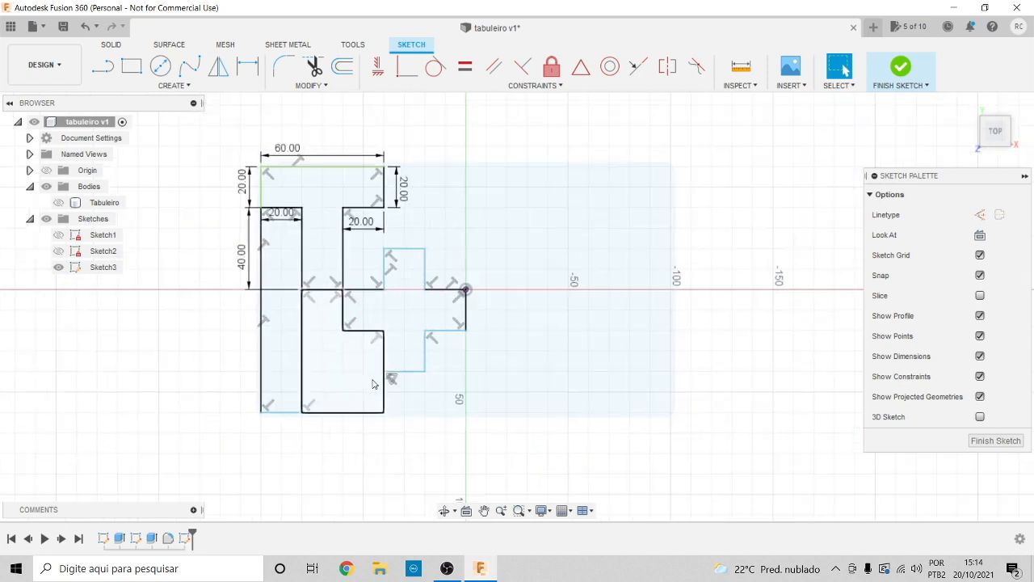
# Sketch a line 20 mm down from the lower corner of the cross's right arm, continuing 40 mm to the right
pyautogui.press('l')
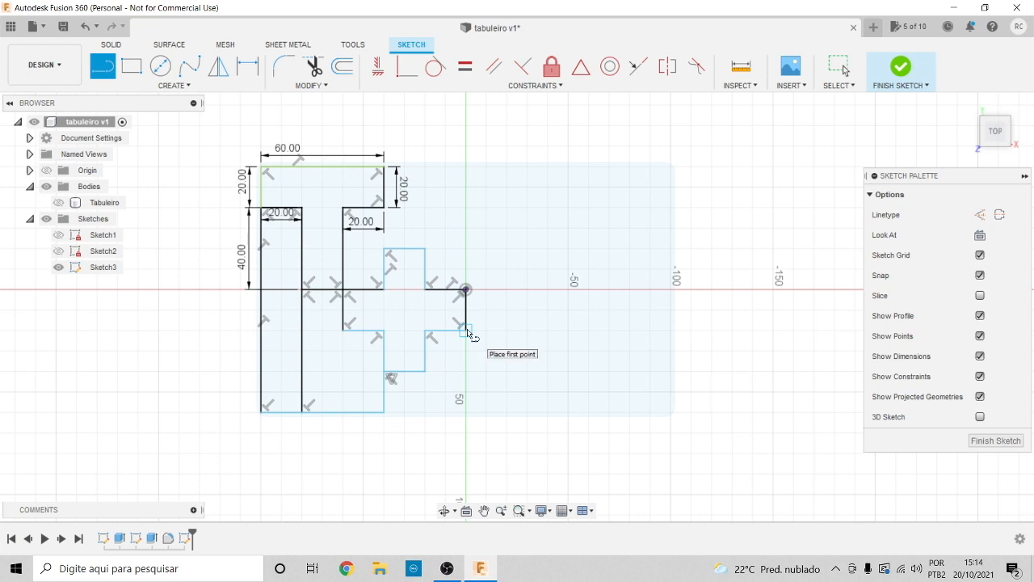
pyautogui.click(466, 332)
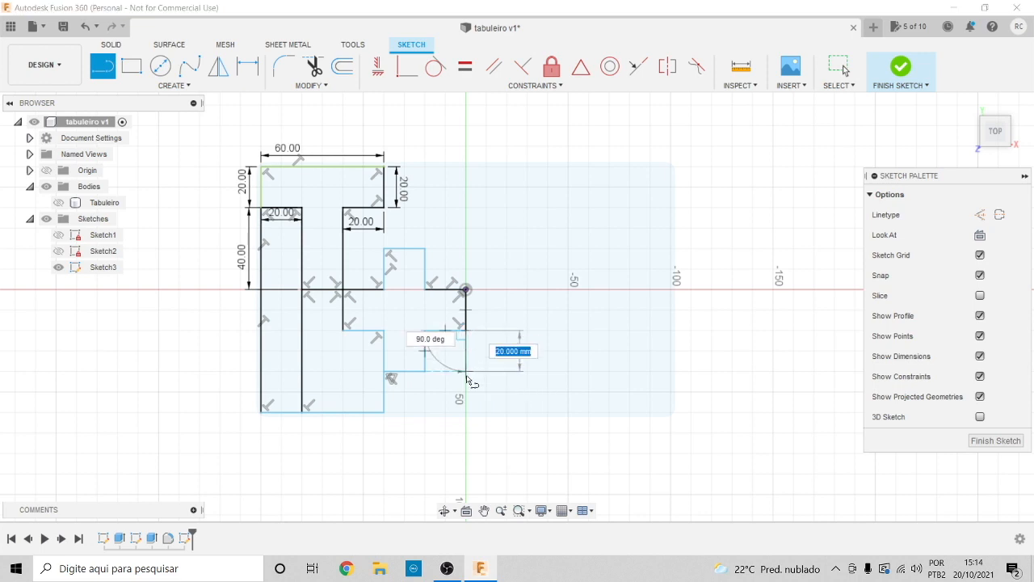
pyautogui.click(467, 377)
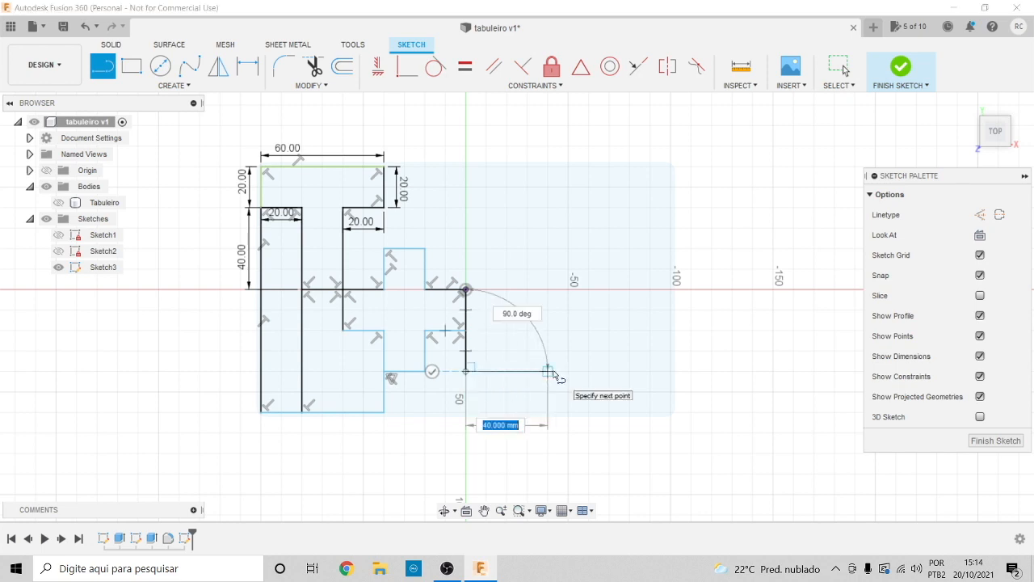
pyautogui.click(555, 375)
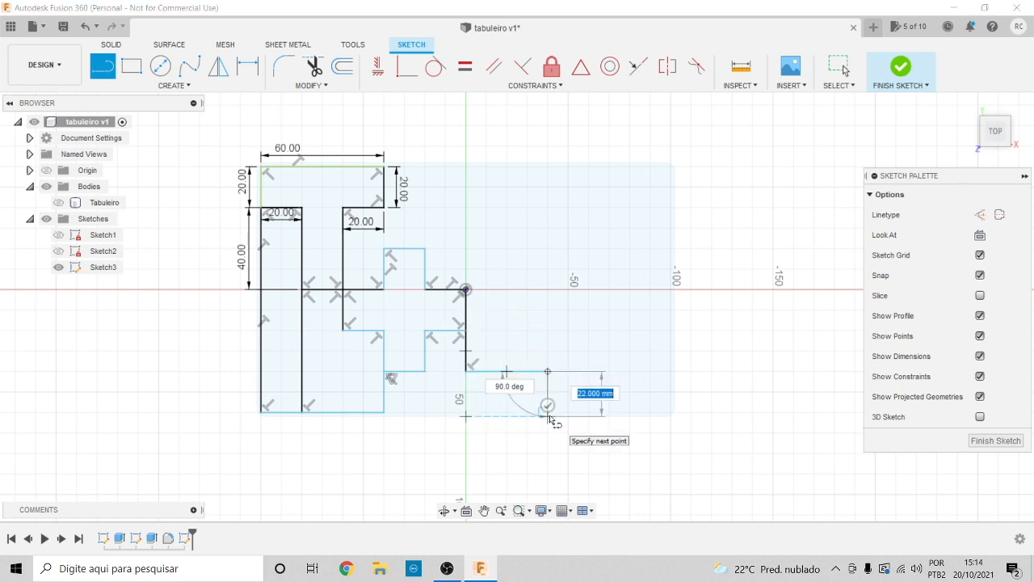
pyautogui.click(548, 415)
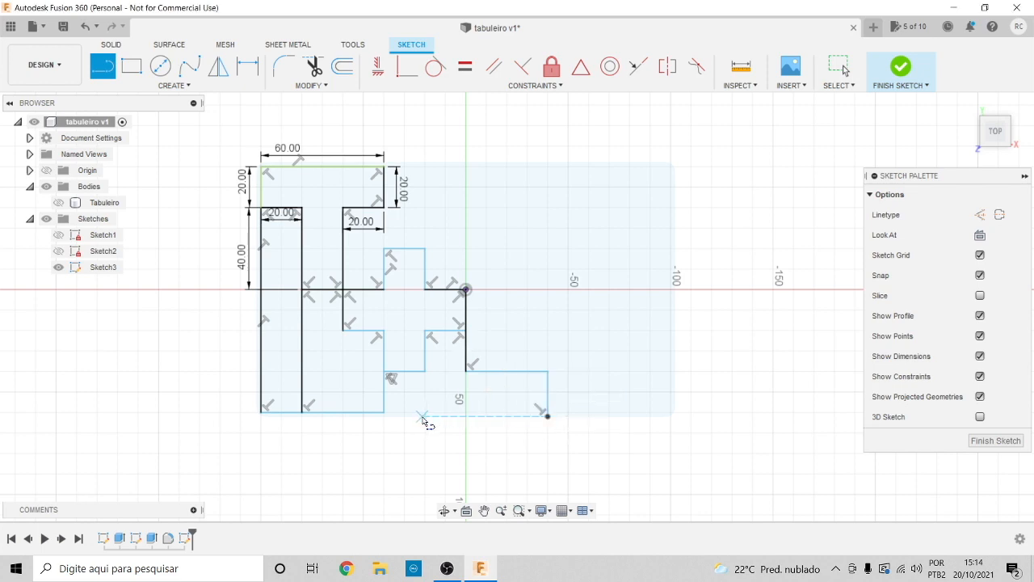
pyautogui.press('Escape')
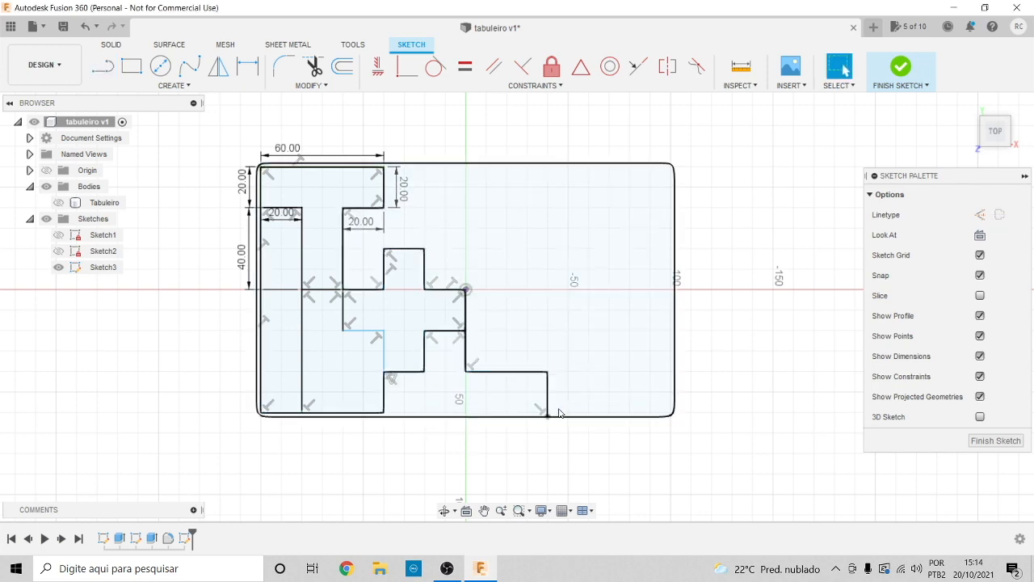
pyautogui.click(549, 411)
pyautogui.press('Delete')
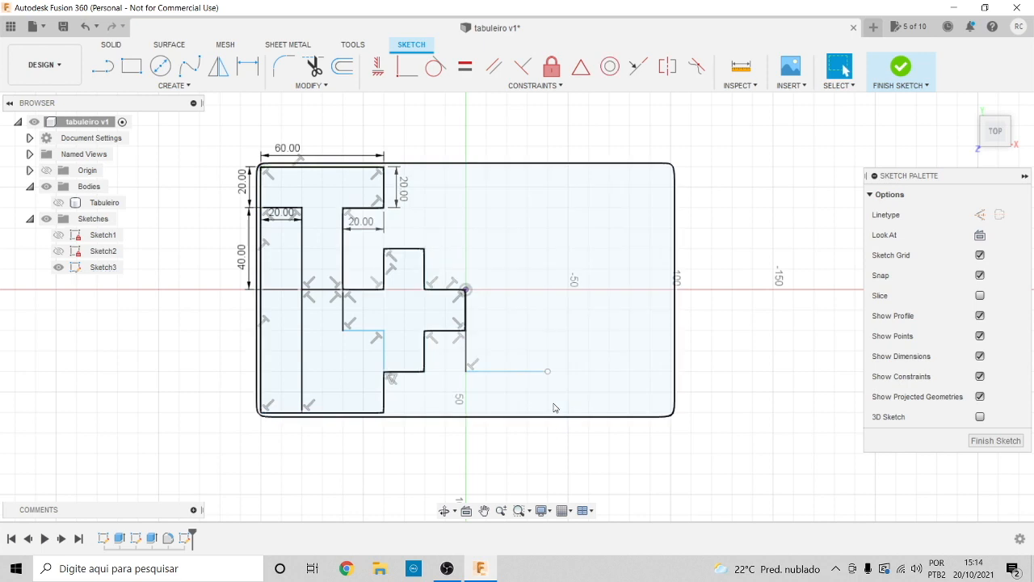
# Close the piece below the cross with a line 20 mm down and one back left to the stepped piece's lower-right corner
pyautogui.click(105, 71)
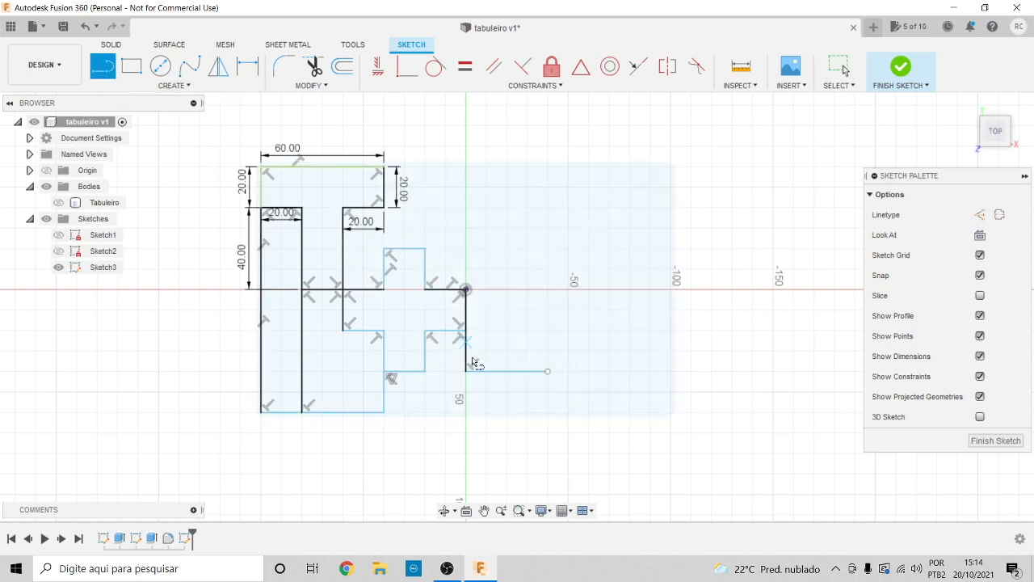
pyautogui.scroll(3, 542, 444)
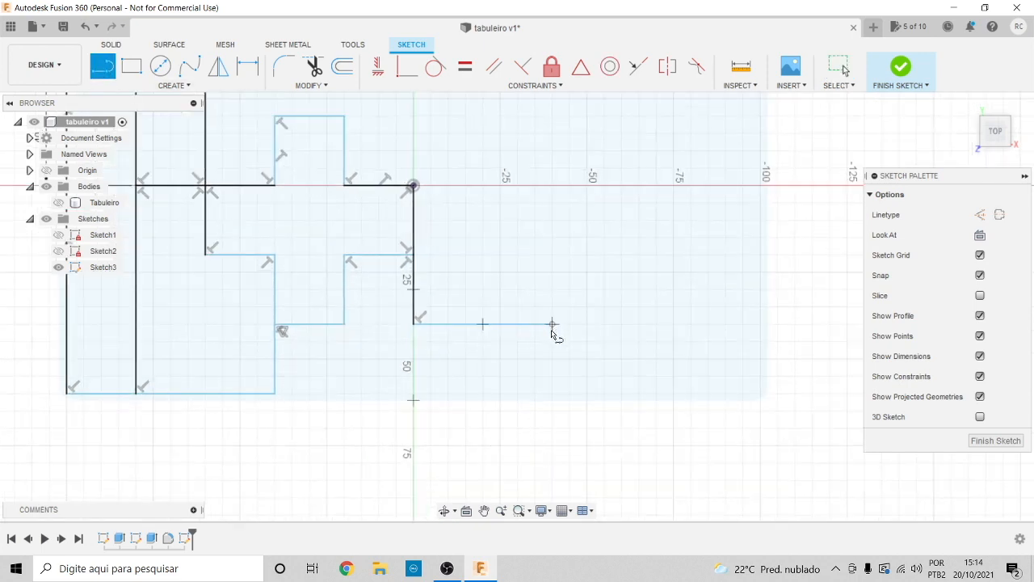
pyautogui.click(552, 324)
pyautogui.click(551, 393)
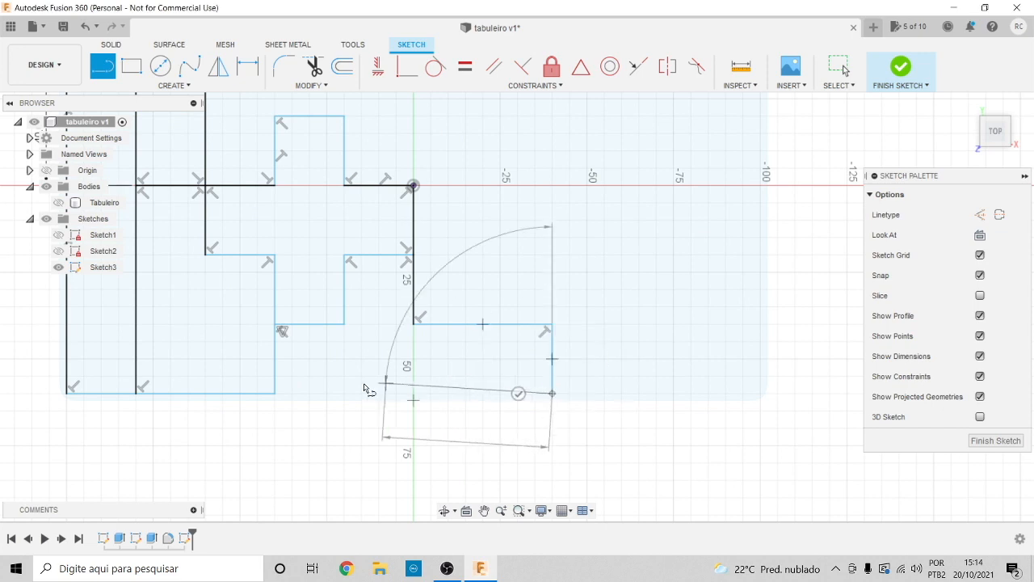
pyautogui.click(291, 394)
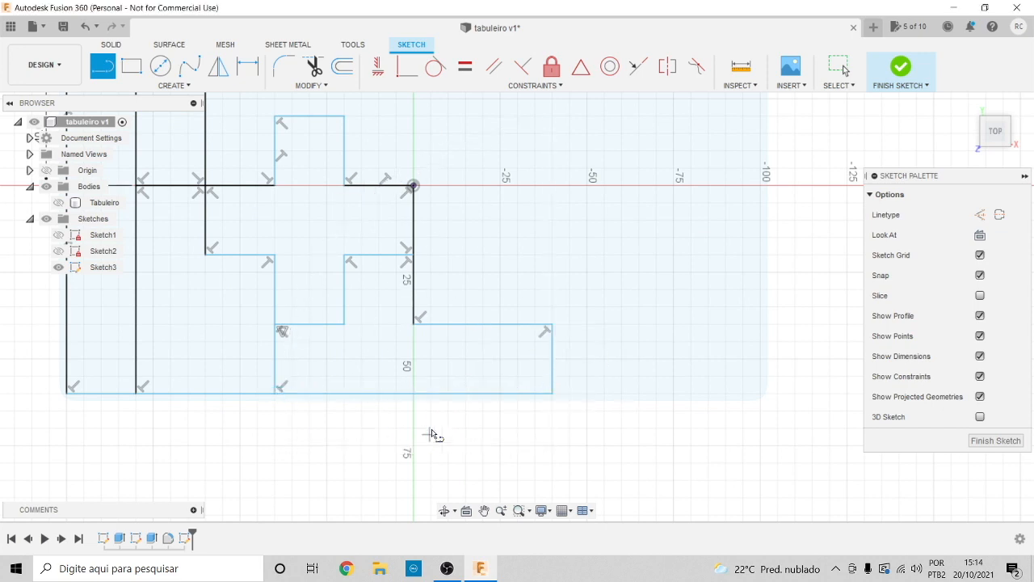
pyautogui.press('Escape')
pyautogui.click(382, 340)
pyautogui.scroll(4, 389, 330)
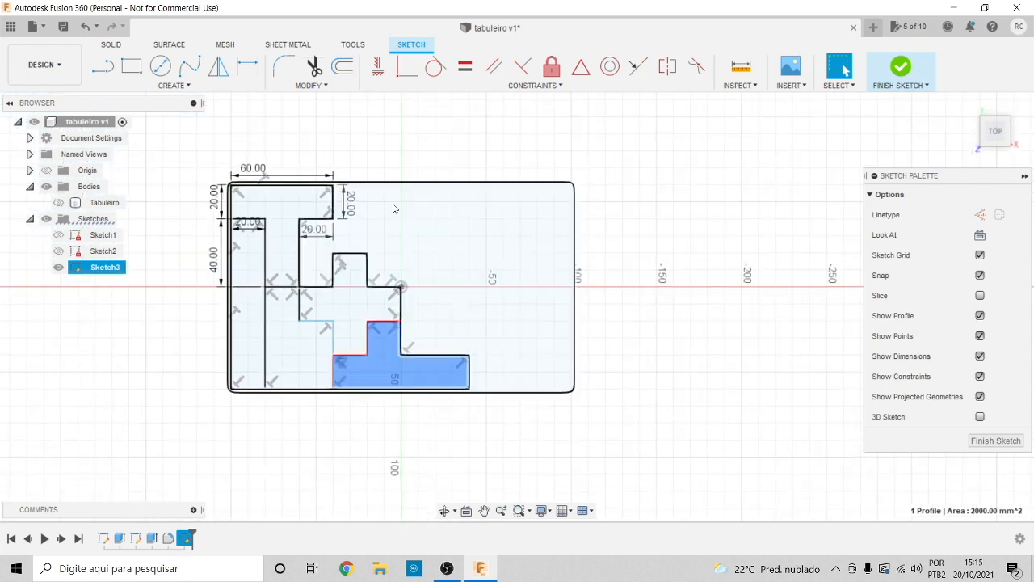
# Sketch a zigzag from the crossbar's upper-right corner: 40 mm right, 20 mm down, 20 mm left, and 20 mm down to the cross's upper arm
pyautogui.press('l')
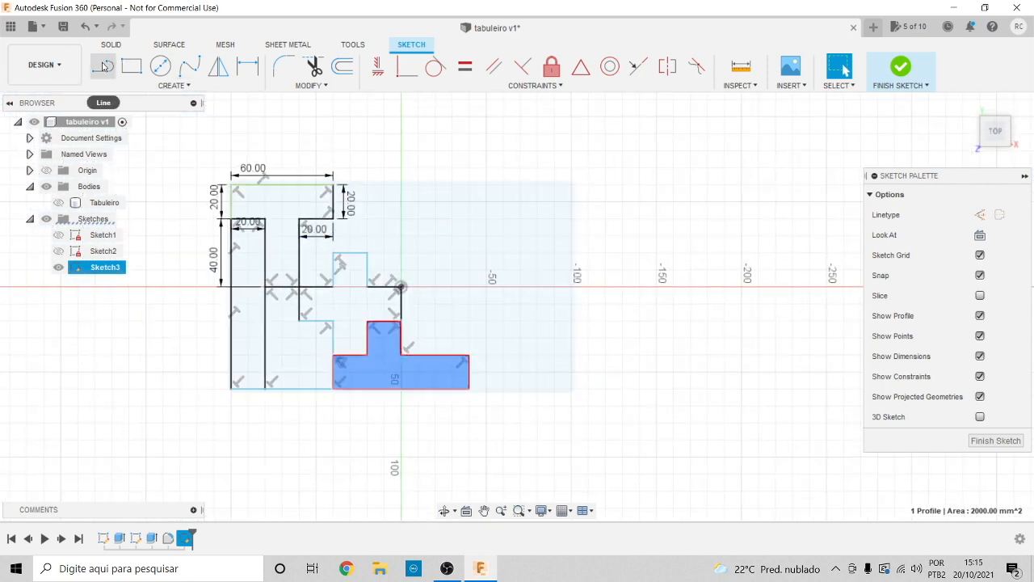
pyautogui.scroll(-3, 295, 178)
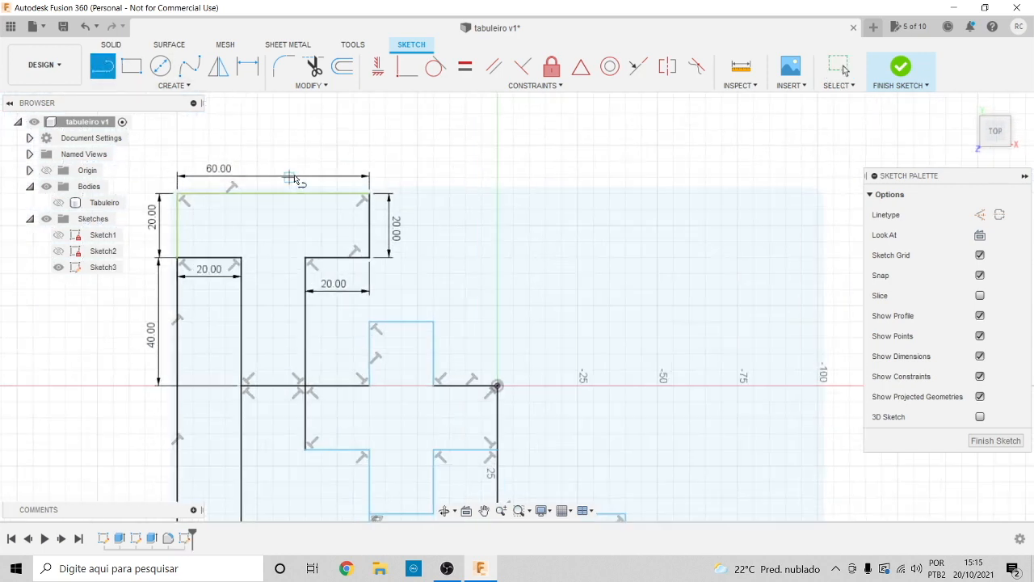
pyautogui.click(369, 193)
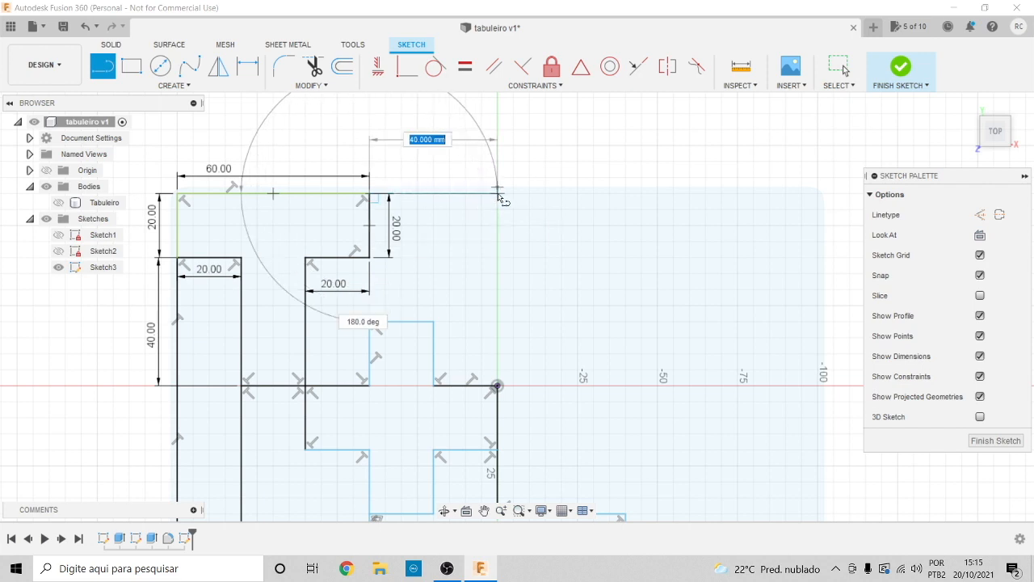
pyautogui.click(497, 192)
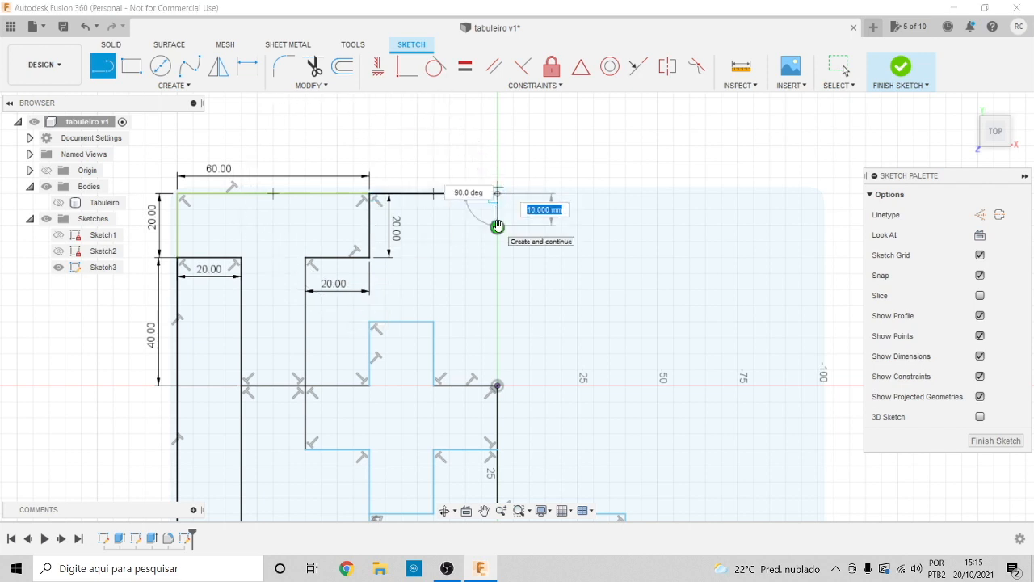
pyautogui.click(498, 257)
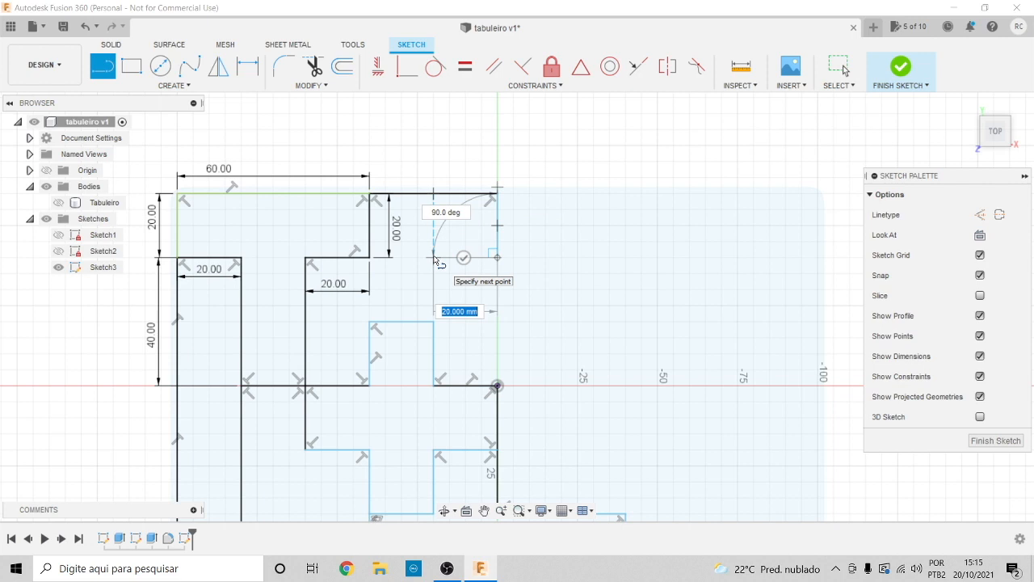
pyautogui.click(434, 257)
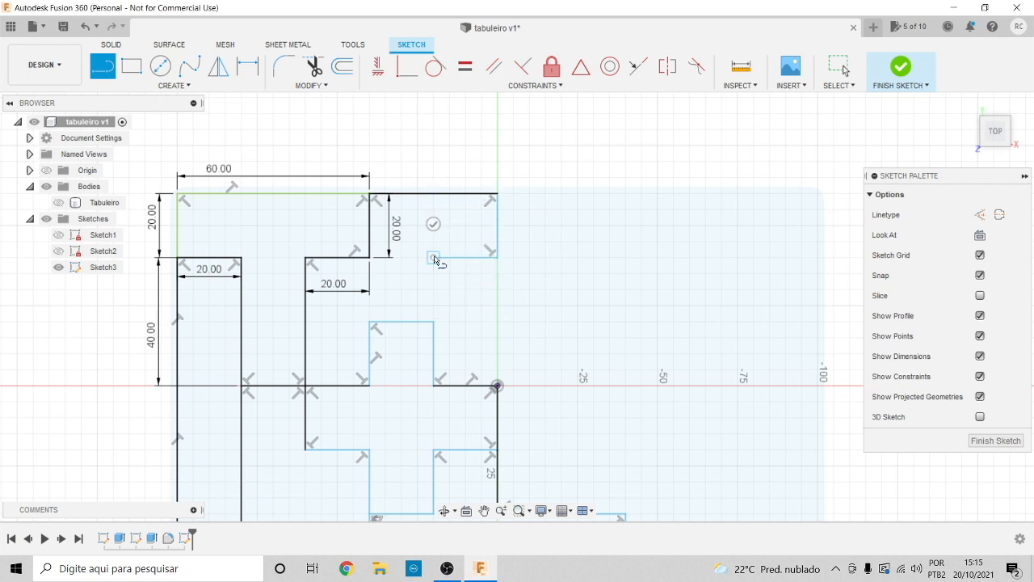
pyautogui.click(436, 322)
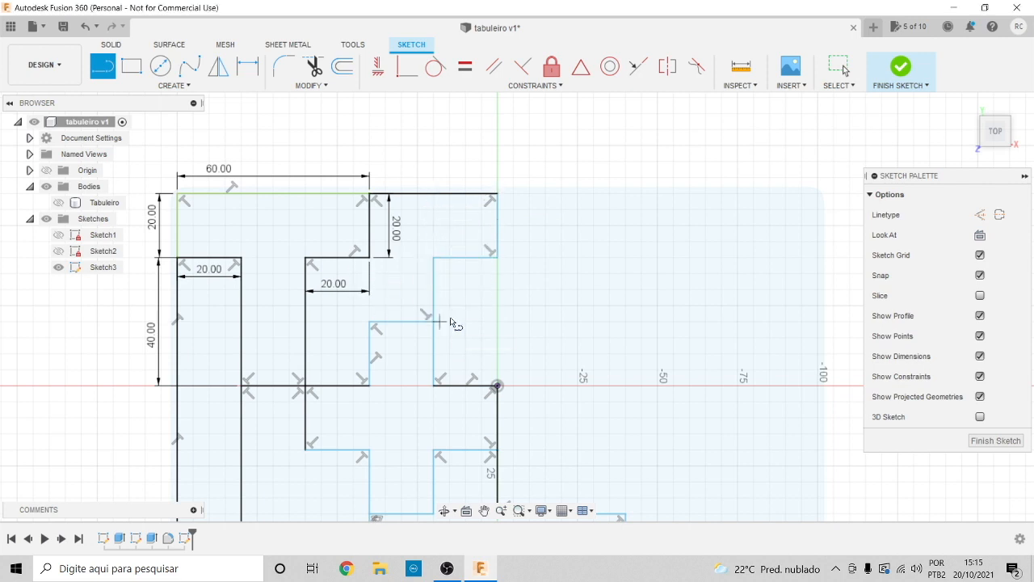
pyautogui.press('Escape')
pyautogui.click(409, 269)
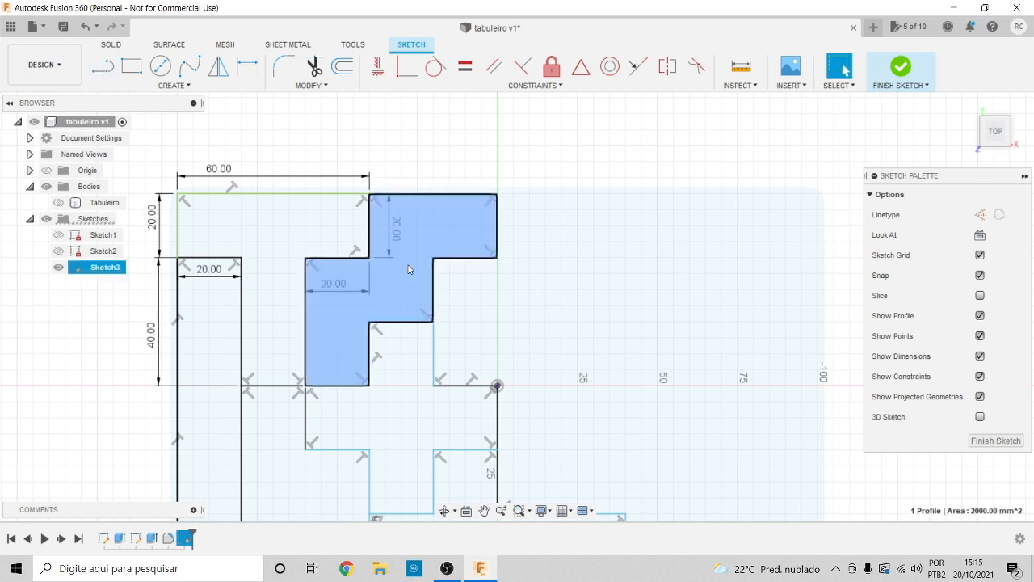
# Sketch an L-shaped piece from the cross's right-arm lower corner: 60 mm right, 20 mm up, 20 mm right, 40 mm down, 40 mm left
pyautogui.scroll(-3, 409, 269)
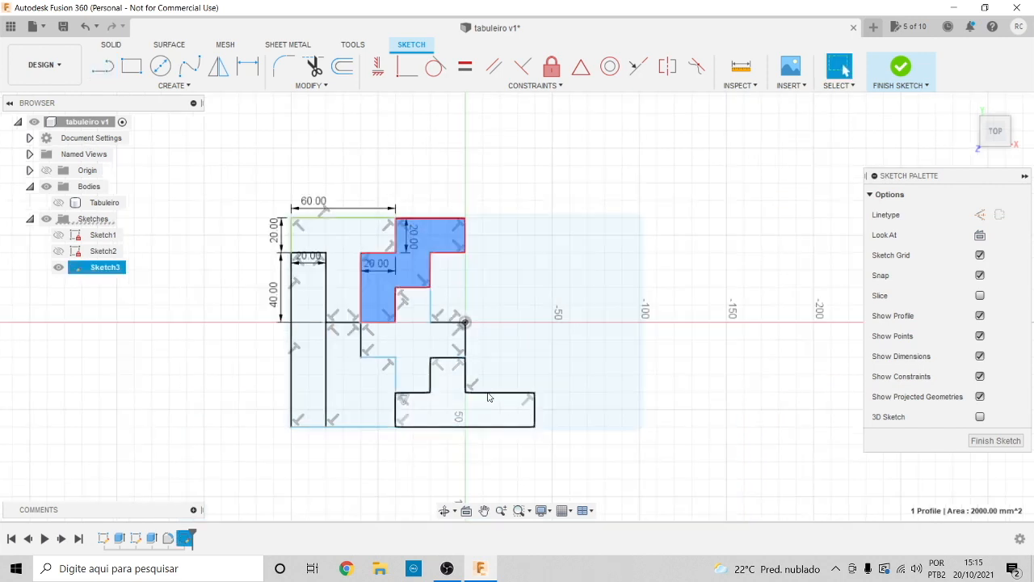
pyautogui.press('l')
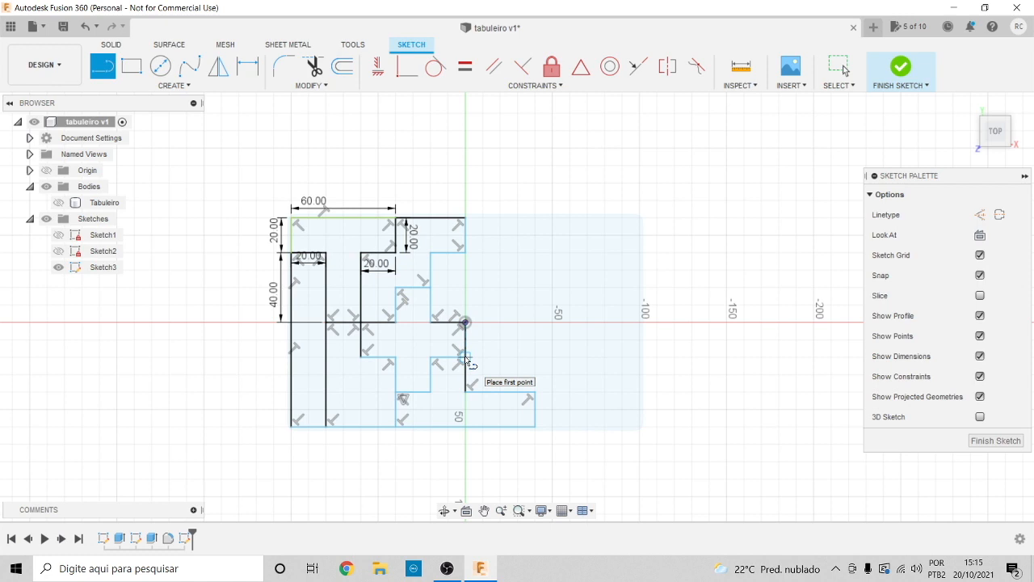
pyautogui.click(467, 356)
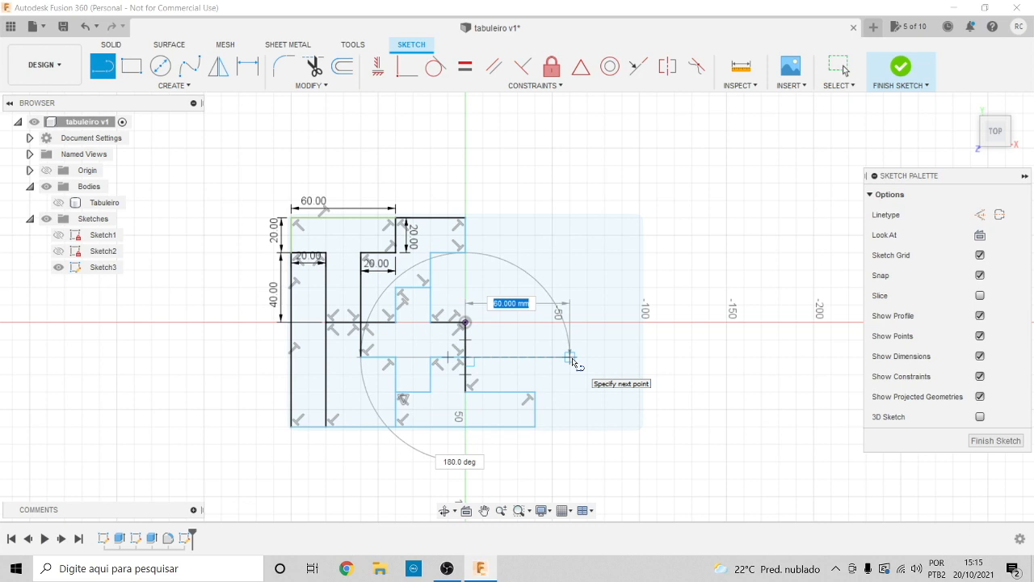
pyautogui.click(571, 357)
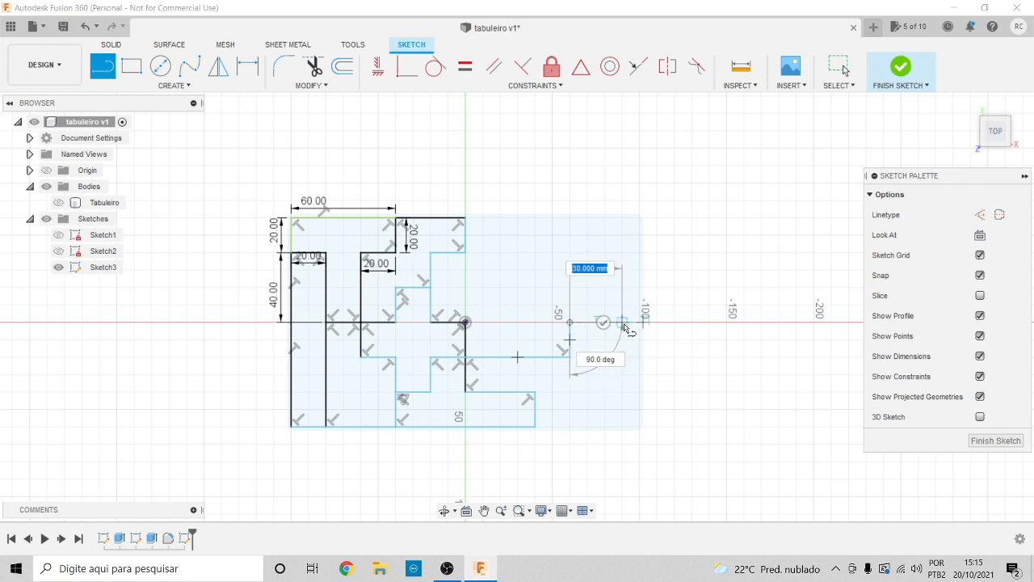
pyautogui.scroll(2, 595, 325)
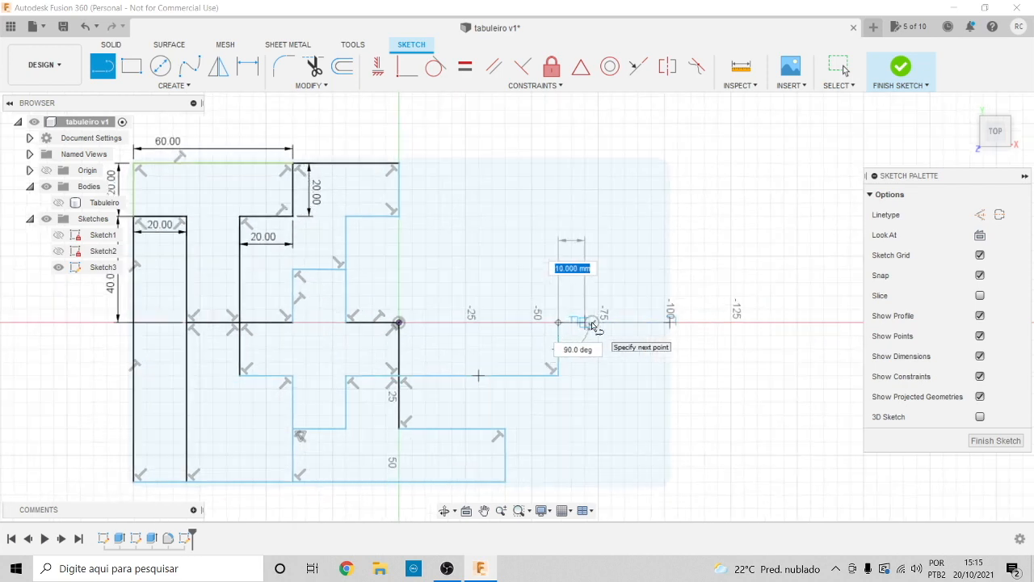
pyautogui.scroll(2, 591, 325)
pyautogui.click(616, 324)
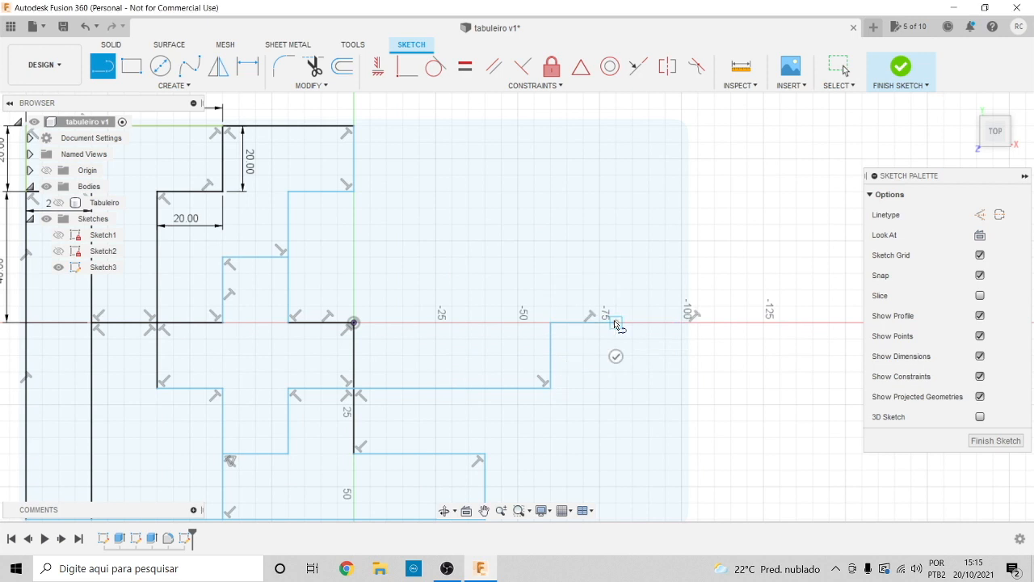
pyautogui.scroll(2, 616, 324)
pyautogui.scroll(-3, 617, 325)
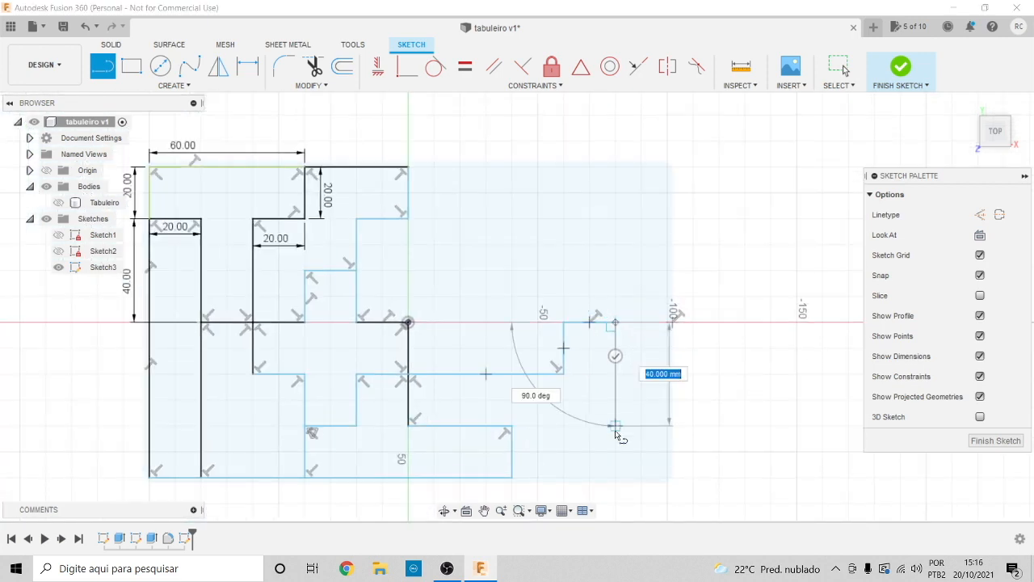
pyautogui.click(616, 425)
pyautogui.click(512, 425)
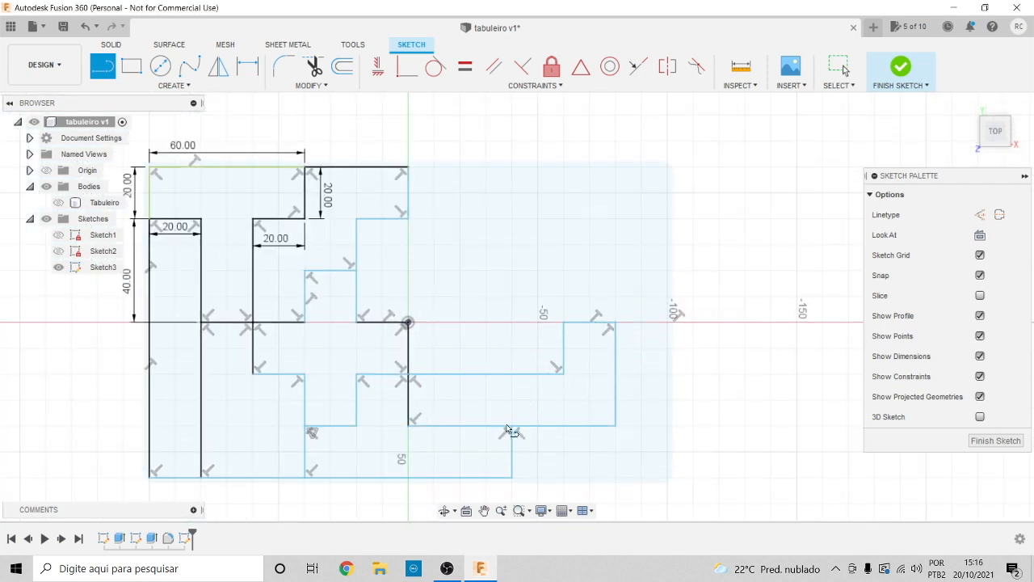
pyautogui.scroll(-3, 509, 311)
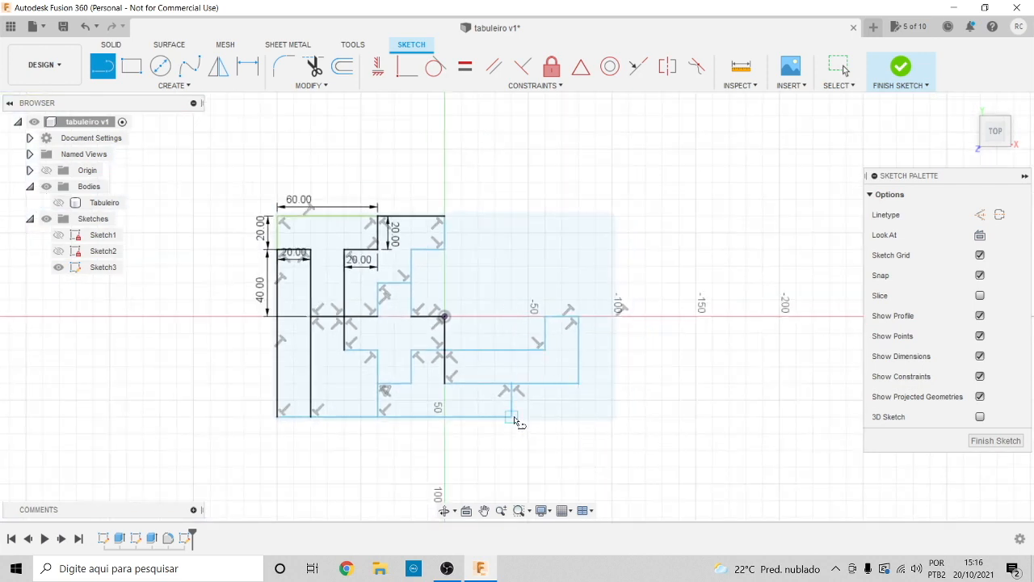
pyautogui.click(513, 418)
pyautogui.scroll(3, 613, 421)
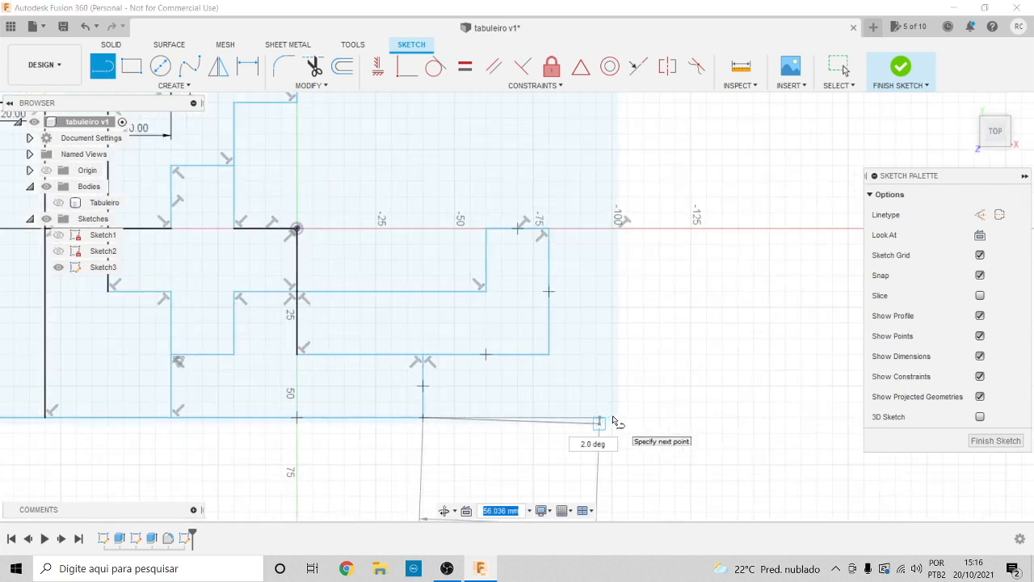
pyautogui.click(615, 418)
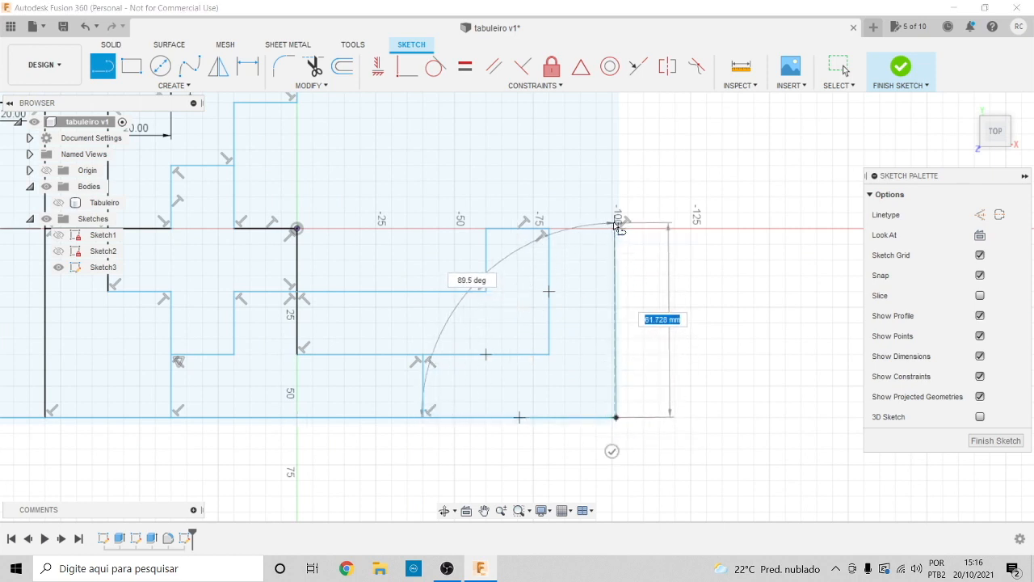
pyautogui.press('Escape')
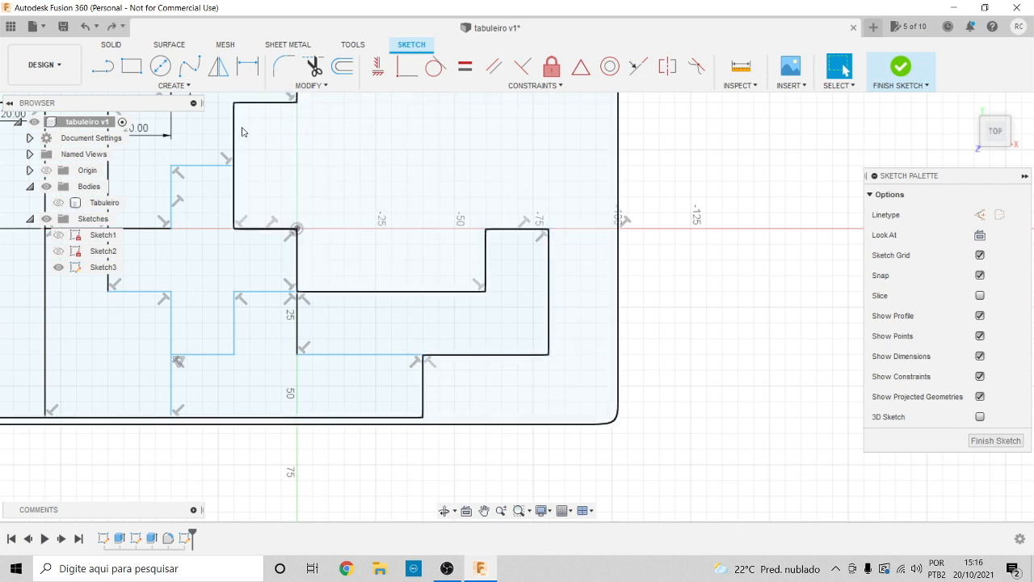
pyautogui.hotkey('ctrl', 'z')
# Sketch the lower-right L piece from the bottom piece's lower-right corner: 60 mm right, 60 mm up and 20 mm left to the neighbouring piece
pyautogui.click(103, 67)
pyautogui.scroll(3, 533, 404)
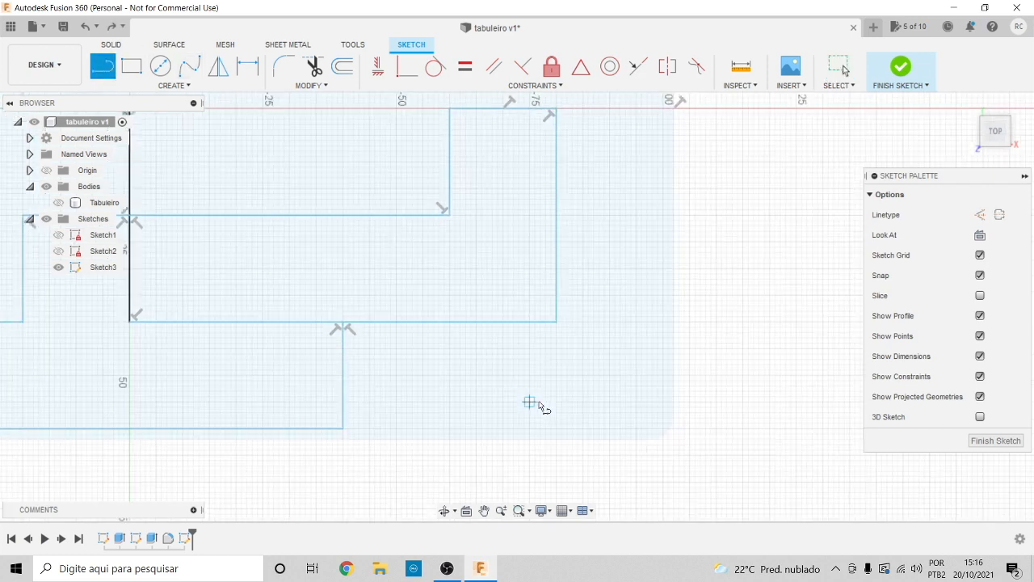
pyautogui.click(321, 432)
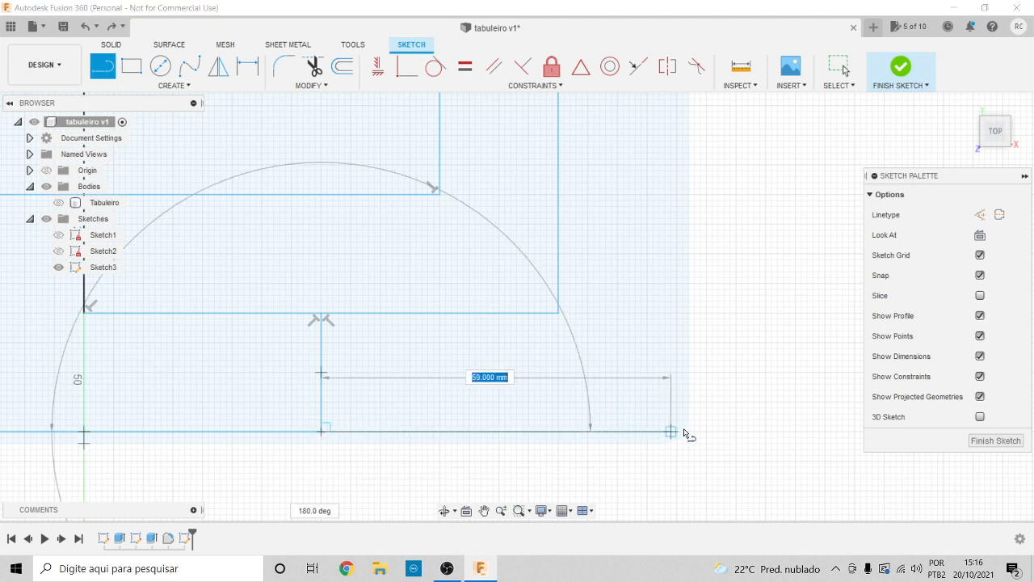
pyautogui.click(677, 432)
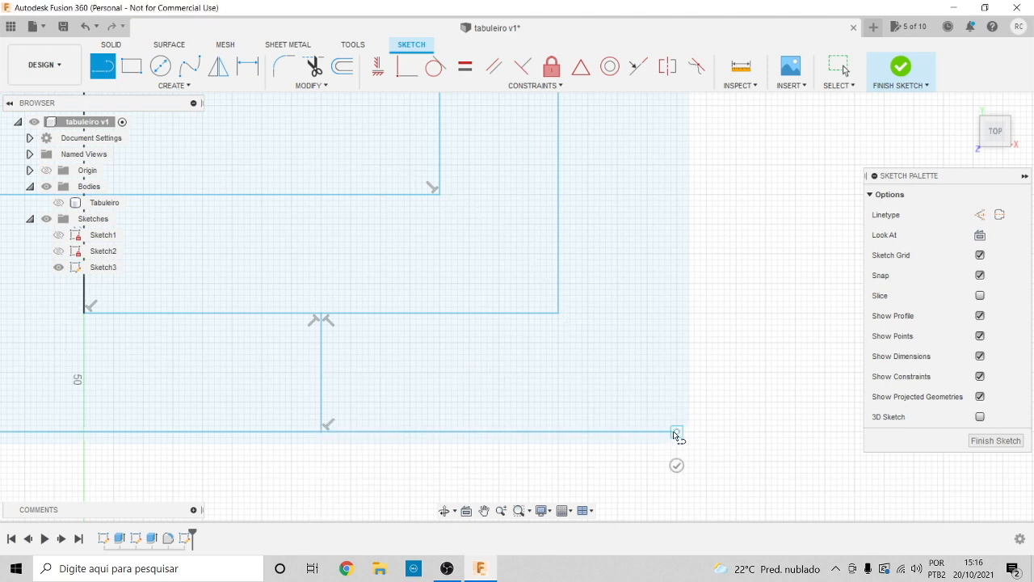
pyautogui.scroll(1, 674, 435)
pyautogui.scroll(-2, 670, 434)
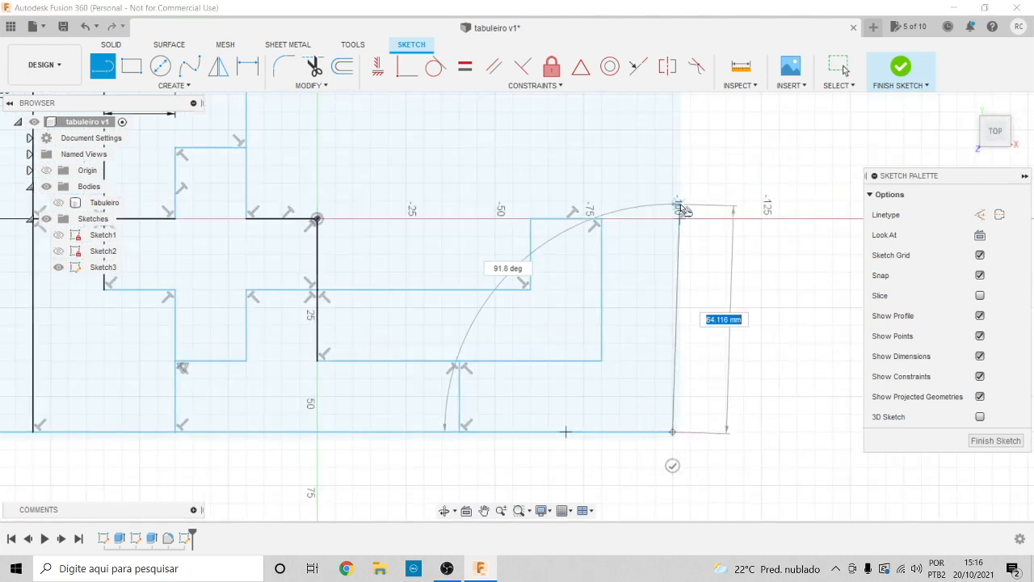
pyautogui.click(671, 218)
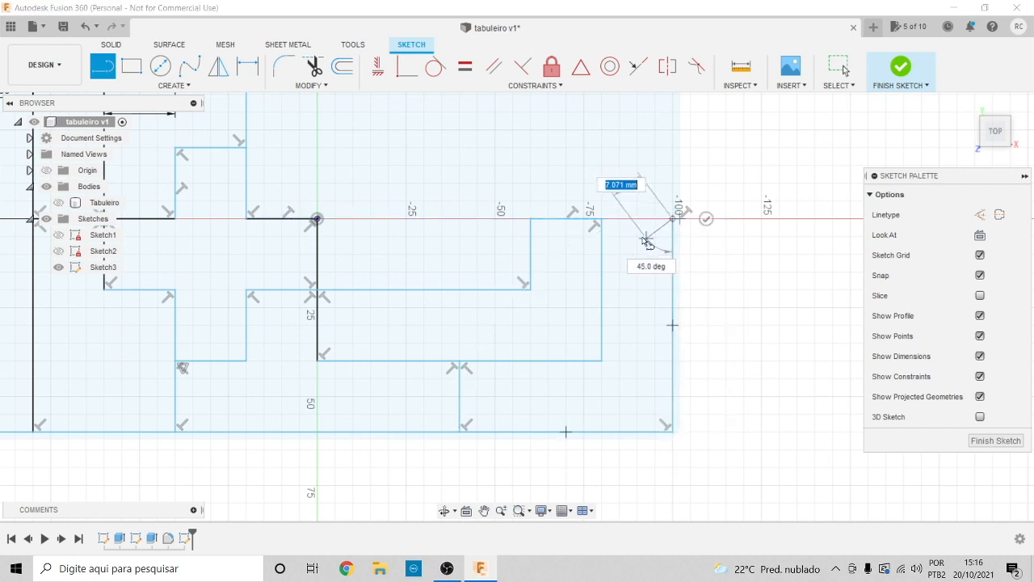
pyautogui.click(602, 222)
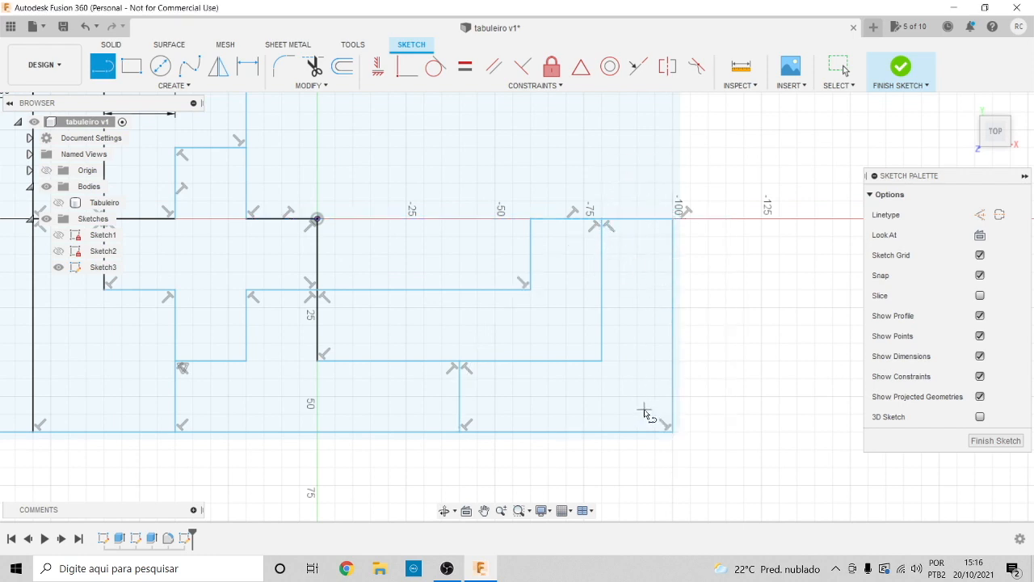
pyautogui.press('Escape')
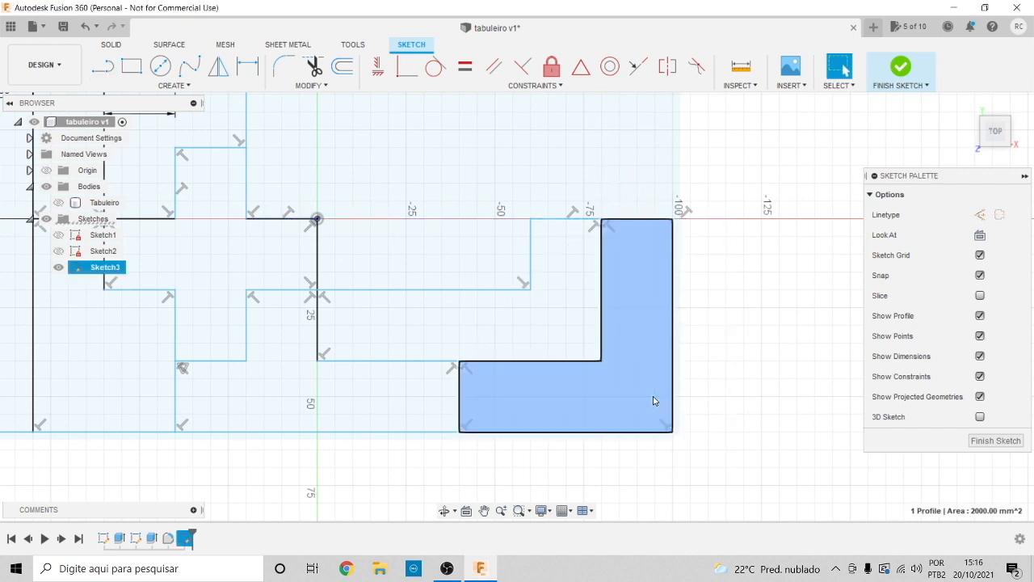
pyautogui.click(489, 328)
pyautogui.scroll(2, 533, 408)
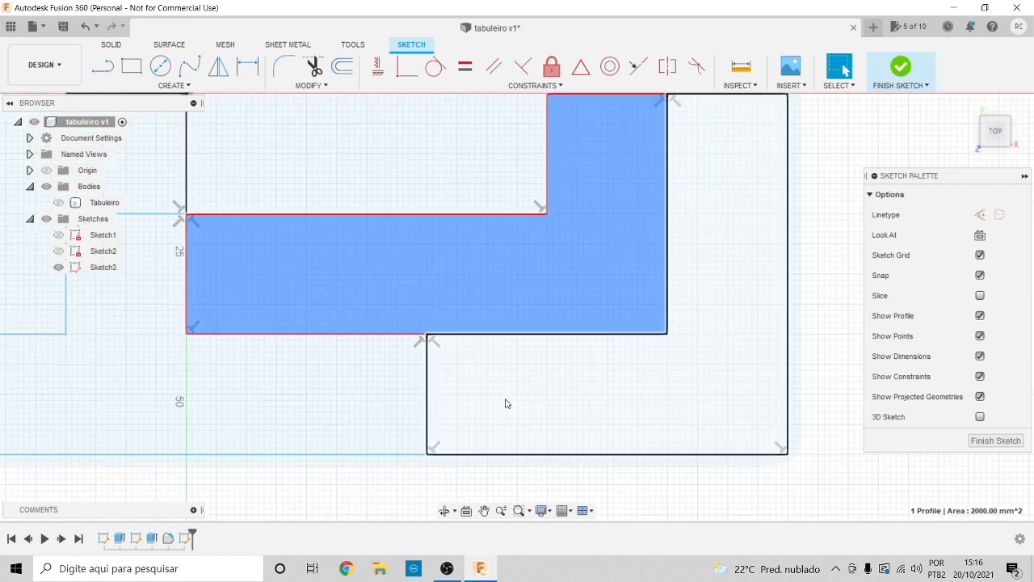
# Sketch a branching piece from the cross's upper-arm right corner: 40 mm right, 20 mm up, 20 mm right, 40 mm down, 20 mm left, 20 mm down
pyautogui.scroll(-5, 598, 340)
pyautogui.press('l')
pyautogui.scroll(2, 476, 273)
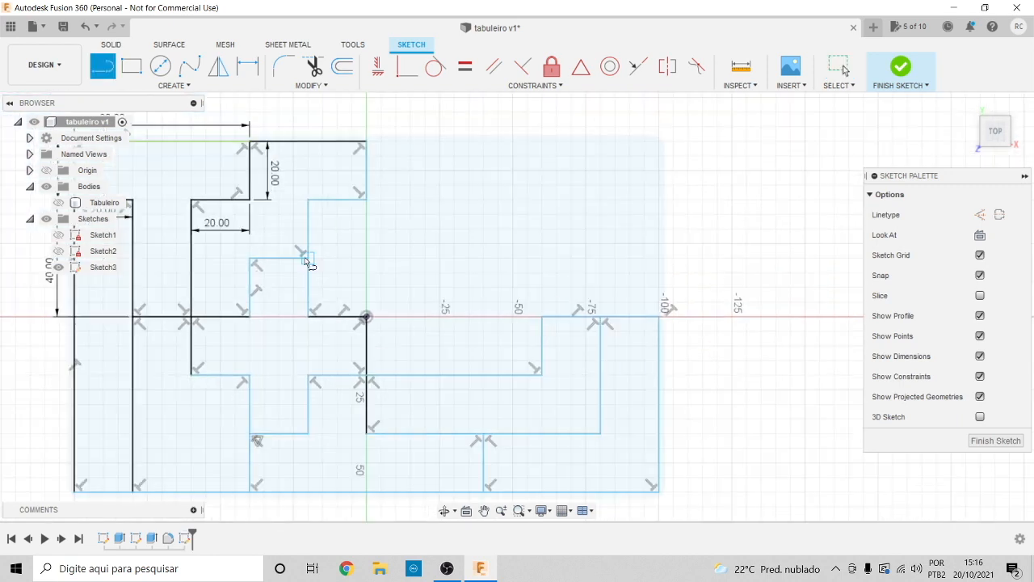
pyautogui.moveTo(309, 261); pyautogui.dragTo(425, 200)
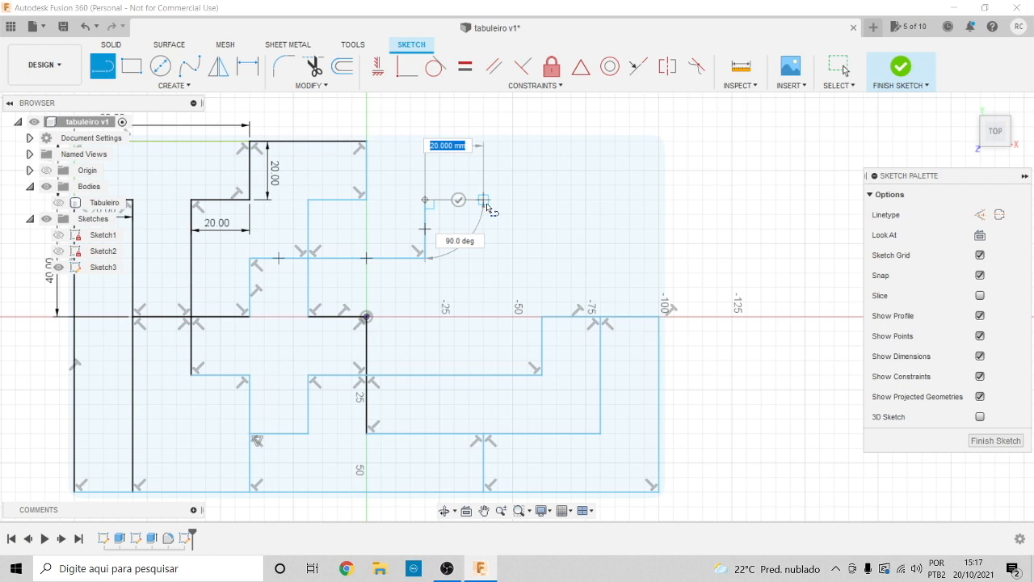
pyautogui.click(483, 200)
pyautogui.moveTo(483, 200); pyautogui.dragTo(429, 323)
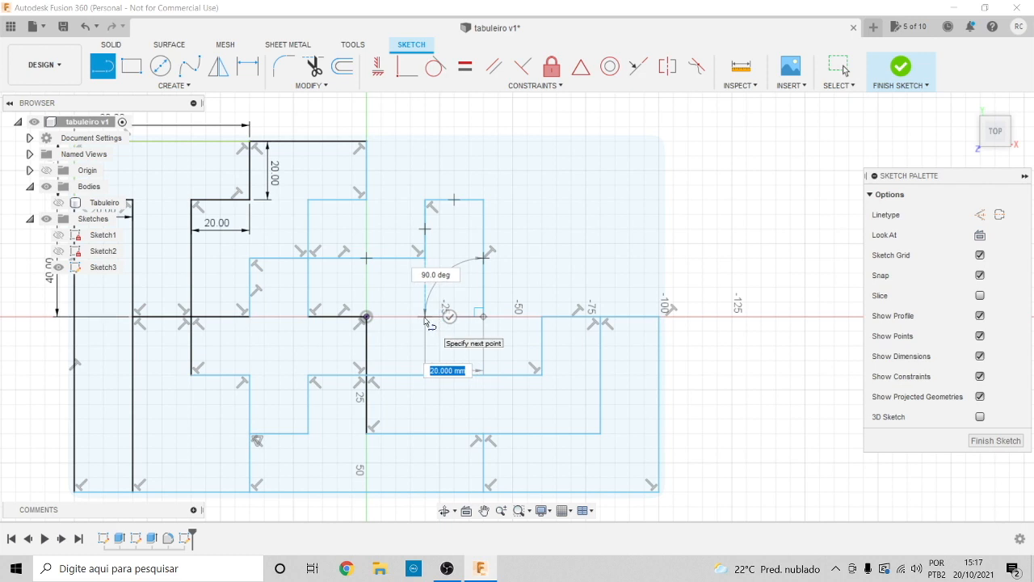
pyautogui.click(425, 318)
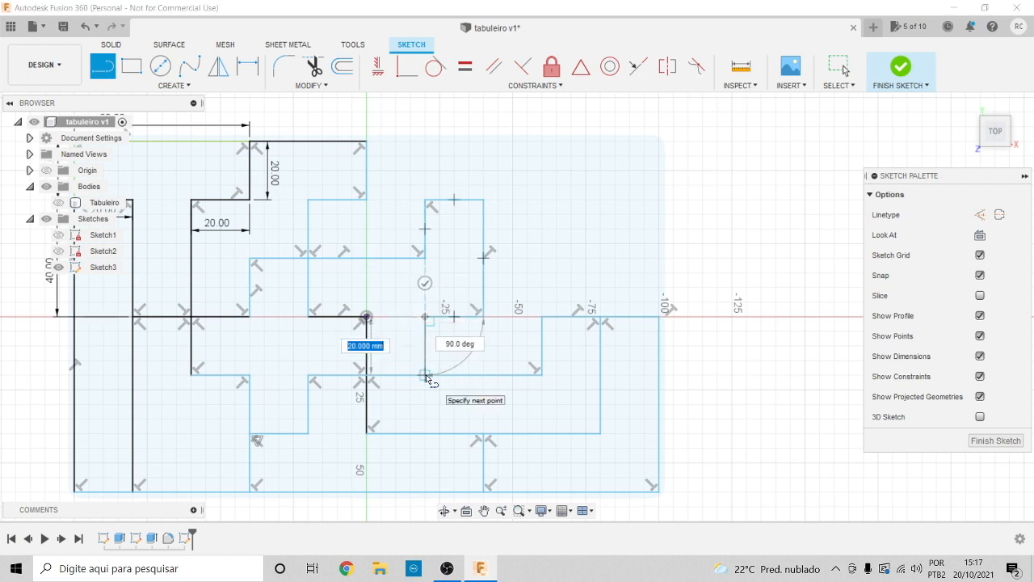
pyautogui.click(425, 375)
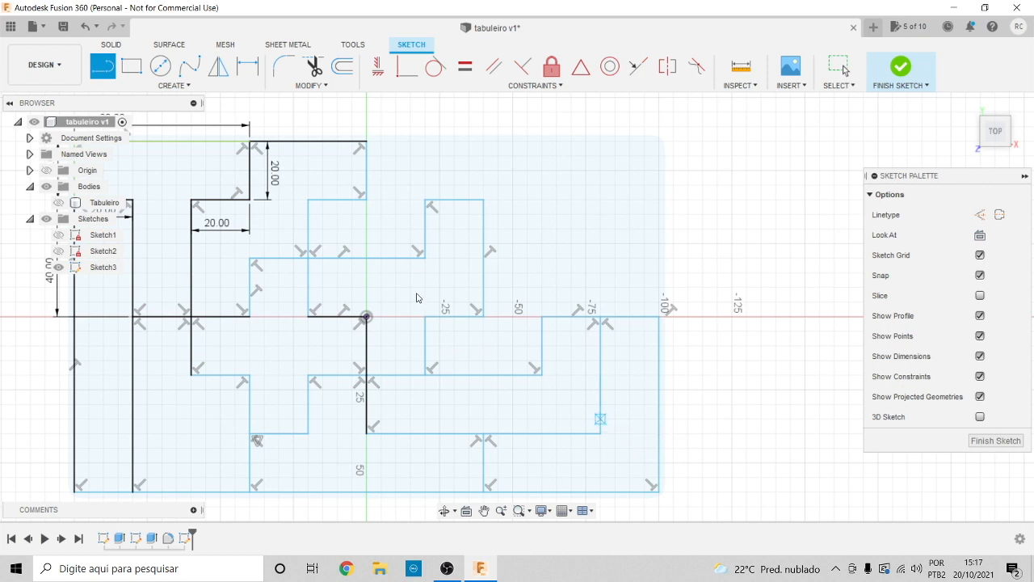
pyautogui.press('Escape')
pyautogui.click(400, 341)
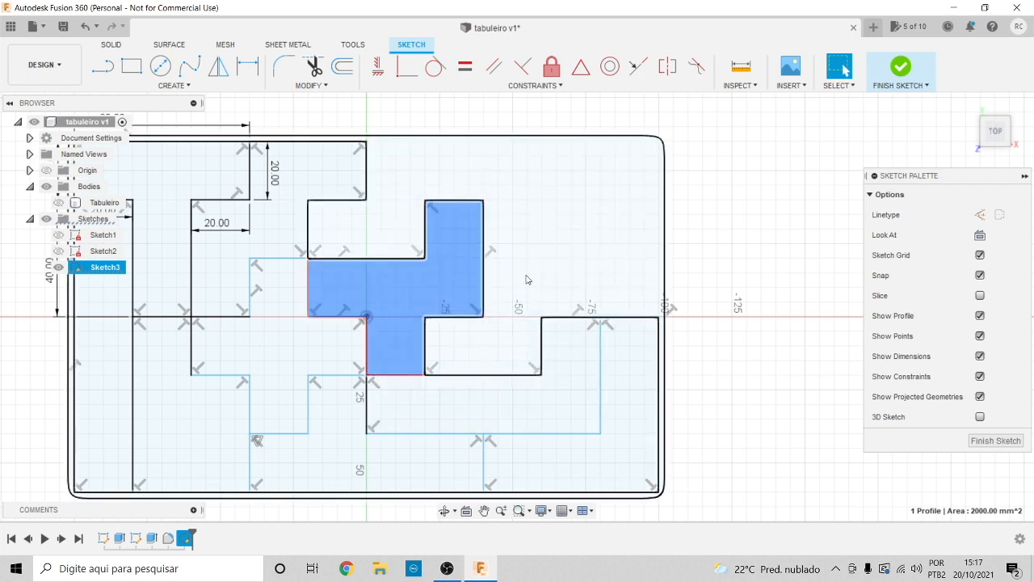
pyautogui.click(679, 243)
# Sketch a piece from the L piece's upper inner corner: 20 mm up, 20 mm right, 20 mm up, 40 mm left to the branching piece's top-right corner
pyautogui.click(102, 68)
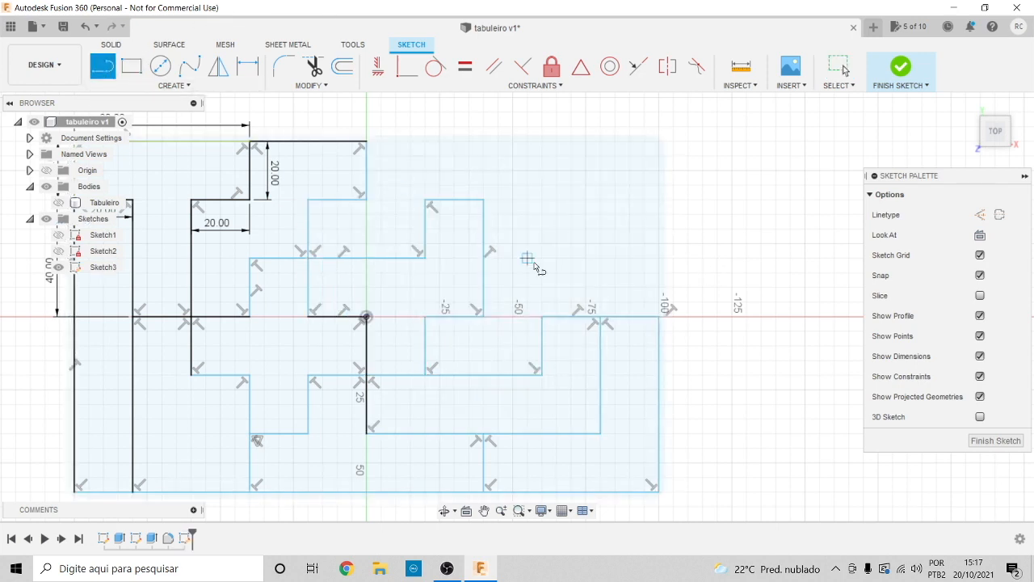
pyautogui.click(541, 316)
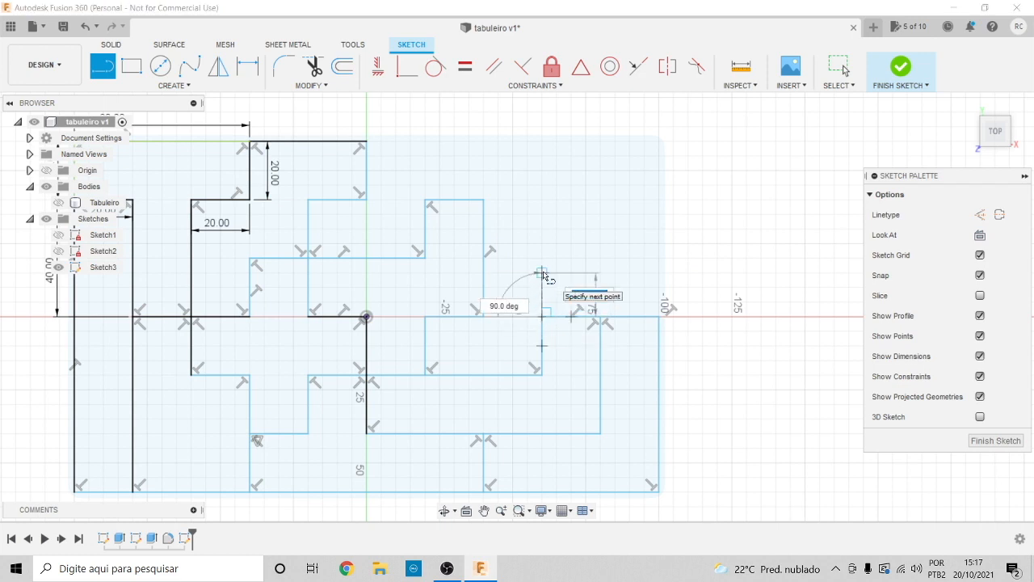
pyautogui.click(541, 257)
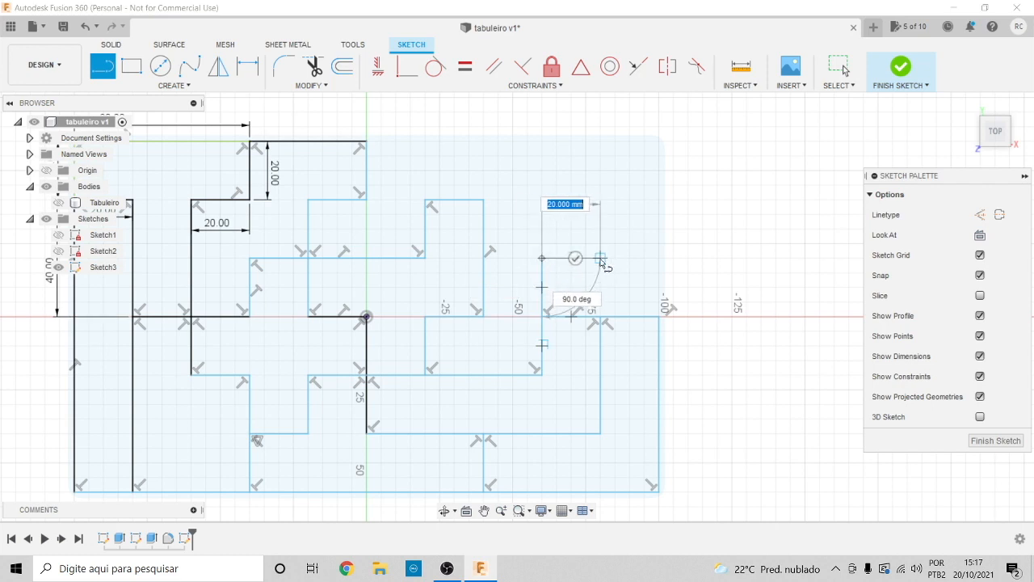
pyautogui.click(600, 259)
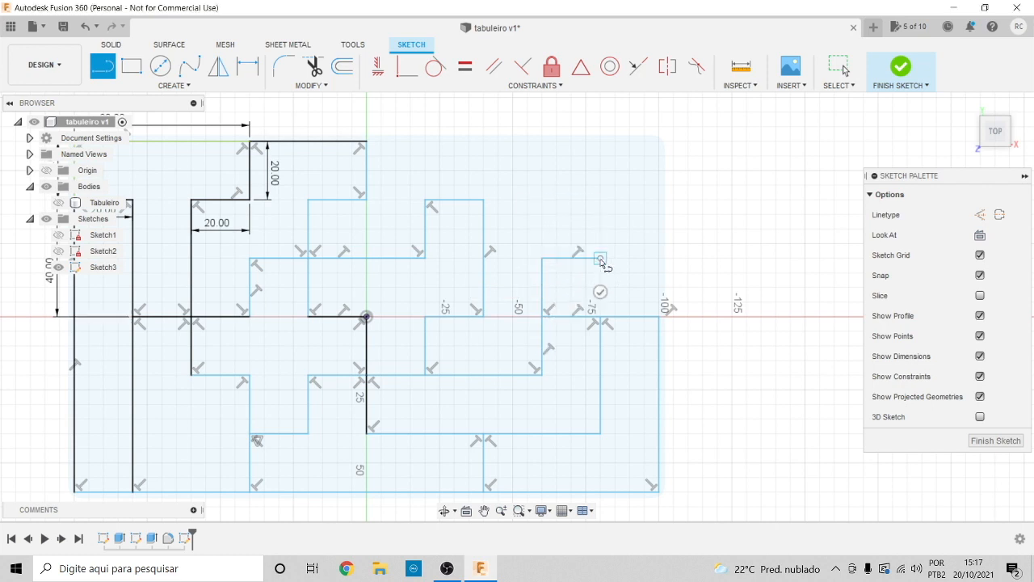
pyautogui.click(600, 200)
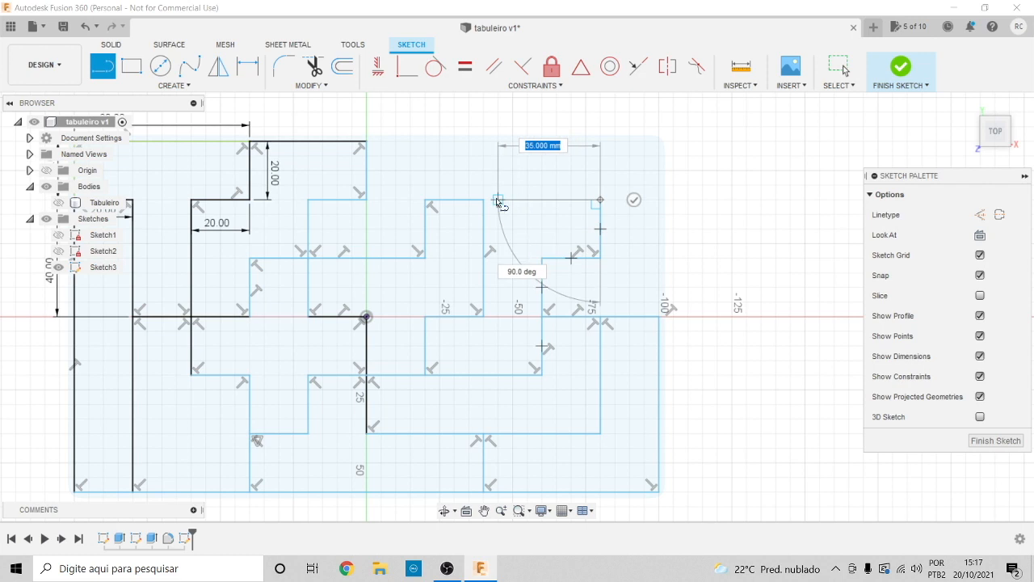
pyautogui.click(484, 198)
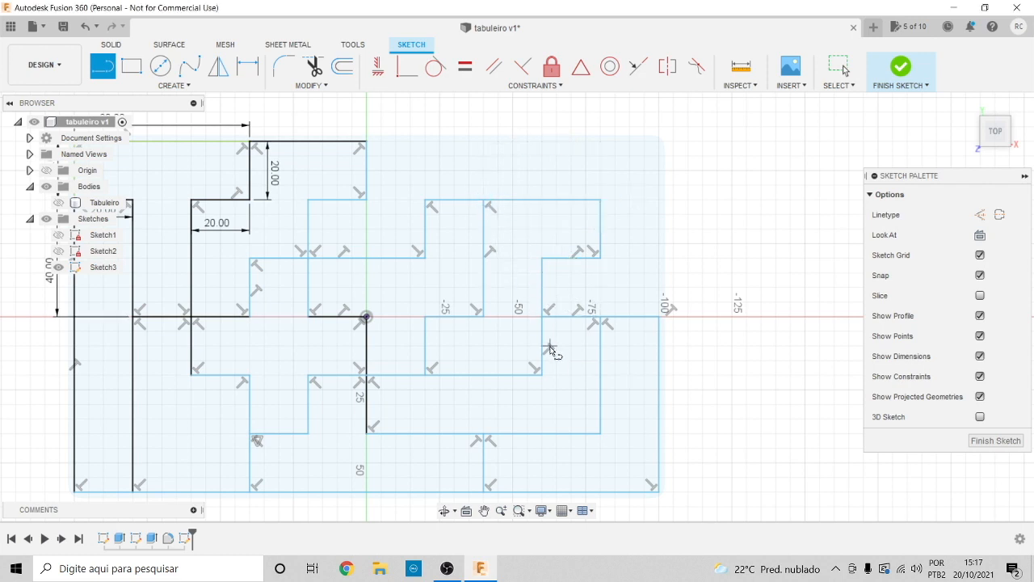
# Leave the Line tool and check that the Z-shaped piece outline forms a closed profile
pyautogui.click(549, 345)
pyautogui.press('Escape')
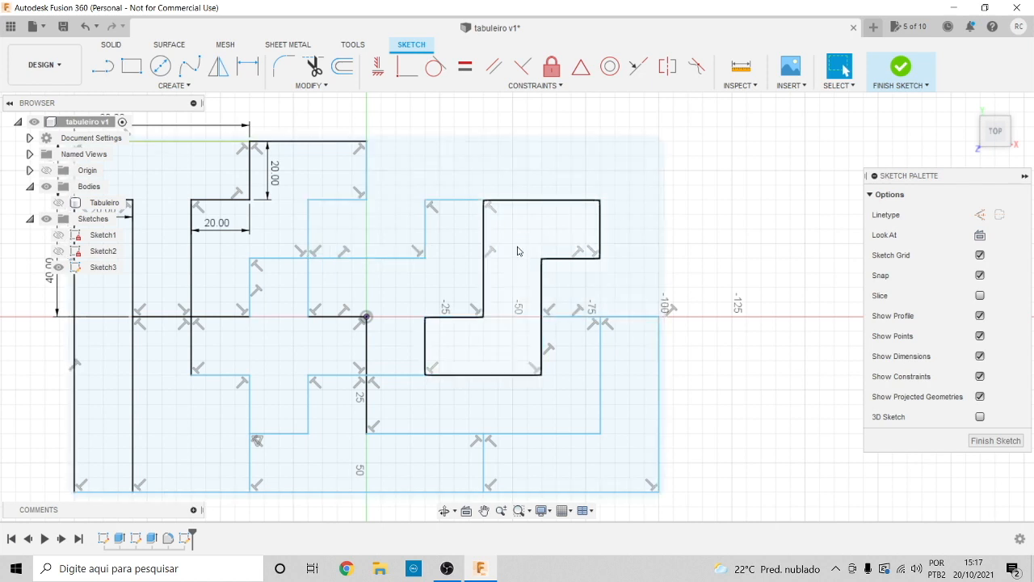
pyautogui.click(518, 259)
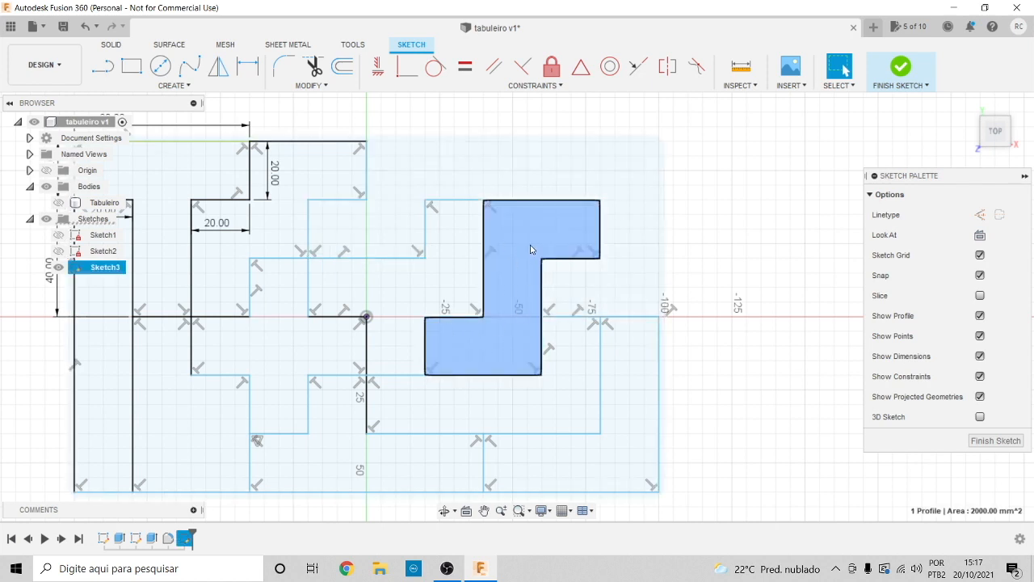
pyautogui.click(706, 270)
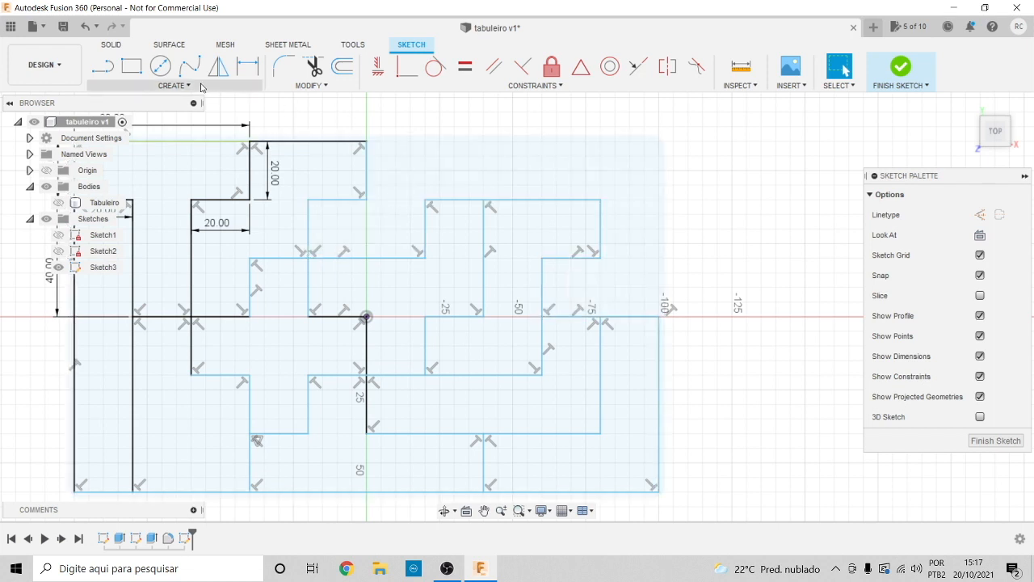
# Sketch a 60 mm line along the board's upper edge from the vertical axis, then down to the Z-shaped piece, and check the enclosed profile
pyautogui.click(102, 66)
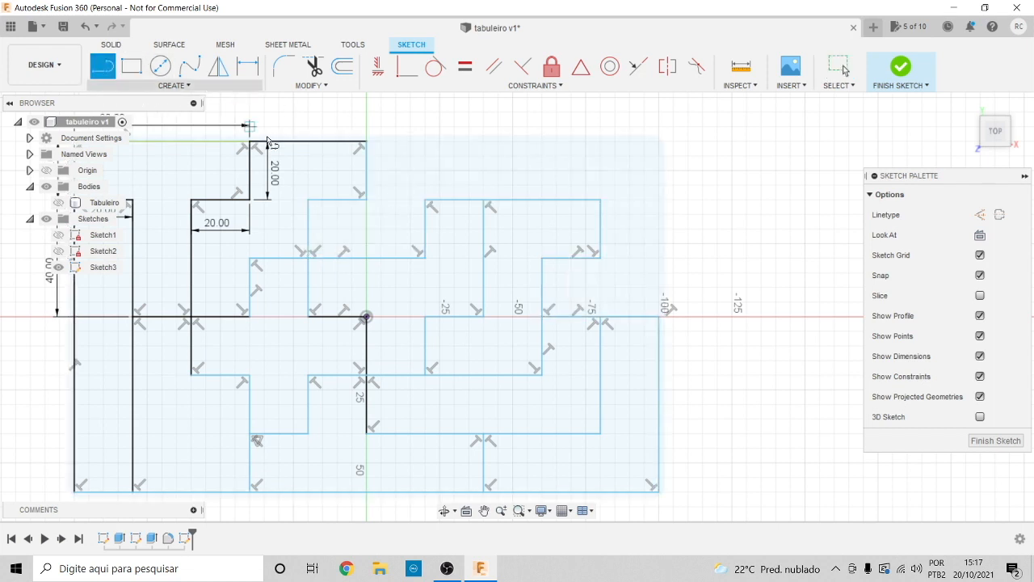
pyautogui.click(368, 143)
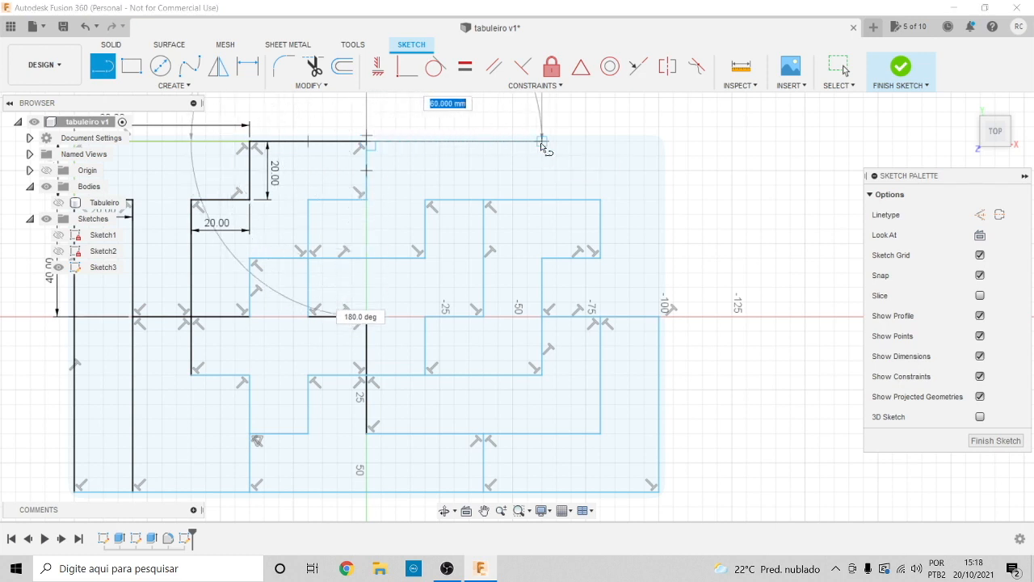
pyautogui.click(541, 143)
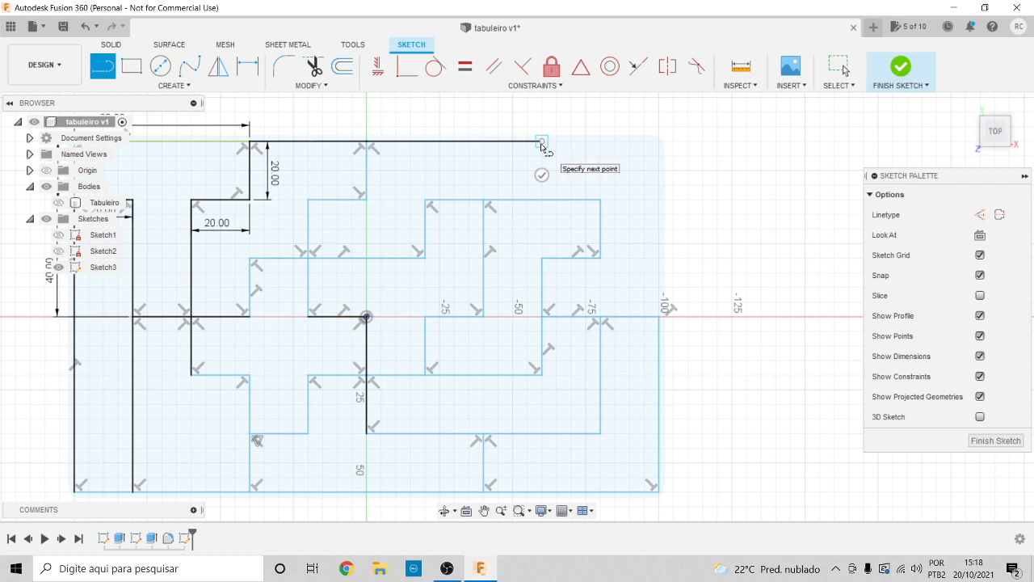
pyautogui.click(541, 200)
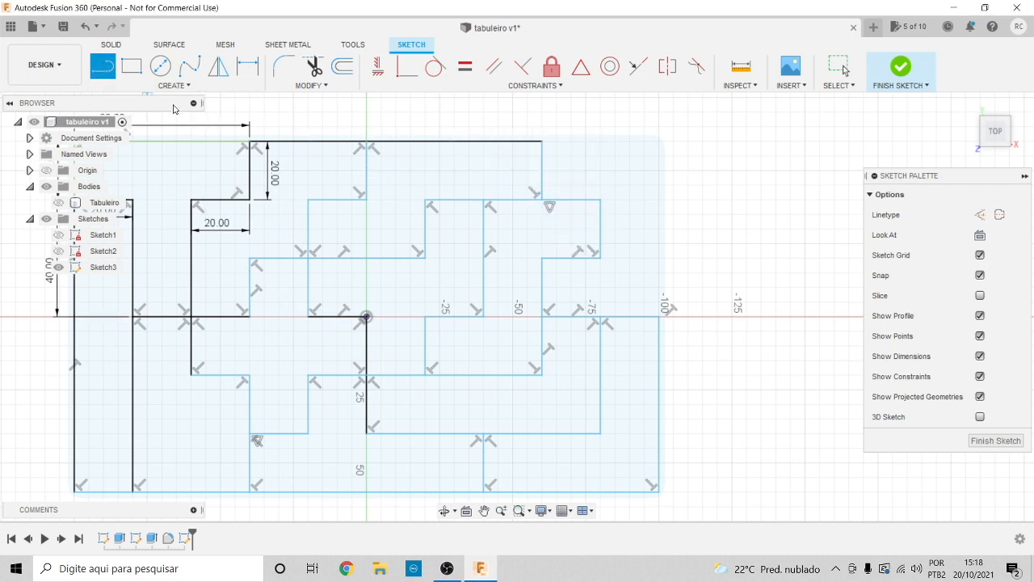
pyautogui.press('Escape')
pyautogui.click(430, 183)
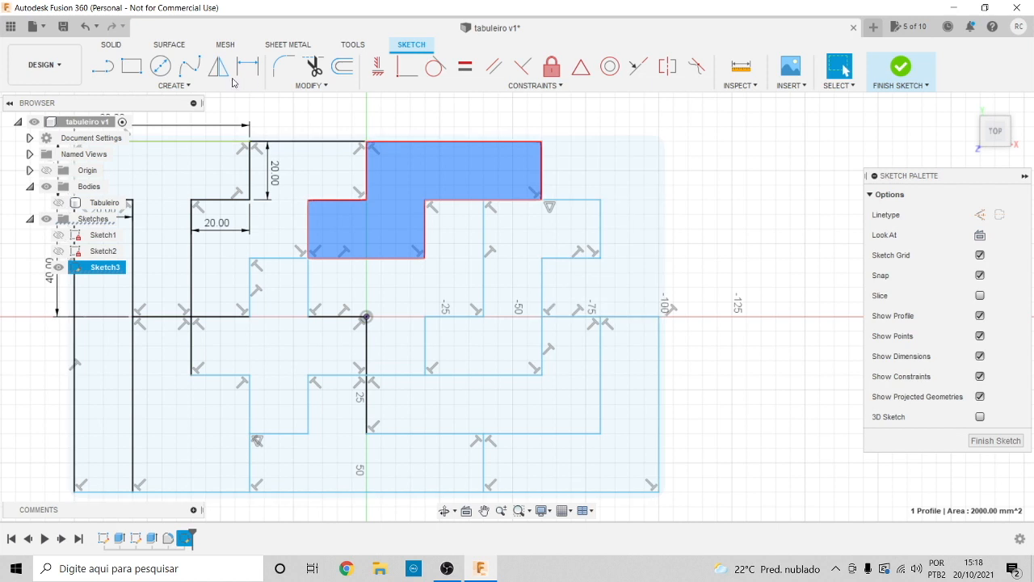
# Extend the upper edge to the board's far corner, draw down to the horizontal axis, and check the enclosed C-shaped profile
pyautogui.click(102, 66)
pyautogui.click(543, 143)
pyautogui.moveTo(659, 148); pyautogui.dragTo(659, 319)
pyautogui.click(657, 317)
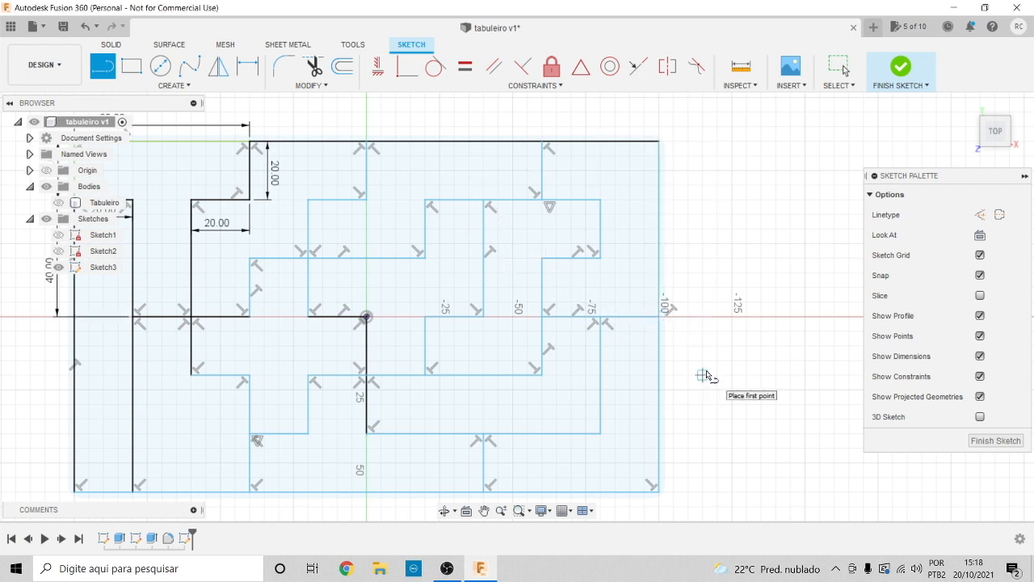
pyautogui.press('Escape')
pyautogui.click(630, 240)
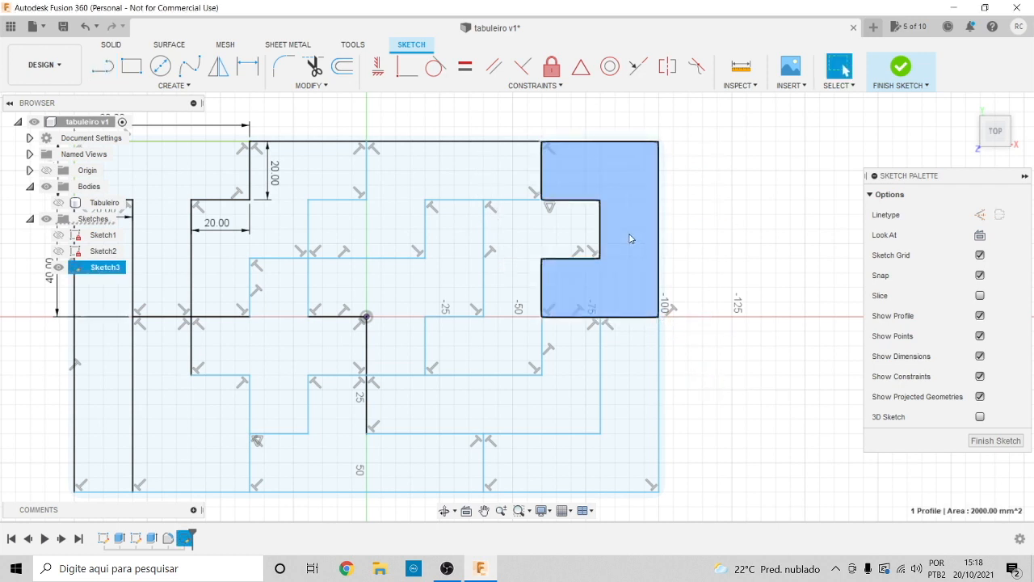
pyautogui.click(734, 275)
# Hide the dimensions and constraint symbols in the puzzle sketch
pyautogui.scroll(3, 616, 295)
pyautogui.scroll(-5, 619, 296)
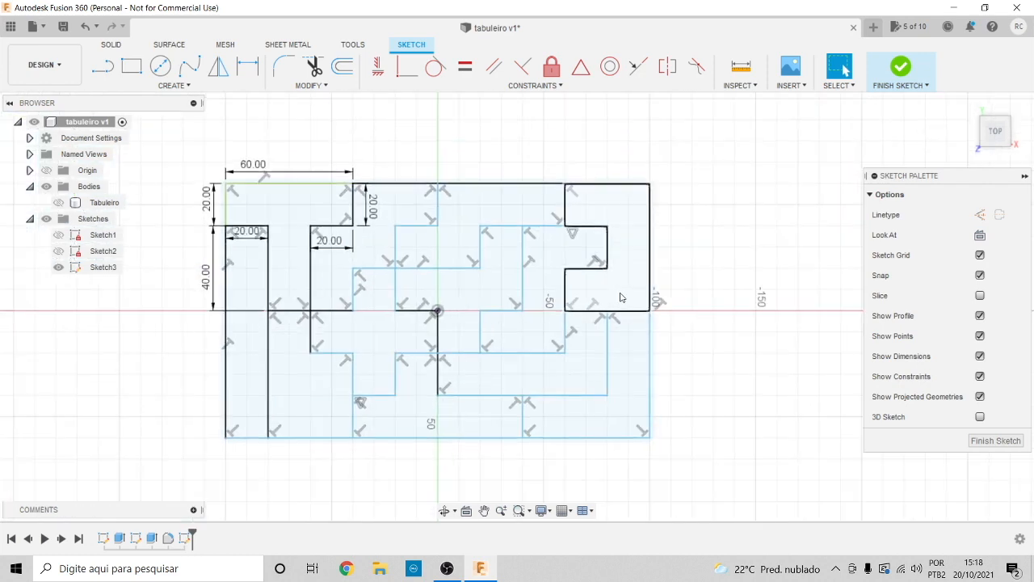
pyautogui.scroll(2, 96, 334)
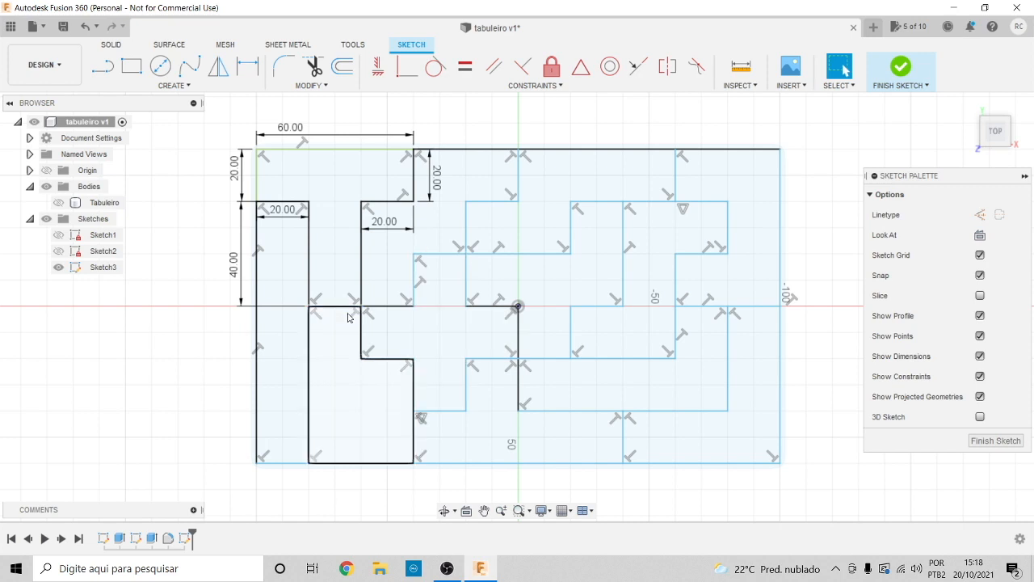
pyautogui.click(980, 357)
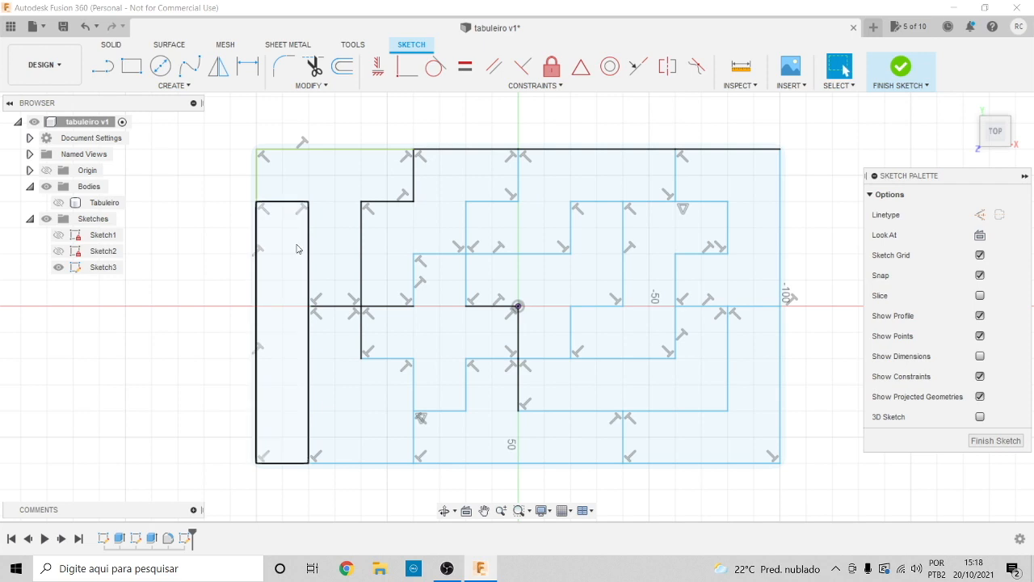
pyautogui.click(326, 306)
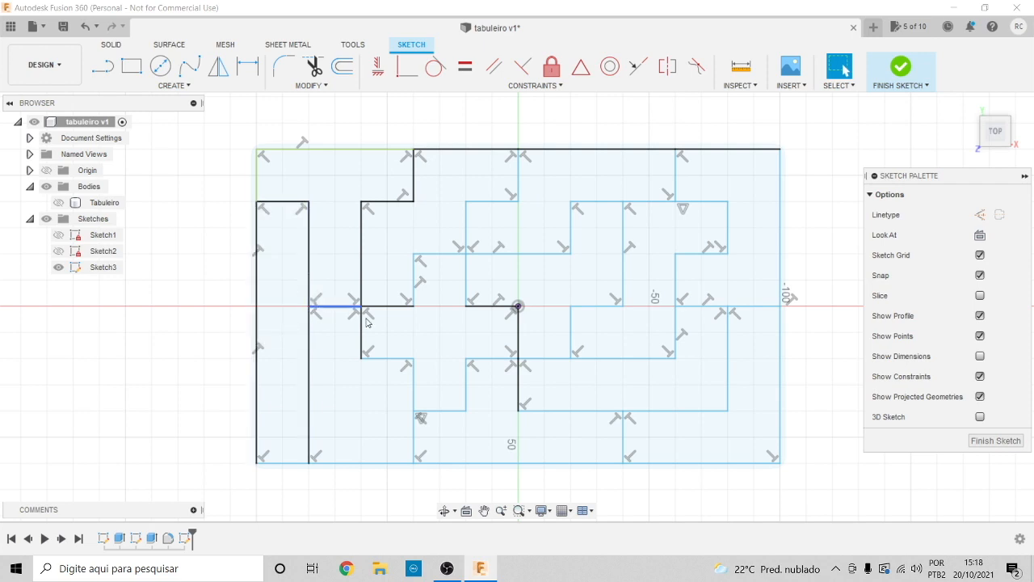
pyautogui.click(980, 376)
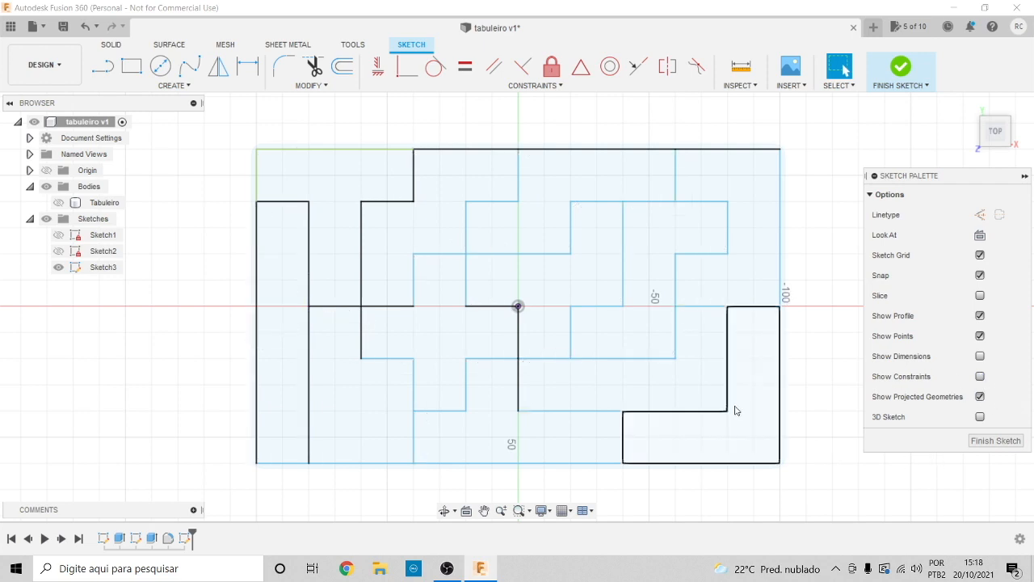
# Examine each puzzle-piece profile in the sketch one by one, checking that it is closed and comparing the areas
pyautogui.click(289, 273)
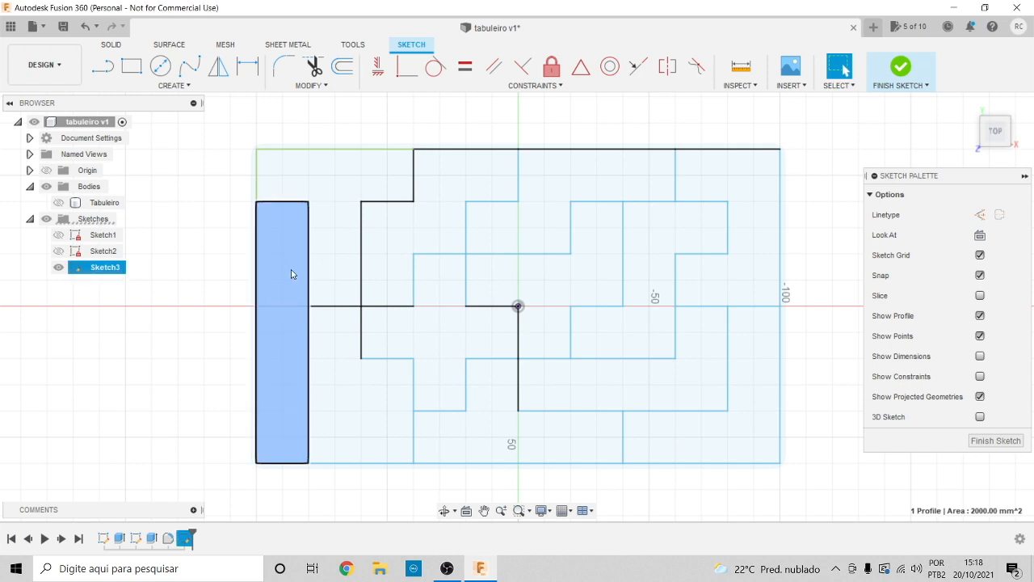
pyautogui.click(339, 218)
pyautogui.click(340, 370)
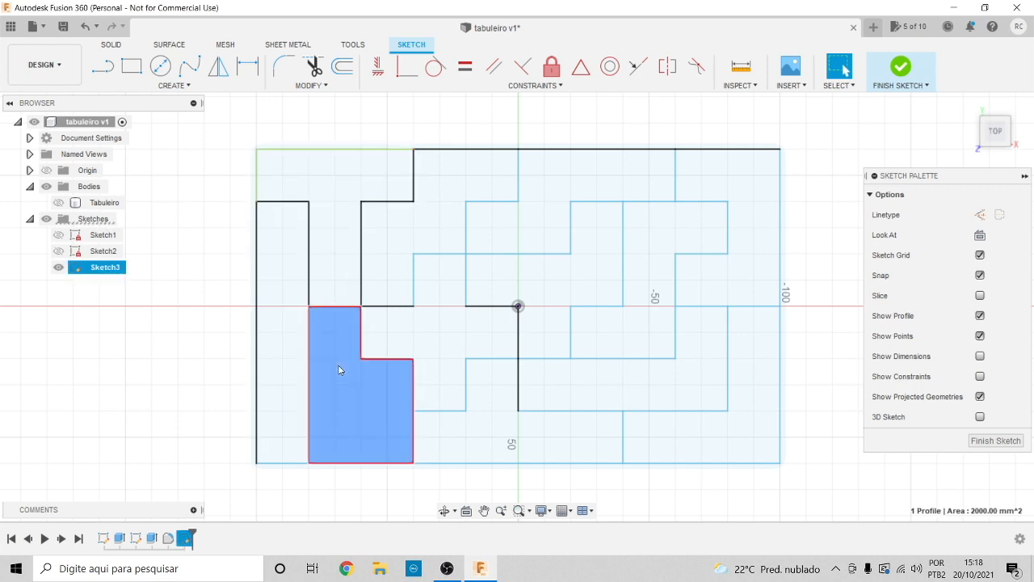
pyautogui.click(413, 228)
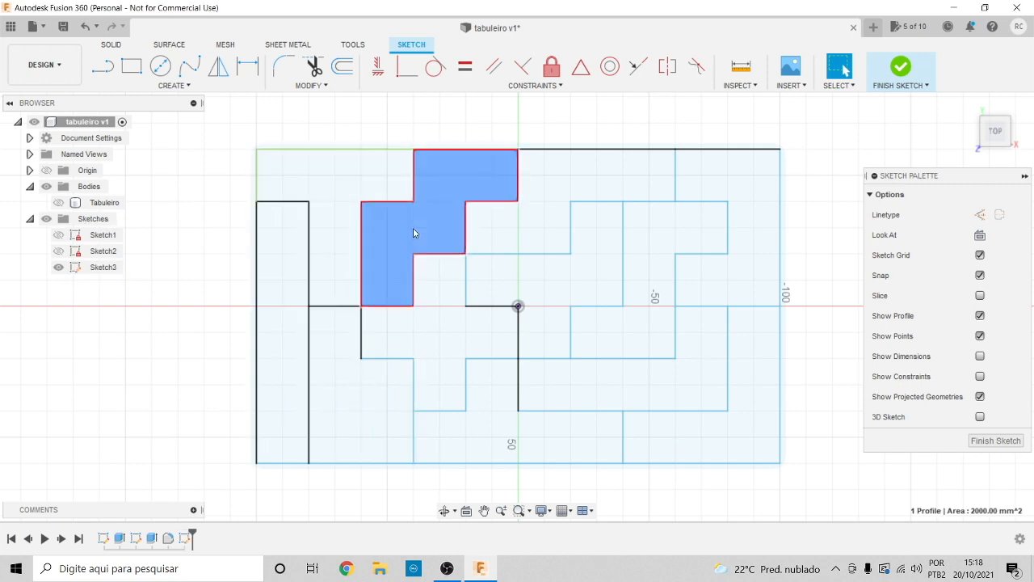
pyautogui.click(437, 337)
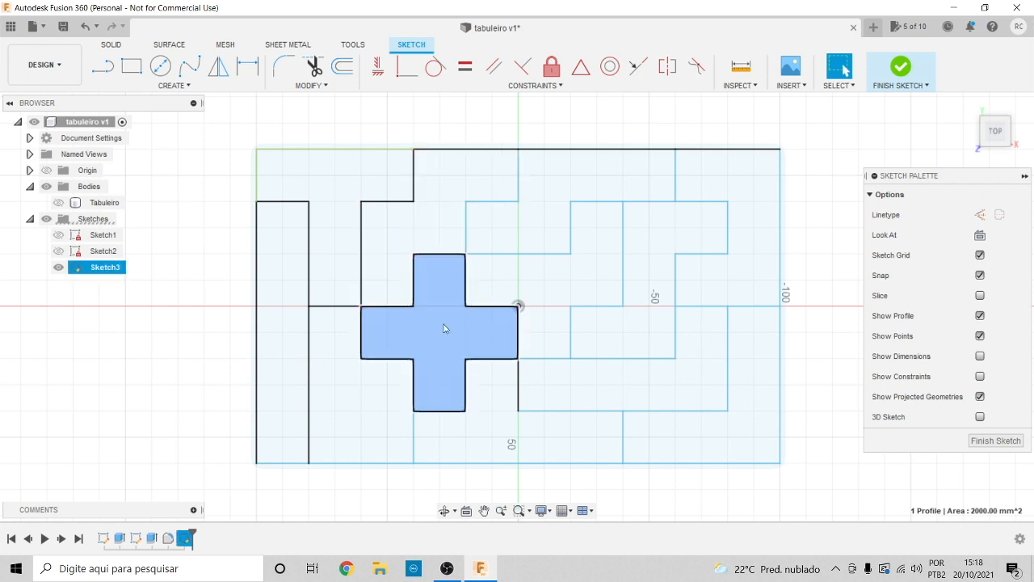
pyautogui.click(515, 241)
pyautogui.click(545, 301)
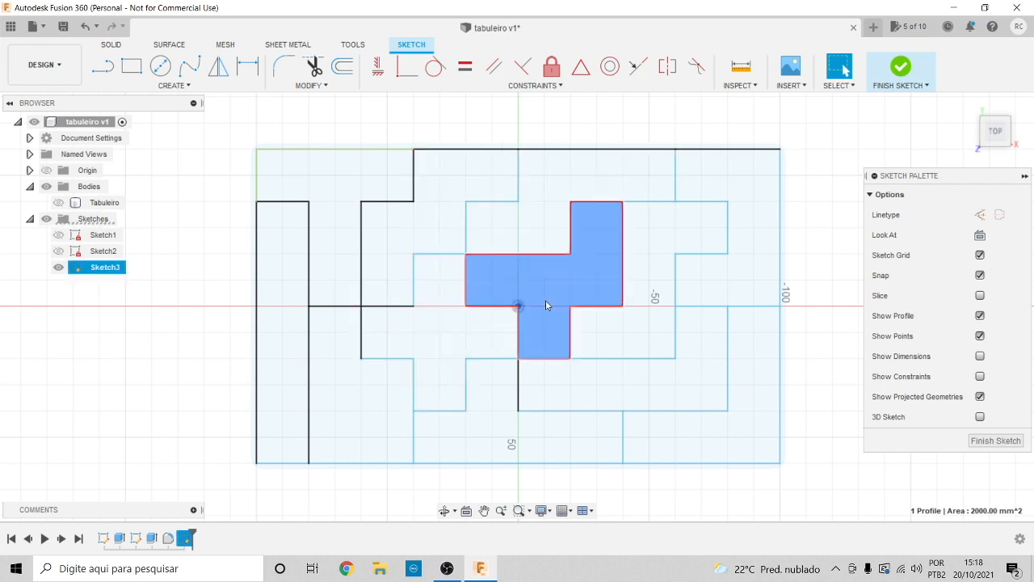
pyautogui.click(495, 422)
pyautogui.click(615, 389)
pyautogui.click(682, 431)
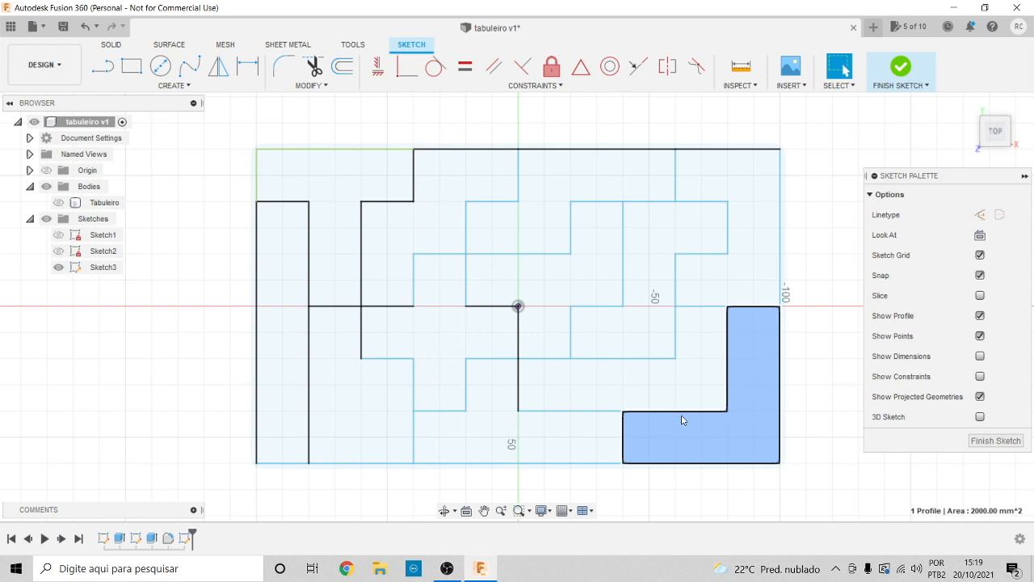
pyautogui.click(683, 317)
pyautogui.click(754, 280)
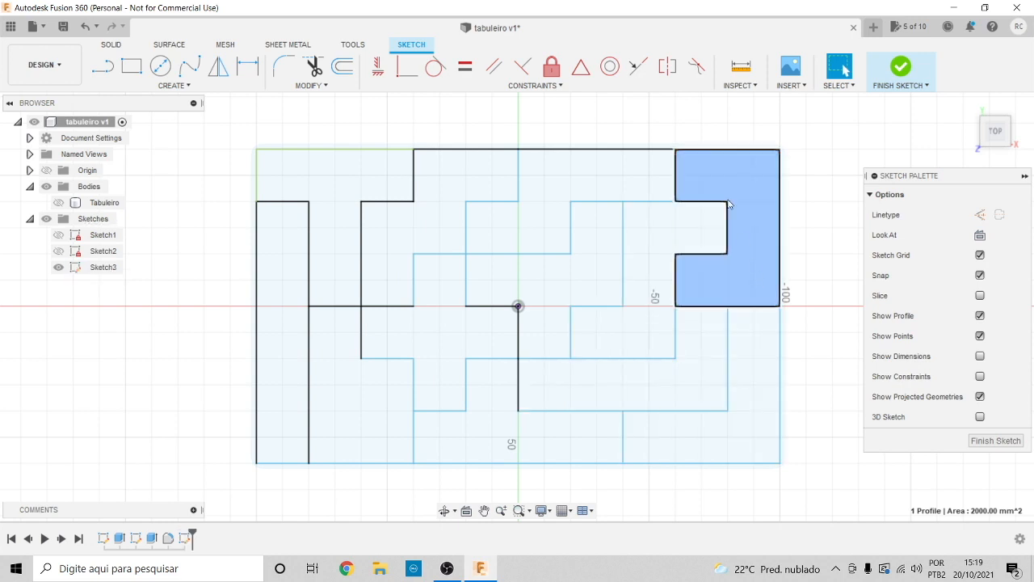
pyautogui.click(572, 174)
pyautogui.click(481, 186)
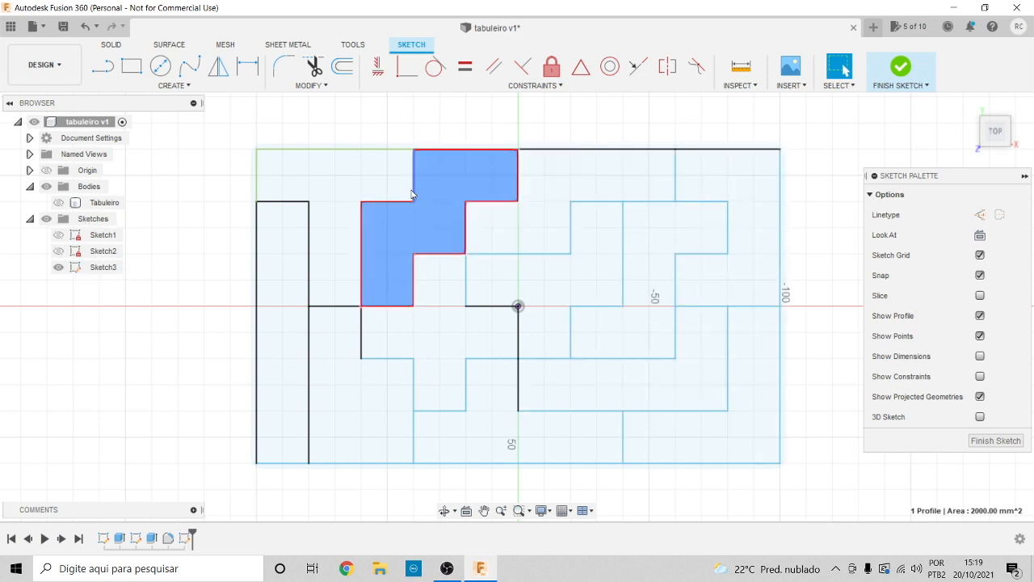
pyautogui.click(357, 191)
pyautogui.click(274, 264)
pyautogui.click(363, 392)
pyautogui.click(440, 355)
pyautogui.click(393, 259)
pyautogui.click(522, 233)
pyautogui.click(570, 291)
pyautogui.click(614, 335)
pyautogui.click(586, 395)
pyautogui.click(570, 451)
pyautogui.click(671, 444)
pyautogui.click(745, 262)
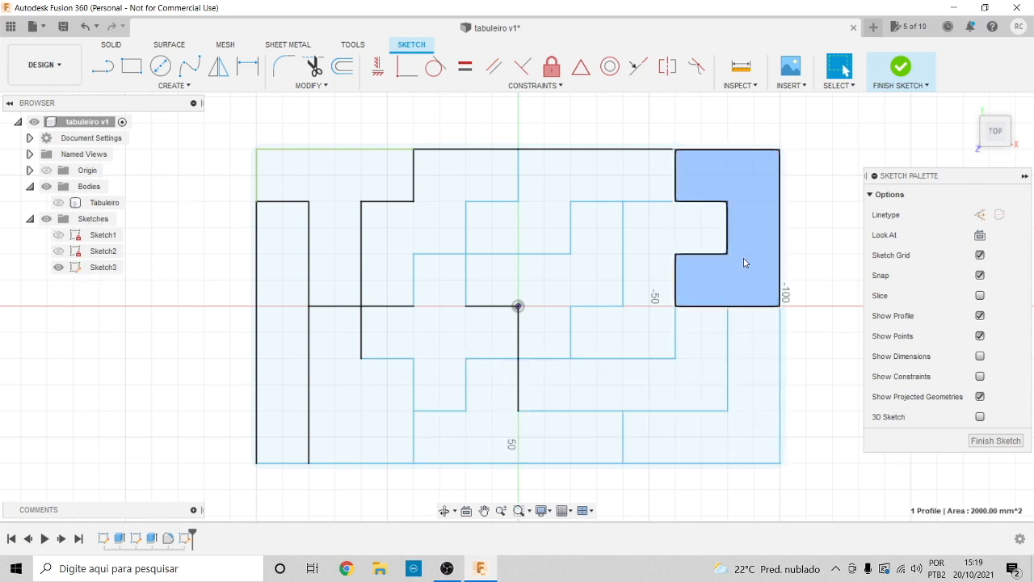
# Finish the puzzle sketch and show the Tabuleiro body again
pyautogui.click(901, 68)
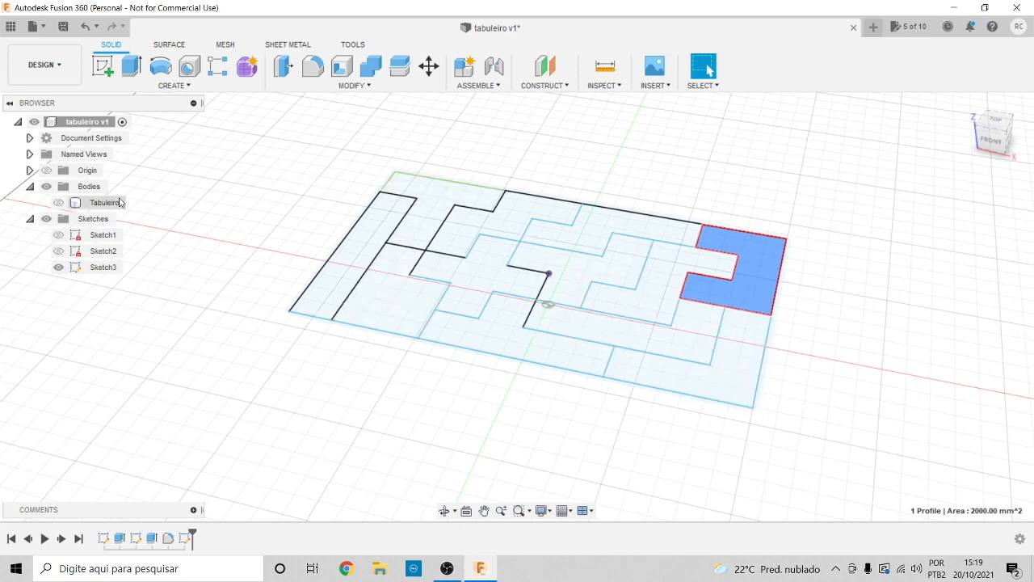
pyautogui.click(58, 202)
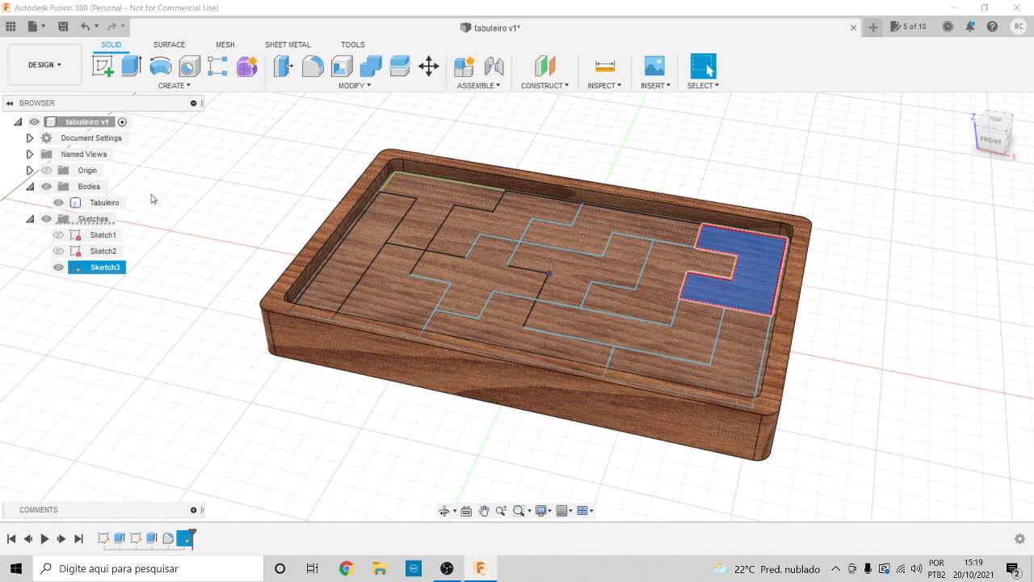
pyautogui.moveTo(993, 141)
pyautogui.mouseDown()
pyautogui.moveTo(962, 125)
pyautogui.moveTo(933, 144)
pyautogui.moveTo(913, 186)
pyautogui.moveTo(988, 178)
pyautogui.moveTo(985, 139)
pyautogui.moveTo(987, 159)
pyautogui.moveTo(953, 118)
pyautogui.moveTo(992, 142)
pyautogui.mouseUp()
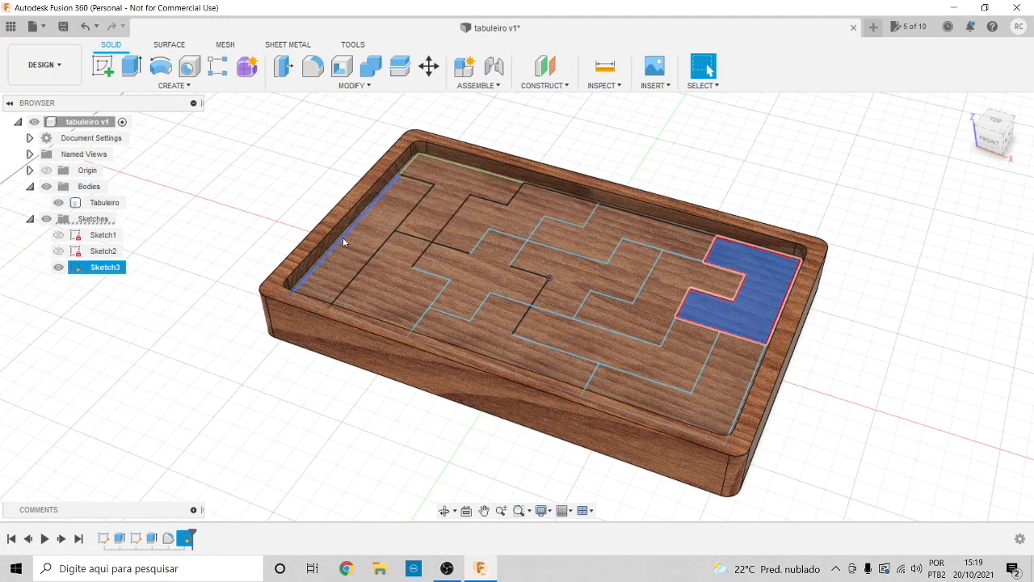
# Extrude the long narrow rectangular piece profile 15 mm upward as a new body
pyautogui.click(388, 215)
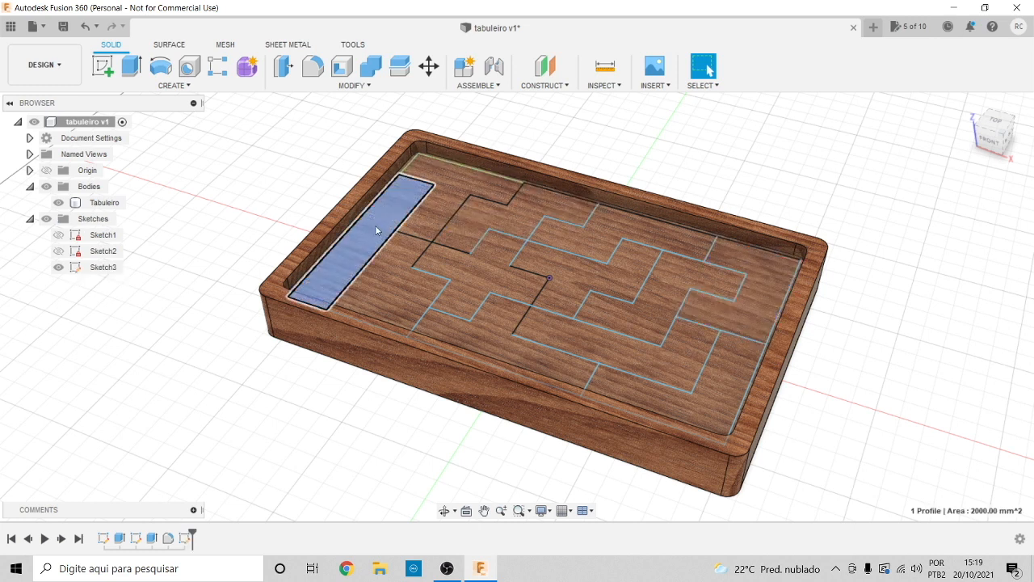
pyautogui.click(133, 64)
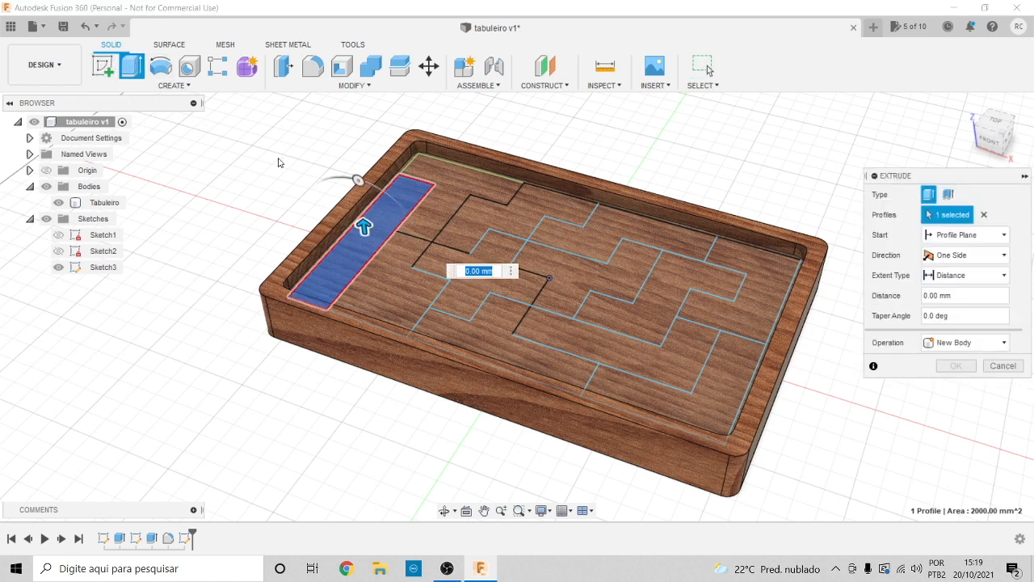
pyautogui.moveTo(362, 228); pyautogui.dragTo(360, 189)
pyautogui.write('15')
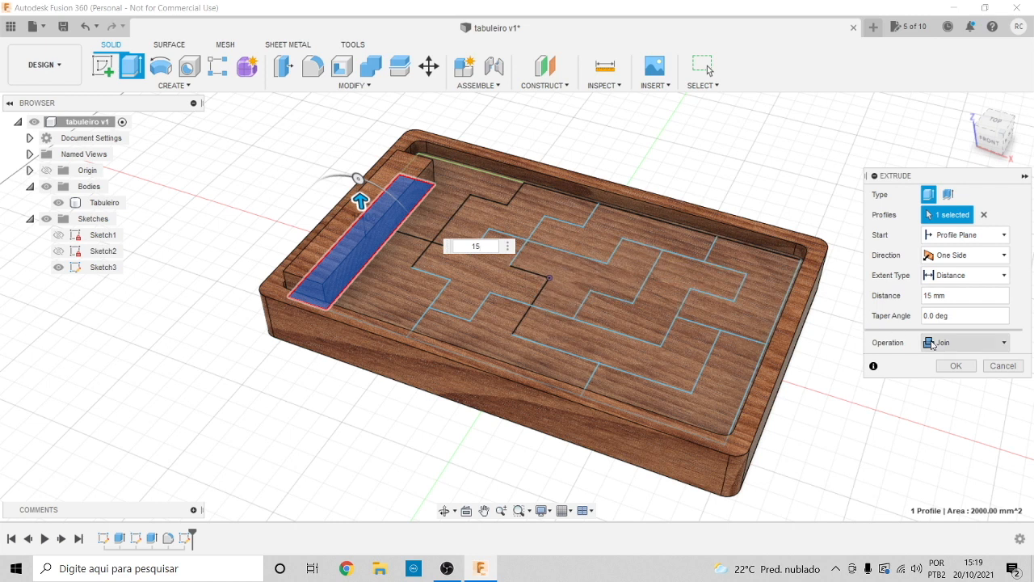
pyautogui.click(933, 342)
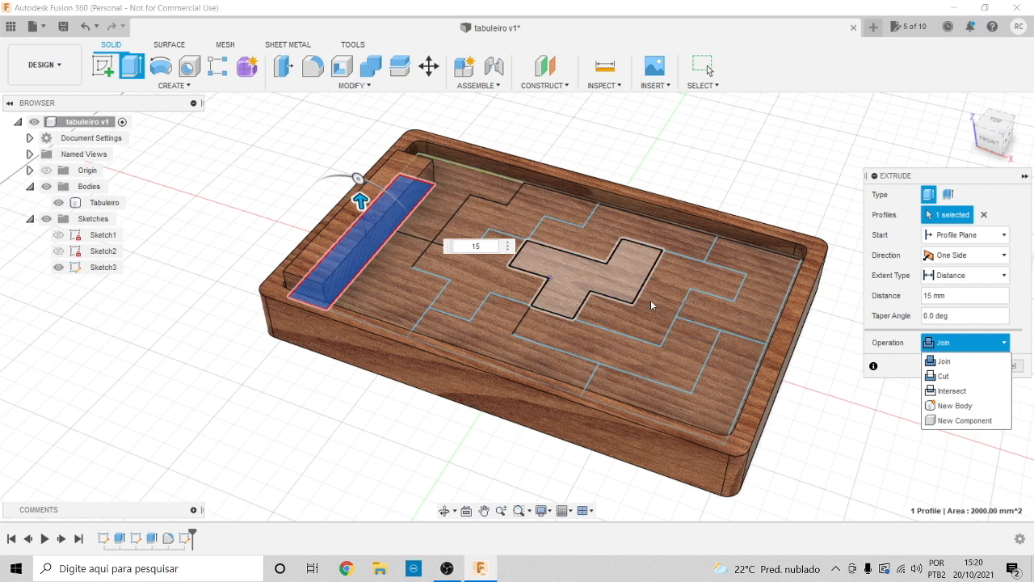
pyautogui.click(962, 406)
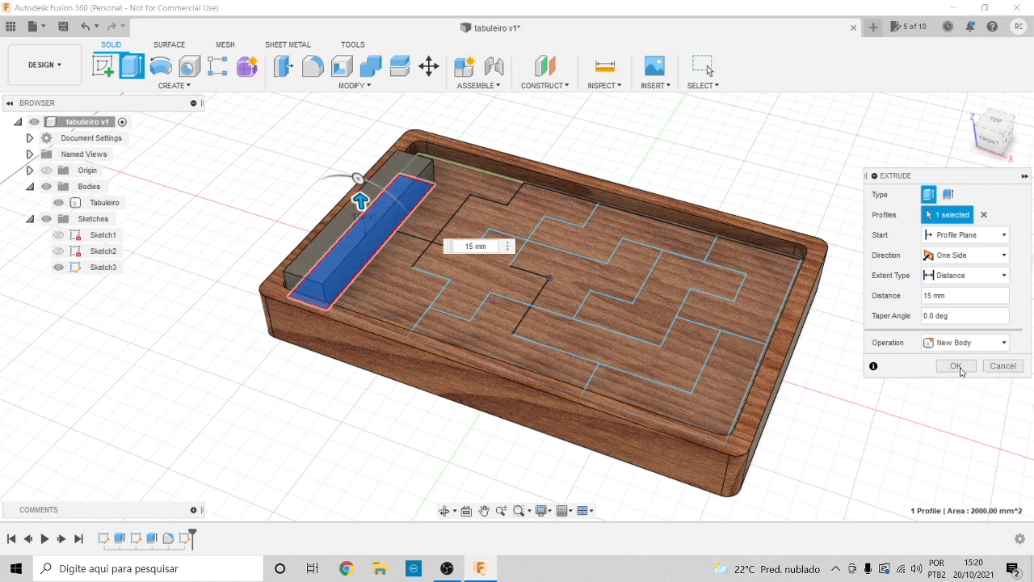
pyautogui.click(955, 366)
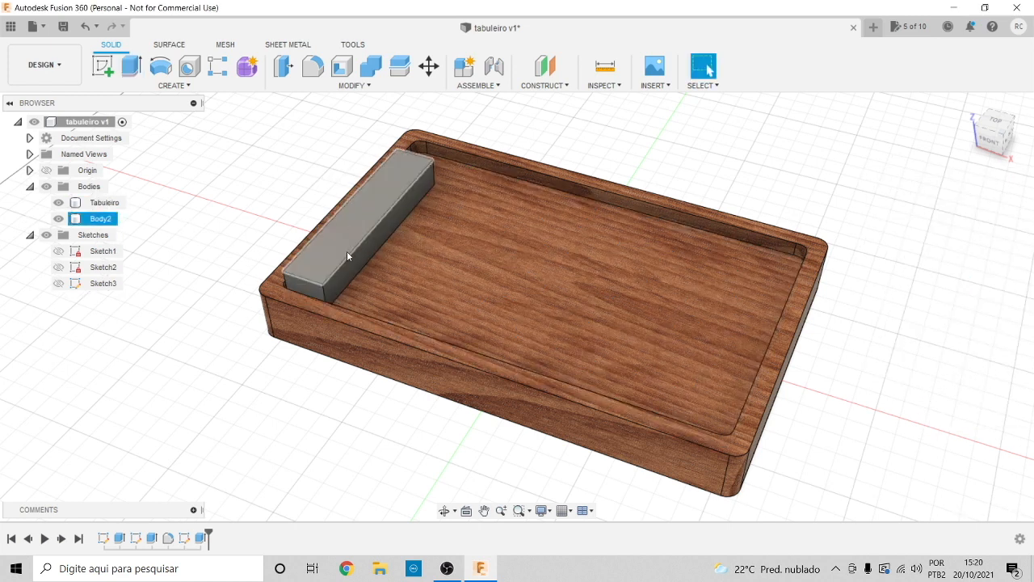
# Rename the newly extruded long rectangular body as peca1
pyautogui.click(435, 332)
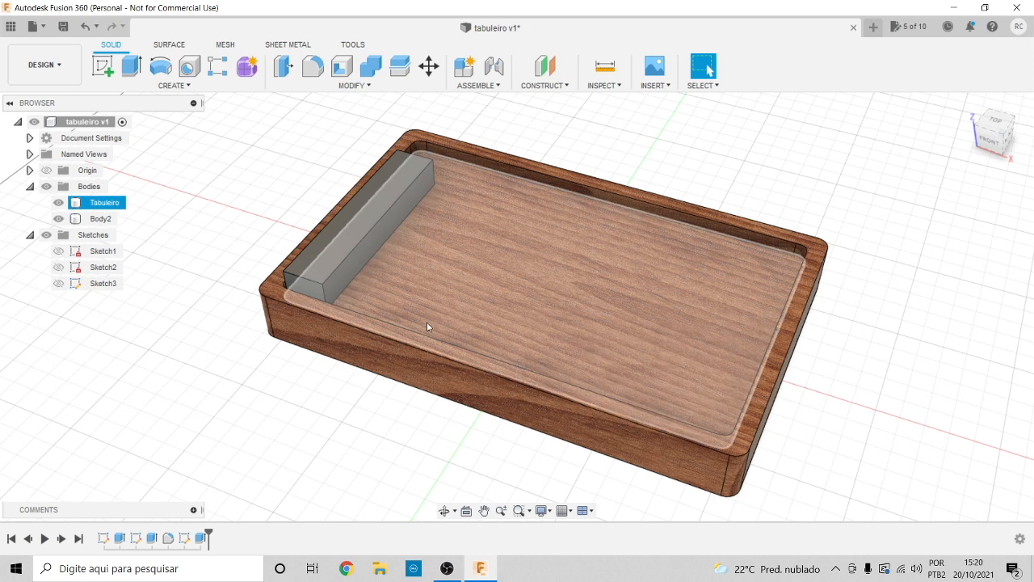
pyautogui.press('Escape')
pyautogui.click(105, 221)
pyautogui.doubleClick(105, 220)
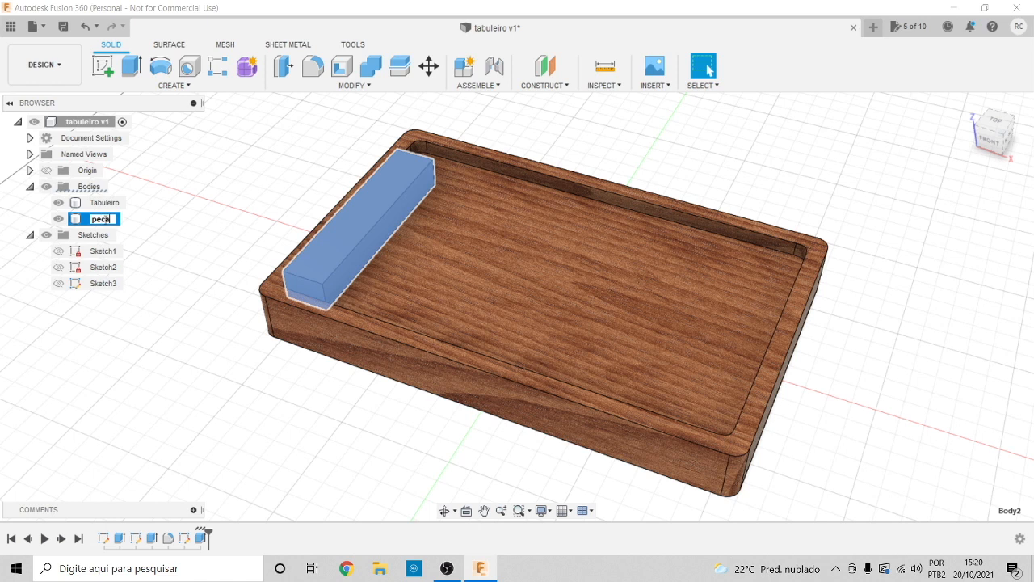
pyautogui.click(157, 231)
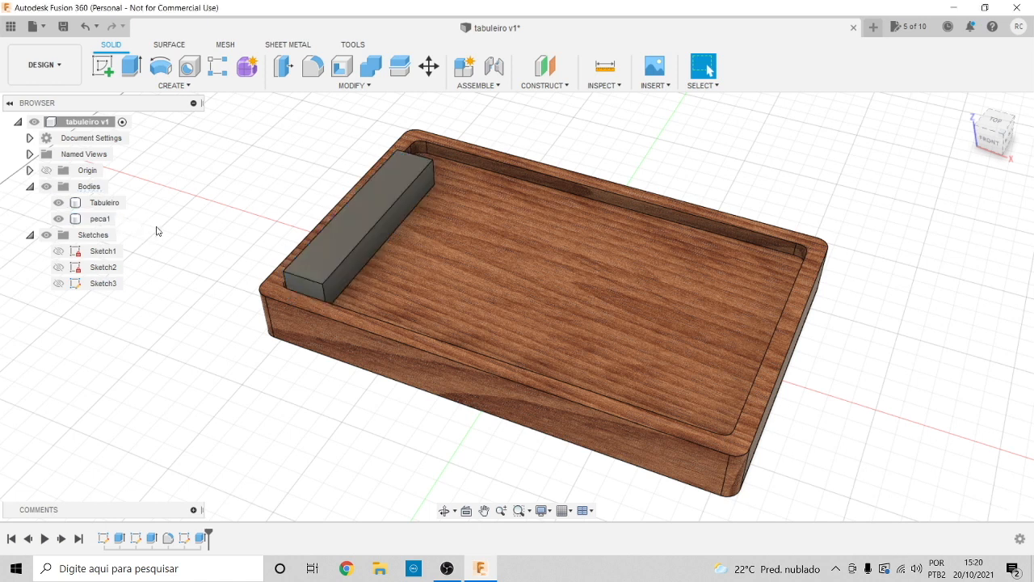
# Apply the ABS (White) plastic appearance to the peca1 body
pyautogui.click(77, 220)
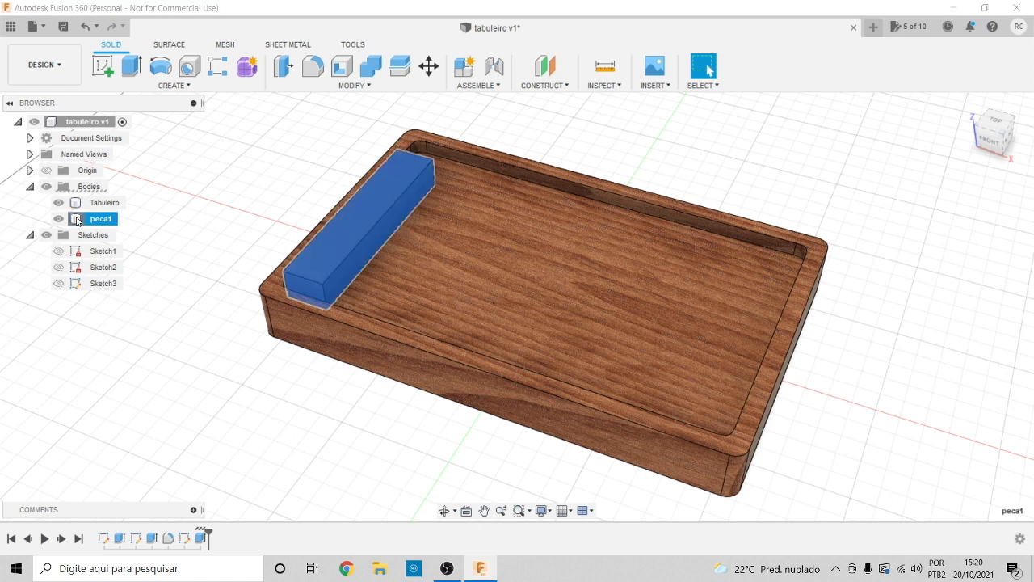
pyautogui.rightClick(77, 220)
pyautogui.click(116, 314)
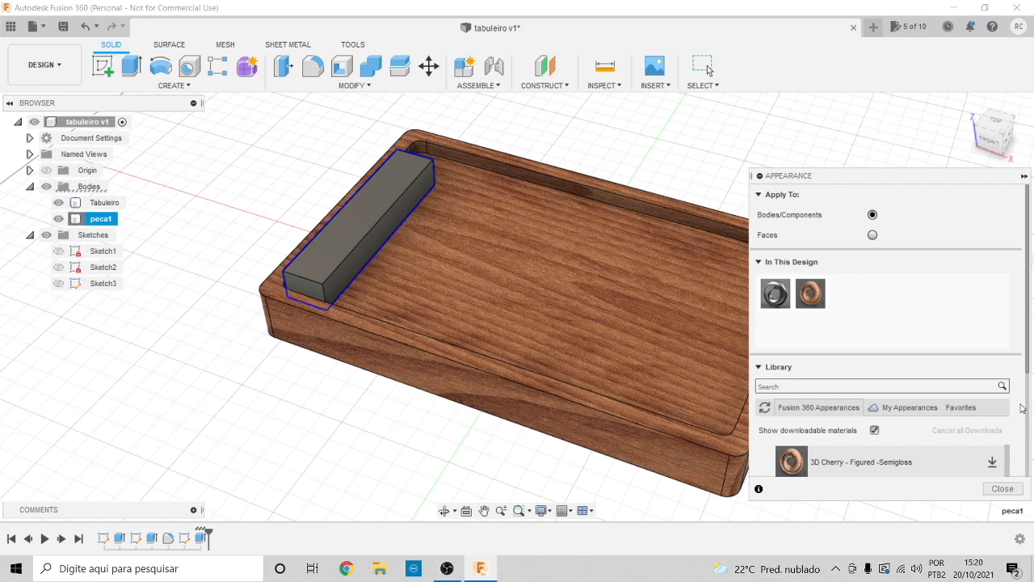
pyautogui.scroll(-5, 987, 424)
pyautogui.scroll(8, 833, 390)
pyautogui.scroll(-2, 833, 390)
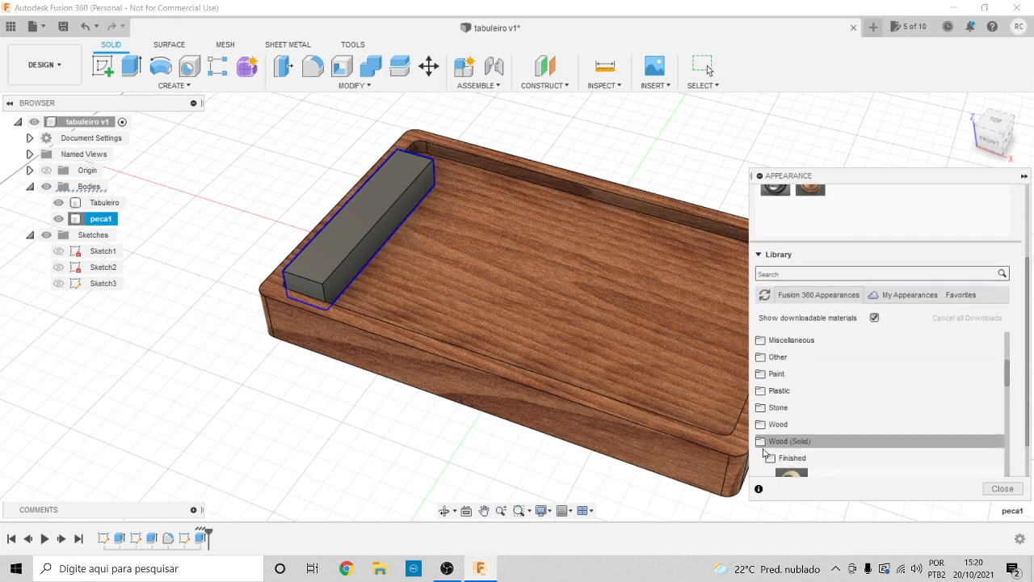
pyautogui.click(765, 452)
pyautogui.scroll(-1, 815, 430)
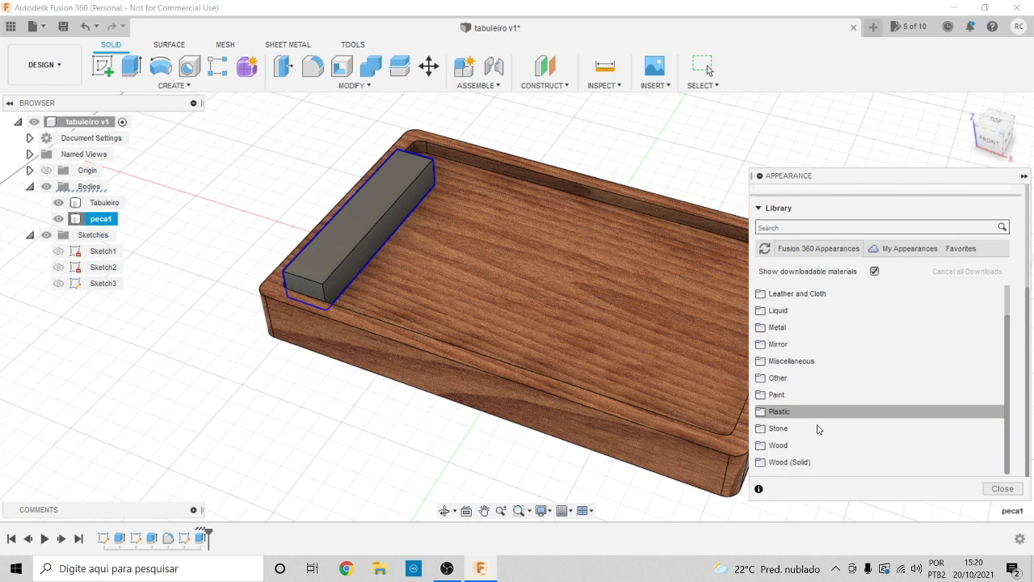
pyautogui.click(777, 411)
pyautogui.scroll(-1, 849, 424)
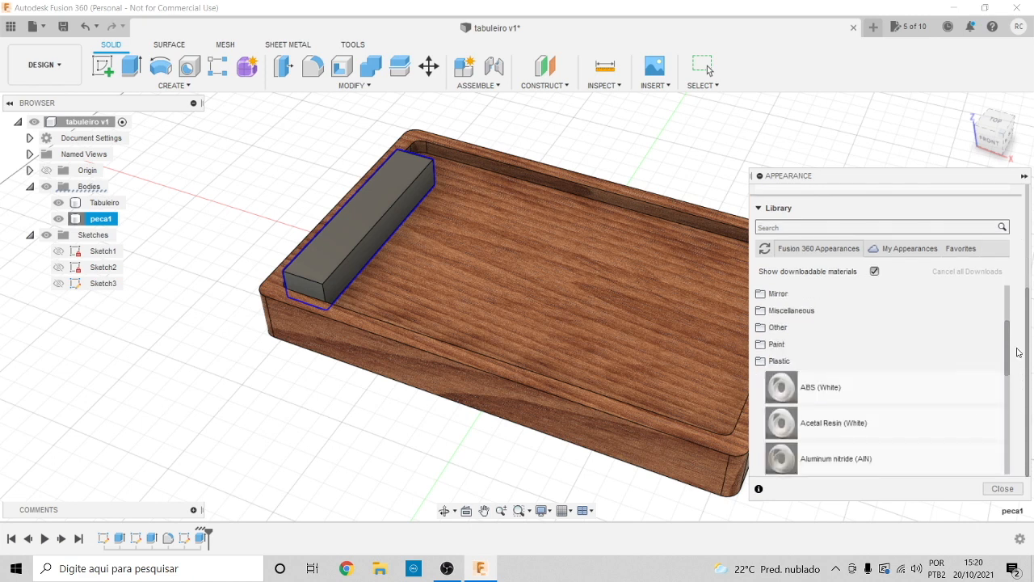
pyautogui.scroll(1, 1019, 352)
pyautogui.scroll(-2, 965, 378)
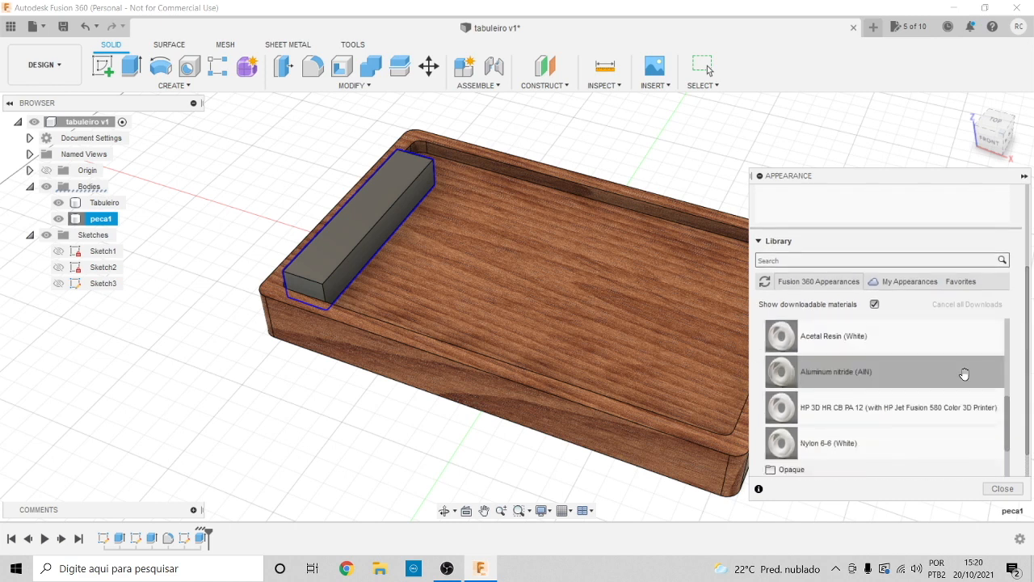
pyautogui.scroll(2, 983, 374)
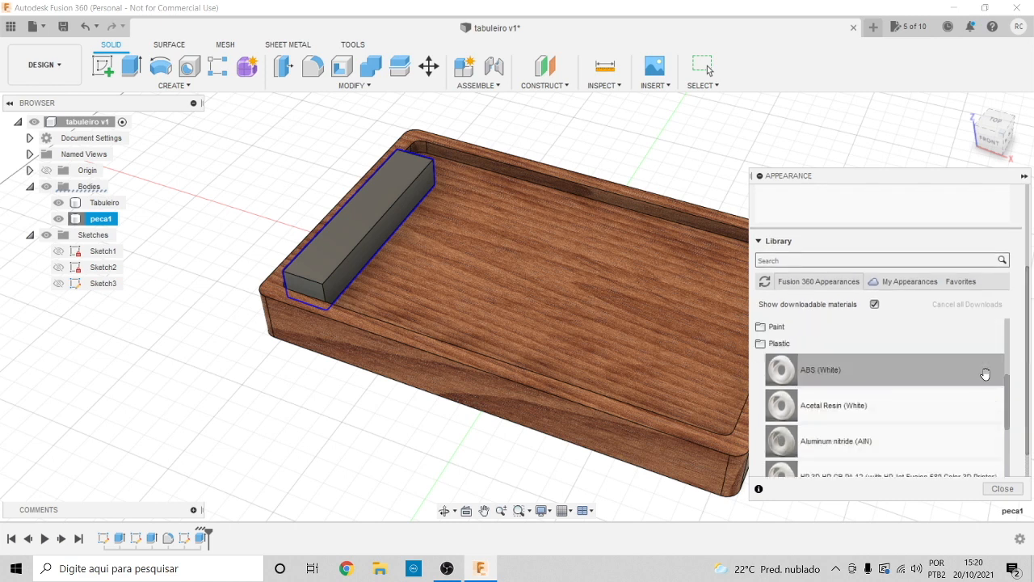
pyautogui.scroll(2, 1032, 340)
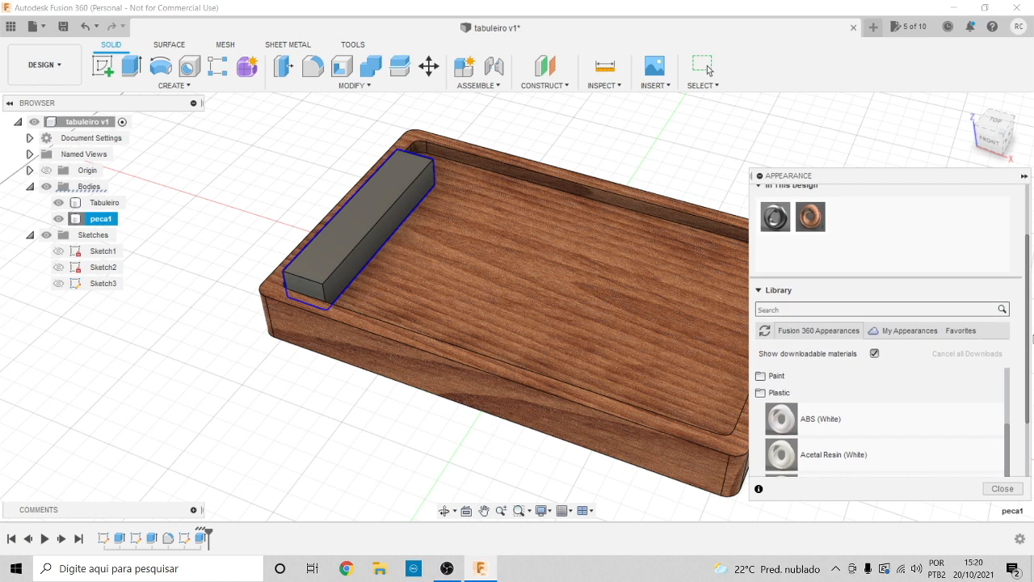
pyautogui.moveTo(778, 418); pyautogui.dragTo(365, 226)
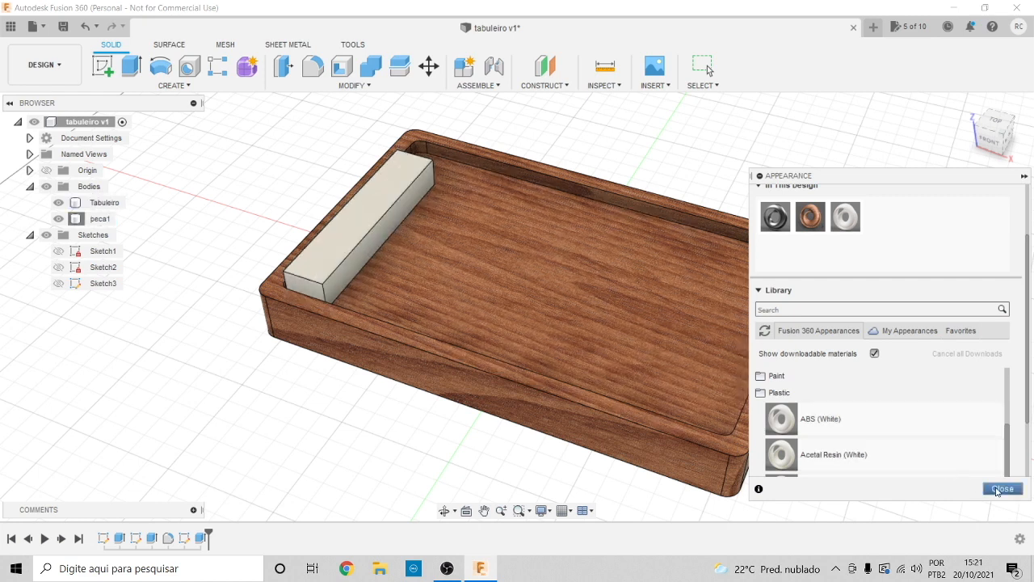
pyautogui.click(1002, 488)
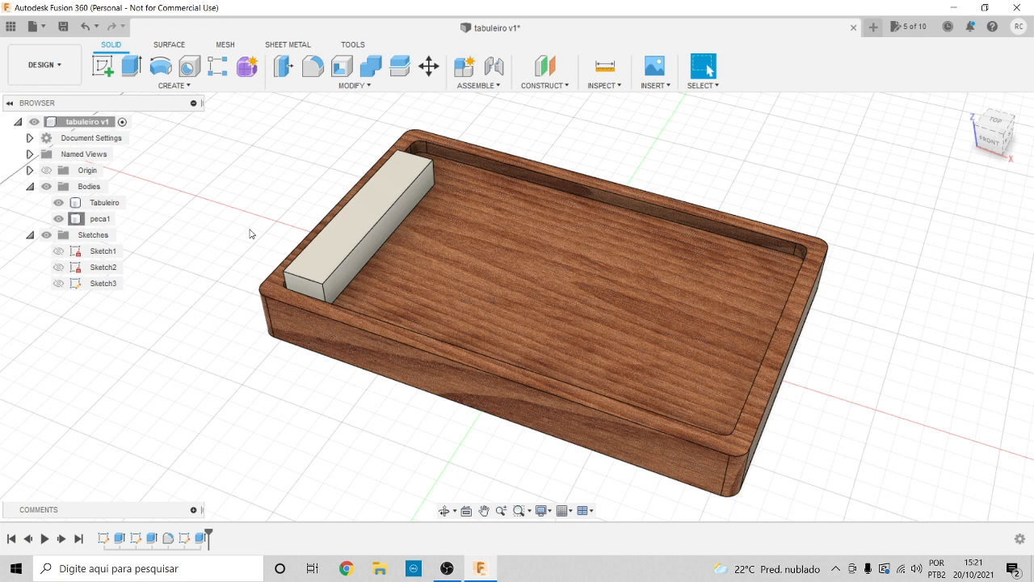
# Fillet the four vertical corner edges of peca1 with a 3 mm radius
pyautogui.click(312, 65)
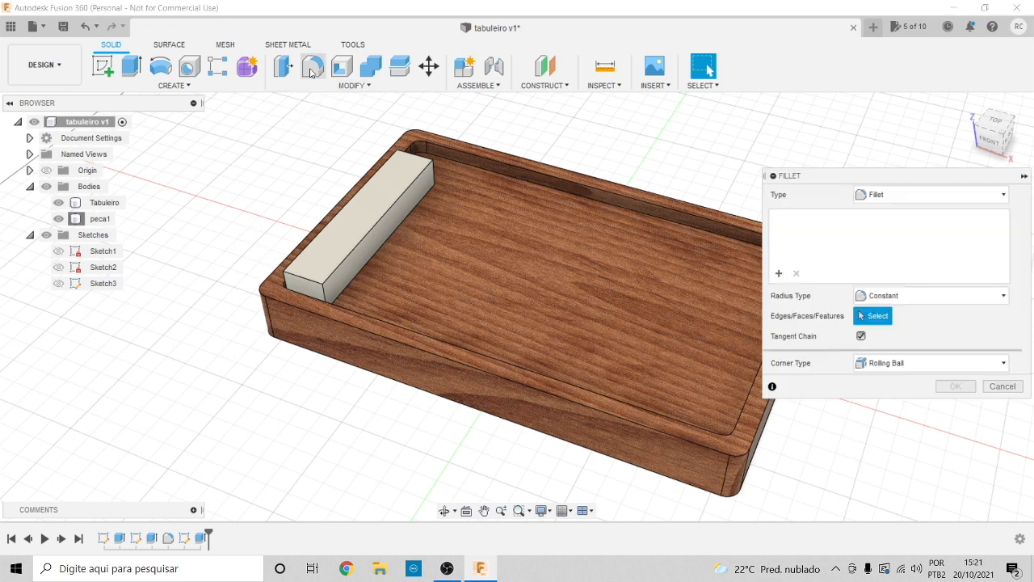
pyautogui.scroll(-3, 323, 305)
pyautogui.scroll(5, 323, 305)
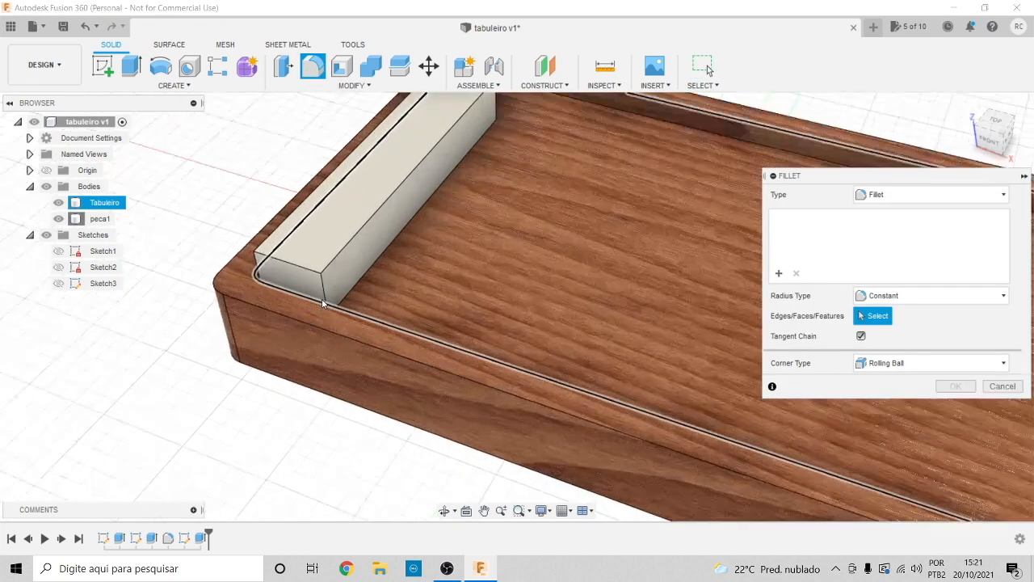
pyautogui.click(325, 272)
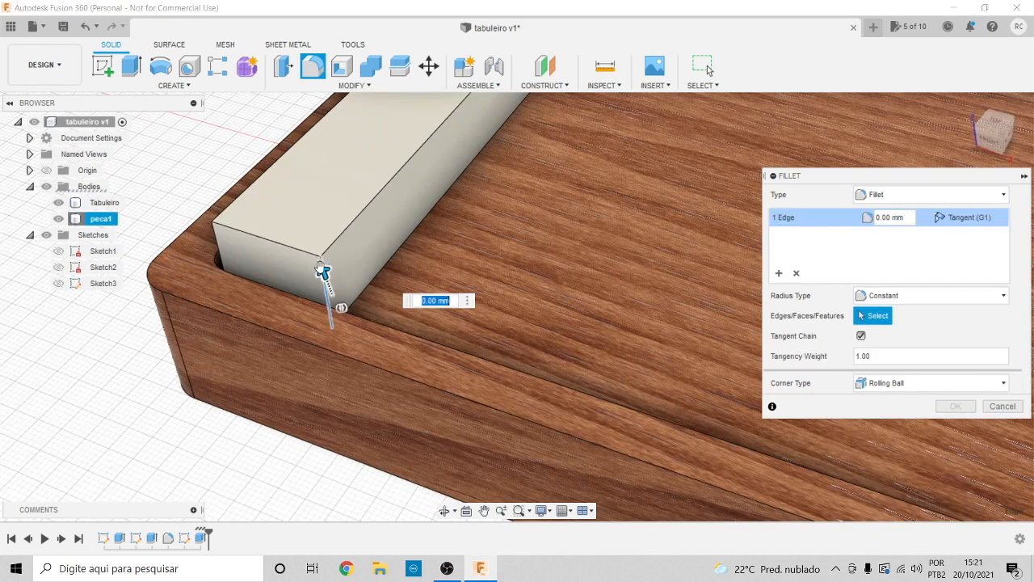
pyautogui.click(217, 245)
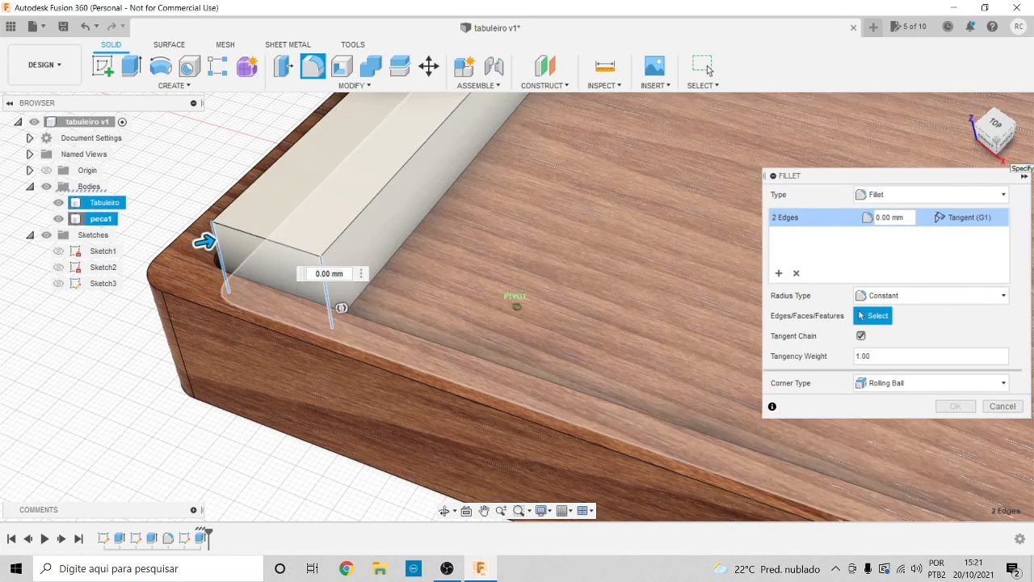
pyautogui.moveTo(997, 146)
pyautogui.mouseDown()
pyautogui.moveTo(946, 166)
pyautogui.moveTo(917, 146)
pyautogui.moveTo(924, 127)
pyautogui.mouseUp()
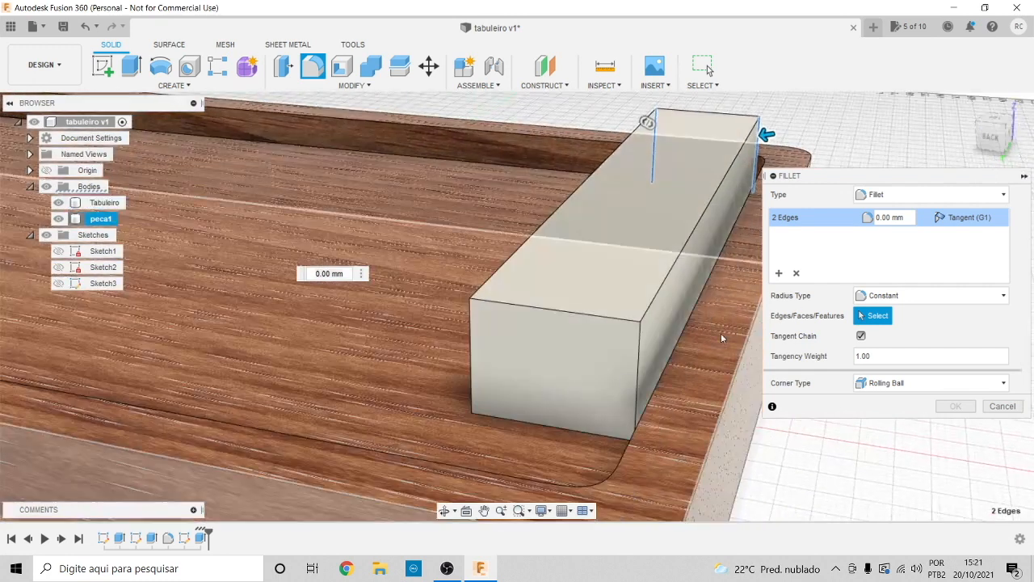
pyautogui.click(639, 349)
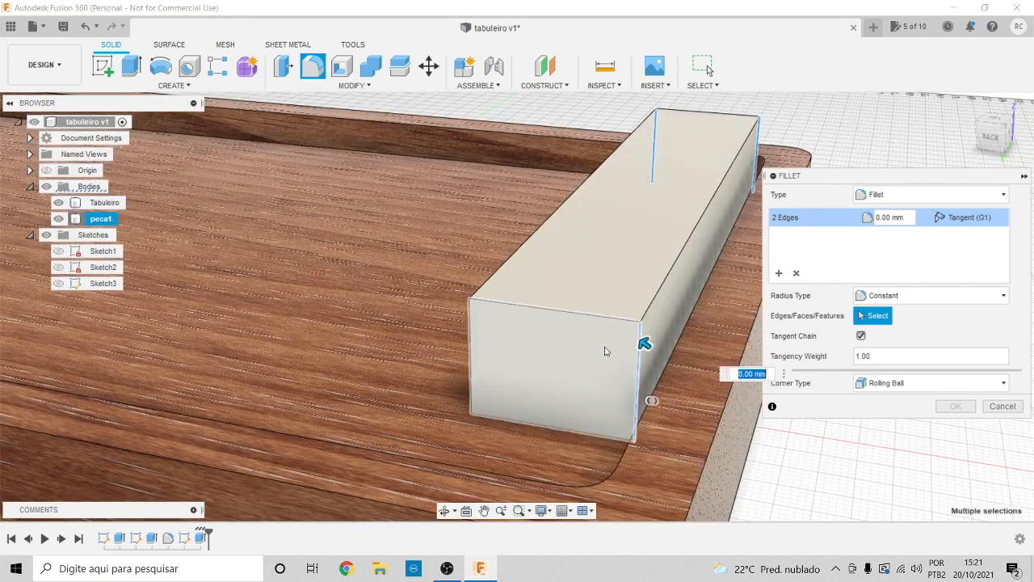
pyautogui.click(471, 340)
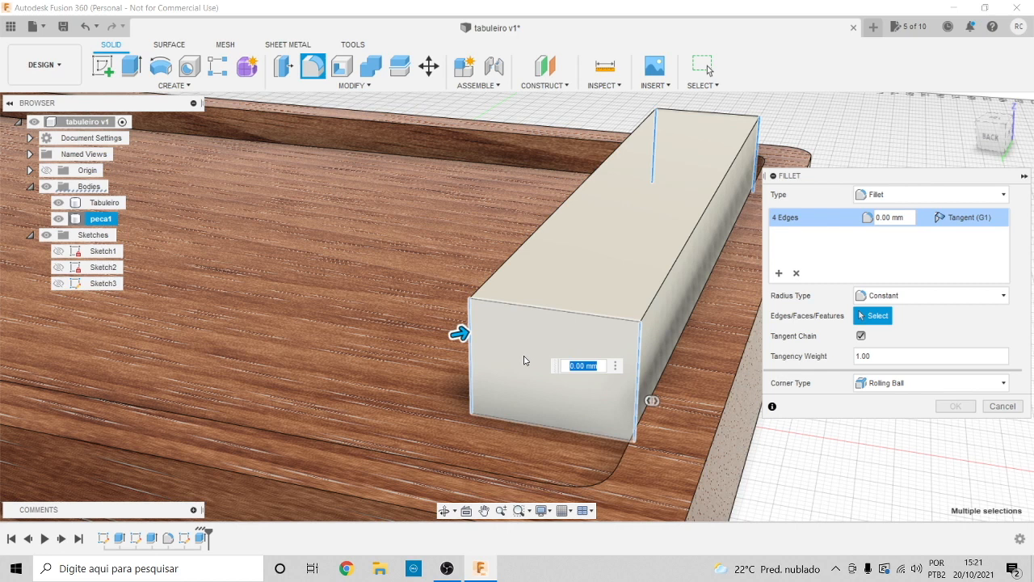
pyautogui.write('3')
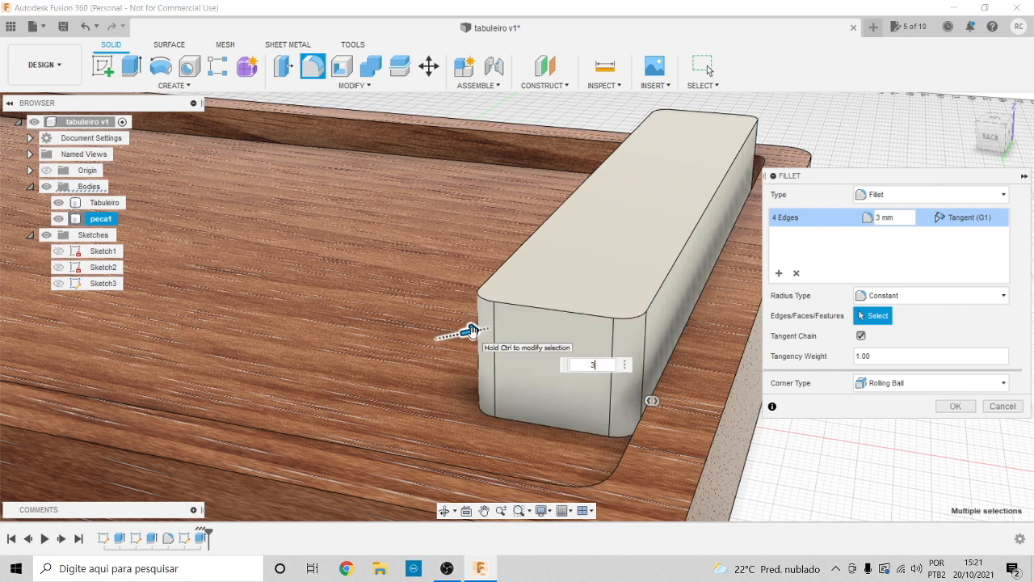
pyautogui.press('Return')
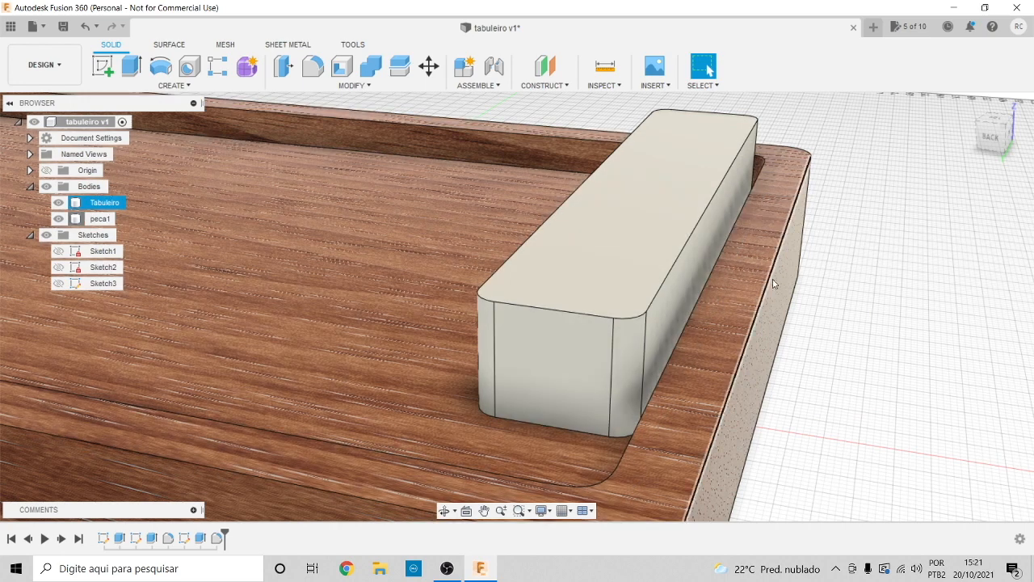
# Show Sketch3 with the puzzle-piece profiles in the tray again
pyautogui.click(998, 120)
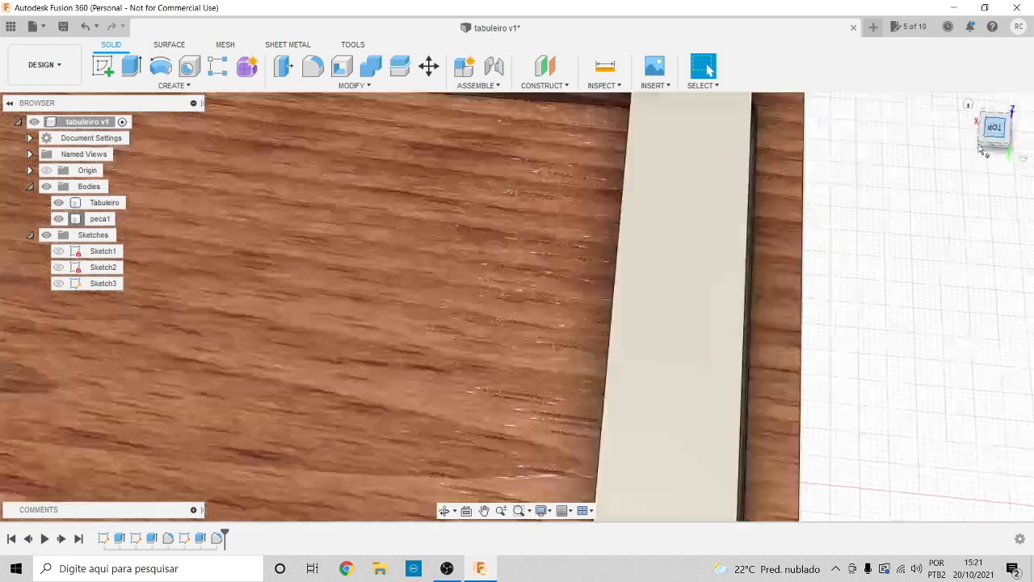
pyautogui.click(969, 104)
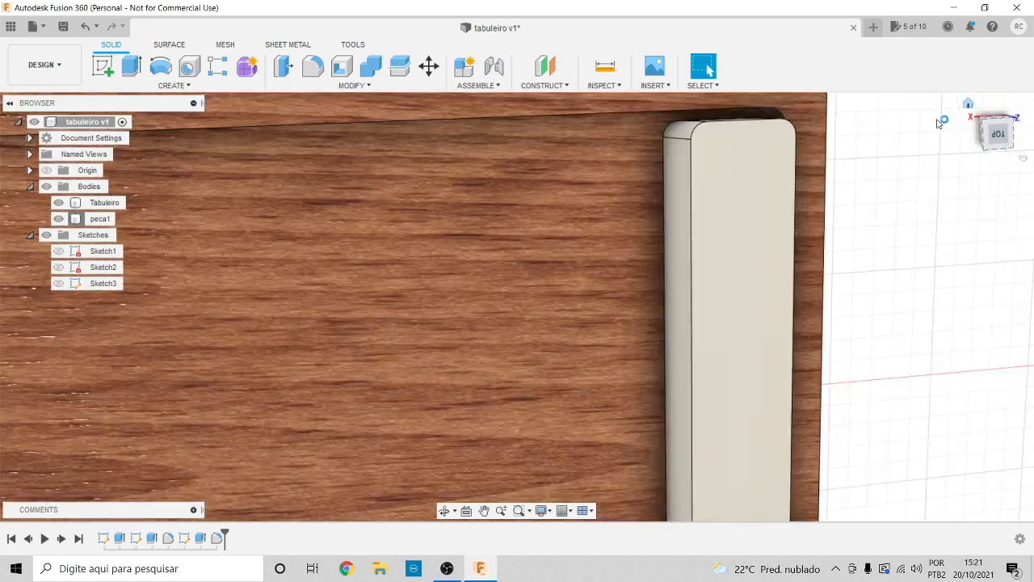
pyautogui.moveTo(516, 306)
pyautogui.keyDown('shift'); pyautogui.mouseDown(button='middle')
pyautogui.moveTo(517, 388)
pyautogui.moveTo(440, 352)
pyautogui.moveTo(465, 254)
pyautogui.moveTo(412, 249)
pyautogui.mouseUp(button='middle'); pyautogui.keyUp('shift')
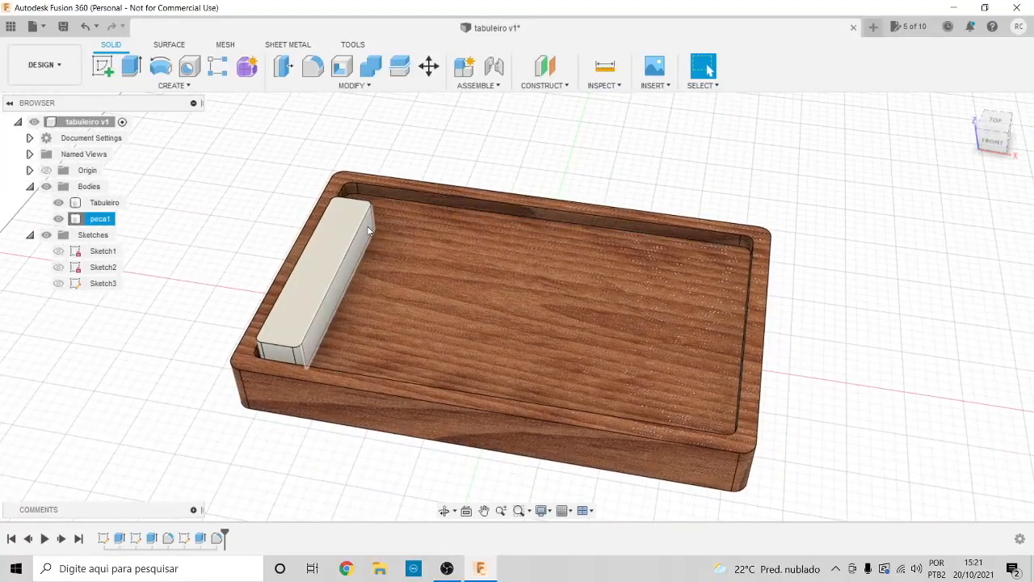
pyautogui.click(334, 250)
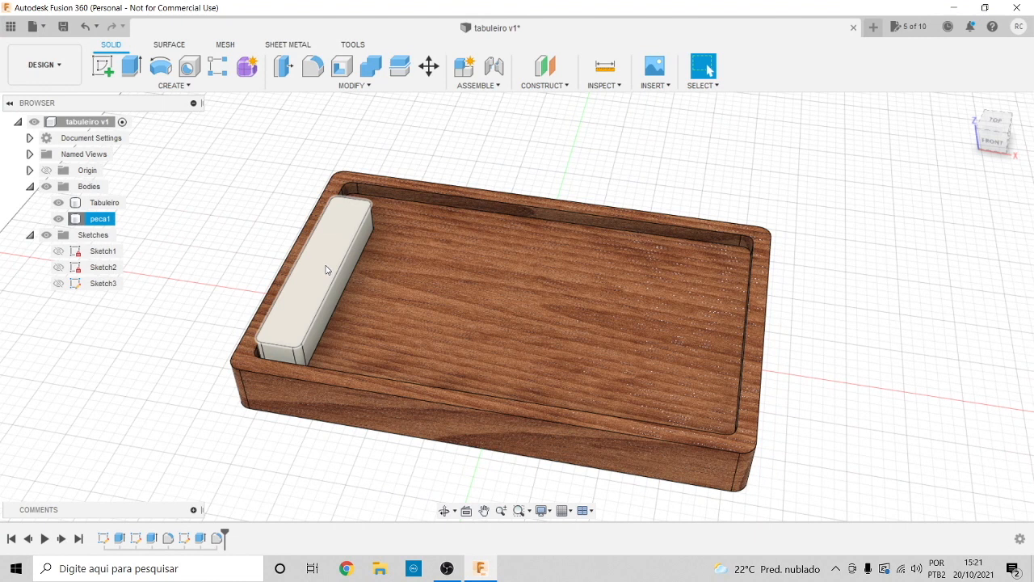
pyautogui.press('Escape')
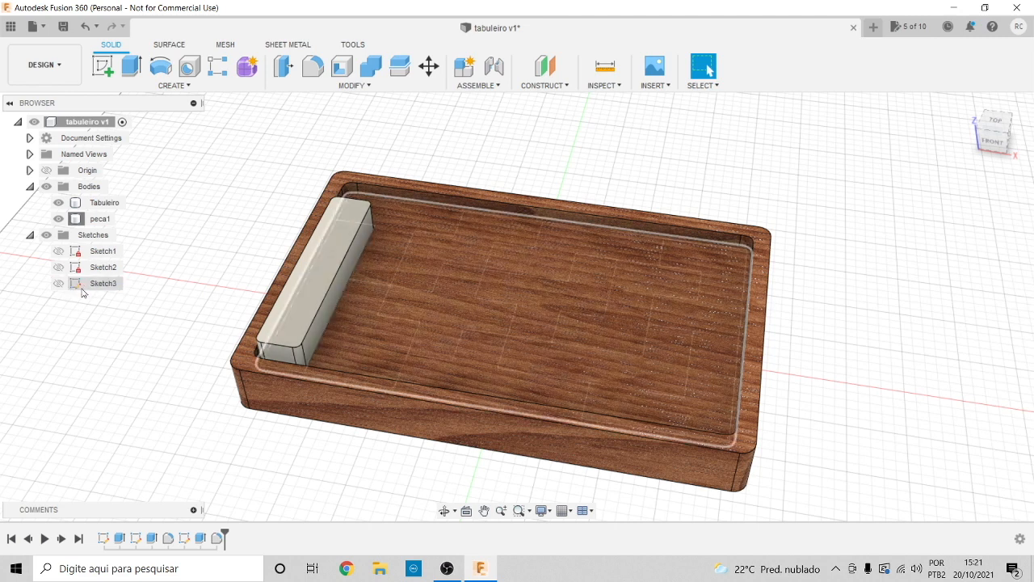
pyautogui.click(59, 283)
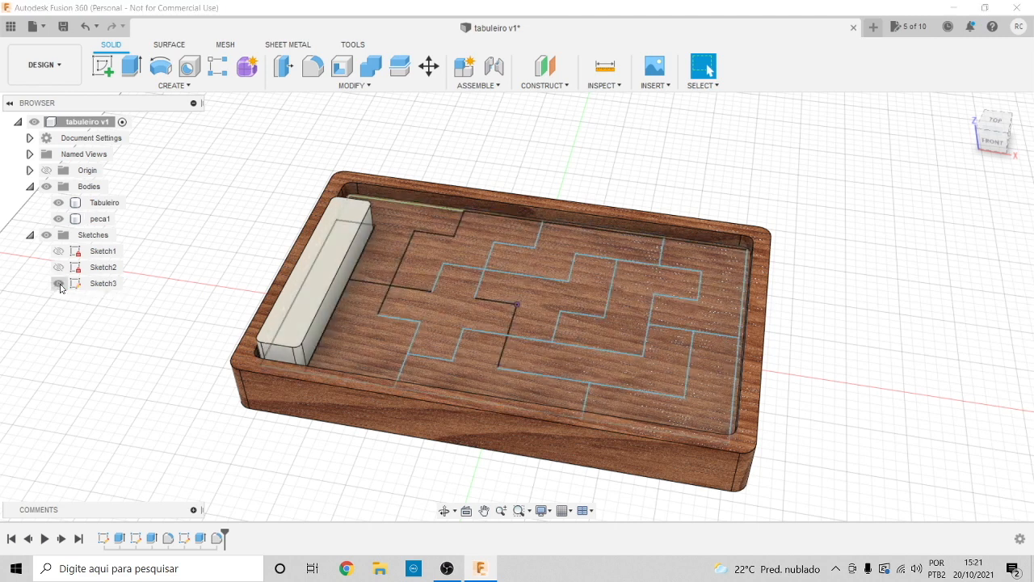
# Extrude the T-shaped profile at the back corner beside peca1 15 mm upward as a new body
pyautogui.click(382, 240)
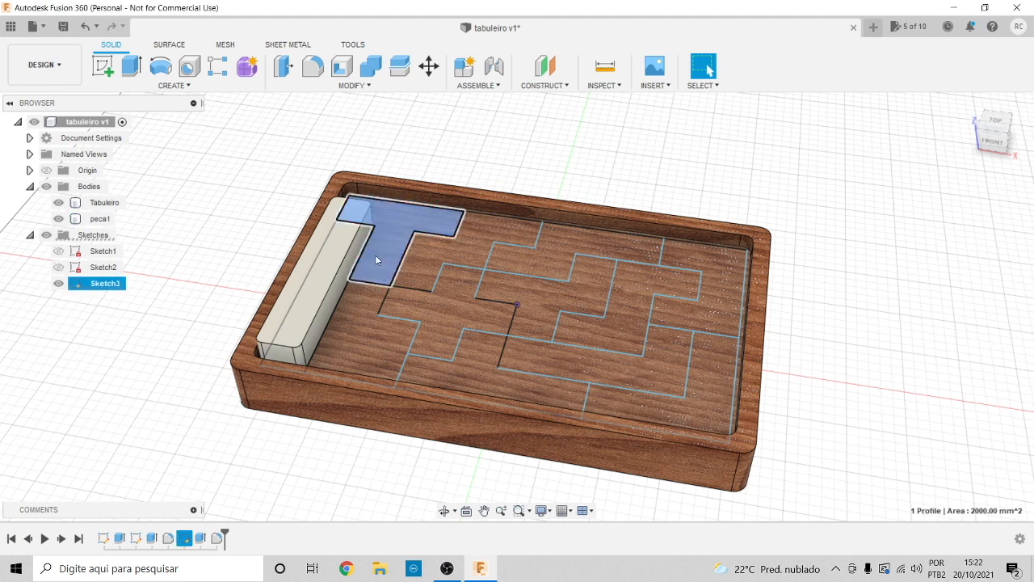
pyautogui.click(135, 80)
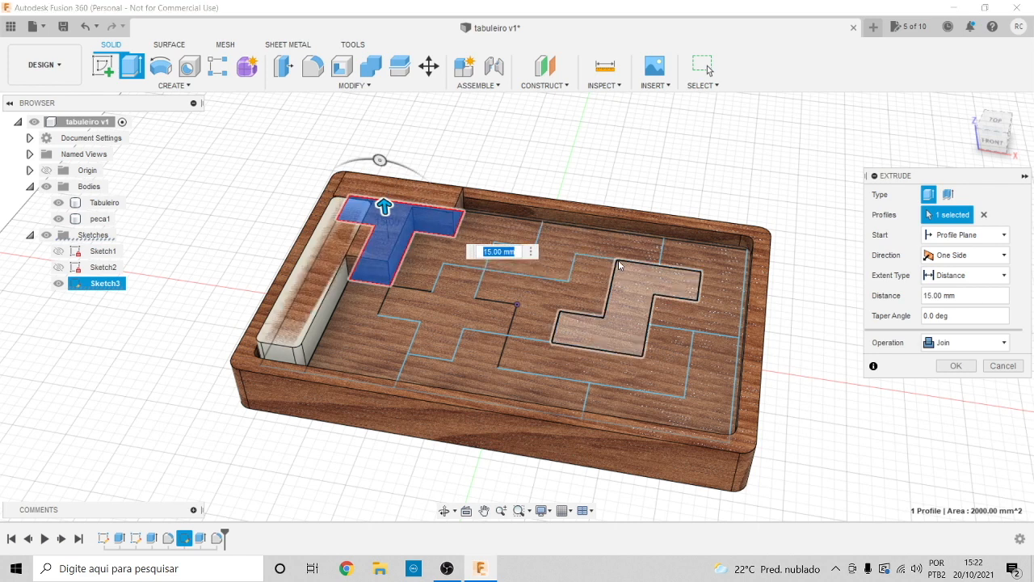
pyautogui.click(961, 344)
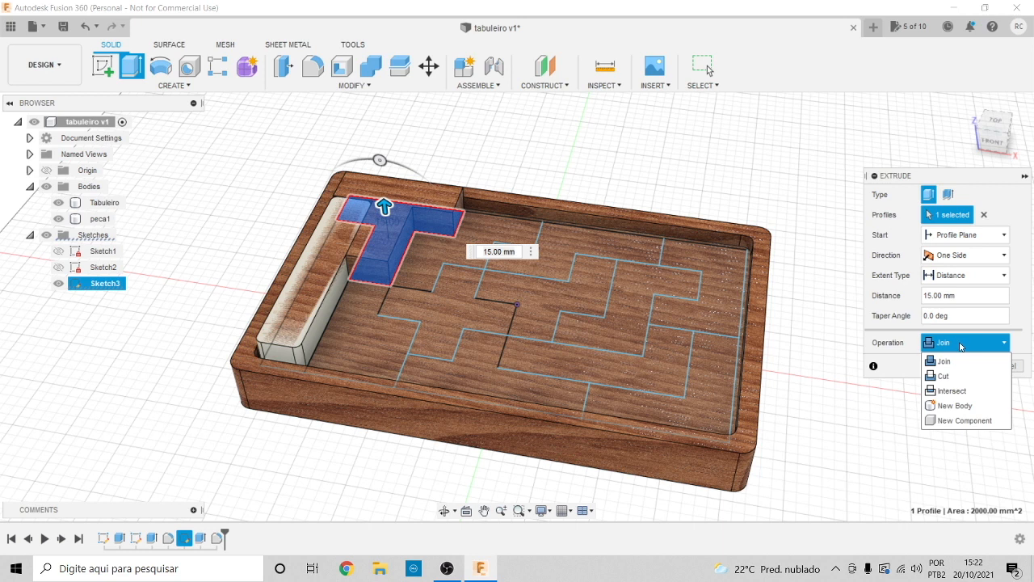
pyautogui.click(955, 406)
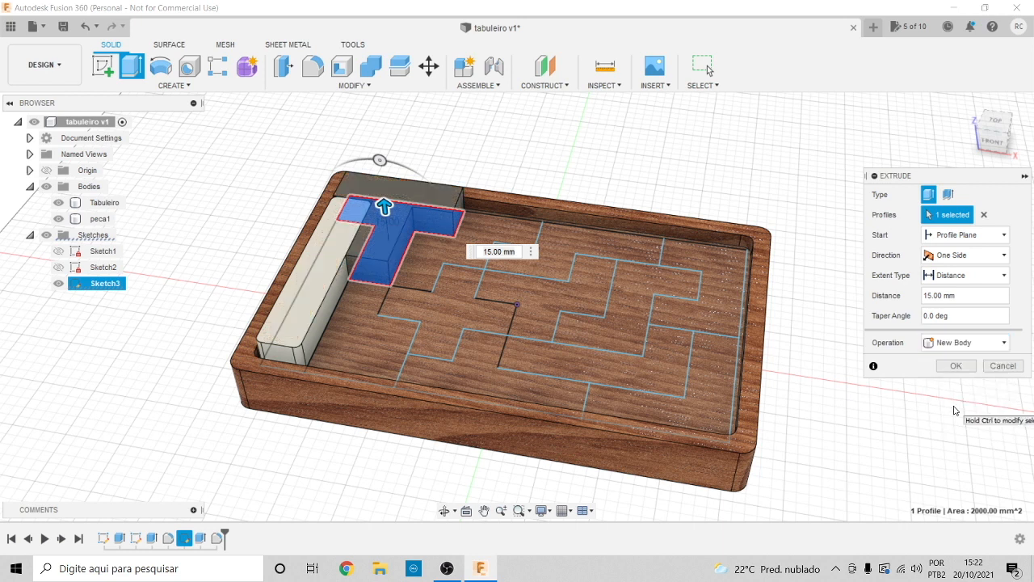
pyautogui.click(954, 366)
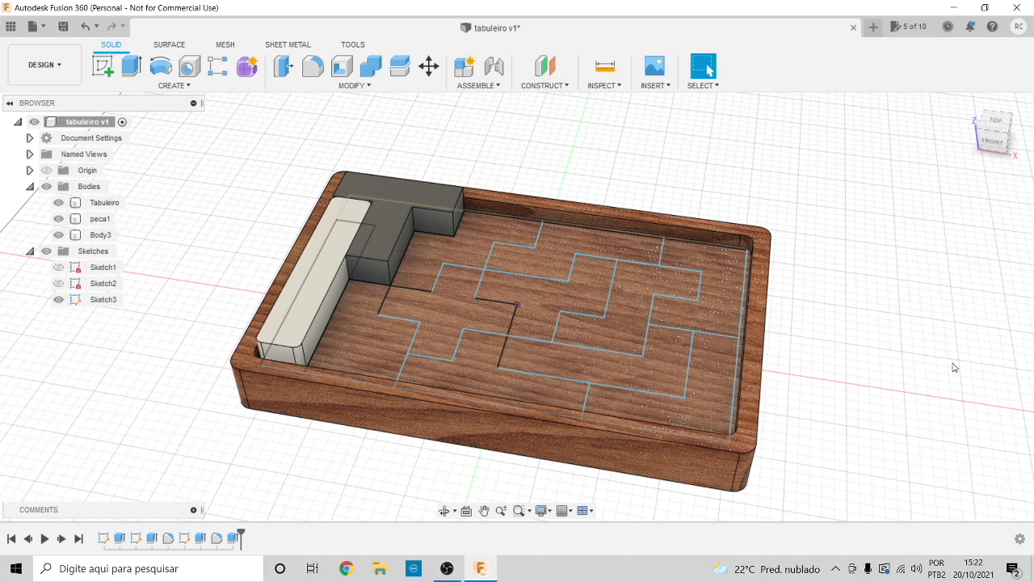
# Rename the T-shaped body as peca2
pyautogui.click(101, 235)
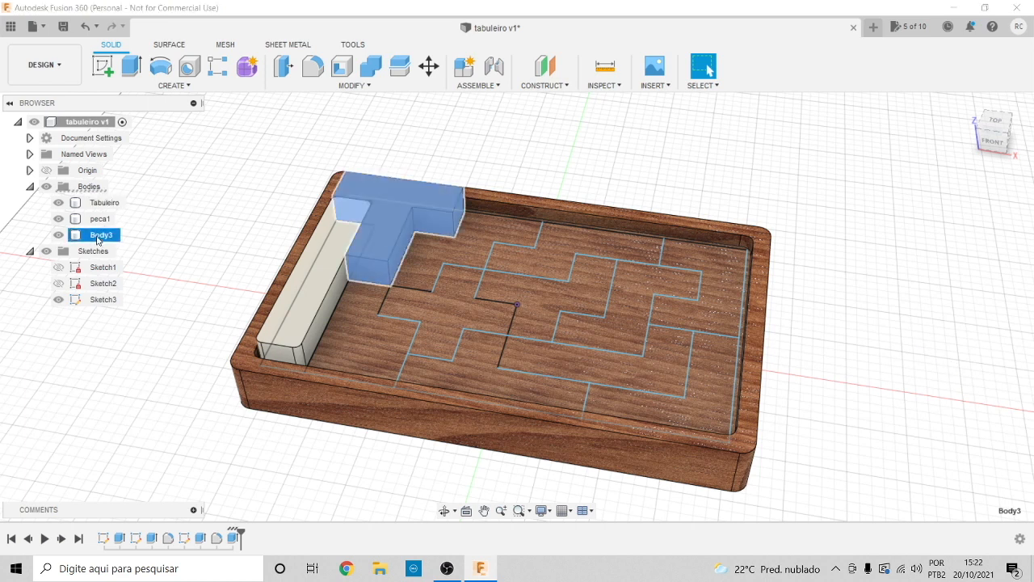
pyautogui.doubleClick(105, 235)
pyautogui.click(149, 237)
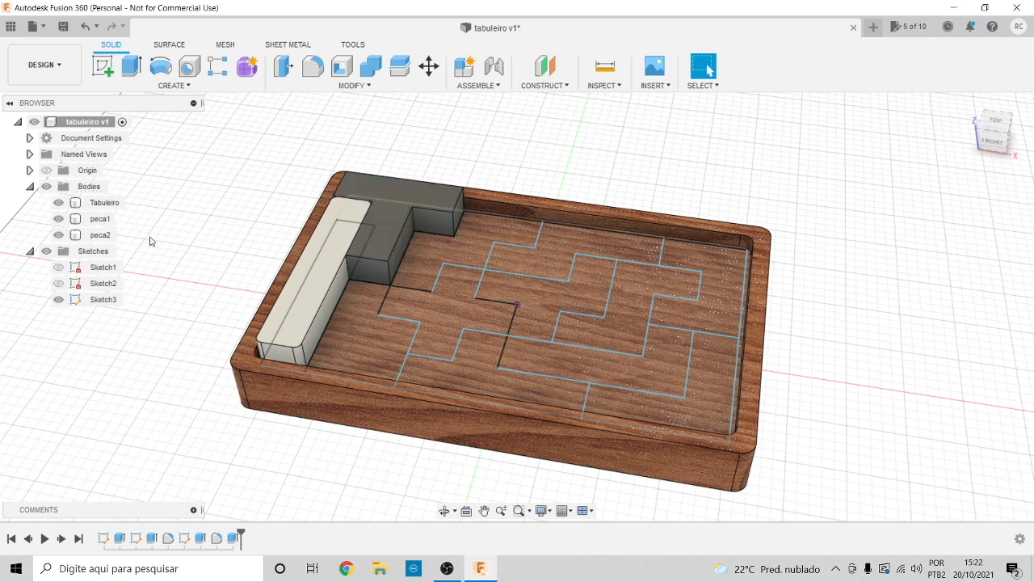
# Apply the white plastic appearance already used in the design to the peca2 body
pyautogui.press('a')
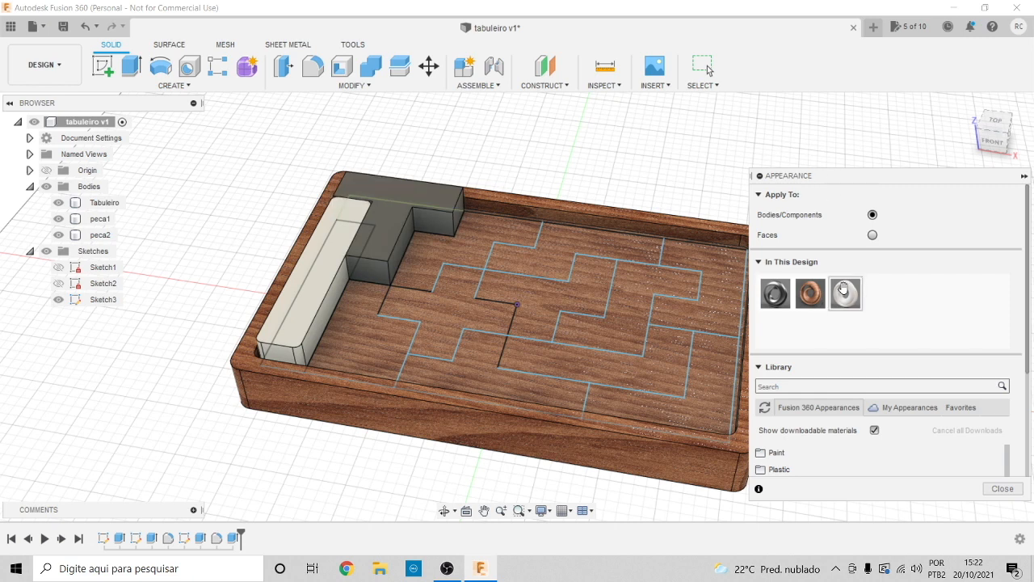
pyautogui.moveTo(846, 295); pyautogui.dragTo(414, 197)
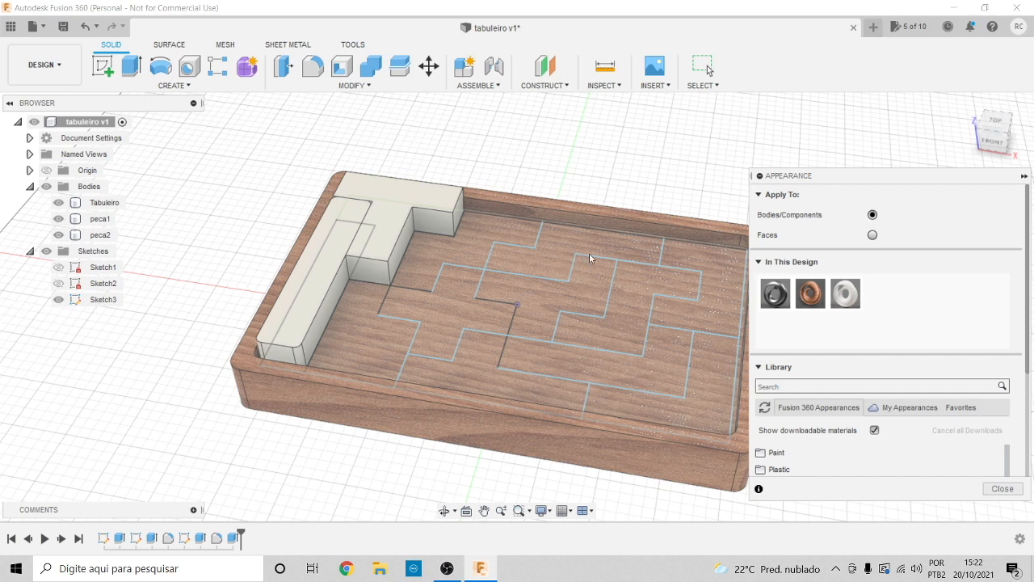
pyautogui.click(1003, 489)
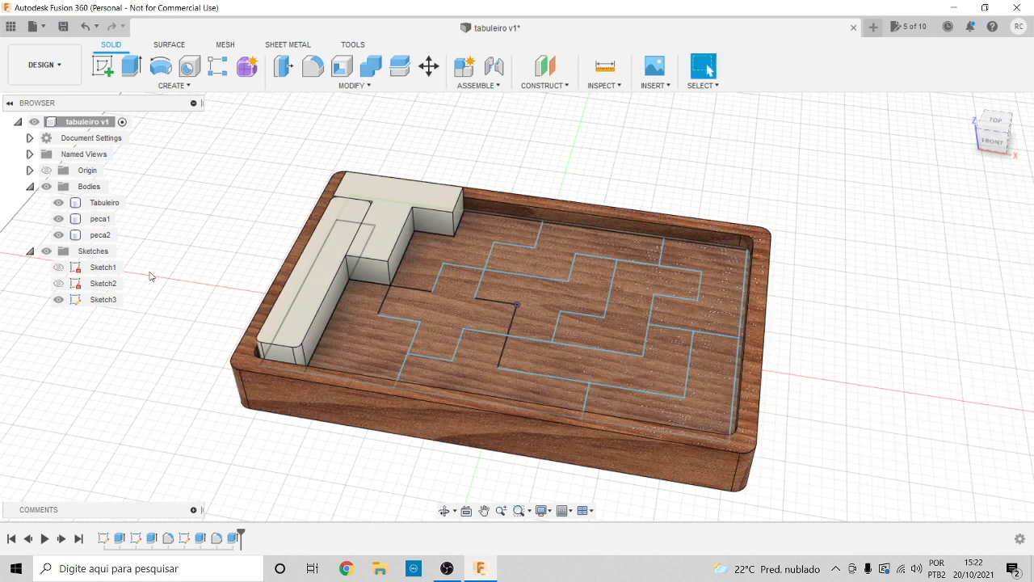
# Hide peca1 and fillet the eight vertical corner edges of peca2 with a 3 mm radius
pyautogui.click(78, 221)
pyautogui.click(58, 219)
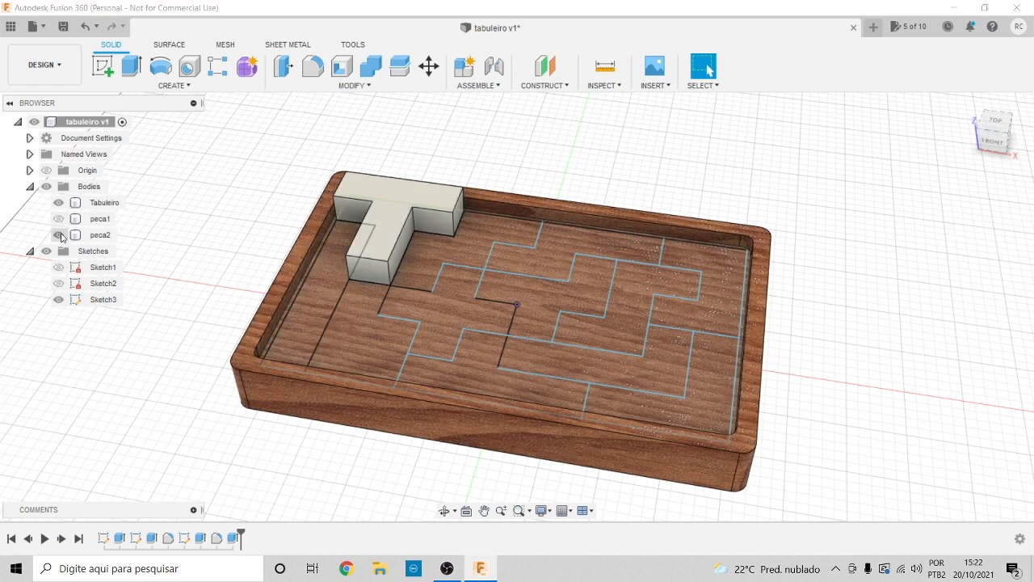
pyautogui.click(313, 67)
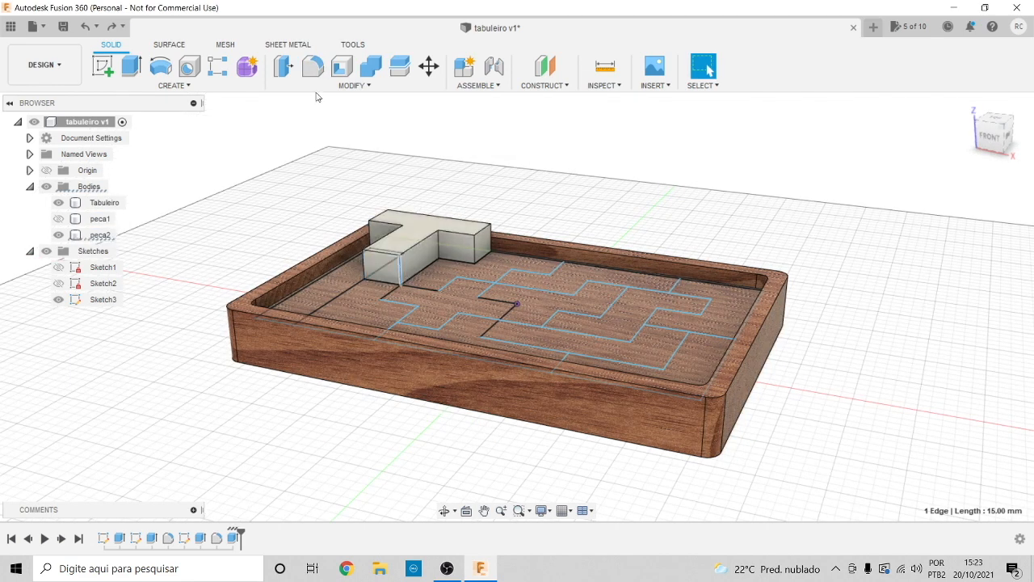
pyautogui.click(313, 66)
pyautogui.click(367, 227)
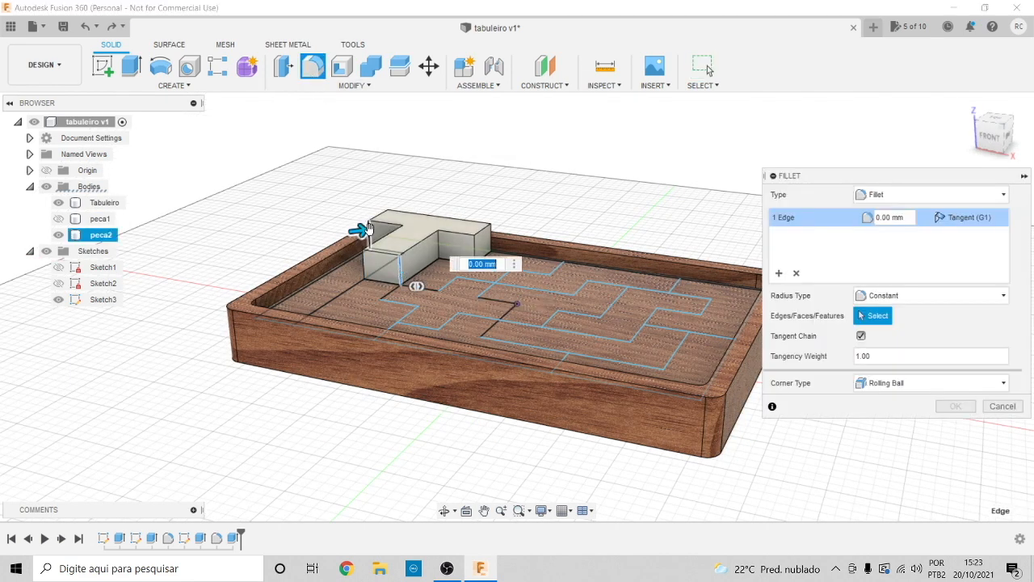
pyautogui.click(439, 249)
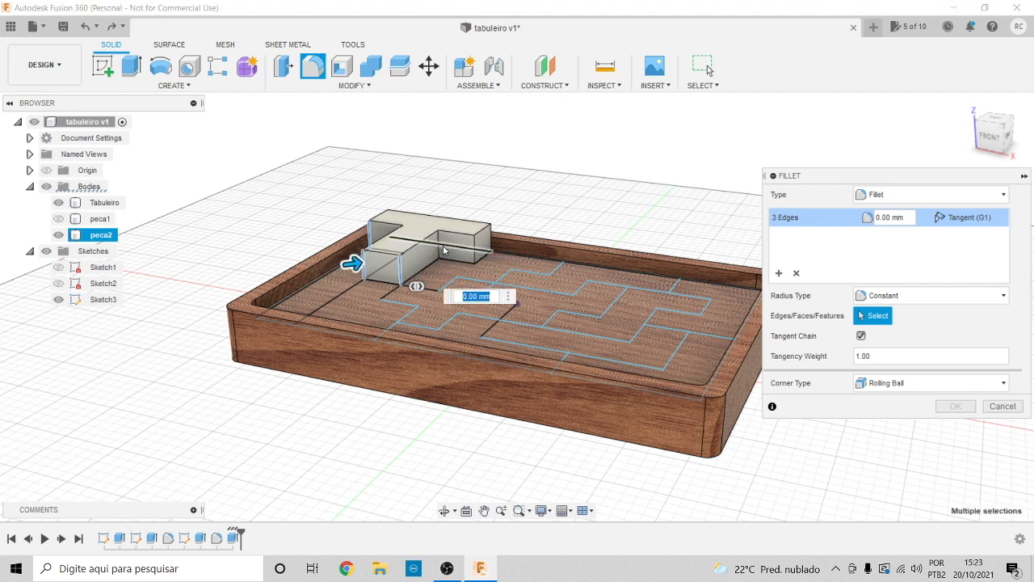
pyautogui.click(466, 249)
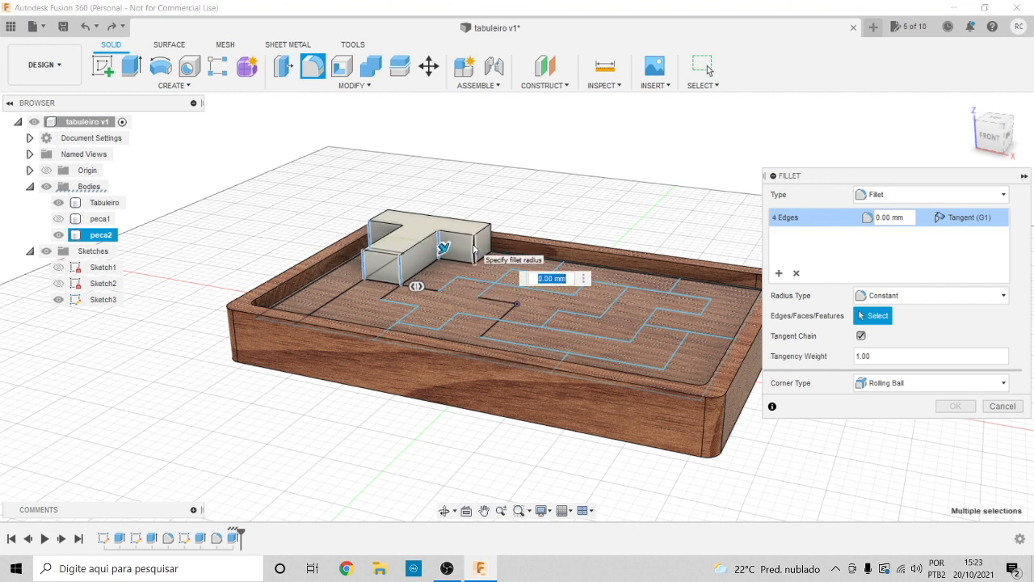
pyautogui.click(476, 246)
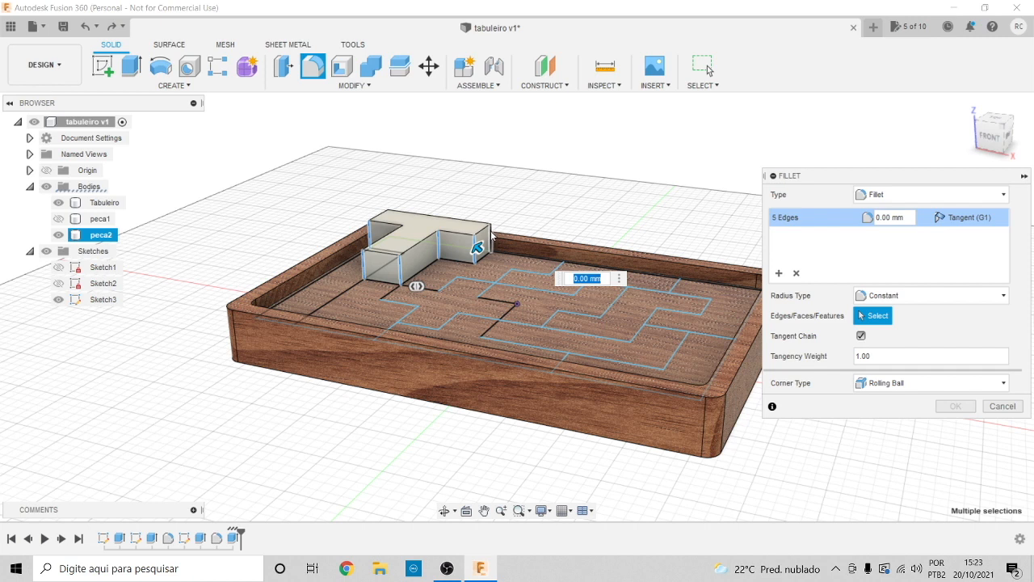
pyautogui.scroll(5, 492, 234)
pyautogui.click(490, 239)
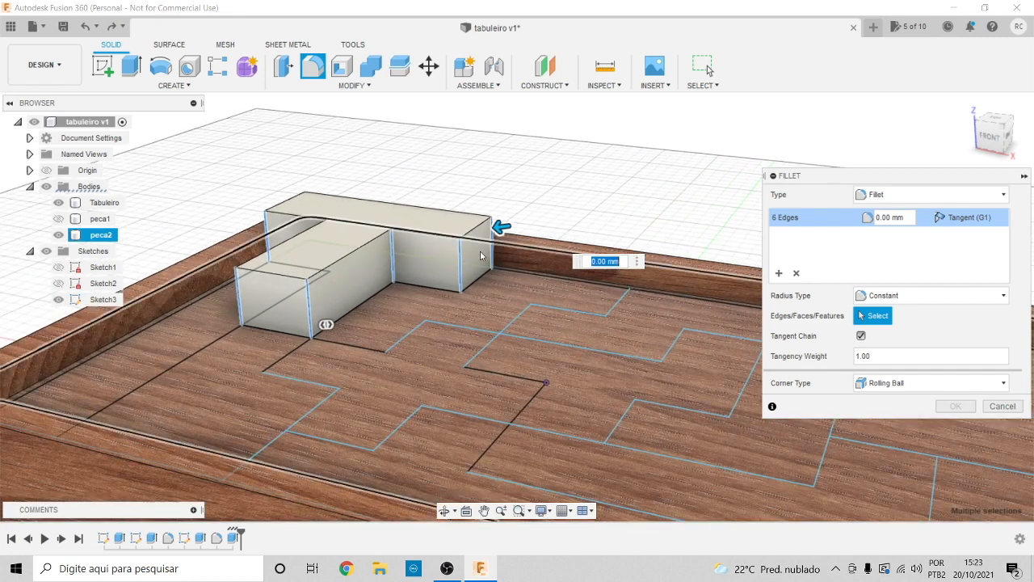
pyautogui.click(327, 238)
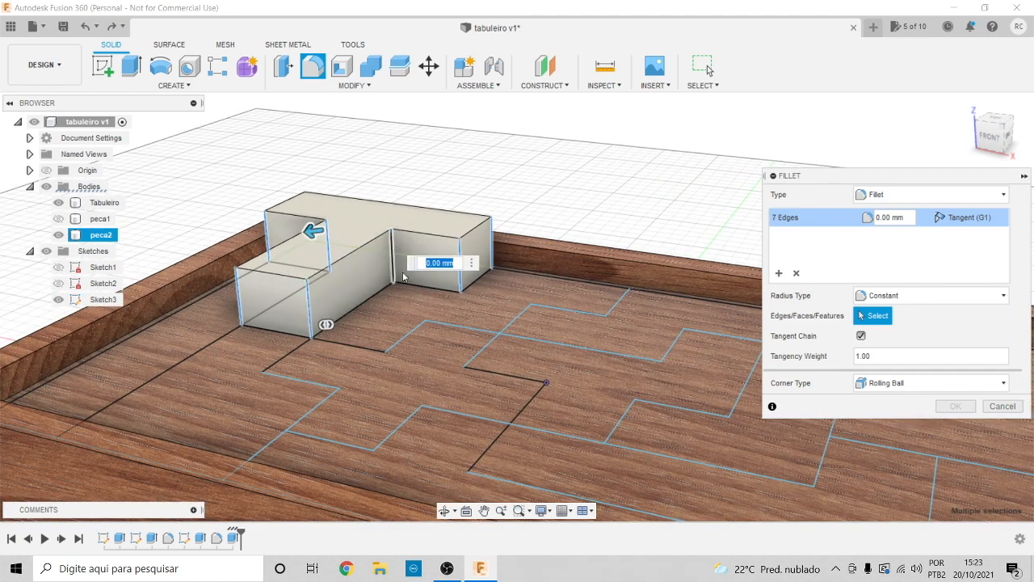
pyautogui.click(305, 202)
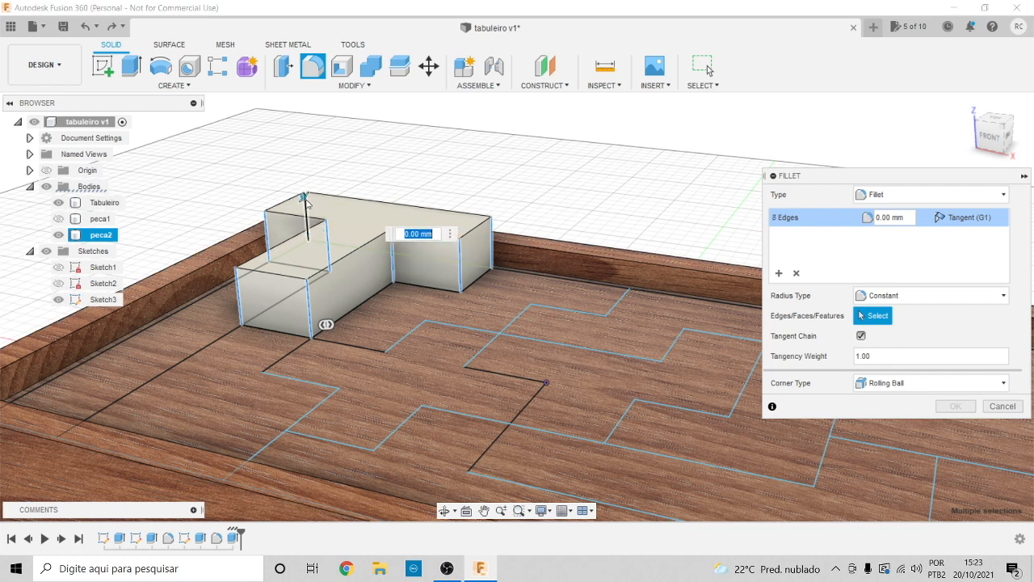
pyautogui.moveTo(303, 197); pyautogui.dragTo(304, 198)
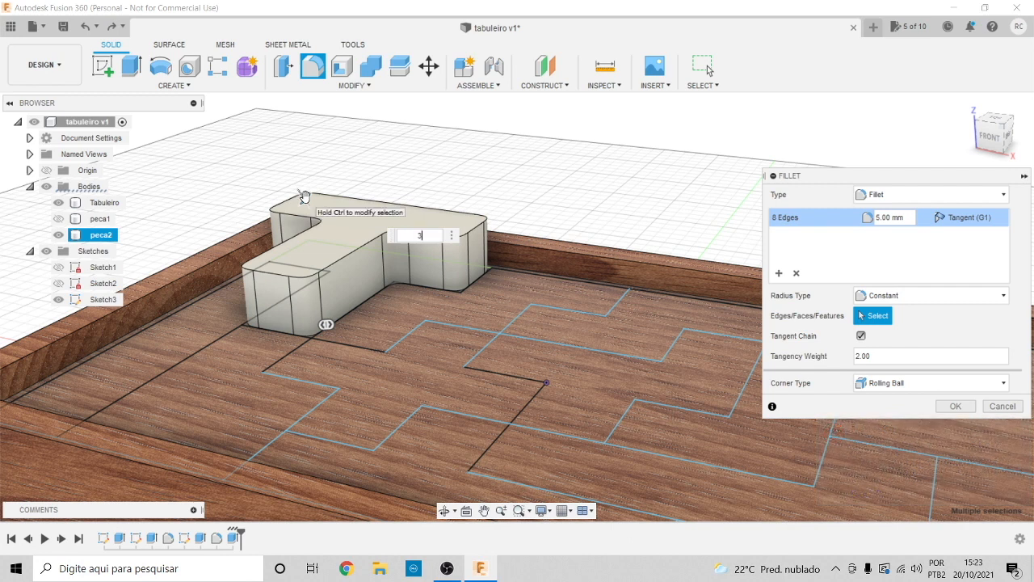
pyautogui.press('Return')
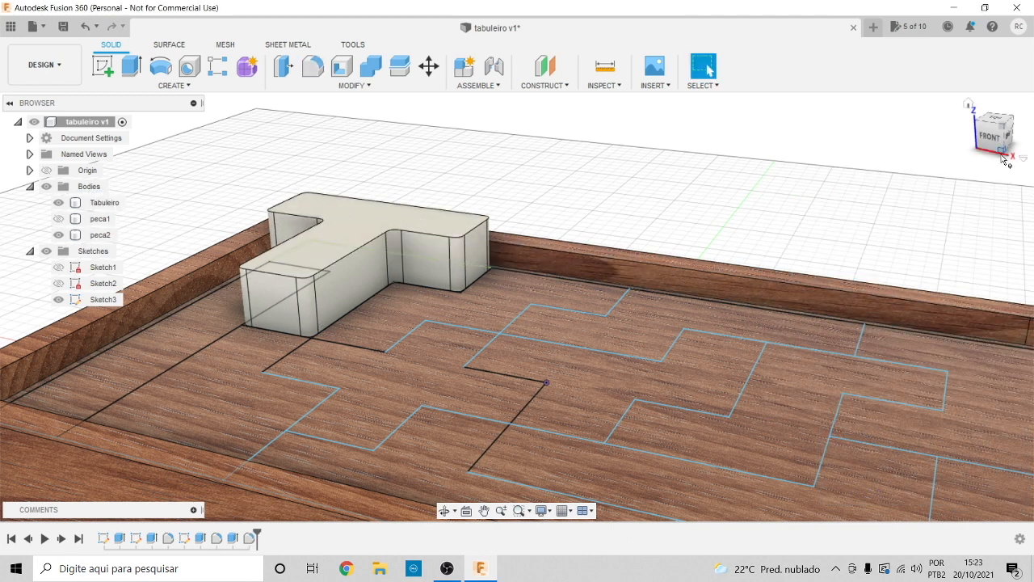
# Inspect the rounded corners of peca2 in the tray from several angles, with Sketch3 hidden
pyautogui.moveTo(994, 144); pyautogui.dragTo(1004, 164)
pyautogui.scroll(3, 597, 270)
pyautogui.scroll(-4, 598, 269)
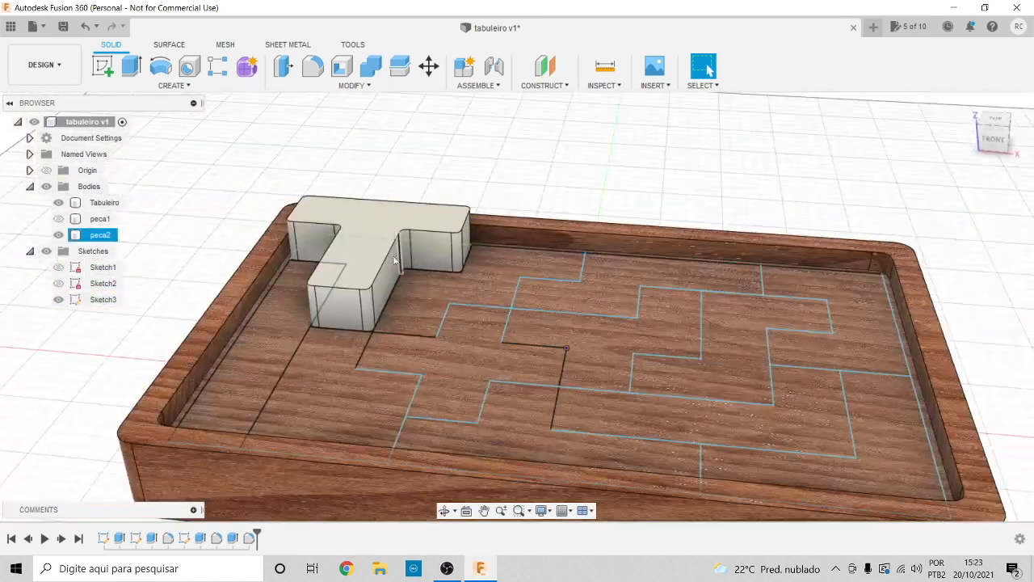
pyautogui.scroll(3, 341, 225)
pyautogui.moveTo(990, 153)
pyautogui.mouseDown()
pyautogui.moveTo(988, 169)
pyautogui.moveTo(1000, 157)
pyautogui.moveTo(967, 141)
pyautogui.moveTo(980, 160)
pyautogui.mouseUp()
pyautogui.scroll(2, 905, 156)
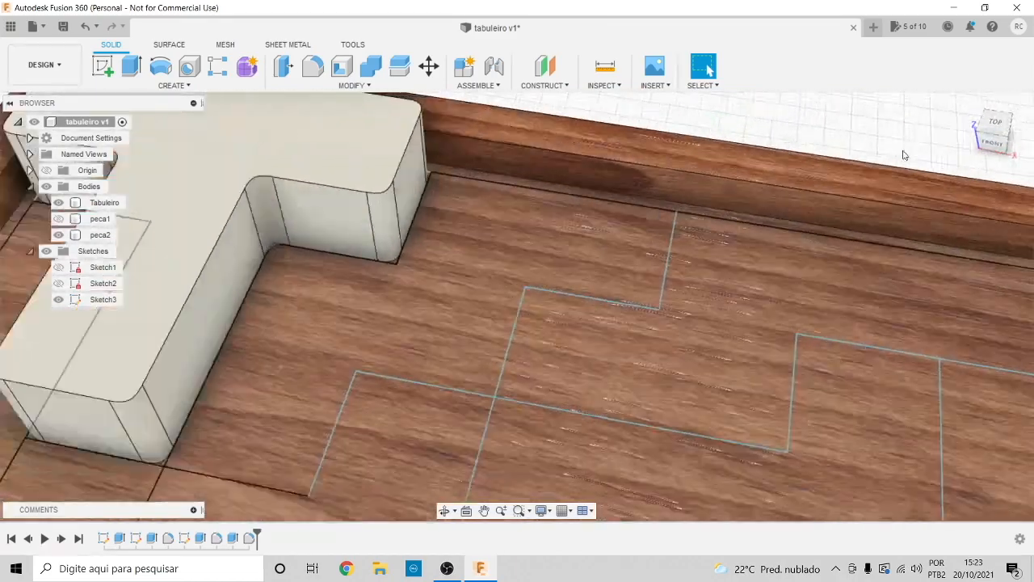
pyautogui.scroll(-4, 905, 155)
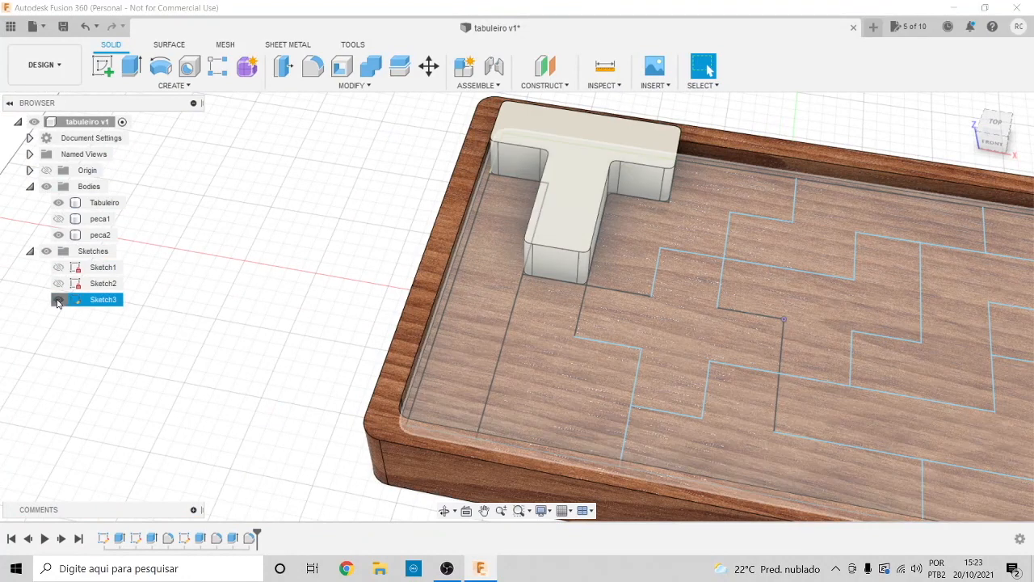
pyautogui.click(58, 299)
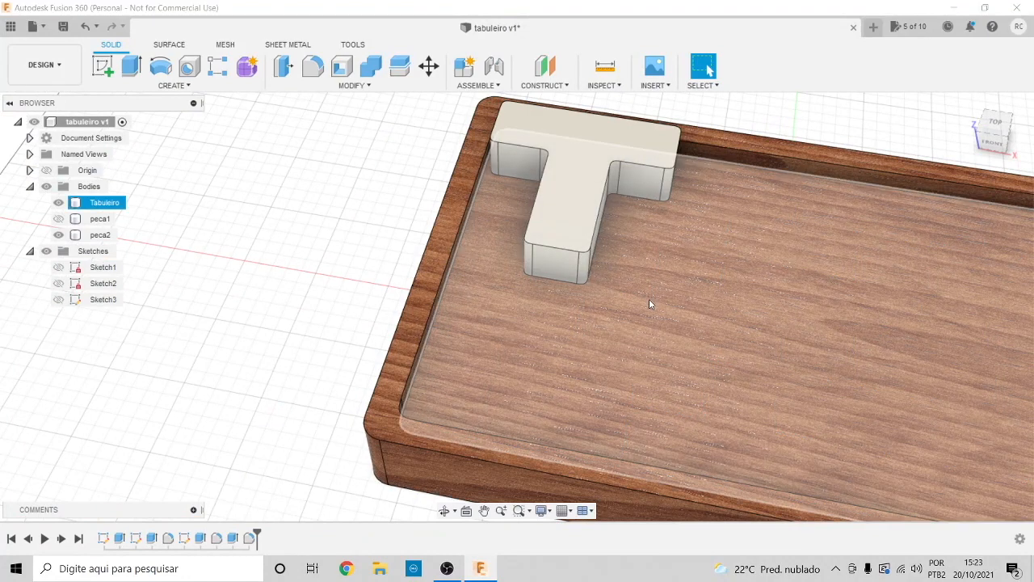
pyautogui.scroll(1, 407, 275)
pyautogui.scroll(-4, 406, 275)
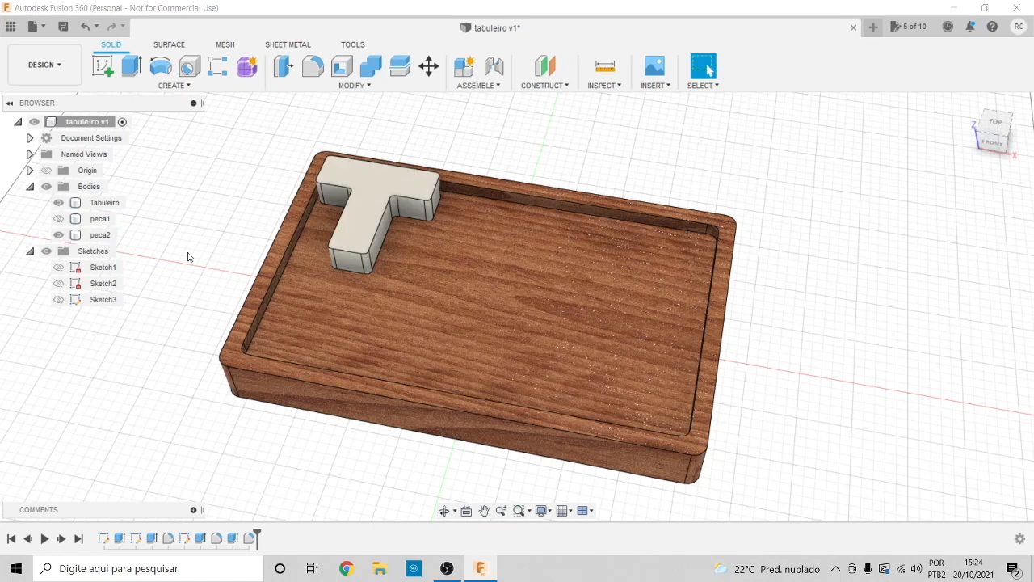
# Show peca1 and Sketch3 again and extrude the P-shaped profile beside peca1 15 mm upward as a new body
pyautogui.click(58, 219)
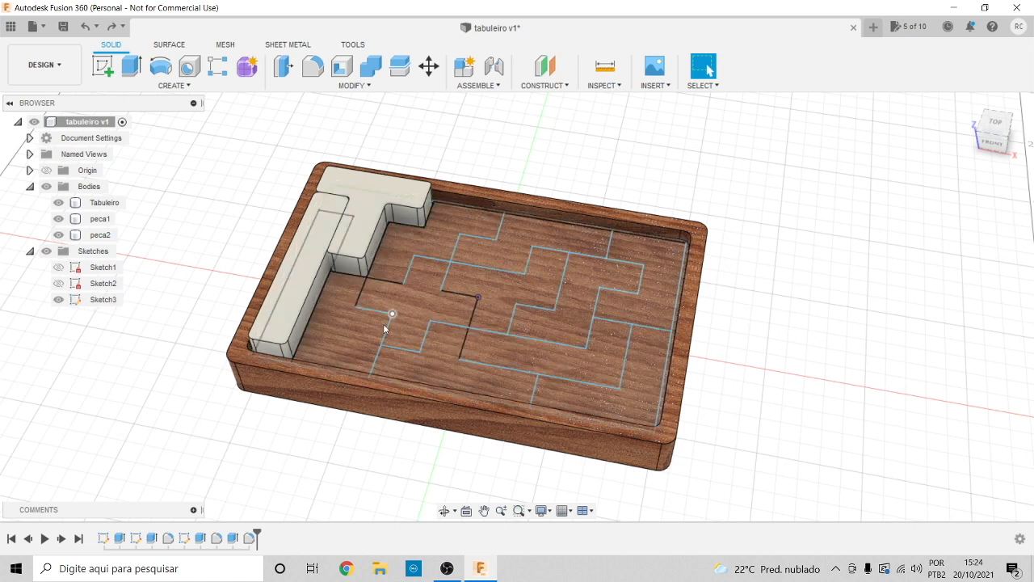
pyautogui.click(339, 318)
pyautogui.press('e')
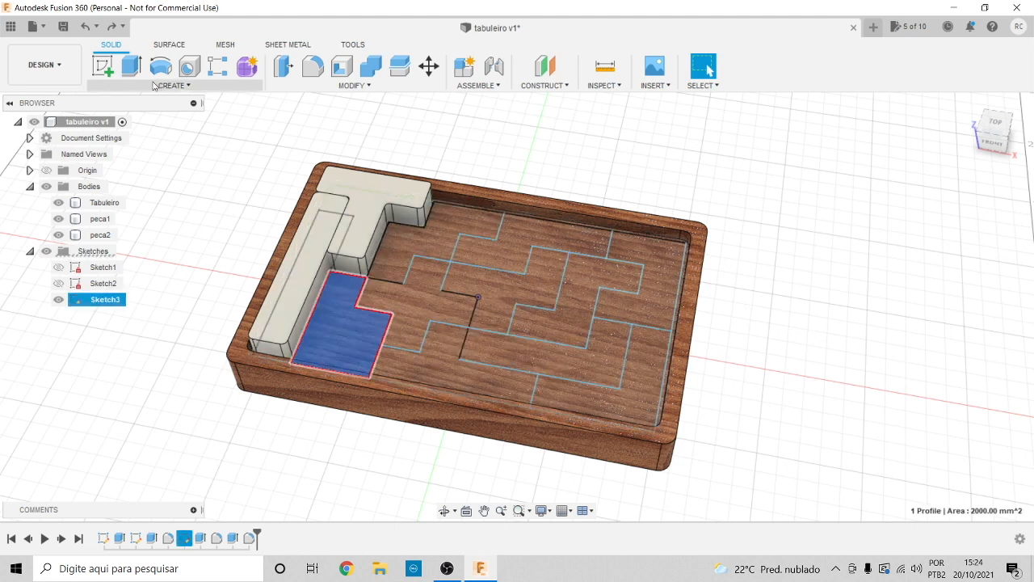
pyautogui.write('10')
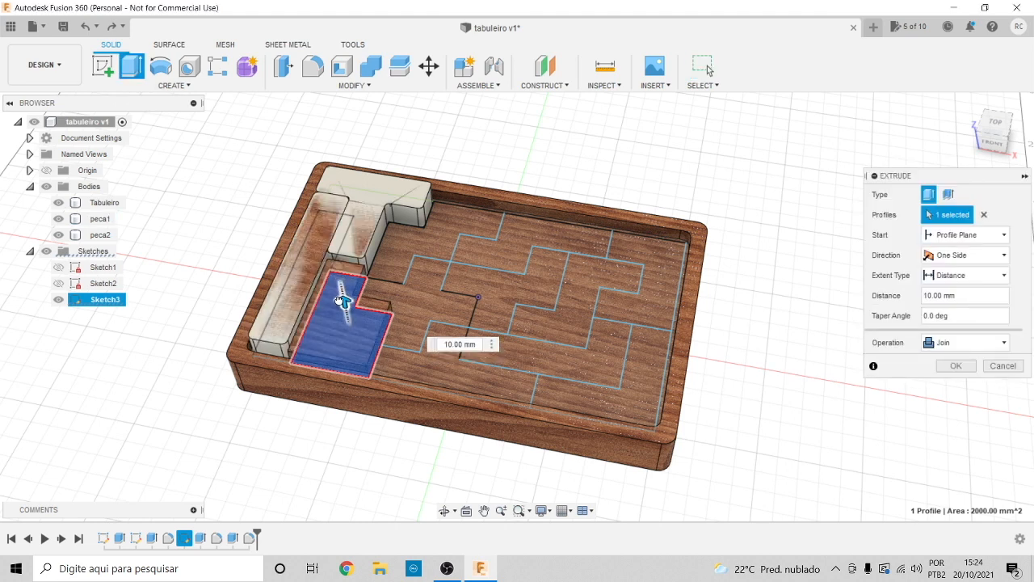
pyautogui.write('5')
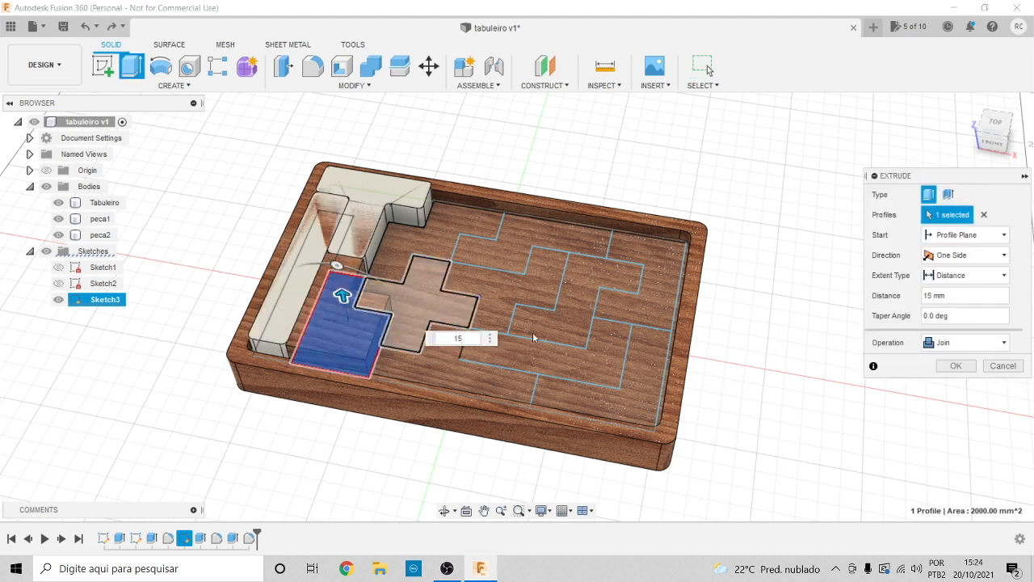
pyautogui.click(964, 342)
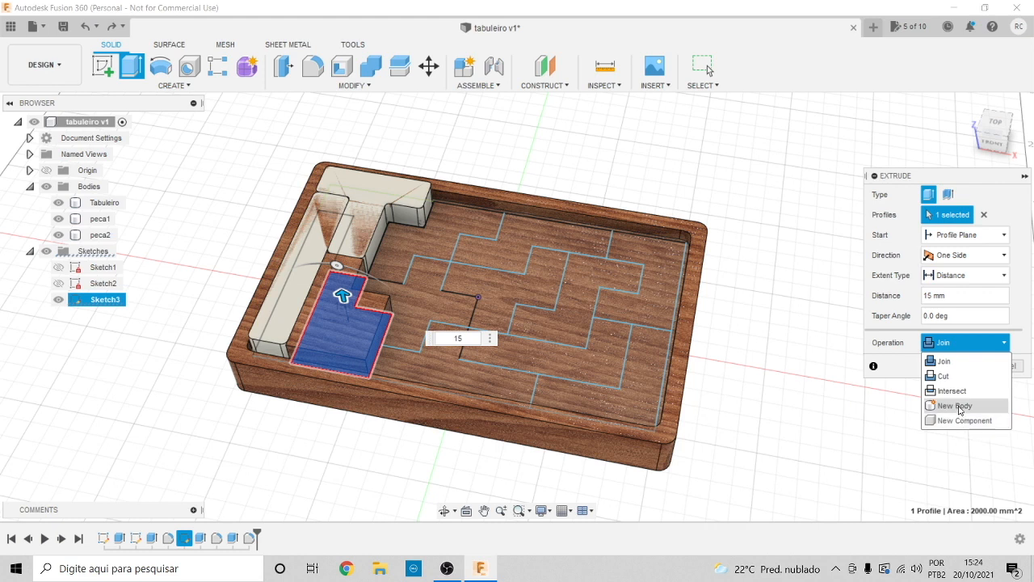
pyautogui.click(955, 406)
pyautogui.click(963, 368)
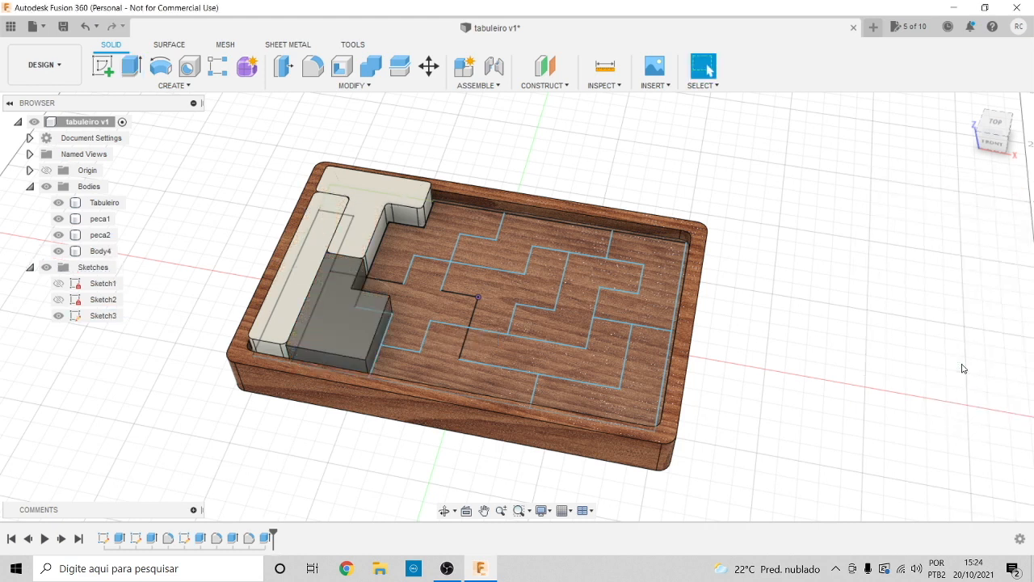
# Extrude the stepped W-shaped profile next to peca2 along the back wall 15 mm upward as a new body
pyautogui.click(433, 238)
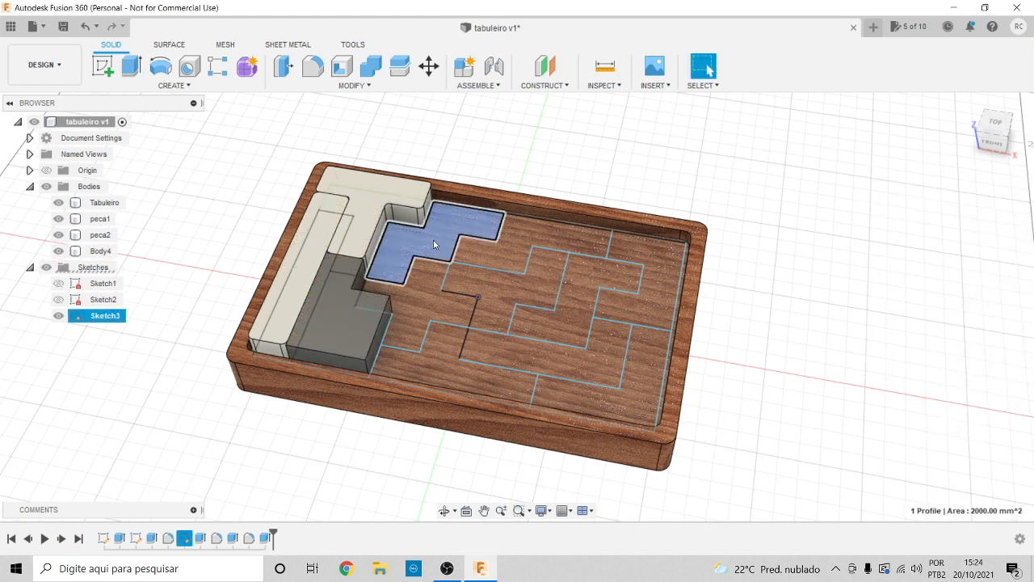
pyautogui.click(131, 65)
pyautogui.write('15')
pyautogui.click(966, 342)
pyautogui.click(956, 407)
pyautogui.click(956, 366)
# Extrude the cross-shaped profile between the P-shaped and W-shaped pieces 15 mm upward as a new body
pyautogui.click(418, 291)
pyautogui.write('e15')
pyautogui.click(965, 342)
pyautogui.click(956, 406)
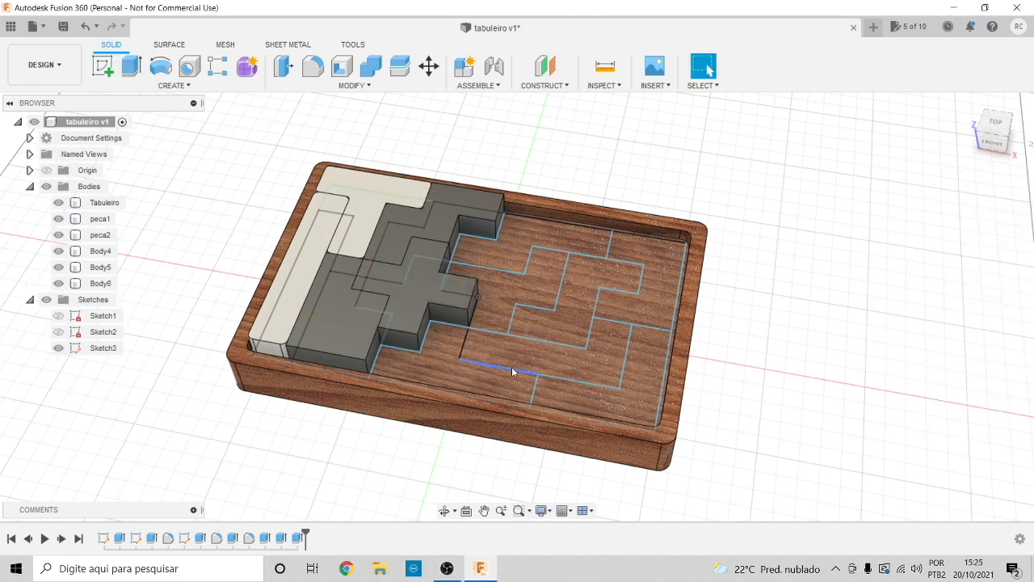
# Extrude the Y-shaped profile along the front wall beside the P-shaped piece 15 mm upward as a new body
pyautogui.write('15')
pyautogui.click(966, 343)
pyautogui.click(956, 406)
pyautogui.click(956, 366)
# Extrude the N-shaped profile along the back wall beside the W-shaped piece 15 mm upward as a new body
pyautogui.click(533, 240)
pyautogui.write('15')
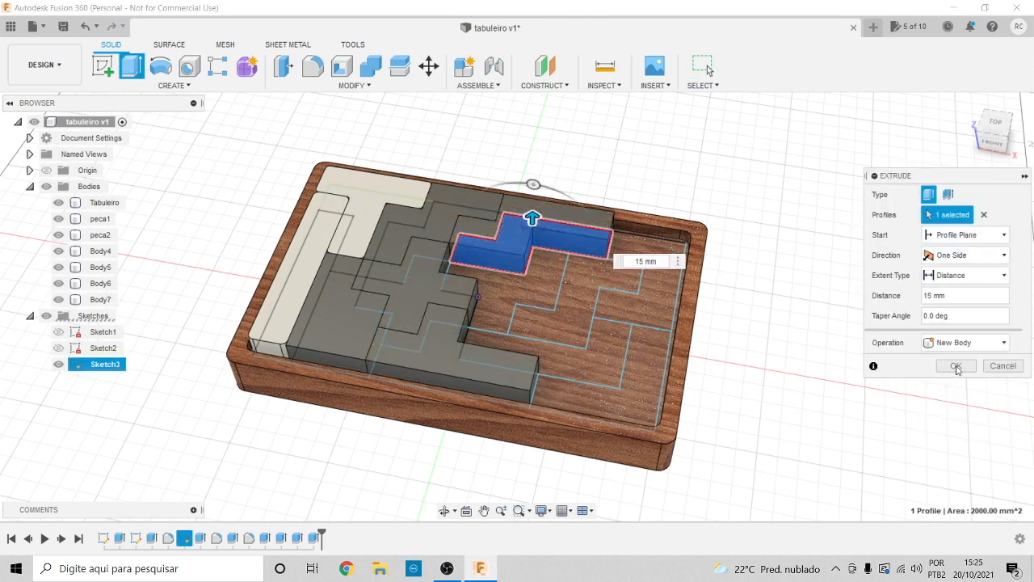
pyautogui.click(956, 366)
# Extrude the F-shaped profile in the middle of the tray, beside the cross-shaped piece, 15 mm upward as a new body
pyautogui.click(502, 286)
pyautogui.write('15')
pyautogui.click(965, 342)
pyautogui.click(958, 406)
pyautogui.click(956, 366)
# Extrude the long L-shaped profile behind the Y-shaped piece 15 mm upward as a new body
pyautogui.click(587, 367)
pyautogui.write('15')
pyautogui.click(966, 343)
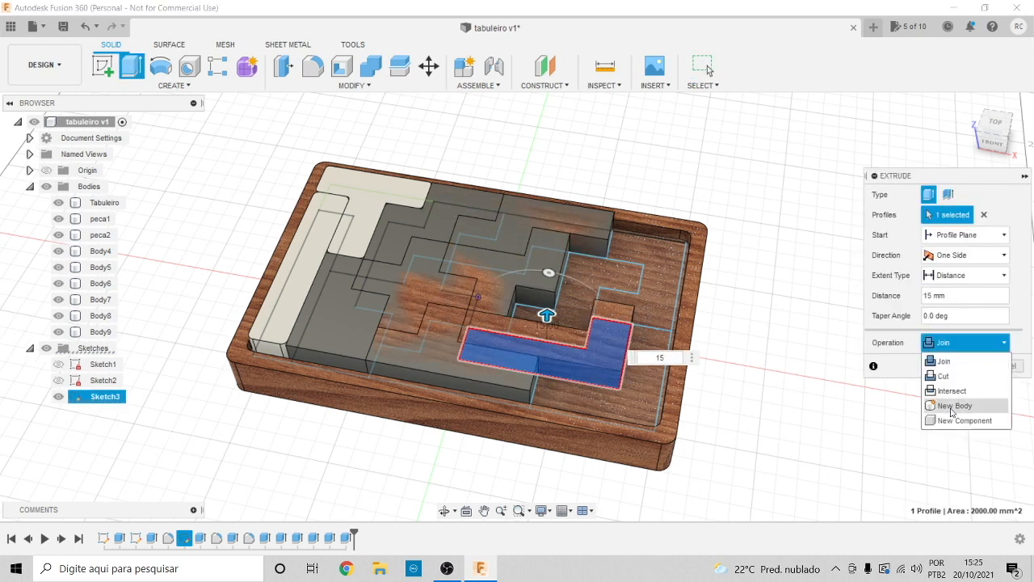
pyautogui.click(955, 406)
# Extrude the V-shaped profile in the tray's front corner beside the L-shaped piece 15 mm upward as a new body
pyautogui.write('15')
pyautogui.click(966, 343)
pyautogui.click(956, 406)
pyautogui.click(956, 366)
# Extrude the Z-shaped profile between the F-shaped and L-shaped pieces 15 mm upward as a new body
pyautogui.click(579, 284)
pyautogui.write('15')
pyautogui.click(965, 343)
pyautogui.click(960, 406)
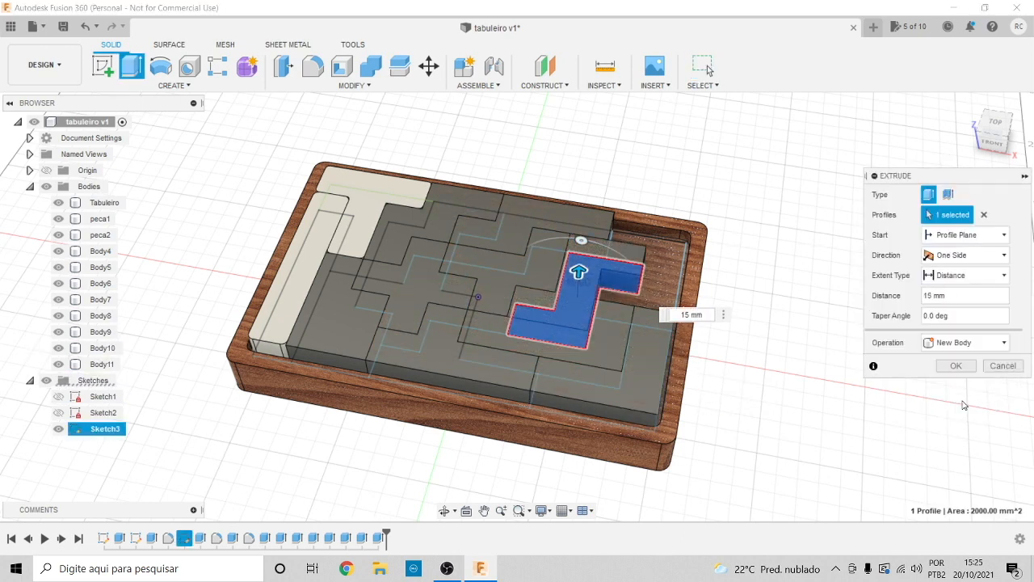
pyautogui.click(956, 366)
# Extrude the remaining U-shaped profile in the tray's back corner 15 mm upward as a new body and hide Sketch3
pyautogui.click(676, 264)
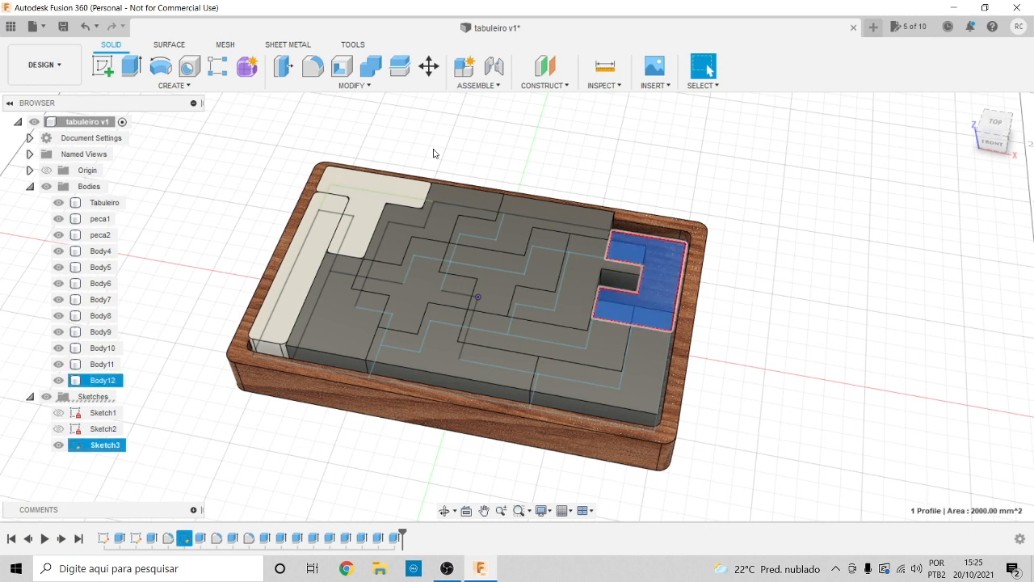
pyautogui.press('e')
pyautogui.moveTo(640, 271); pyautogui.dragTo(646, 256)
pyautogui.write('15')
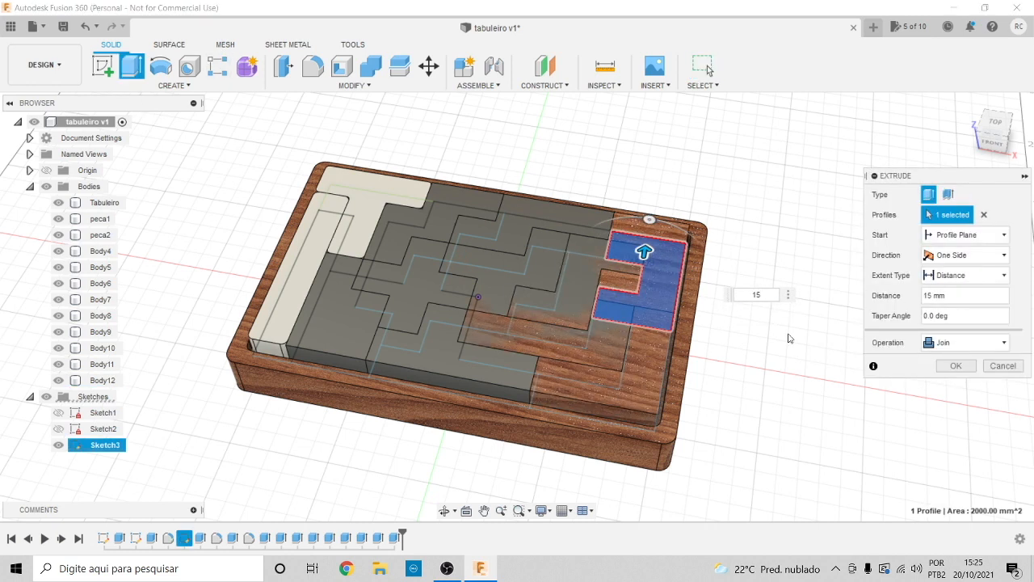
pyautogui.click(966, 342)
pyautogui.click(965, 403)
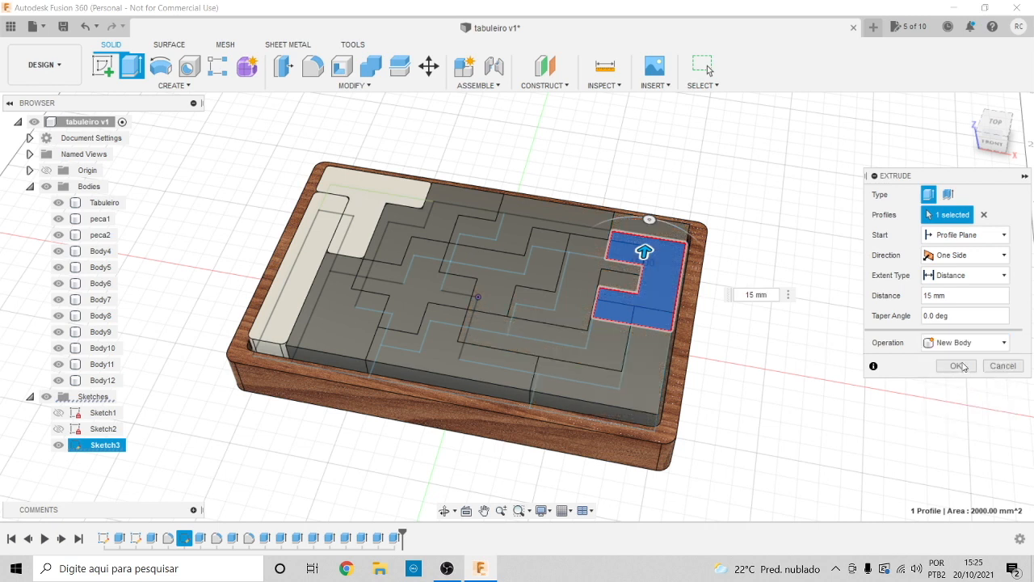
pyautogui.click(957, 366)
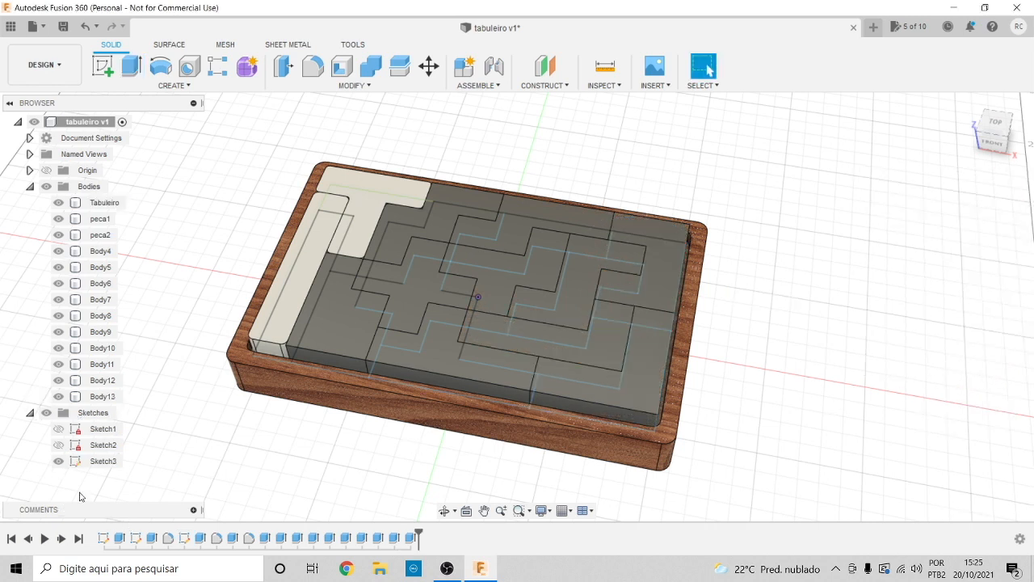
pyautogui.click(59, 461)
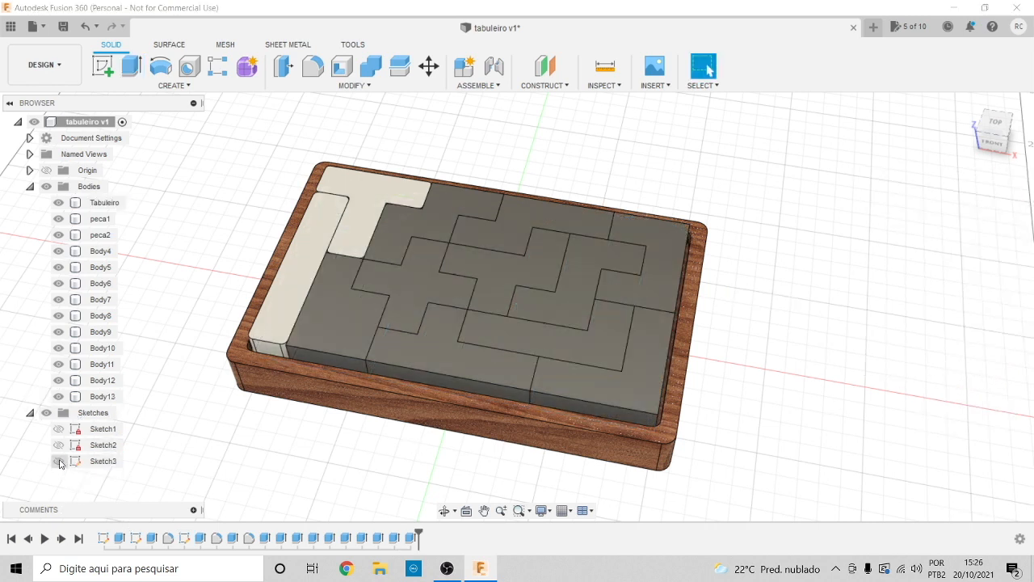
# Rename the bodies Body4 through Body13 in order as peca3 through peca12
pyautogui.click(451, 420)
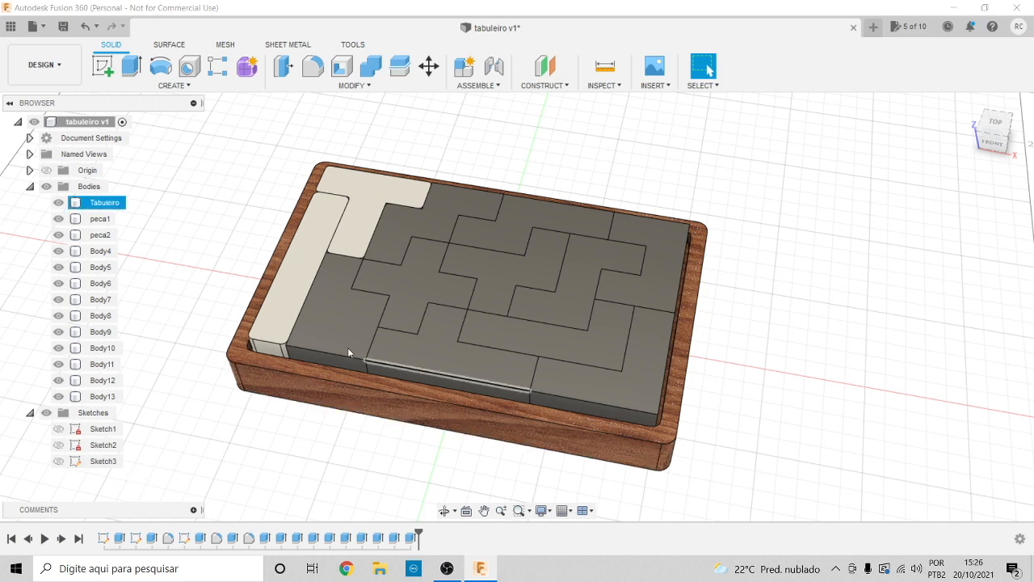
pyautogui.doubleClick(101, 250)
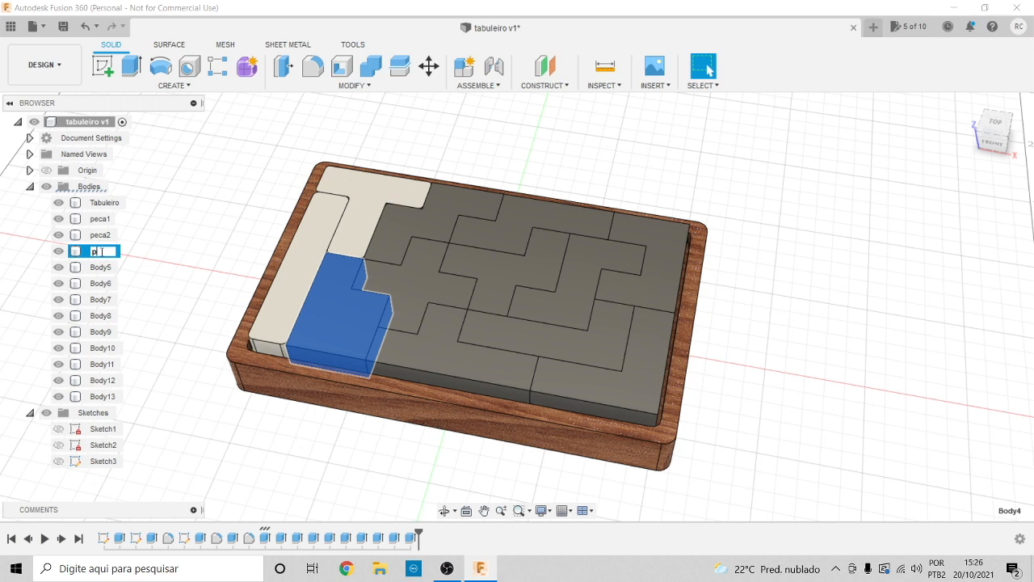
pyautogui.click(109, 268)
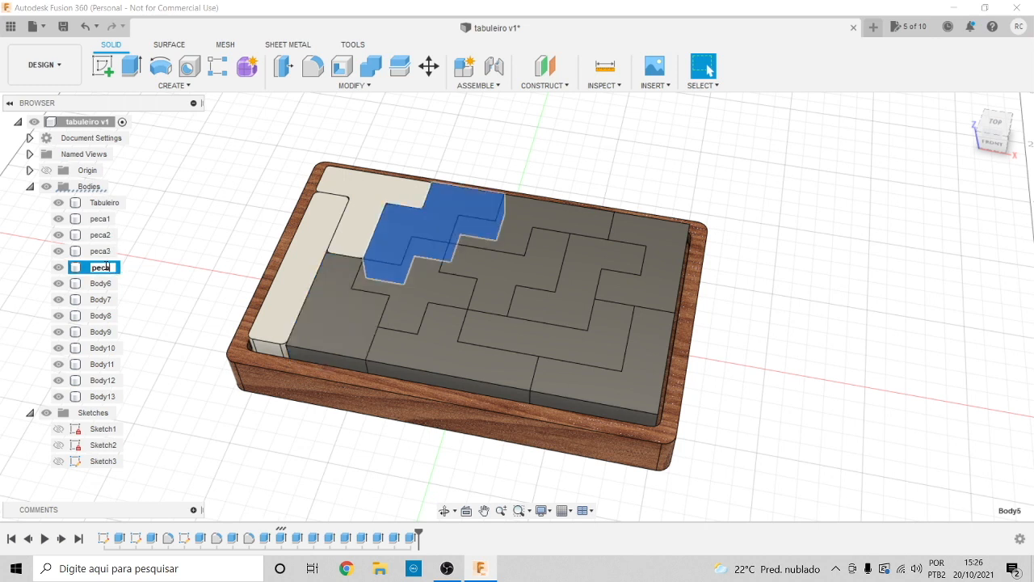
pyautogui.click(106, 284)
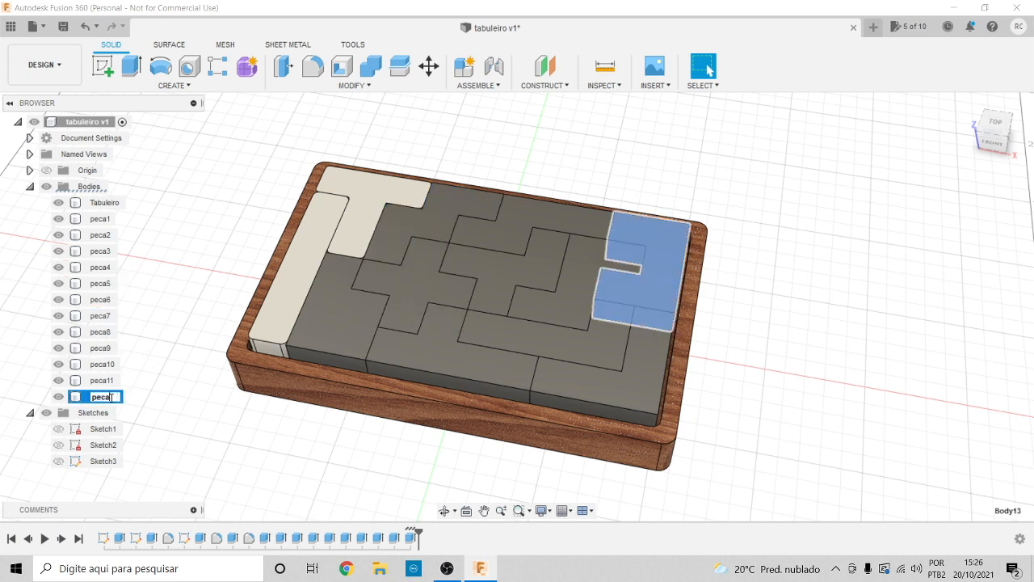
pyautogui.click(144, 394)
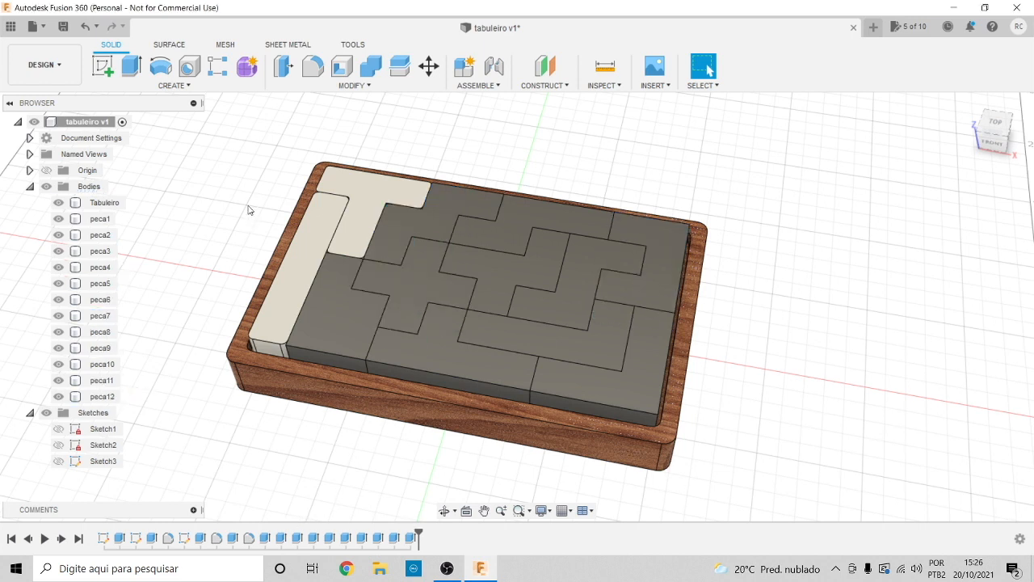
# Apply the white plastic appearance already used in this design to the bodies peca3 through peca12
pyautogui.press('a')
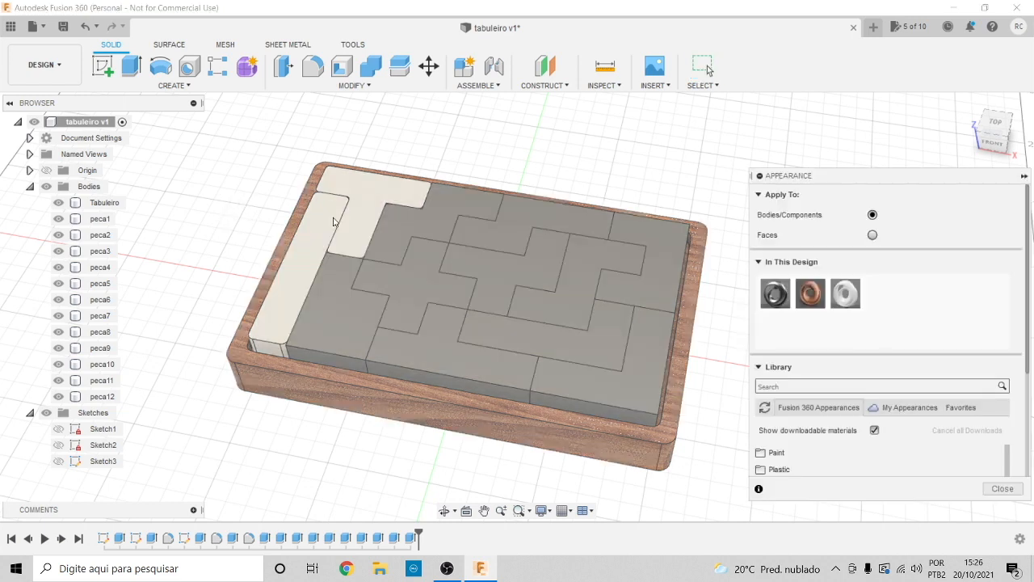
pyautogui.moveTo(849, 296); pyautogui.dragTo(420, 221)
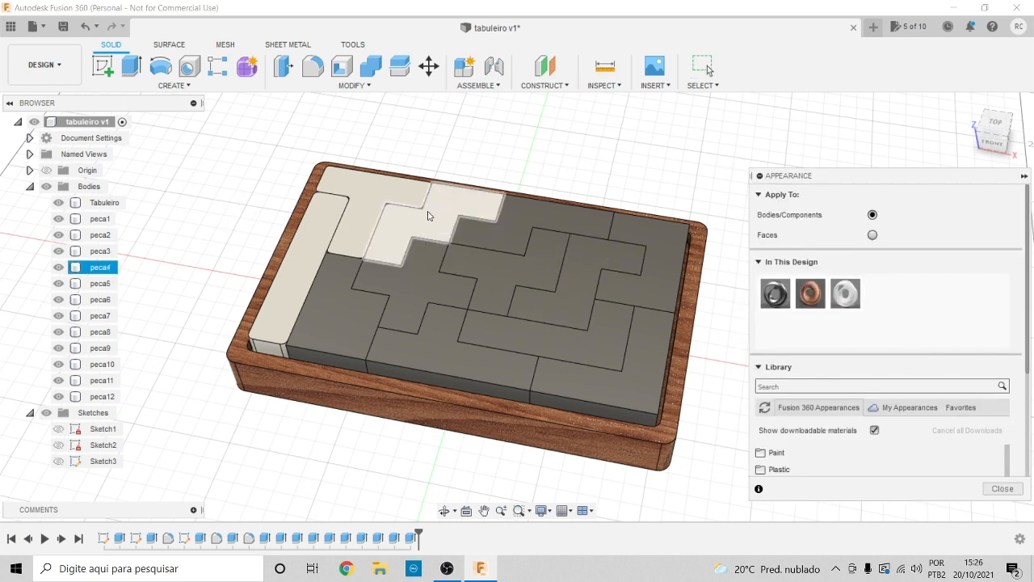
pyautogui.moveTo(846, 296); pyautogui.dragTo(565, 228)
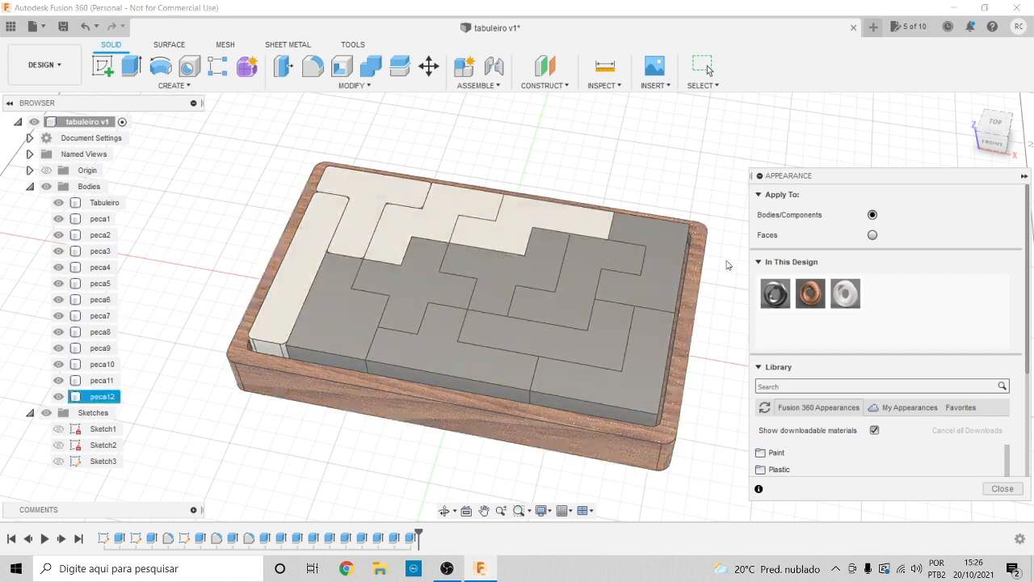
pyautogui.moveTo(846, 296); pyautogui.dragTo(664, 234)
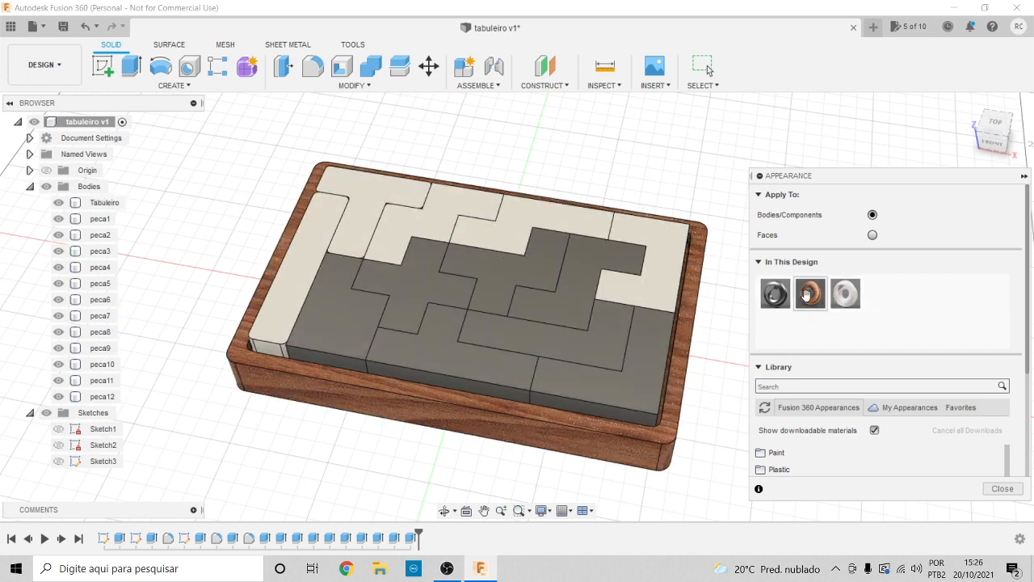
pyautogui.moveTo(846, 296); pyautogui.dragTo(333, 327)
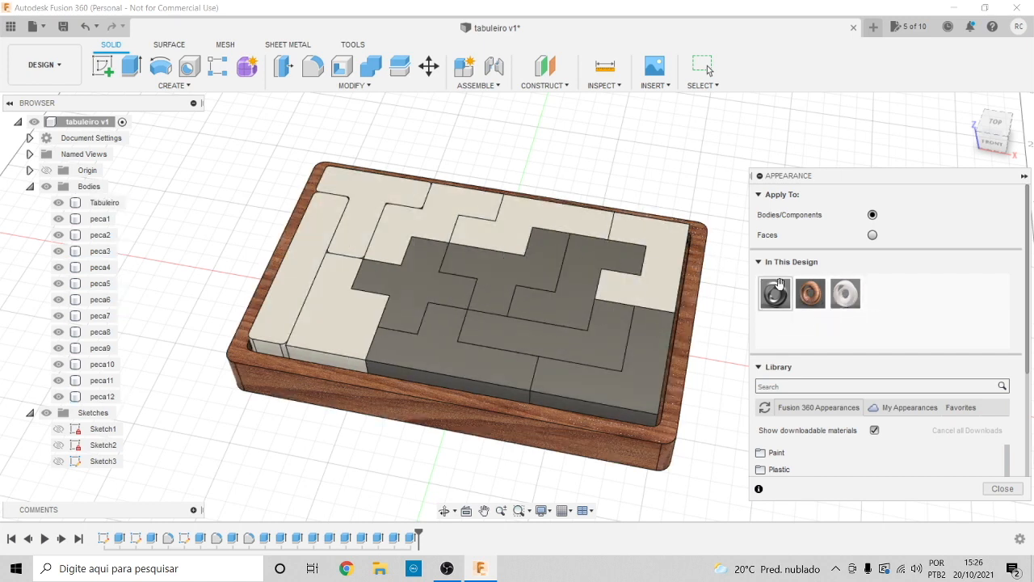
pyautogui.moveTo(846, 296); pyautogui.dragTo(452, 351)
pyautogui.moveTo(846, 296); pyautogui.dragTo(605, 284)
pyautogui.moveTo(844, 297); pyautogui.dragTo(557, 311)
pyautogui.moveTo(835, 301); pyautogui.dragTo(618, 343)
pyautogui.moveTo(840, 295); pyautogui.dragTo(602, 360)
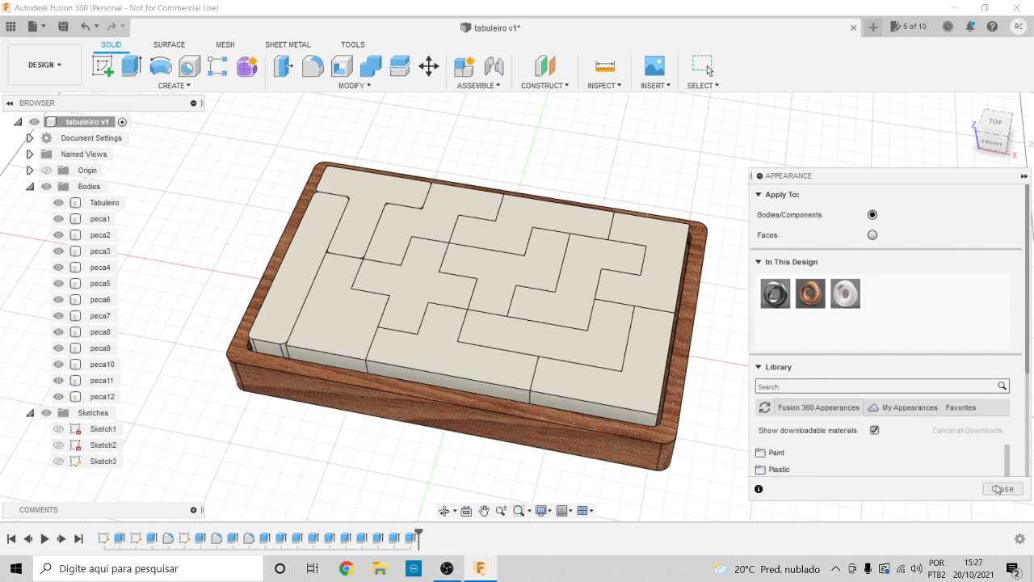
pyautogui.click(998, 489)
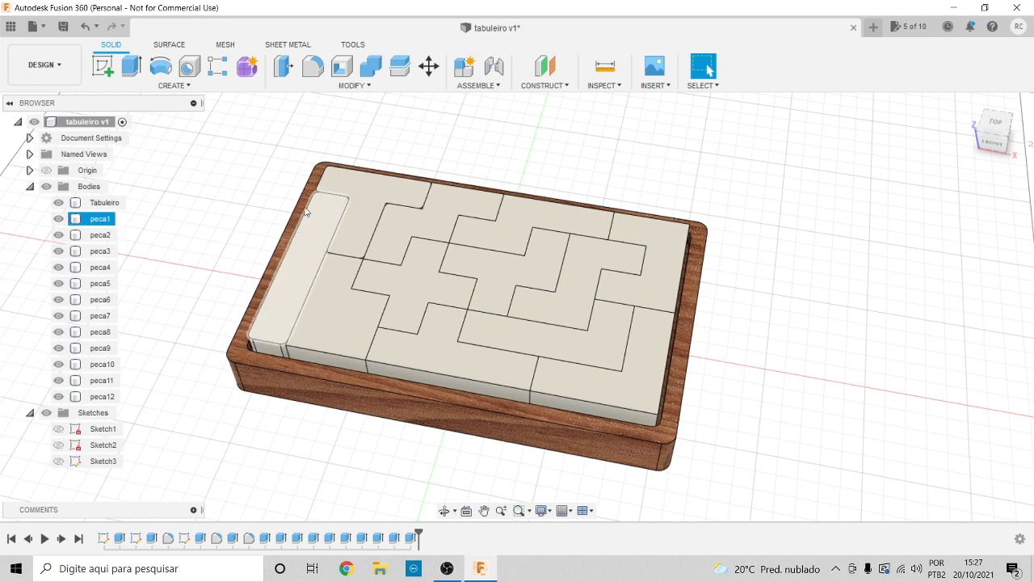
# Save a new version of the design described as "tabuleiro e pecas" and check its version entry in the project data
pyautogui.click(11, 27)
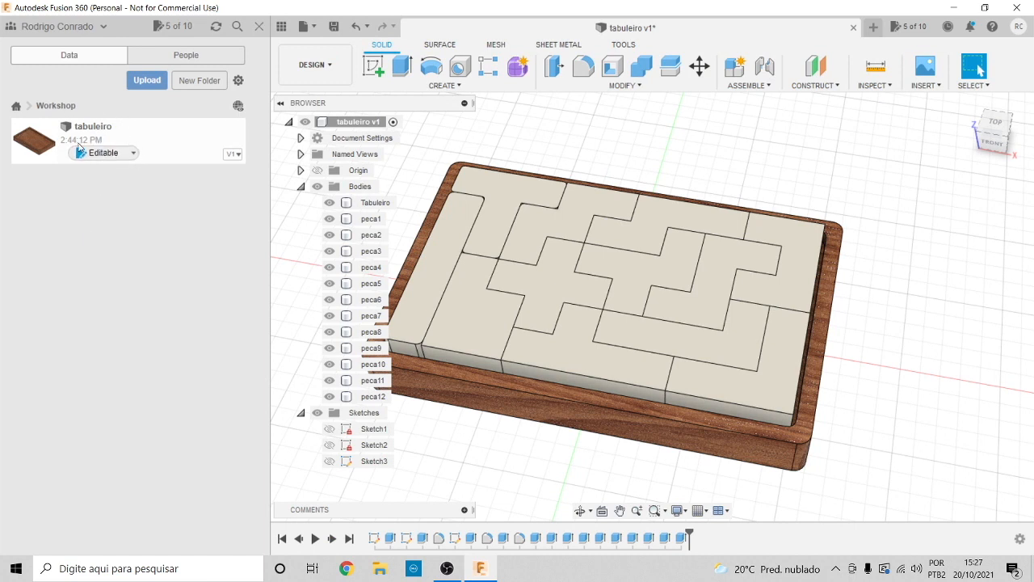
pyautogui.click(334, 28)
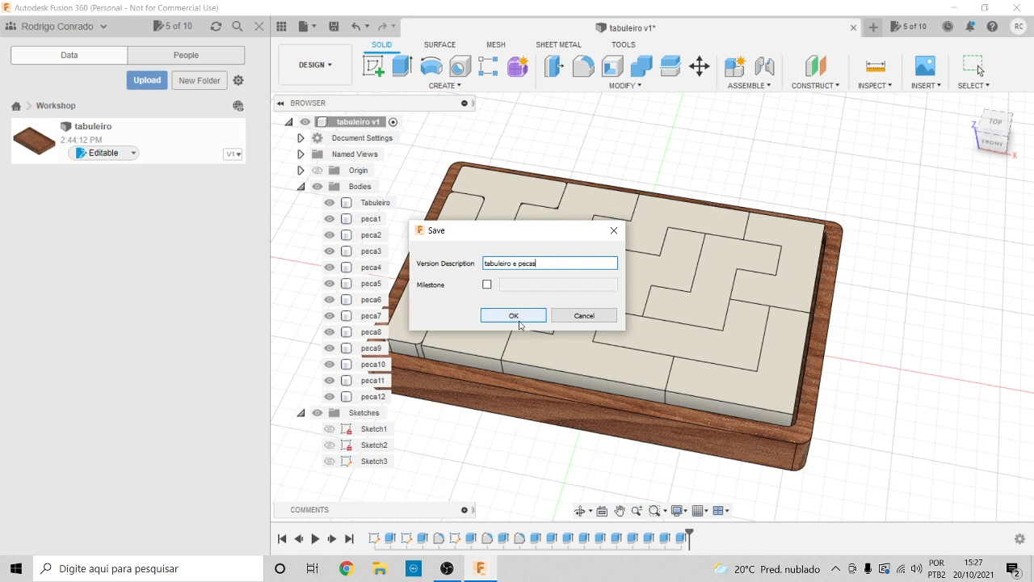
pyautogui.click(513, 315)
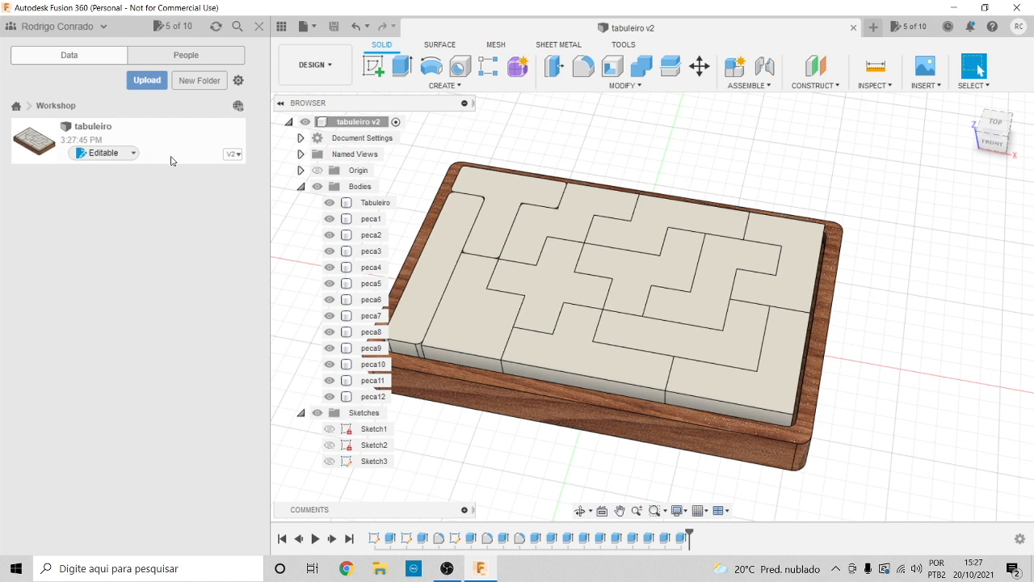
pyautogui.click(233, 155)
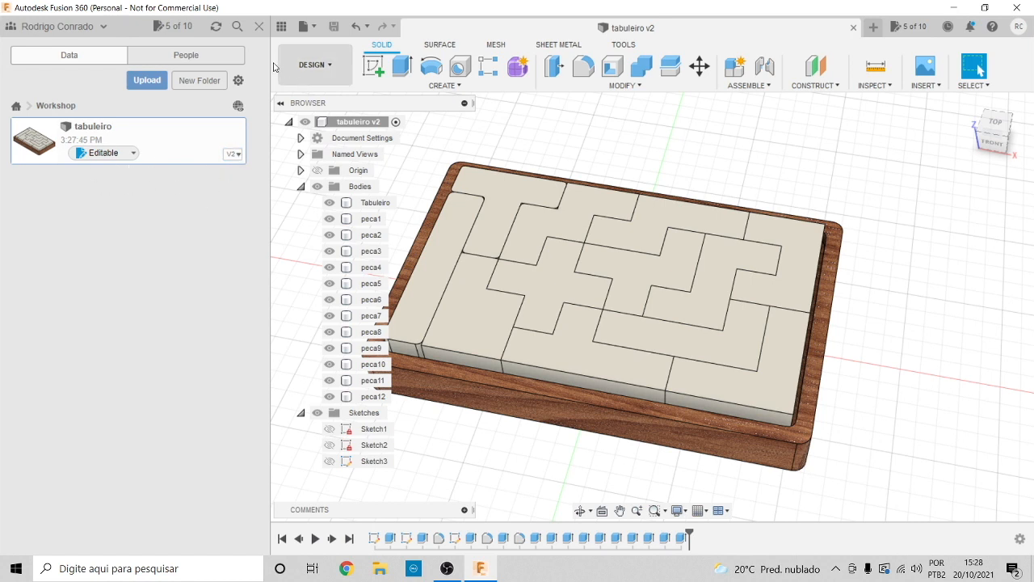
pyautogui.click(281, 25)
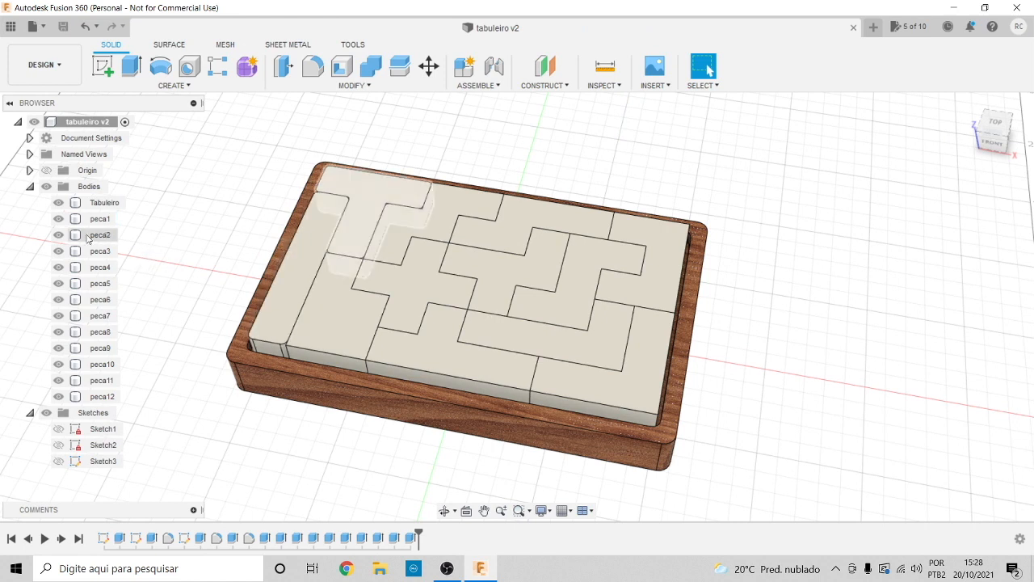
# Hide all the piece bodies except peca3, keeping the Tabuleiro body shown
pyautogui.click(58, 396)
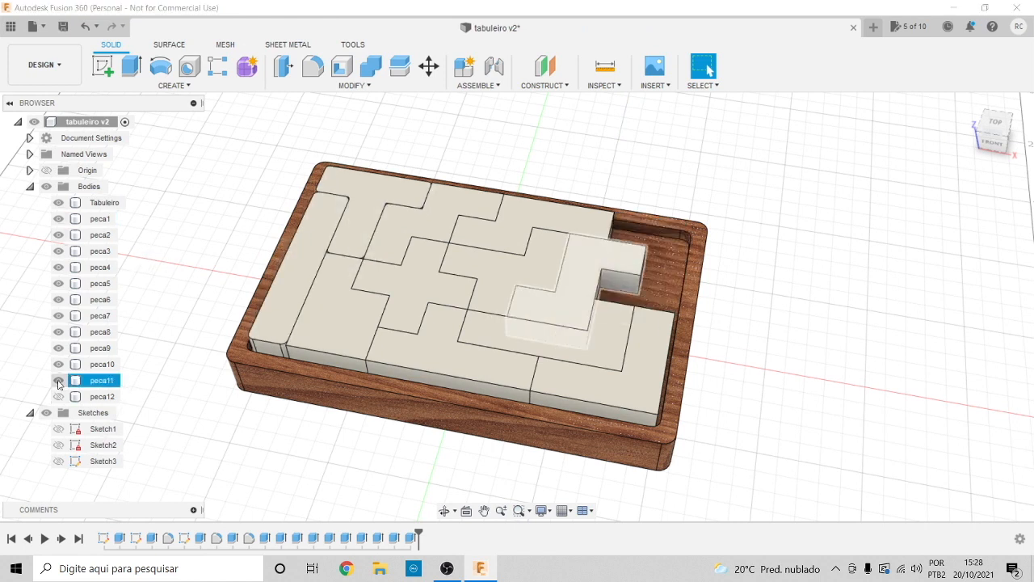
pyautogui.click(58, 379)
pyautogui.click(58, 364)
pyautogui.click(58, 349)
pyautogui.click(58, 333)
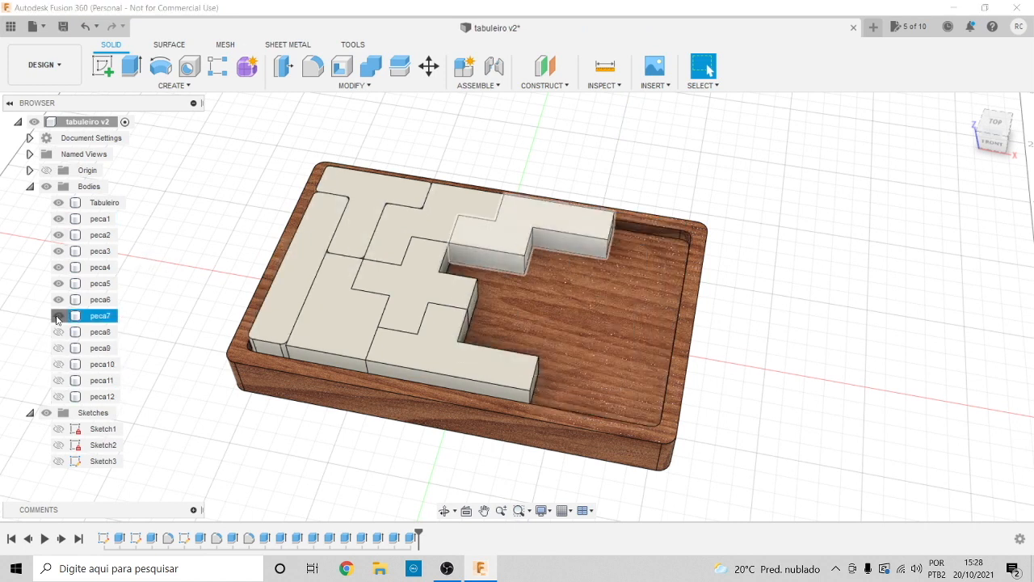
pyautogui.click(58, 316)
pyautogui.click(58, 300)
pyautogui.click(59, 284)
pyautogui.click(58, 268)
pyautogui.click(58, 251)
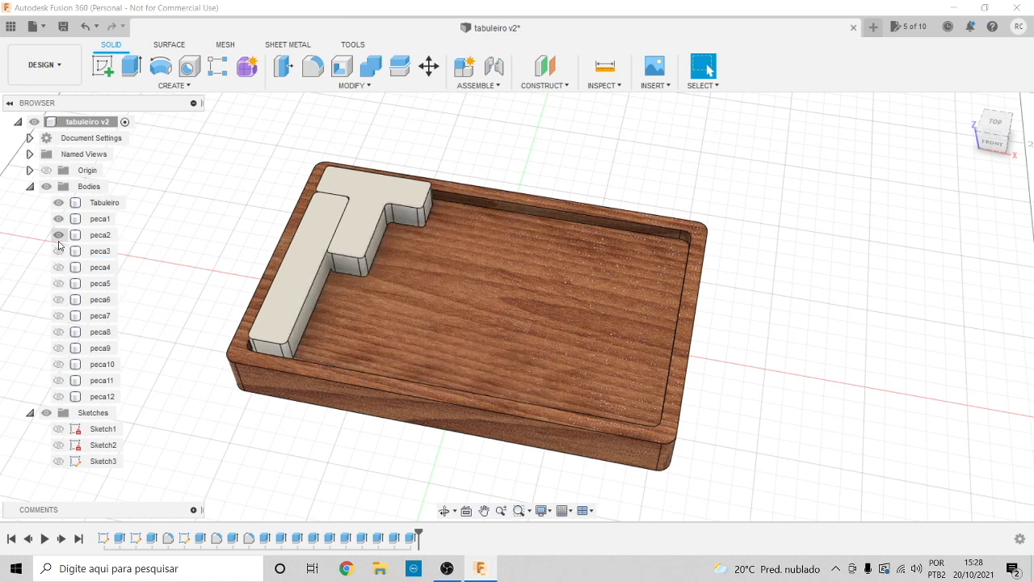
pyautogui.click(58, 235)
pyautogui.click(59, 219)
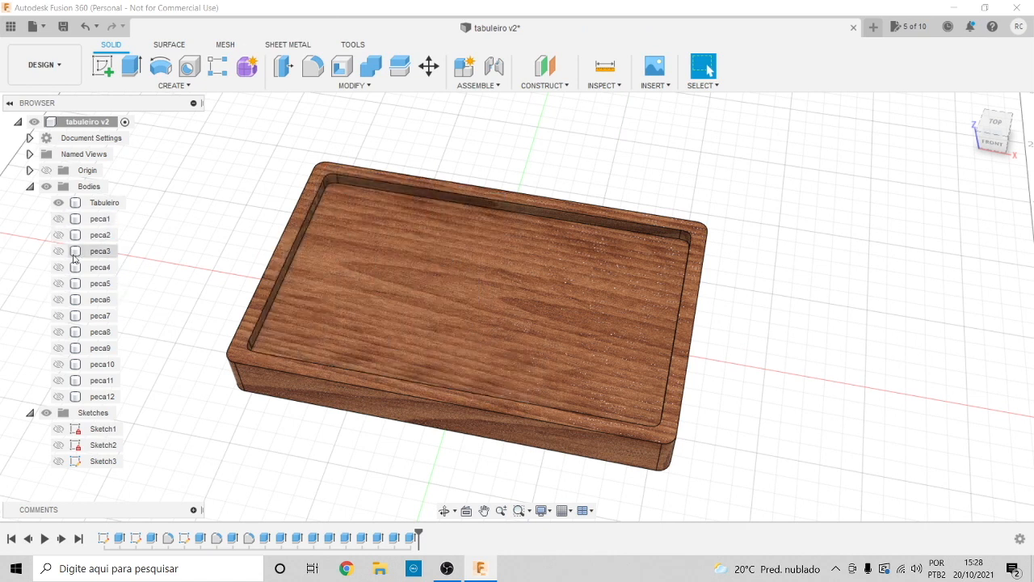
pyautogui.click(58, 252)
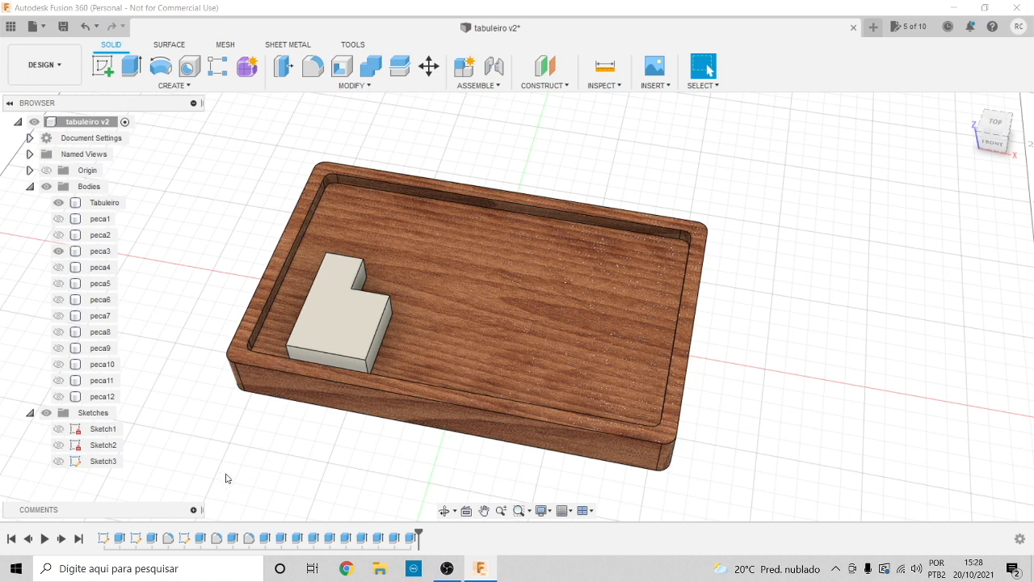
# Fillet the six vertical corner edges of peca3 with a 3 mm radius
pyautogui.scroll(4, 275, 473)
pyautogui.scroll(2, 314, 364)
pyautogui.scroll(-2, 317, 376)
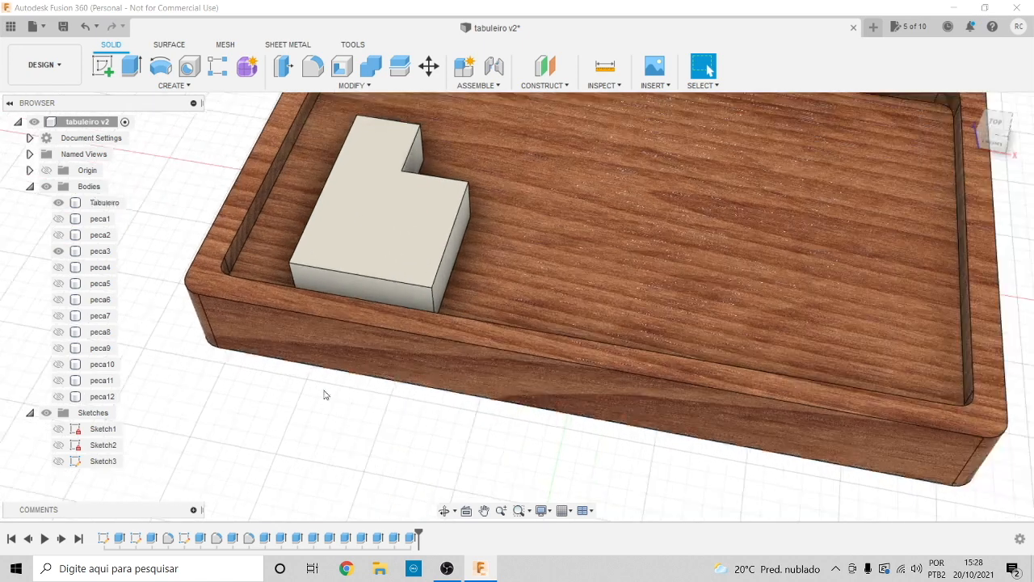
pyautogui.click(310, 71)
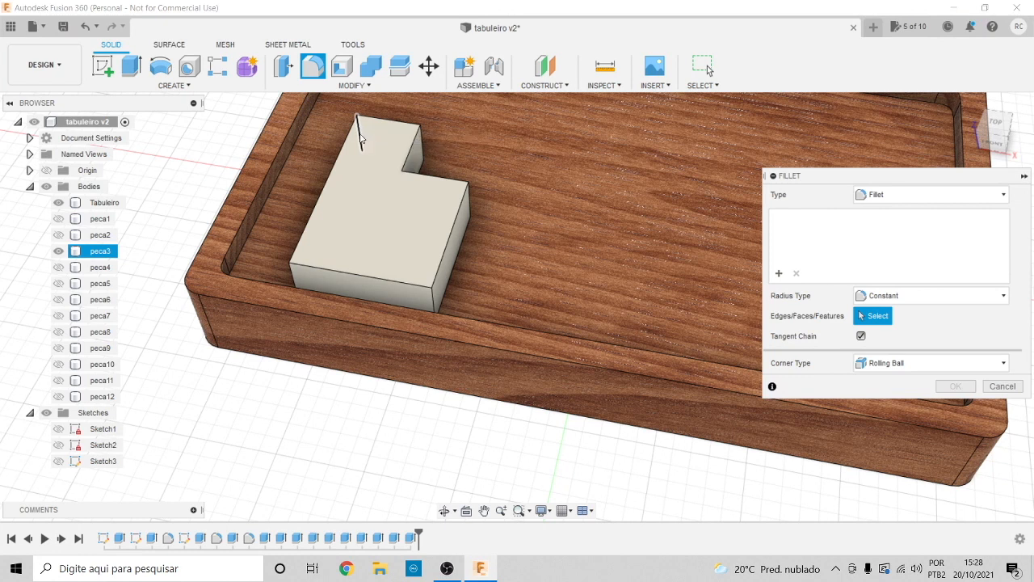
pyautogui.click(361, 135)
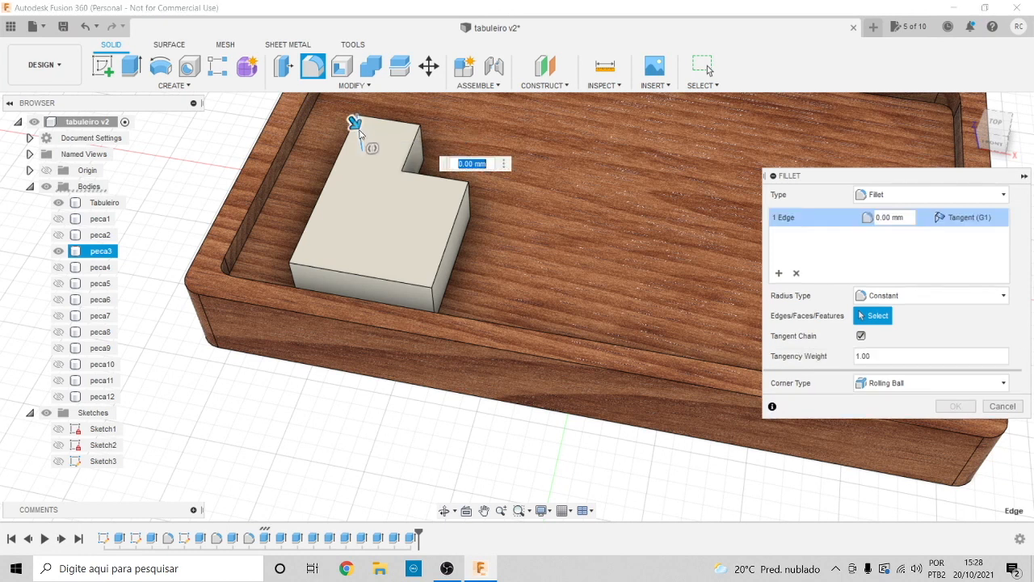
pyautogui.click(422, 150)
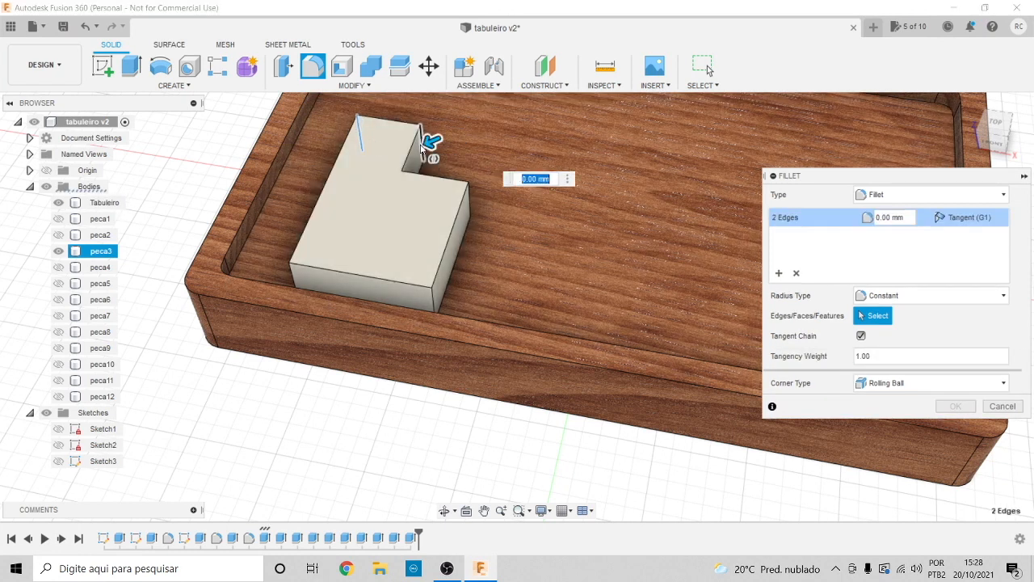
pyautogui.click(403, 188)
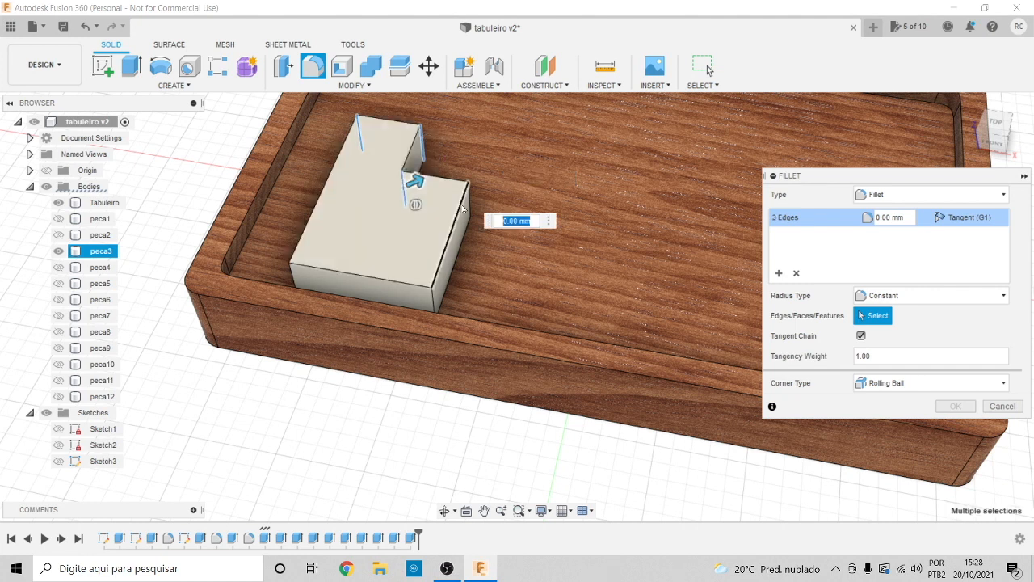
pyautogui.click(470, 202)
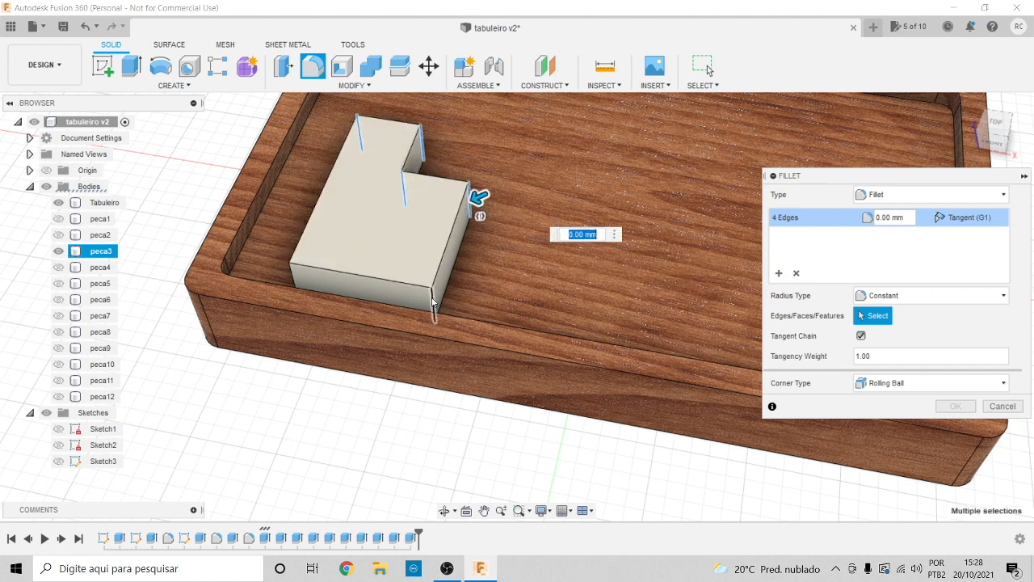
pyautogui.click(438, 298)
pyautogui.click(293, 280)
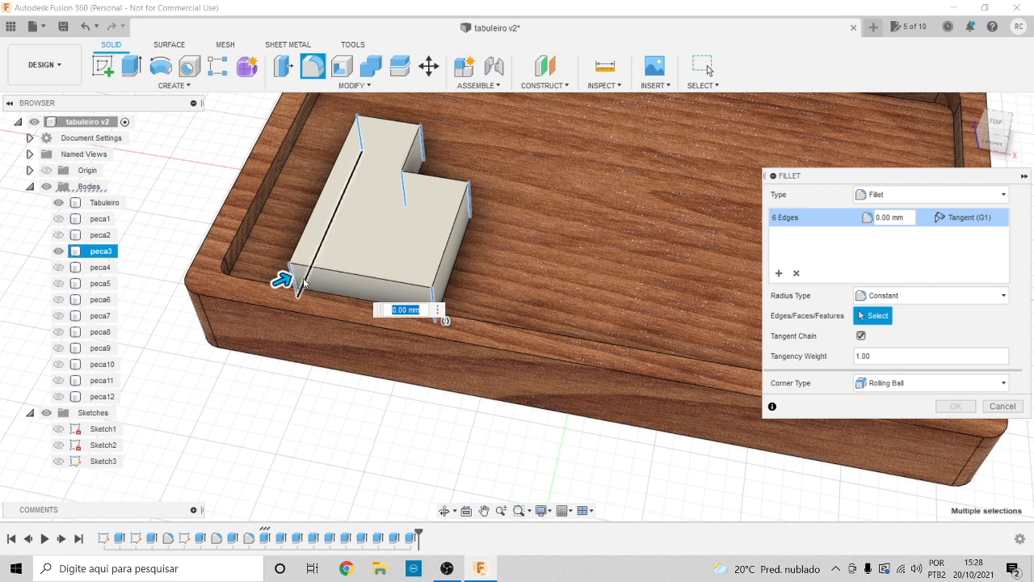
pyautogui.press('Return')
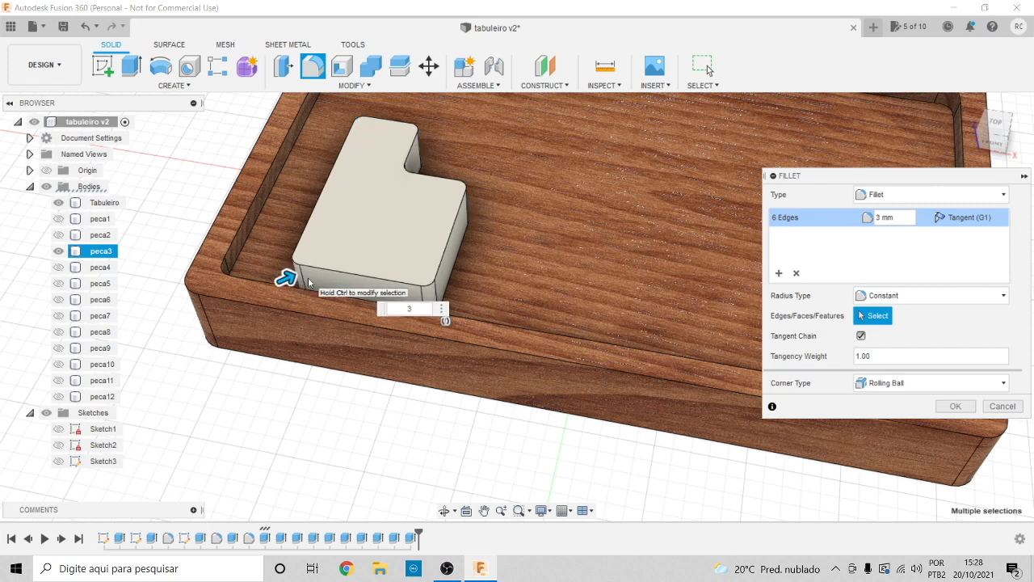
pyautogui.click(953, 406)
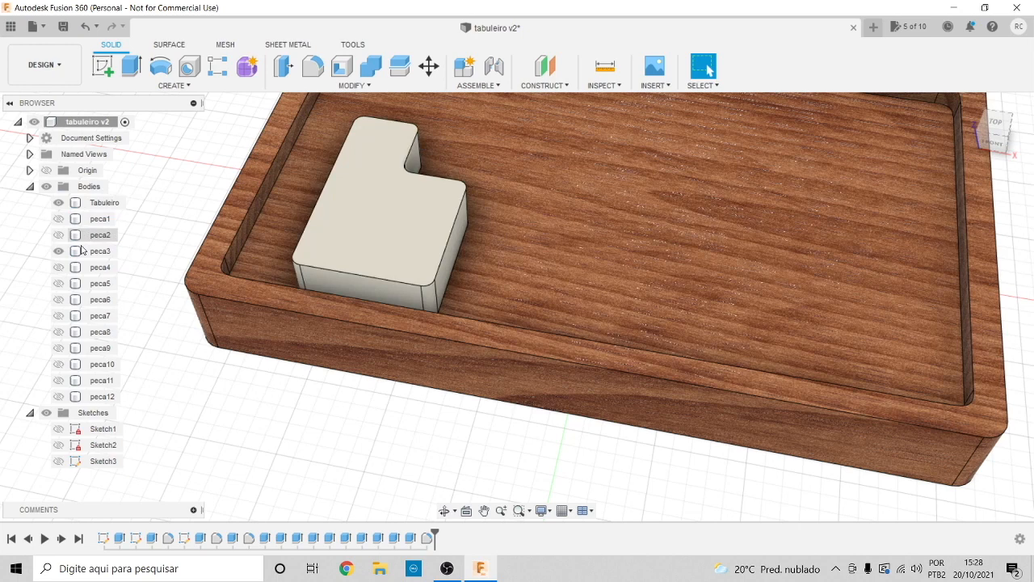
# Show peca4 instead of peca3 in the tray and fillet the vertical corner edges of the stair-shaped piece
pyautogui.click(58, 251)
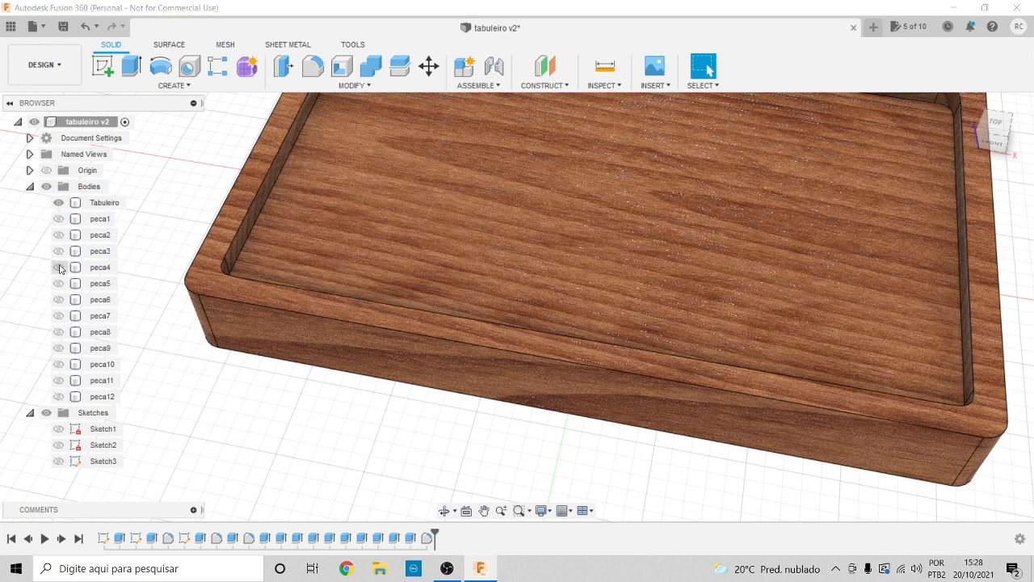
pyautogui.click(59, 267)
pyautogui.scroll(3, 196, 356)
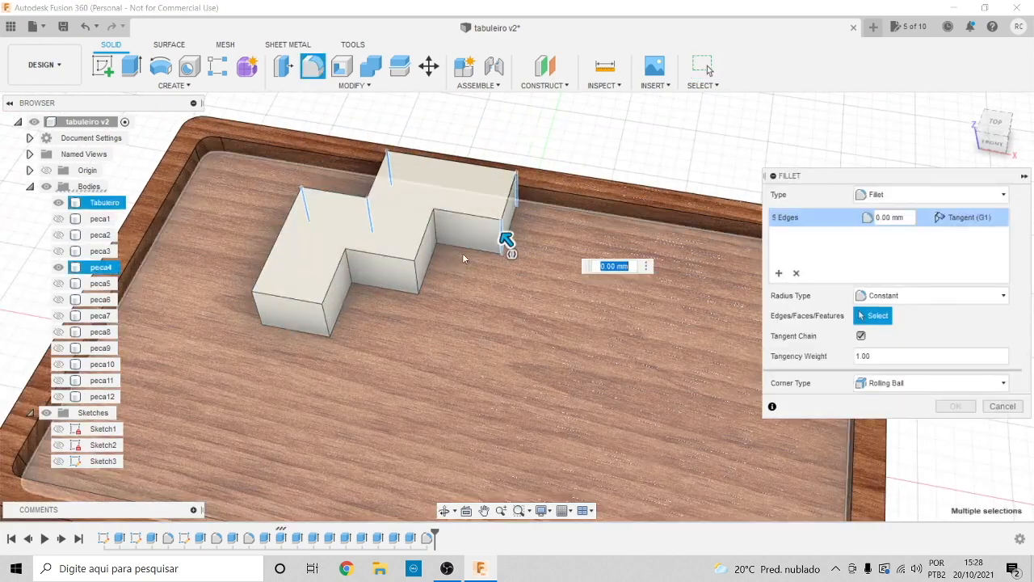
pyautogui.click(349, 266)
pyautogui.click(253, 303)
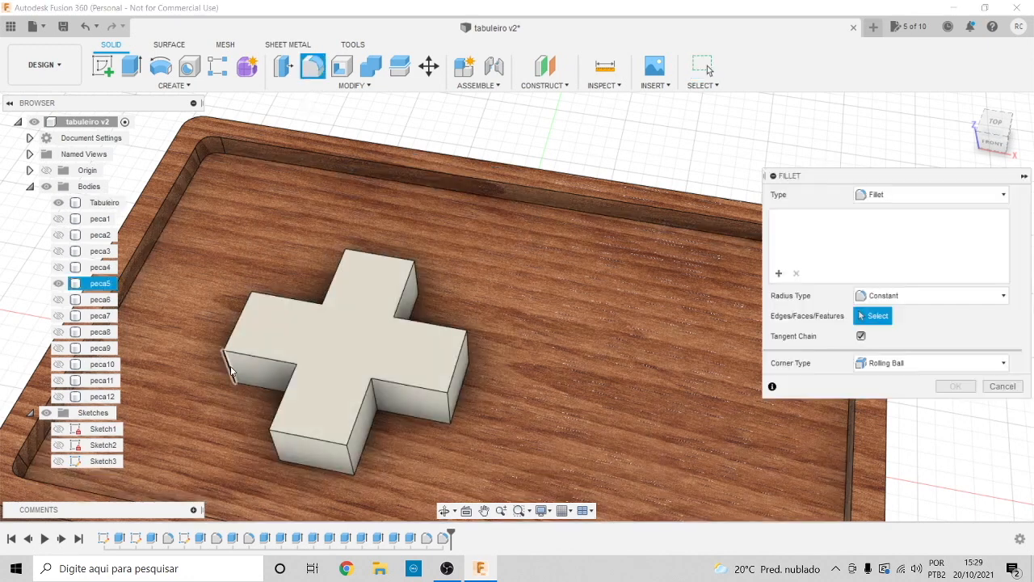
# Fillet the vertical corner edges of the plus-shaped peca5, inner and outer, with a 3 mm radius
pyautogui.click(231, 371)
pyautogui.click(326, 319)
pyautogui.click(296, 376)
pyautogui.click(352, 460)
pyautogui.click(375, 396)
pyautogui.click(449, 407)
pyautogui.click(415, 279)
pyautogui.write('3')
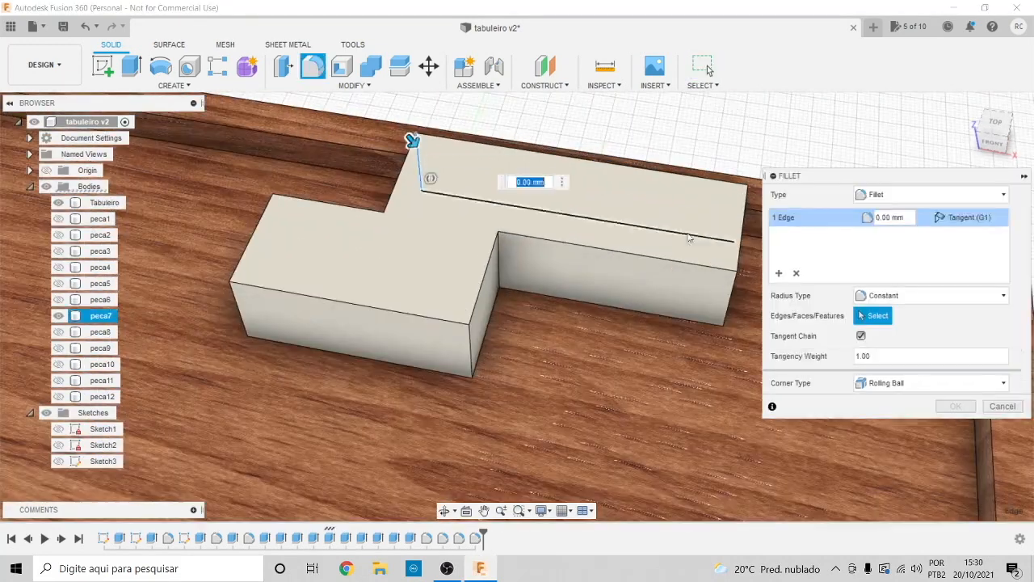
# Fillet the vertical corner edges of peca7 with a 3 mm radius
pyautogui.click(504, 282)
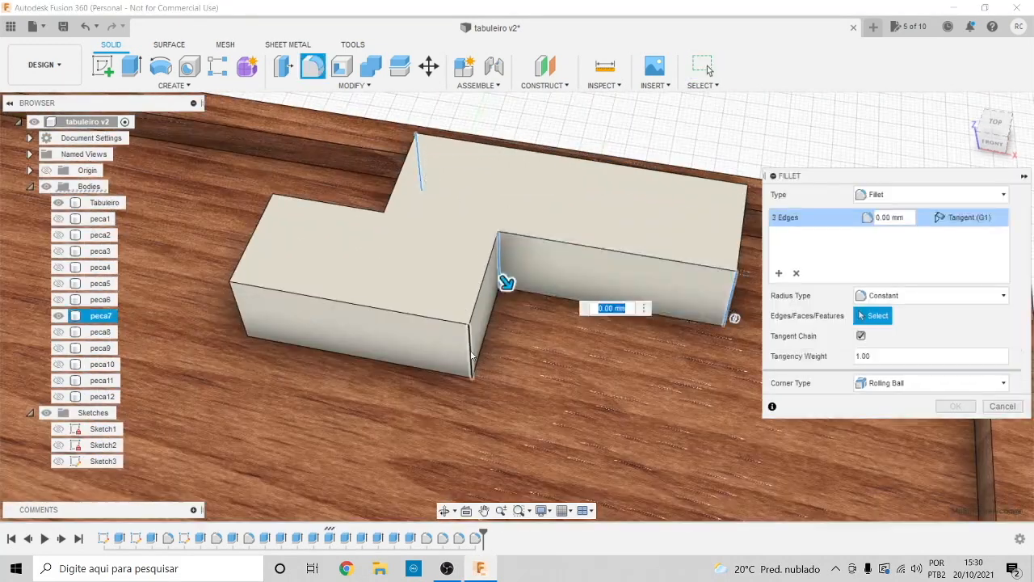
pyautogui.click(231, 300)
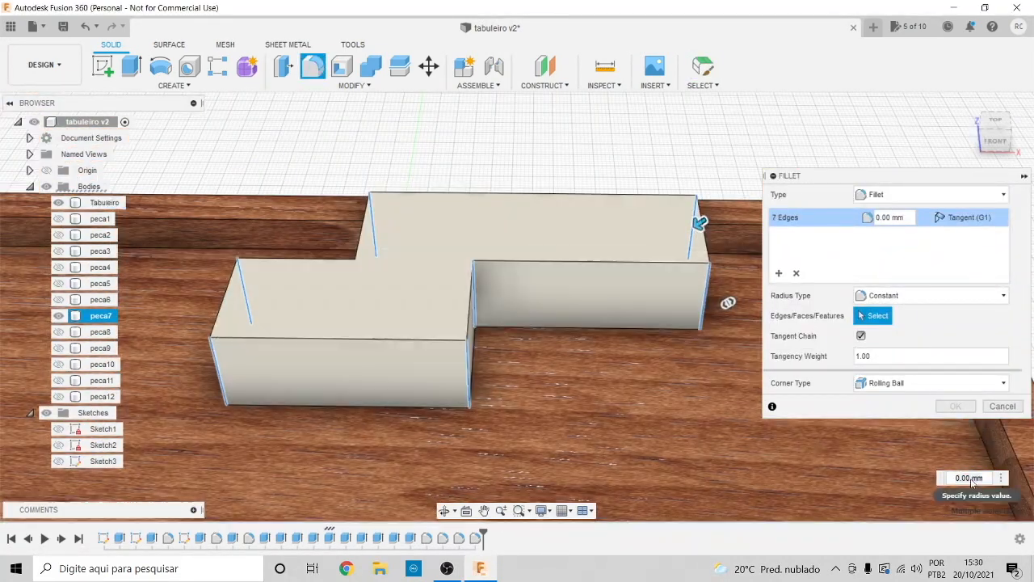
pyautogui.write('3')
pyautogui.click(955, 405)
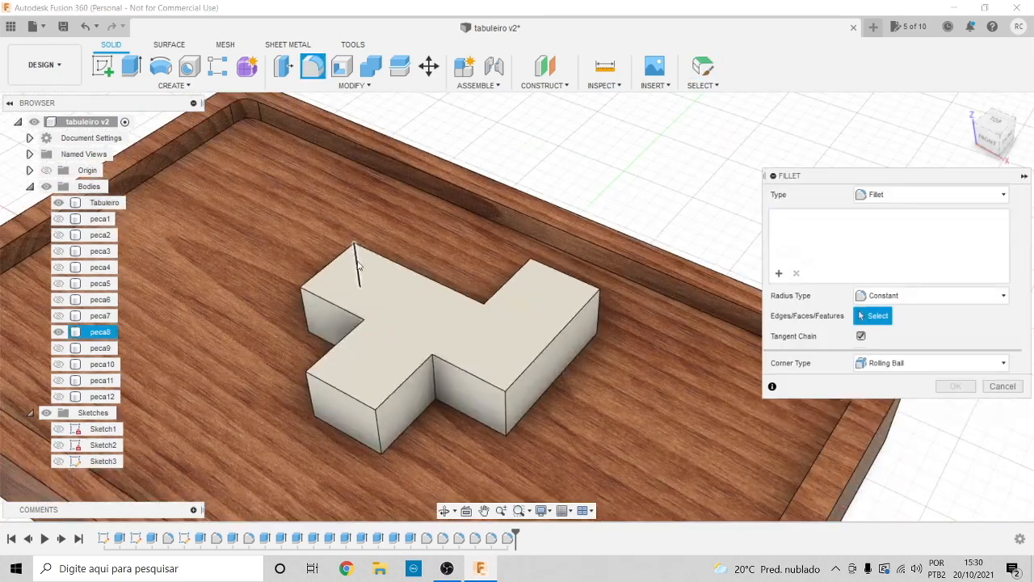
# Fillet the vertical corner edges of peca8, including its inner corners
pyautogui.click(300, 397)
pyautogui.click(503, 420)
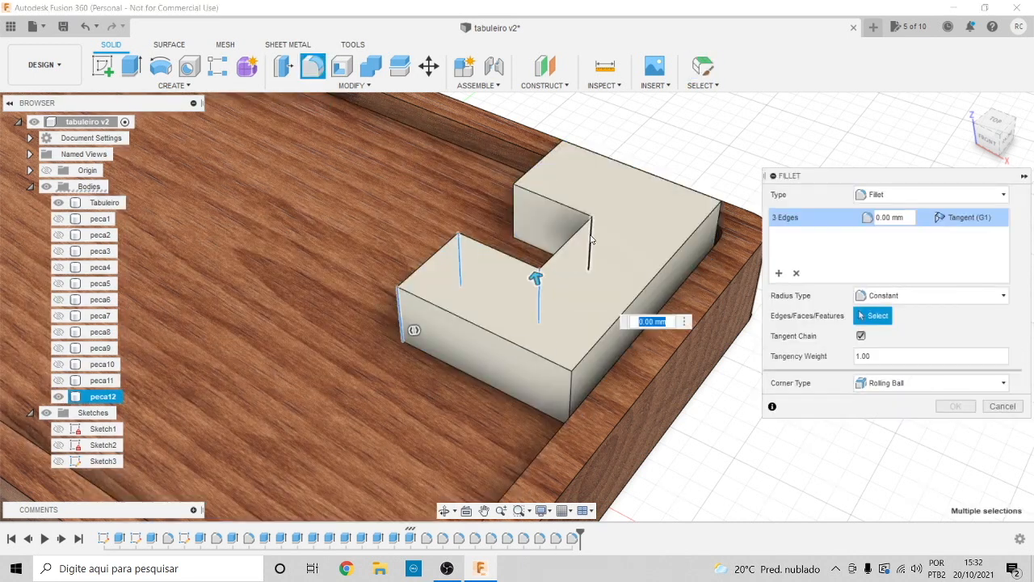
# Fillet the eight vertical corner edges of the U-shaped peca12 with a 3 mm radius
pyautogui.click(590, 239)
pyautogui.click(515, 211)
pyautogui.click(563, 168)
pyautogui.click(716, 227)
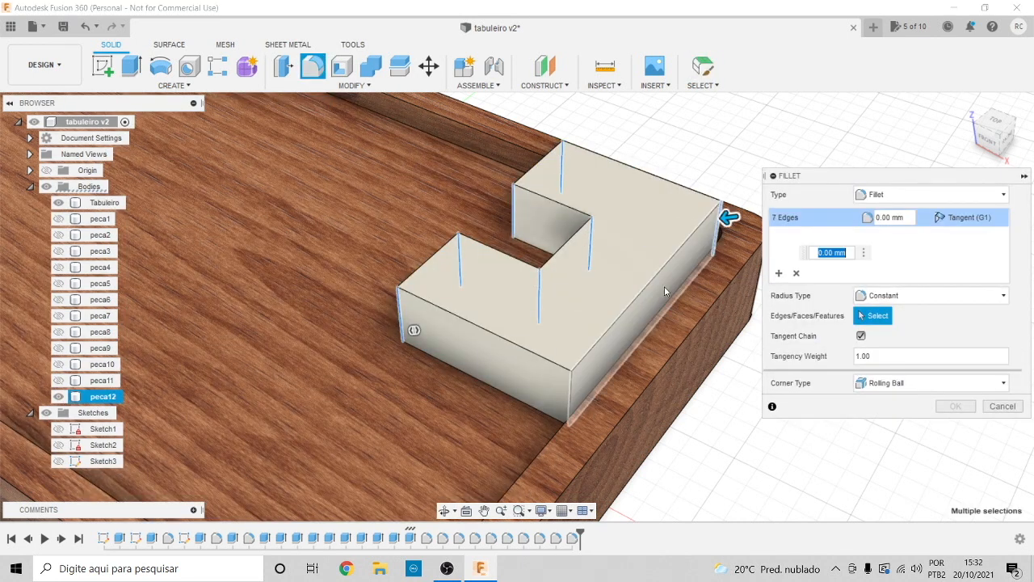
pyautogui.click(573, 387)
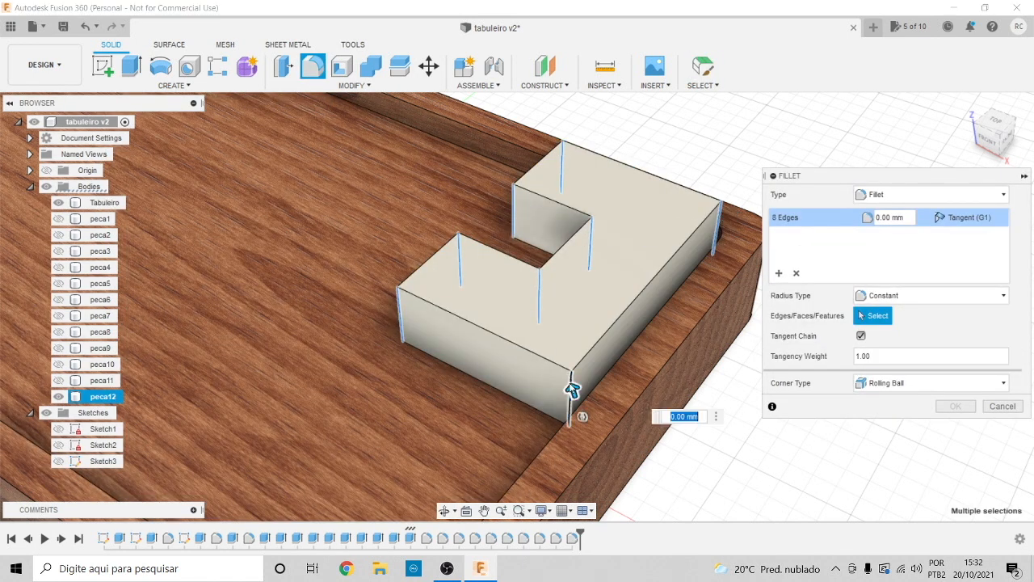
pyautogui.write('3')
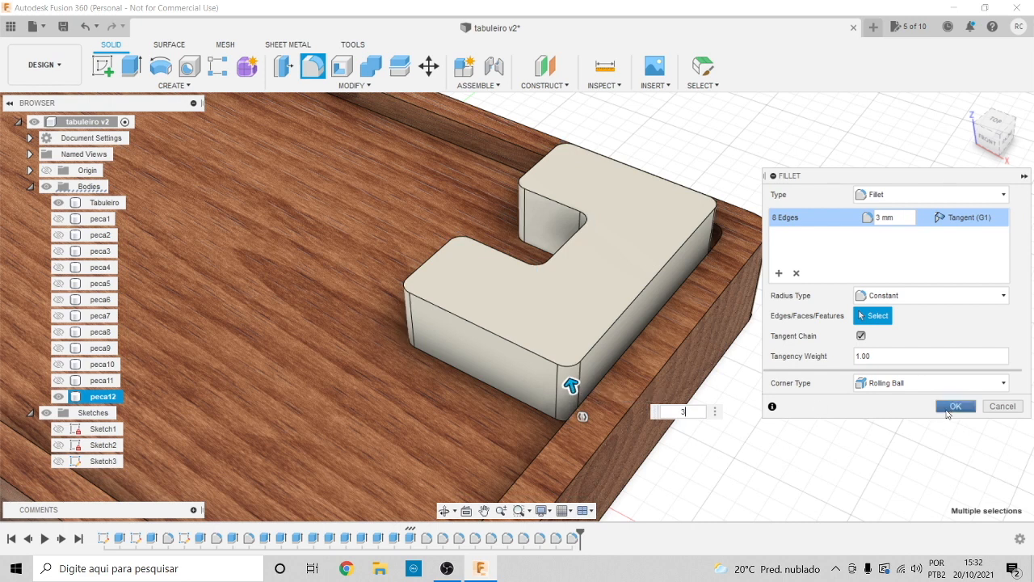
pyautogui.click(950, 408)
# Show the bodies peca11 through peca1 again so the whole puzzle is displayed in the tray
pyautogui.scroll(-5, 647, 320)
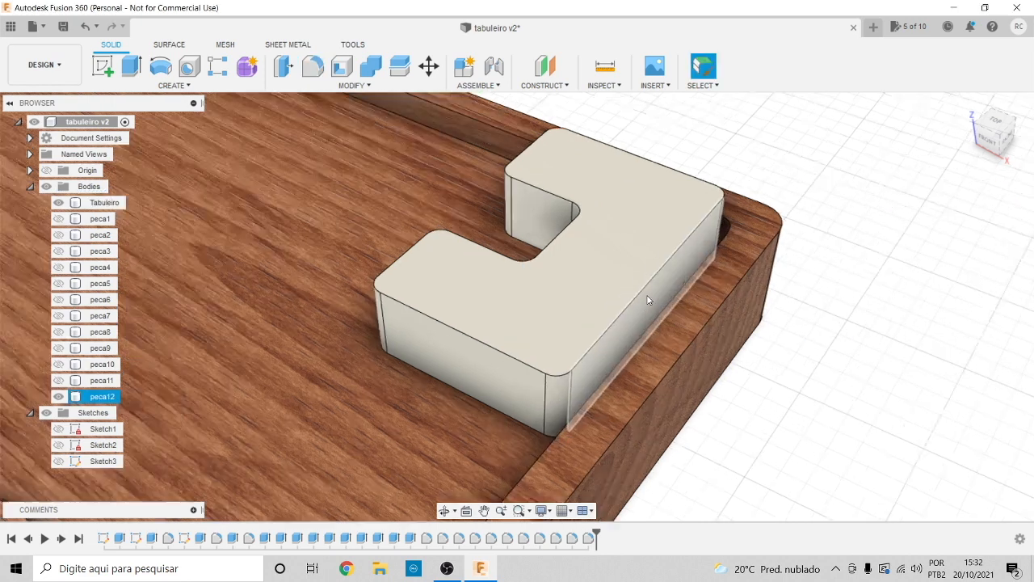
pyautogui.scroll(-5, 650, 298)
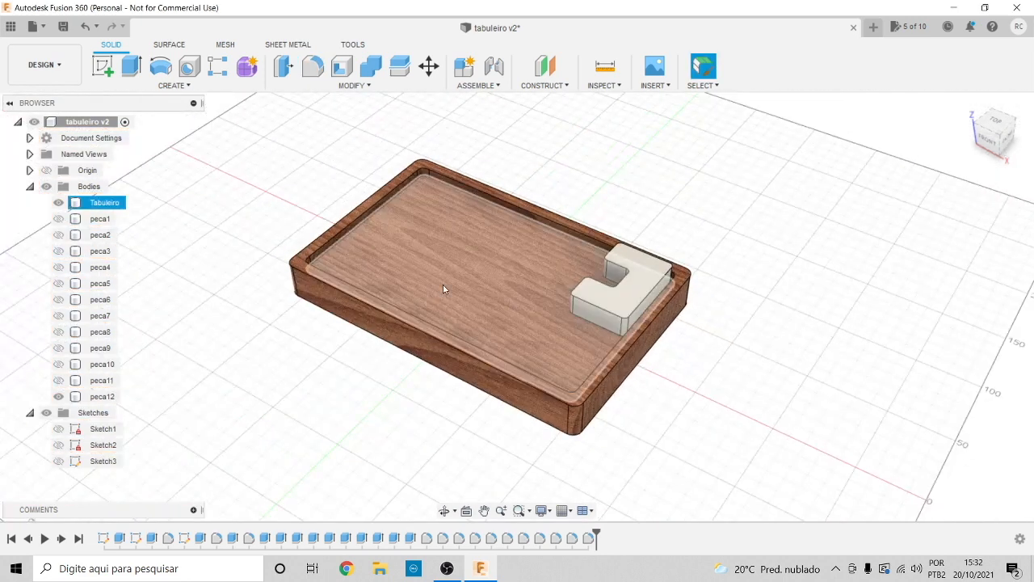
pyautogui.click(58, 379)
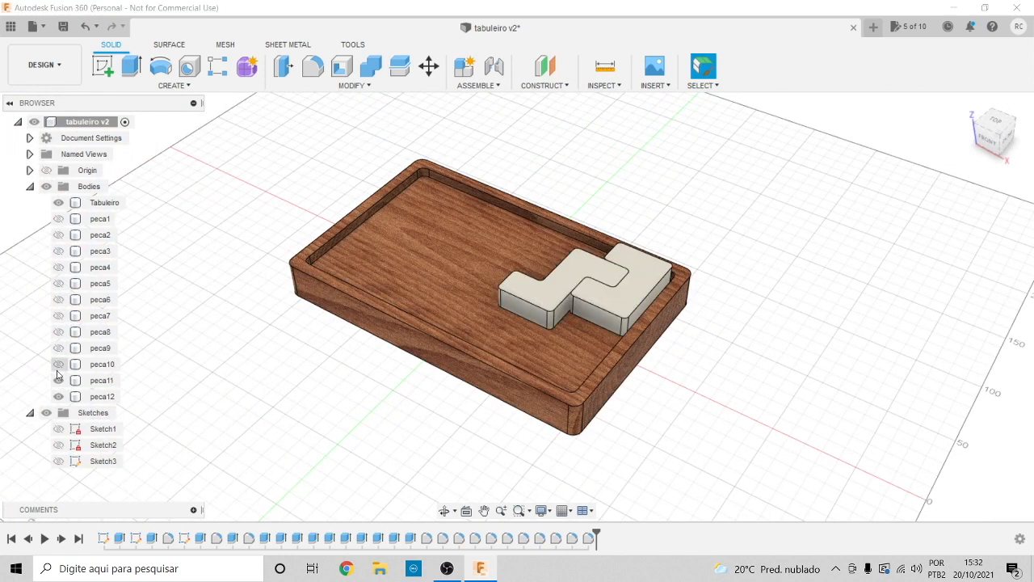
pyautogui.click(58, 364)
pyautogui.click(59, 347)
pyautogui.click(59, 331)
pyautogui.click(58, 315)
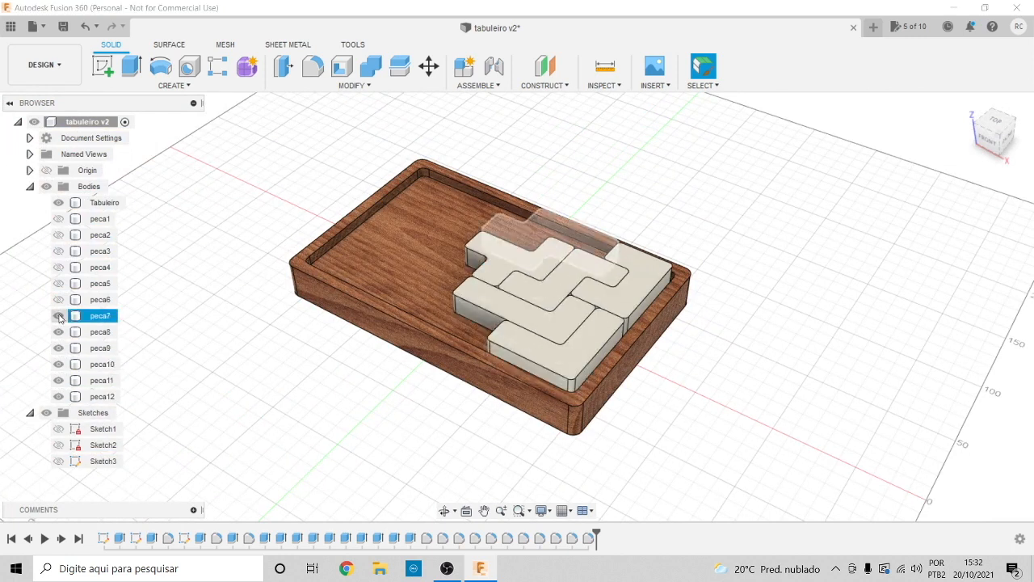
pyautogui.click(58, 299)
pyautogui.click(58, 283)
pyautogui.click(58, 267)
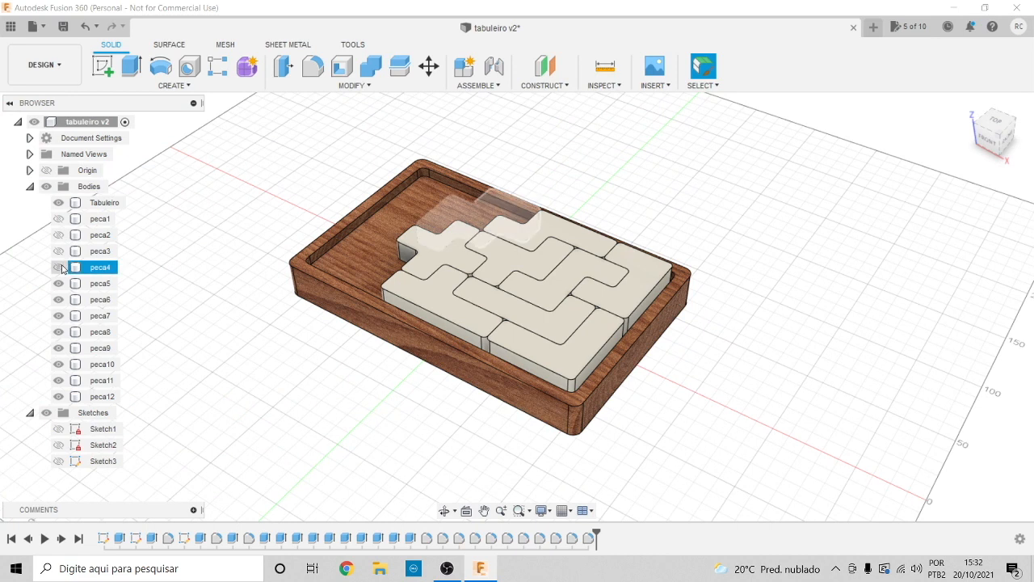
pyautogui.click(58, 251)
pyautogui.click(58, 235)
pyautogui.click(58, 218)
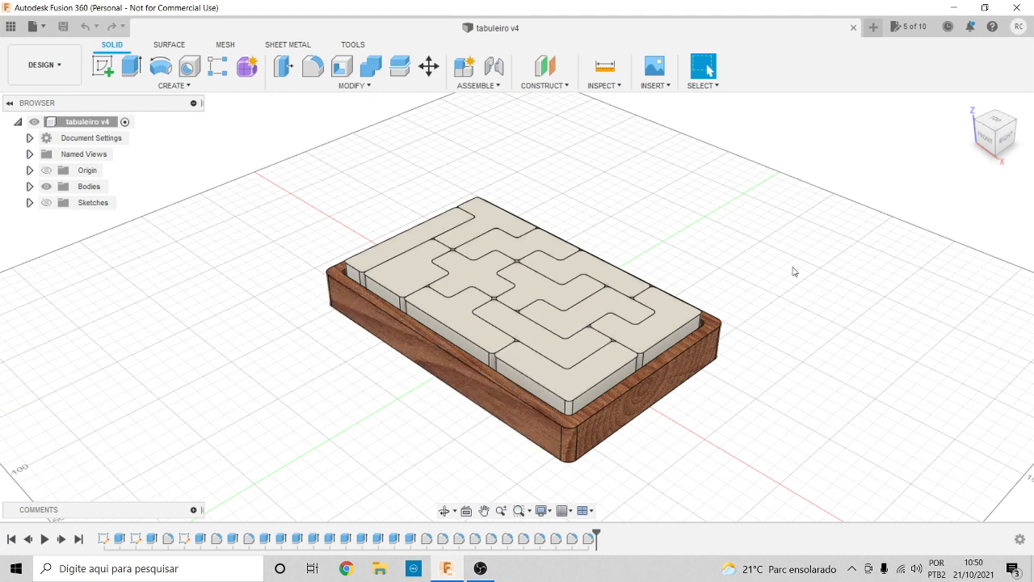
# Roll the design history back to the board's base extrusion, set its distance to 21 mm, and restore the full history
pyautogui.click(986, 141)
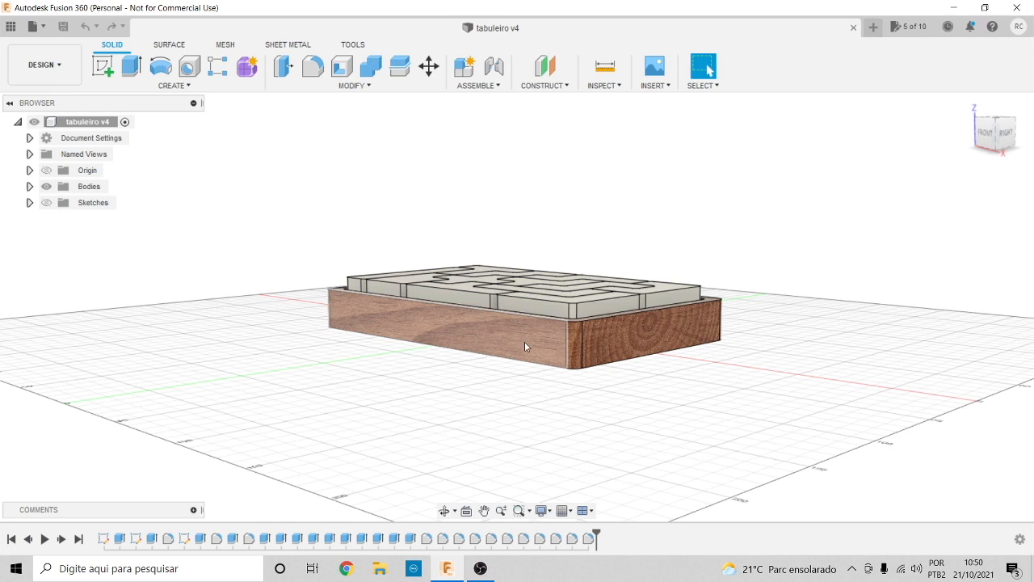
pyautogui.moveTo(984, 132)
pyautogui.mouseDown()
pyautogui.moveTo(983, 151)
pyautogui.moveTo(985, 137)
pyautogui.mouseUp()
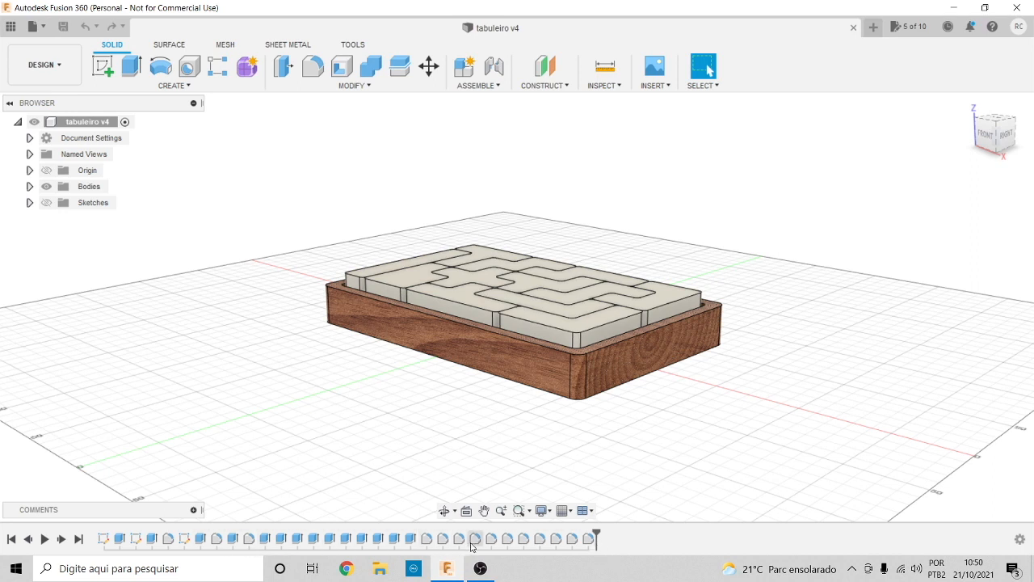
pyautogui.moveTo(596, 531)
pyautogui.mouseDown()
pyautogui.moveTo(399, 529)
pyautogui.moveTo(302, 513)
pyautogui.moveTo(158, 514)
pyautogui.moveTo(115, 526)
pyautogui.mouseUp()
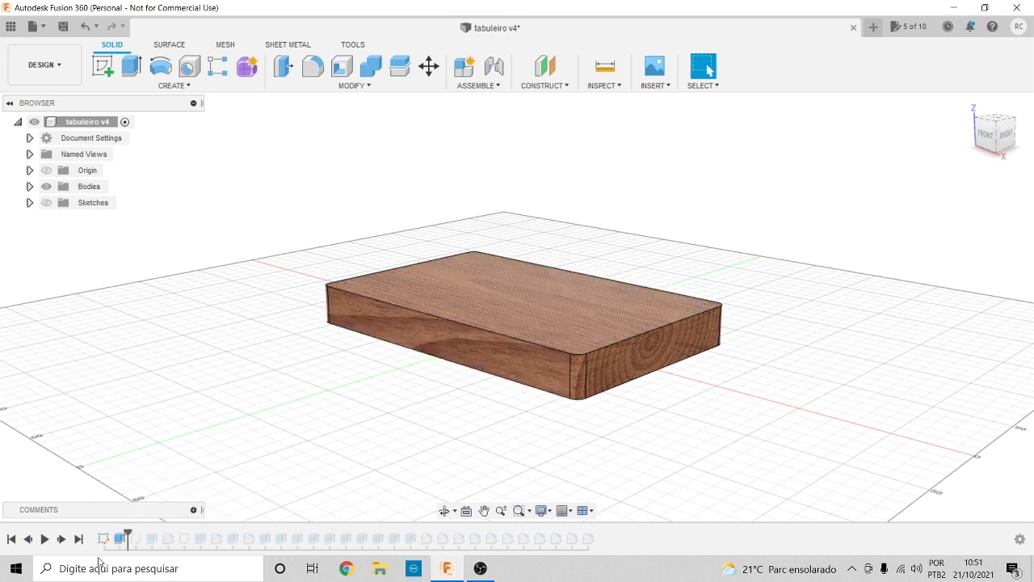
pyautogui.doubleClick(120, 539)
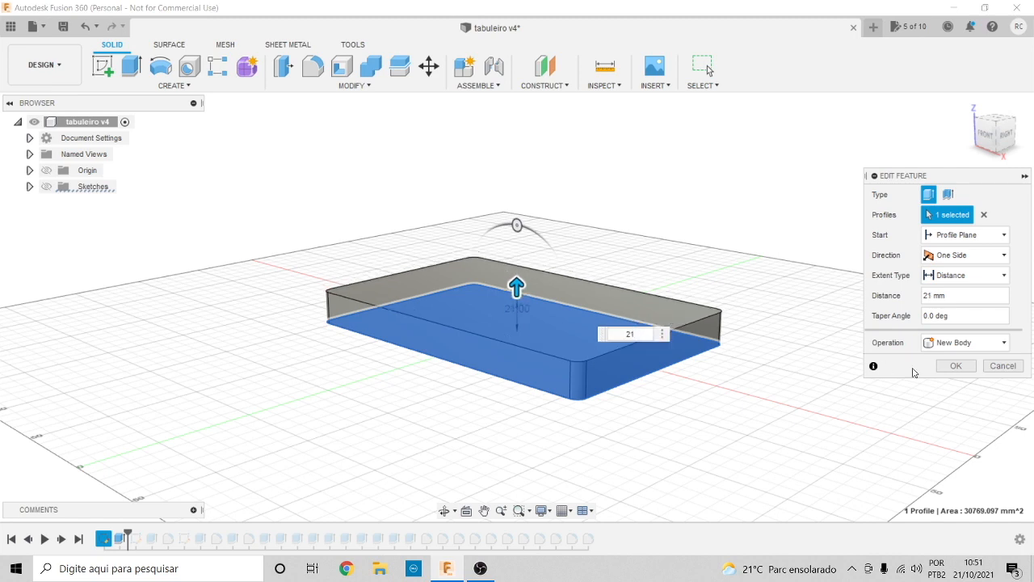
pyautogui.click(960, 370)
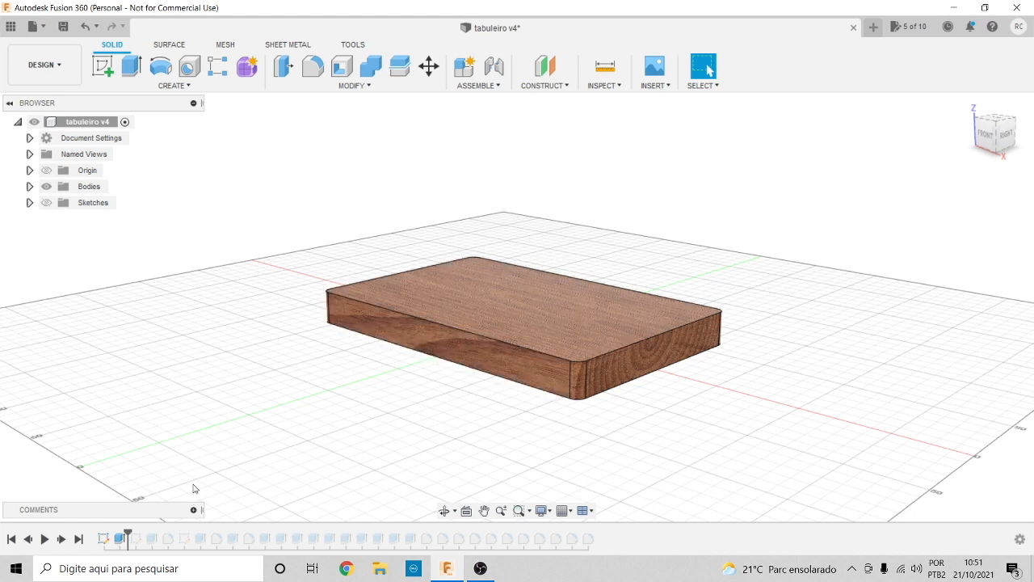
pyautogui.moveTo(128, 533)
pyautogui.mouseDown()
pyautogui.moveTo(442, 525)
pyautogui.moveTo(598, 534)
pyautogui.mouseUp()
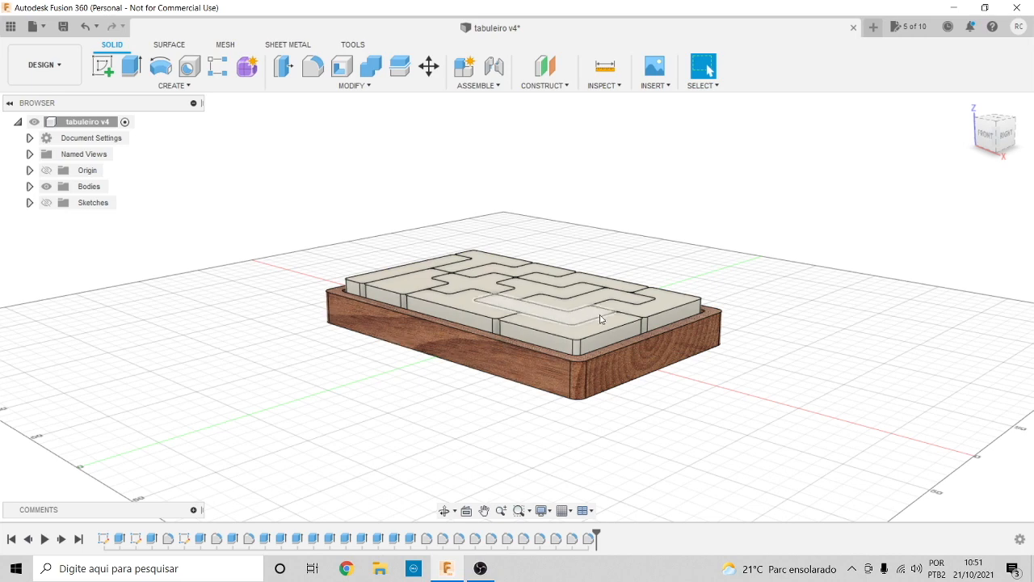
# Switch from the Design workspace to the Render workspace
pyautogui.moveTo(990, 137); pyautogui.dragTo(905, 173)
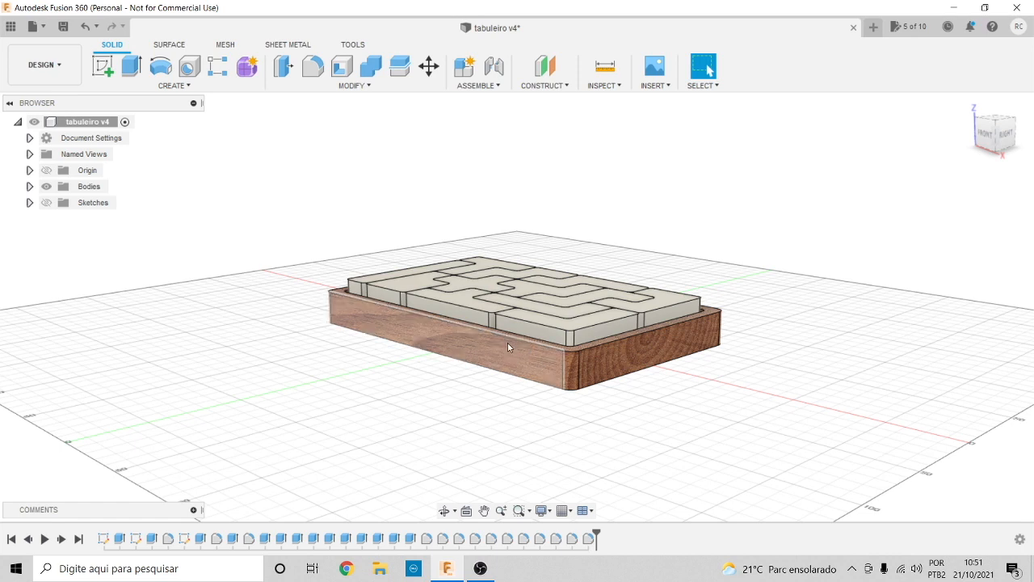
pyautogui.click(991, 133)
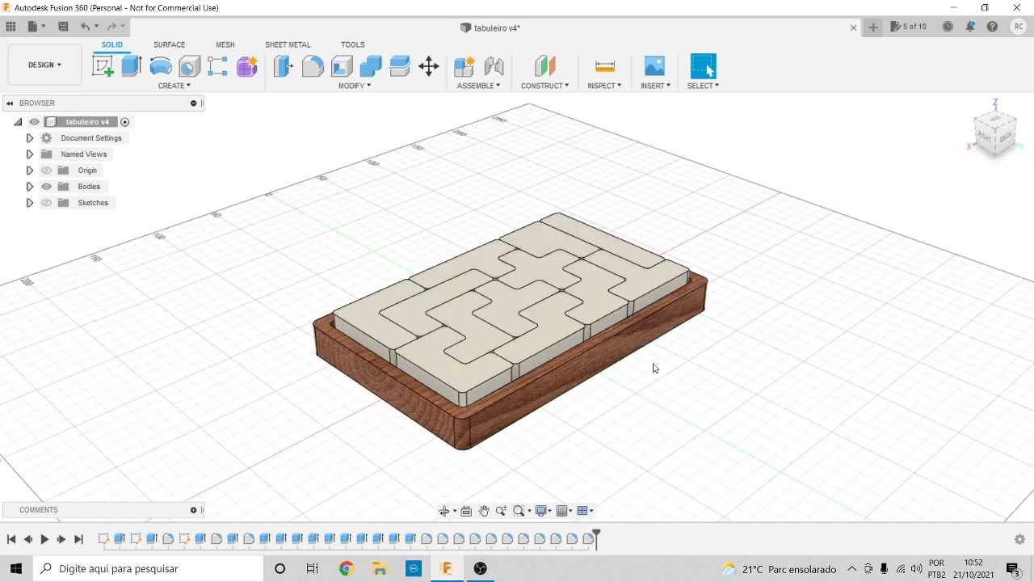
pyautogui.moveTo(989, 140)
pyautogui.mouseDown()
pyautogui.moveTo(968, 112)
pyautogui.moveTo(977, 152)
pyautogui.moveTo(1000, 178)
pyautogui.moveTo(1031, 133)
pyautogui.moveTo(1012, 137)
pyautogui.moveTo(1000, 114)
pyautogui.moveTo(973, 139)
pyautogui.moveTo(952, 131)
pyautogui.moveTo(955, 149)
pyautogui.mouseUp()
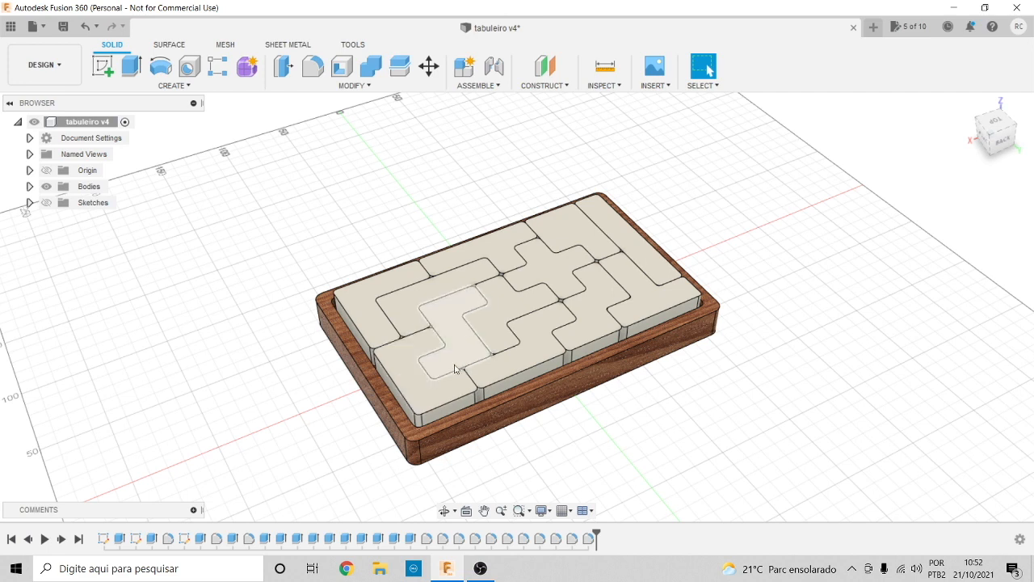
pyautogui.click(62, 67)
pyautogui.click(56, 66)
pyautogui.click(47, 66)
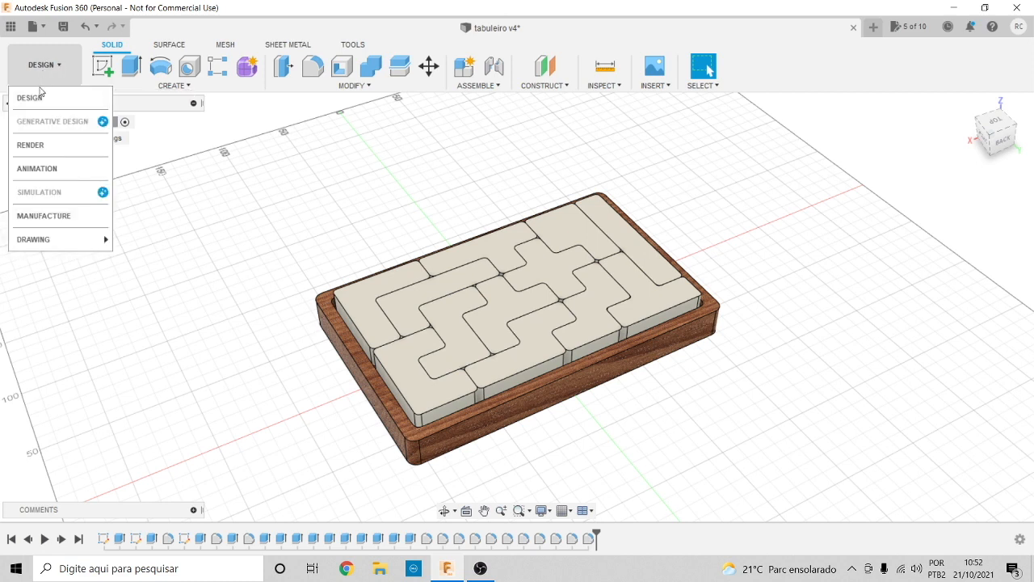
pyautogui.click(29, 145)
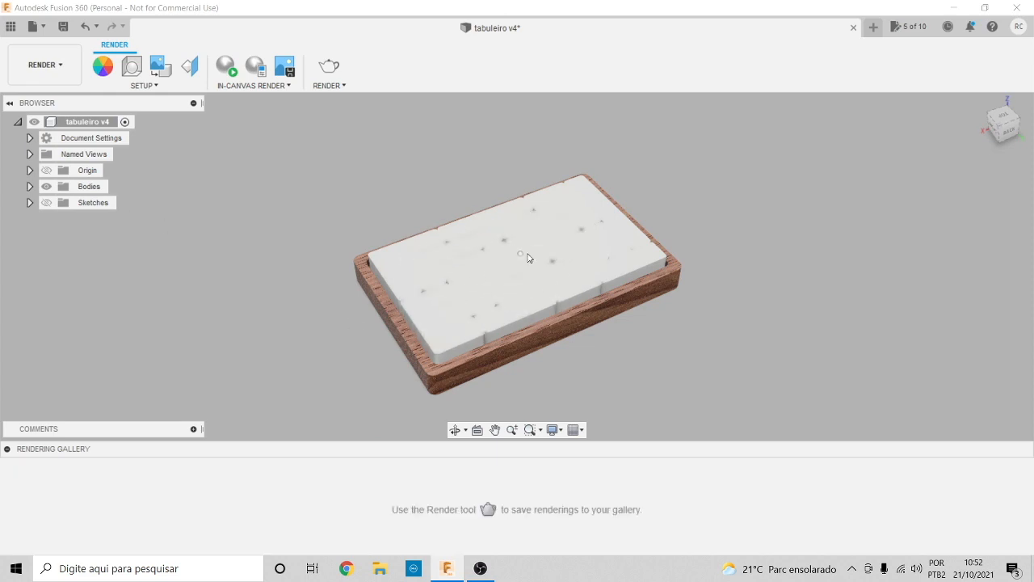
# Expand the list of bodies and hide the pieces peca1 through peca12, keeping the Tabuleiro body shown
pyautogui.scroll(3, 473, 315)
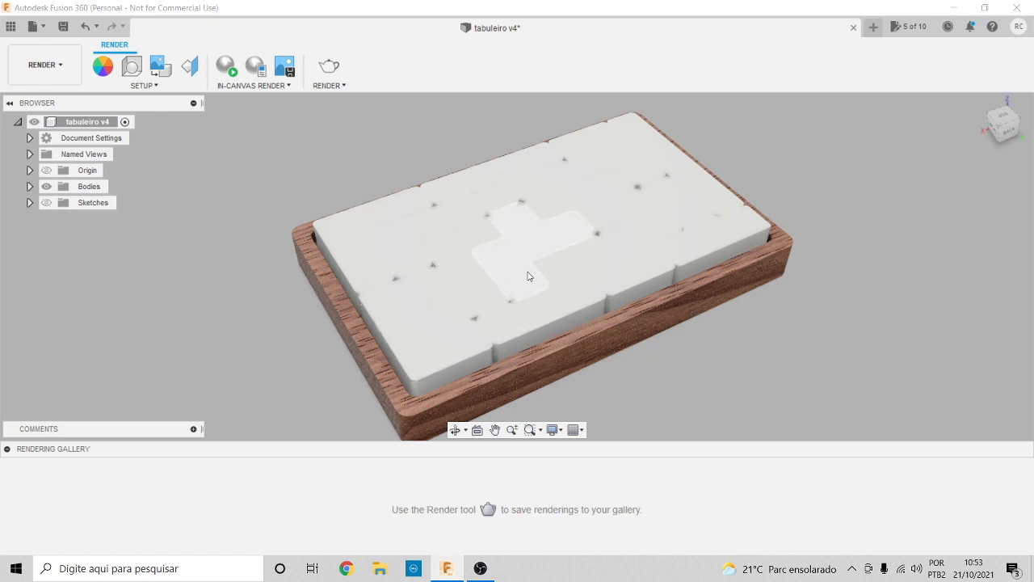
pyautogui.click(29, 187)
pyautogui.click(58, 224)
pyautogui.click(58, 219)
pyautogui.click(58, 235)
pyautogui.click(58, 251)
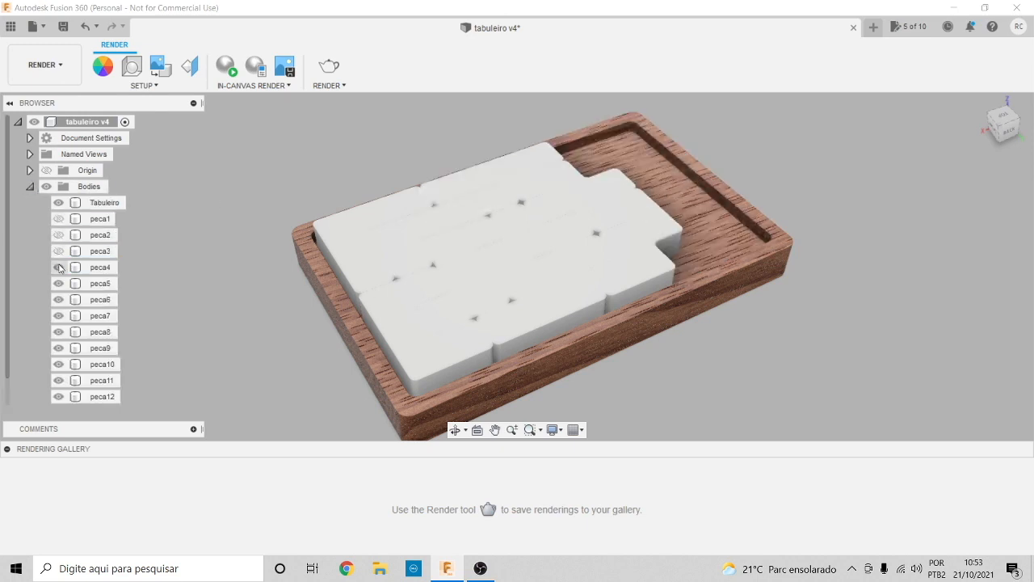
pyautogui.click(58, 267)
pyautogui.click(59, 284)
pyautogui.click(58, 300)
pyautogui.click(58, 316)
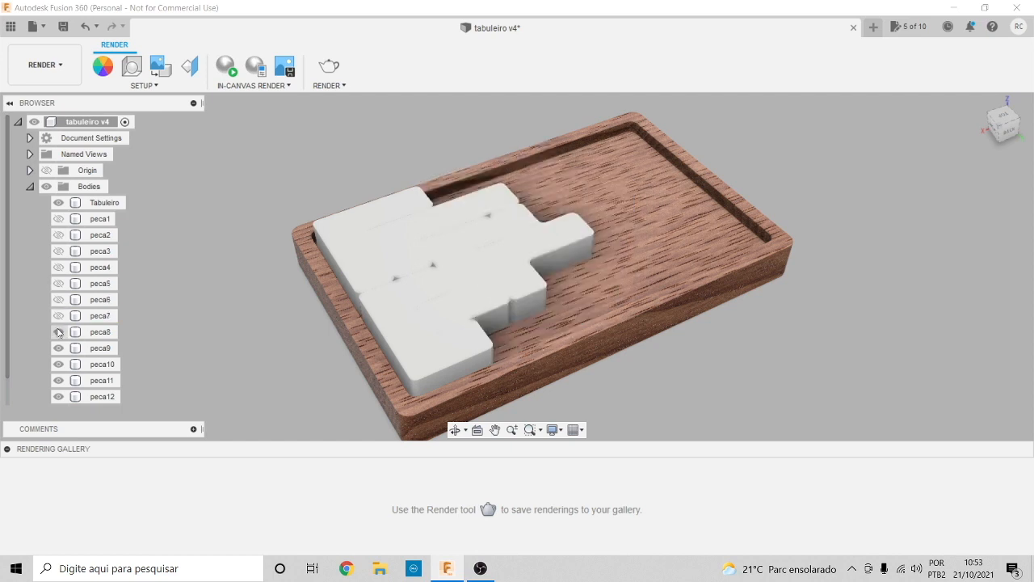
pyautogui.click(58, 332)
pyautogui.click(59, 348)
pyautogui.click(59, 348)
pyautogui.click(58, 364)
pyautogui.click(58, 380)
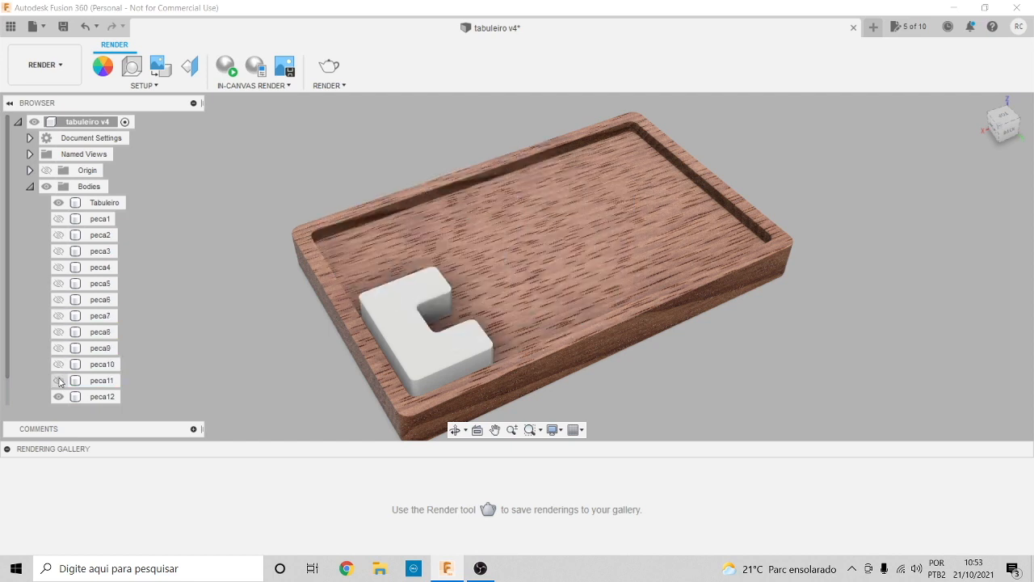
pyautogui.click(58, 396)
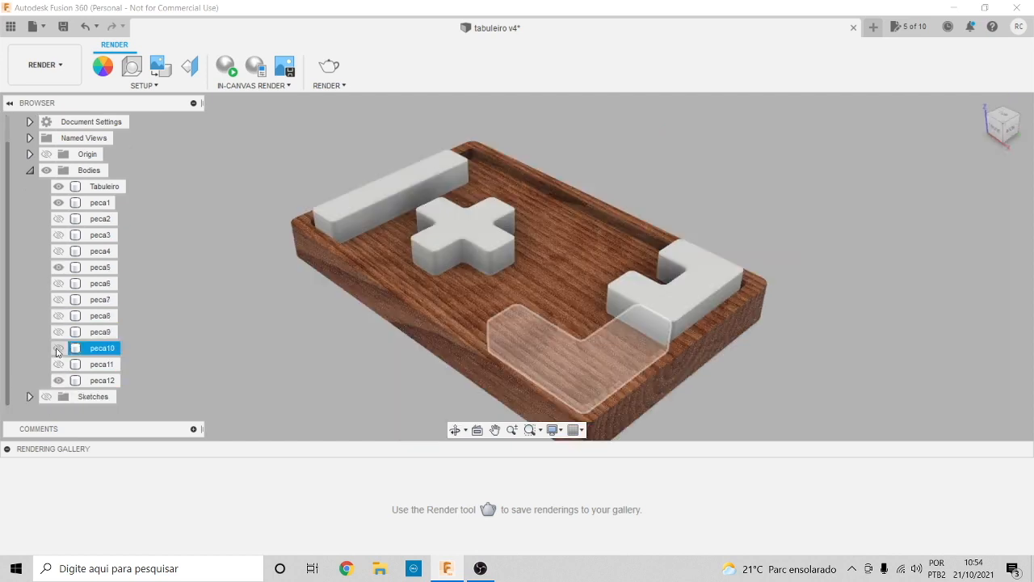
# Display only peca1, peca5 and peca10 in the tray and frame a close, low-angle view of the board
pyautogui.click(58, 348)
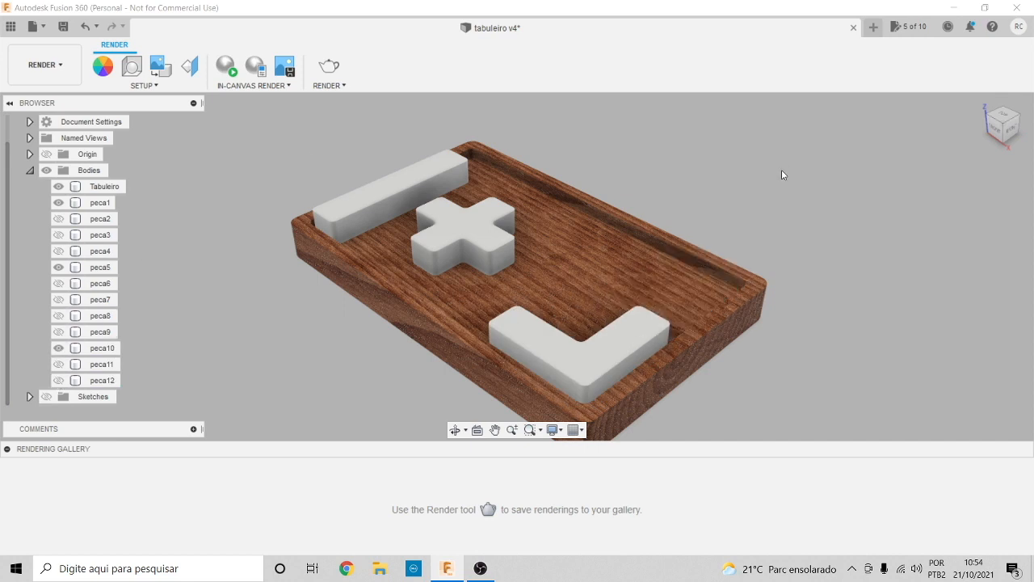
pyautogui.moveTo(999, 130)
pyautogui.mouseDown()
pyautogui.moveTo(1025, 119)
pyautogui.moveTo(1027, 142)
pyautogui.mouseUp()
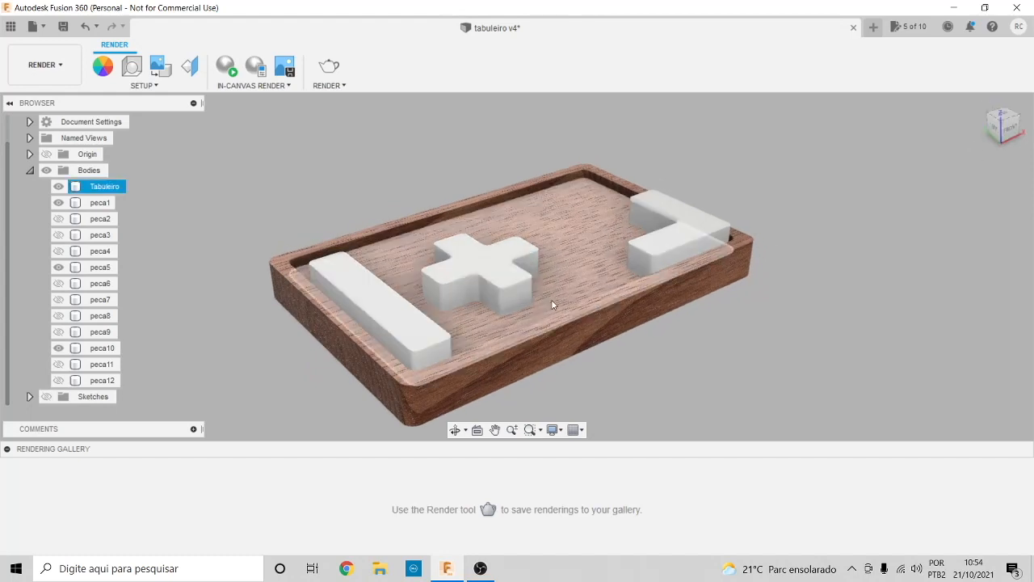
pyautogui.scroll(3, 412, 375)
pyautogui.scroll(-3, 412, 375)
pyautogui.moveTo(996, 129)
pyautogui.mouseDown()
pyautogui.moveTo(993, 119)
pyautogui.moveTo(984, 129)
pyautogui.mouseUp()
pyautogui.click(304, 306)
pyautogui.click(361, 162)
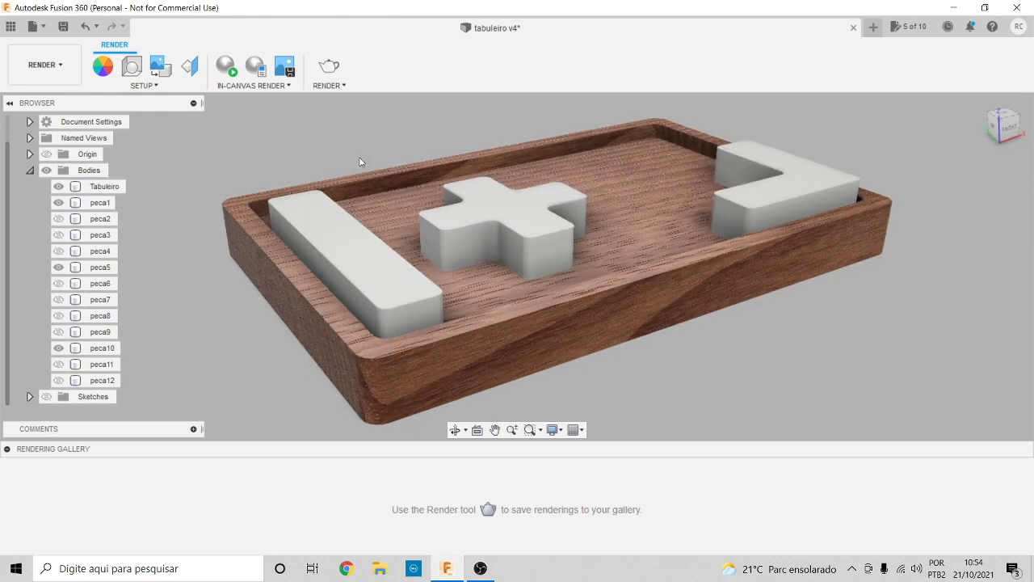
# Try the Rim Highlights, Soft Light and Cool Light environments on the scene and return to Grid Light
pyautogui.click(133, 66)
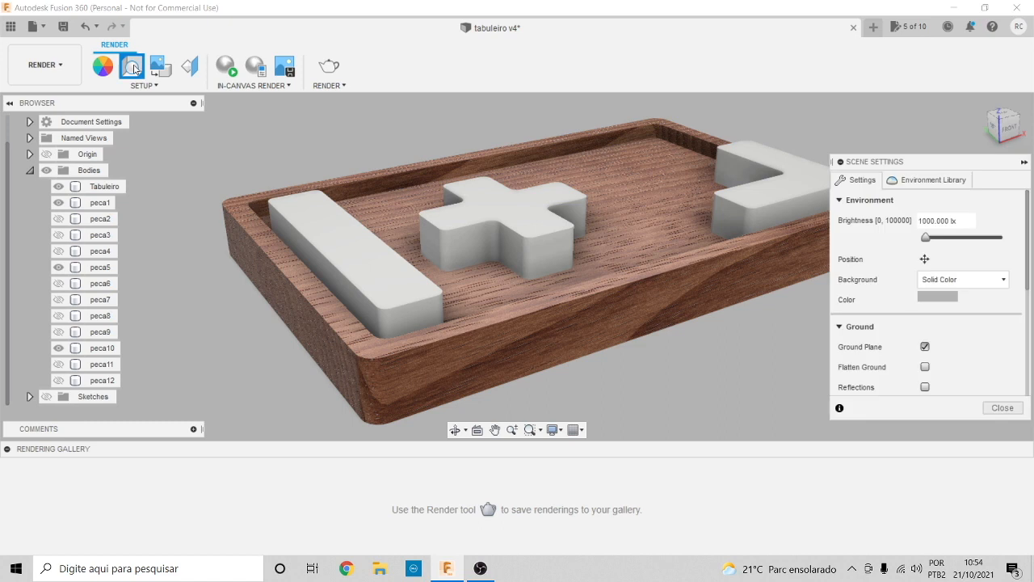
pyautogui.click(929, 179)
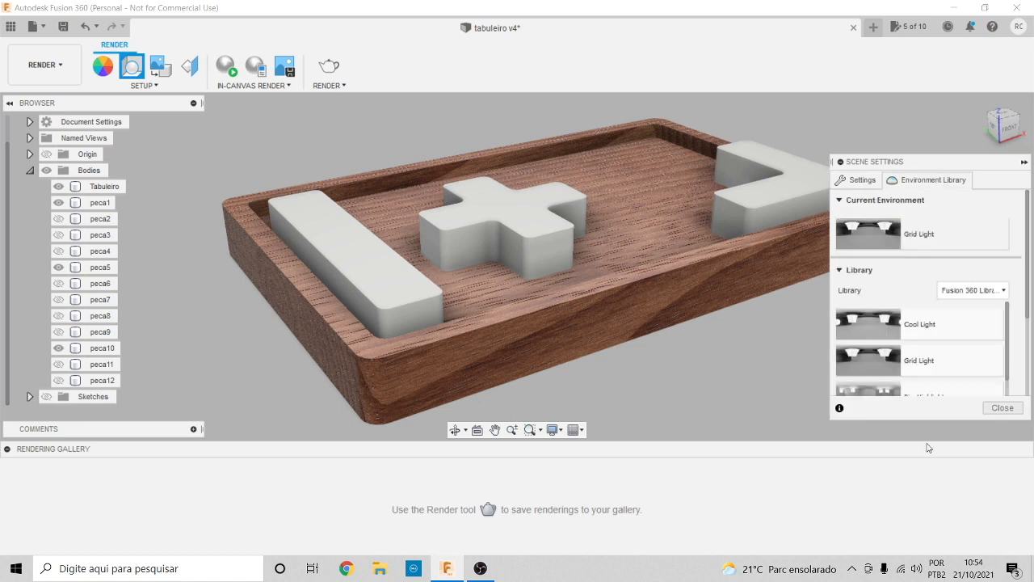
pyautogui.scroll(-5, 961, 360)
pyautogui.scroll(6, 954, 369)
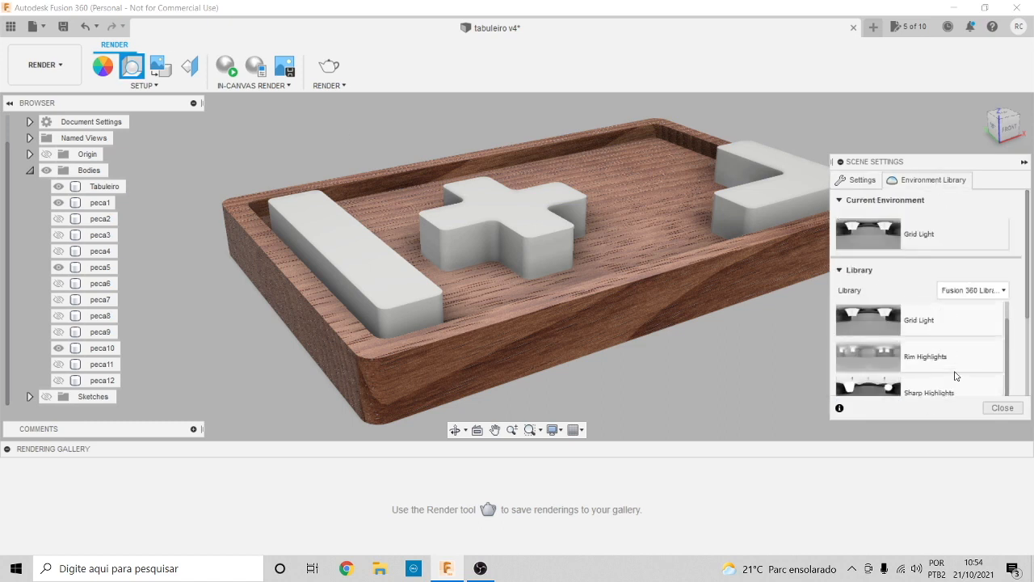
pyautogui.click(965, 395)
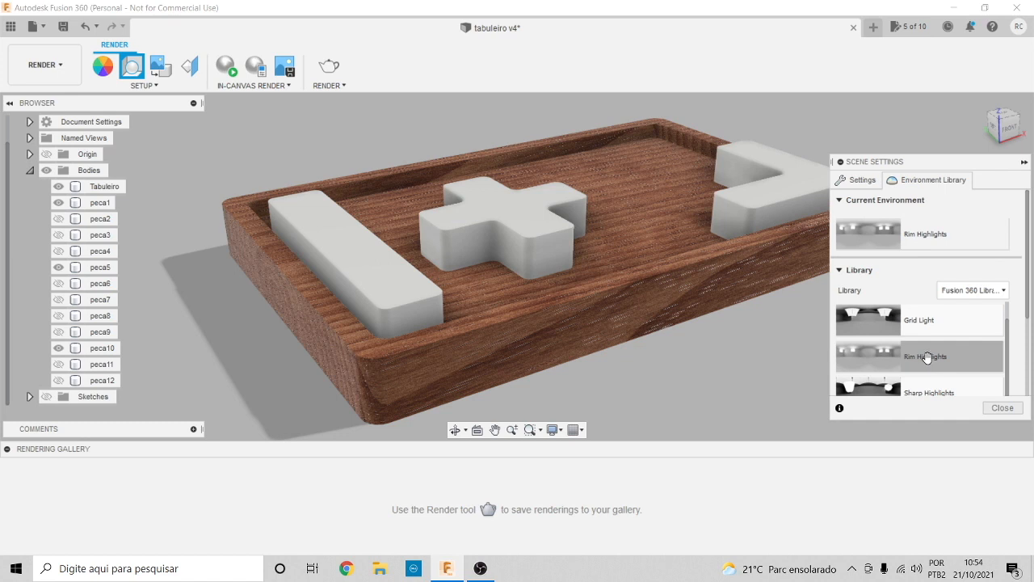
pyautogui.scroll(-2, 913, 370)
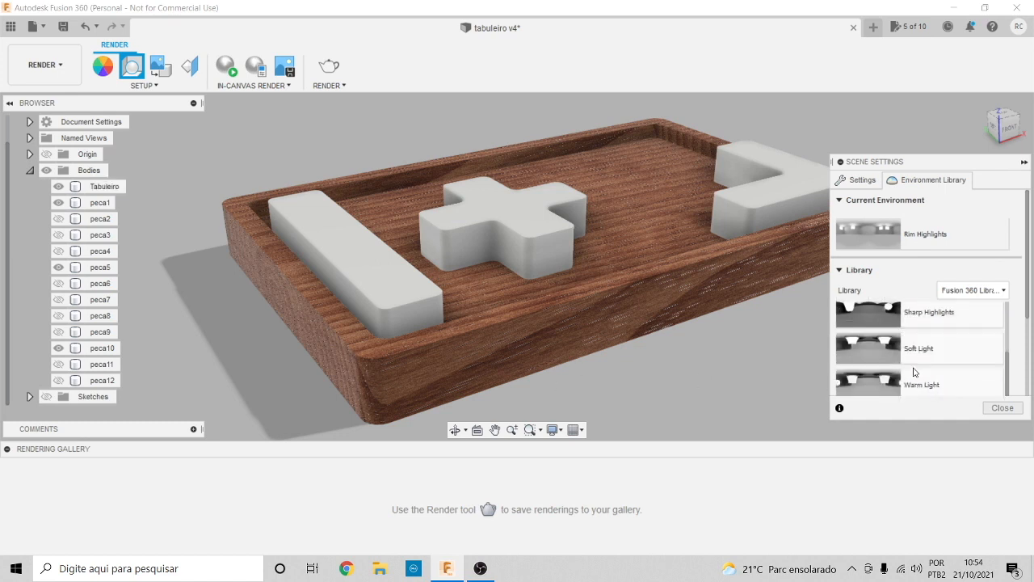
pyautogui.click(913, 354)
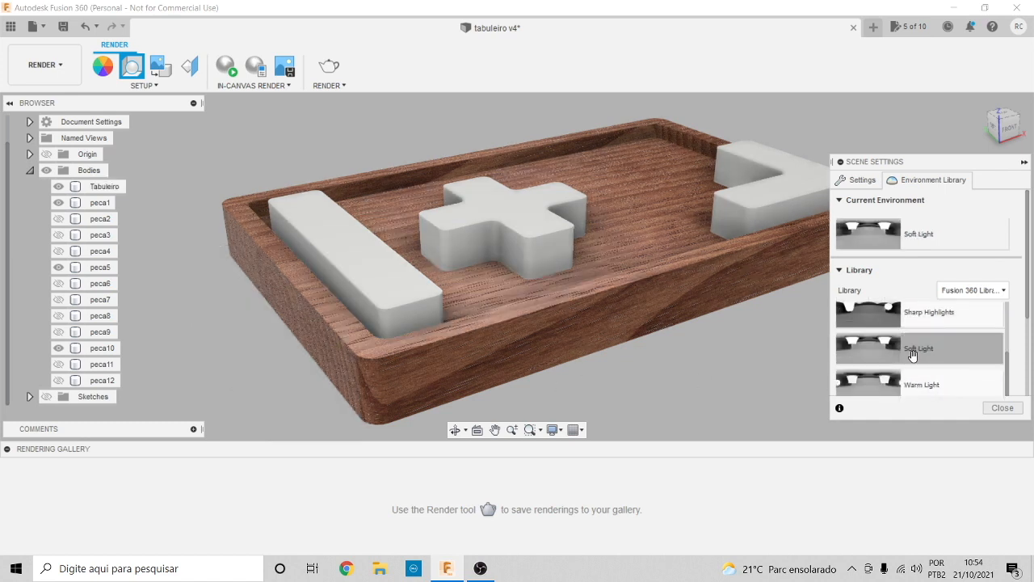
pyautogui.scroll(3, 933, 352)
pyautogui.click(921, 325)
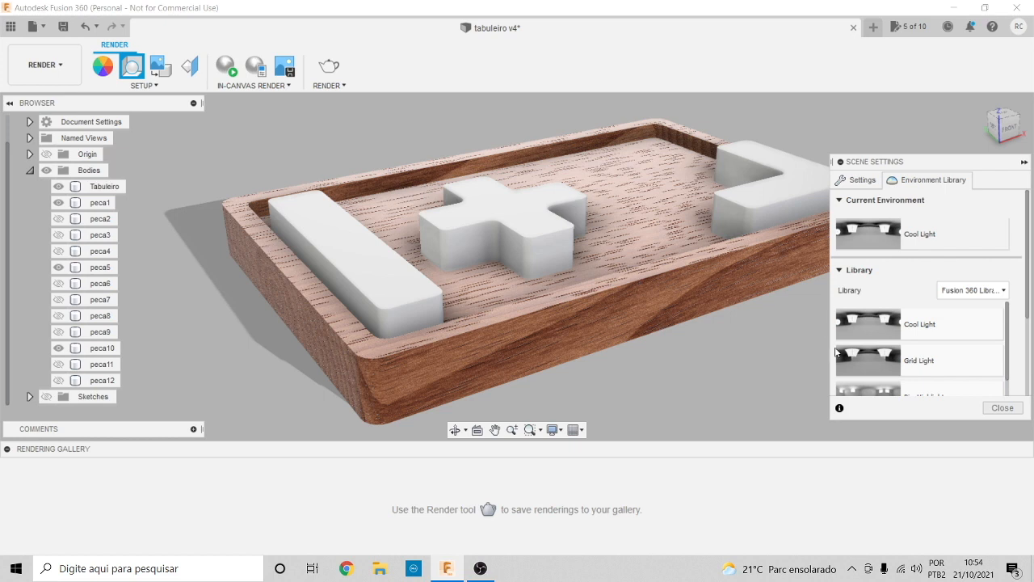
pyautogui.click(923, 367)
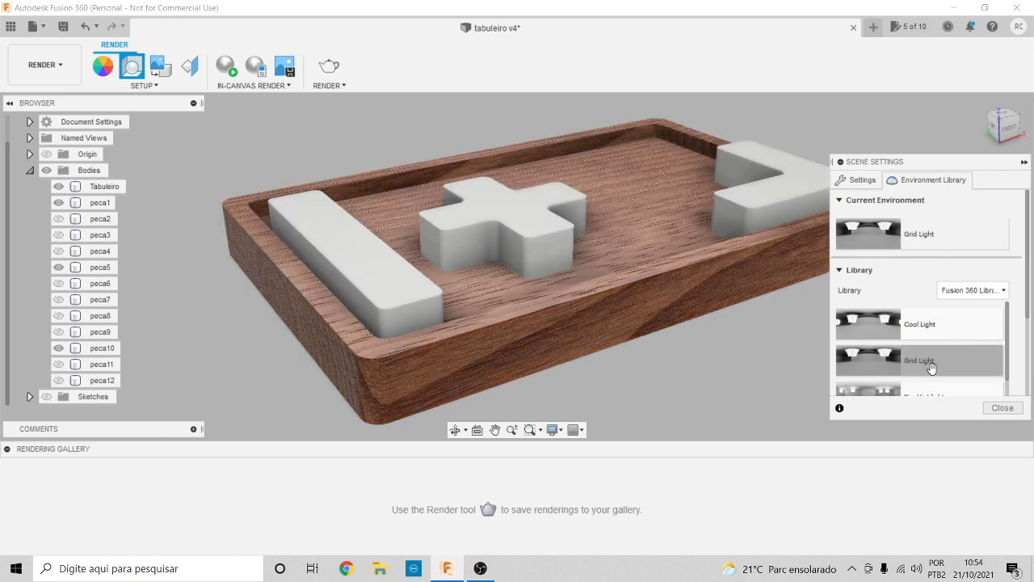
pyautogui.click(1001, 407)
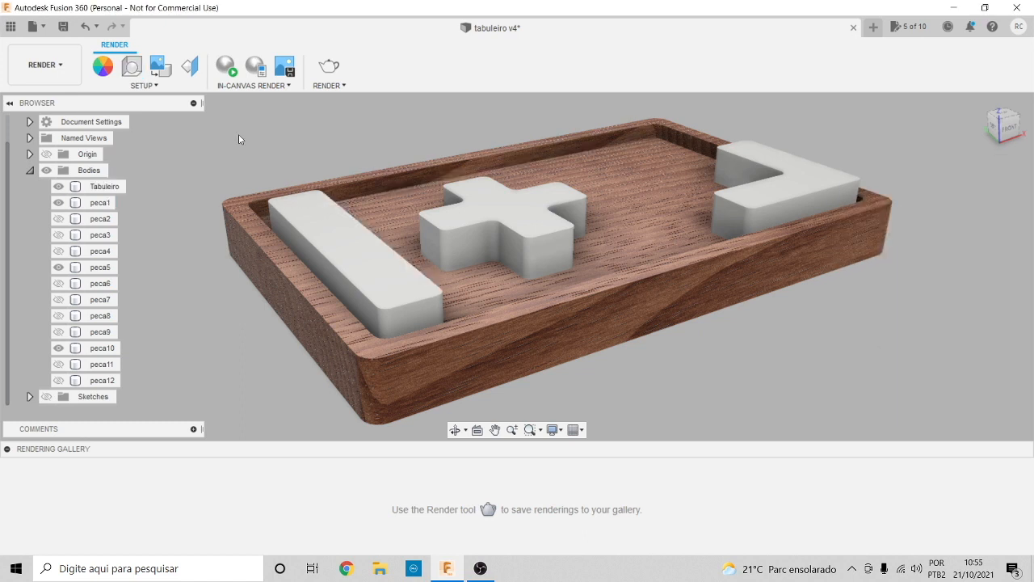
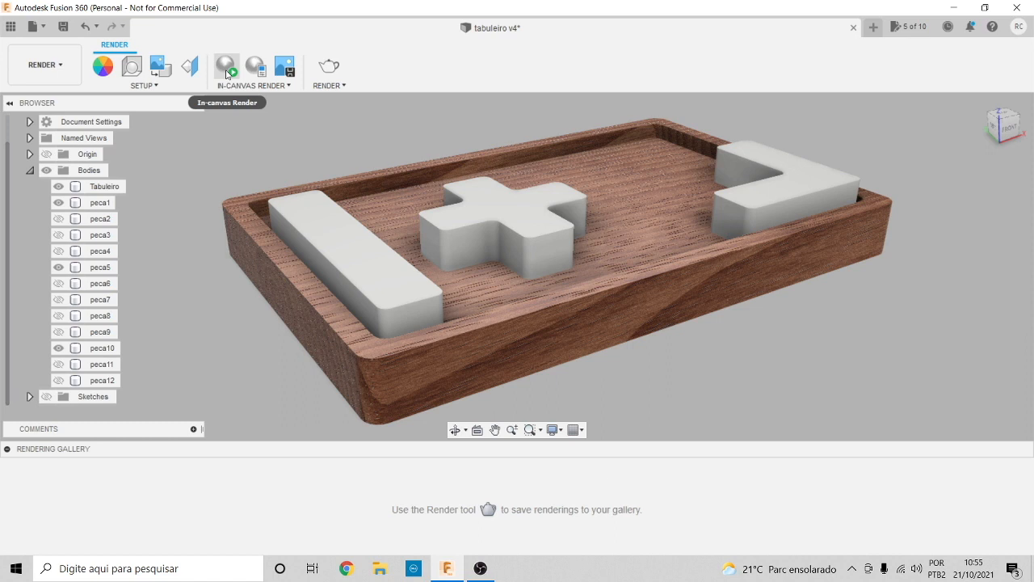
# Run an in-canvas render of the wooden tray with the three displayed pieces up to Excellent quality
pyautogui.click(227, 75)
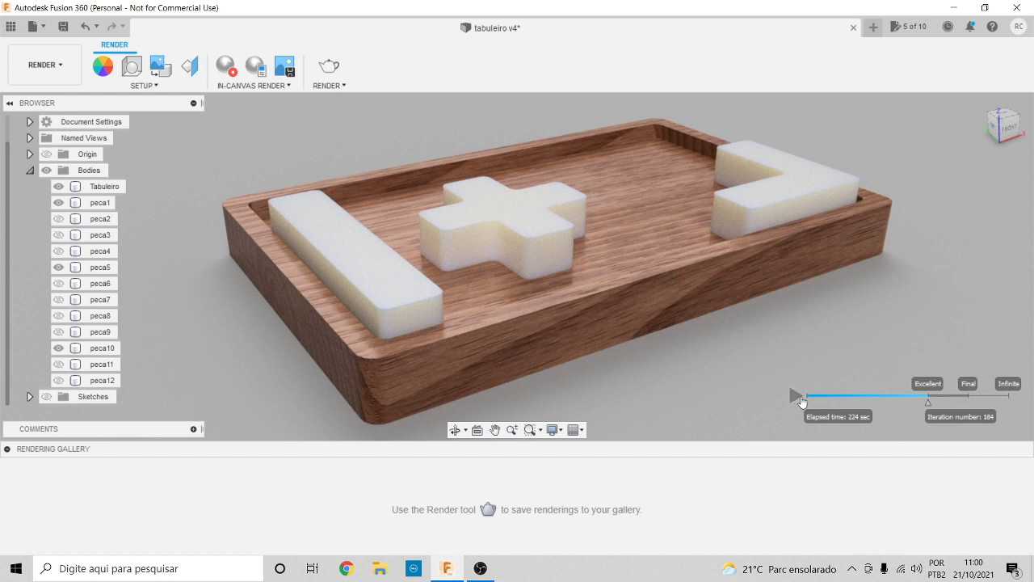
pyautogui.click(697, 299)
pyautogui.click(431, 353)
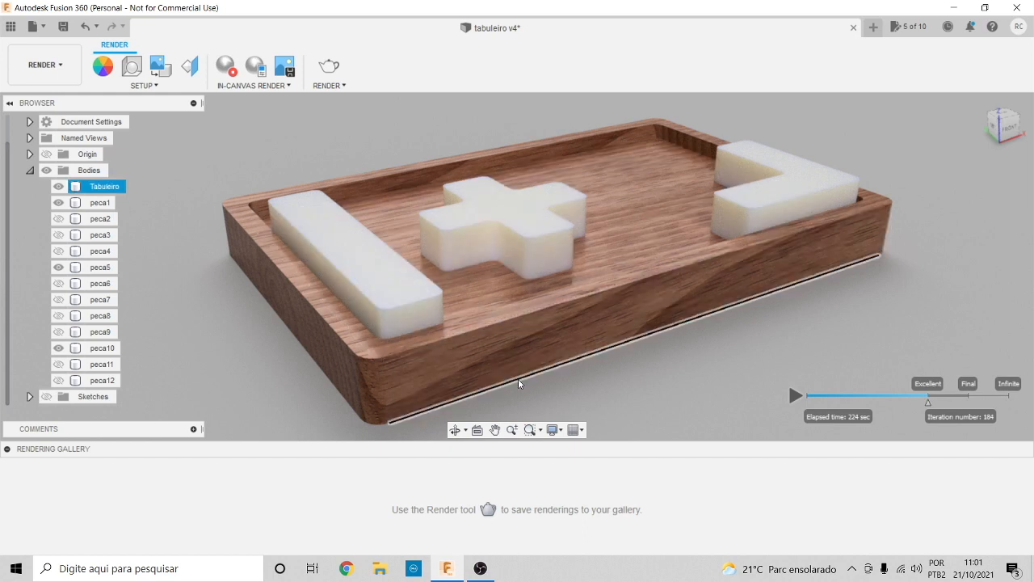
pyautogui.click(480, 235)
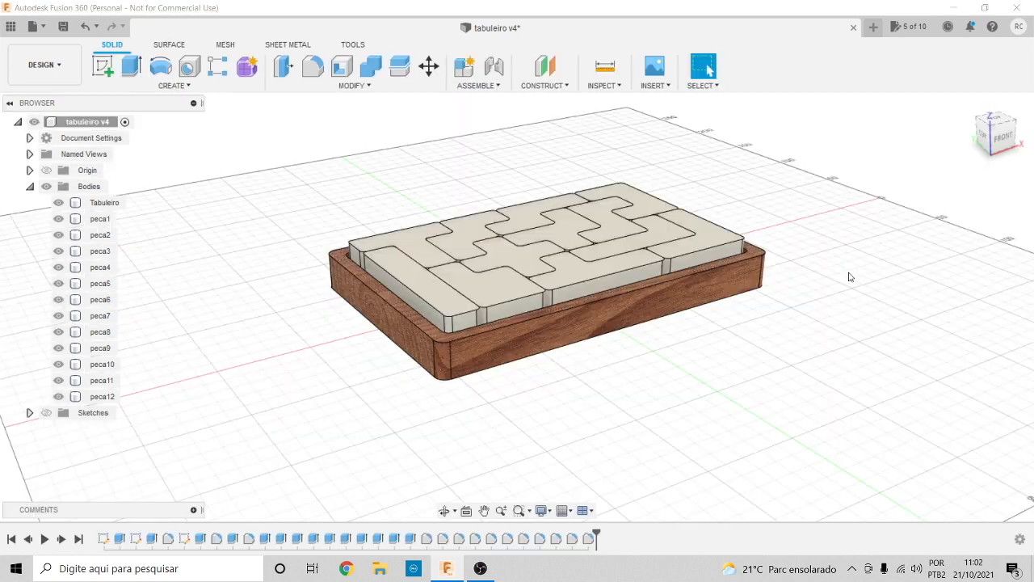
# Examine the tray and the individual puzzle pieces of the complete board from a raised viewpoint in the Design workspace
pyautogui.click(998, 123)
pyautogui.moveTo(998, 127)
pyautogui.mouseDown()
pyautogui.moveTo(972, 80)
pyautogui.moveTo(933, 61)
pyautogui.moveTo(944, 111)
pyautogui.moveTo(970, 129)
pyautogui.moveTo(1001, 128)
pyautogui.mouseUp()
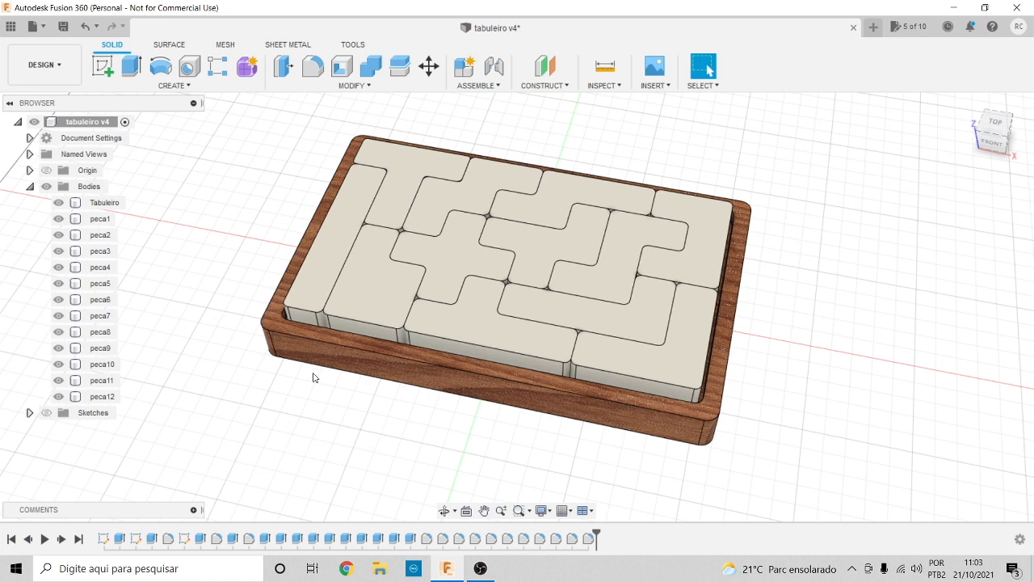
pyautogui.click(275, 343)
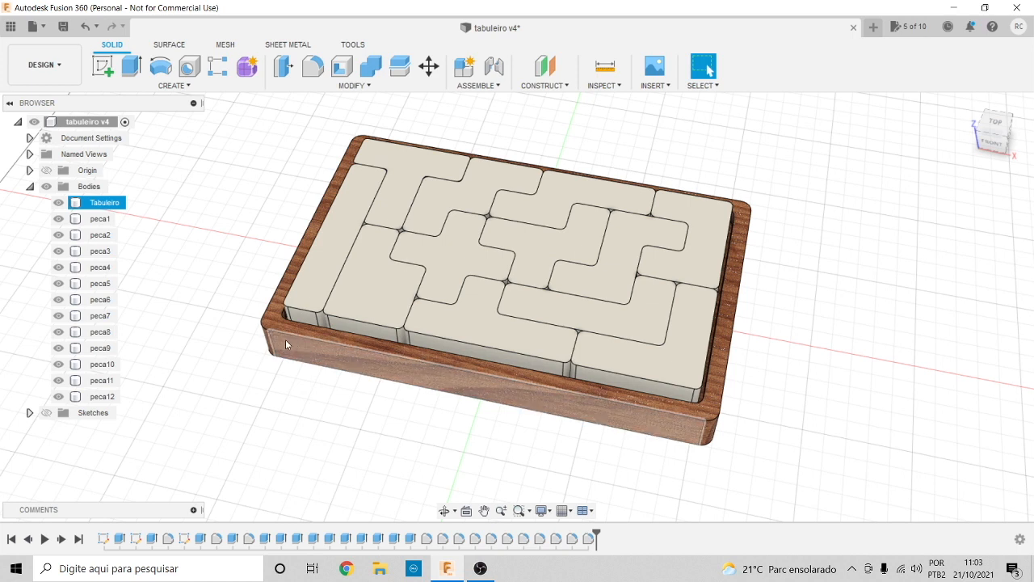
pyautogui.click(343, 250)
pyautogui.click(385, 195)
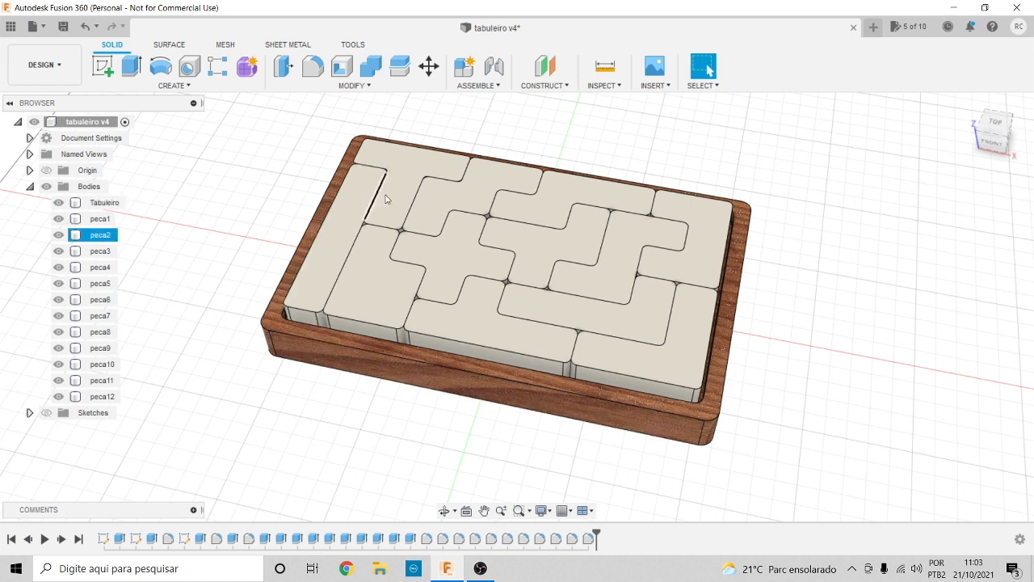
pyautogui.click(471, 276)
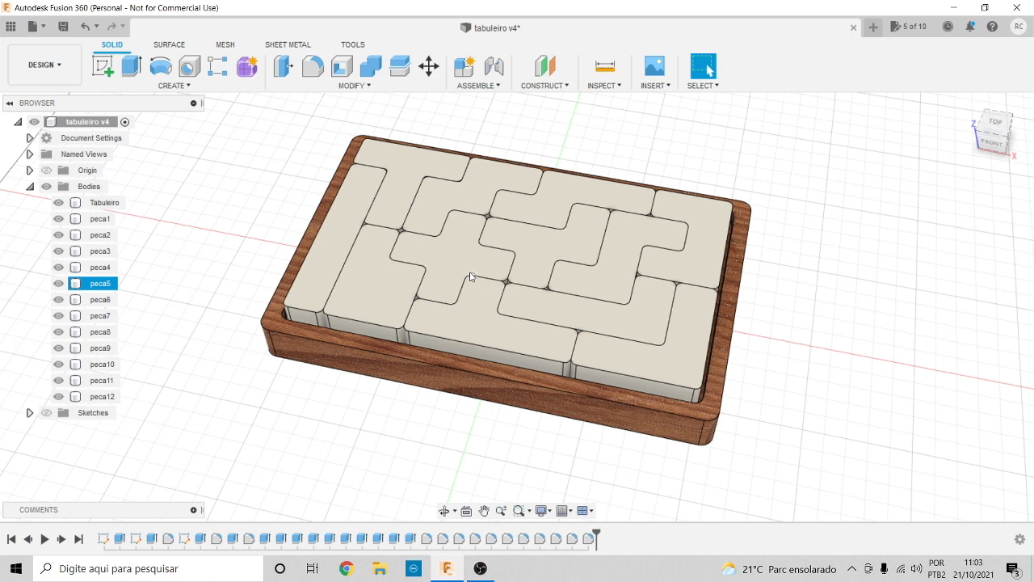
pyautogui.click(422, 170)
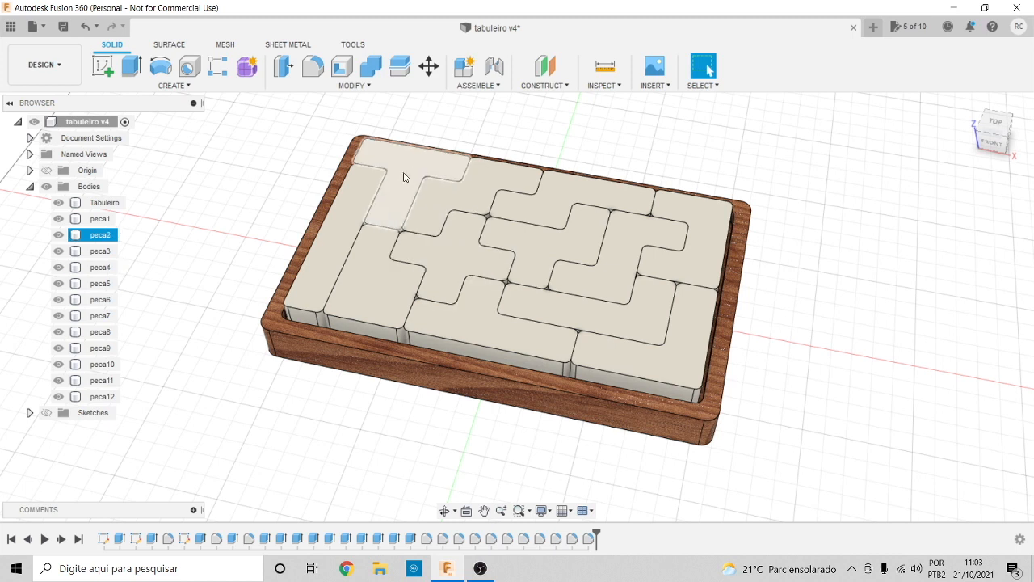
pyautogui.click(339, 247)
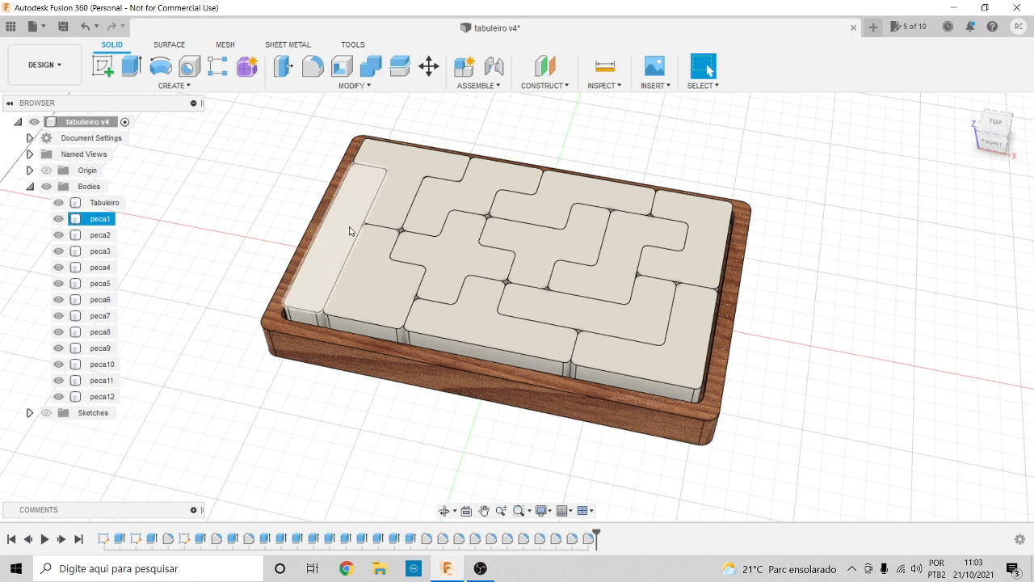
pyautogui.click(703, 257)
pyautogui.click(510, 286)
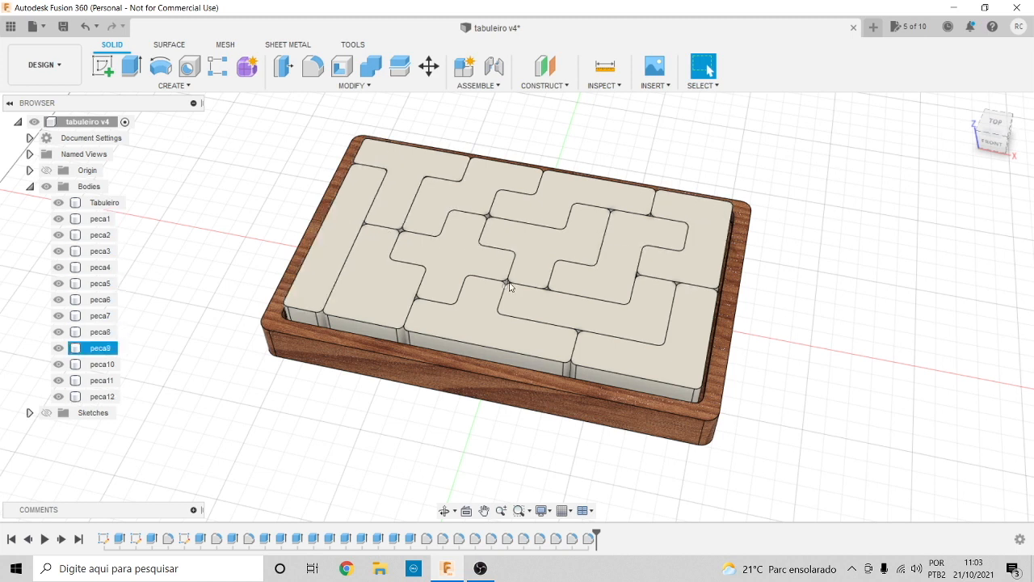
pyautogui.click(318, 166)
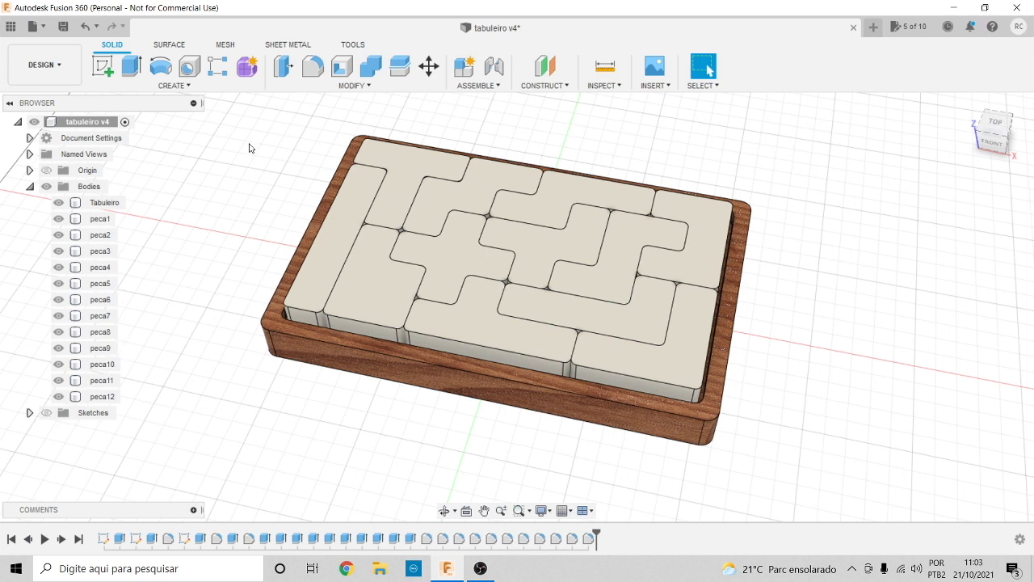
# Switch to the Manufacture workspace and expand the models down to the list of bodies
pyautogui.click(46, 65)
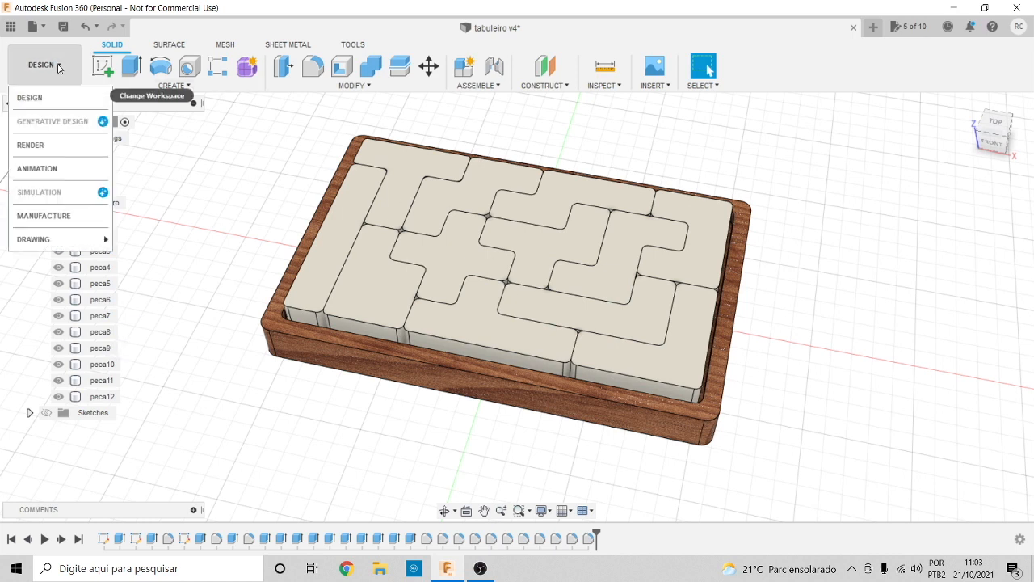
pyautogui.click(39, 217)
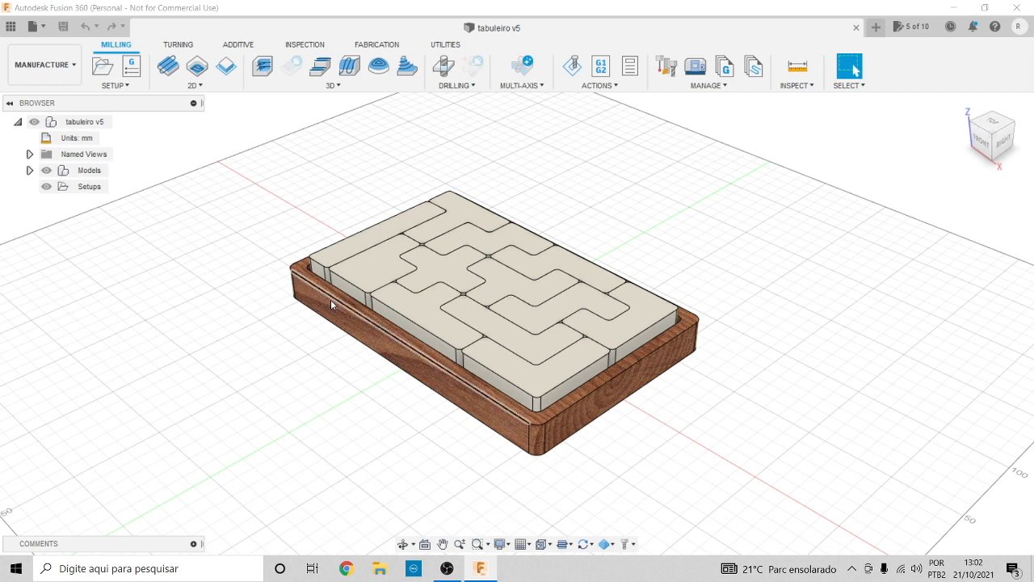
pyautogui.click(29, 169)
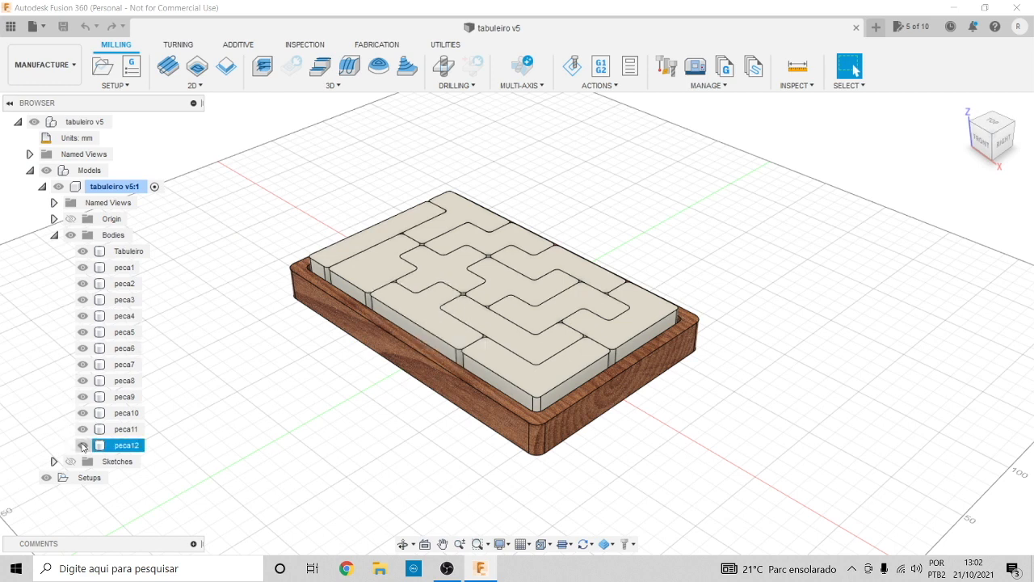
# Hide the pieces peca12 through peca1 so only the Tabuleiro body is displayed, and collapse the list of bodies
pyautogui.click(82, 446)
pyautogui.click(82, 429)
pyautogui.click(82, 413)
pyautogui.click(82, 397)
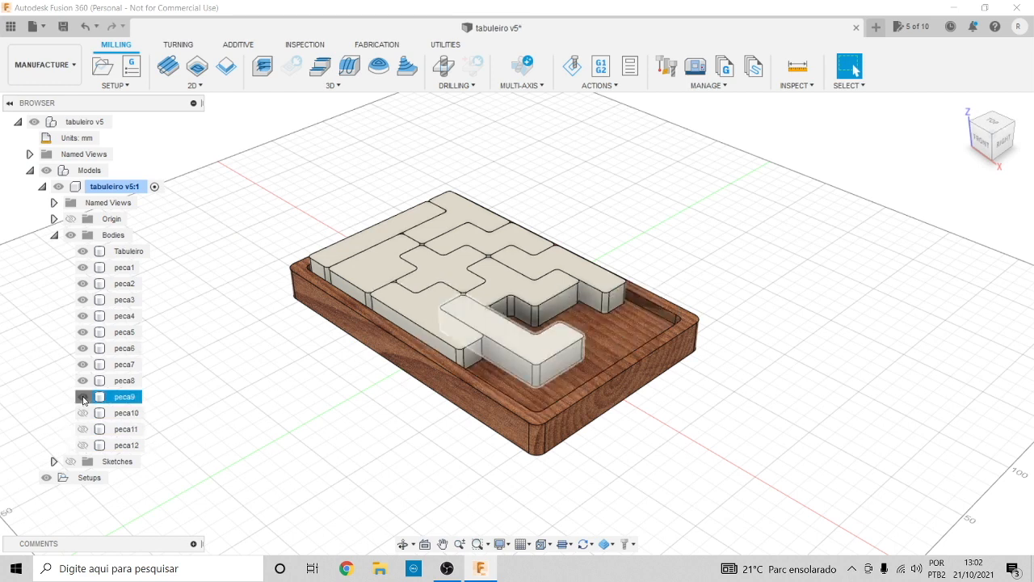
pyautogui.click(83, 381)
pyautogui.click(82, 365)
pyautogui.click(82, 349)
pyautogui.click(82, 332)
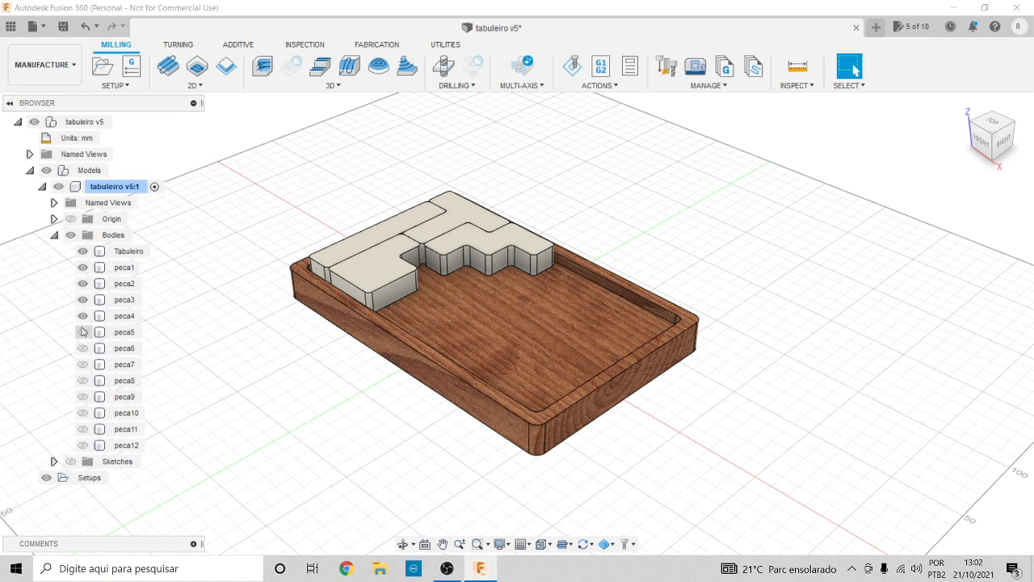
pyautogui.click(82, 316)
pyautogui.click(82, 300)
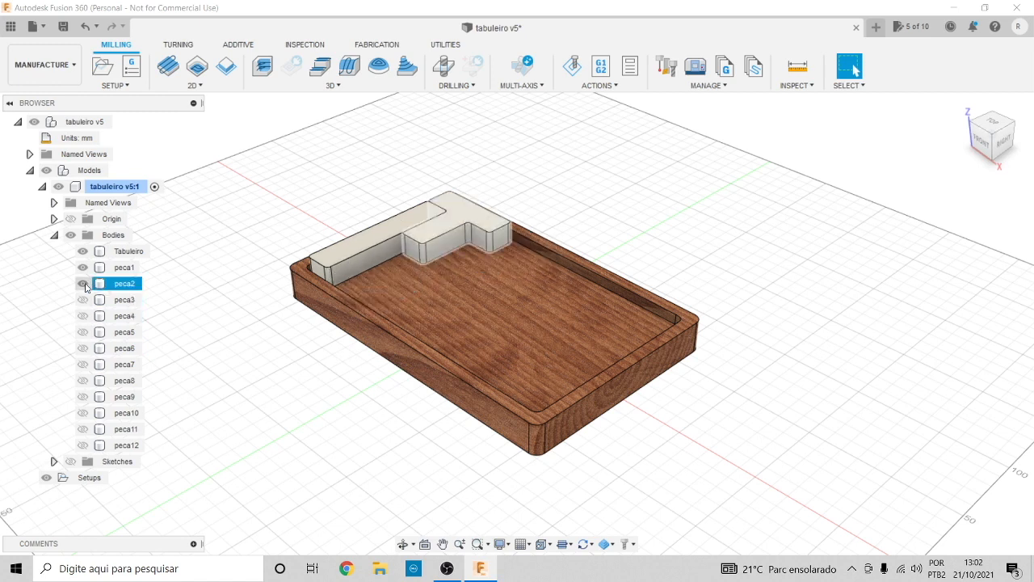
pyautogui.click(83, 284)
pyautogui.click(82, 268)
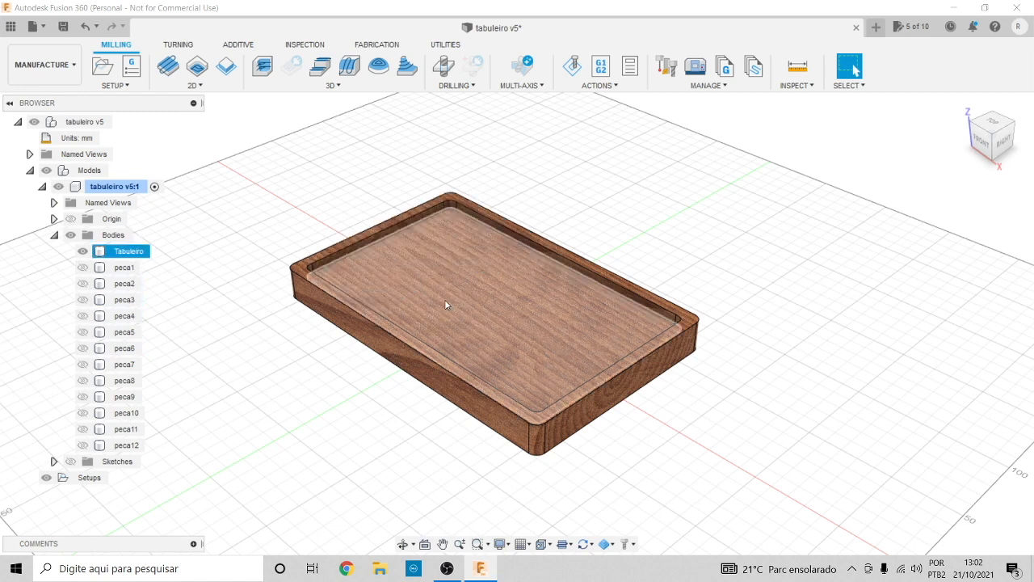
pyautogui.click(54, 234)
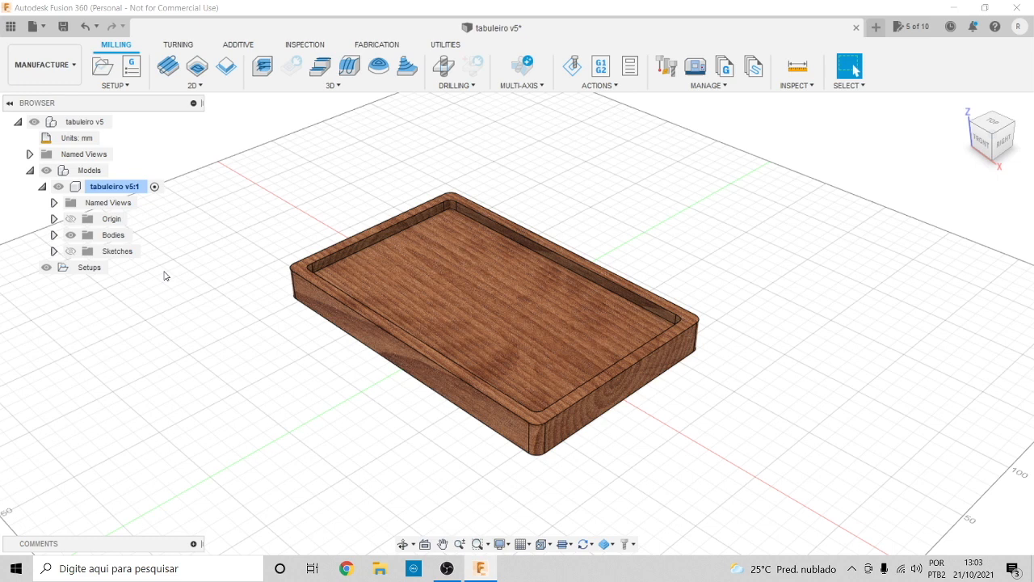
# Start a new milling setup for the tray and review its Setup, Stock and Post Process settings
pyautogui.click(105, 70)
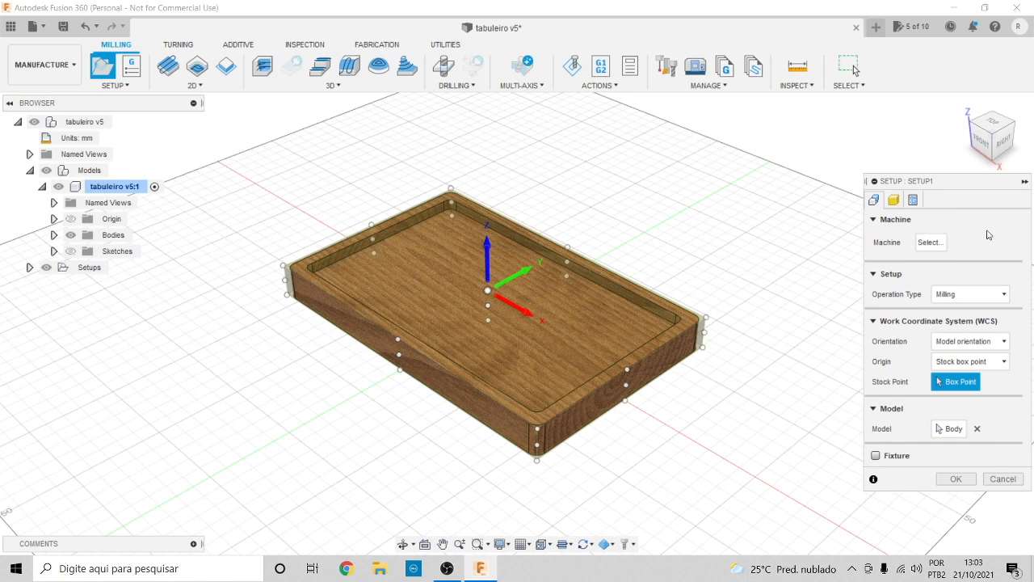
pyautogui.click(893, 201)
pyautogui.click(913, 200)
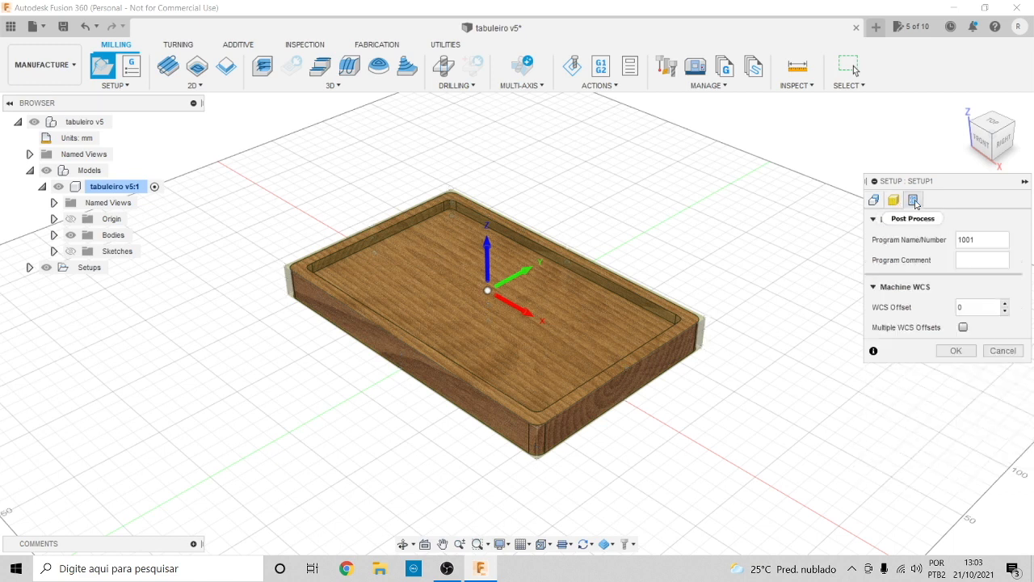
pyautogui.click(874, 201)
pyautogui.click(894, 200)
pyautogui.click(914, 201)
pyautogui.click(874, 200)
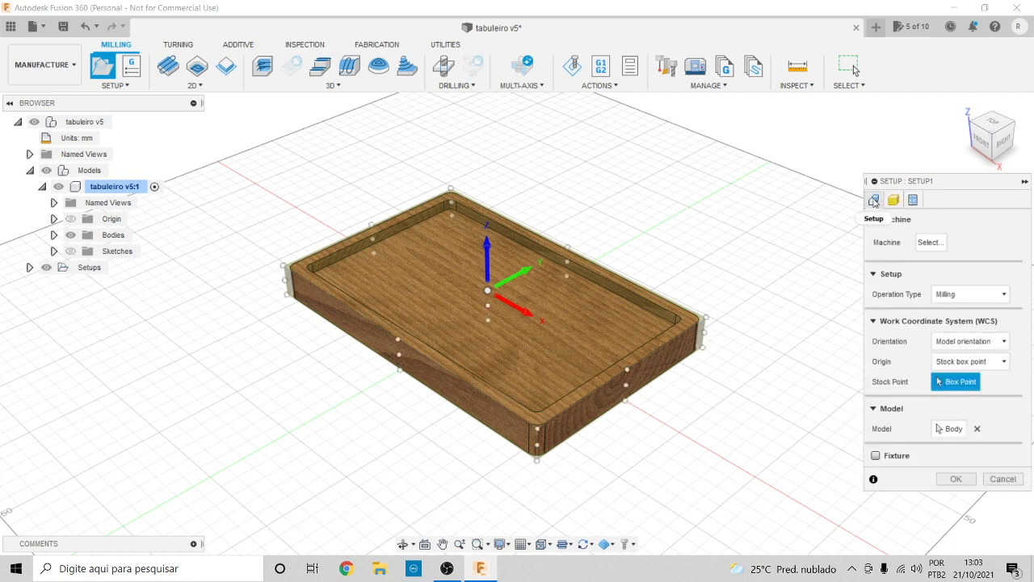
# Assign the Autodesk Generic 3-axis machine from the Fusion 360 library to the setup and keep Milling as the operation type
pyautogui.click(932, 243)
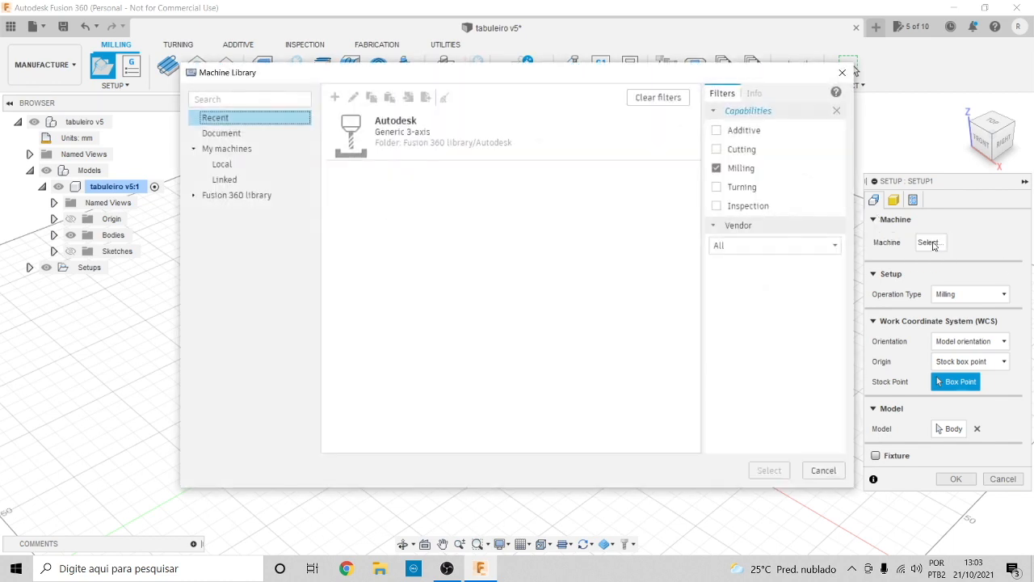
pyautogui.click(243, 165)
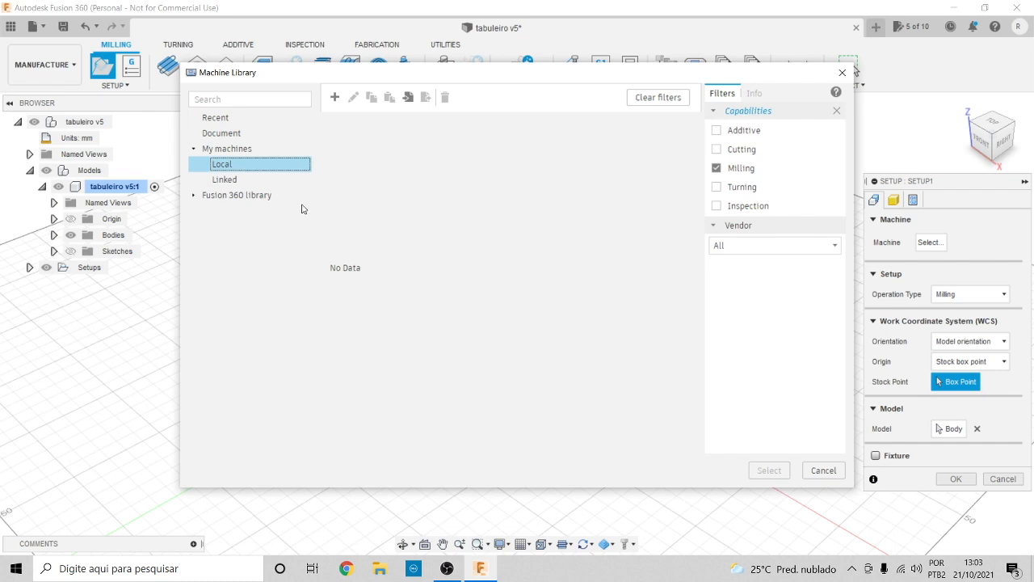
pyautogui.click(235, 196)
pyautogui.scroll(-15, 464, 194)
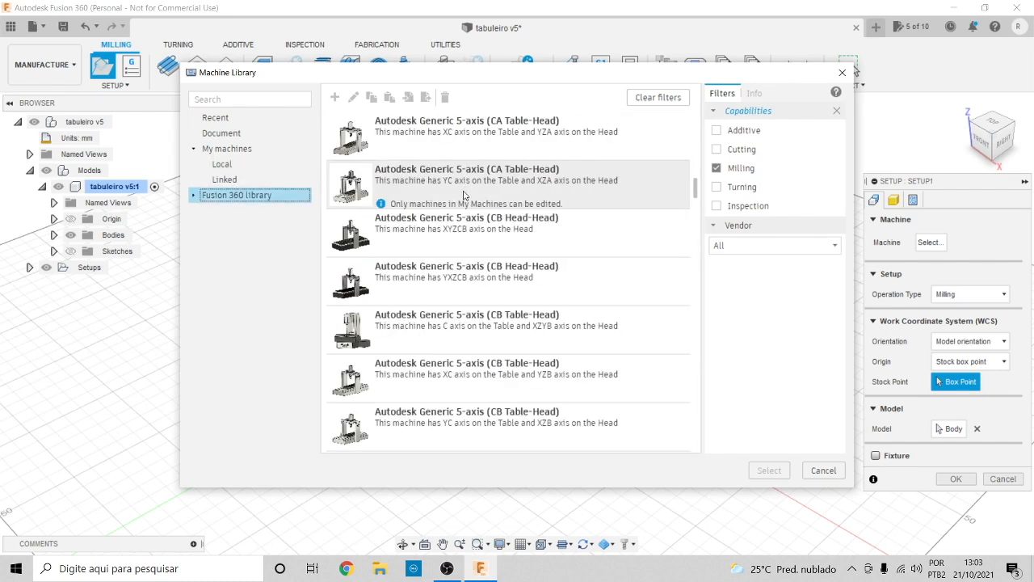
pyautogui.scroll(-15, 464, 198)
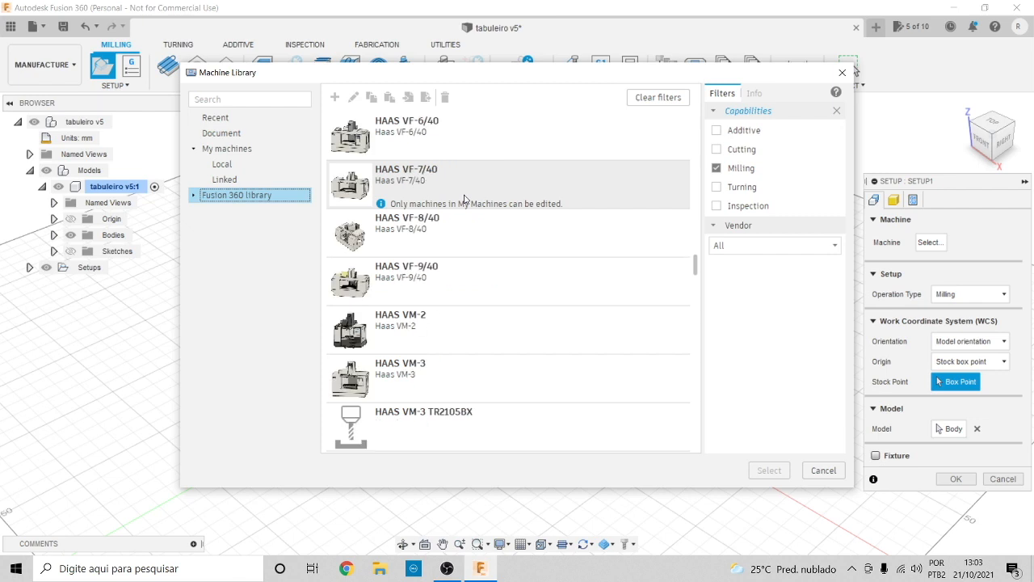
pyautogui.scroll(20, 473, 198)
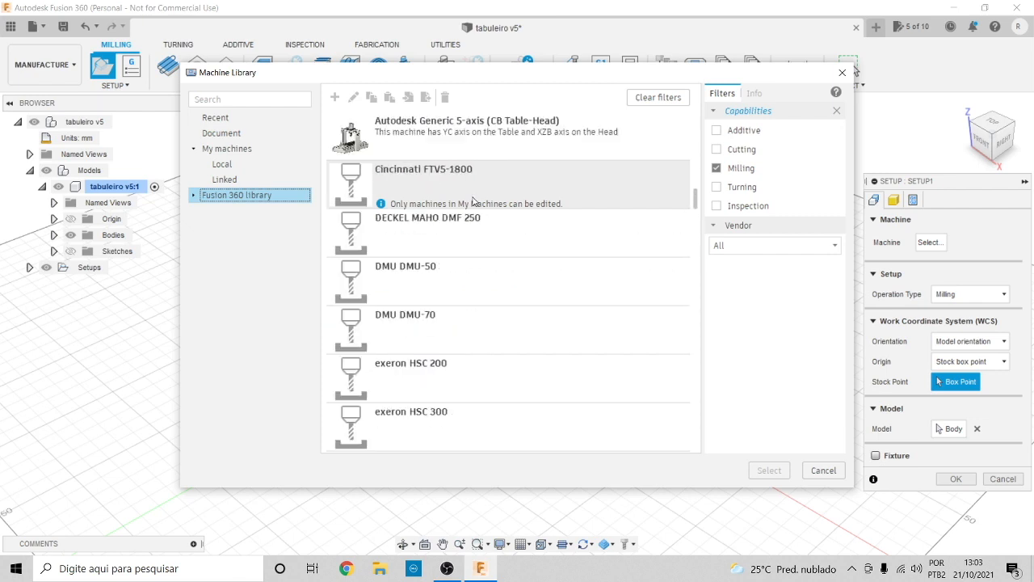
pyautogui.scroll(10, 473, 201)
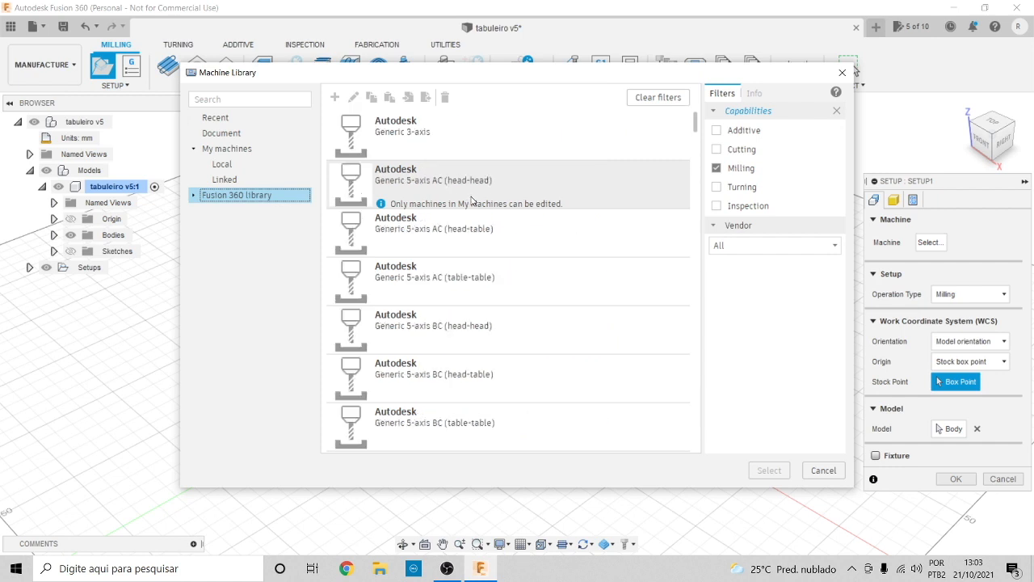
pyautogui.click(407, 132)
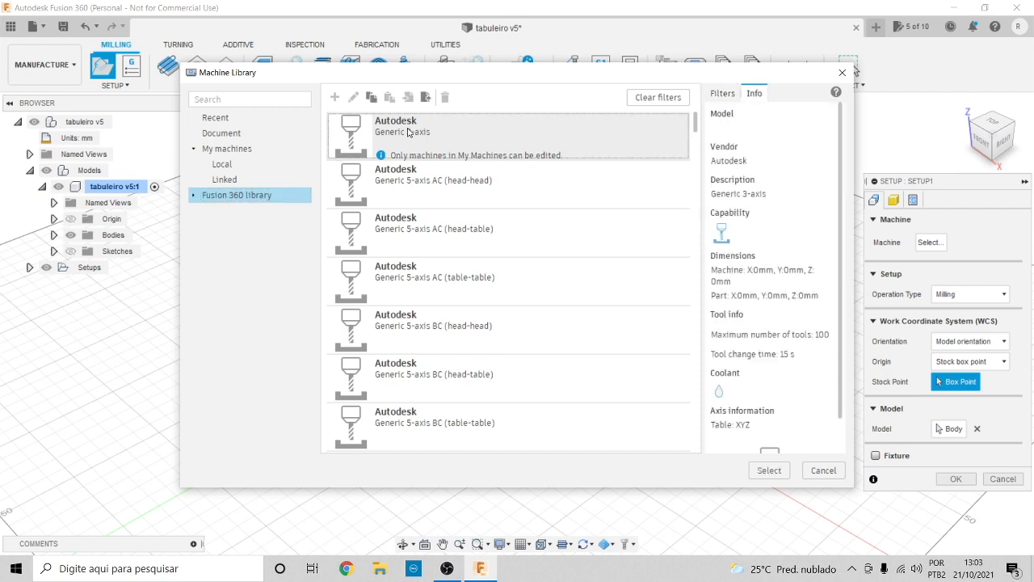
pyautogui.click(760, 470)
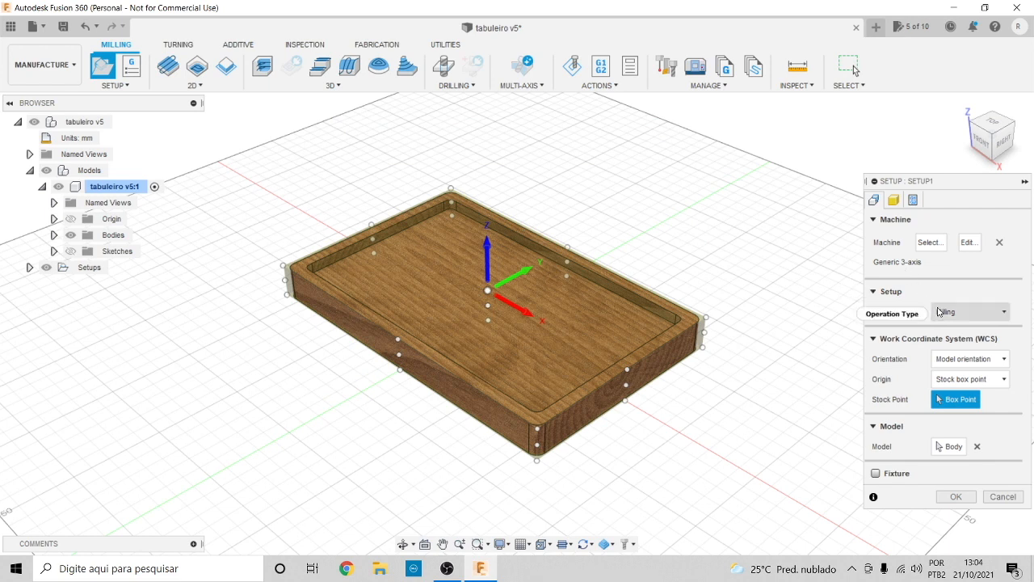
pyautogui.click(1003, 313)
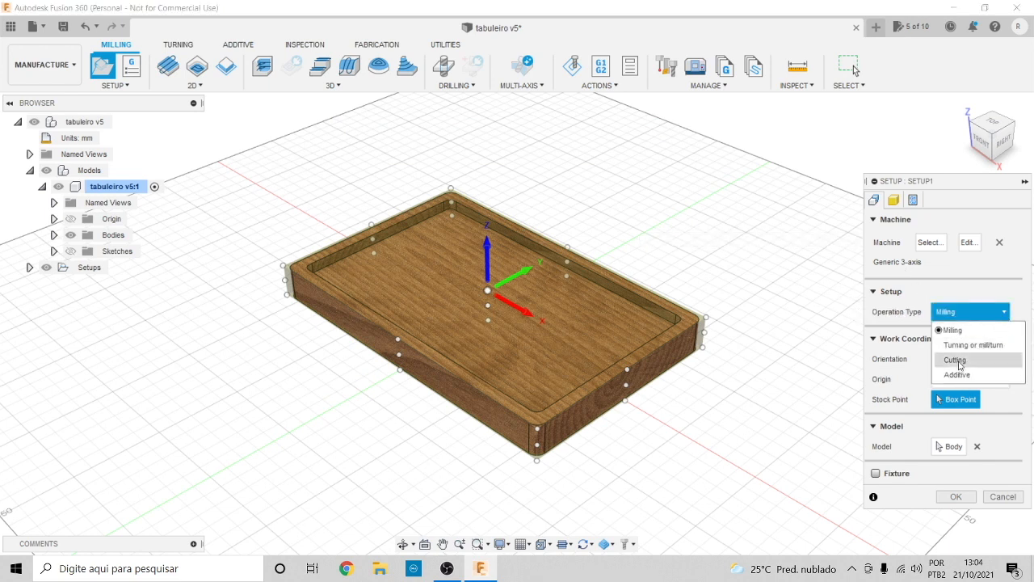
pyautogui.click(955, 331)
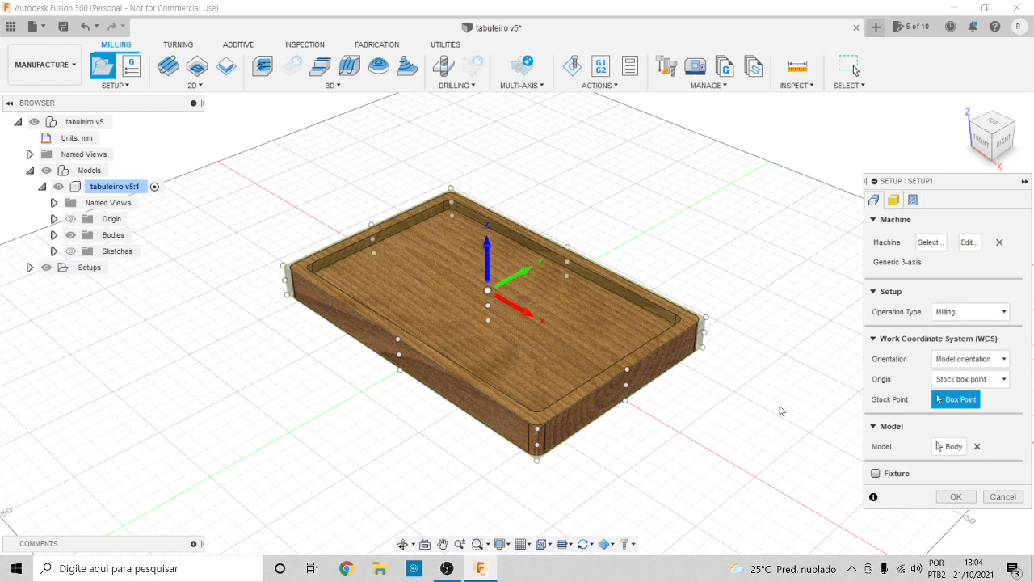
# Examine the X, Y and Z axis directions of the work coordinate system on the tray from the front, side and raised viewpoints
pyautogui.scroll(3, 454, 374)
pyautogui.scroll(-1, 455, 370)
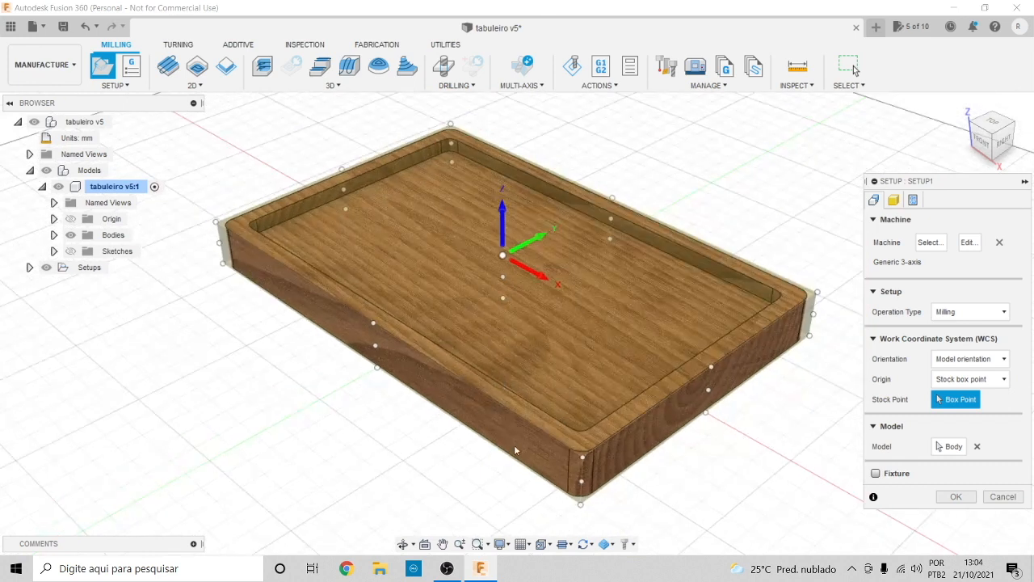
pyautogui.moveTo(987, 144)
pyautogui.mouseDown()
pyautogui.moveTo(1018, 118)
pyautogui.moveTo(1015, 160)
pyautogui.moveTo(1023, 143)
pyautogui.mouseUp()
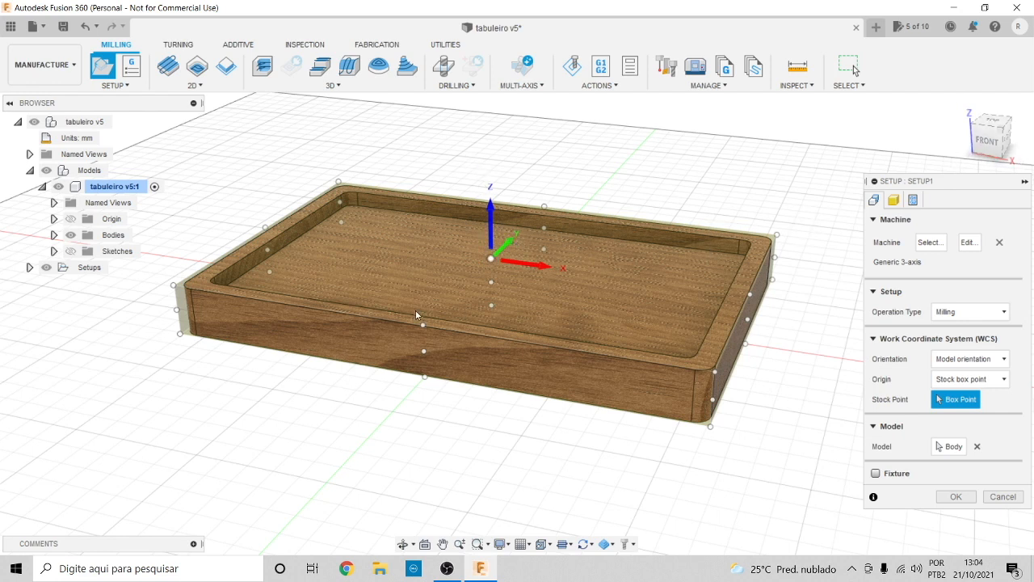
pyautogui.moveTo(986, 143); pyautogui.dragTo(1017, 152)
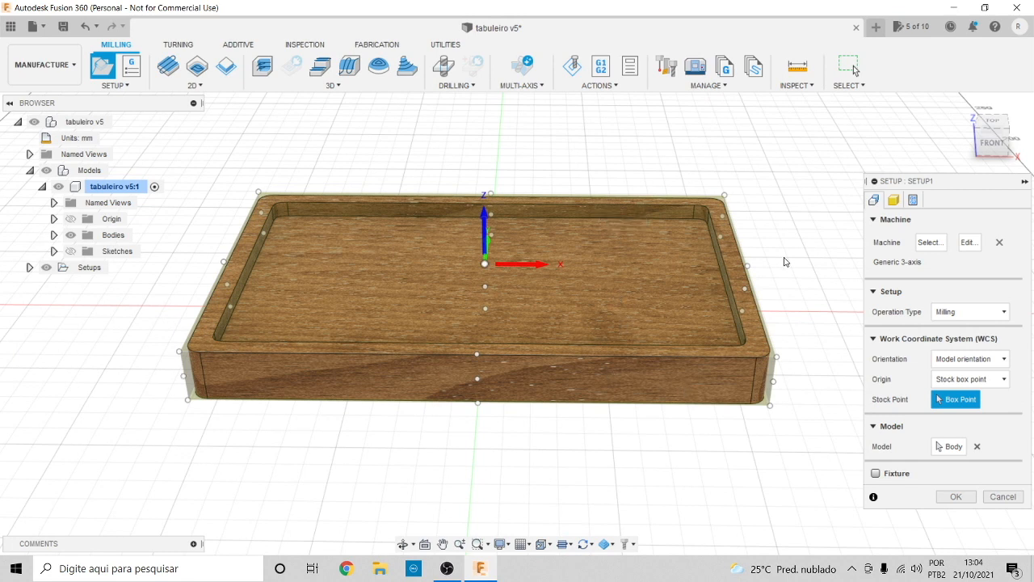
pyautogui.moveTo(996, 147); pyautogui.dragTo(672, 221)
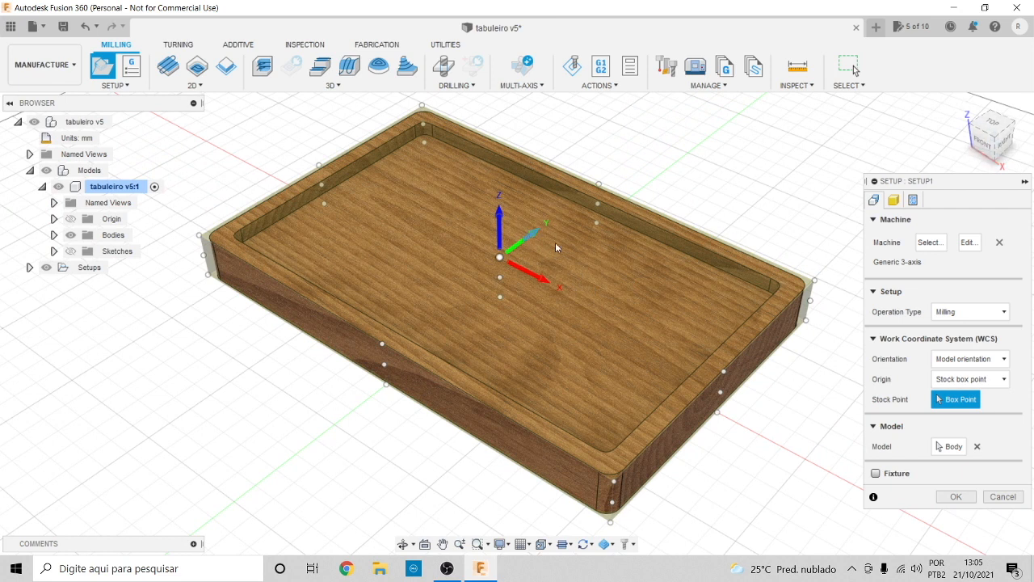
pyautogui.keyDown('shift'); pyautogui.moveTo(528, 232); pyautogui.dragTo(809, 280, button='middle'); pyautogui.keyUp('shift')
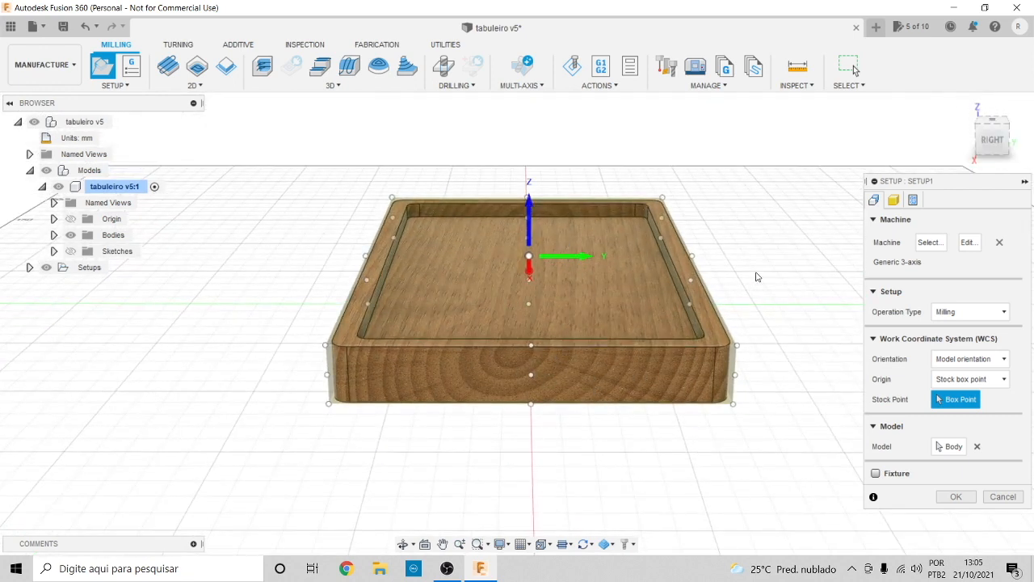
pyautogui.moveTo(984, 147)
pyautogui.keyDown('shift'); pyautogui.mouseDown(button='middle')
pyautogui.moveTo(4, 153)
pyautogui.moveTo(4, 186)
pyautogui.mouseUp(button='middle'); pyautogui.keyUp('shift')
pyautogui.moveTo(994, 137)
pyautogui.mouseDown()
pyautogui.moveTo(995, 127)
pyautogui.moveTo(989, 143)
pyautogui.mouseUp()
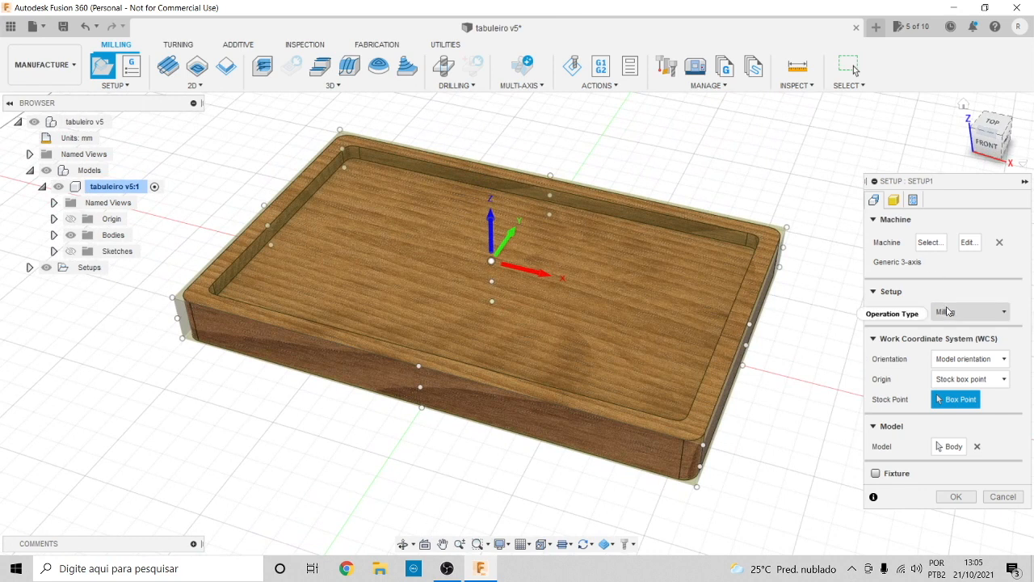
# Orient the work coordinate system by Z axis/plane & X axis, using a vertical corner edge for Z and the long upper front edge for X
pyautogui.click(981, 359)
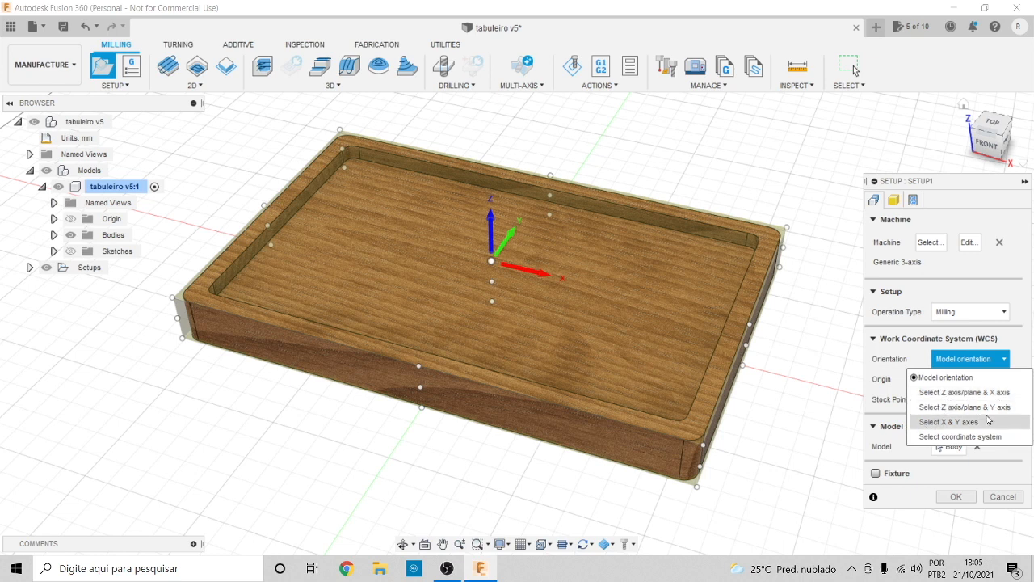
pyautogui.click(943, 393)
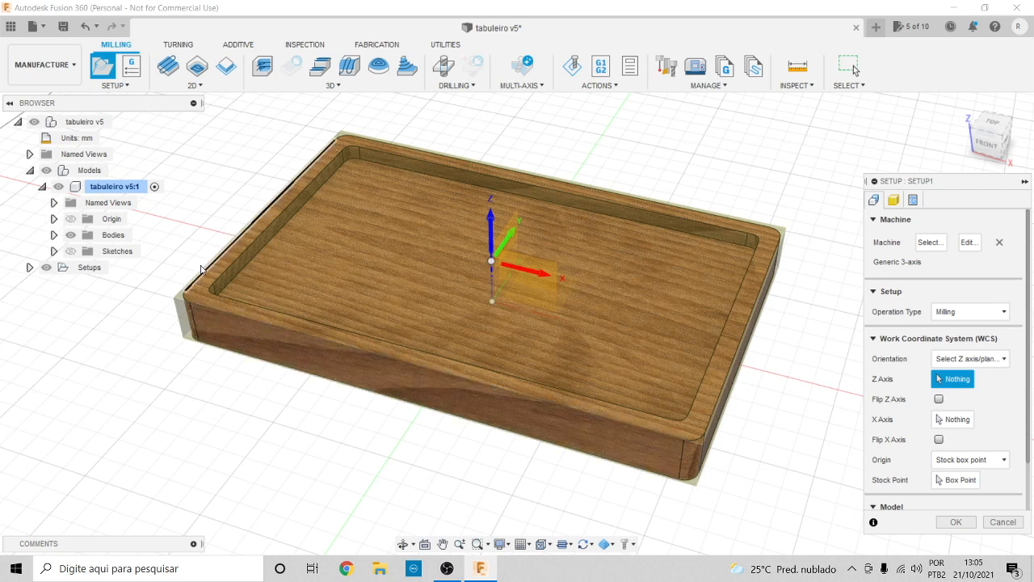
pyautogui.click(194, 317)
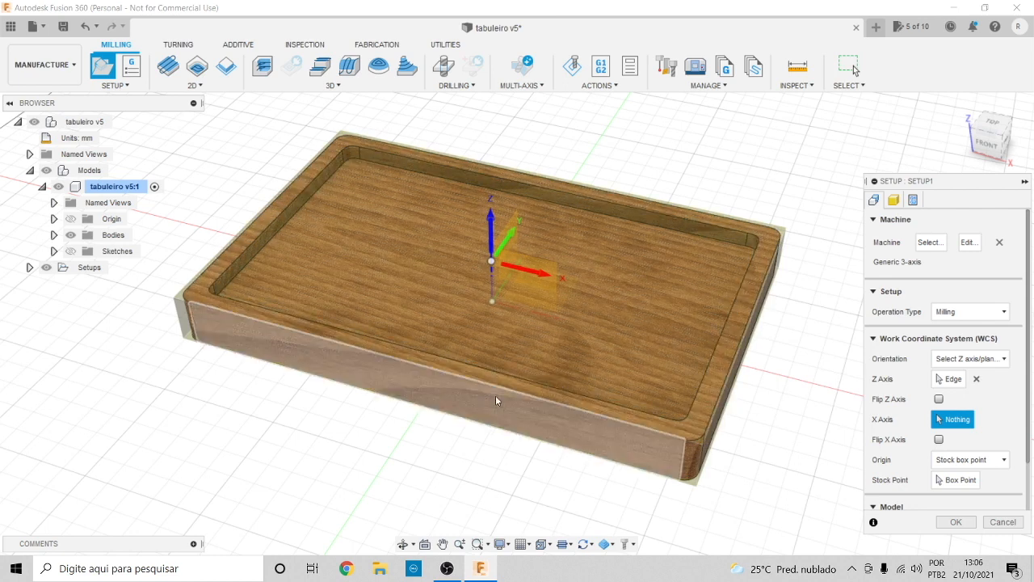
pyautogui.click(452, 376)
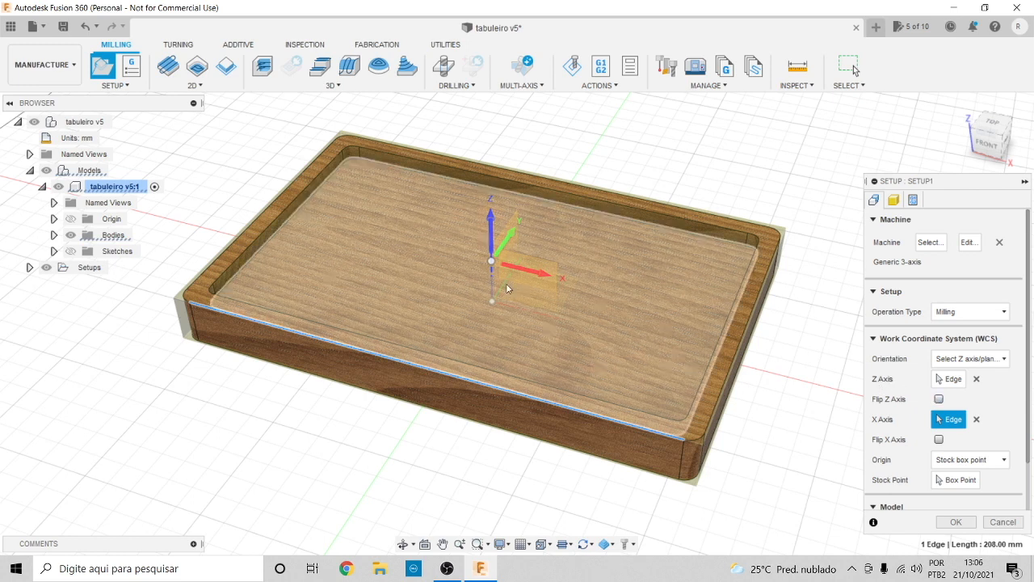
# Try flipping the X and Z axes of the work coordinate system, restoring each axis to its unflipped direction
pyautogui.click(939, 440)
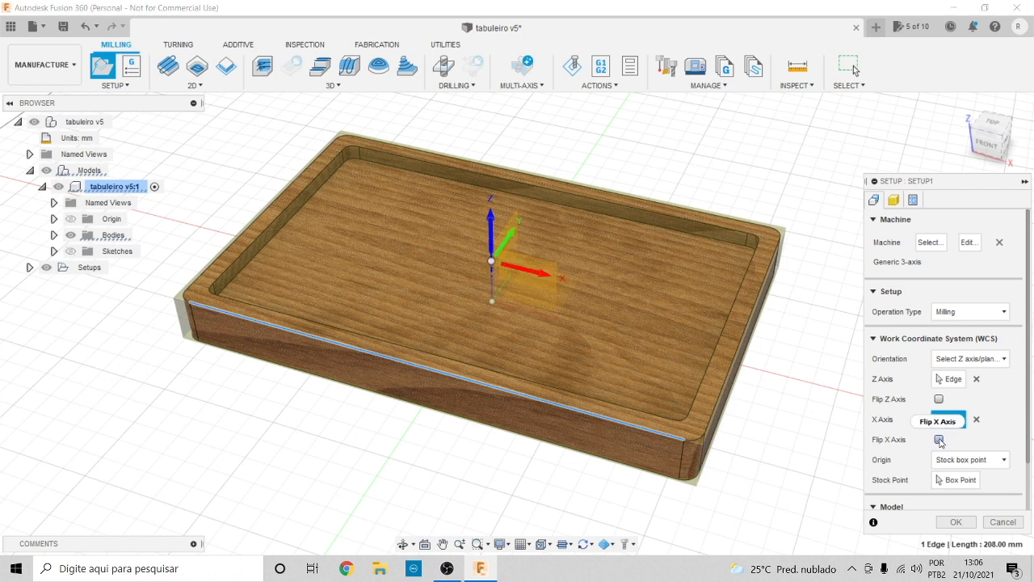
pyautogui.click(939, 439)
pyautogui.click(939, 399)
pyautogui.click(939, 399)
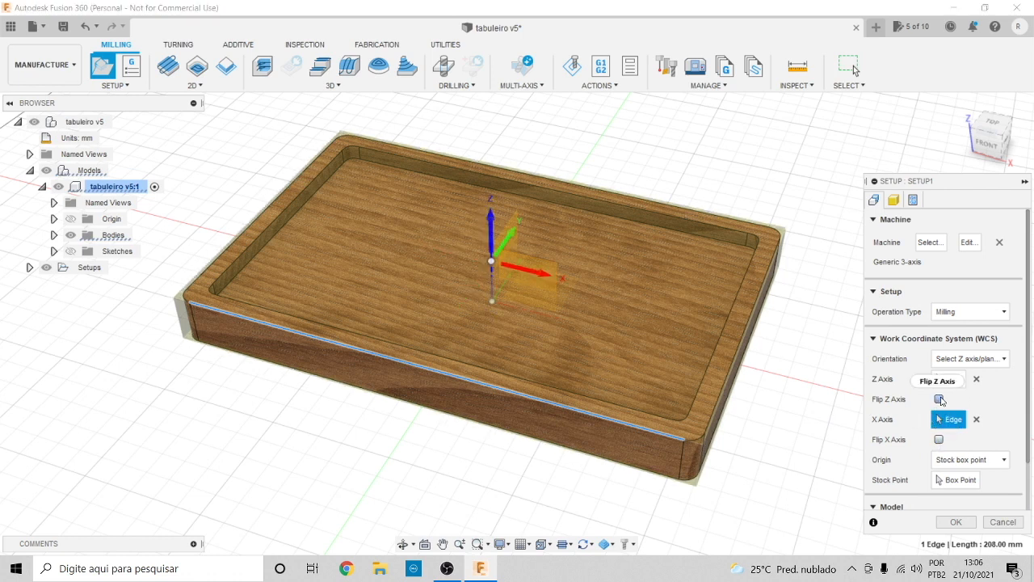
pyautogui.click(939, 399)
pyautogui.click(938, 399)
pyautogui.click(939, 439)
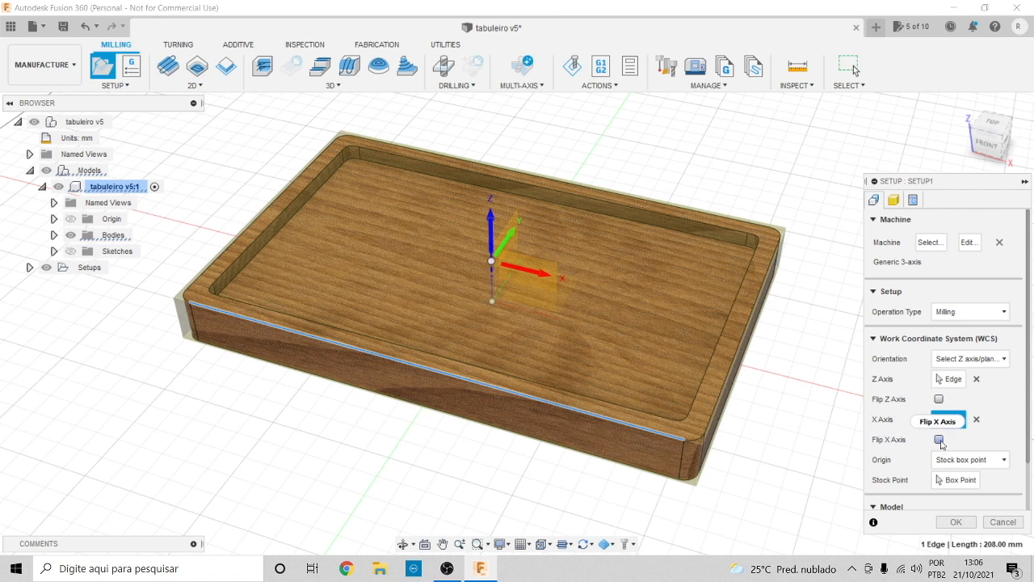
pyautogui.click(939, 440)
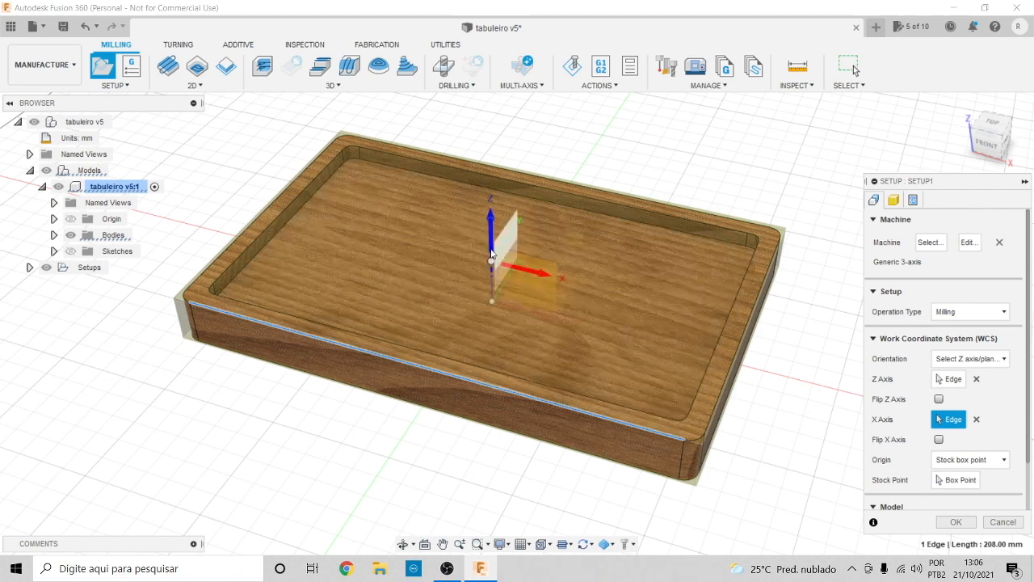
# Check the axes on the tray and keep Stock box point as the origin of the work coordinate system
pyautogui.moveTo(993, 147)
pyautogui.mouseDown()
pyautogui.moveTo(972, 111)
pyautogui.moveTo(961, 146)
pyautogui.moveTo(992, 143)
pyautogui.mouseUp()
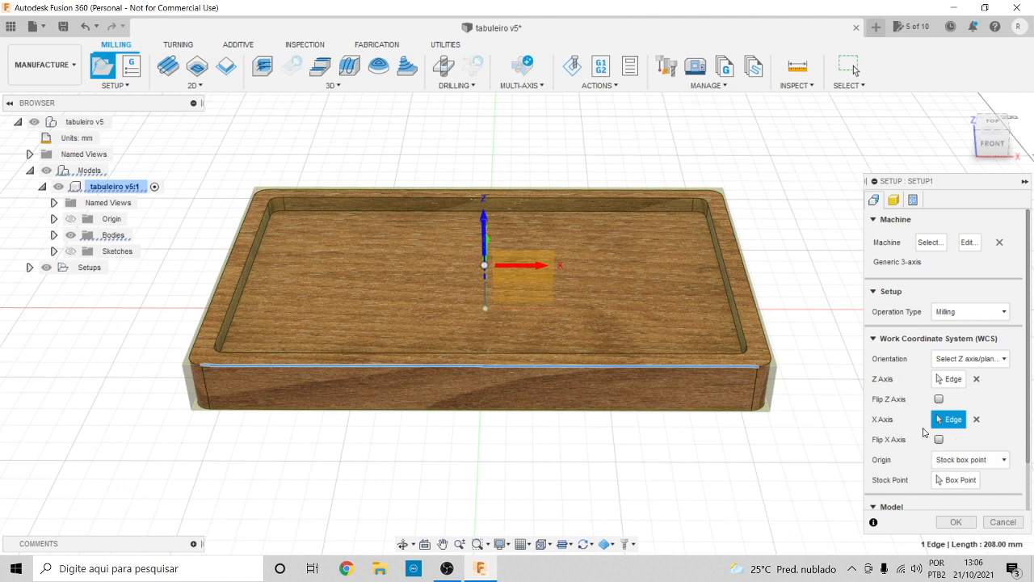
pyautogui.moveTo(985, 148); pyautogui.dragTo(988, 161)
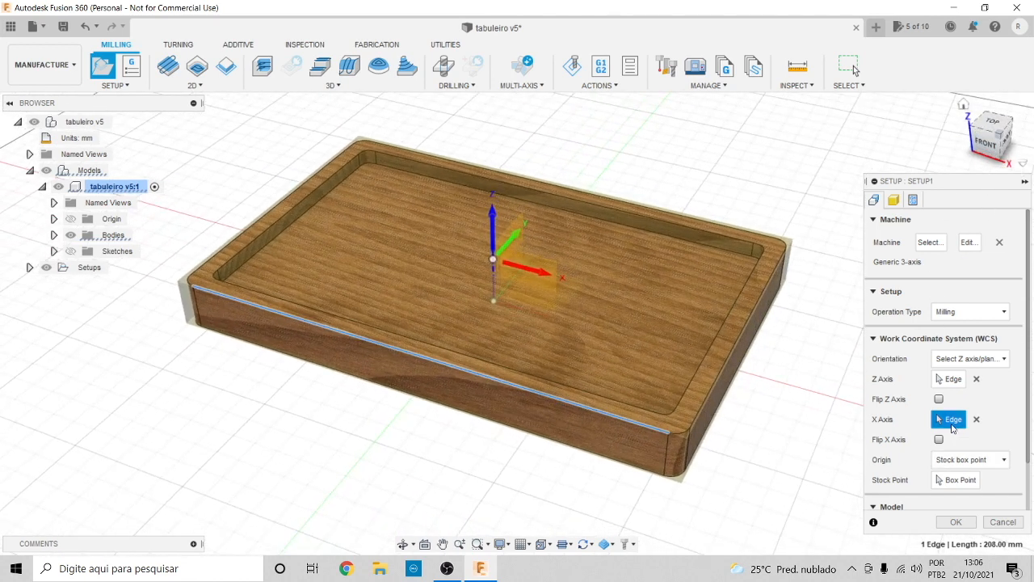
pyautogui.click(1002, 460)
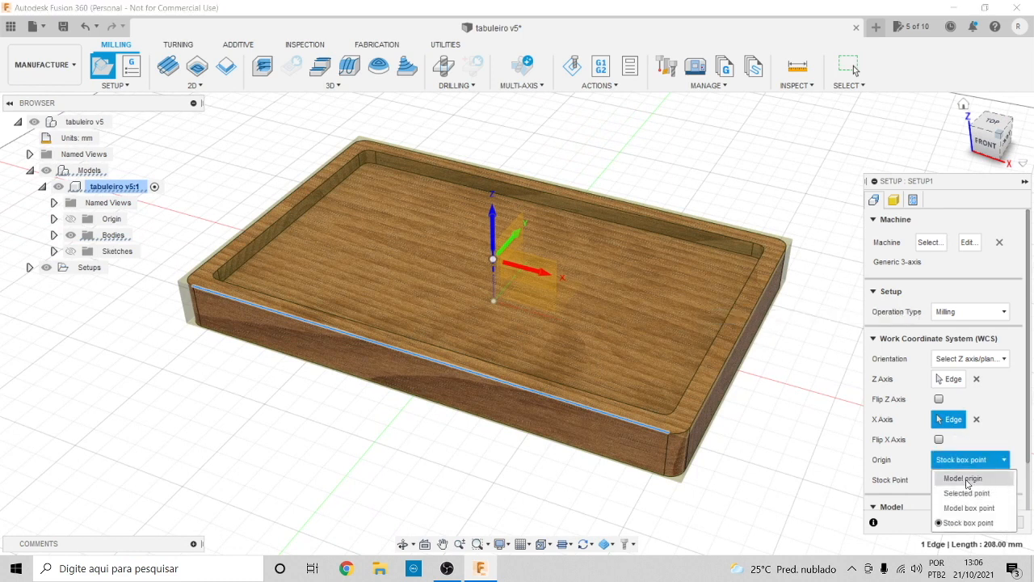
pyautogui.click(956, 523)
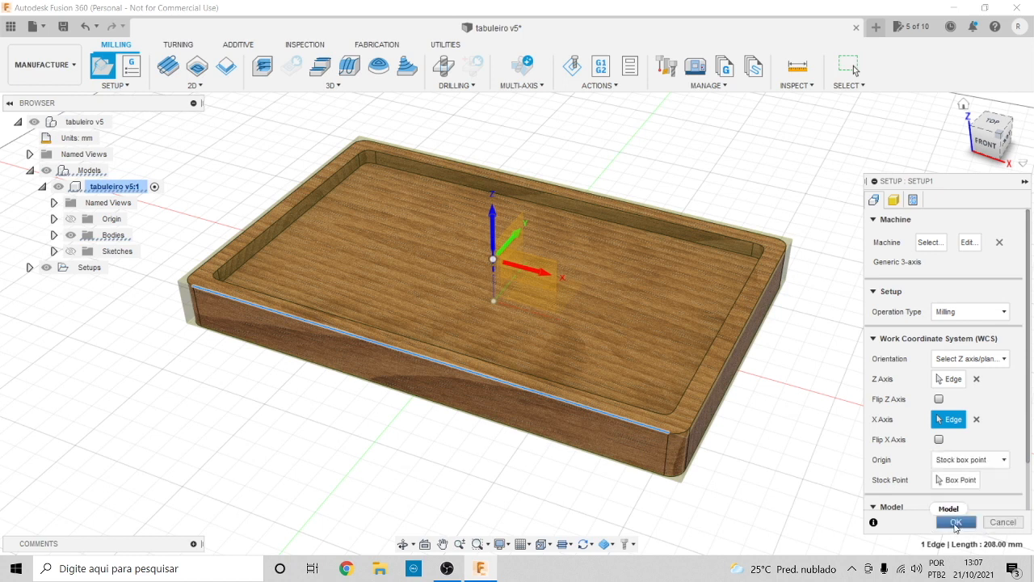
pyautogui.click(956, 523)
# Clear the setup's model selection, reselect the tray body as the model to machine, and open the setup's Stock settings
pyautogui.moveTo(1031, 426); pyautogui.dragTo(1031, 473)
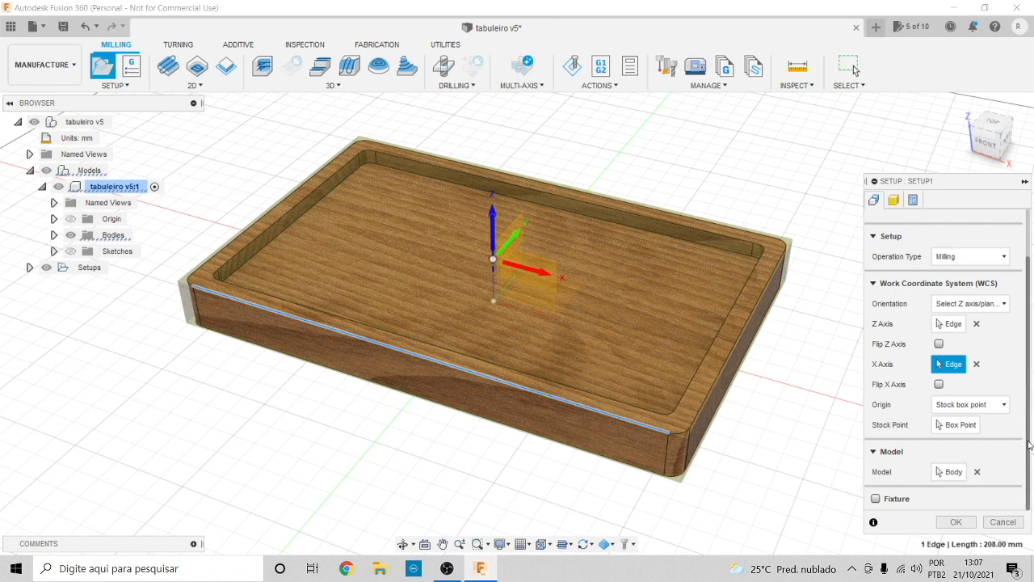
pyautogui.click(977, 473)
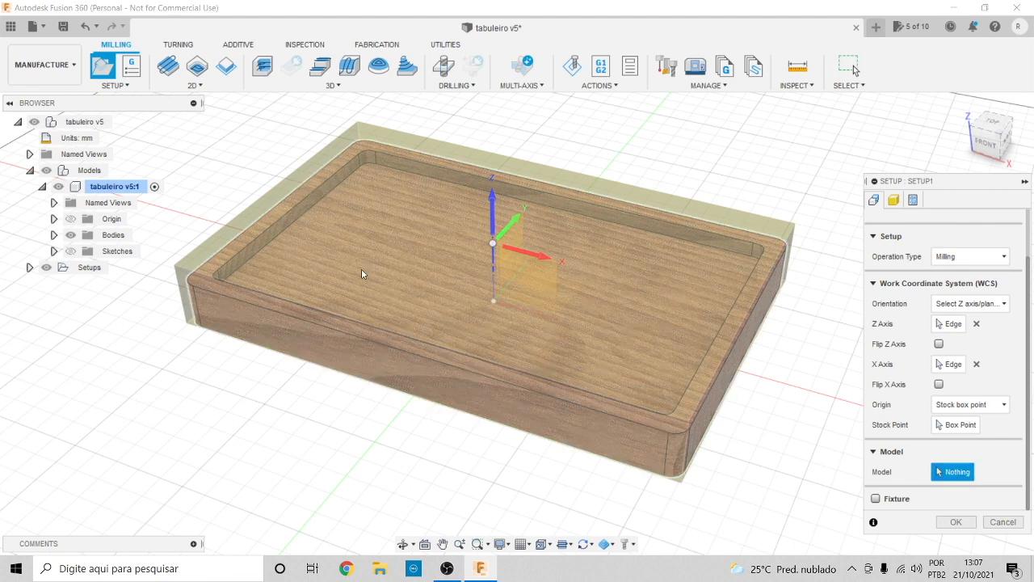
pyautogui.click(362, 273)
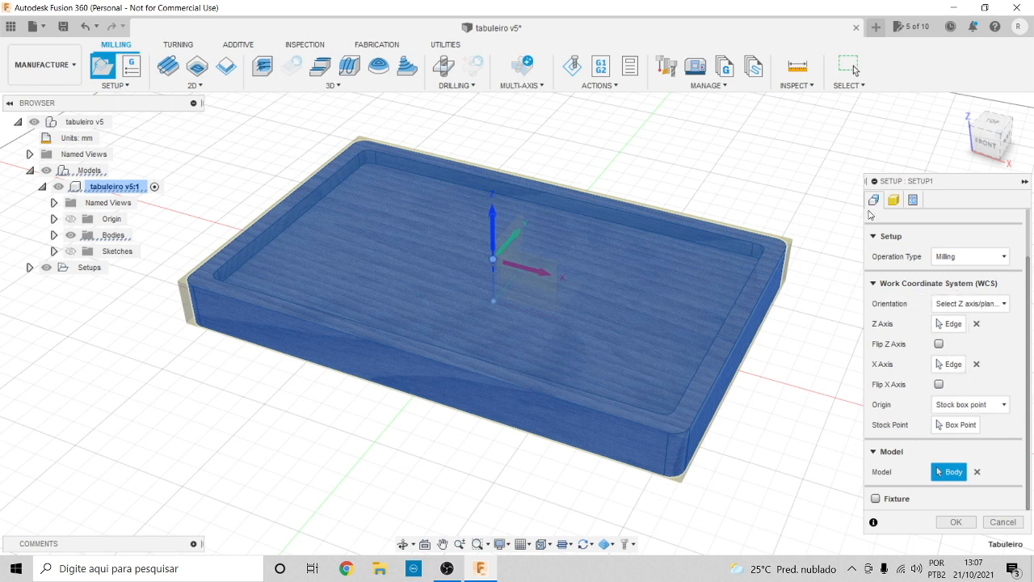
pyautogui.moveTo(1027, 340); pyautogui.dragTo(1026, 282)
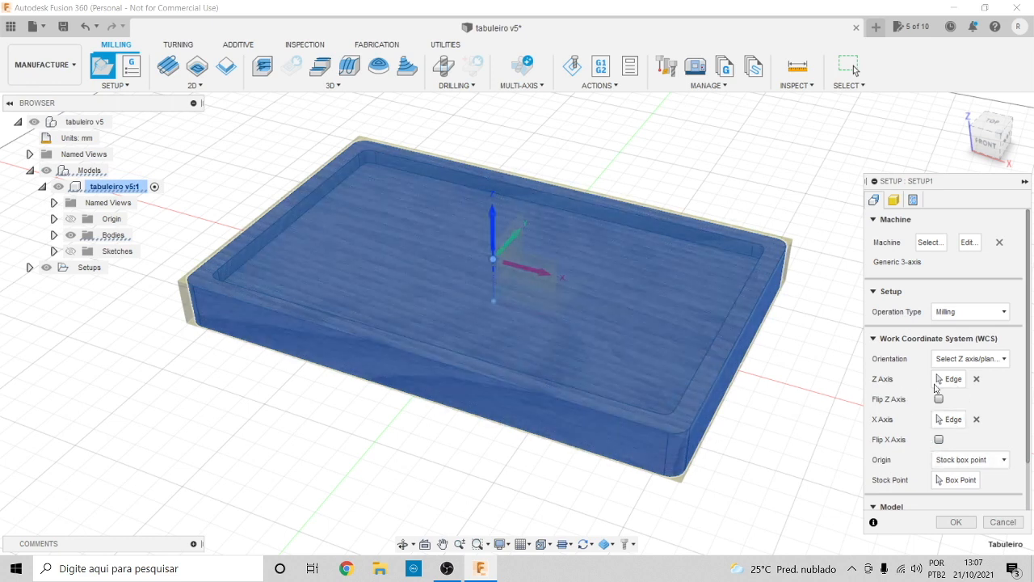
pyautogui.scroll(-3, 1026, 367)
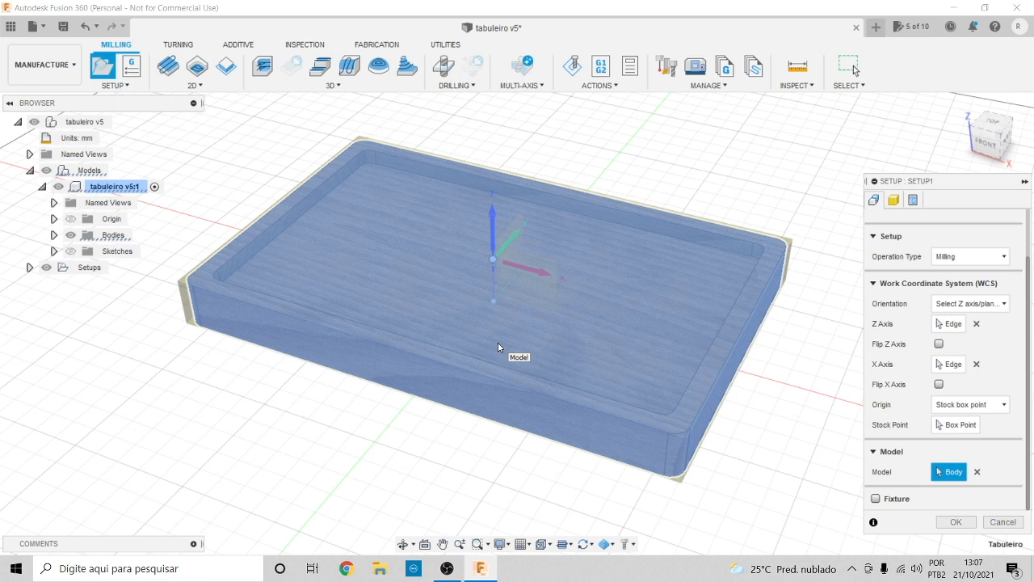
pyautogui.click(498, 345)
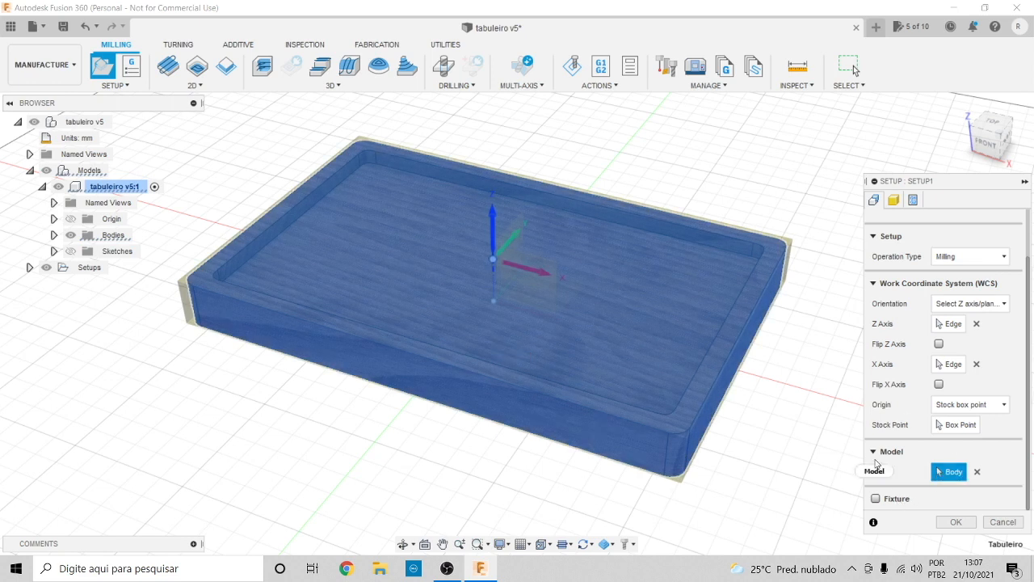
pyautogui.click(894, 200)
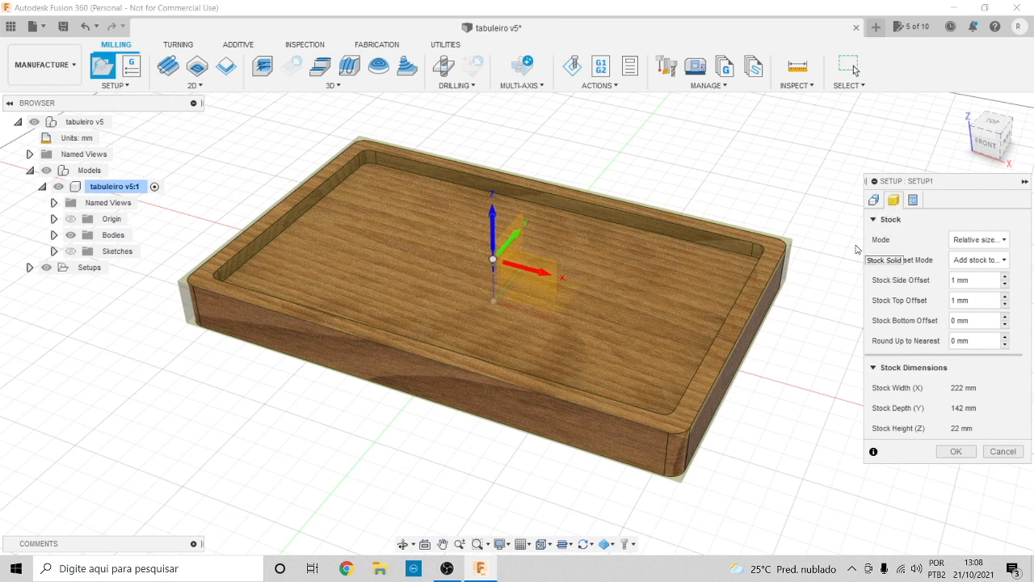
# Try the Fixed size box stock mode for the tray, restoring Relative size box
pyautogui.moveTo(990, 144)
pyautogui.mouseDown()
pyautogui.moveTo(993, 113)
pyautogui.moveTo(989, 131)
pyautogui.mouseUp()
pyautogui.click(979, 240)
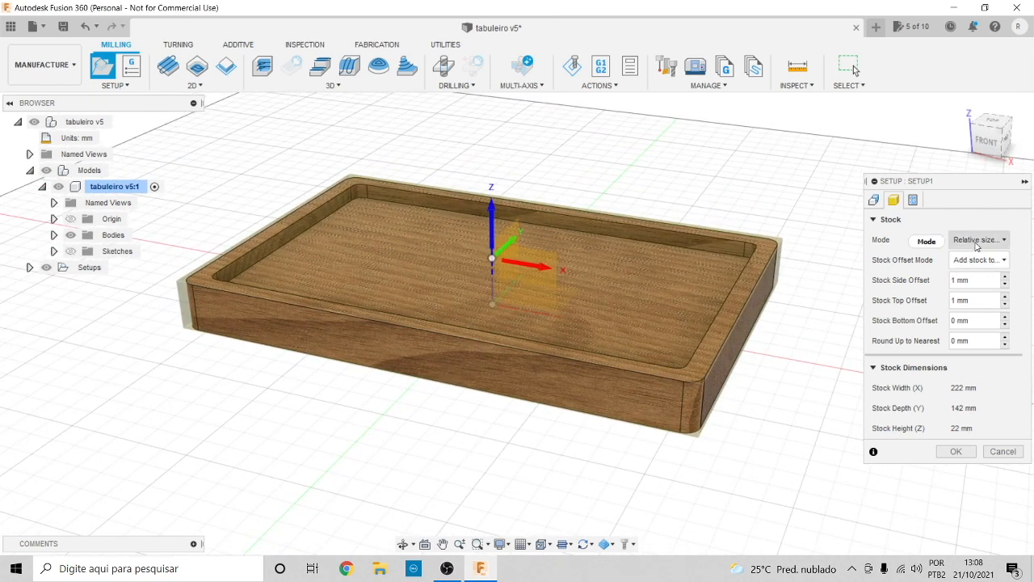
pyautogui.click(978, 241)
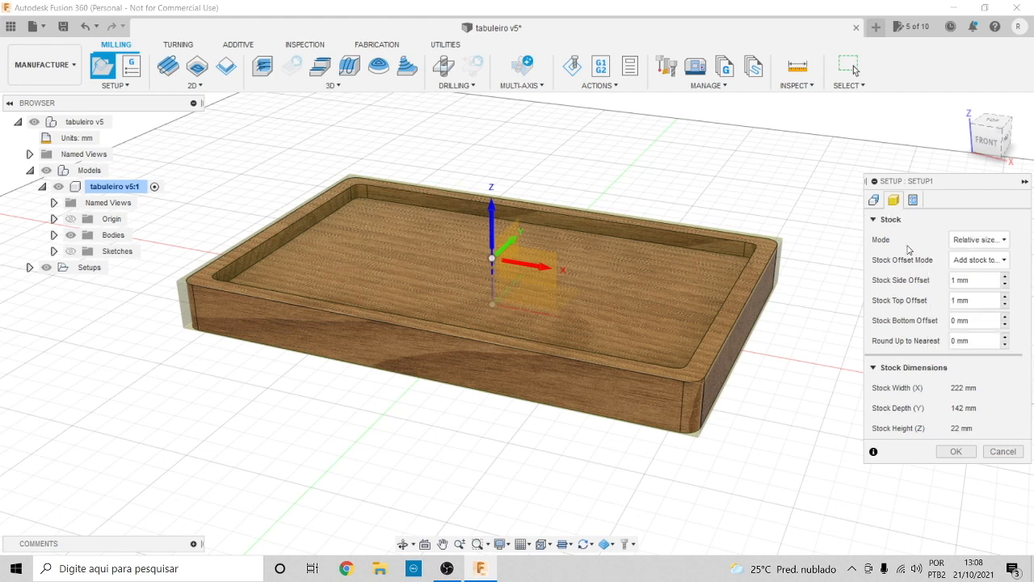
pyautogui.click(993, 241)
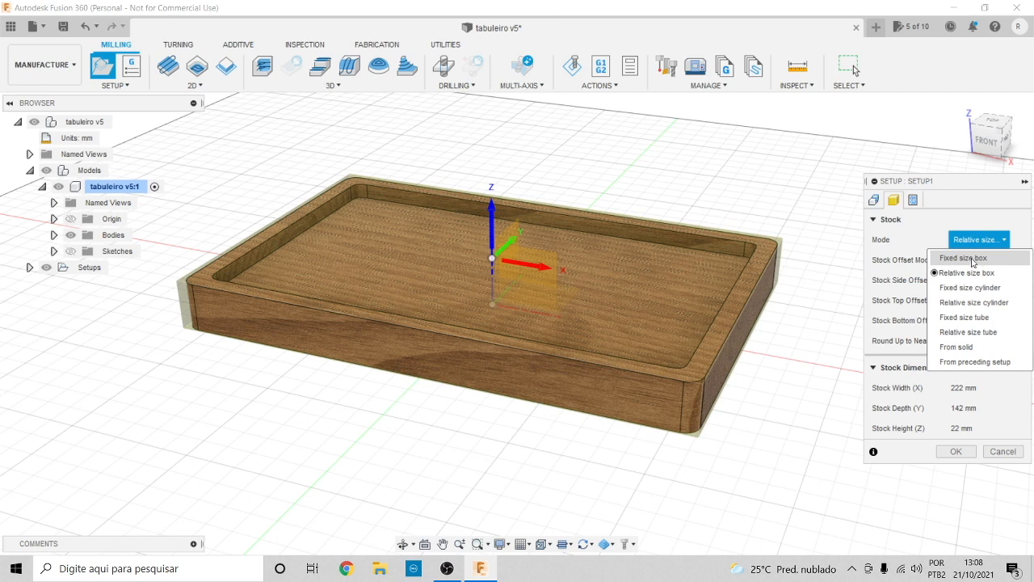
pyautogui.click(974, 259)
pyautogui.click(978, 240)
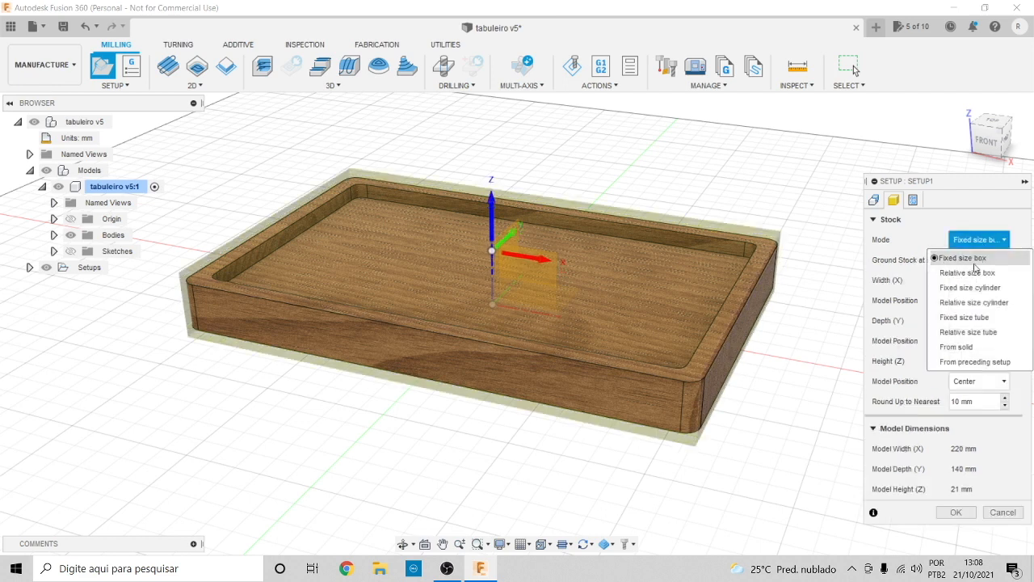
pyautogui.click(969, 274)
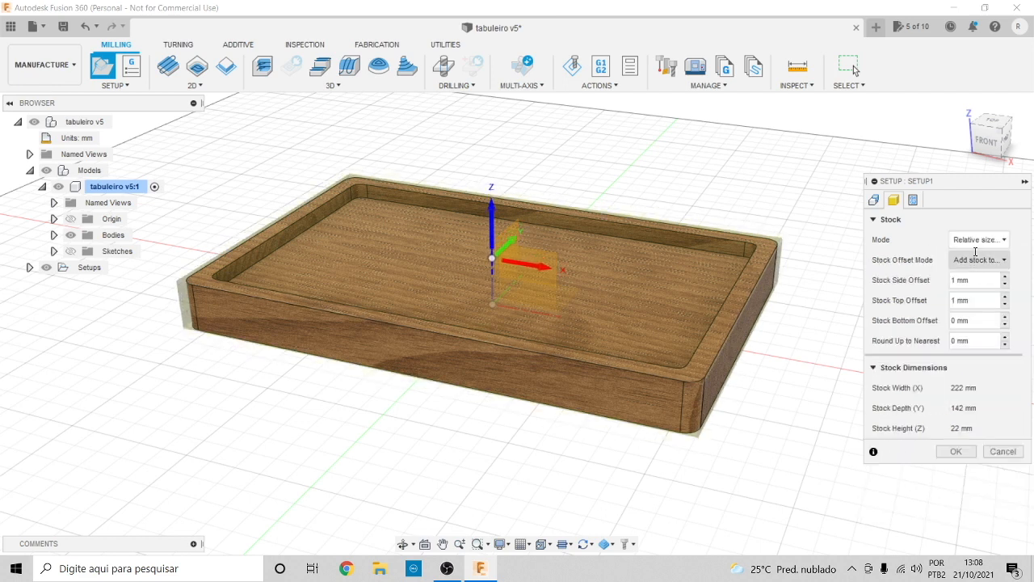
# Try the Fixed size cylinder, Relative size cylinder and Fixed size box stock modes, returning to Relative size box
pyautogui.click(978, 240)
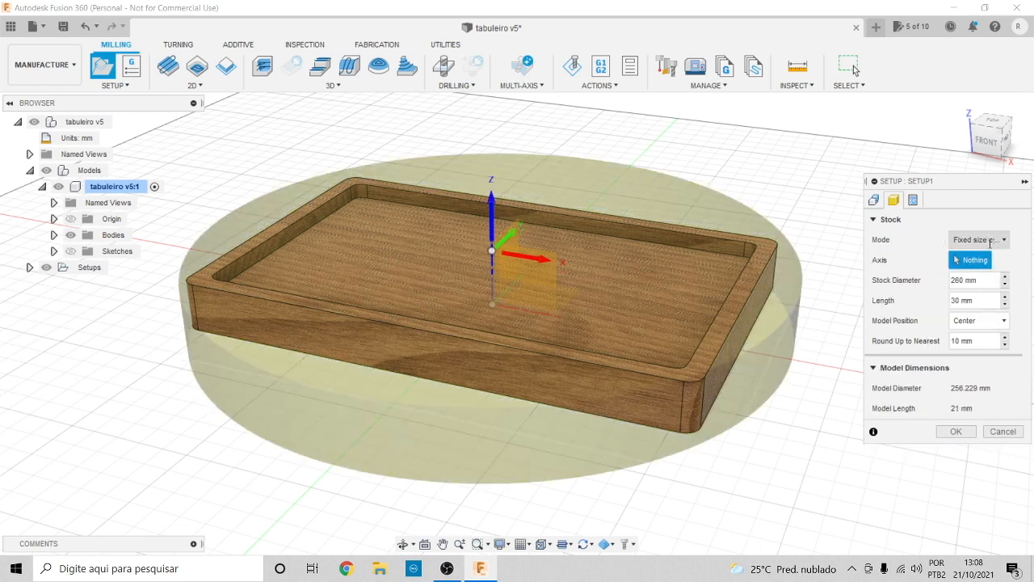
pyautogui.click(980, 239)
pyautogui.click(973, 299)
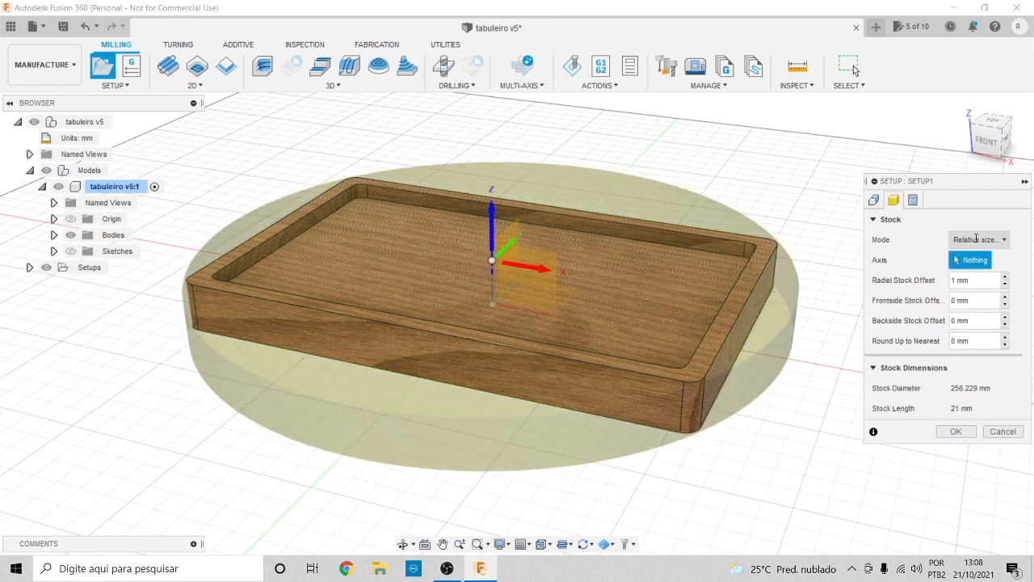
pyautogui.click(977, 239)
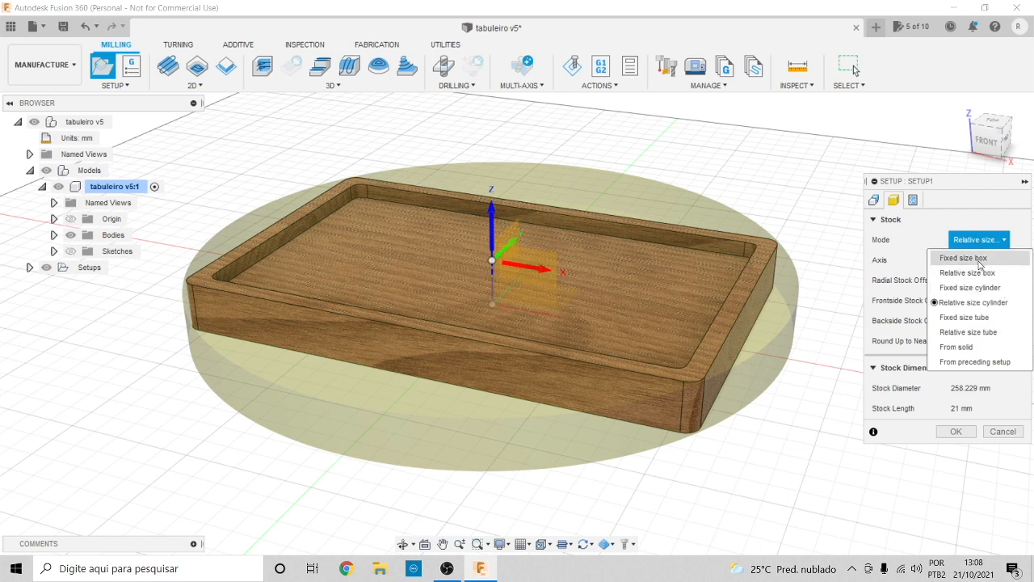
pyautogui.click(976, 258)
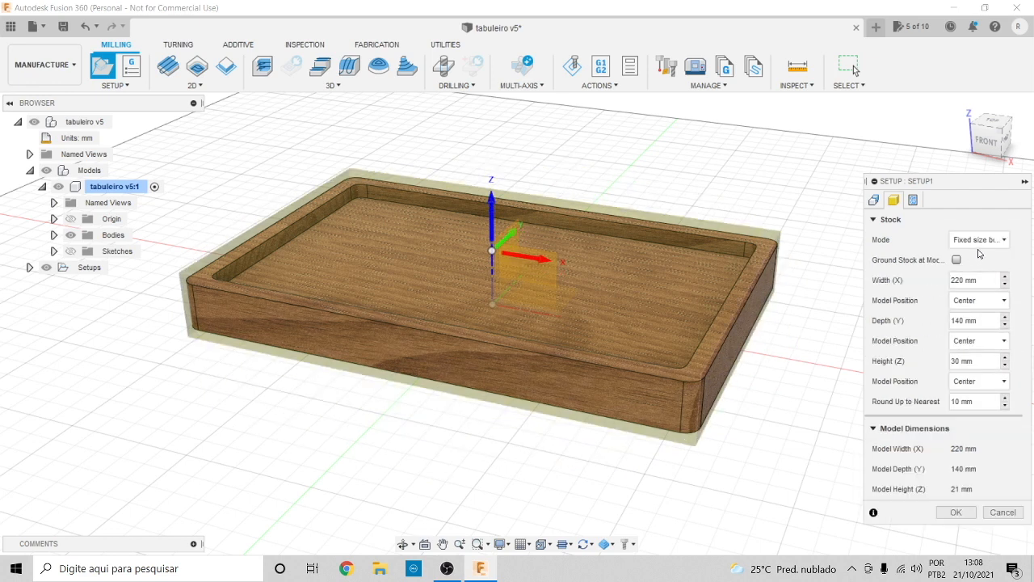
pyautogui.click(978, 239)
pyautogui.click(967, 273)
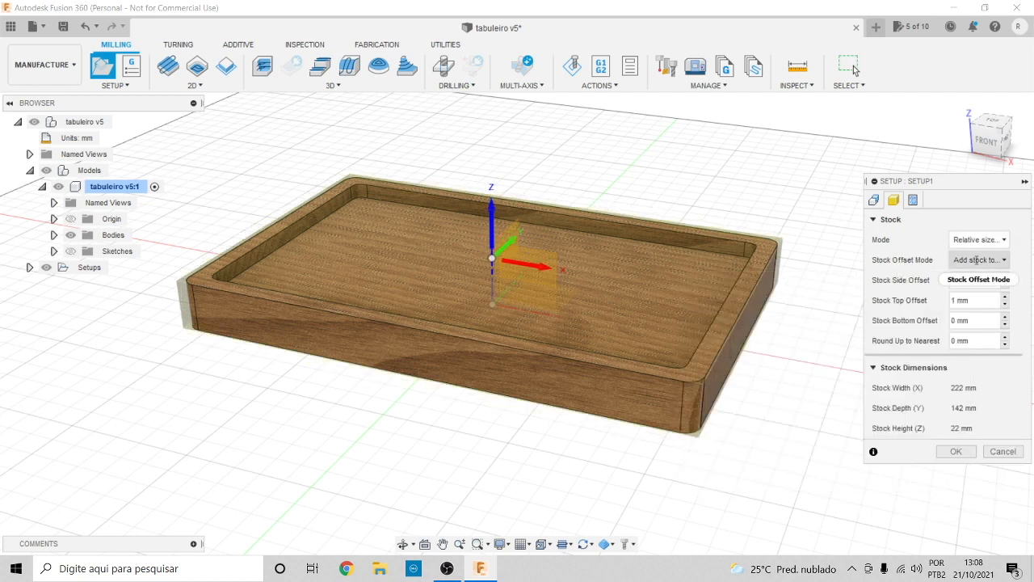
# Set the stock side offset to 10 mm
pyautogui.moveTo(974, 259)
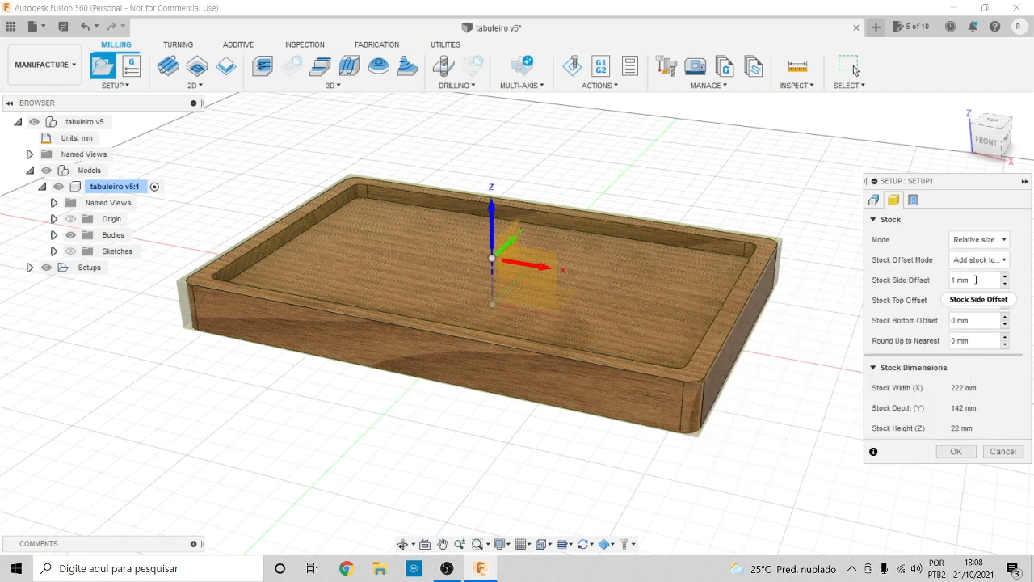
pyautogui.click(982, 279)
pyautogui.write('10')
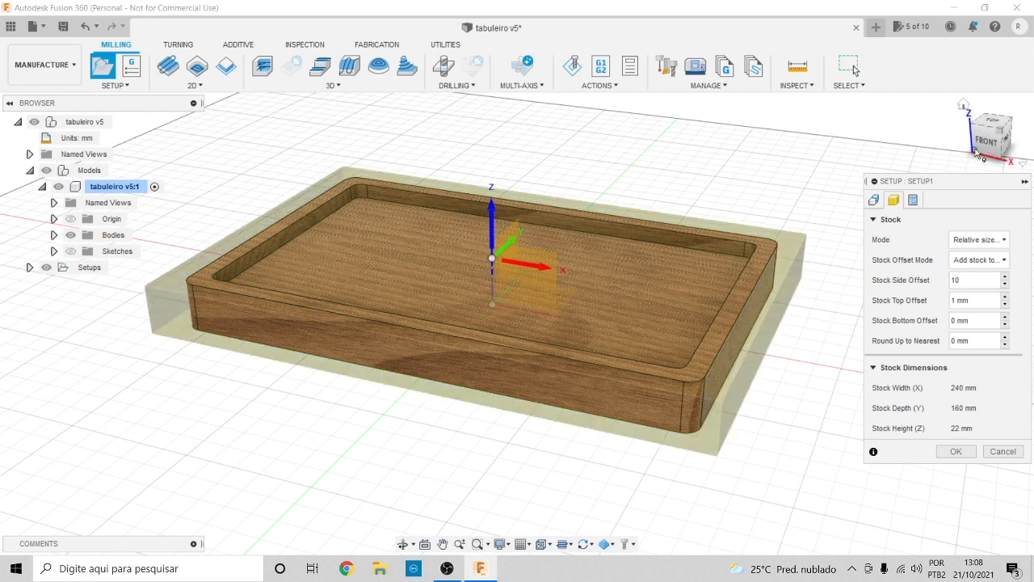
# Examine the side stock margin around the tray from the front, from above and at an angle
pyautogui.click(990, 123)
pyautogui.moveTo(994, 174); pyautogui.dragTo(986, 147)
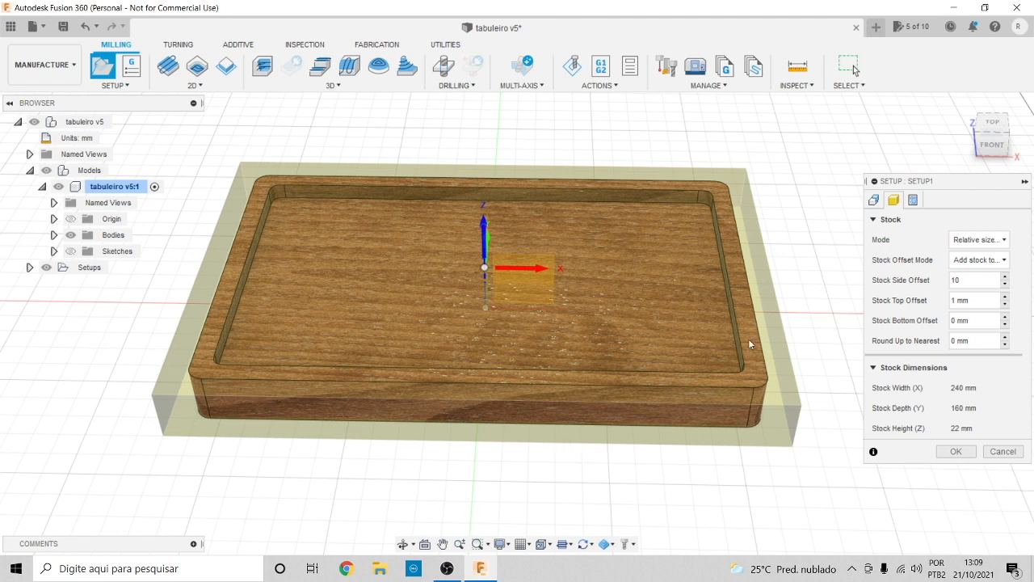
pyautogui.click(990, 142)
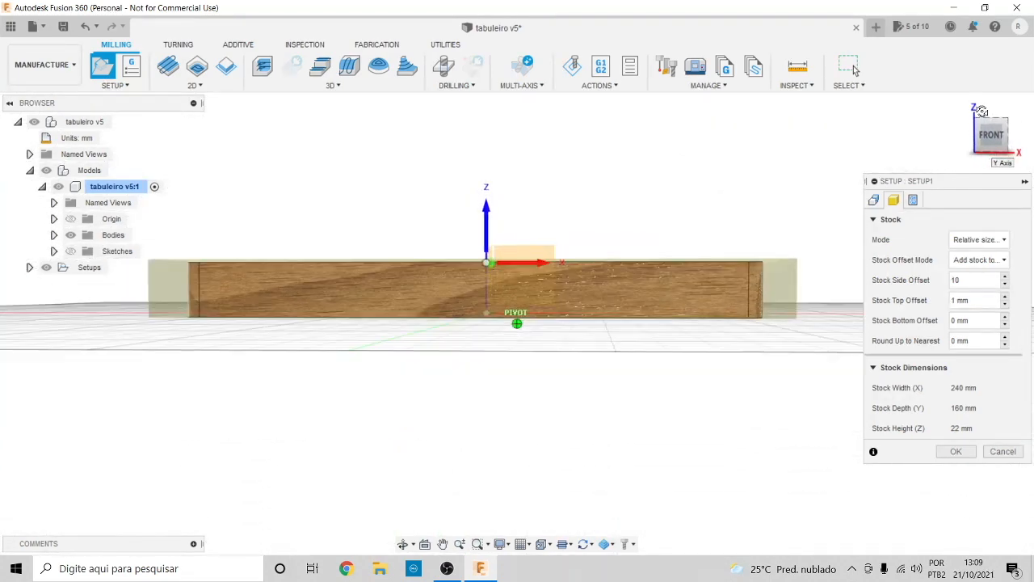
pyautogui.click(983, 114)
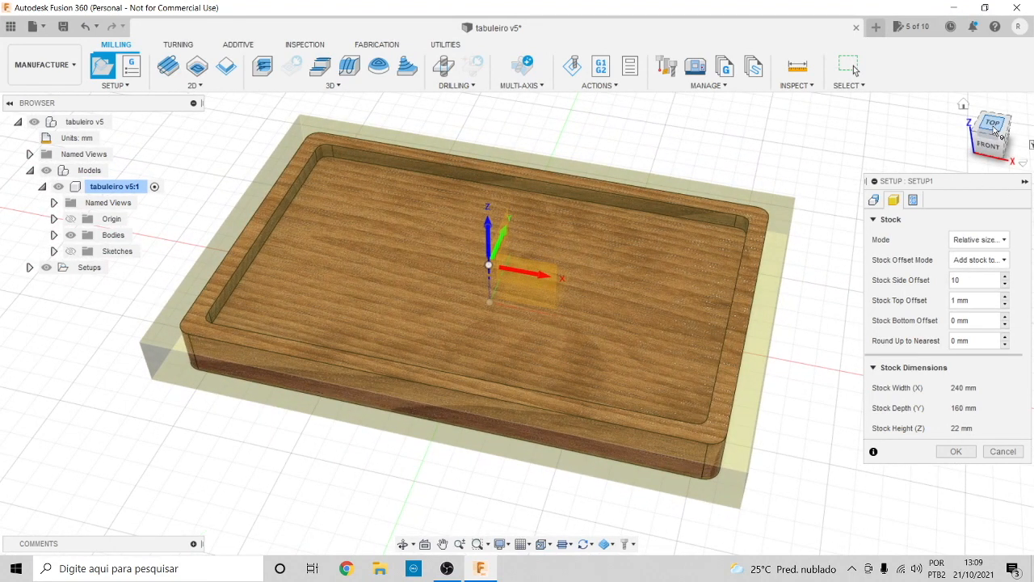
pyautogui.click(1000, 125)
pyautogui.doubleClick(971, 280)
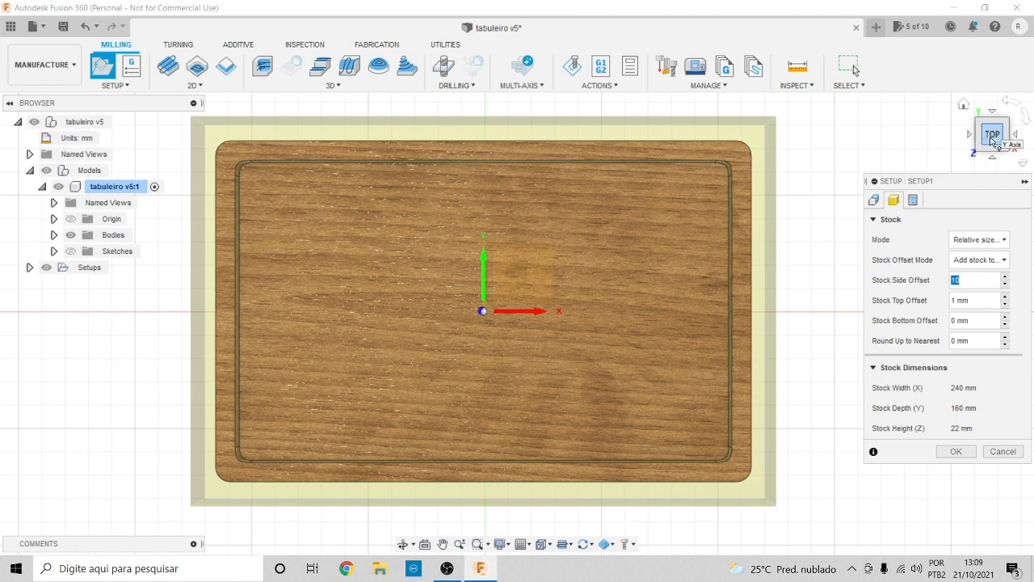
pyautogui.moveTo(988, 131); pyautogui.dragTo(985, 61)
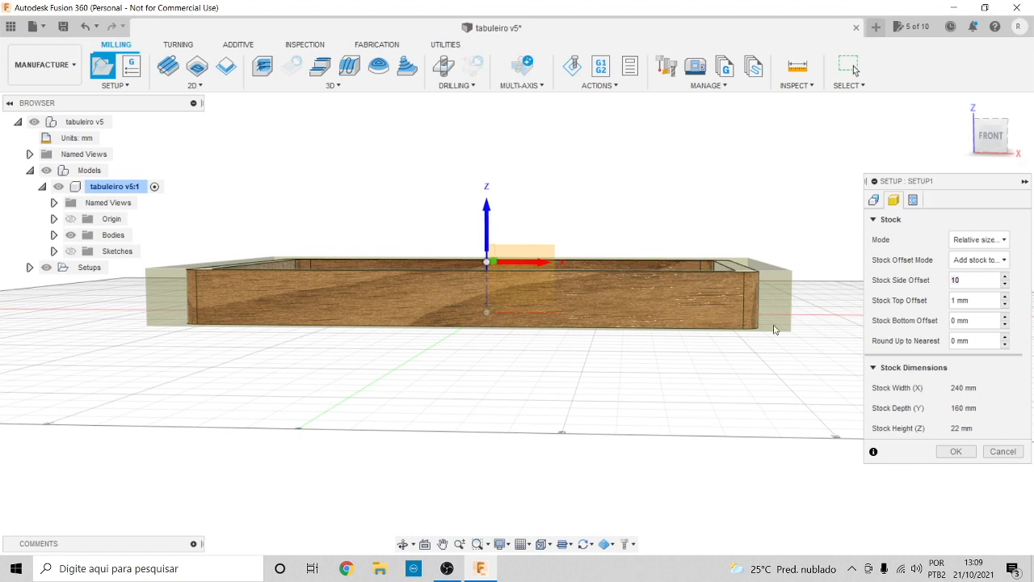
pyautogui.moveTo(989, 145); pyautogui.dragTo(966, 146)
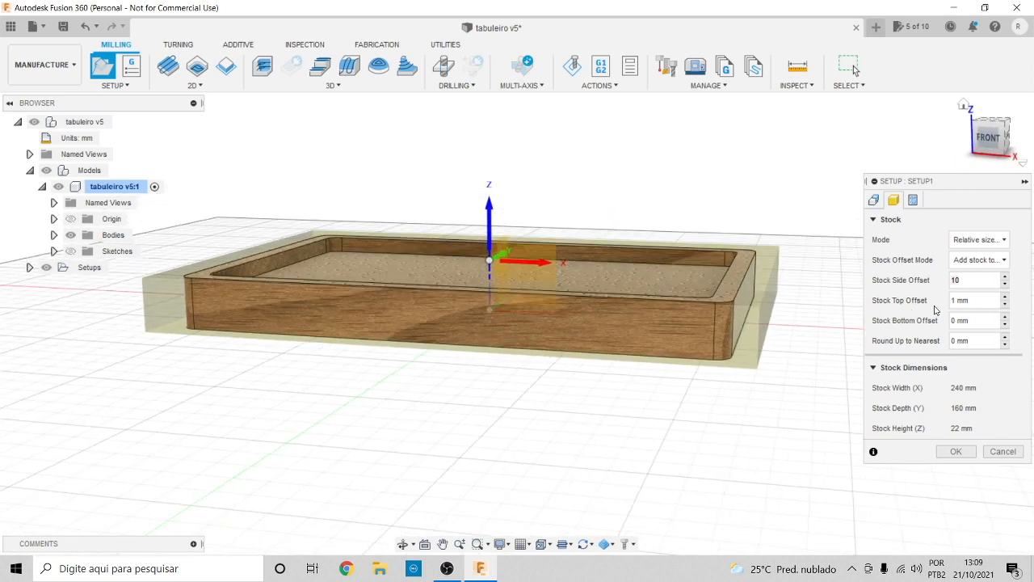
# Set both the stock top offset and the stock bottom offset to 2 mm
pyautogui.click(961, 301)
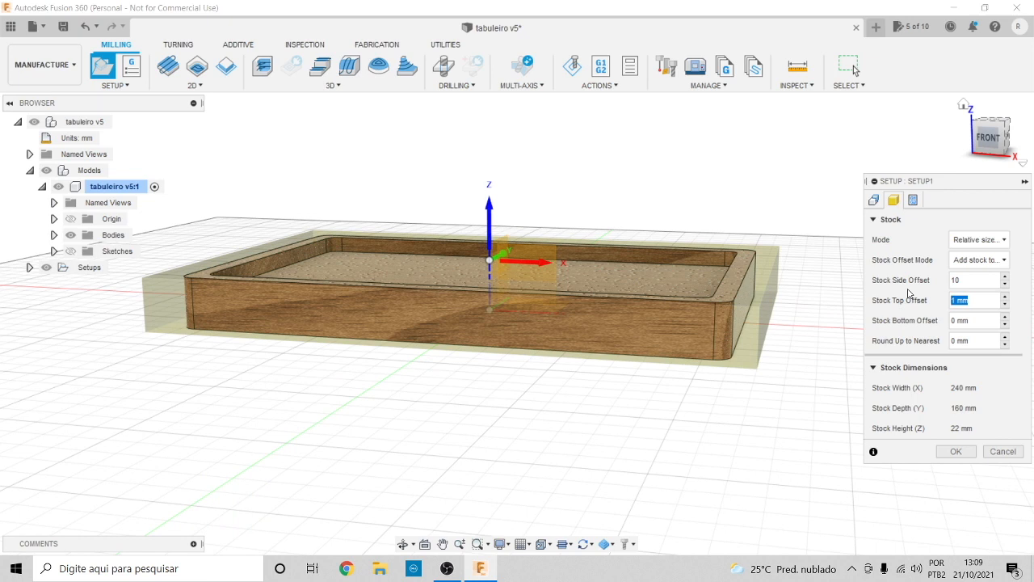
pyautogui.write('2')
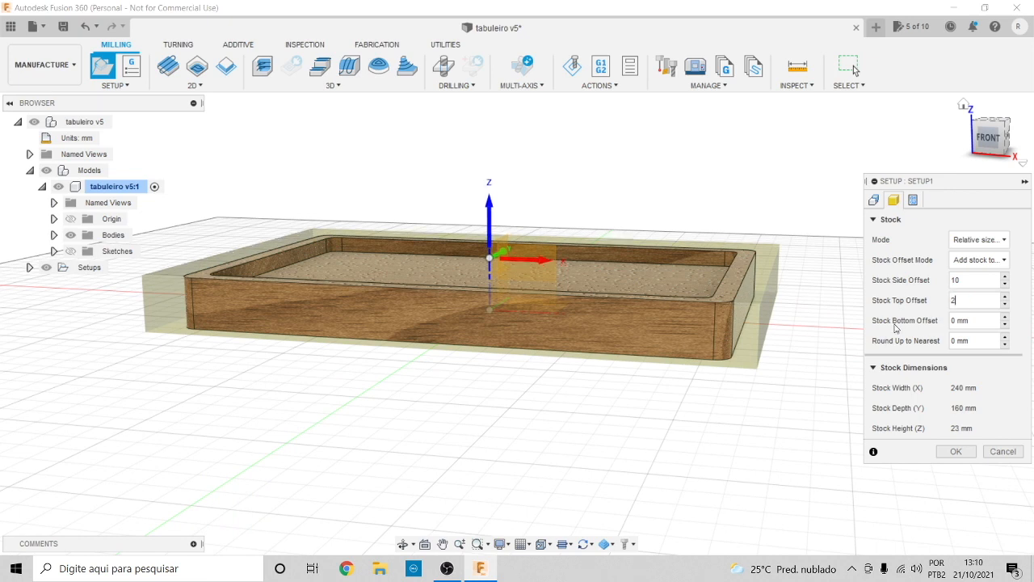
pyautogui.click(966, 322)
pyautogui.write('2')
# Inspect the stock allowance above, below and beside the tray, from the front and close up at its corner
pyautogui.click(988, 138)
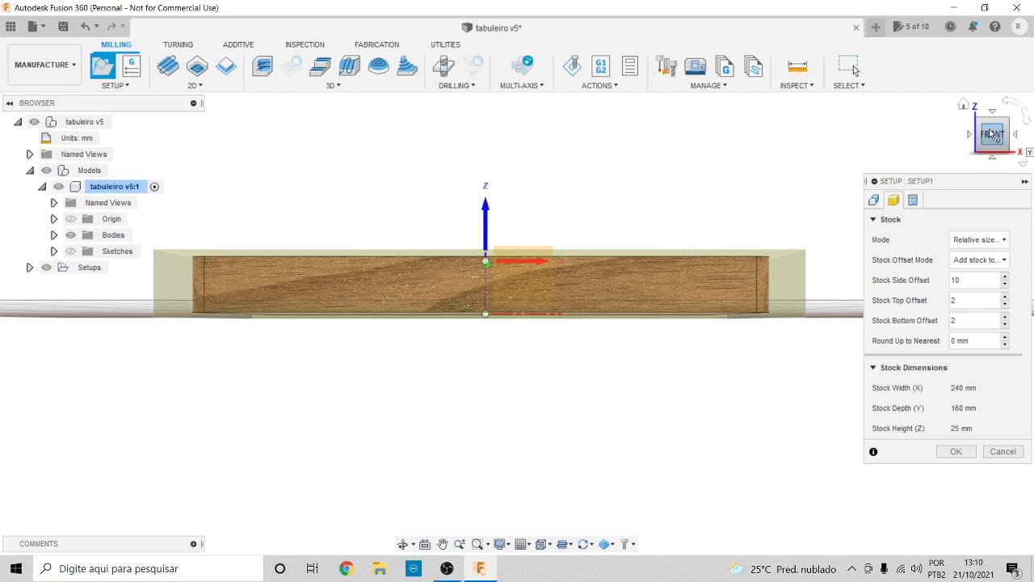
pyautogui.moveTo(994, 136); pyautogui.dragTo(976, 143)
pyautogui.scroll(3, 724, 316)
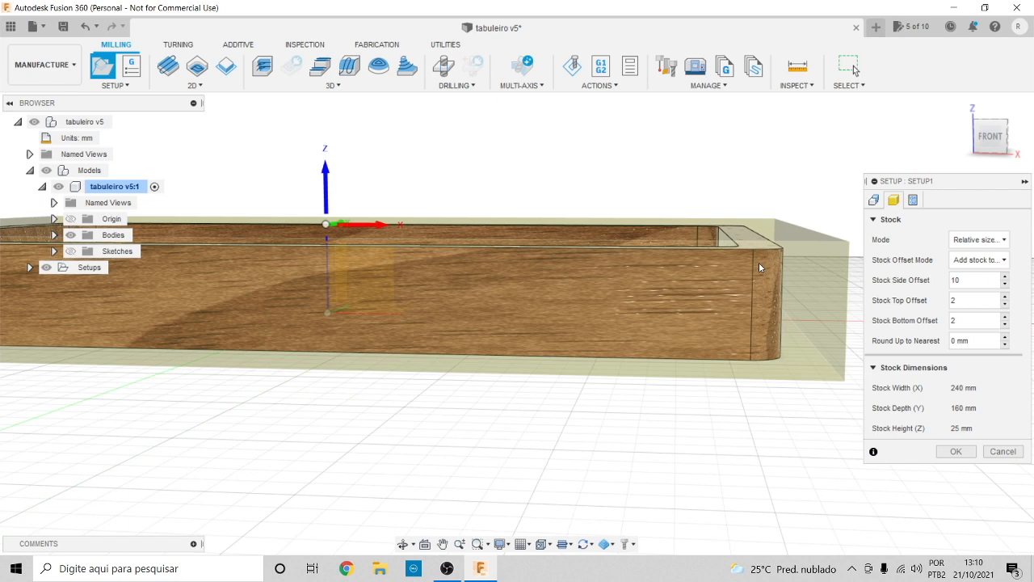
pyautogui.click(983, 131)
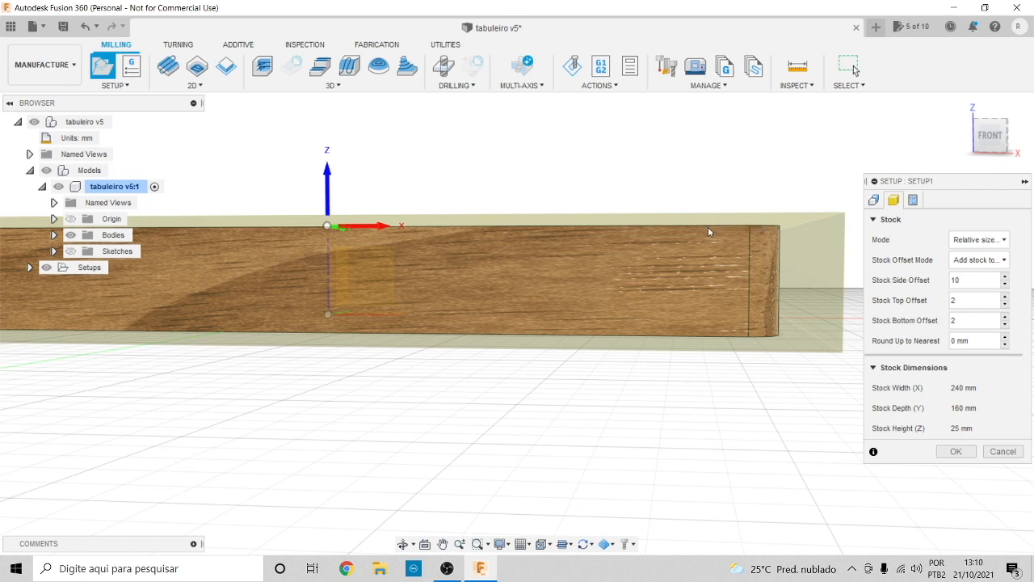
pyautogui.moveTo(984, 139); pyautogui.dragTo(981, 135)
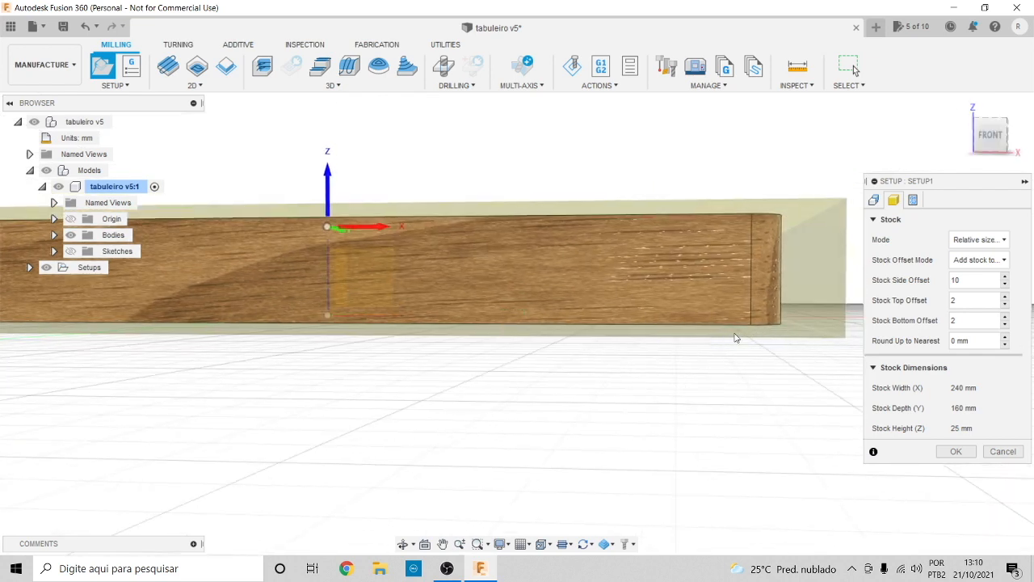
pyautogui.moveTo(986, 138)
pyautogui.mouseDown()
pyautogui.moveTo(998, 153)
pyautogui.moveTo(995, 145)
pyautogui.mouseUp()
pyautogui.scroll(4, 782, 280)
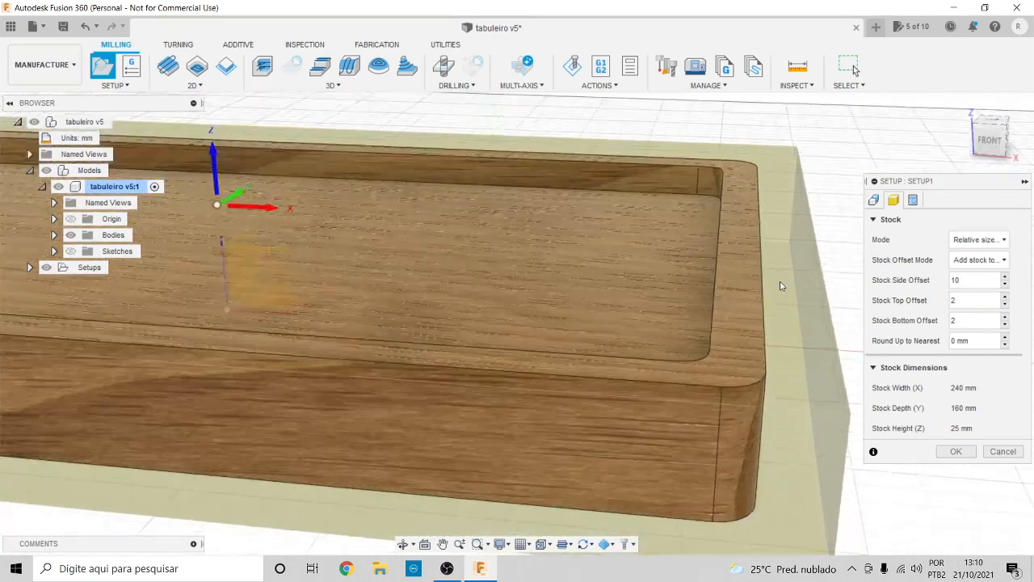
pyautogui.scroll(-6, 782, 280)
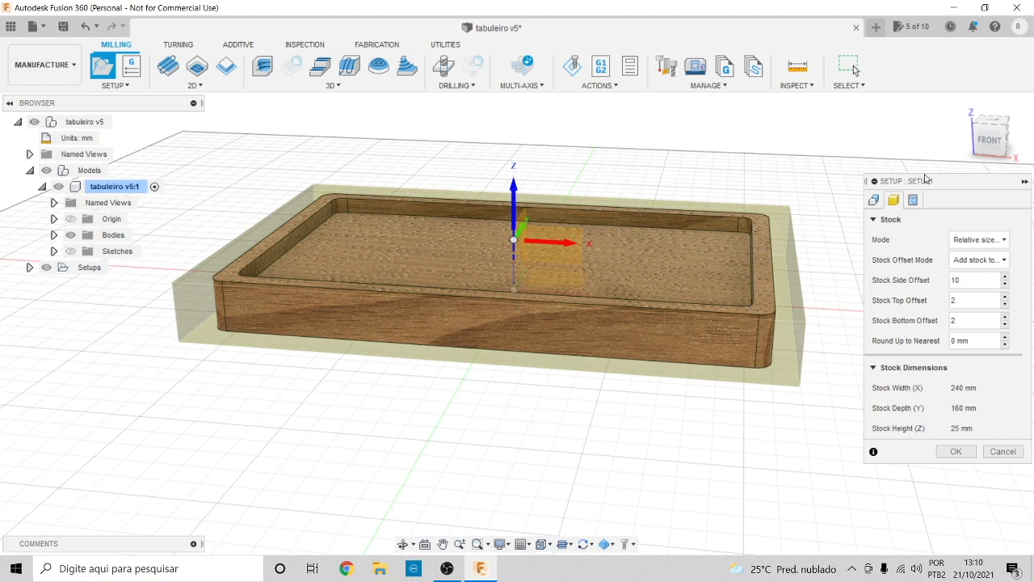
pyautogui.moveTo(990, 143); pyautogui.dragTo(986, 113)
pyautogui.scroll(3, 737, 275)
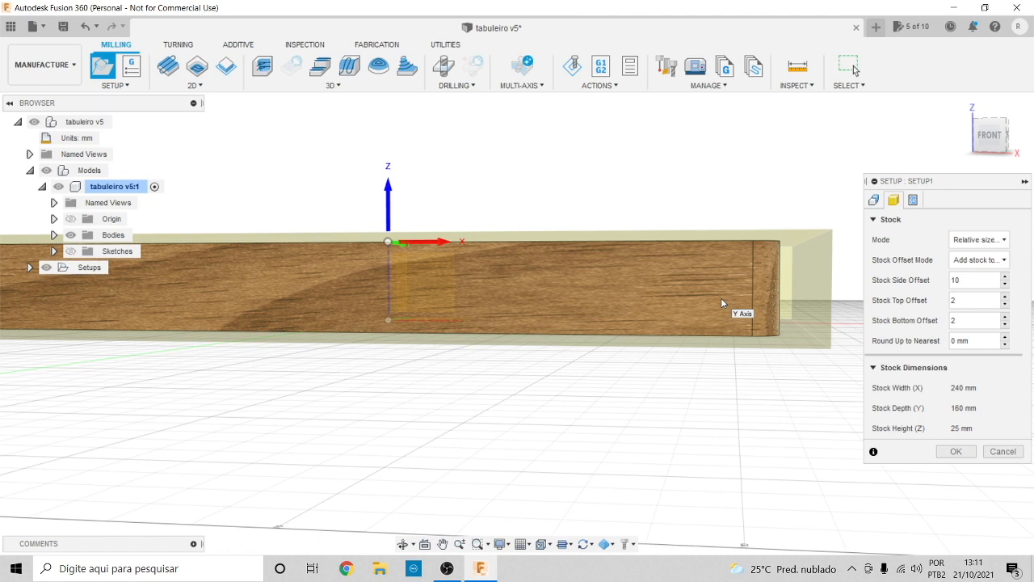
# Try the No additional stock offset mode, restoring Add stock to sides and top-bottom
pyautogui.click(978, 259)
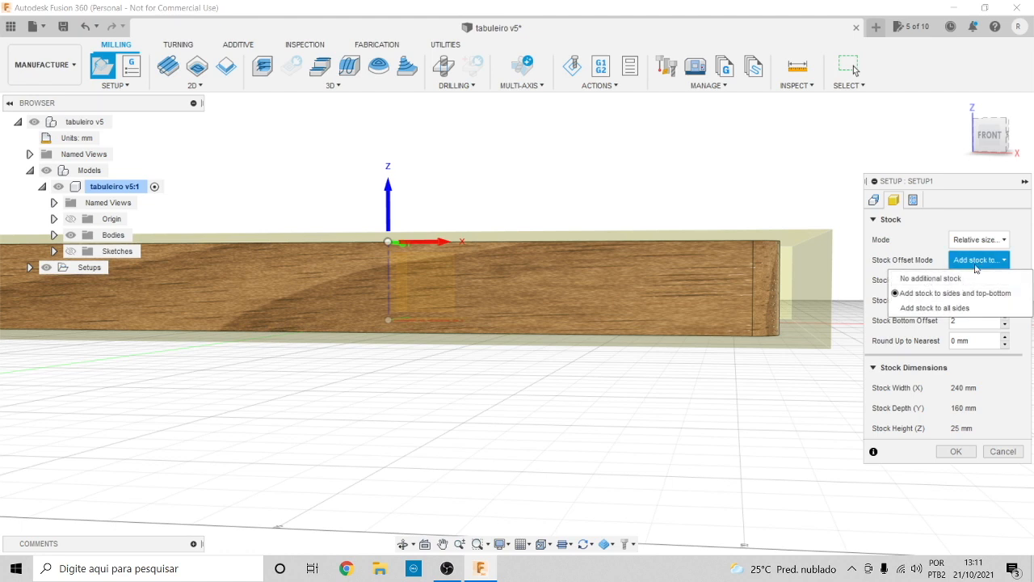
pyautogui.click(1016, 232)
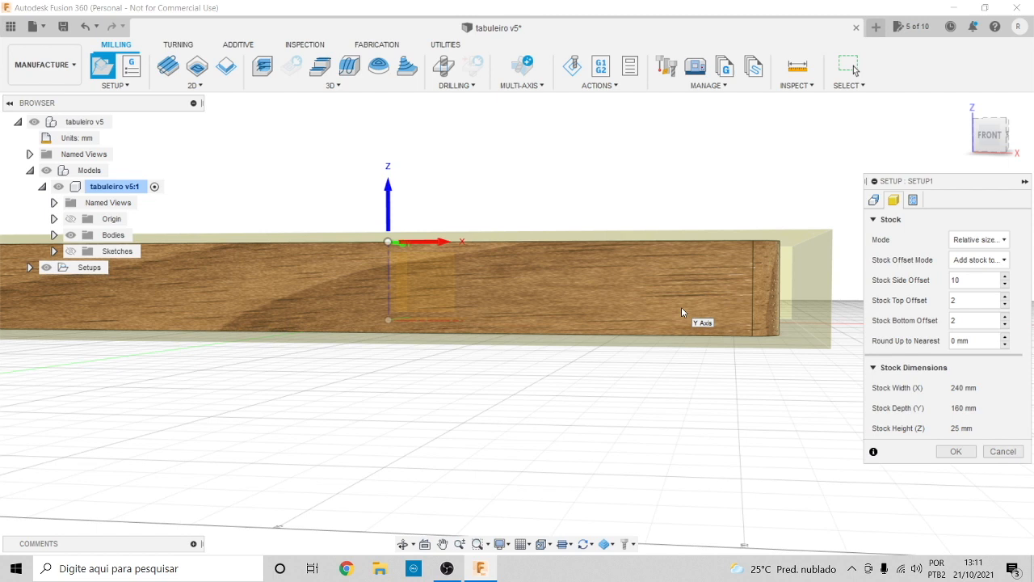
pyautogui.moveTo(992, 136)
pyautogui.mouseDown()
pyautogui.moveTo(959, 144)
pyautogui.moveTo(963, 157)
pyautogui.moveTo(969, 142)
pyautogui.mouseUp()
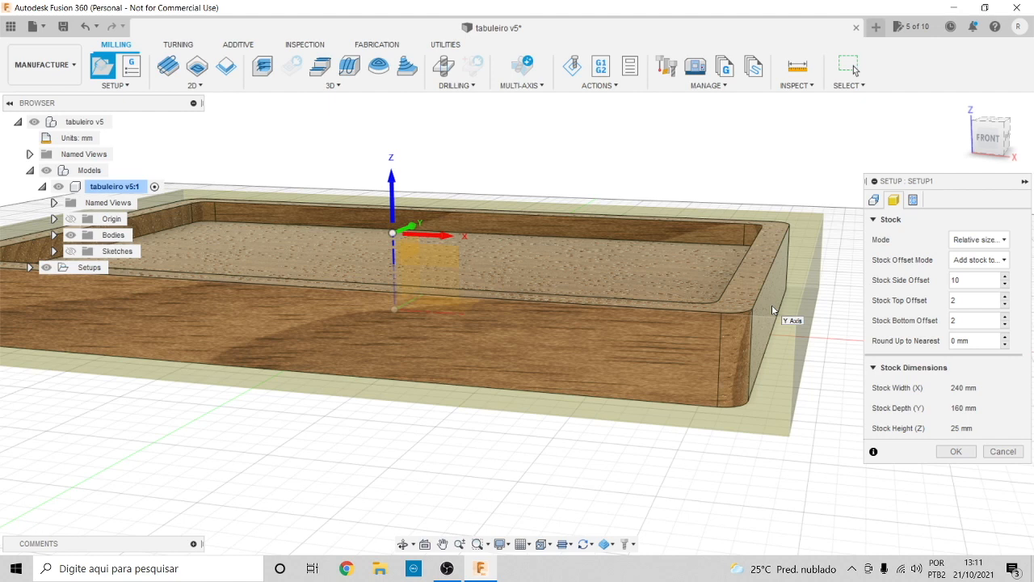
pyautogui.click(962, 260)
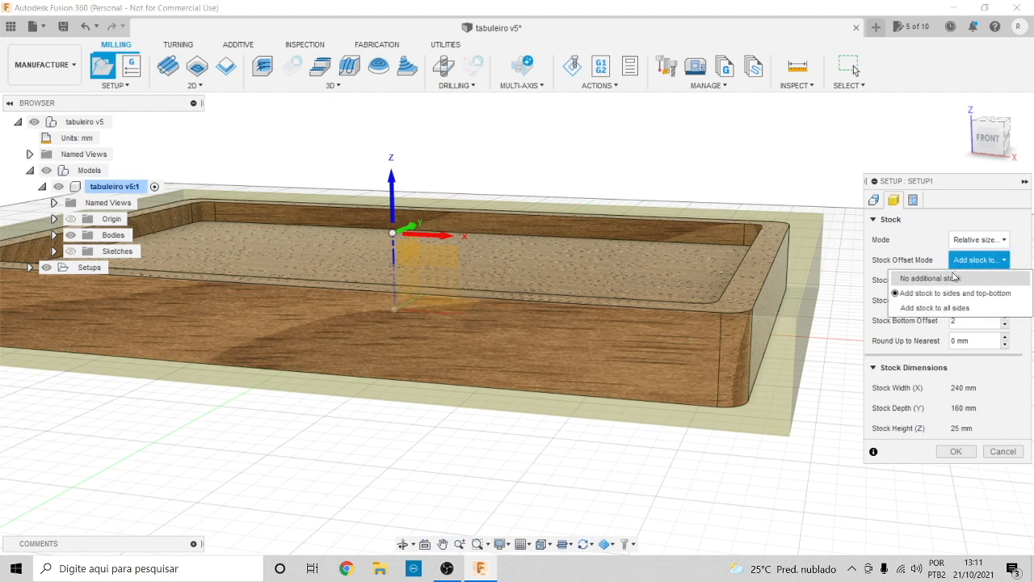
pyautogui.click(930, 278)
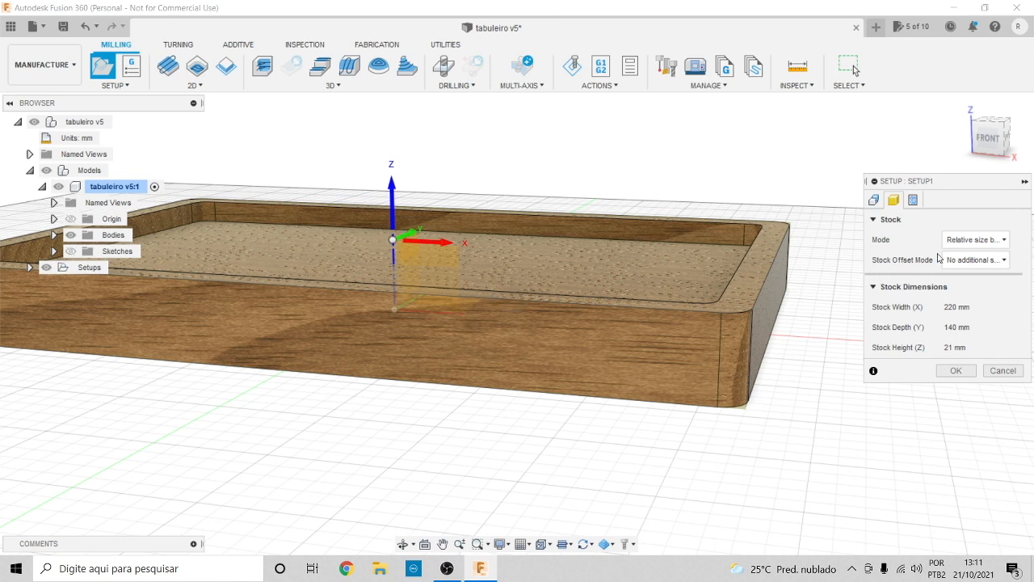
pyautogui.click(972, 260)
pyautogui.click(929, 293)
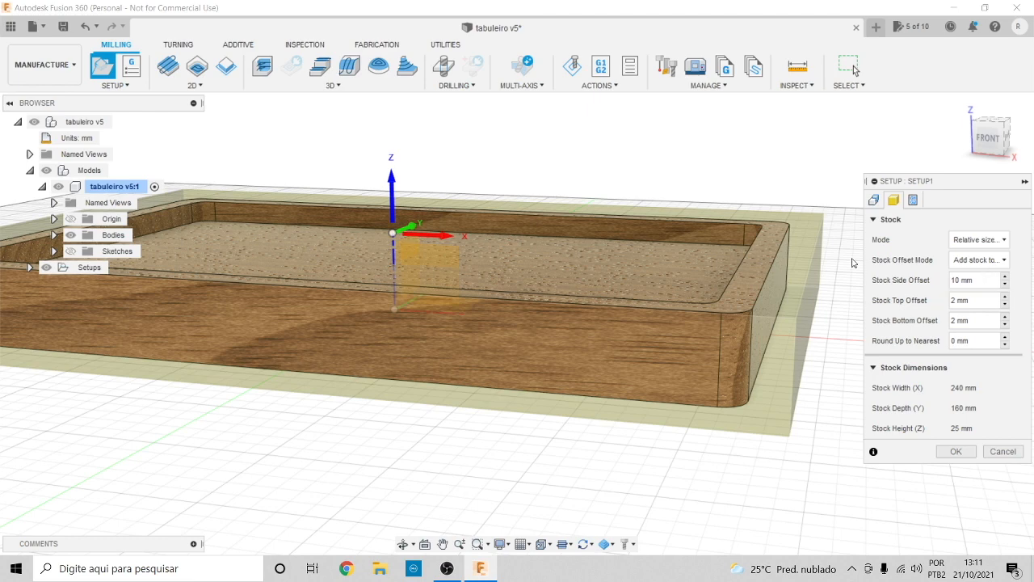
# Check the stock around the tray and open the setup's Program and Machine WCS settings
pyautogui.moveTo(994, 128)
pyautogui.mouseDown()
pyautogui.moveTo(1002, 163)
pyautogui.moveTo(999, 121)
pyautogui.moveTo(992, 146)
pyautogui.mouseUp()
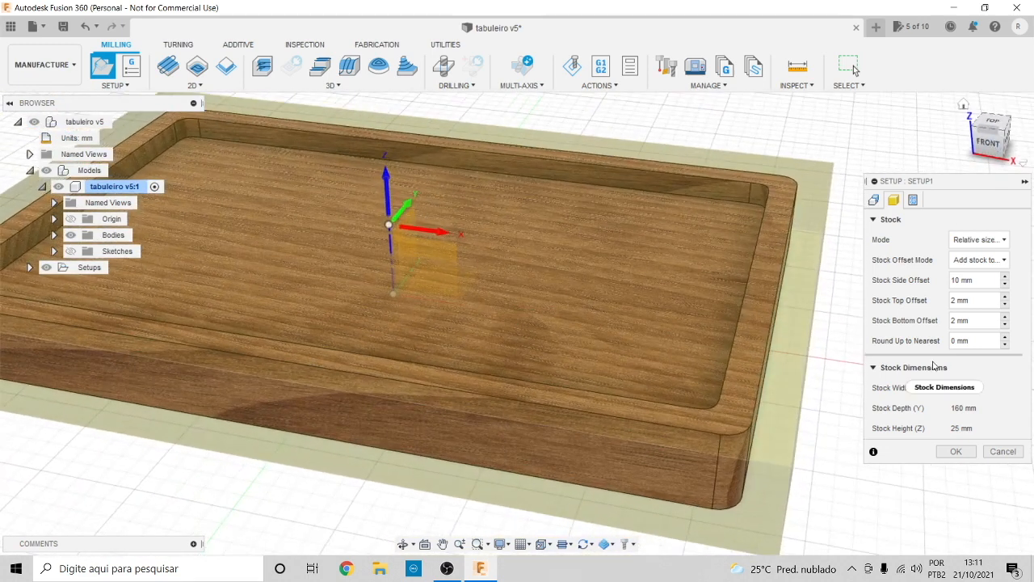
pyautogui.click(913, 199)
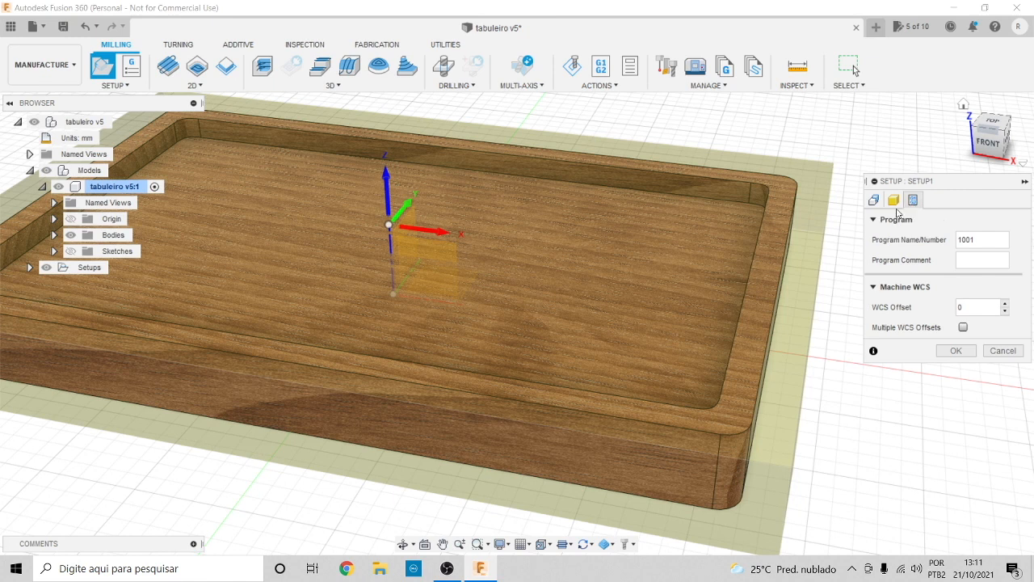
# Review the milling setup's coordinate system and stock settings, and accept the setup
pyautogui.doubleClick(978, 239)
pyautogui.click(873, 200)
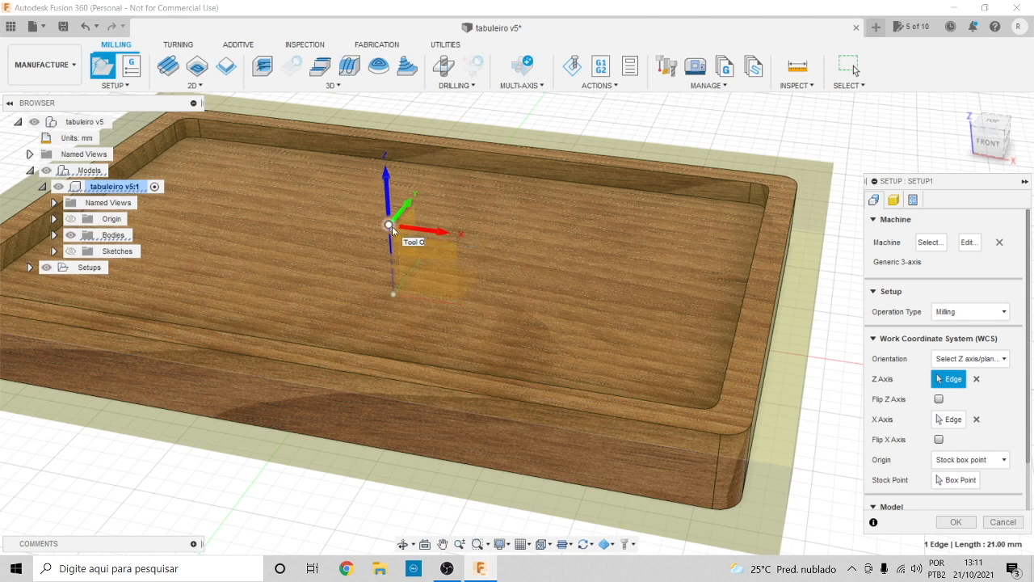
pyautogui.scroll(-5, 392, 226)
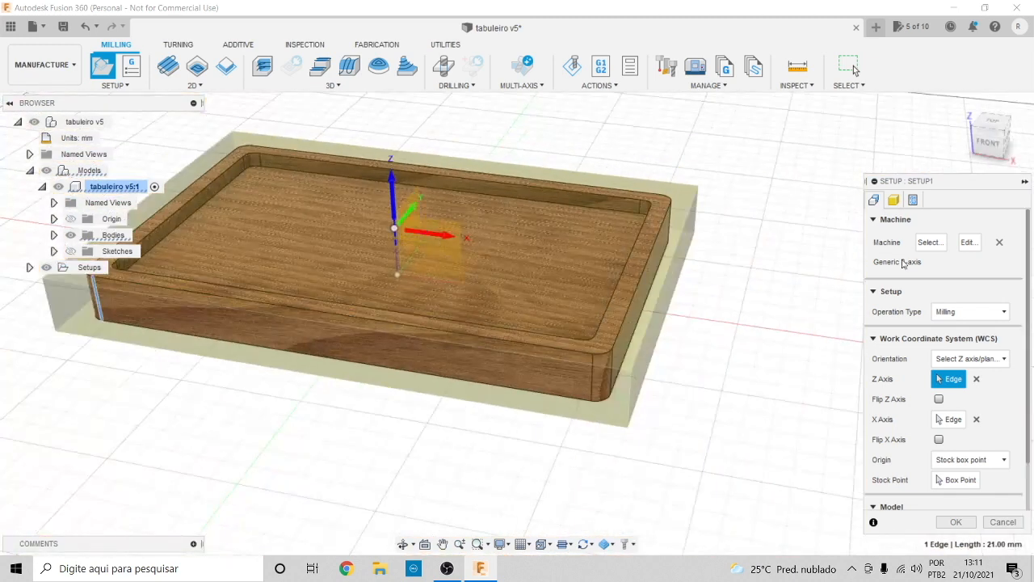
pyautogui.click(894, 200)
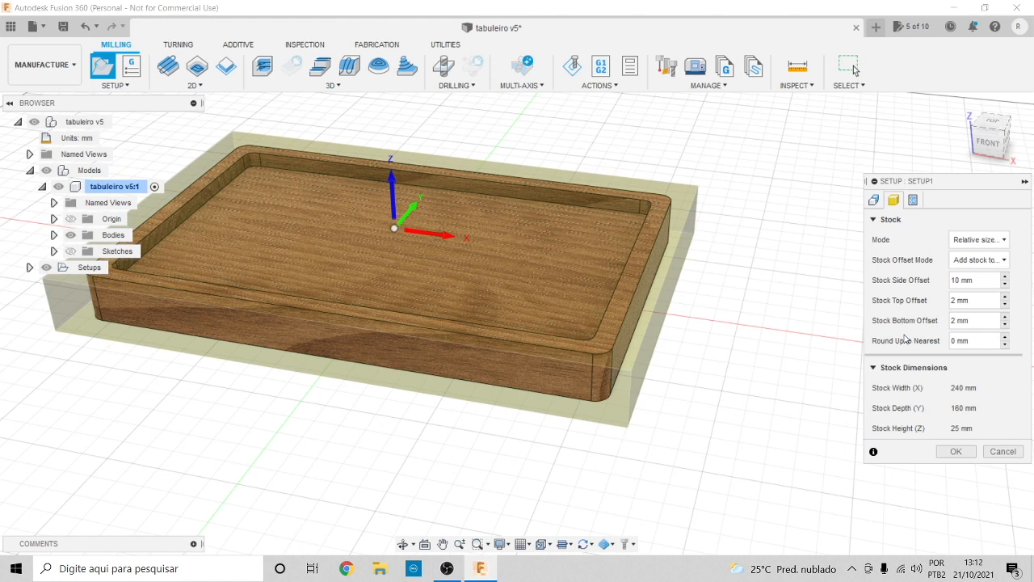
pyautogui.click(961, 453)
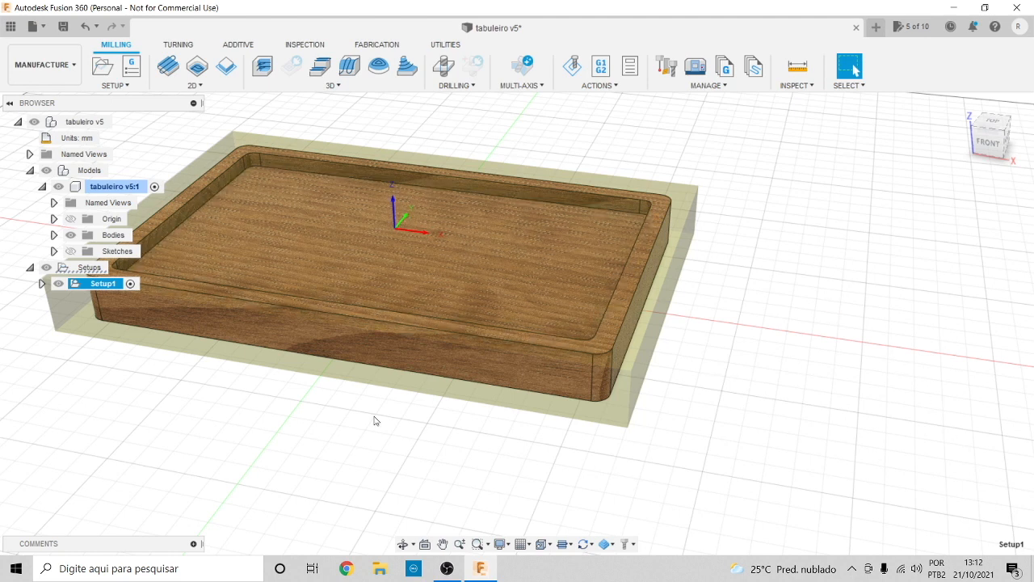
pyautogui.scroll(5, 716, 432)
pyautogui.scroll(-6, 716, 431)
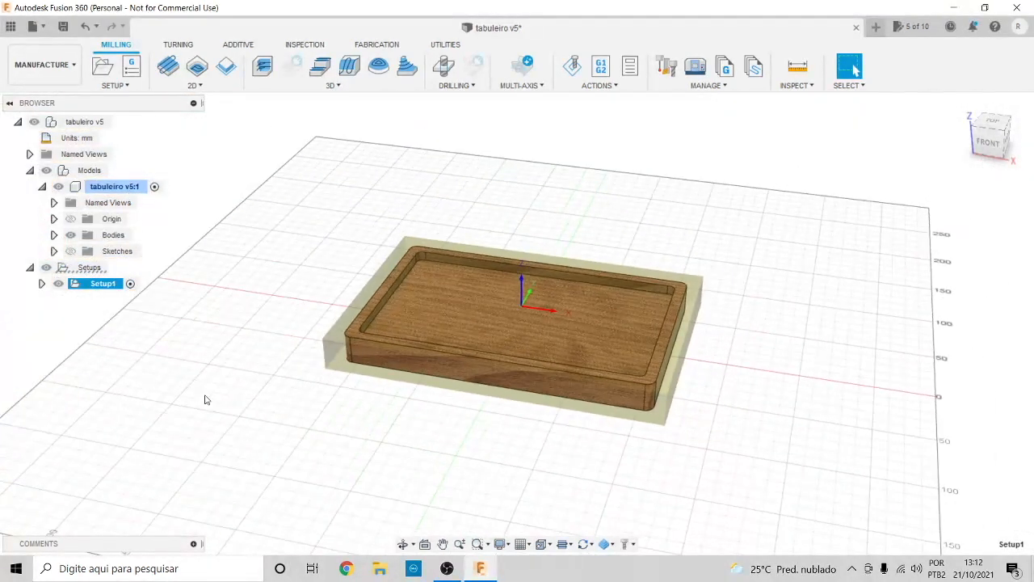
pyautogui.click(176, 371)
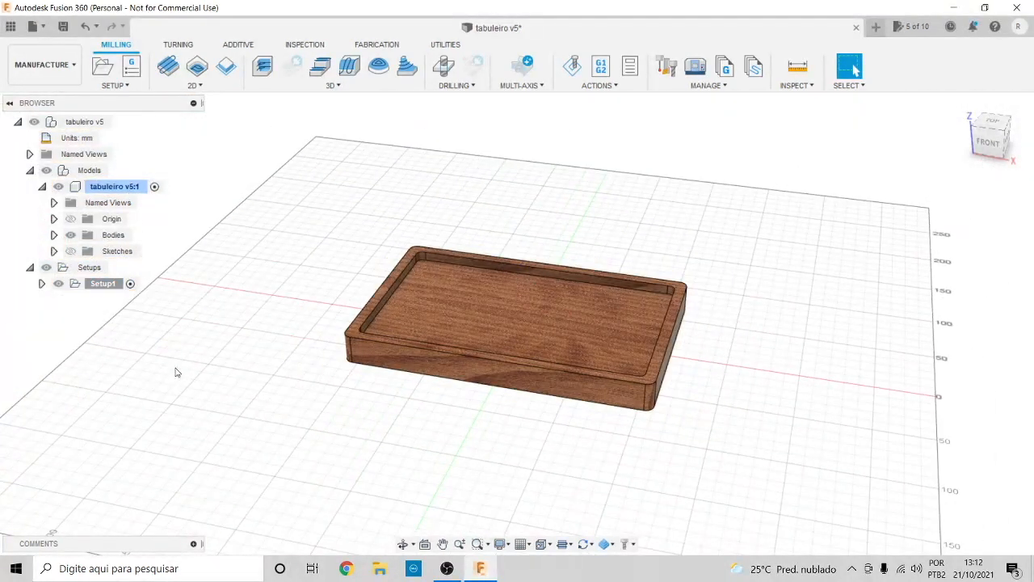
# Rename the milling setup as tabuleiro
pyautogui.click(108, 285)
pyautogui.click(109, 285)
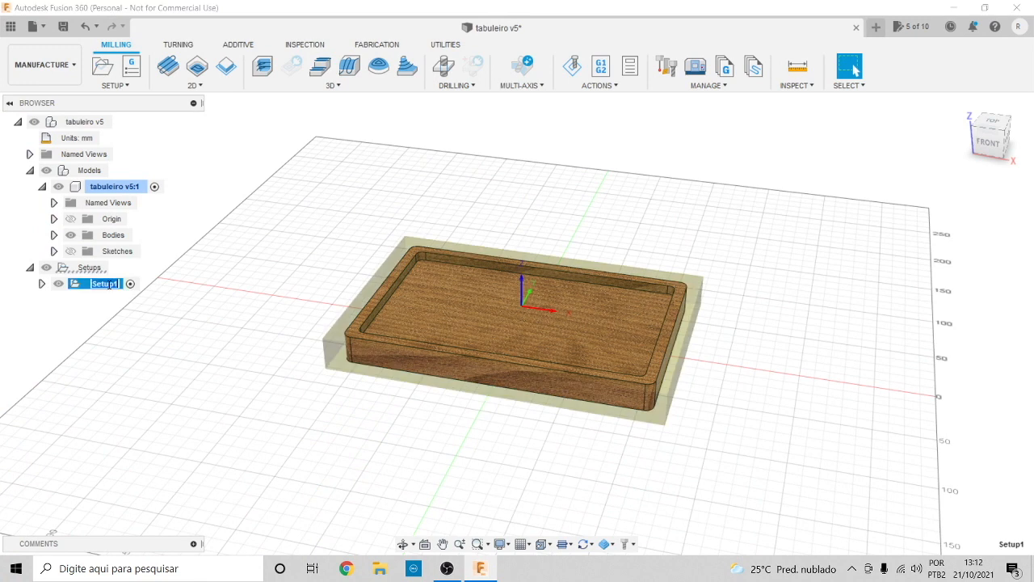
pyautogui.write('tabuleiro')
pyautogui.press('Return')
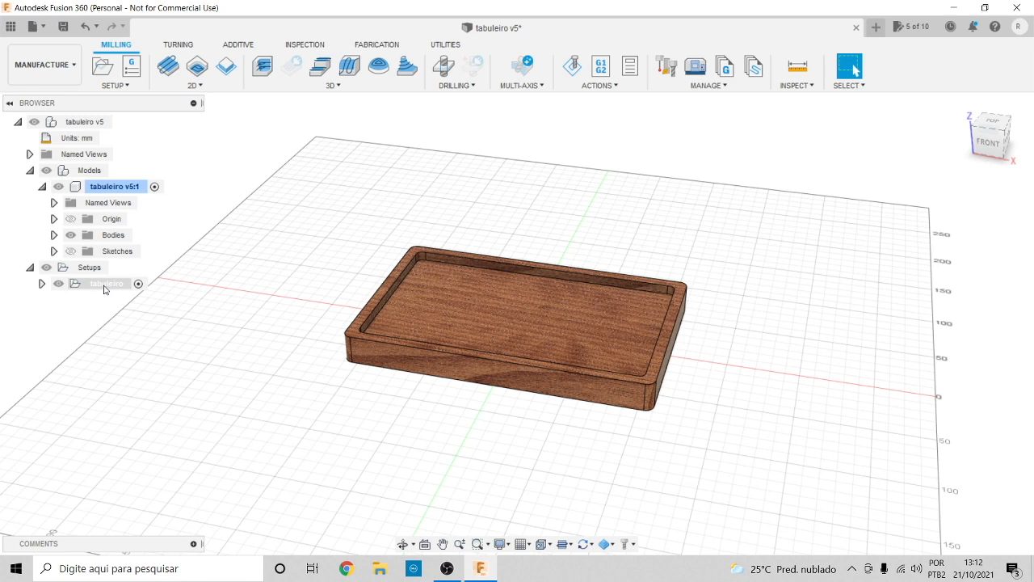
# Start a 2D Face operation and browse the local Atividade Maker library for its tool
pyautogui.scroll(3, 517, 246)
pyautogui.scroll(-4, 506, 275)
pyautogui.scroll(3, 525, 364)
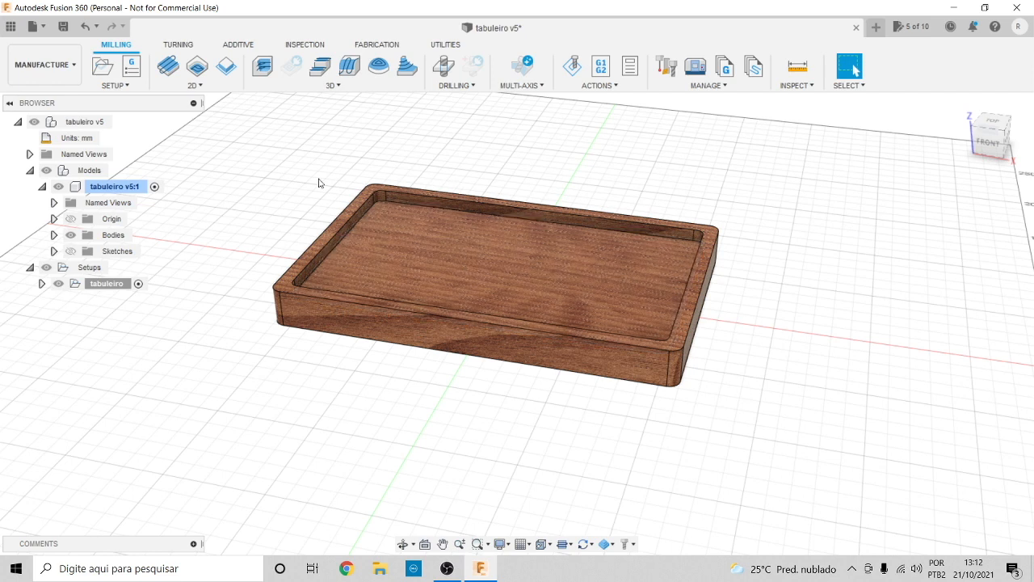
pyautogui.click(202, 88)
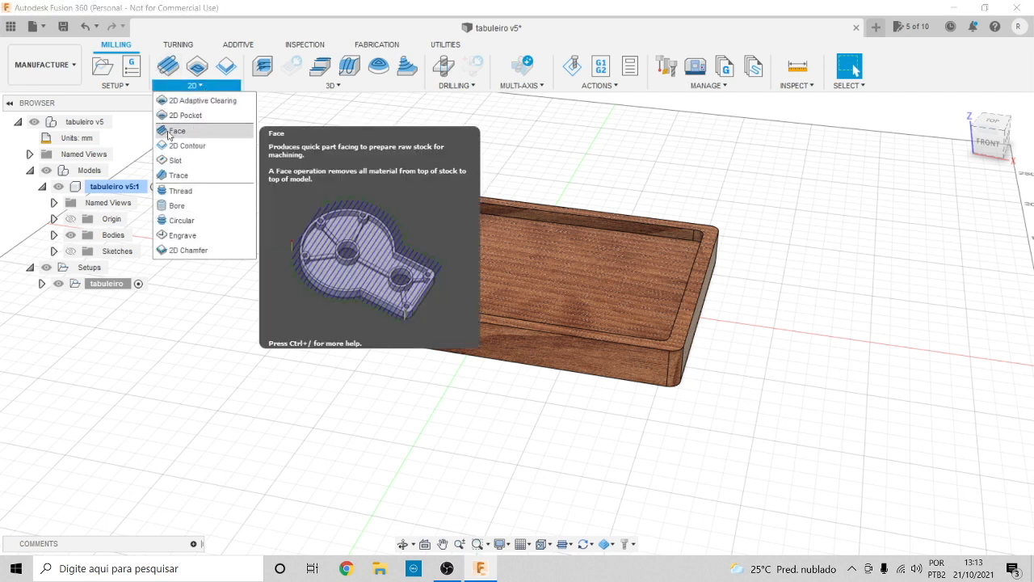
pyautogui.click(180, 133)
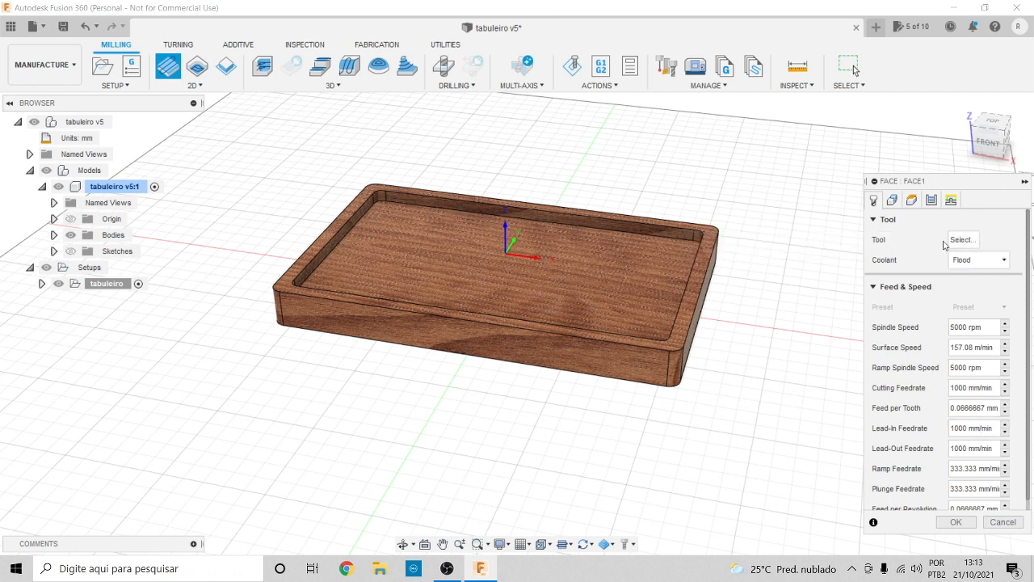
pyautogui.click(962, 240)
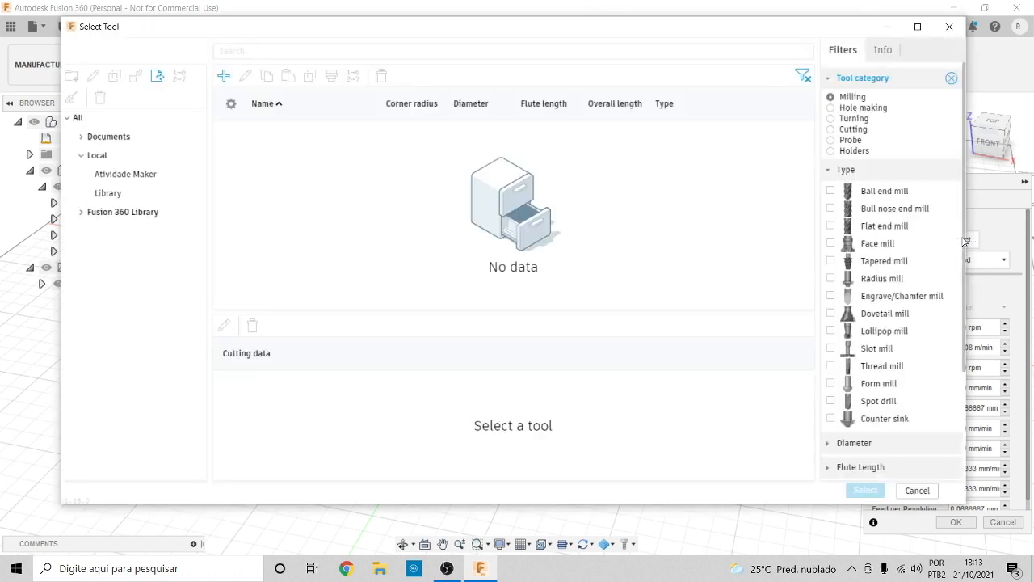
pyautogui.click(153, 174)
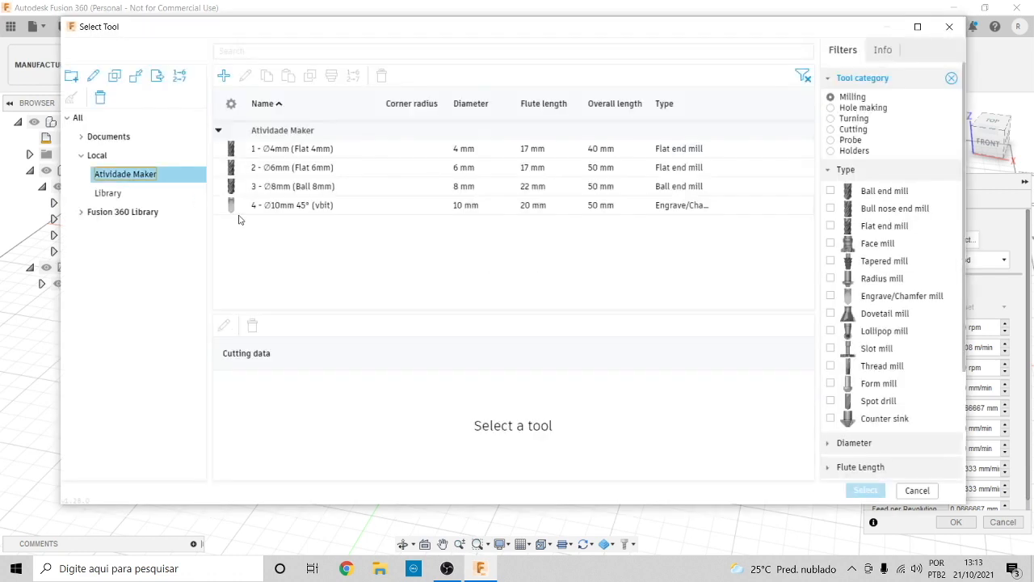
# Edit the 6 mm flat end mill's cutter geometry, setting its flute length to 30 mm
pyautogui.click(293, 169)
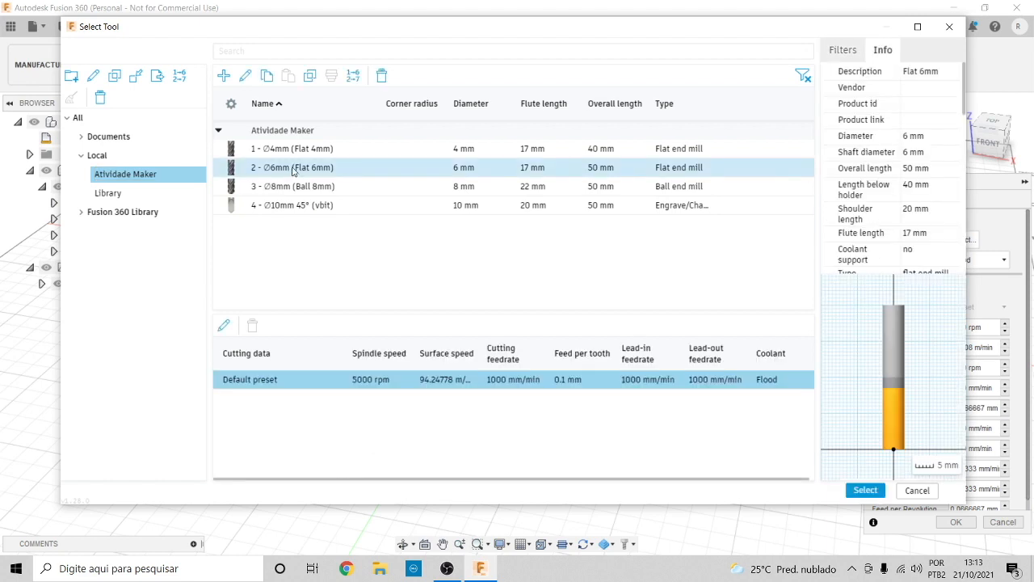
pyautogui.click(244, 76)
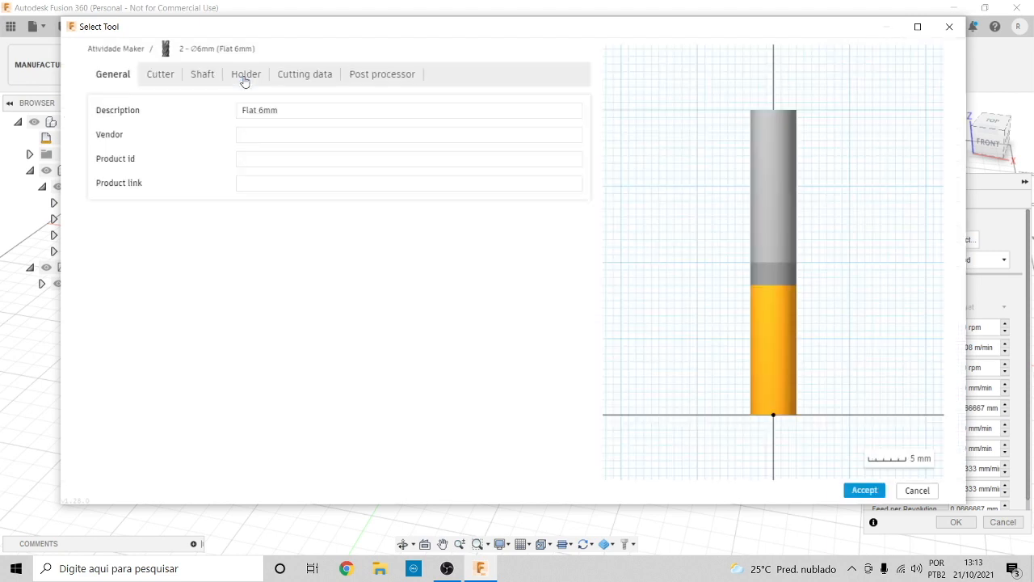
pyautogui.click(161, 74)
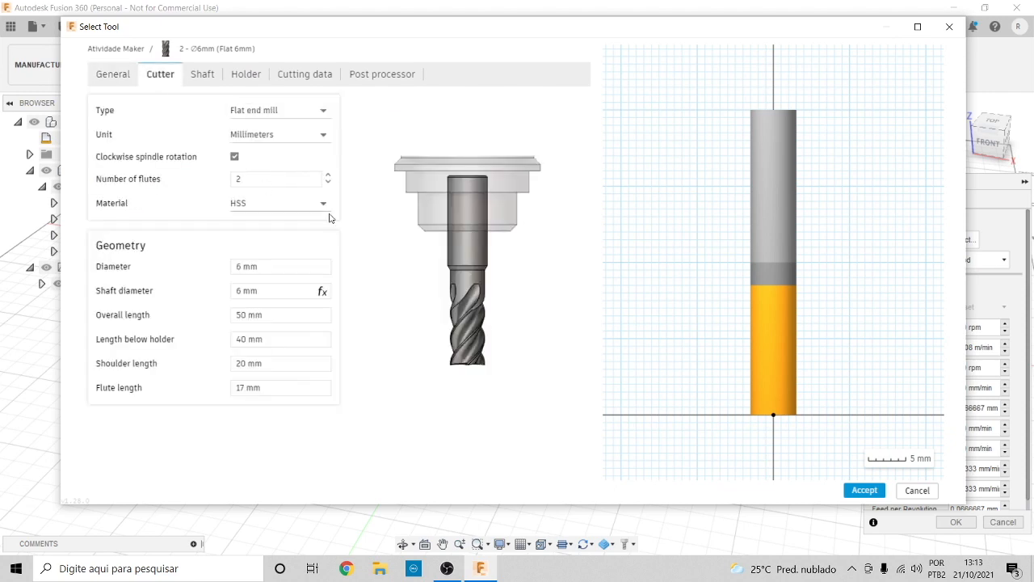
pyautogui.click(268, 297)
pyautogui.click(293, 389)
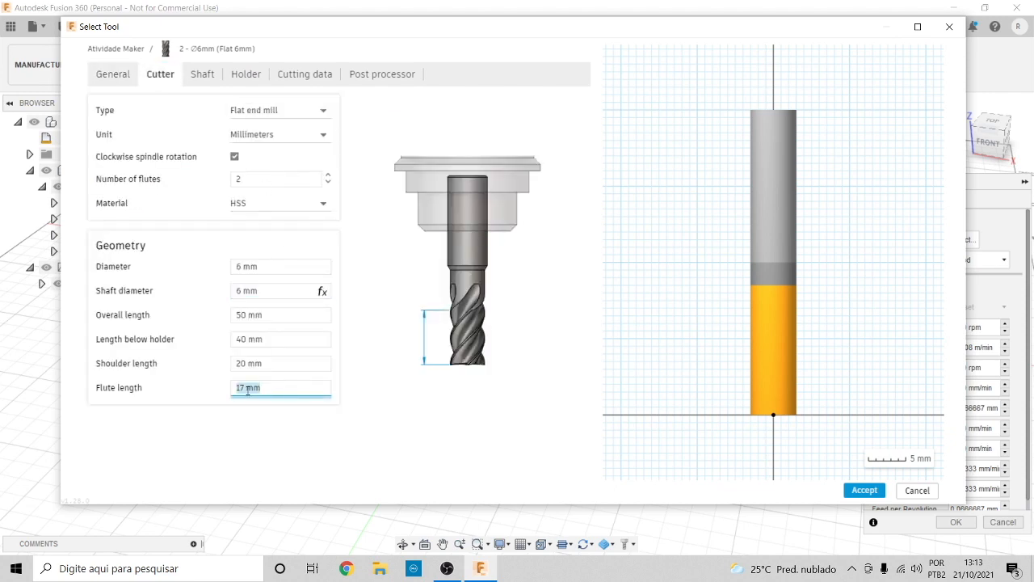
pyautogui.click(247, 390)
pyautogui.moveTo(242, 388)
pyautogui.mouseDown()
pyautogui.moveTo(217, 389)
pyautogui.moveTo(229, 389)
pyautogui.mouseUp()
pyautogui.write('30')
# Set the 6 mm end mill's shoulder length to 40 mm
pyautogui.click(273, 363)
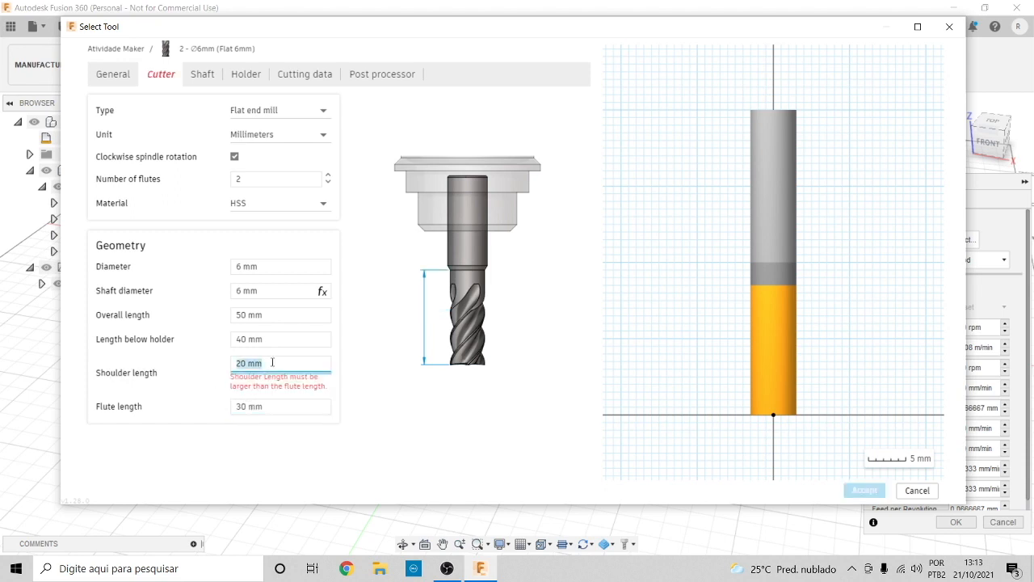
pyautogui.click(238, 365)
pyautogui.write('4')
pyautogui.press('Delete')
# Check the cutter's length values, accept the edited 6 mm flat end mill and assign it to the Face operation
pyautogui.click(271, 339)
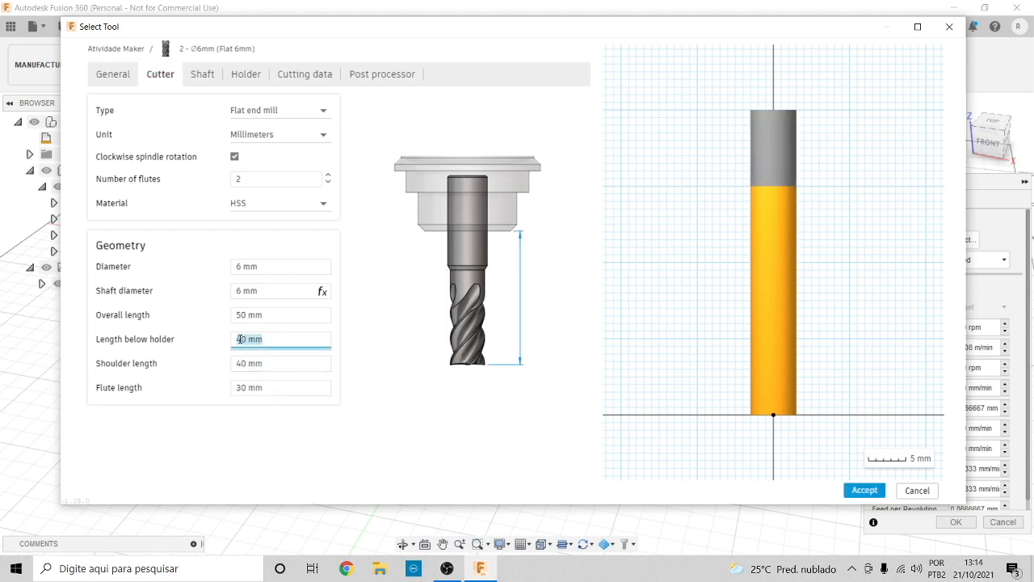
pyautogui.click(270, 316)
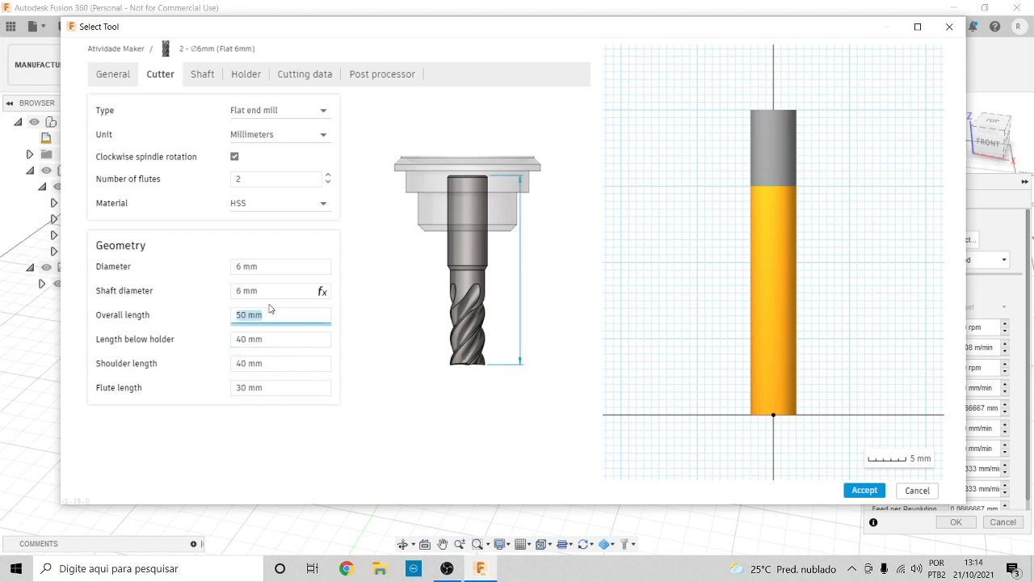
pyautogui.click(272, 389)
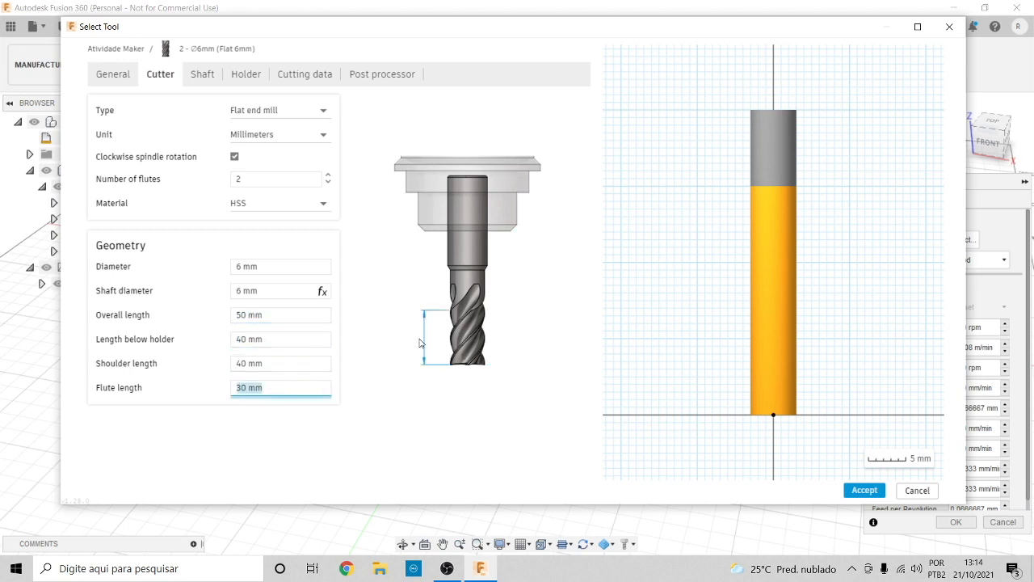
pyautogui.click(277, 363)
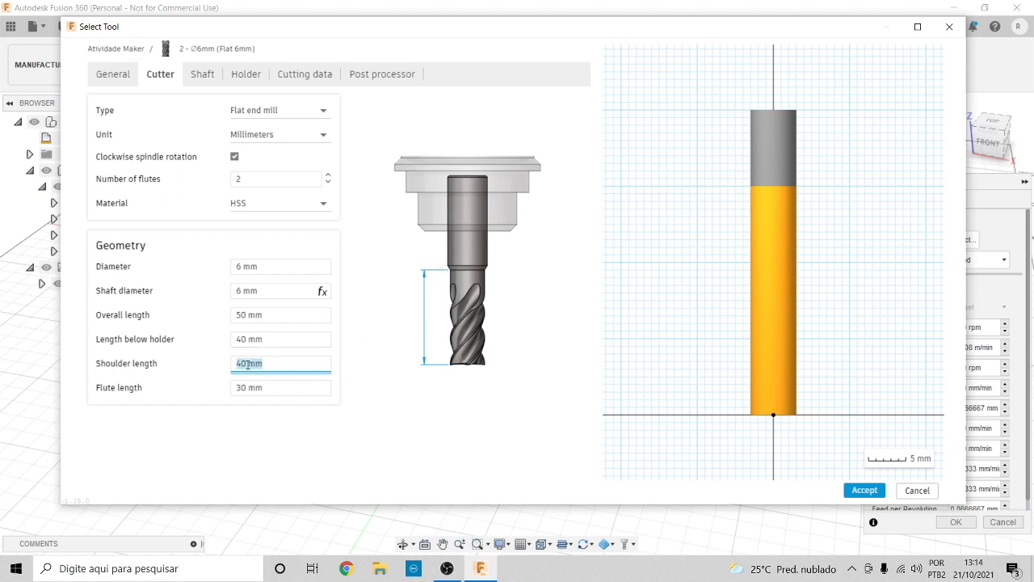
pyautogui.click(863, 490)
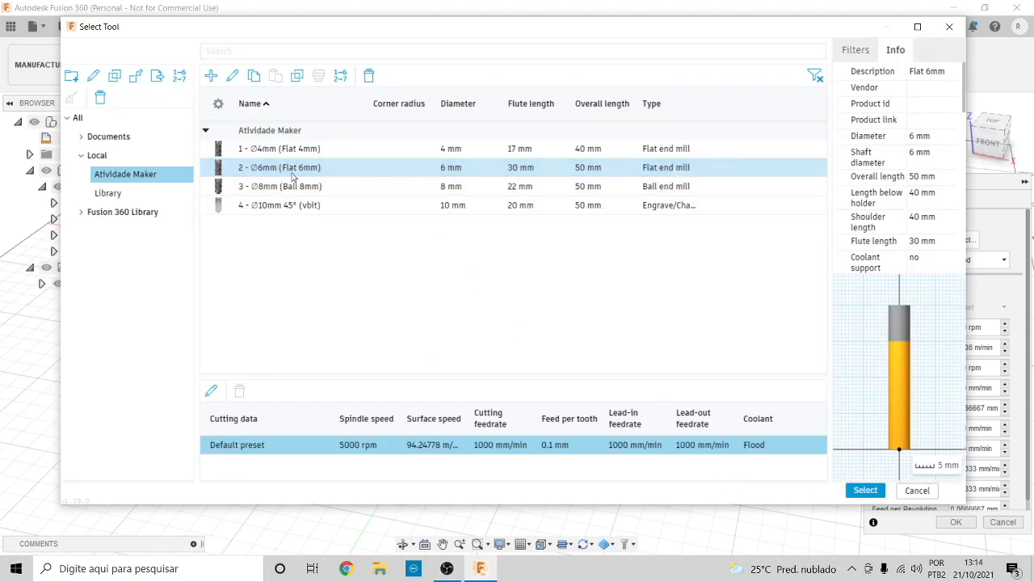
pyautogui.click(865, 490)
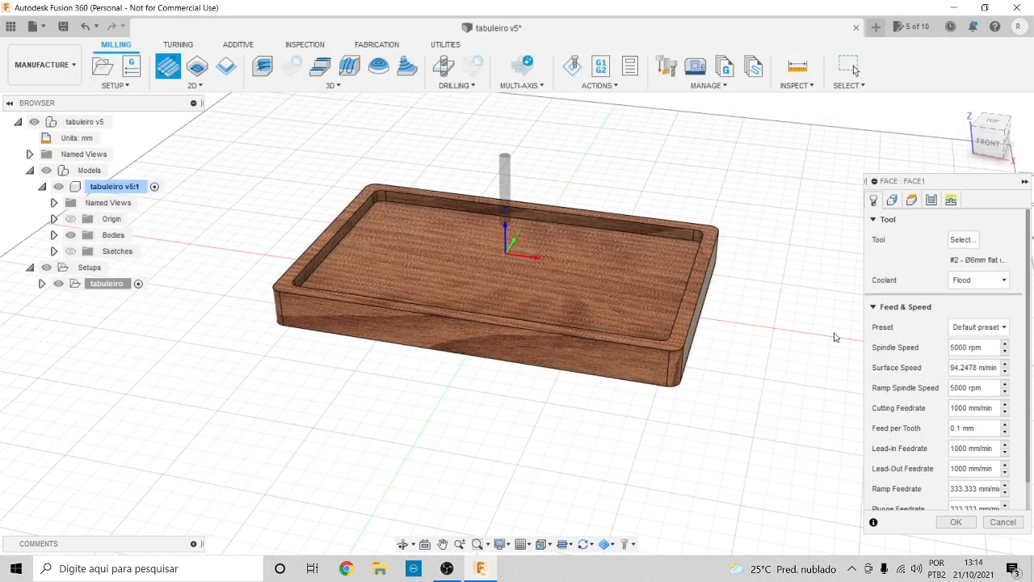
# Disable the coolant and set the cutting feedrate to 500 mm/min for the Face operation
pyautogui.click(991, 281)
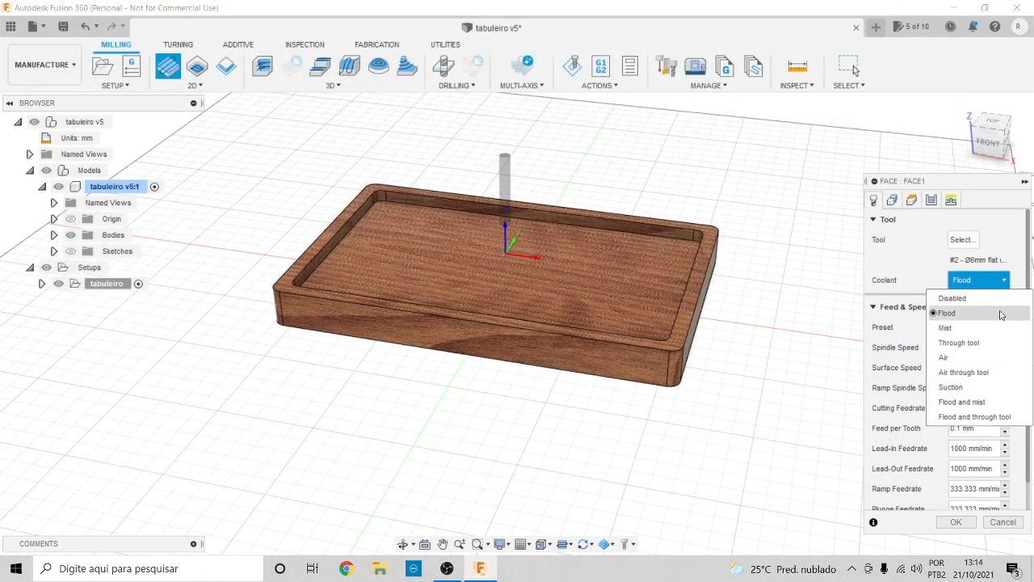
pyautogui.click(954, 299)
pyautogui.scroll(-1, 1002, 339)
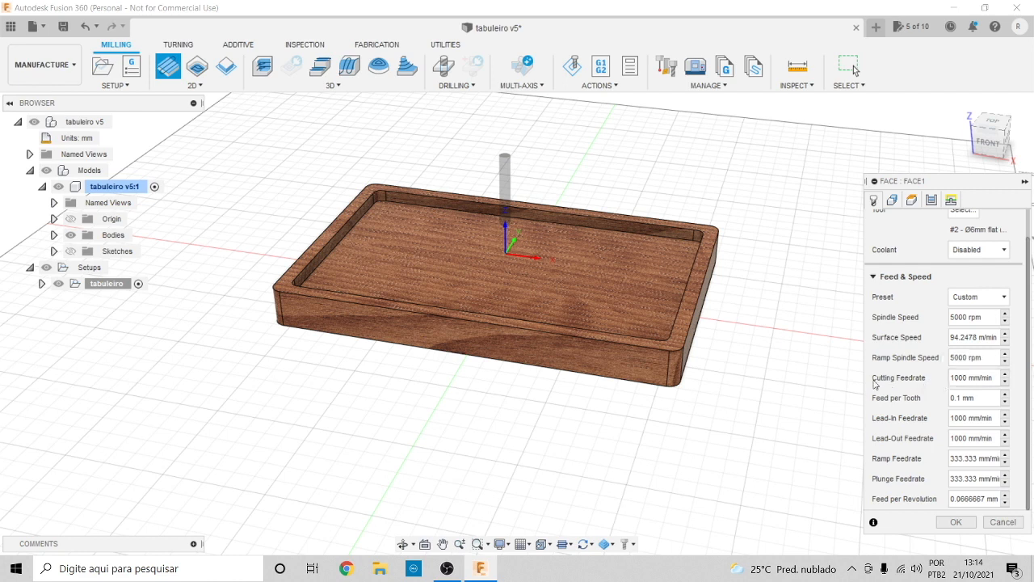
pyautogui.doubleClick(960, 377)
pyautogui.write('500')
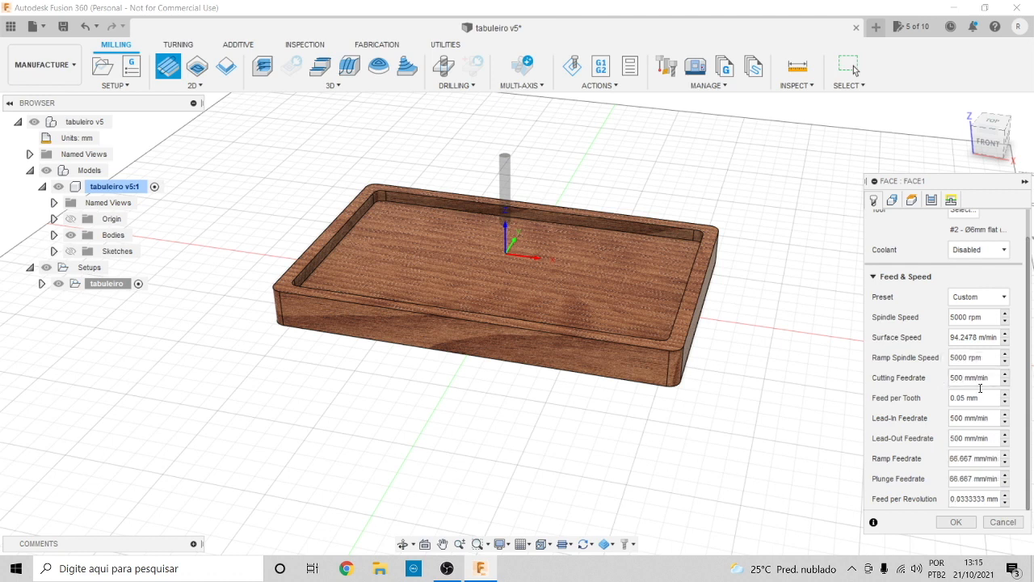
pyautogui.click(965, 458)
# Open the Face operation's stock contour settings and inspect the stock outline around the tray from above
pyautogui.click(893, 201)
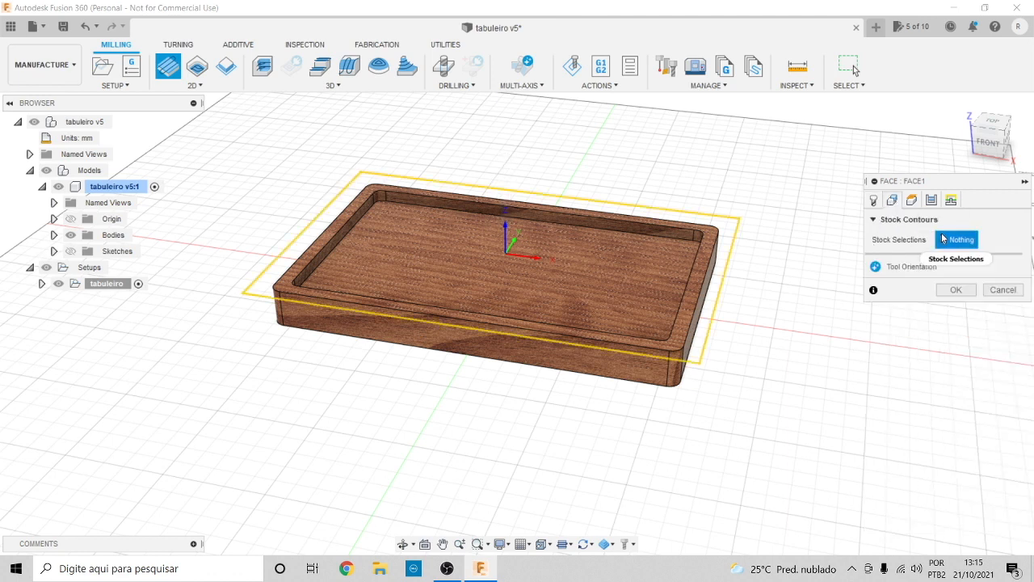
pyautogui.moveTo(943, 238)
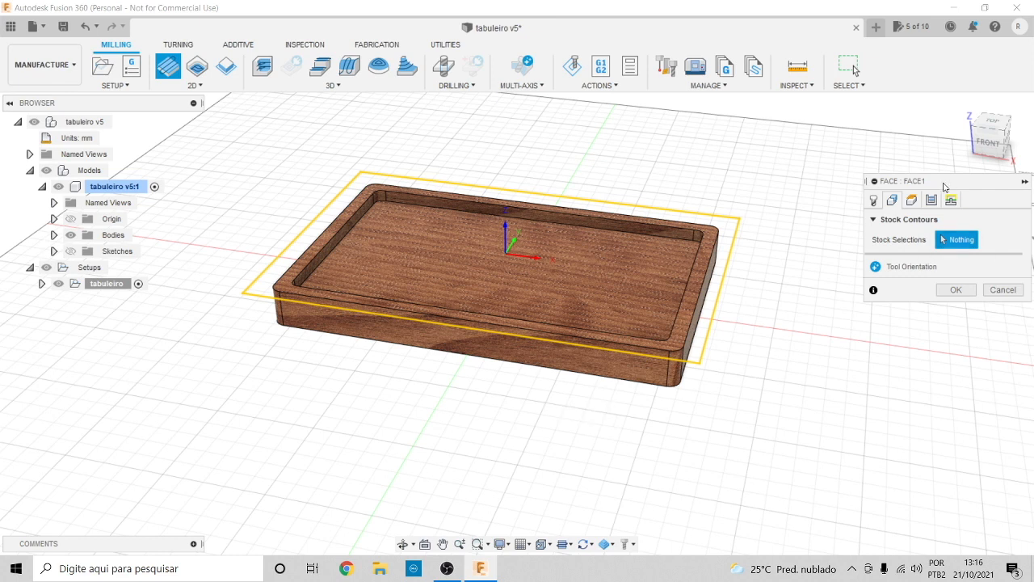
pyautogui.click(986, 132)
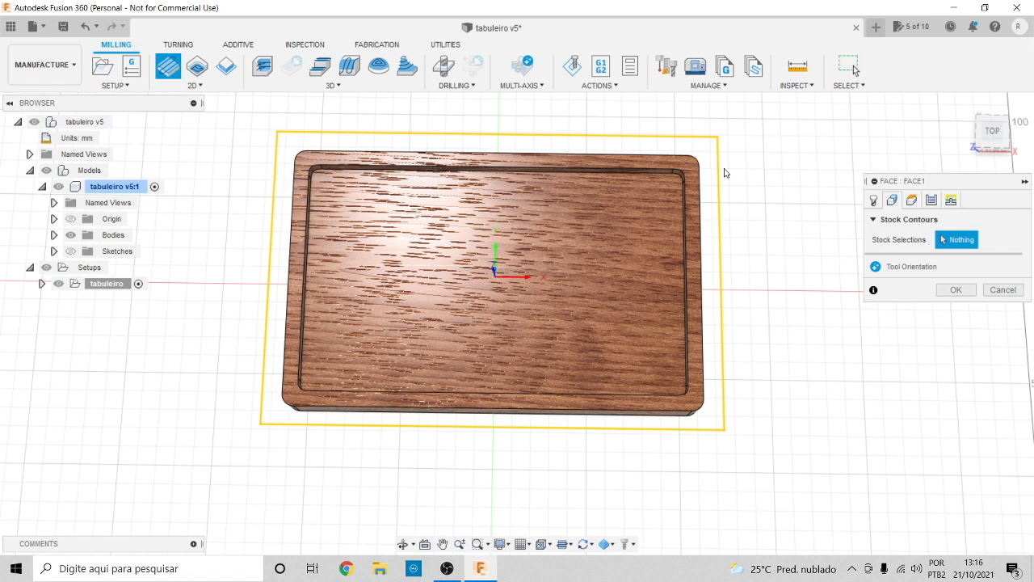
# Examine the Face operation's clearance, retract, feed, top and bottom height planes against the tray from an angle and from the front
pyautogui.moveTo(980, 131); pyautogui.dragTo(972, 100)
pyautogui.click(911, 201)
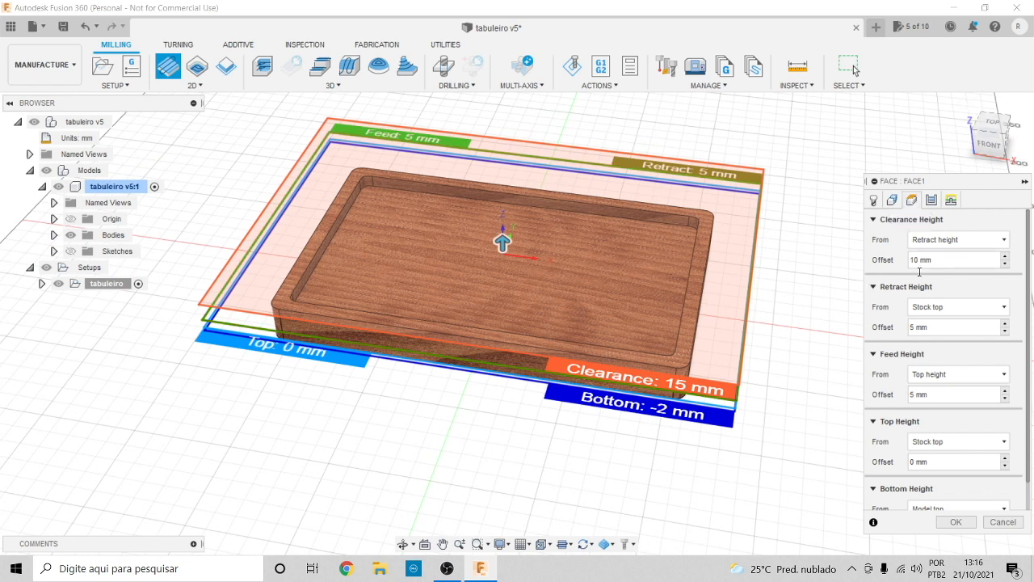
pyautogui.moveTo(988, 130)
pyautogui.mouseDown()
pyautogui.moveTo(974, 100)
pyautogui.moveTo(964, 127)
pyautogui.moveTo(969, 110)
pyautogui.mouseUp()
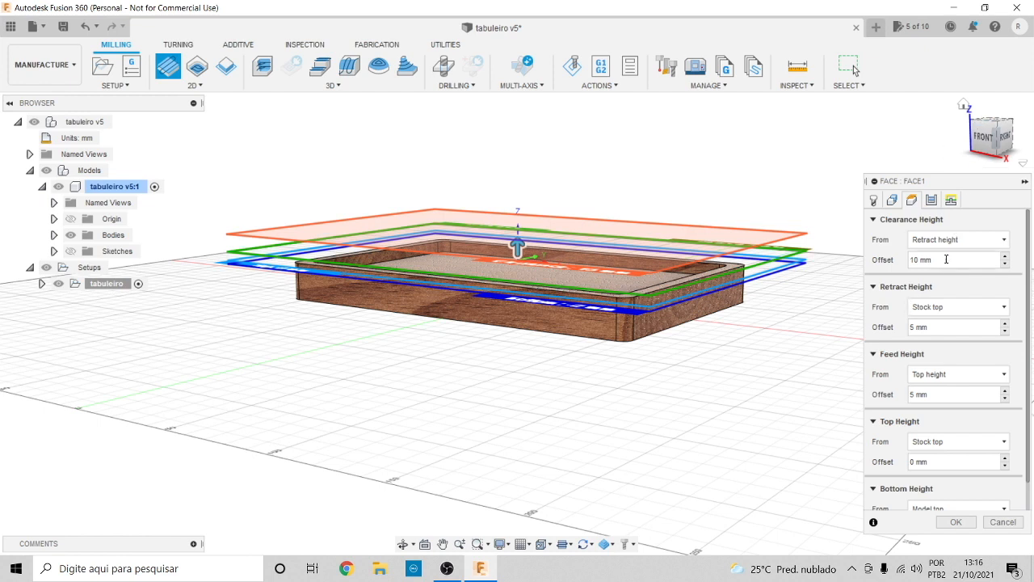
pyautogui.moveTo(945, 260); pyautogui.dragTo(877, 261)
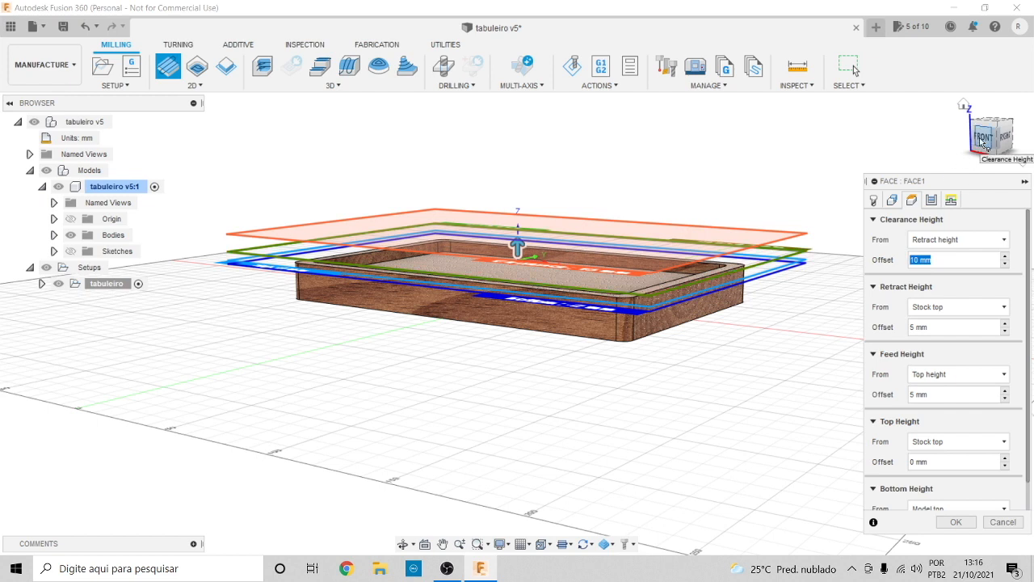
pyautogui.click(984, 139)
pyautogui.scroll(3, 646, 257)
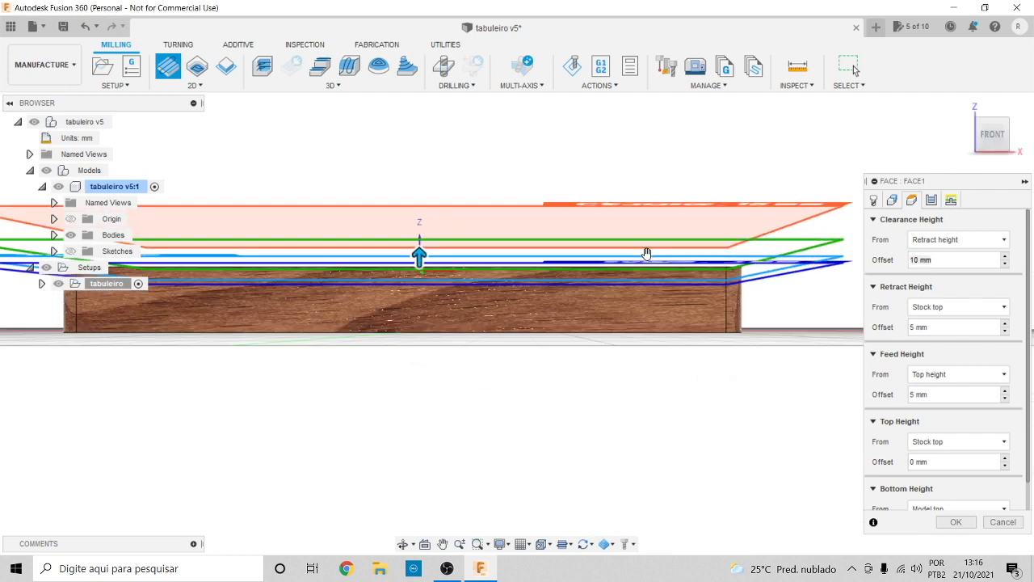
pyautogui.click(984, 131)
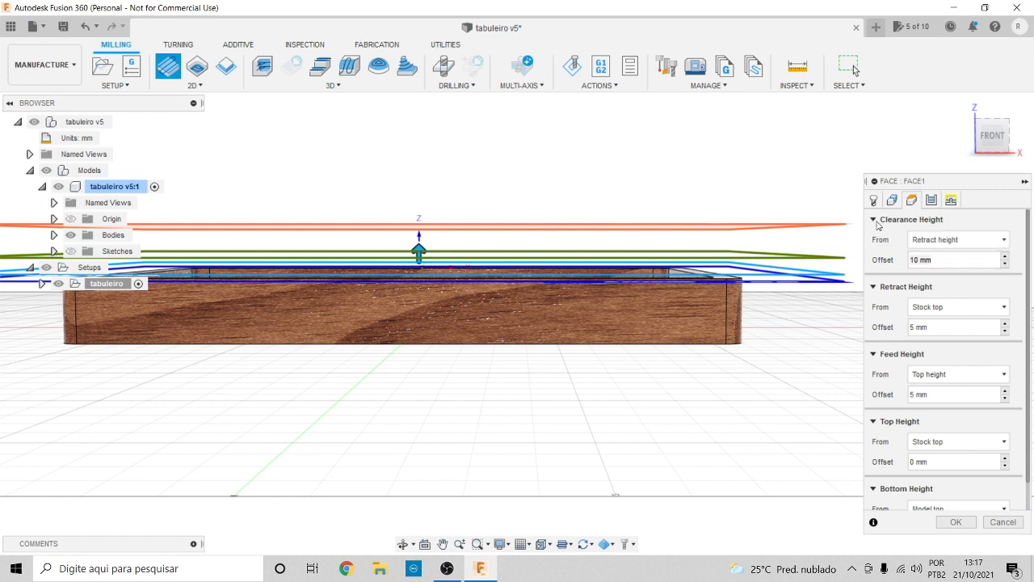
# Review the reference and offset settings of the Face operation's heights one by one, collapsing each section already checked
pyautogui.click(872, 220)
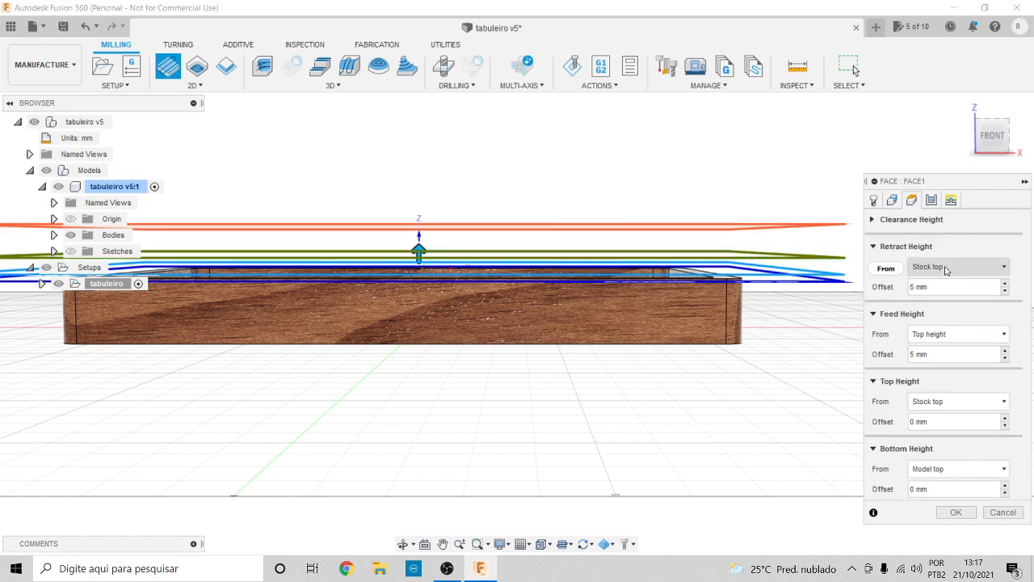
pyautogui.moveTo(948, 269)
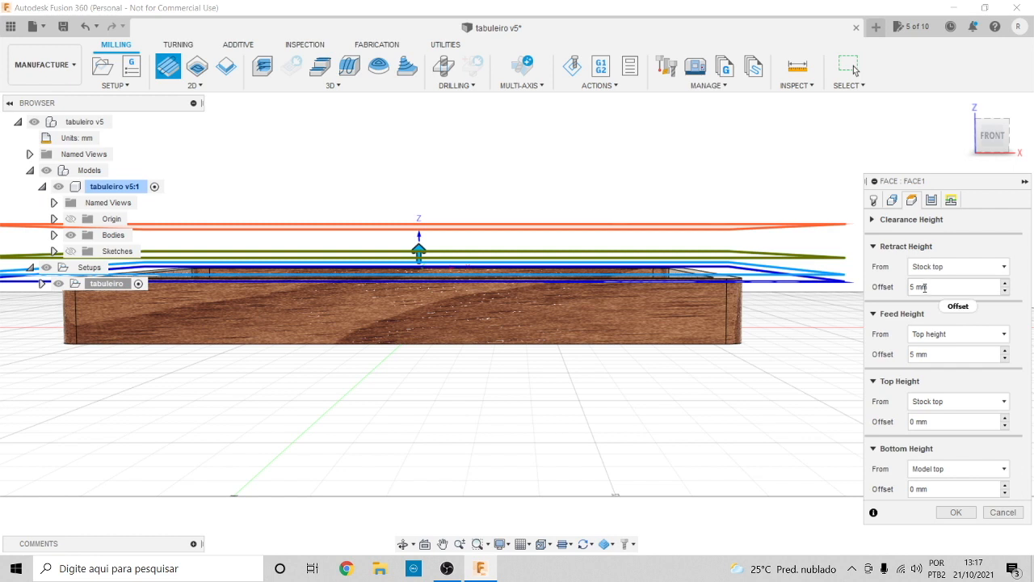
pyautogui.moveTo(925, 287)
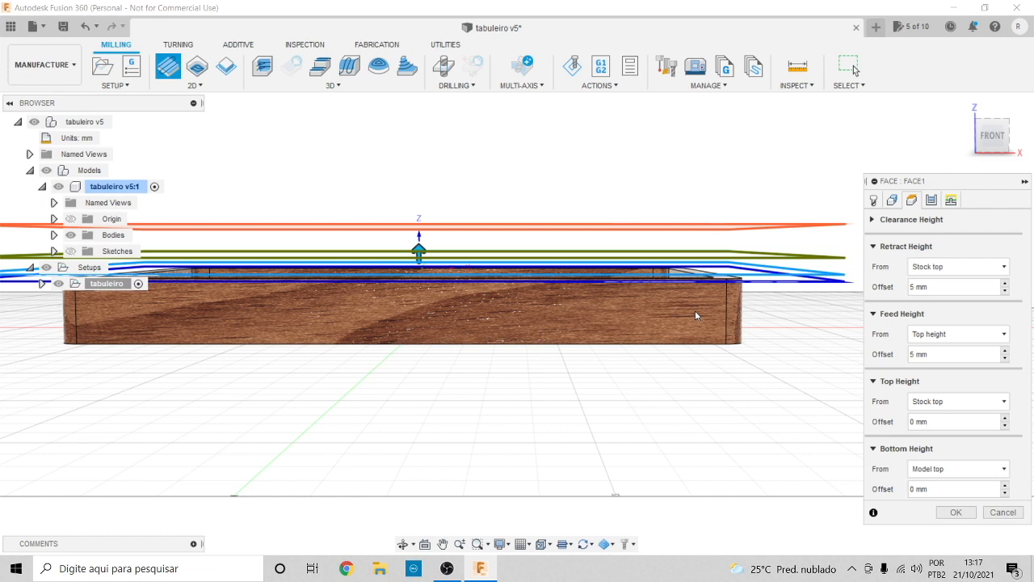
pyautogui.click(873, 246)
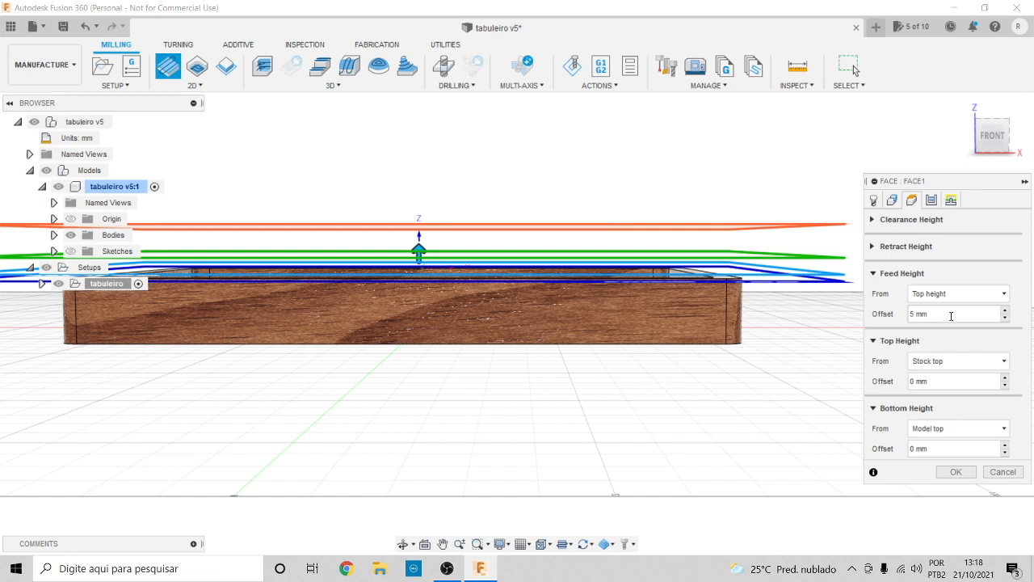
pyautogui.click(883, 275)
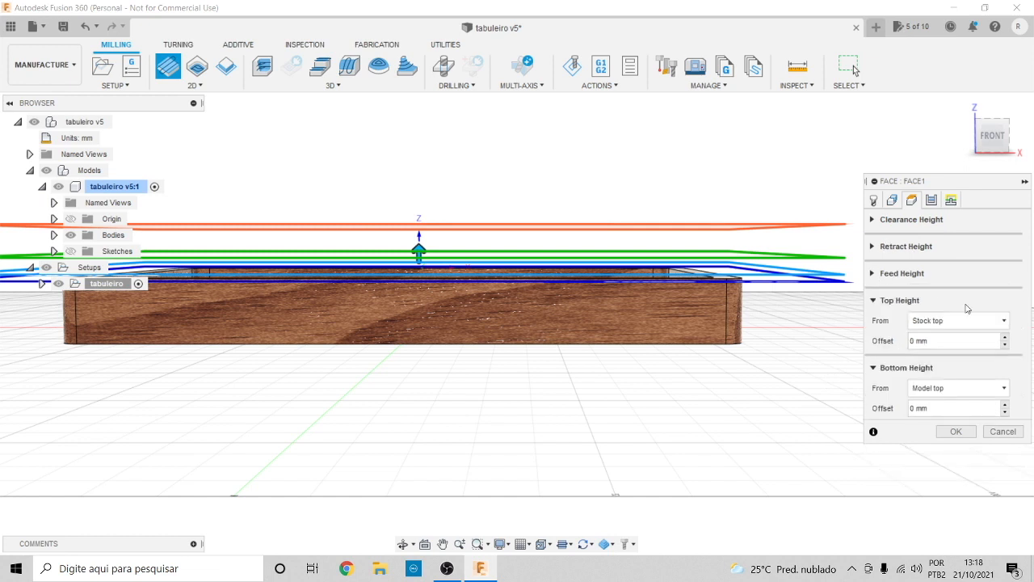
pyautogui.click(927, 322)
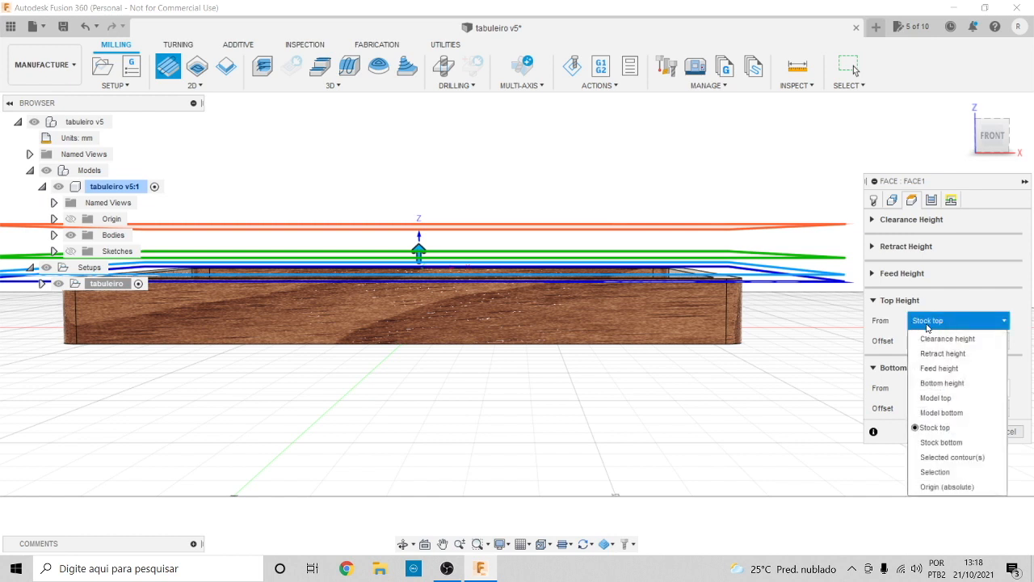
pyautogui.click(928, 322)
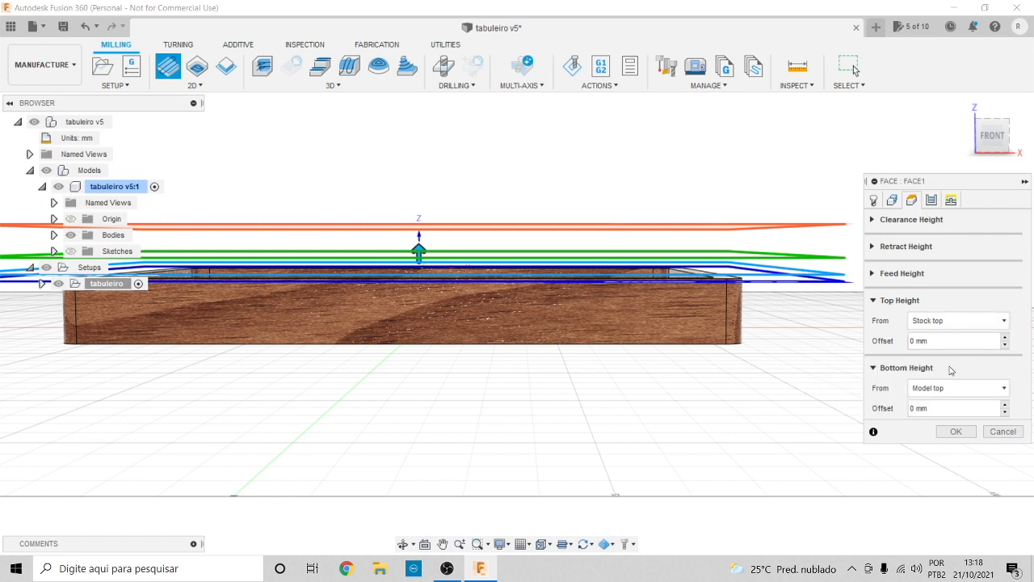
pyautogui.click(873, 301)
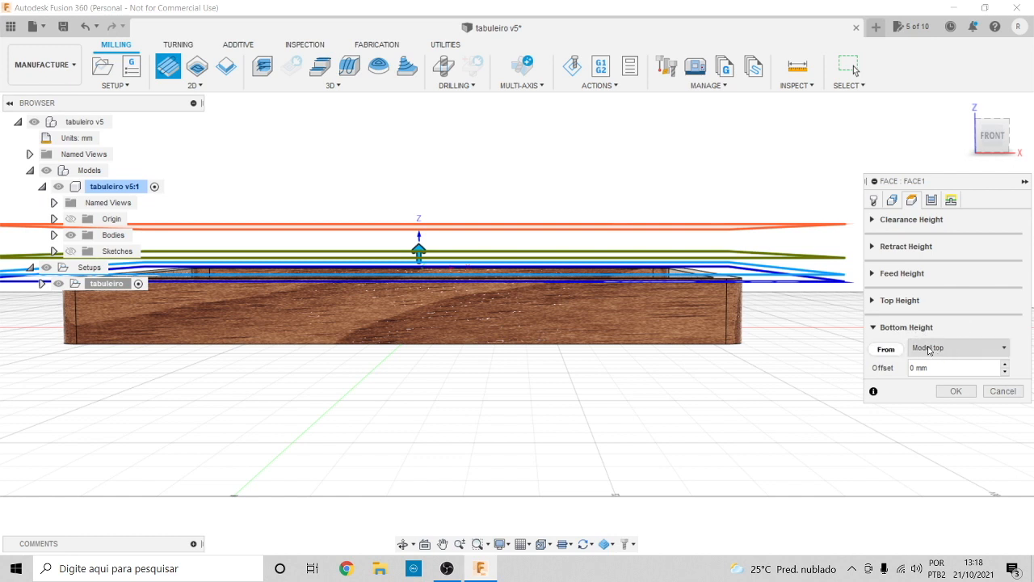
pyautogui.moveTo(928, 349)
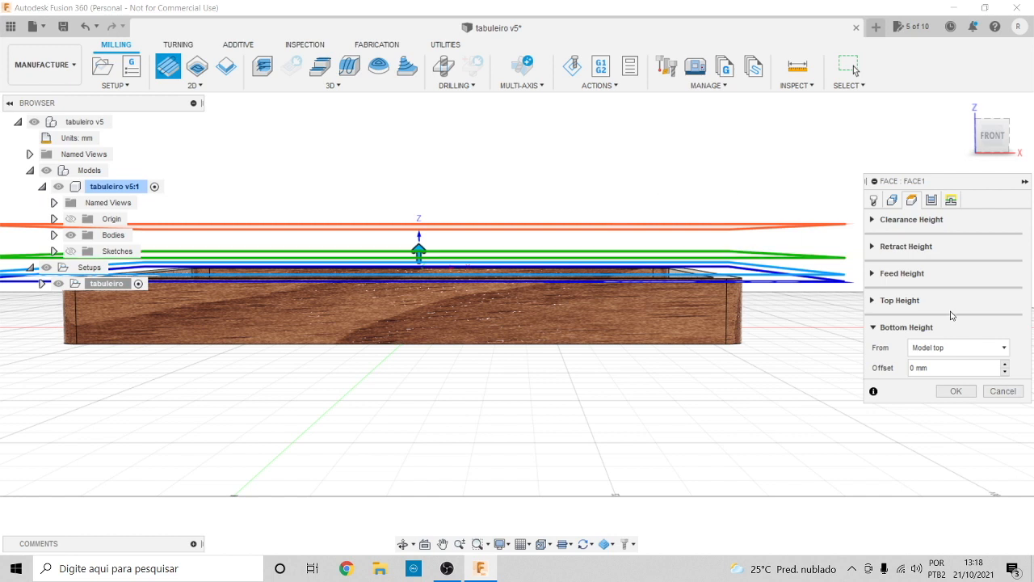
pyautogui.click(873, 301)
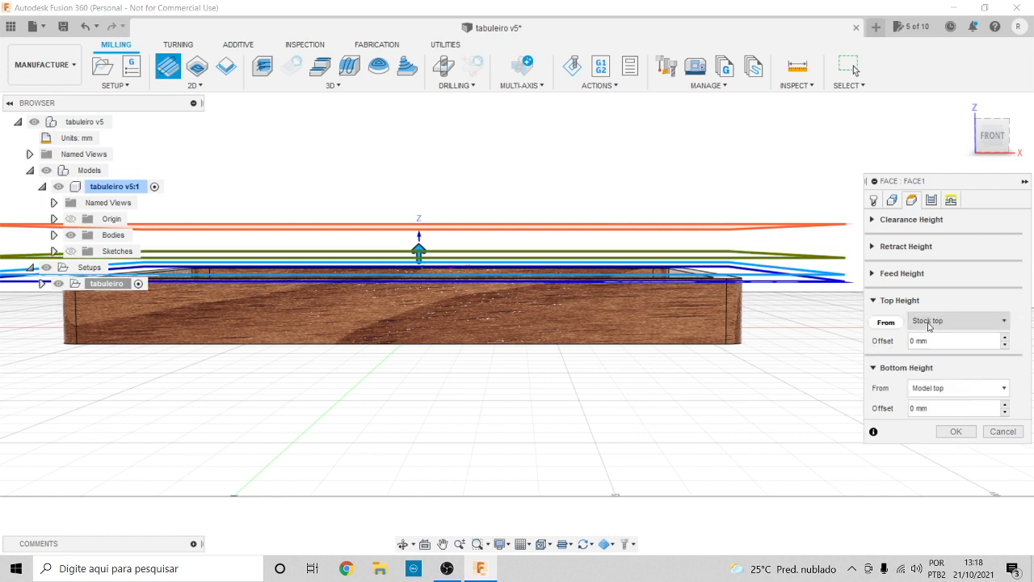
pyautogui.click(876, 301)
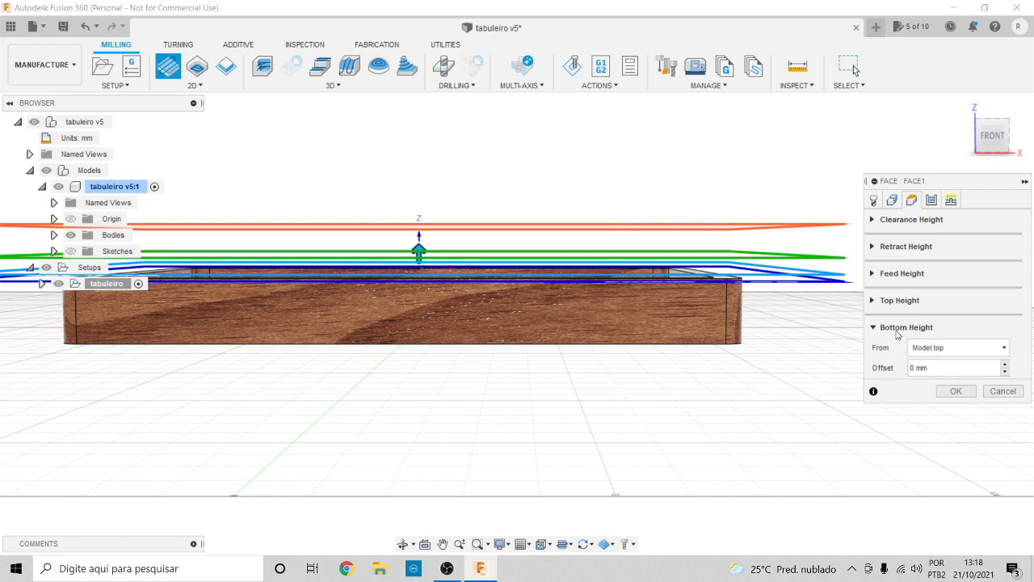
# Inspect closely where the top and bottom height planes of the Face operation lie relative to the tray's upper edge
pyautogui.moveTo(993, 137); pyautogui.dragTo(974, 156)
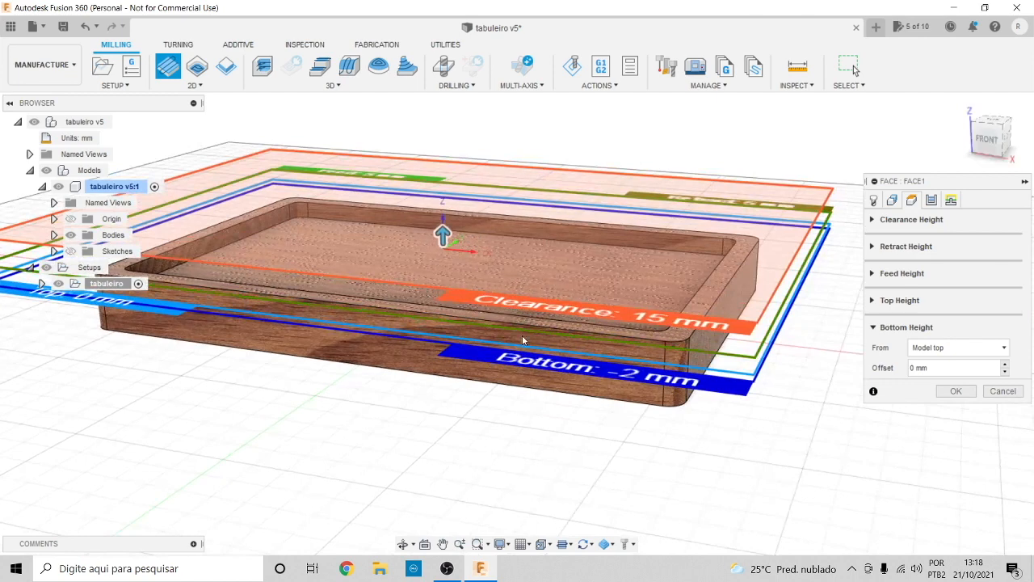
pyautogui.scroll(2, 147, 323)
pyautogui.scroll(-3, 164, 321)
pyautogui.scroll(5, 95, 296)
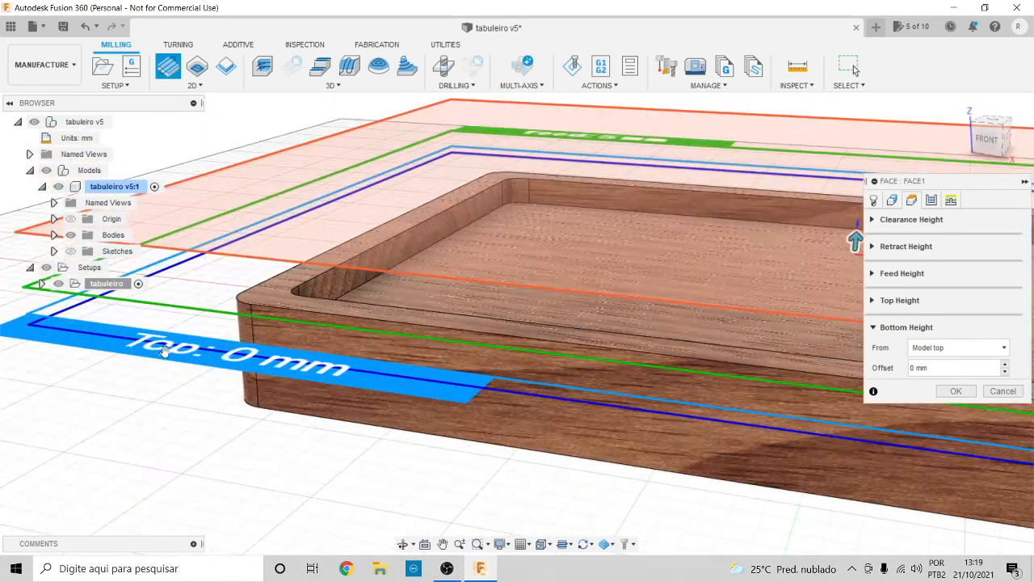
pyautogui.scroll(3, 199, 333)
pyautogui.scroll(-2, 200, 333)
pyautogui.scroll(-5, 199, 333)
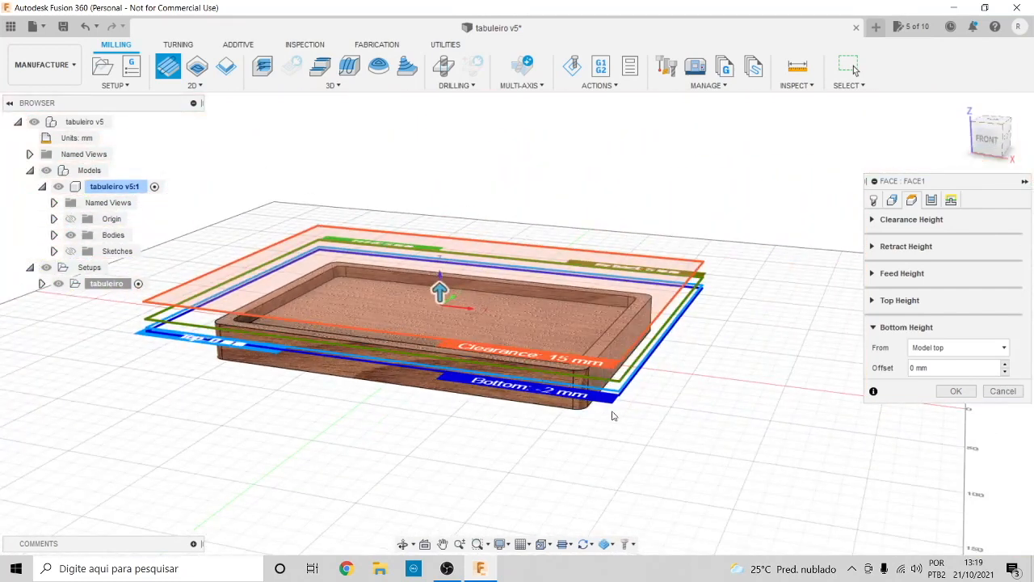
pyautogui.scroll(2, 602, 411)
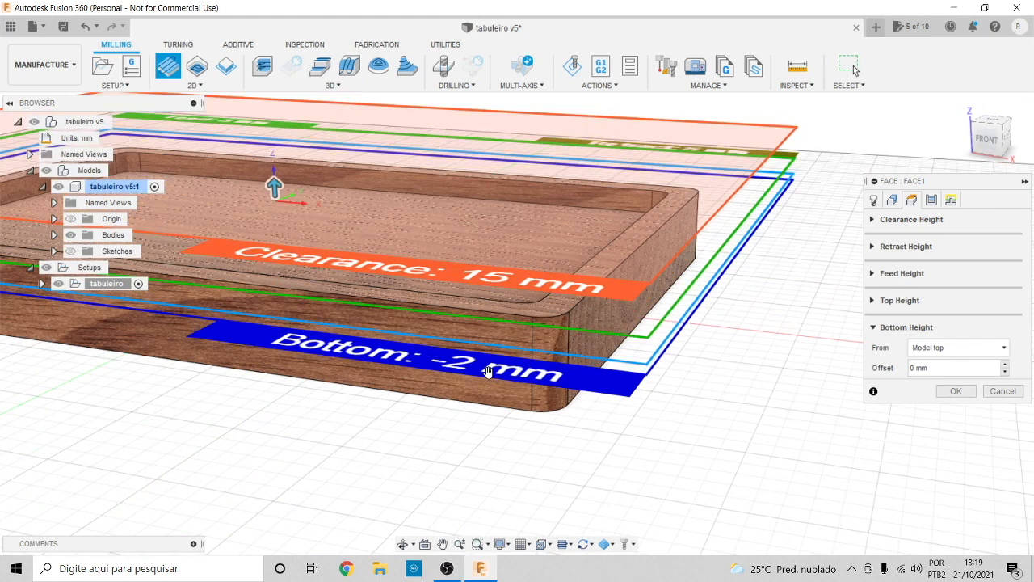
pyautogui.scroll(-2, 514, 375)
pyautogui.scroll(-2, 514, 374)
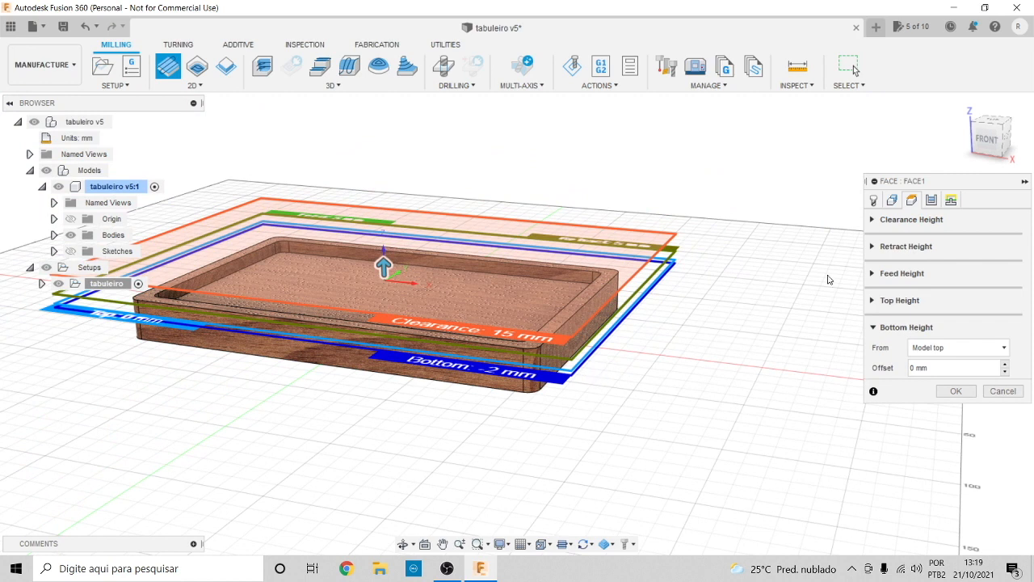
# Enable Multiple Depths for the Face operation's passes and accept the operation to generate its toolpath
pyautogui.click(932, 200)
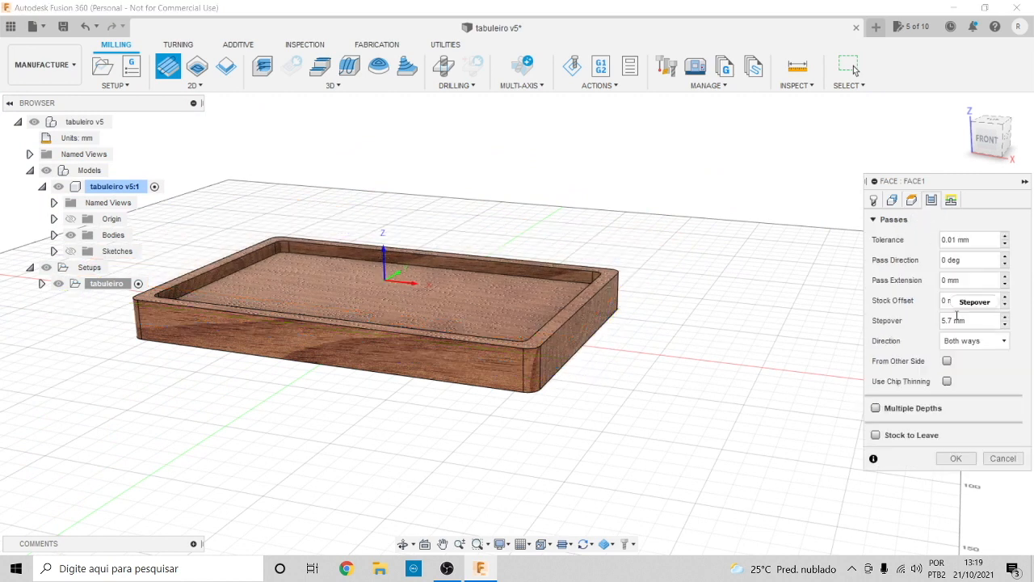
pyautogui.click(876, 408)
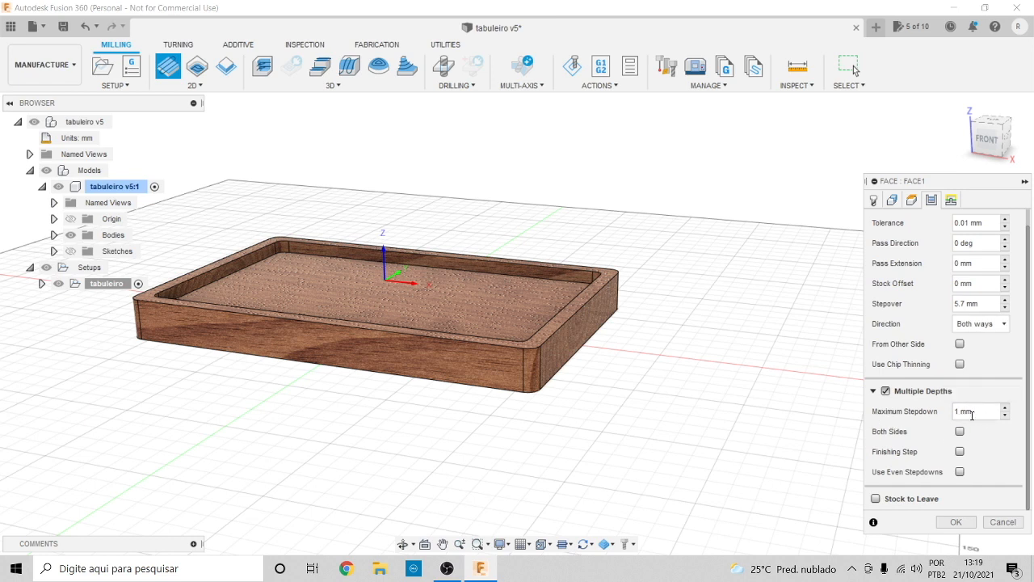
pyautogui.moveTo(967, 413)
pyautogui.scroll(1, 939, 355)
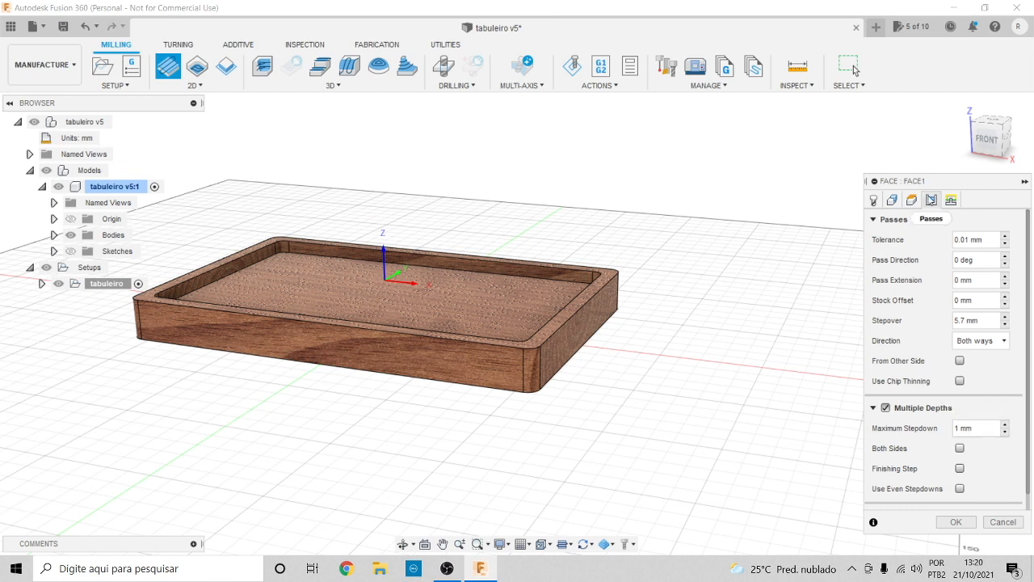
pyautogui.click(952, 200)
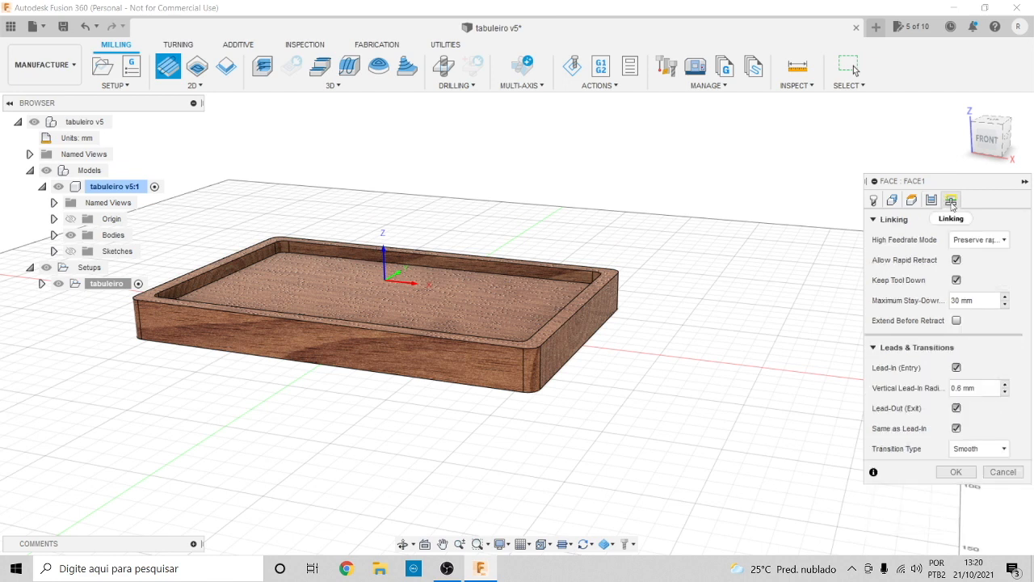
pyautogui.click(934, 202)
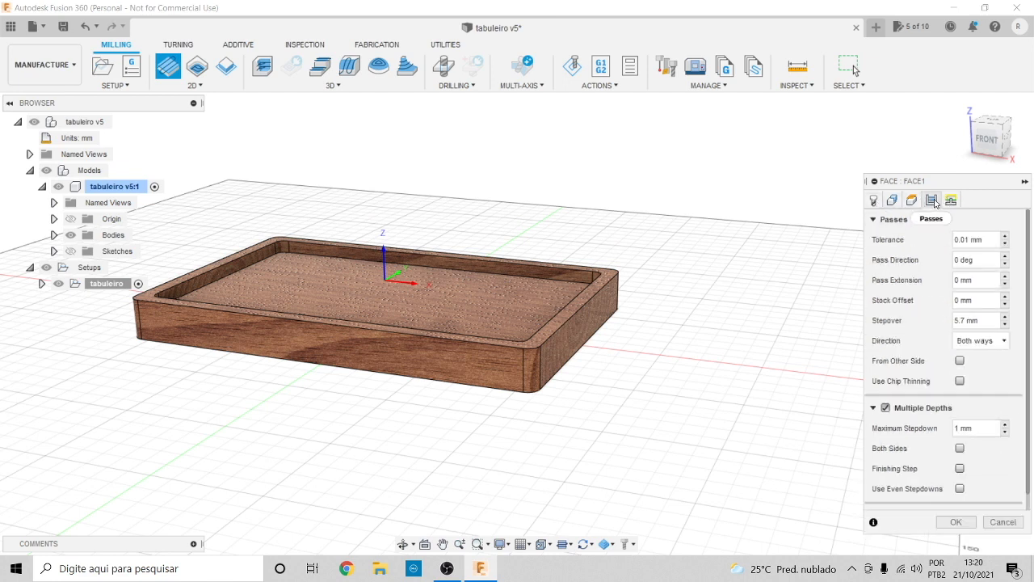
pyautogui.click(950, 522)
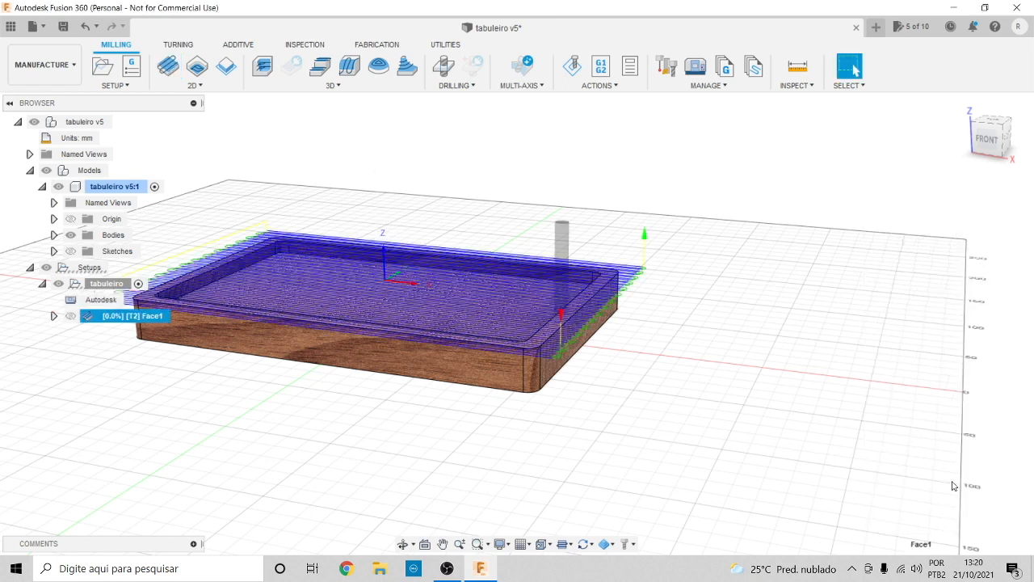
# Examine the spacing of the Face toolpath passes closely at the corner of the stock
pyautogui.moveTo(990, 133)
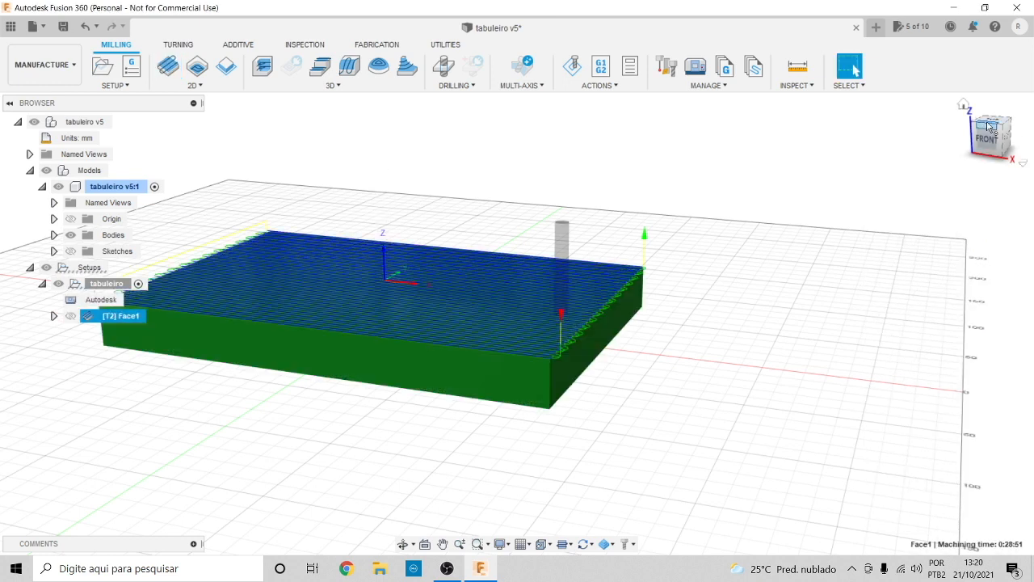
pyautogui.click(964, 107)
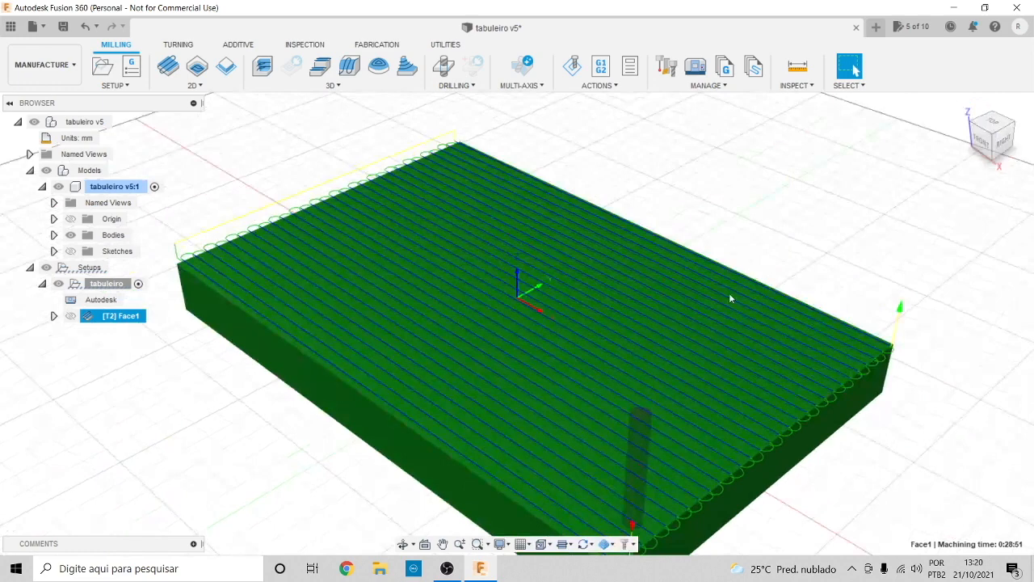
pyautogui.scroll(5, 174, 279)
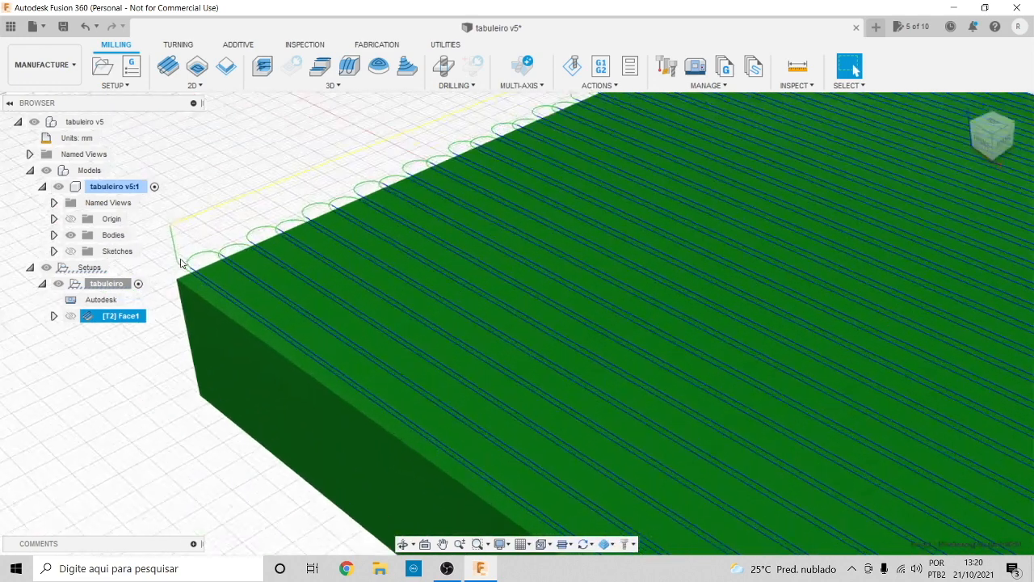
pyautogui.scroll(-5, 210, 316)
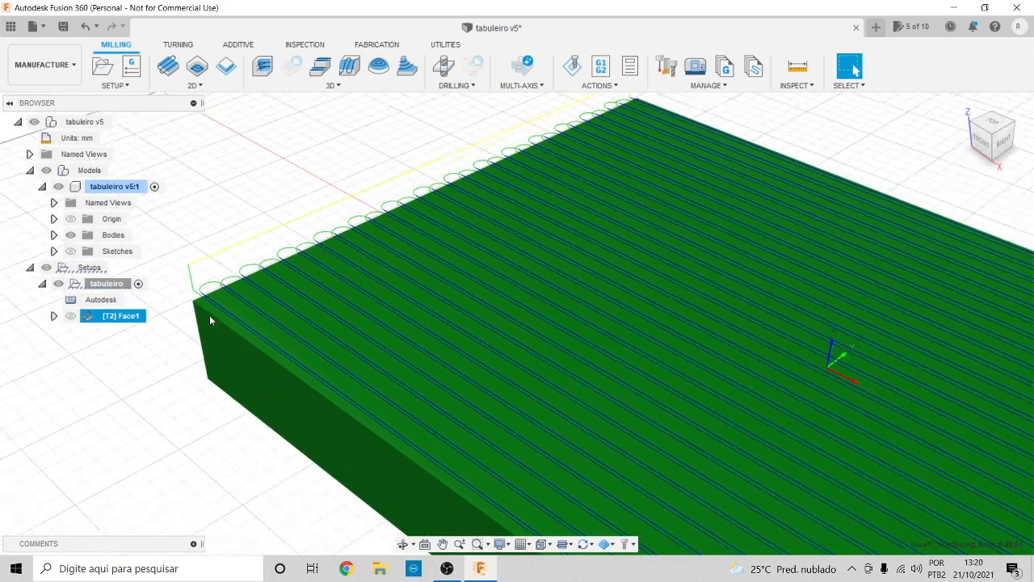
# Edit the Face operation's passes to a 5 mm stepover and accept it to regenerate the toolpath
pyautogui.rightClick(122, 321)
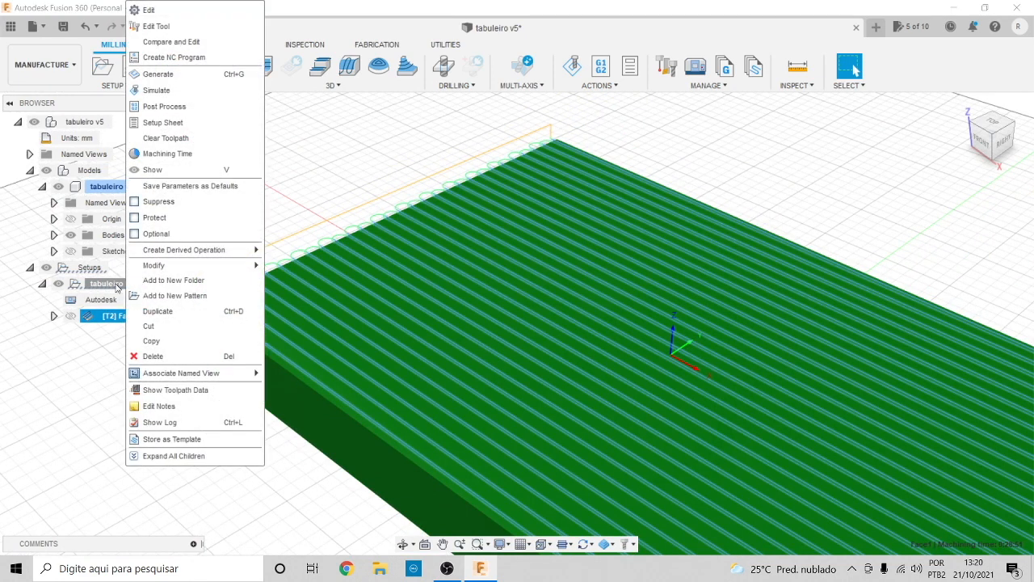
pyautogui.click(150, 11)
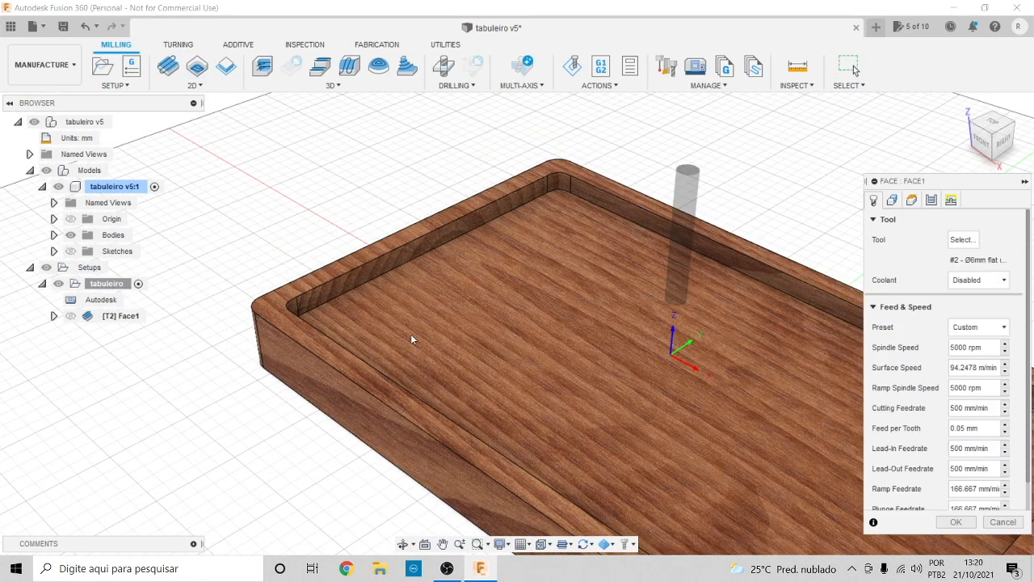
pyautogui.click(932, 200)
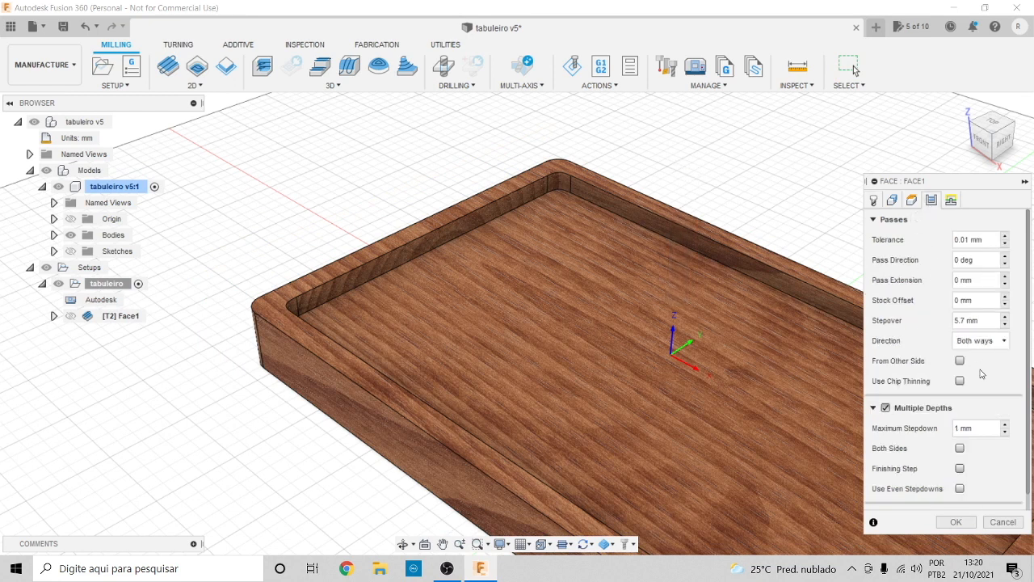
pyautogui.scroll(-5, 523, 340)
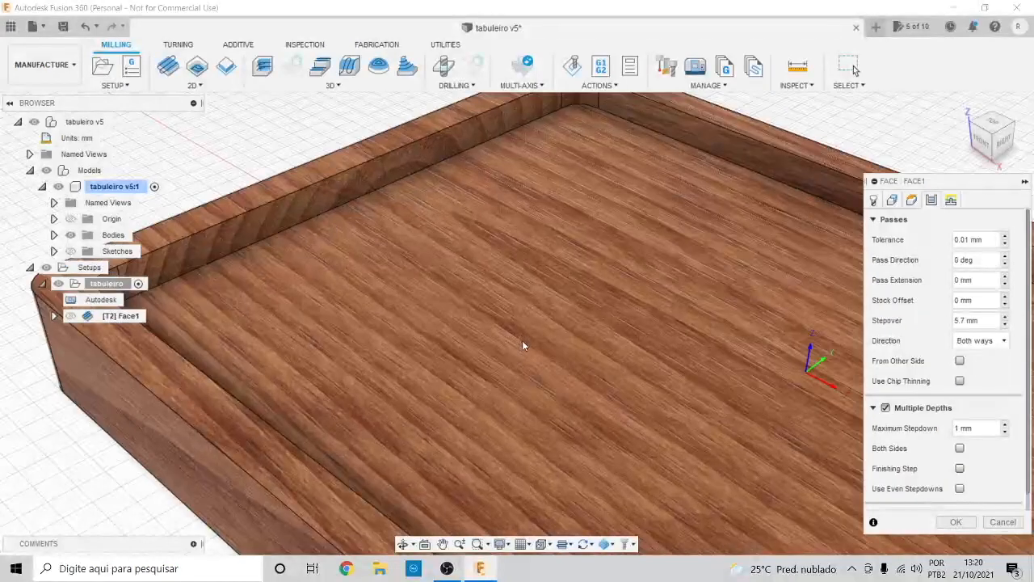
pyautogui.scroll(3, 790, 545)
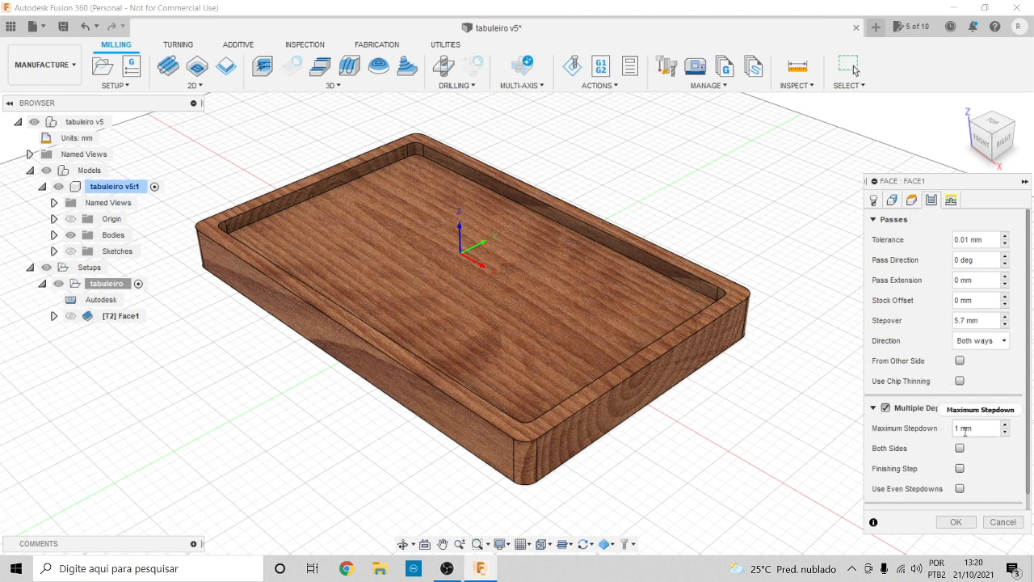
pyautogui.click(978, 321)
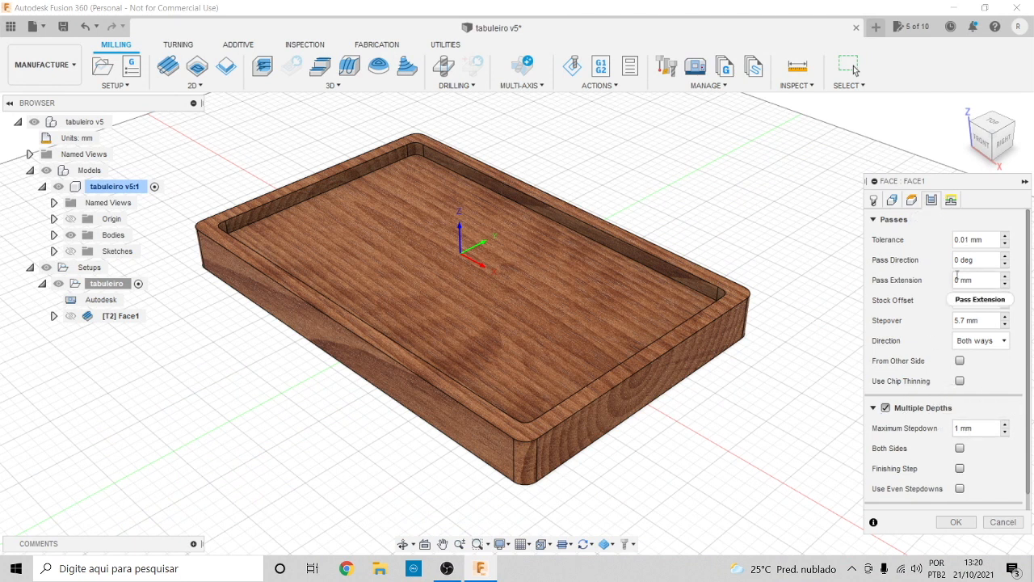
pyautogui.moveTo(985, 320); pyautogui.dragTo(923, 315)
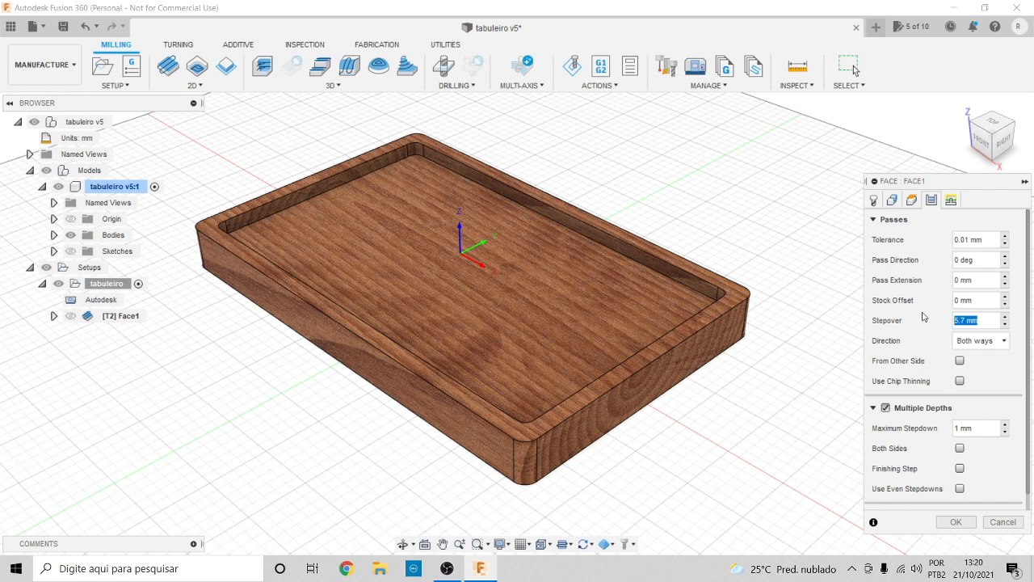
pyautogui.click(988, 323)
pyautogui.moveTo(989, 323); pyautogui.dragTo(940, 323)
pyautogui.click(988, 319)
pyautogui.moveTo(987, 321); pyautogui.dragTo(933, 312)
pyautogui.write('5')
pyautogui.click(955, 522)
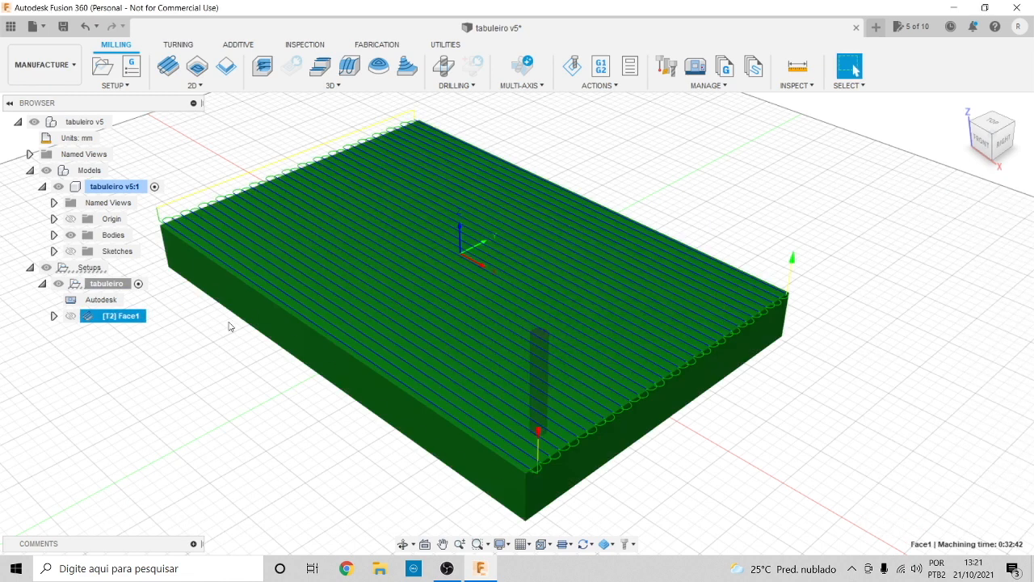
# Inspect the Face toolpath's passes up close, play its machining simulation at a slightly higher speed, and close the simulation
pyautogui.scroll(5, 162, 231)
pyautogui.scroll(2, 160, 223)
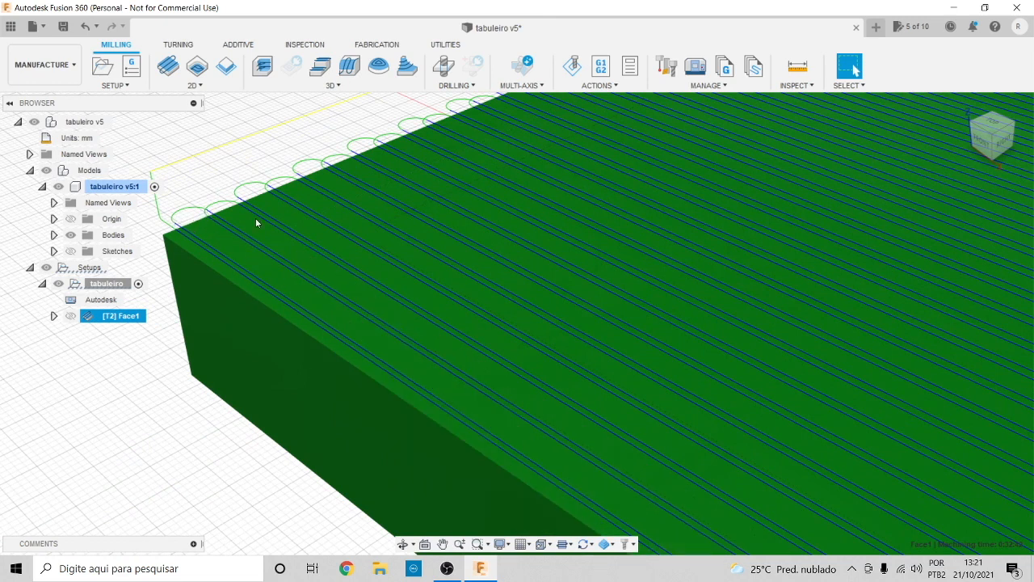
pyautogui.scroll(-8, 246, 232)
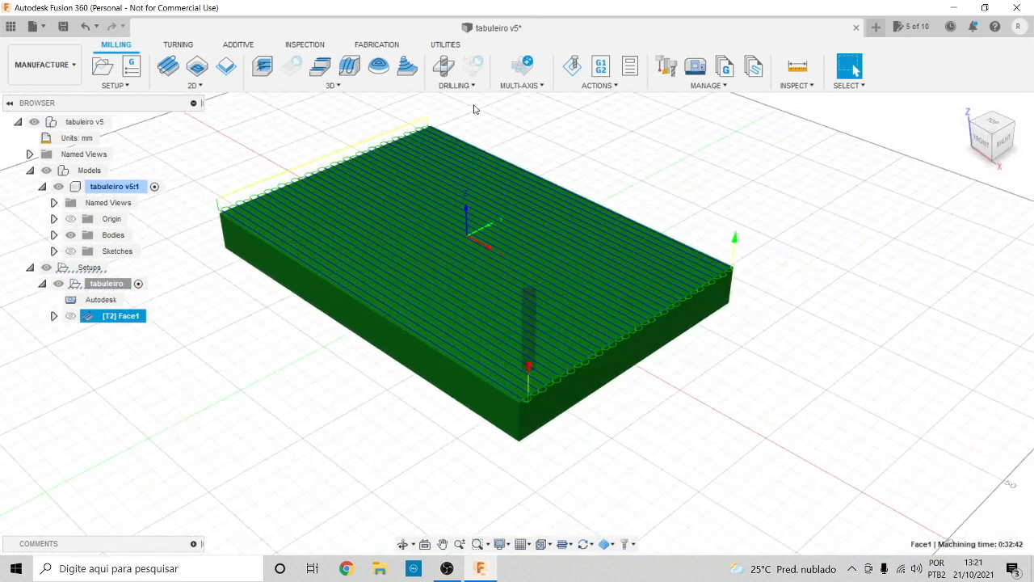
pyautogui.click(571, 66)
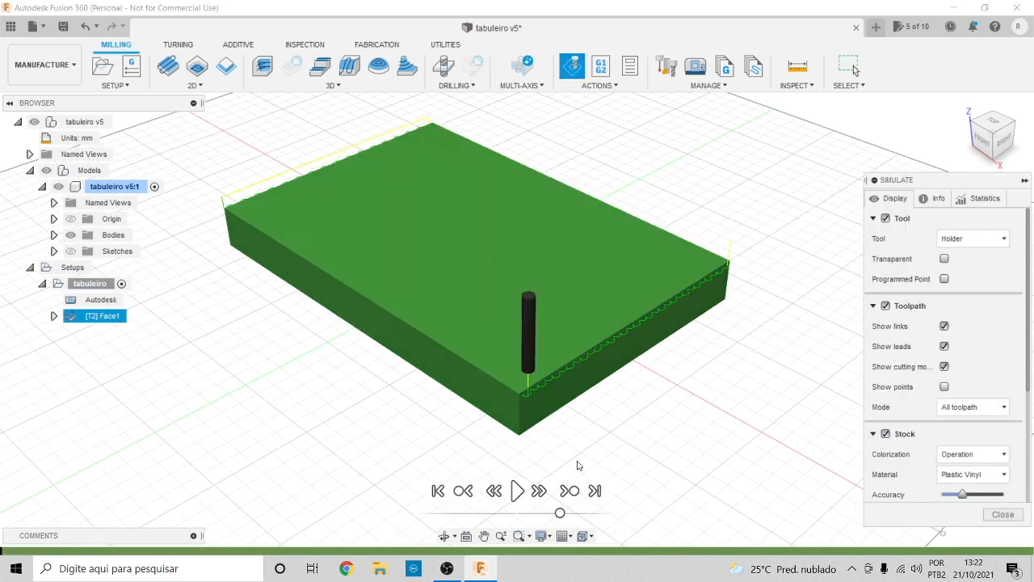
pyautogui.click(517, 490)
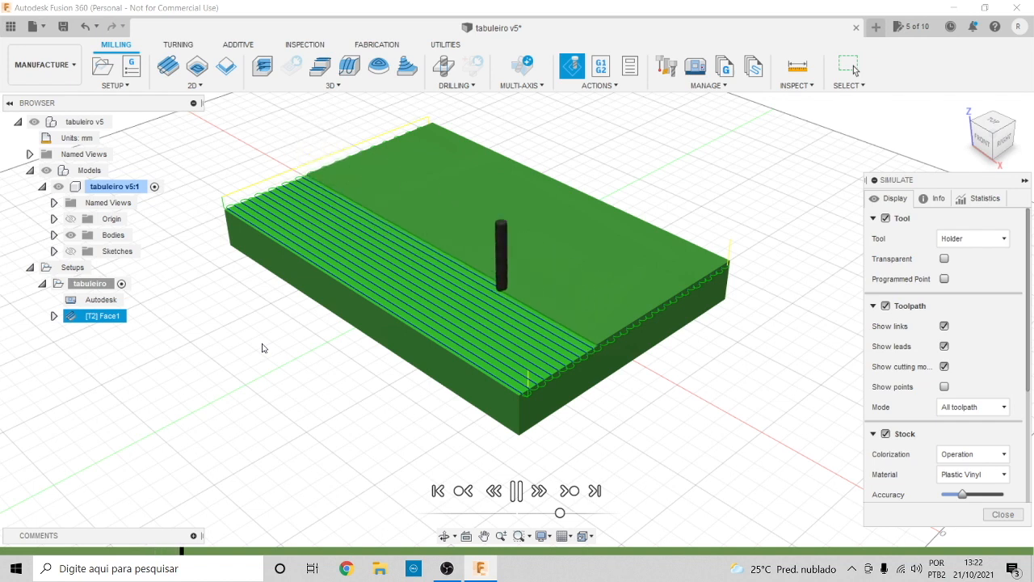
pyautogui.moveTo(560, 513); pyautogui.dragTo(572, 515)
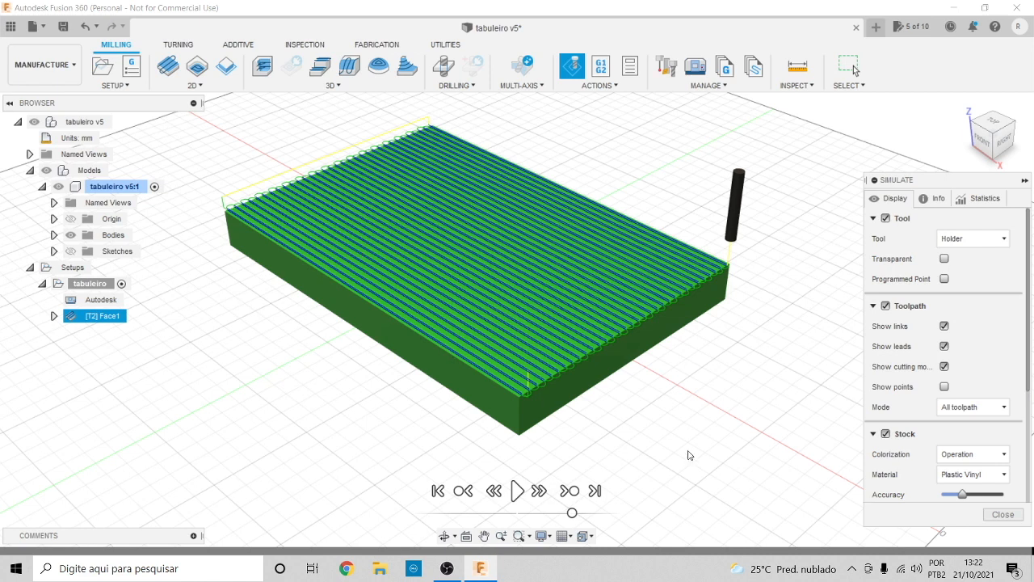
pyautogui.click(1003, 514)
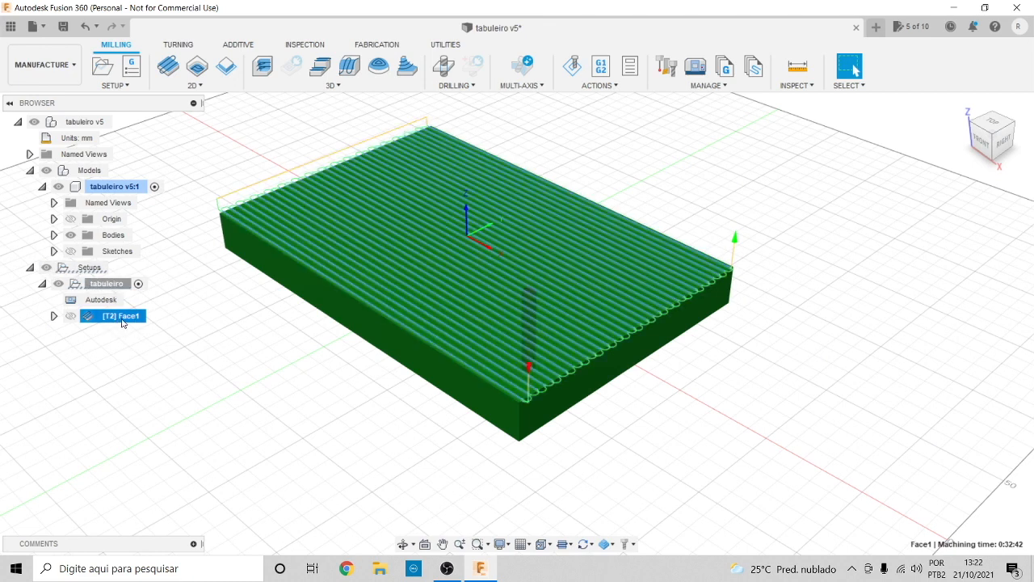
pyautogui.click(200, 312)
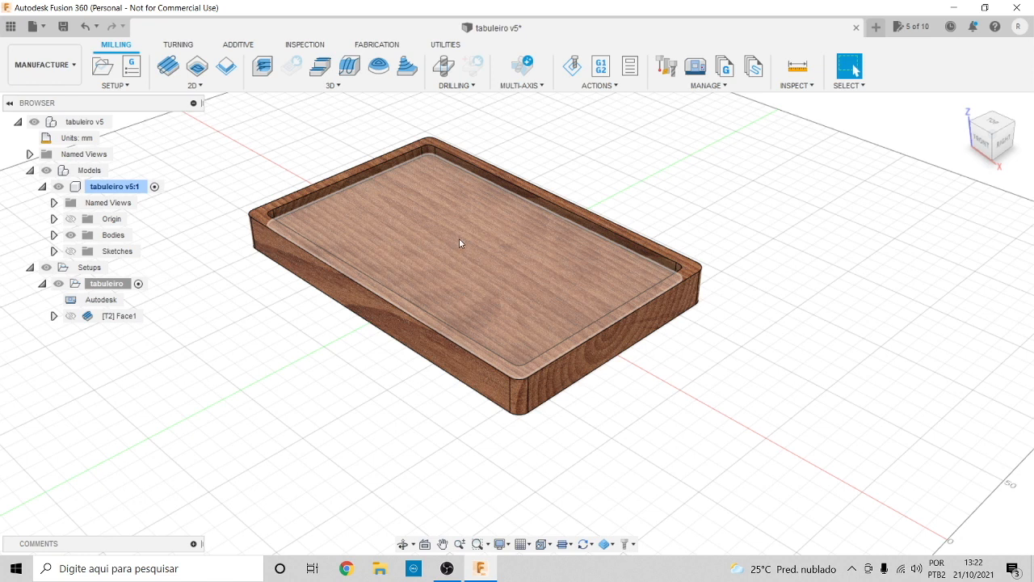
# Create a 2D Pocket operation and select the tray's inner floor outline as the pocket to machine
pyautogui.click(195, 85)
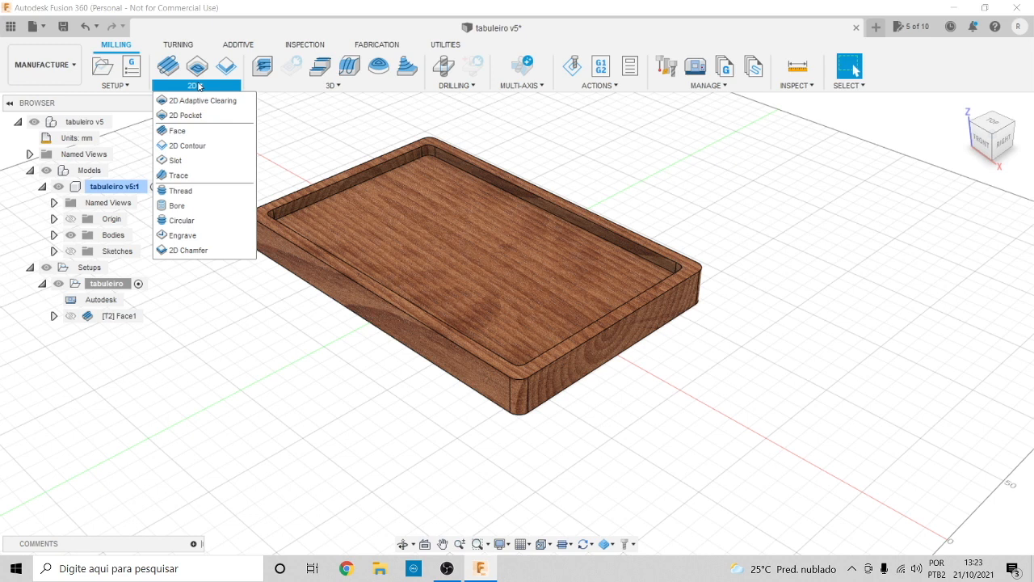
pyautogui.click(187, 116)
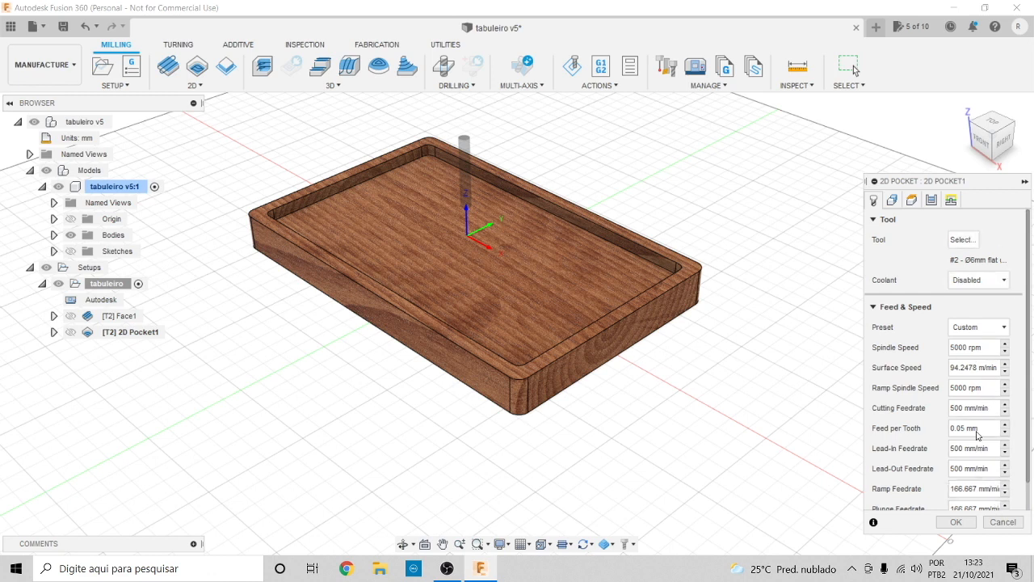
pyautogui.click(892, 200)
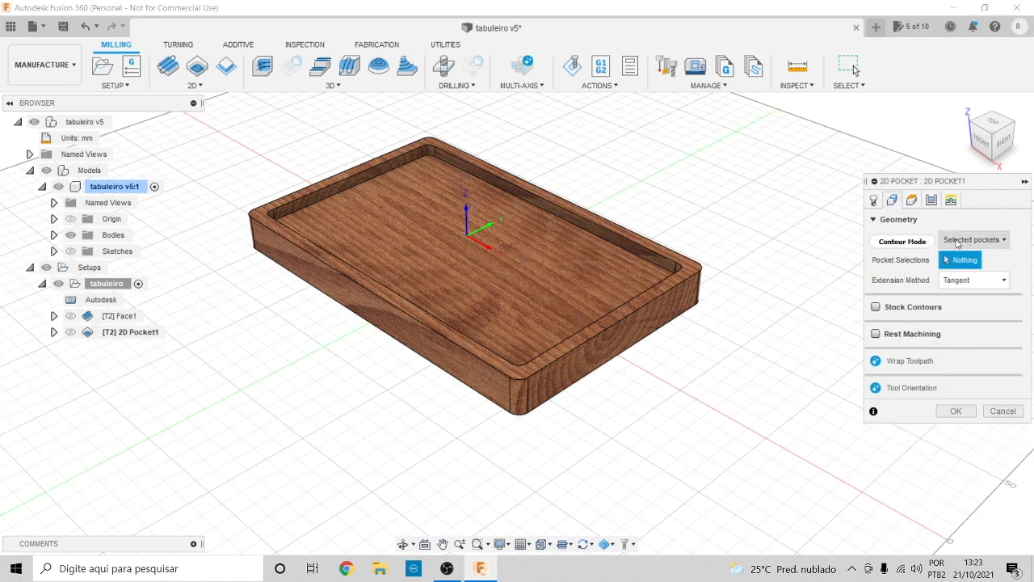
pyautogui.click(532, 208)
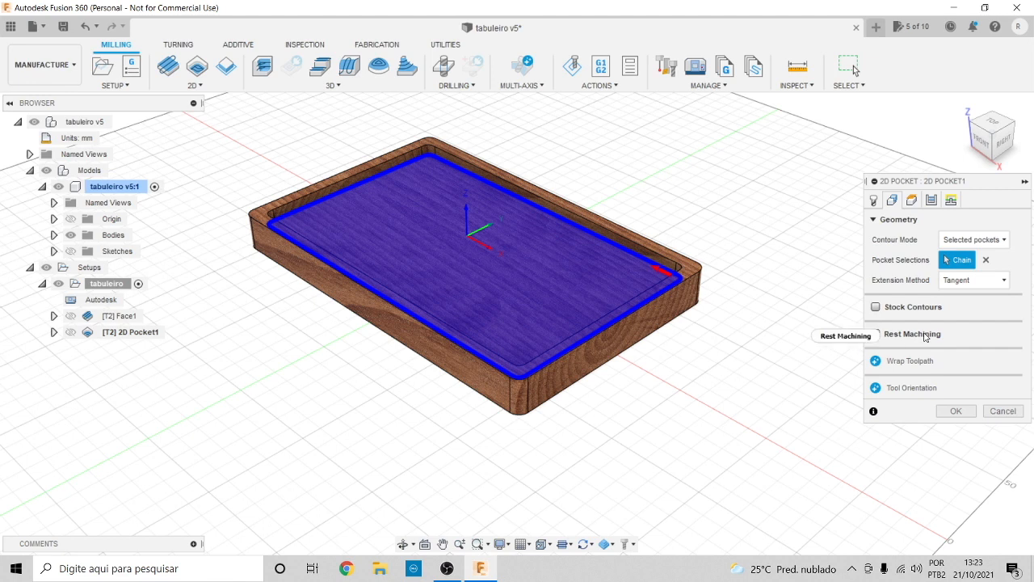
# Reference both the retract height and the feed height of the 2D Pocket from Model top
pyautogui.click(914, 201)
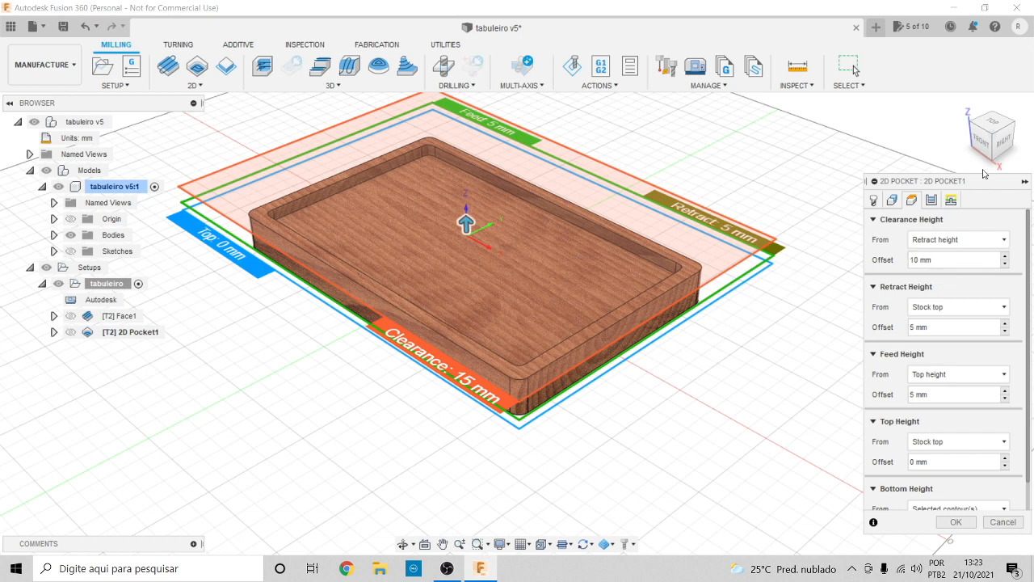
pyautogui.moveTo(988, 147)
pyautogui.mouseDown()
pyautogui.moveTo(1007, 115)
pyautogui.moveTo(1007, 139)
pyautogui.mouseUp()
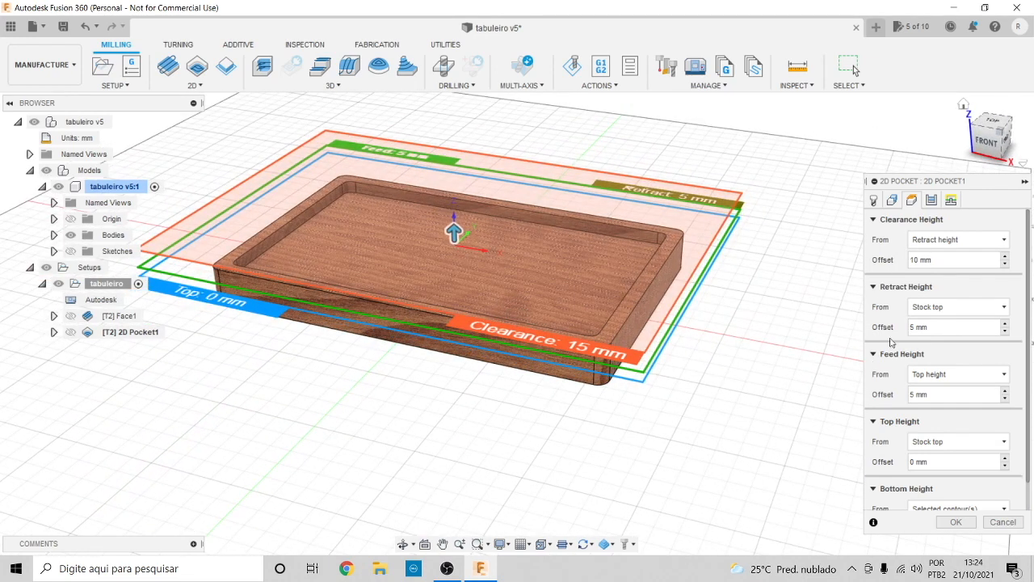
pyautogui.moveTo(929, 314)
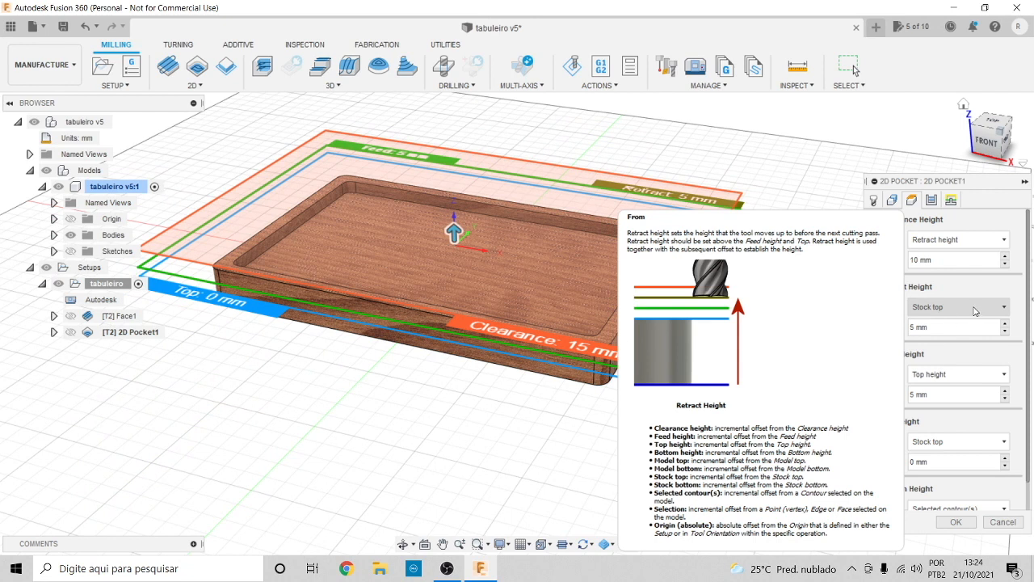
pyautogui.click(963, 307)
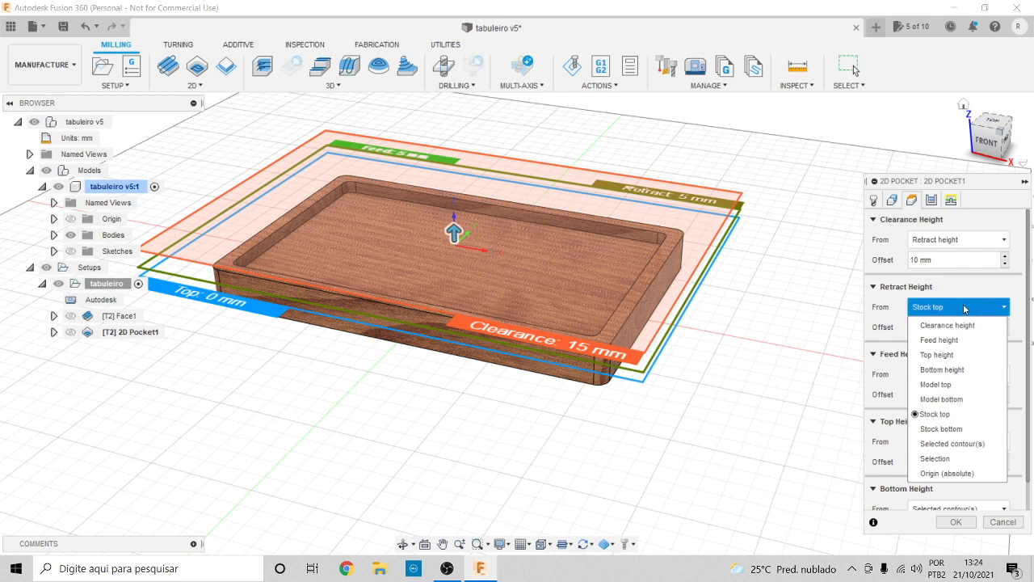
pyautogui.click(936, 385)
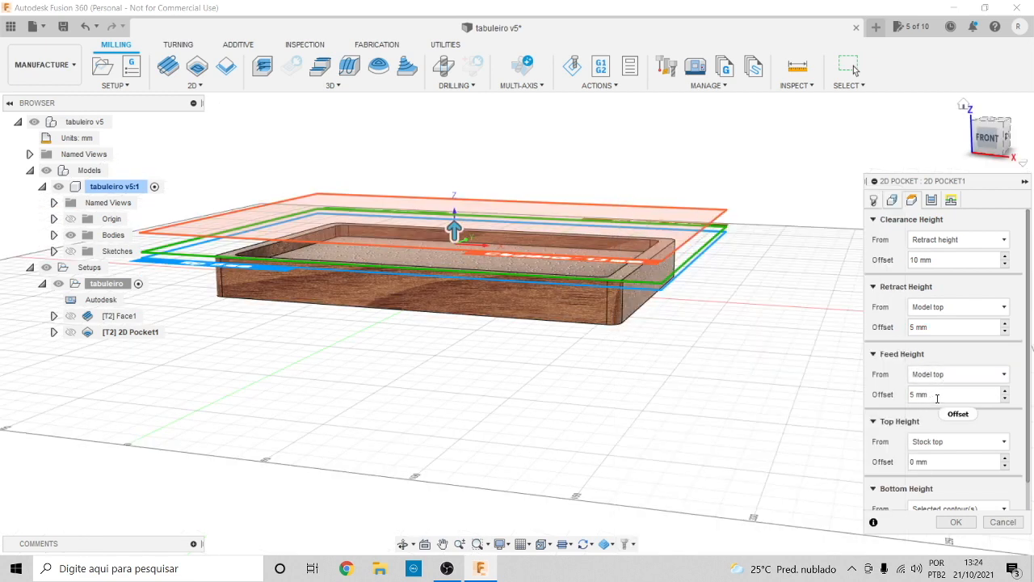
pyautogui.scroll(-1, 975, 436)
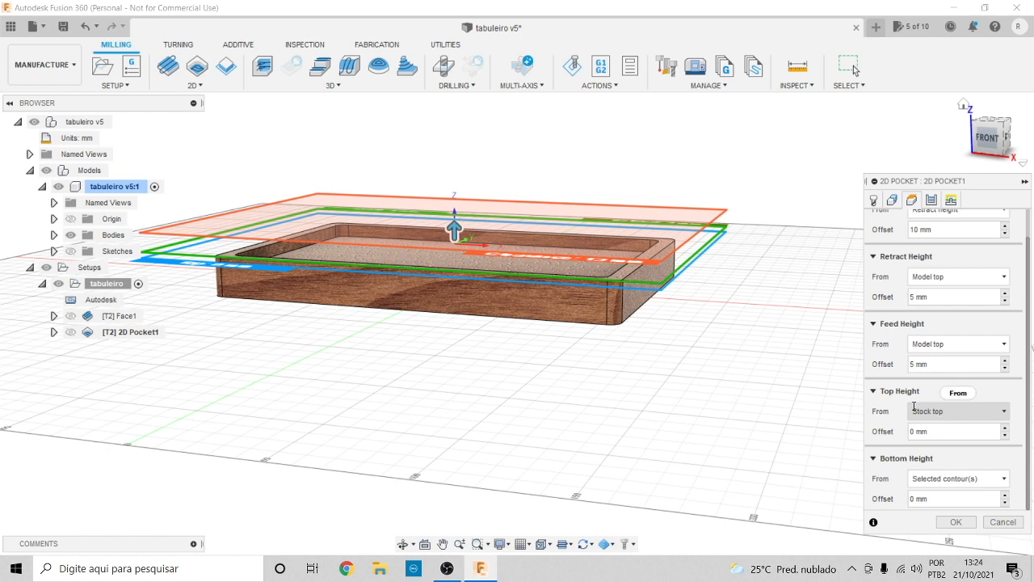
# Reference the pocket's top height from Model top and its bottom height from a selection of the tray's inner floor face
pyautogui.moveTo(987, 139); pyautogui.dragTo(957, 144)
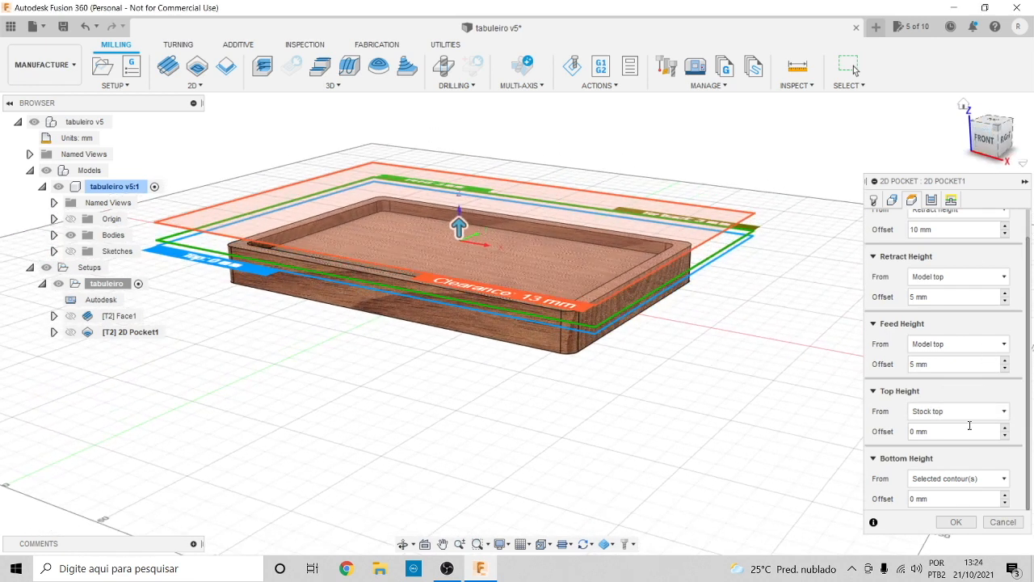
pyautogui.click(945, 412)
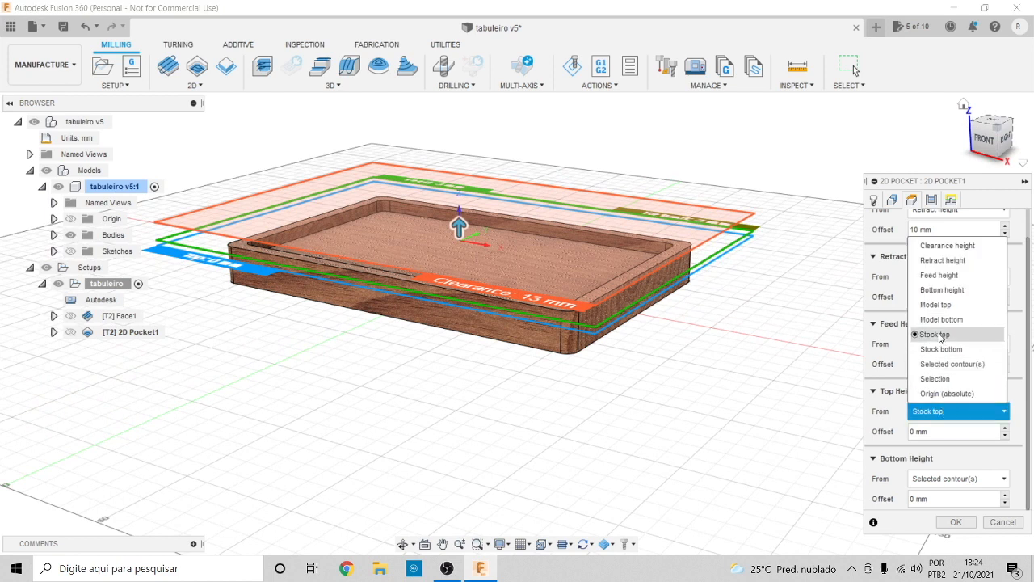
pyautogui.click(937, 305)
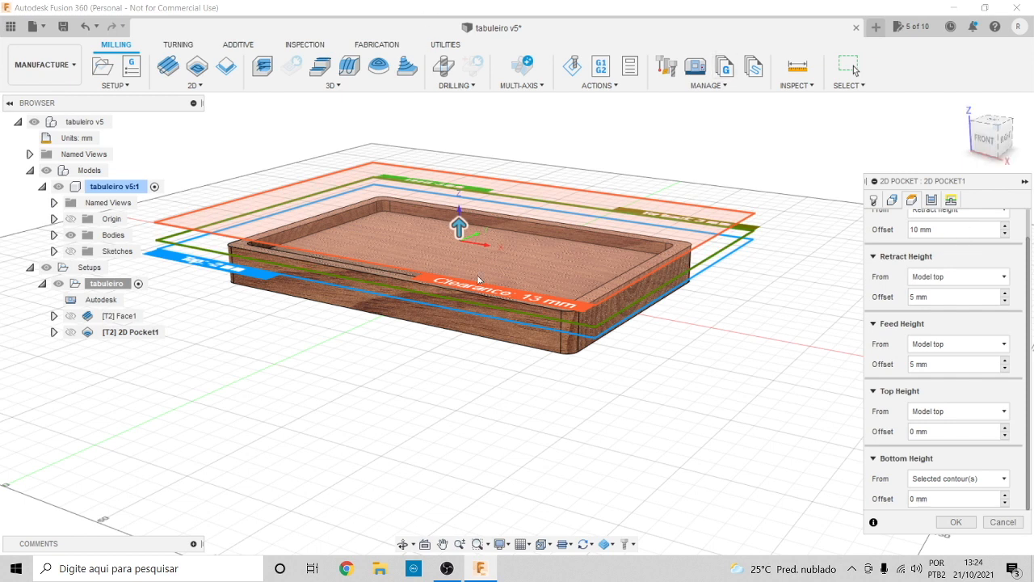
pyautogui.click(949, 480)
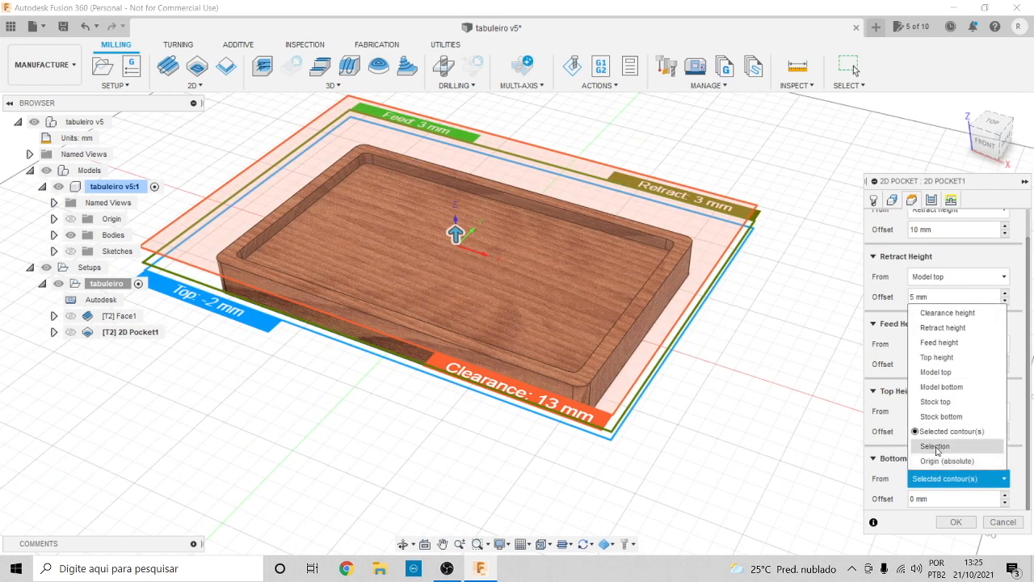
pyautogui.click(940, 448)
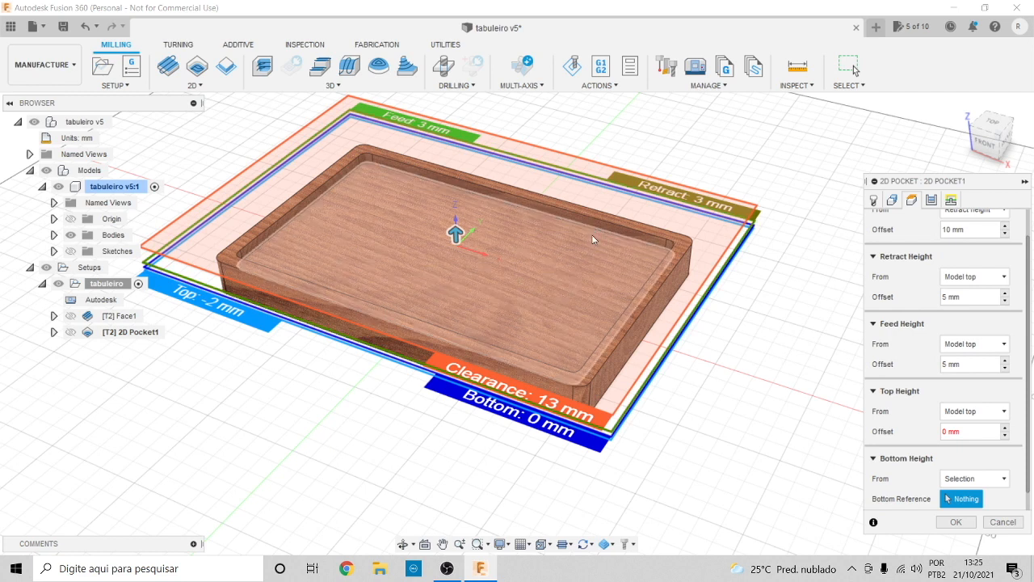
pyautogui.click(592, 238)
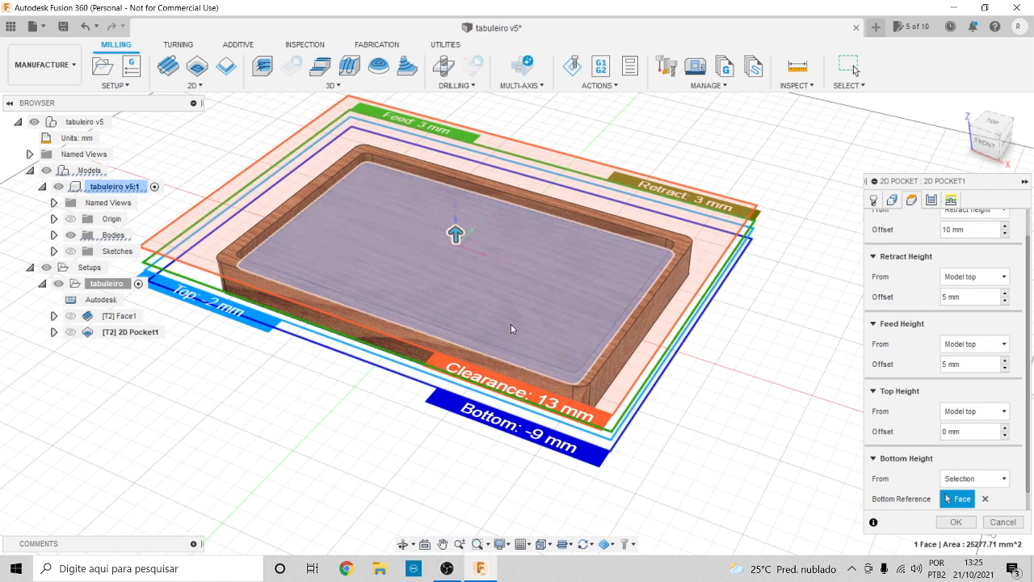
# Turn off Stock to Leave and enable Multiple Depths in the passes of the 2D Pocket operation
pyautogui.moveTo(990, 145)
pyautogui.mouseDown()
pyautogui.moveTo(994, 112)
pyautogui.moveTo(972, 133)
pyautogui.moveTo(947, 115)
pyautogui.mouseUp()
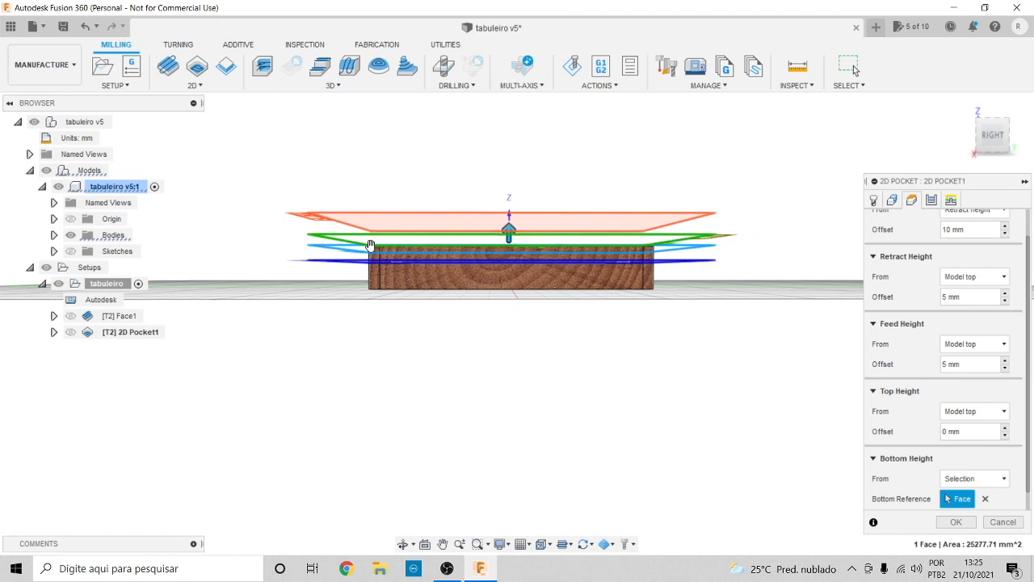
pyautogui.click(982, 140)
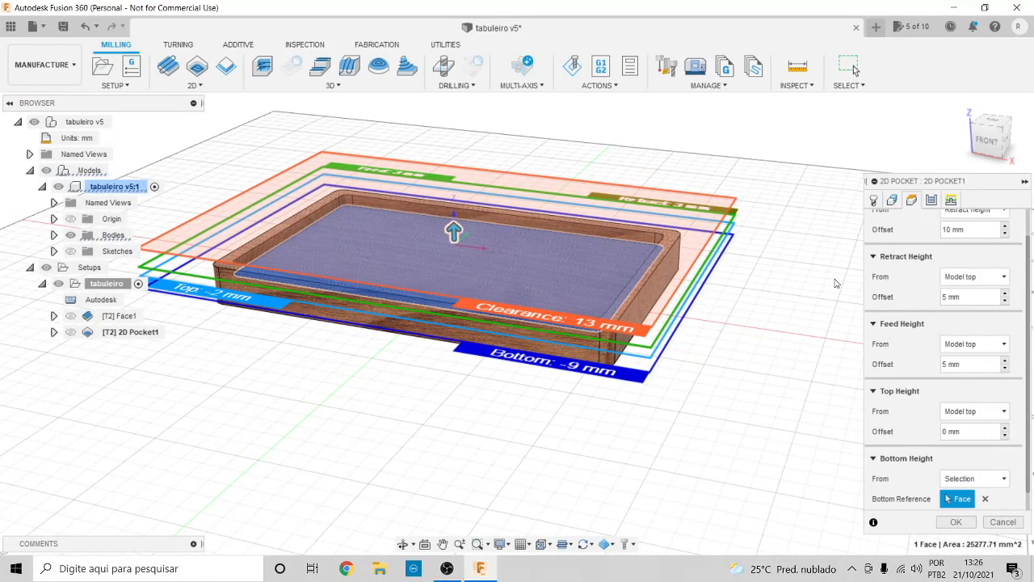
pyautogui.click(931, 200)
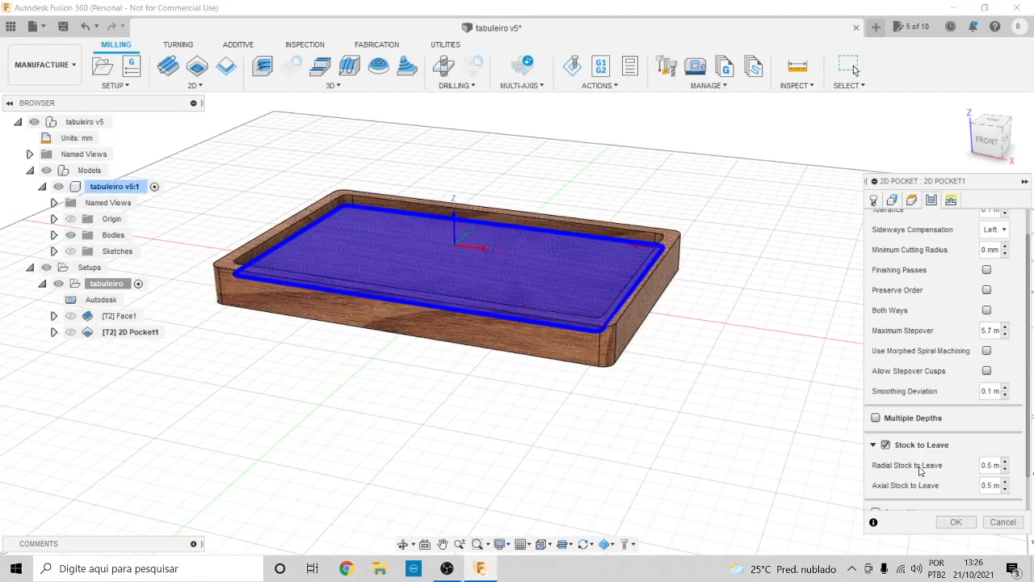
pyautogui.scroll(-1, 998, 465)
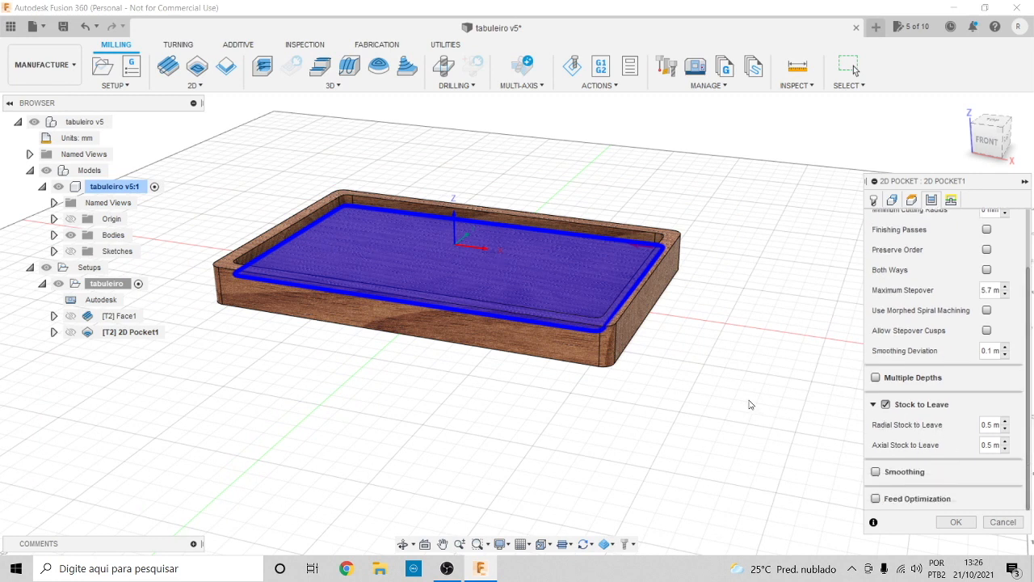
pyautogui.click(886, 404)
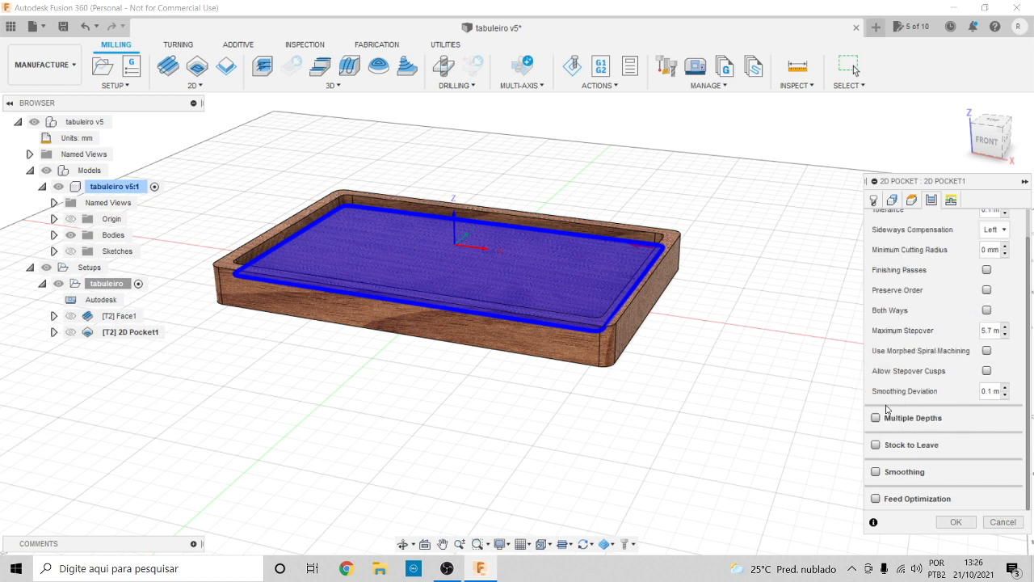
pyautogui.click(881, 421)
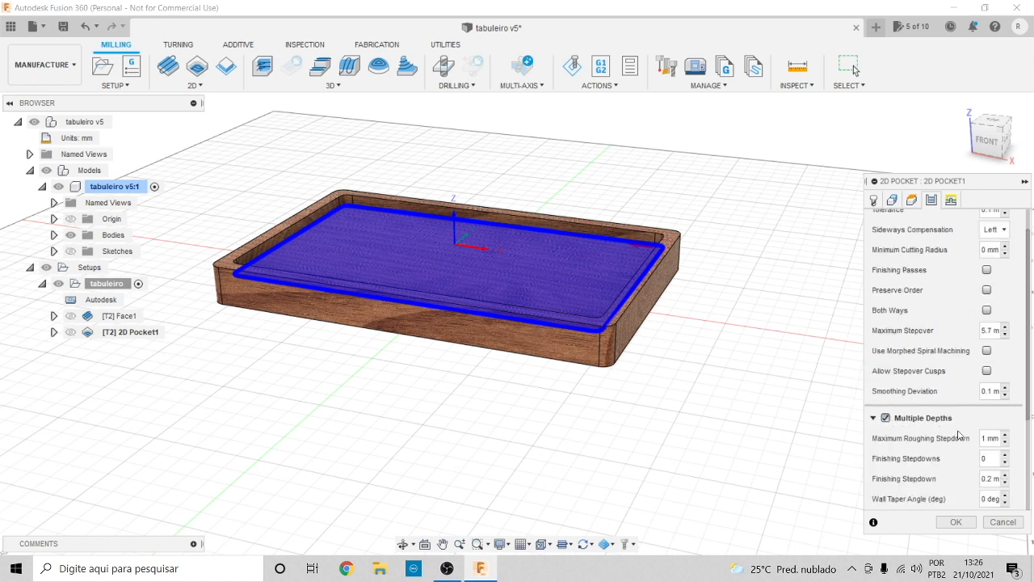
pyautogui.scroll(-3, 1020, 412)
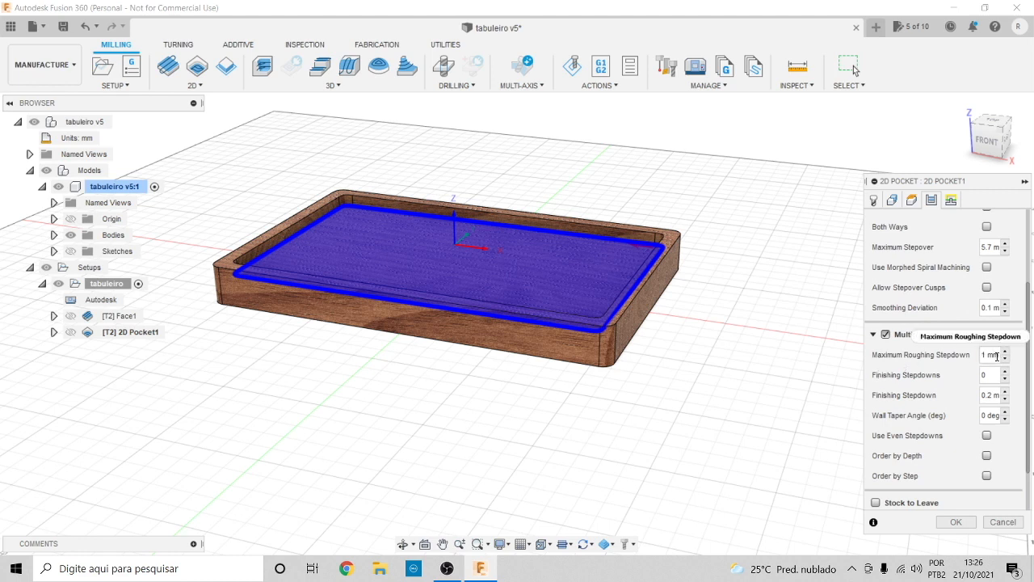
# Set the 2D Pocket's maximum stepover to 5 mm and generate the toolpath
pyautogui.scroll(3, 1031, 257)
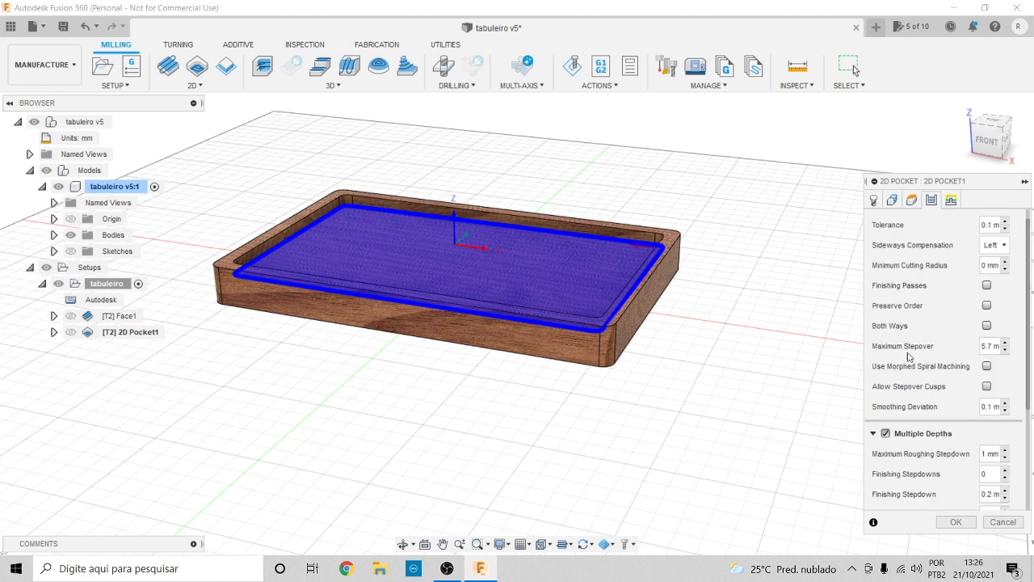
pyautogui.click(1005, 349)
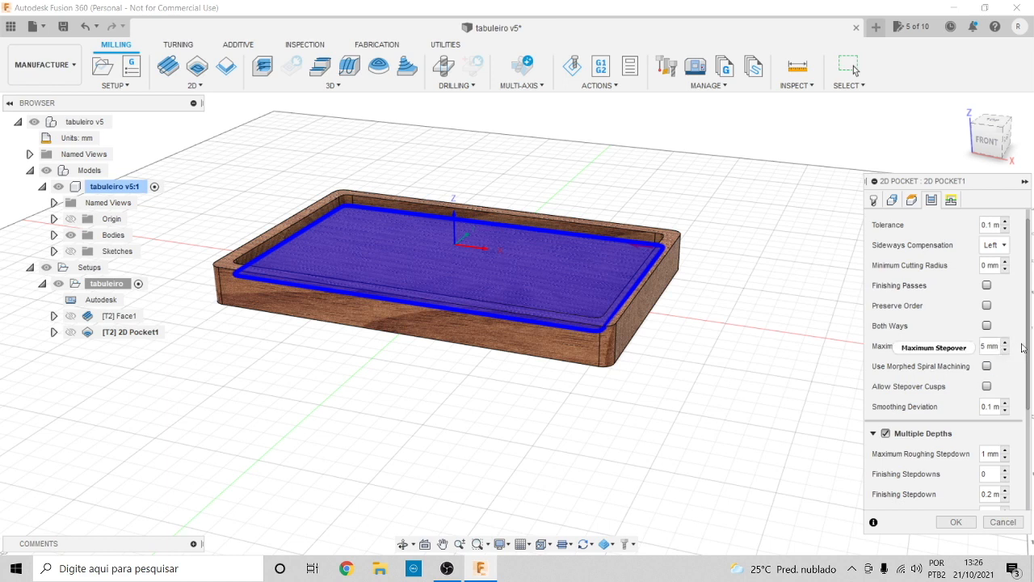
pyautogui.scroll(-4, 1008, 451)
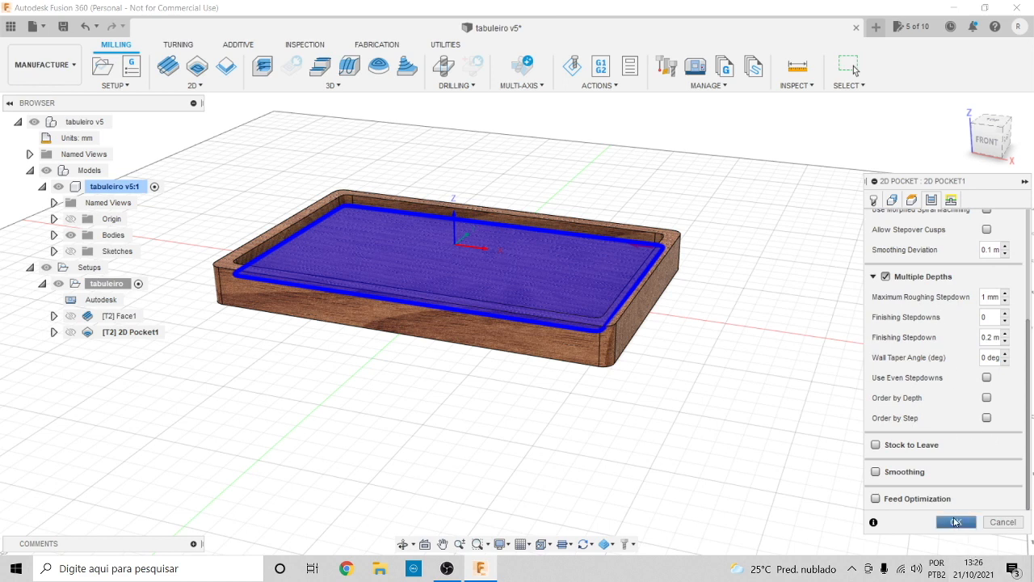
pyautogui.click(956, 522)
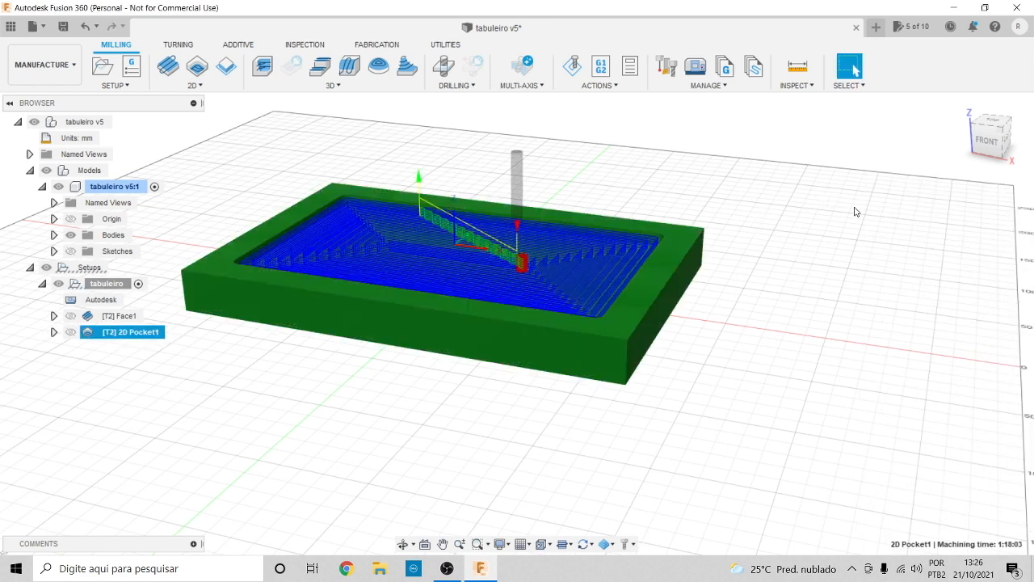
# Play the 2D Pocket's machining simulation, examine the recess cut from several angles, and close the simulation
pyautogui.click(990, 123)
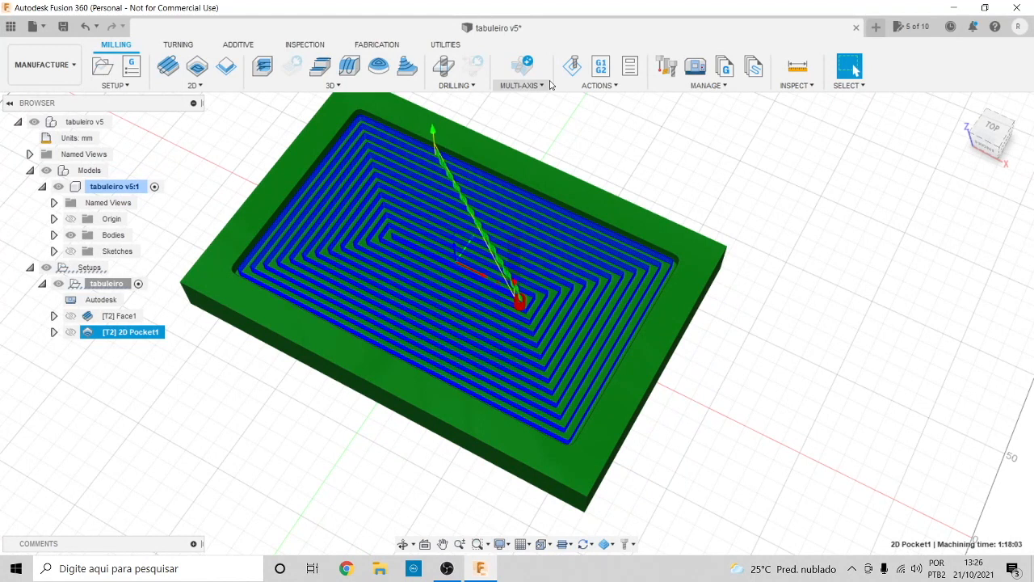
pyautogui.click(572, 66)
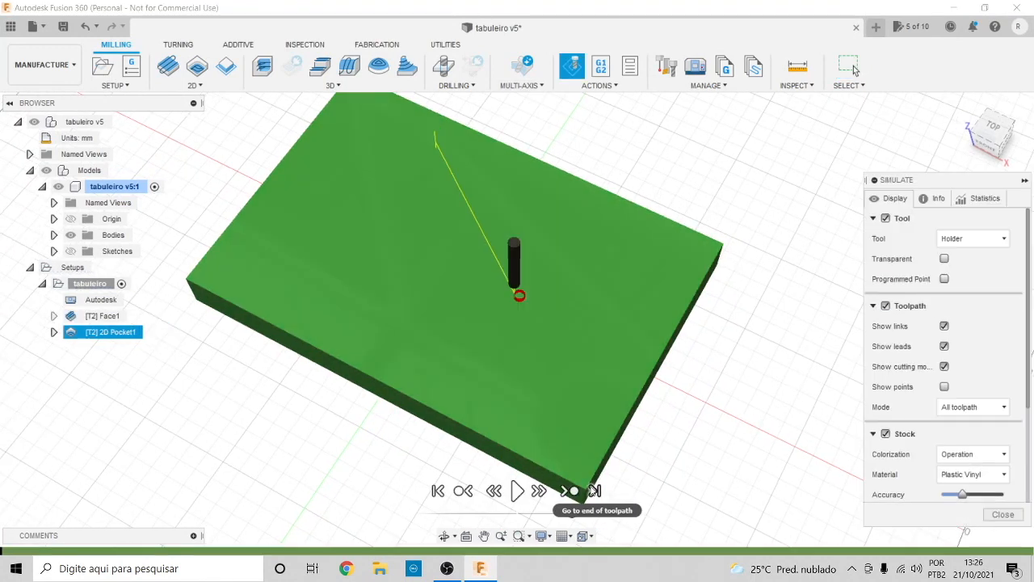
pyautogui.click(518, 492)
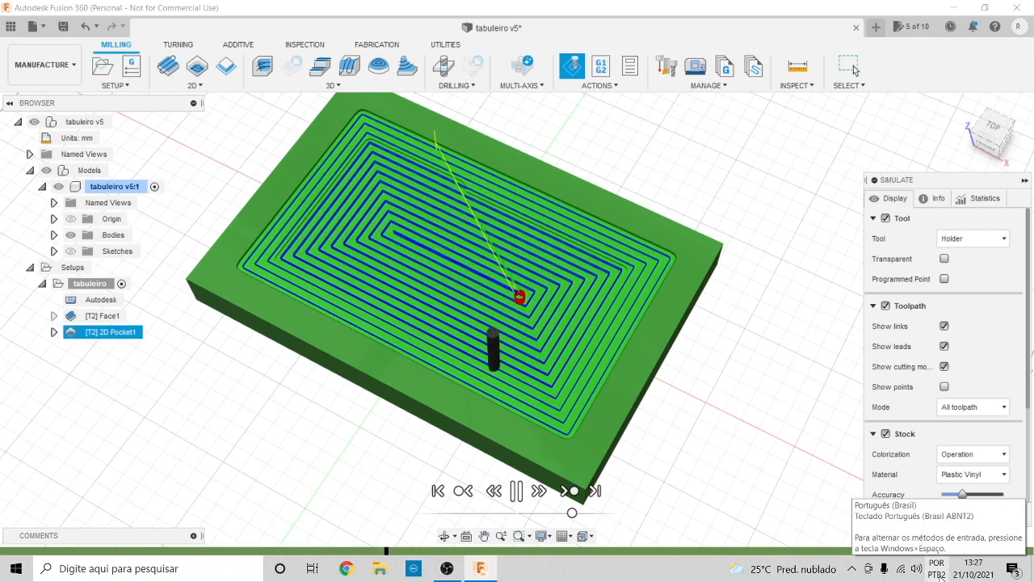
pyautogui.click(1002, 147)
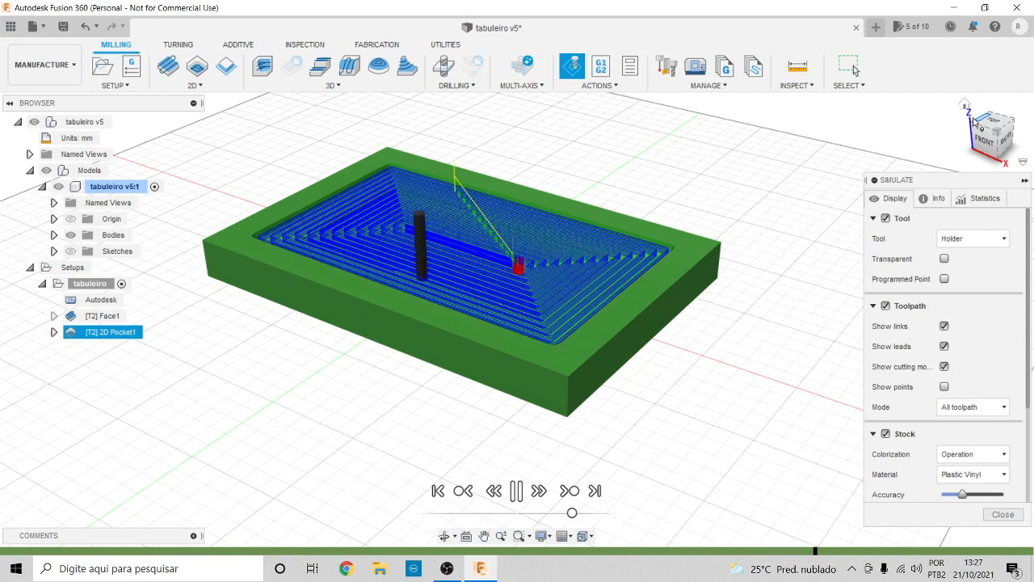
pyautogui.click(978, 122)
pyautogui.moveTo(517, 315)
pyautogui.keyDown('shift'); pyautogui.mouseDown(button='middle')
pyautogui.moveTo(516, 344)
pyautogui.moveTo(521, 235)
pyautogui.moveTo(521, 265)
pyautogui.mouseUp(button='middle'); pyautogui.keyUp('shift')
pyautogui.moveTo(944, 148); pyautogui.dragTo(937, 152)
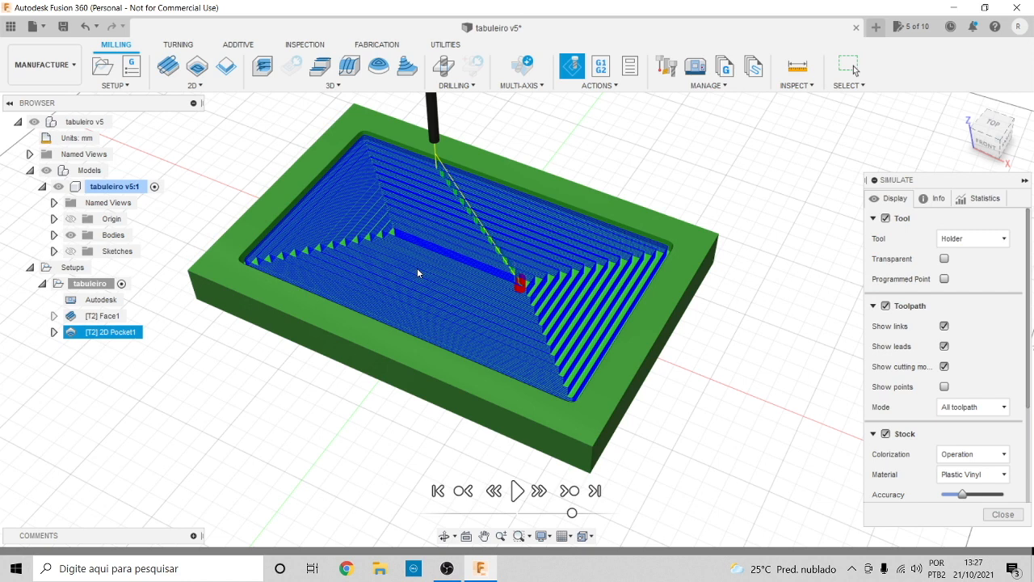
pyautogui.click(1021, 516)
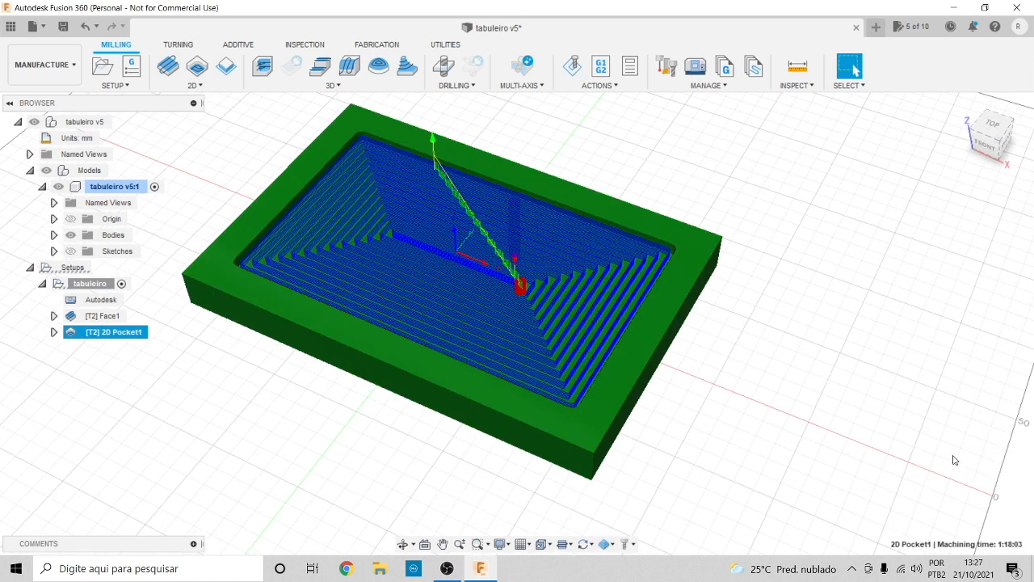
# Create a 2D Contour operation and select the tray's outer bottom edge as the contour to machine
pyautogui.click(182, 423)
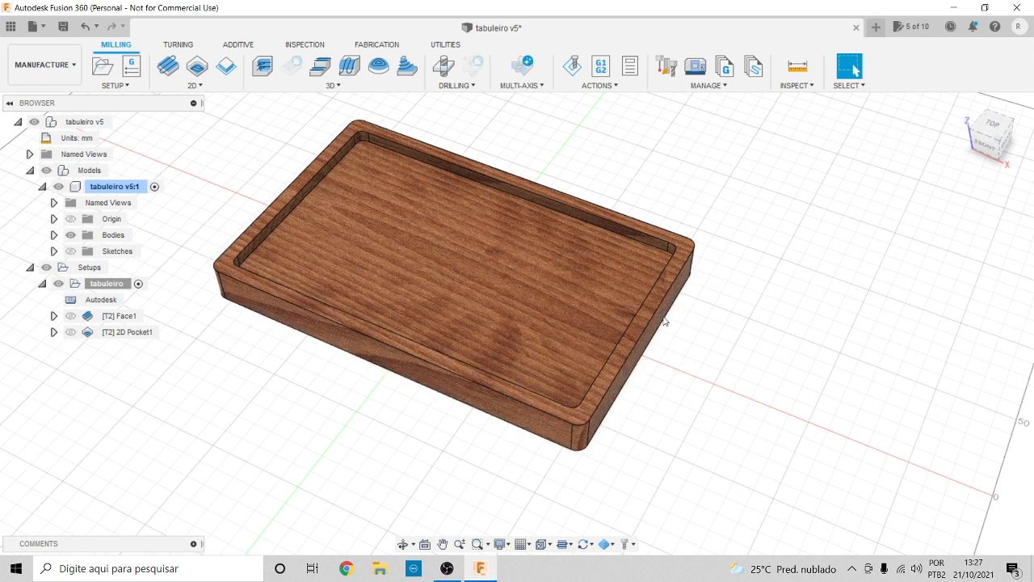
pyautogui.click(196, 84)
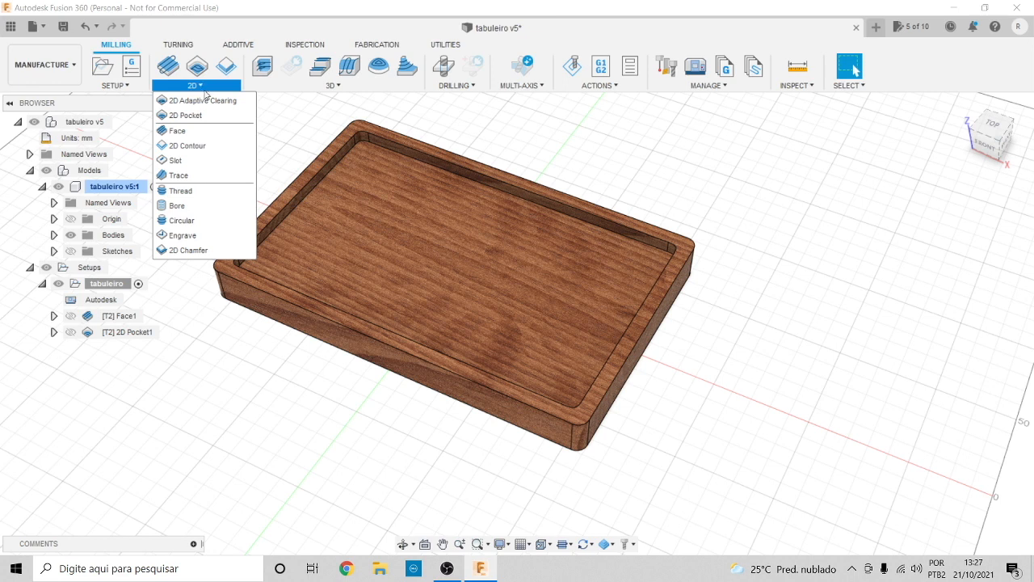
pyautogui.click(187, 146)
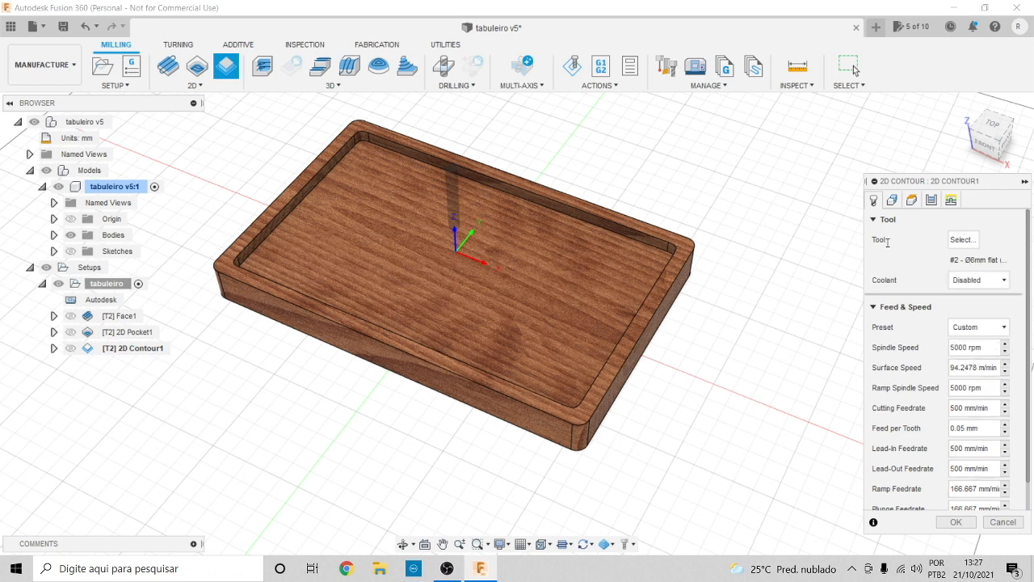
pyautogui.click(892, 201)
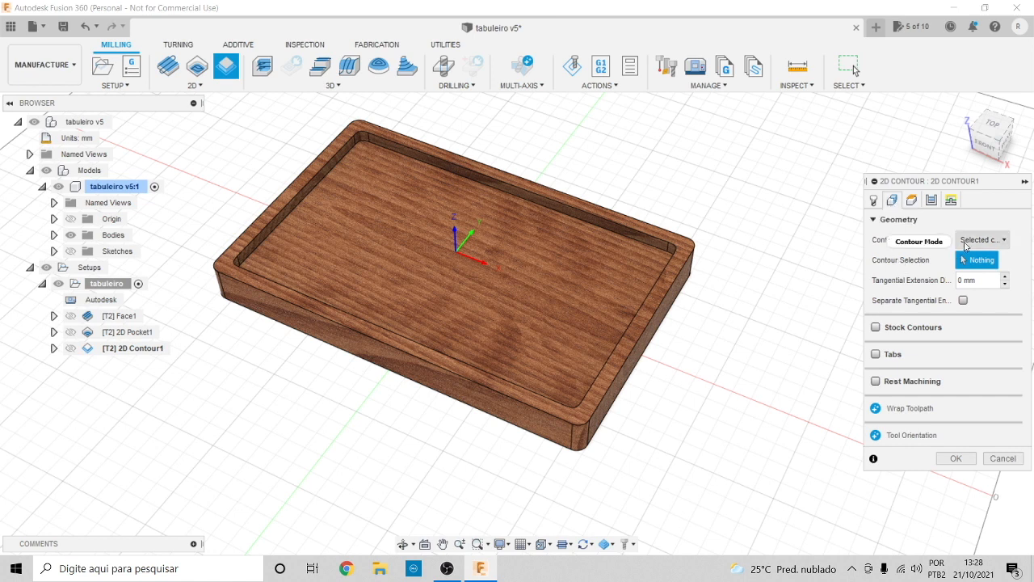
pyautogui.click(656, 341)
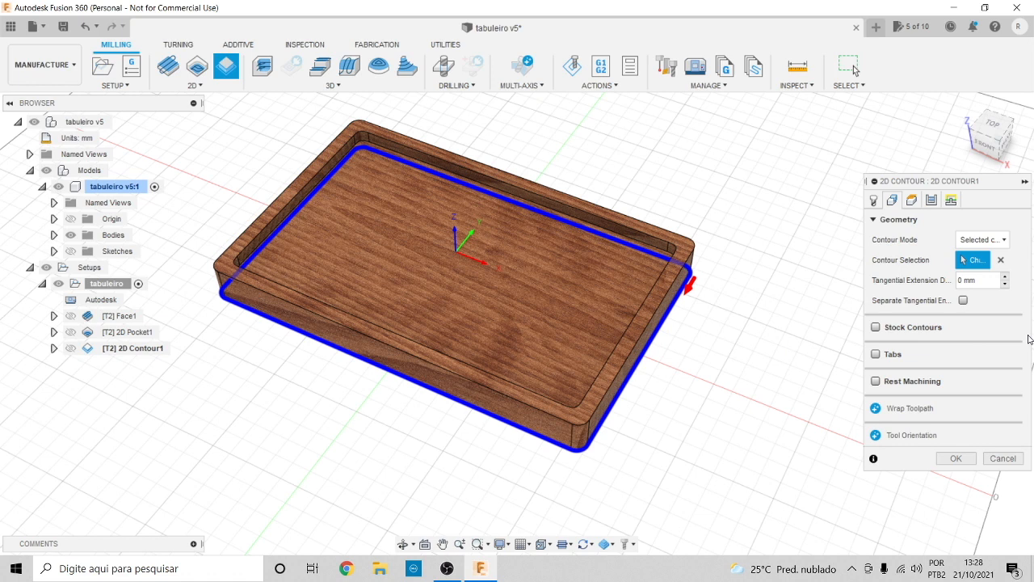
# Reference the retract, feed and top heights of the 2D Contour from Model top
pyautogui.click(911, 200)
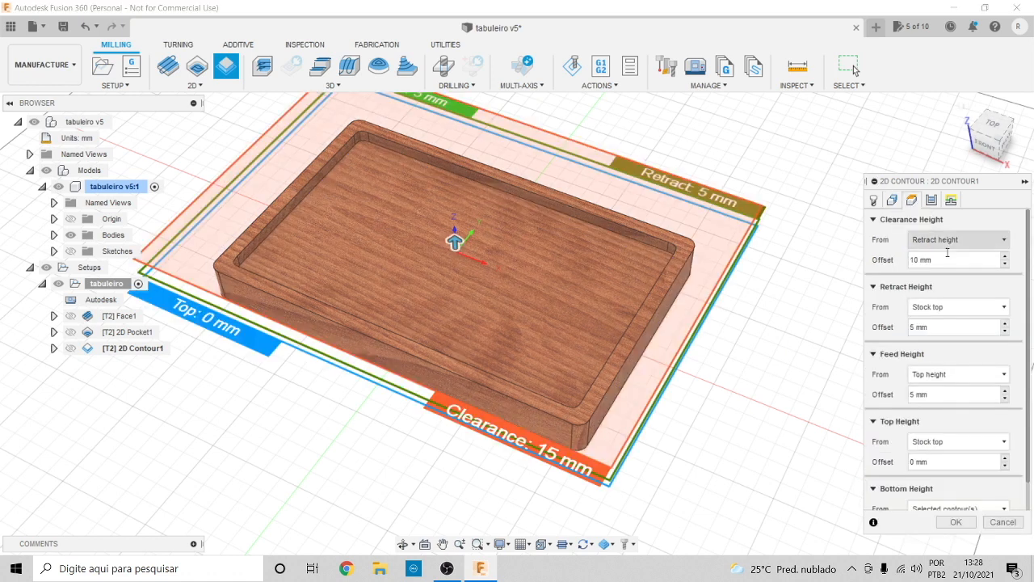
pyautogui.click(984, 134)
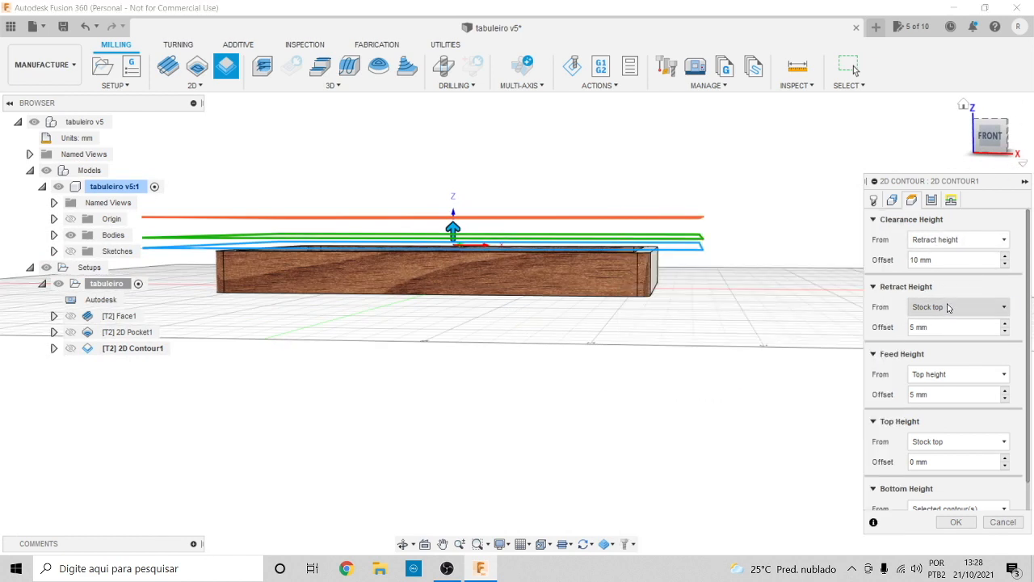
pyautogui.click(949, 308)
pyautogui.click(944, 385)
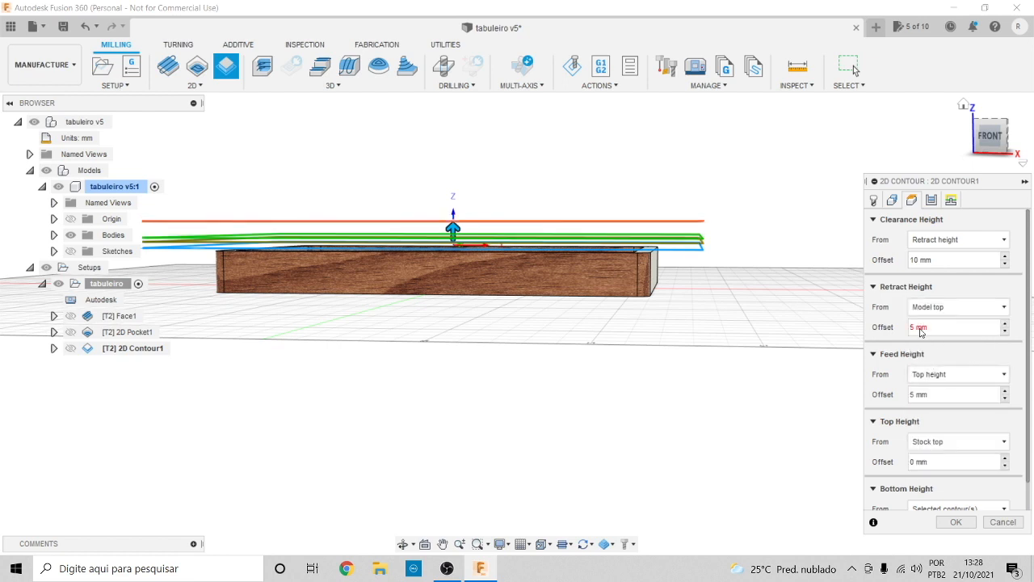
pyautogui.click(947, 376)
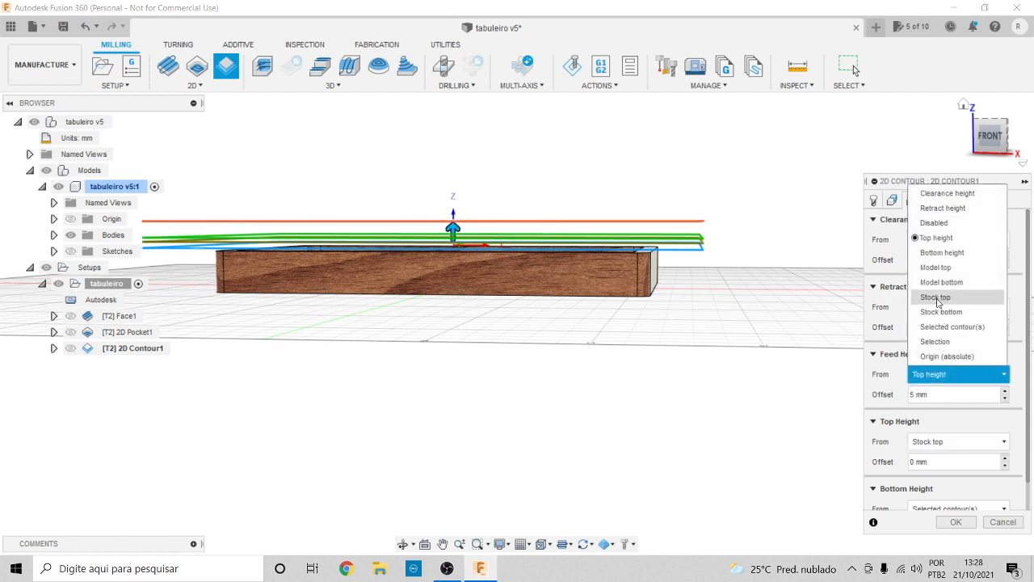
pyautogui.click(942, 267)
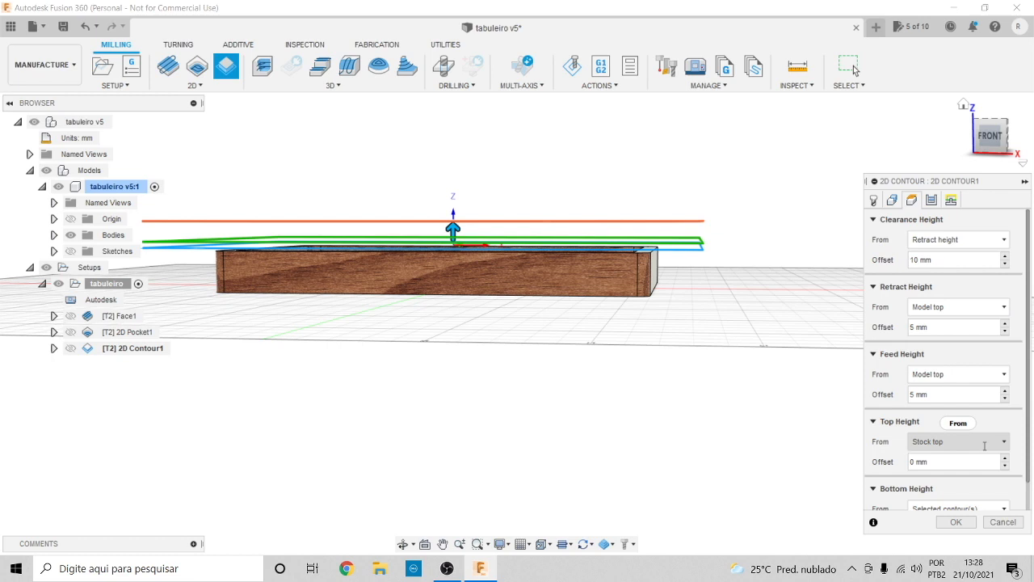
pyautogui.moveTo(1027, 404); pyautogui.dragTo(1032, 438)
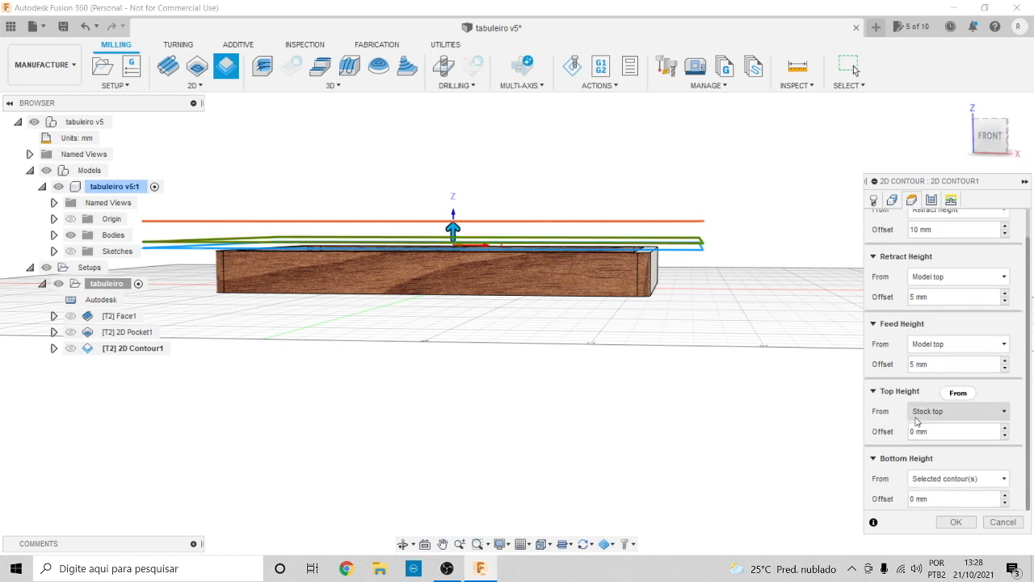
pyautogui.click(958, 417)
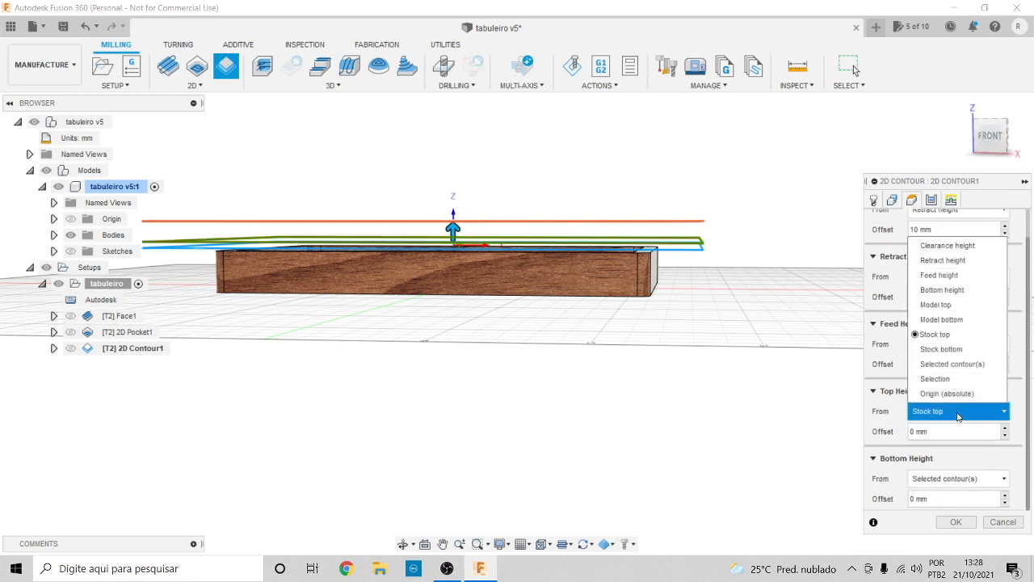
pyautogui.click(944, 304)
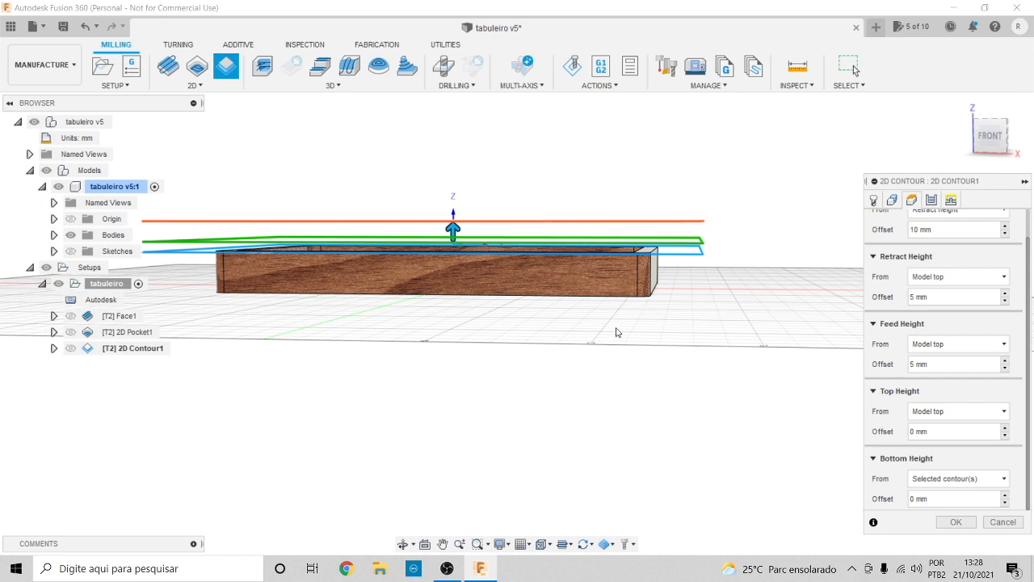
# Reference the 2D Contour's bottom height from Stock bottom with a -0.5 mm offset and generate the toolpath
pyautogui.click(1002, 478)
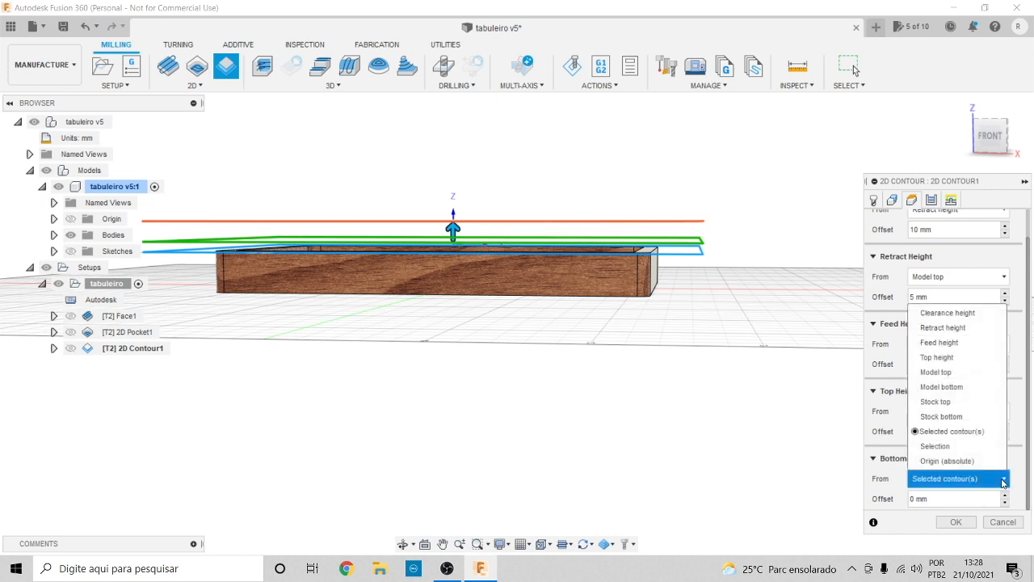
pyautogui.click(950, 417)
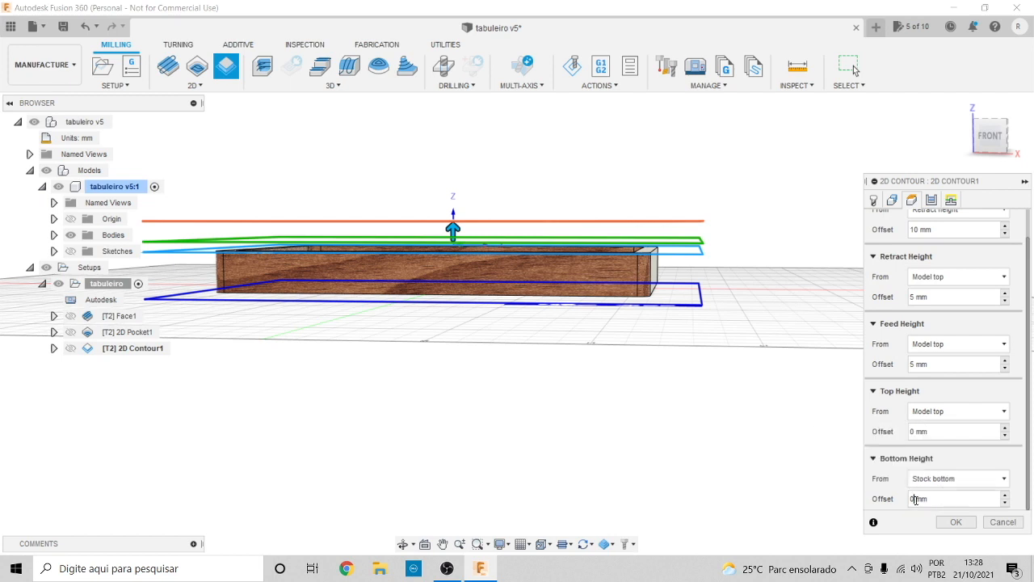
pyautogui.write('-0.5')
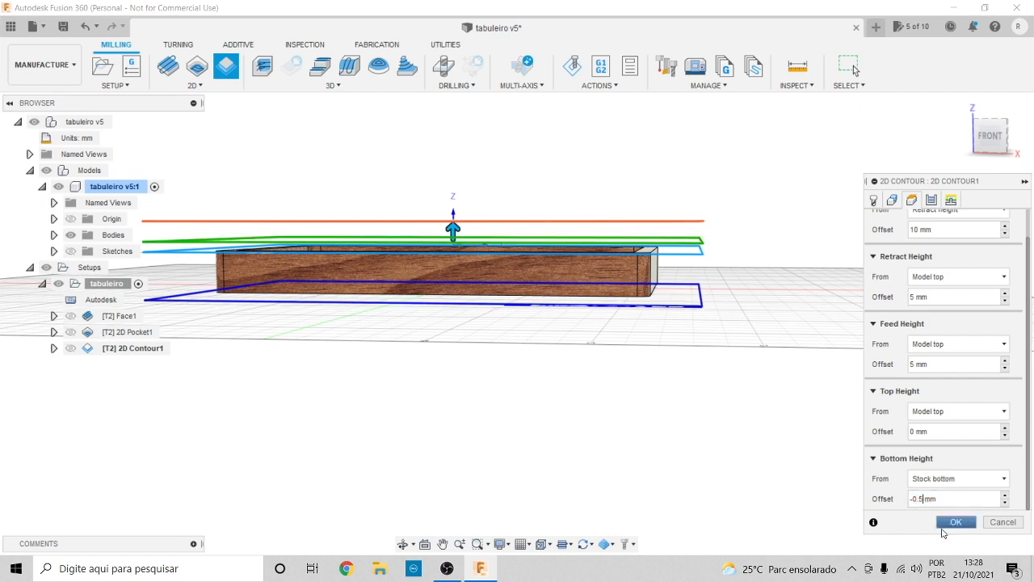
pyautogui.click(955, 522)
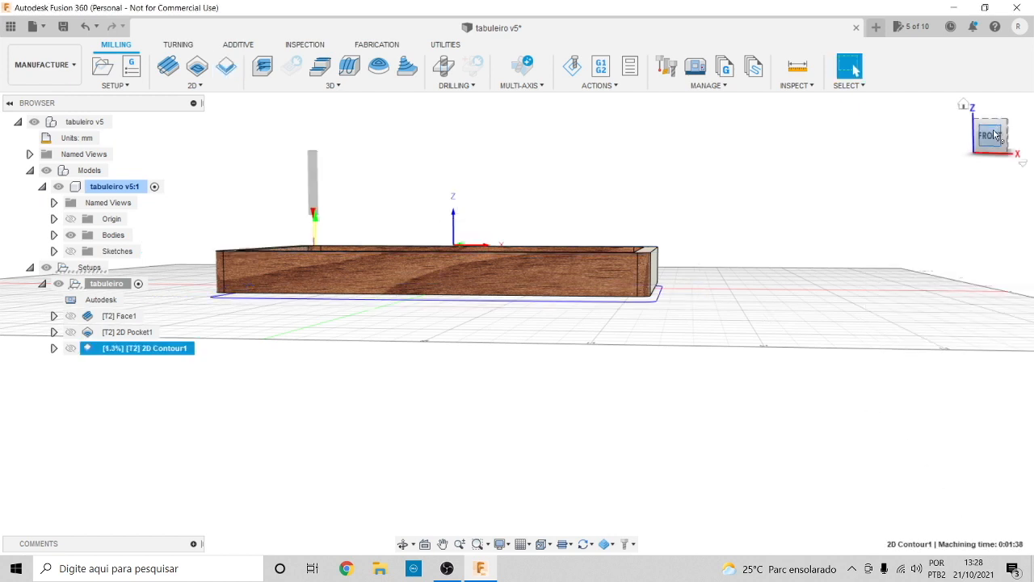
pyautogui.moveTo(981, 137); pyautogui.dragTo(961, 150)
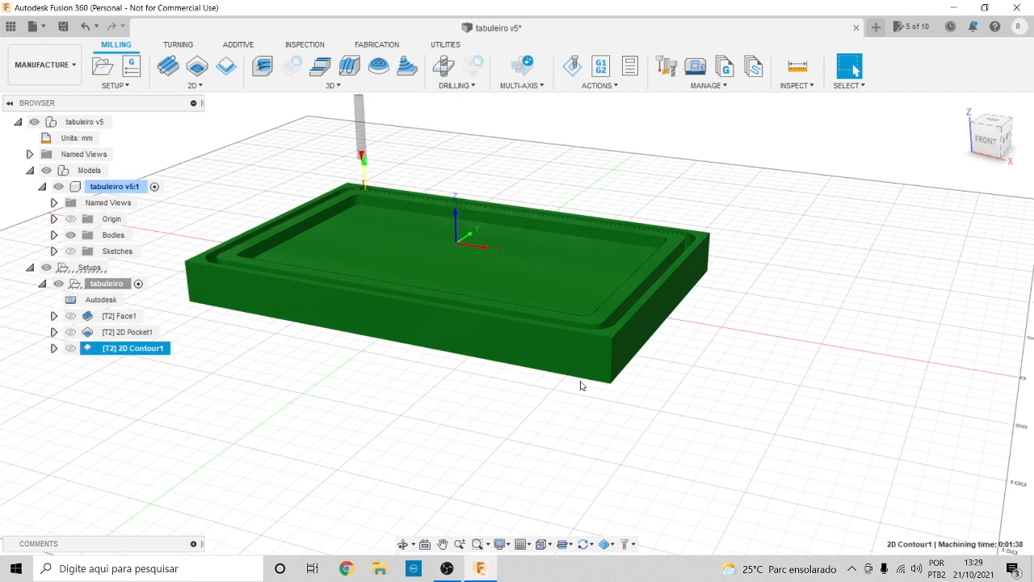
# Edit the 2D Contour operation and enable Multiple Depths with a 1 mm maximum roughing stepdown
pyautogui.rightClick(156, 350)
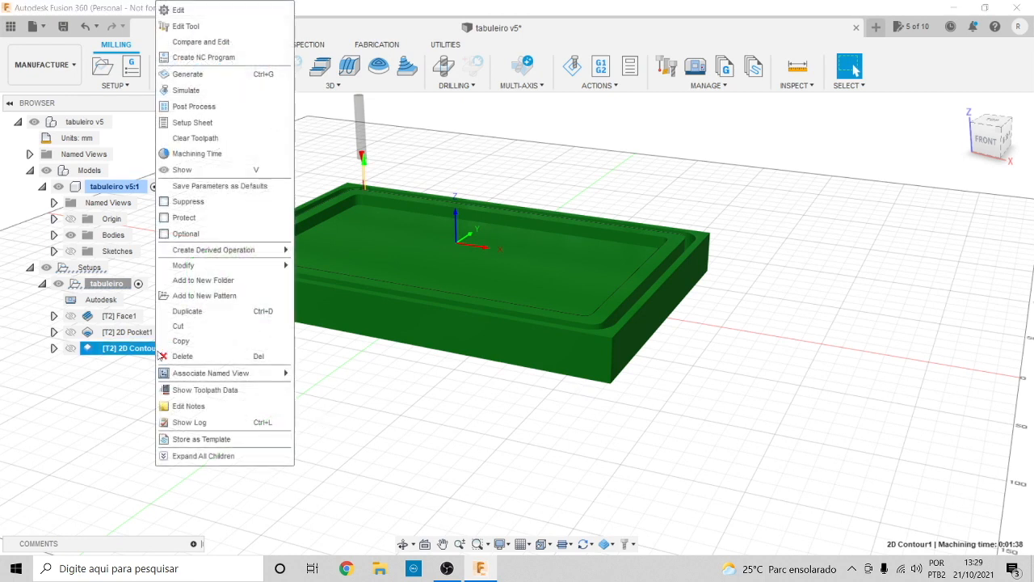
pyautogui.click(175, 9)
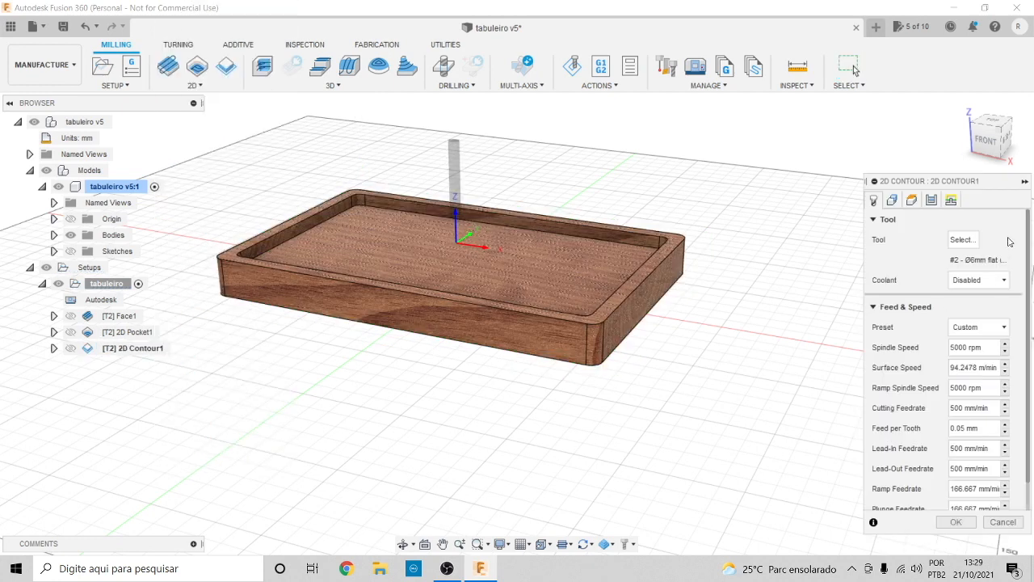
pyautogui.click(893, 199)
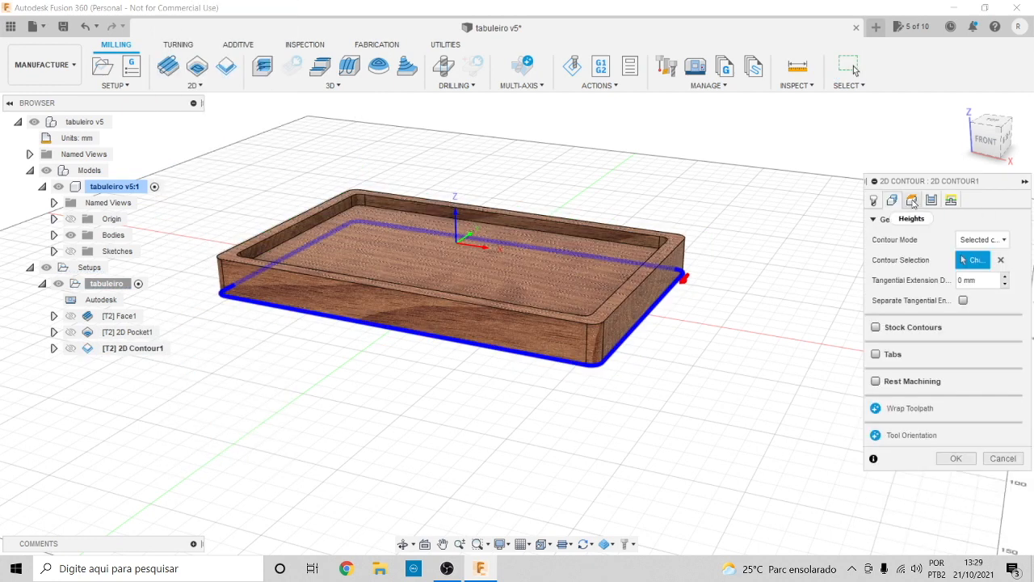
pyautogui.click(912, 201)
pyautogui.click(933, 201)
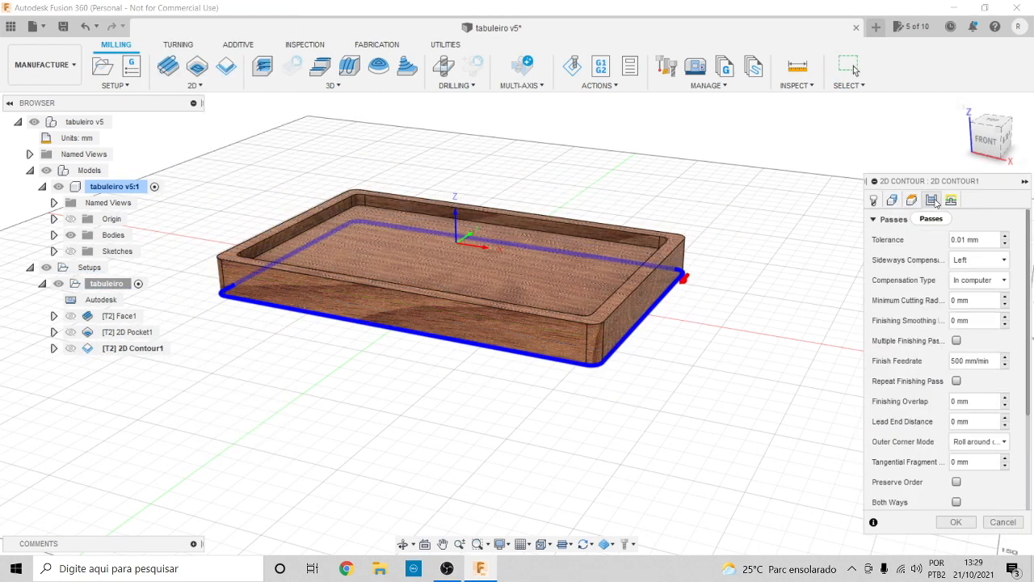
pyautogui.scroll(-1, 994, 396)
pyautogui.scroll(1, 993, 396)
pyautogui.scroll(-3, 986, 356)
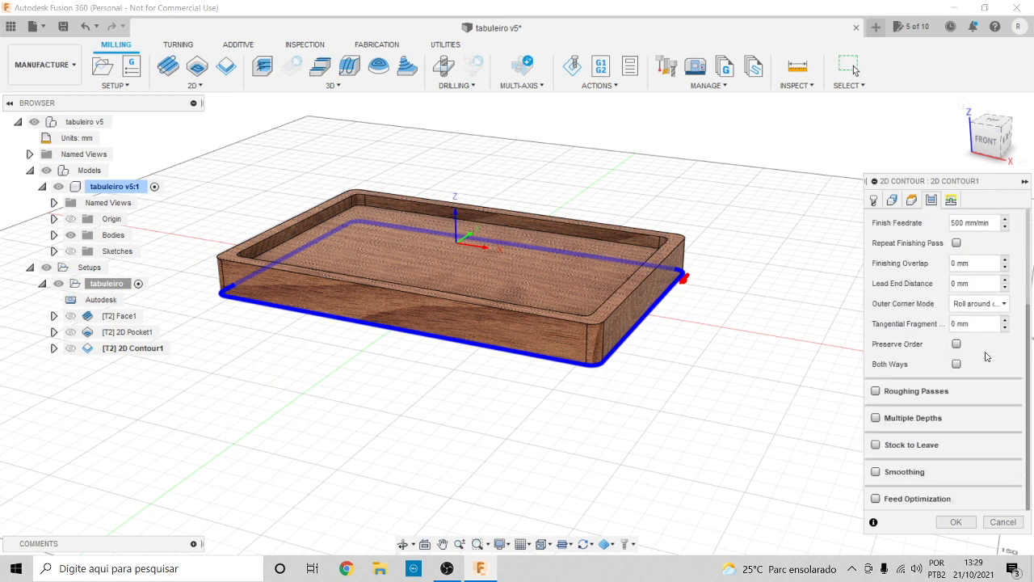
pyautogui.click(876, 418)
pyautogui.scroll(-5, 1006, 436)
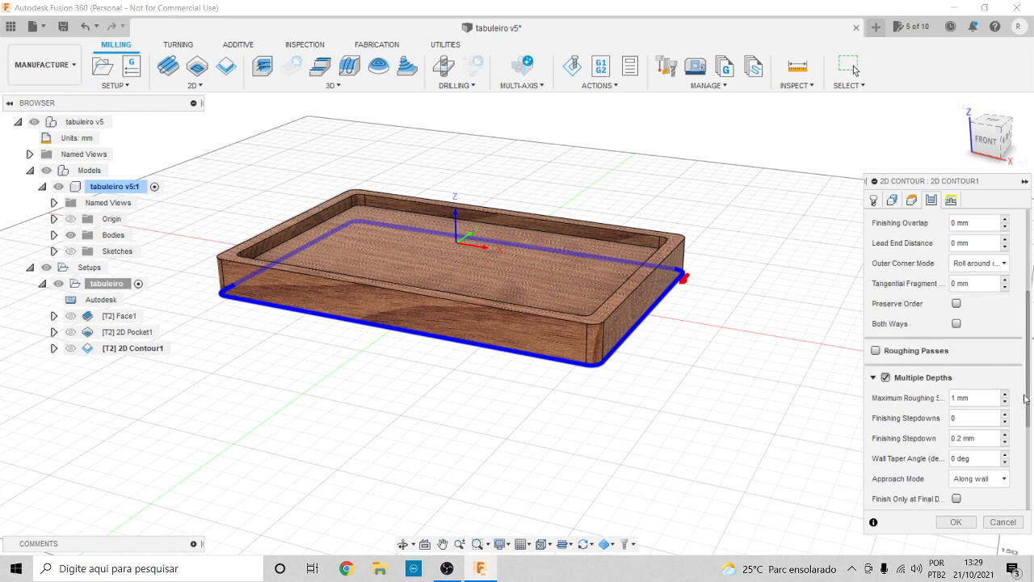
pyautogui.scroll(3, 1005, 365)
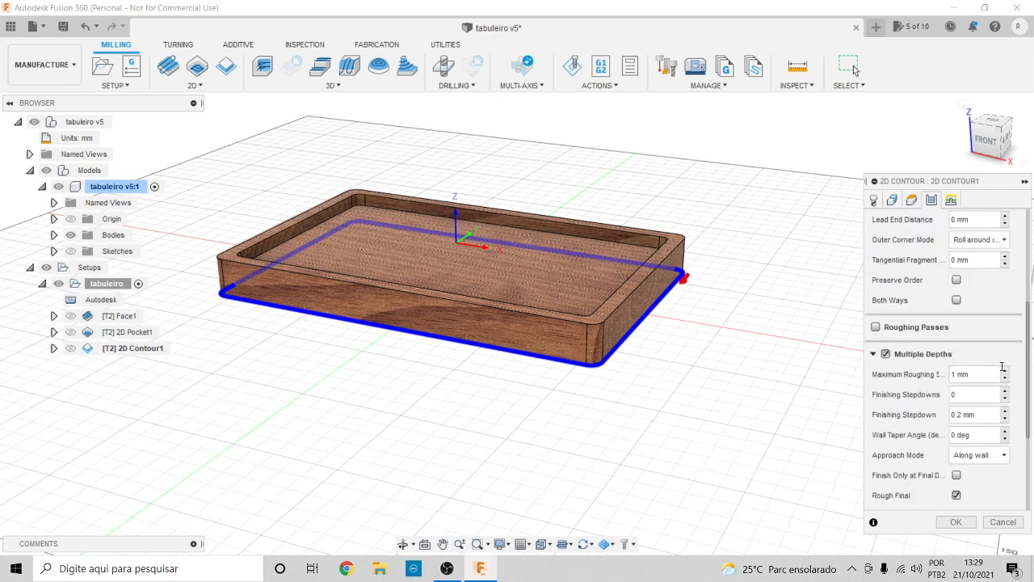
pyautogui.scroll(-1, 1005, 366)
# Enable rectangular tabs on the 2D Contour and set their width to 10 mm
pyautogui.click(893, 200)
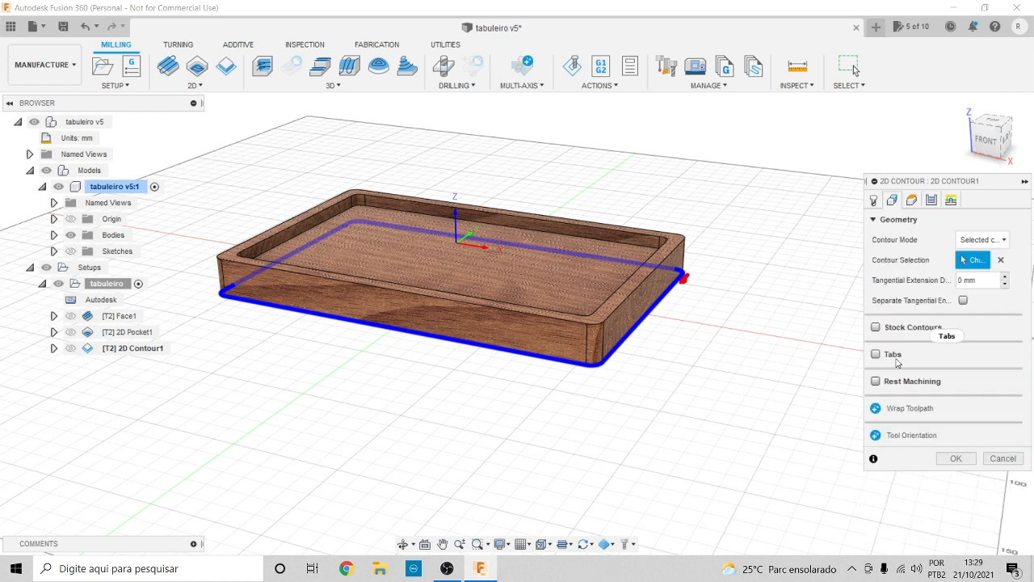
pyautogui.click(885, 354)
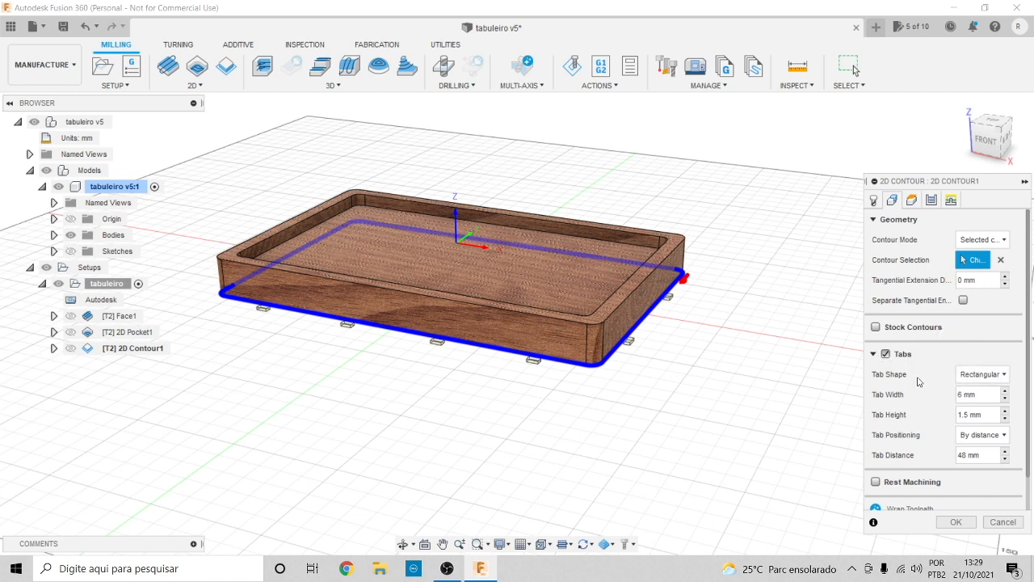
pyautogui.click(1004, 390)
pyautogui.click(1005, 390)
pyautogui.click(1004, 391)
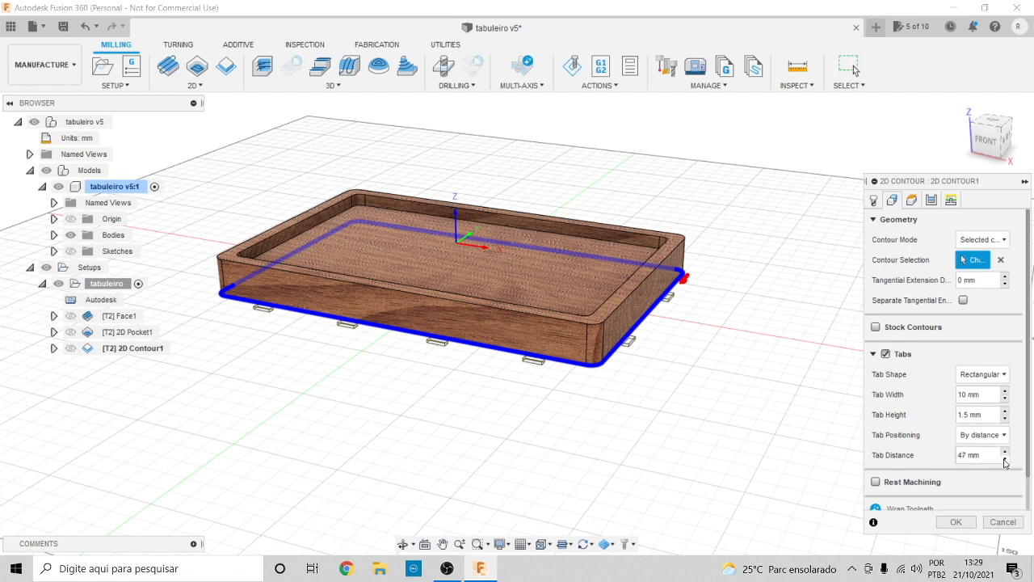
# Space the 2D Contour's tabs by distance, trying closer spacings before setting the tab distance to 70 mm
pyautogui.click(1006, 460)
pyautogui.click(1006, 459)
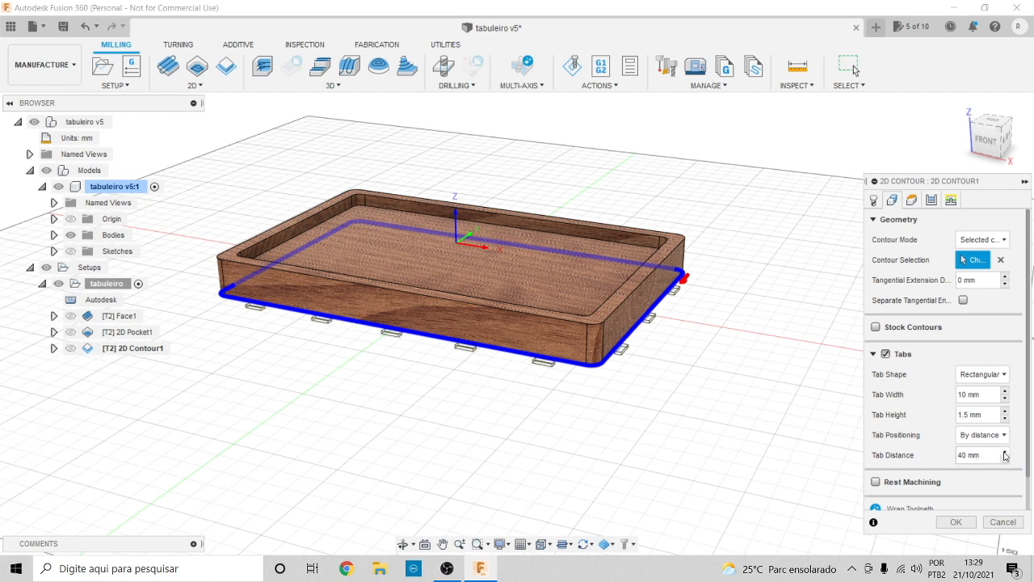
pyautogui.click(1006, 451)
pyautogui.click(1006, 451)
pyautogui.click(1006, 451)
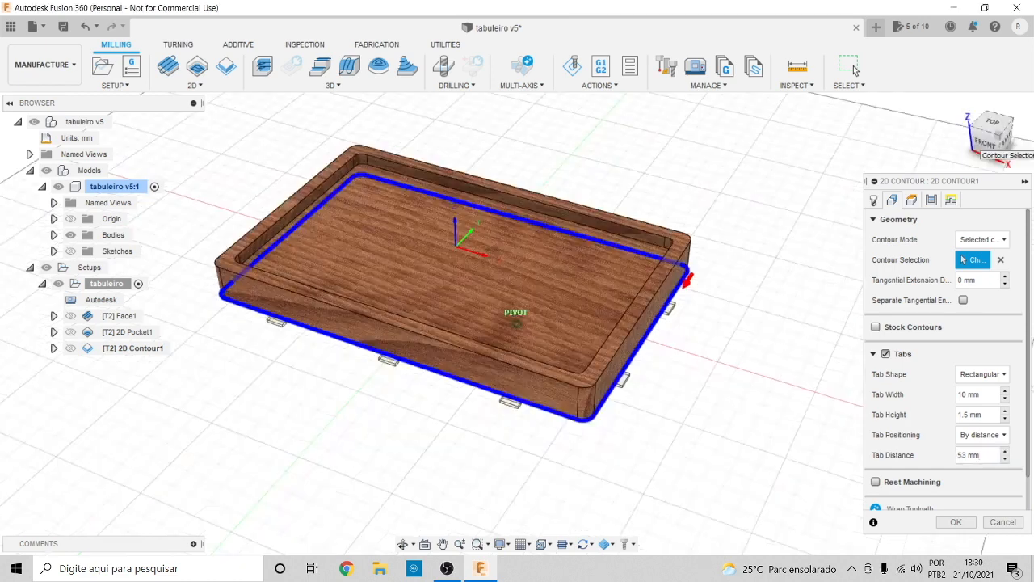
pyautogui.moveTo(999, 150); pyautogui.dragTo(992, 149)
pyautogui.moveTo(969, 457); pyautogui.dragTo(944, 458)
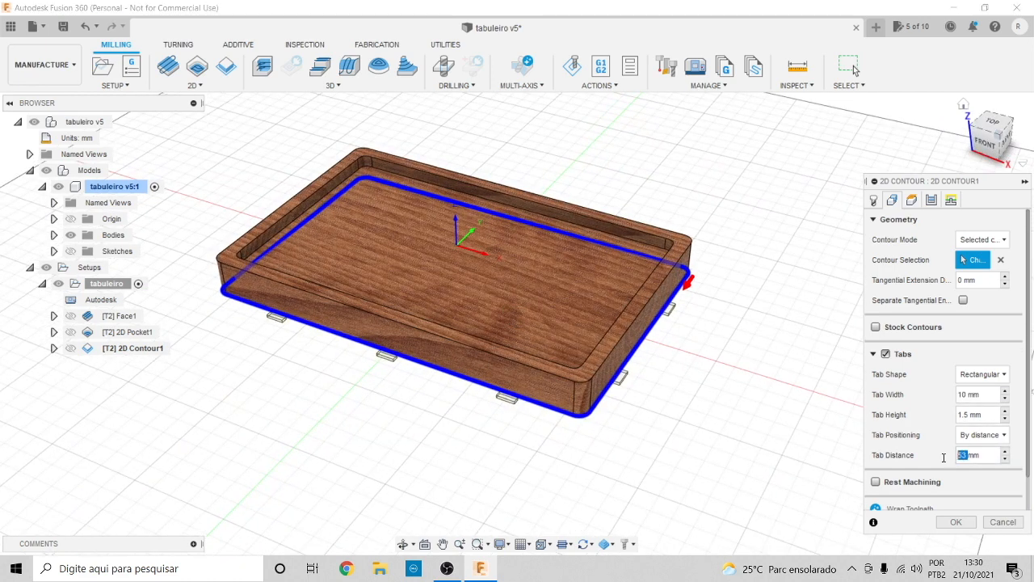
pyautogui.moveTo(993, 150)
pyautogui.mouseDown()
pyautogui.moveTo(1004, 138)
pyautogui.moveTo(1010, 162)
pyautogui.moveTo(997, 168)
pyautogui.moveTo(984, 130)
pyautogui.moveTo(959, 151)
pyautogui.moveTo(982, 164)
pyautogui.moveTo(1000, 143)
pyautogui.mouseUp()
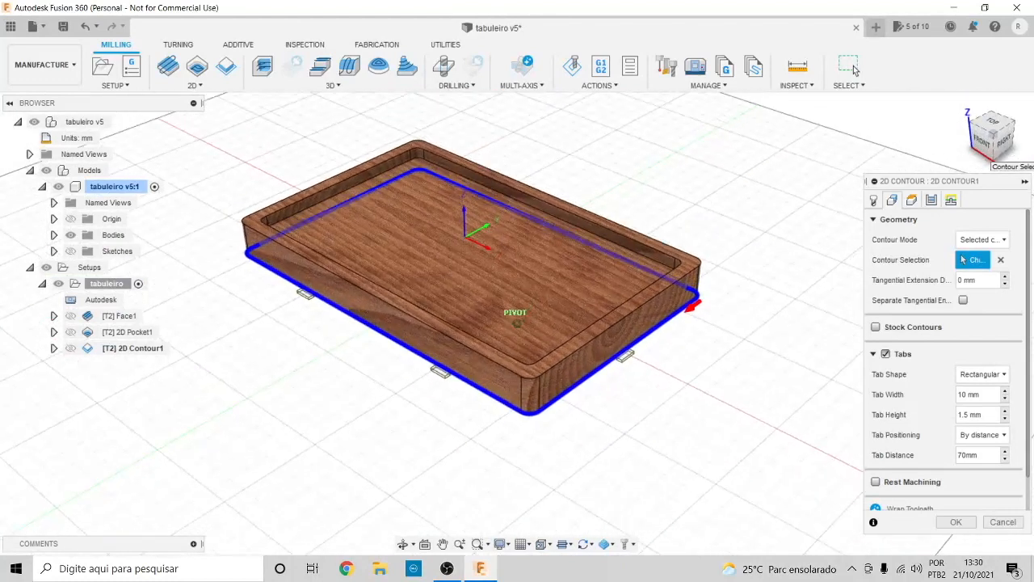
# Set the height of the 2D Contour's tabs to 2 mm
pyautogui.click(873, 200)
pyautogui.click(892, 200)
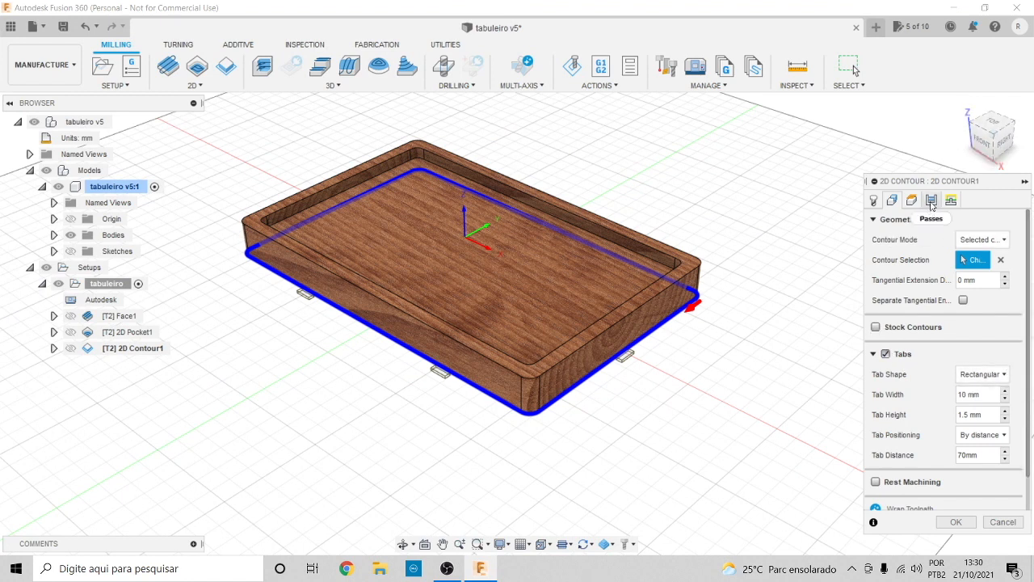
pyautogui.click(1005, 411)
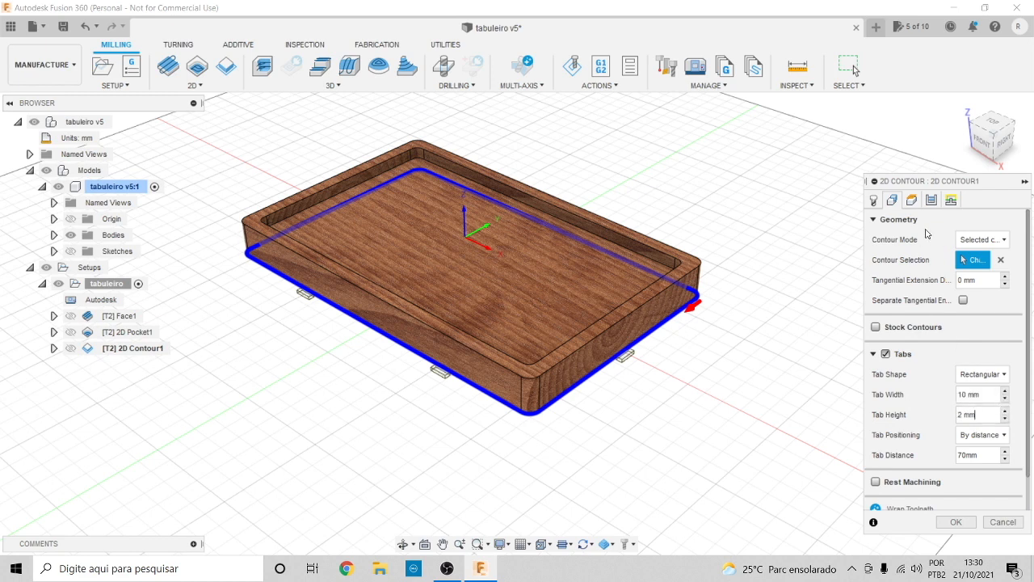
# Review the 2D Contour's heights and passes, and accept the edited operation to regenerate its toolpath
pyautogui.click(913, 202)
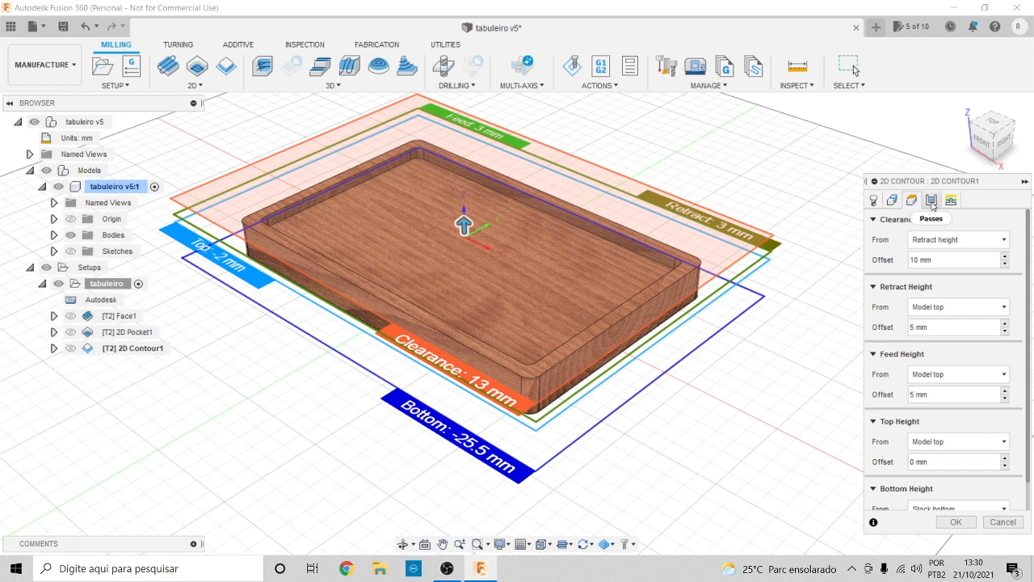
pyautogui.scroll(-1, 1028, 477)
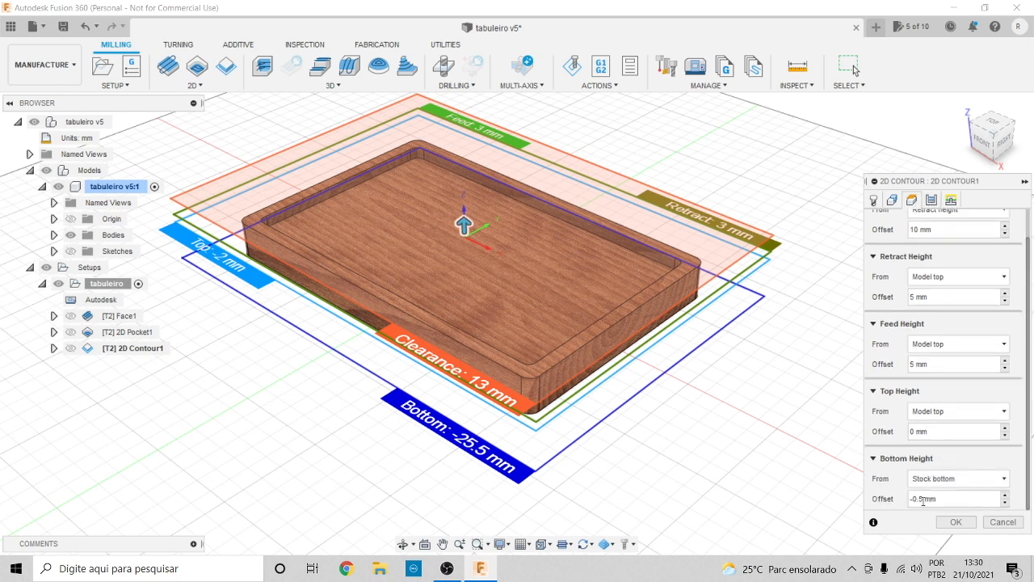
pyautogui.click(931, 199)
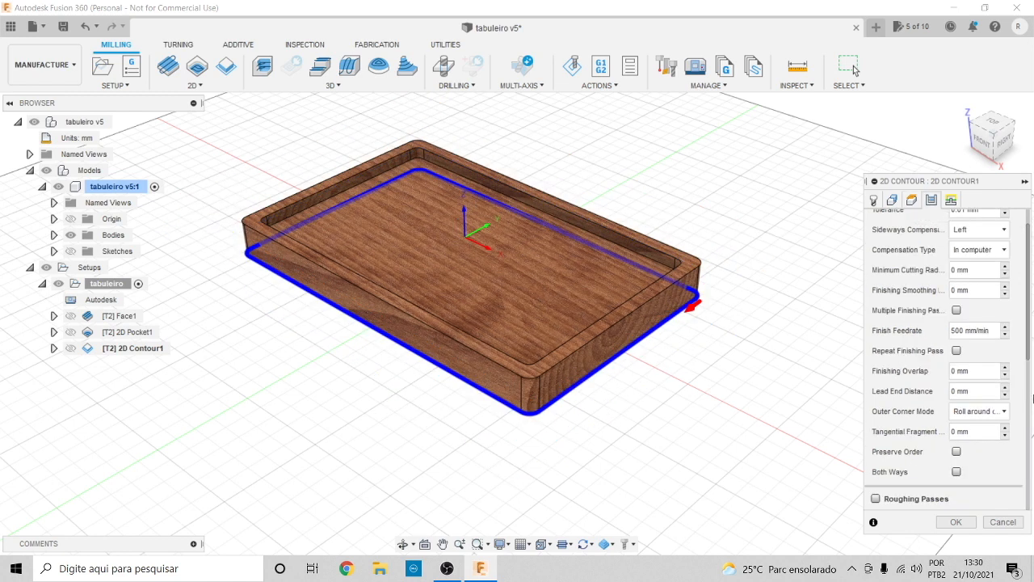
pyautogui.moveTo(1029, 351); pyautogui.dragTo(1032, 311)
pyautogui.click(956, 522)
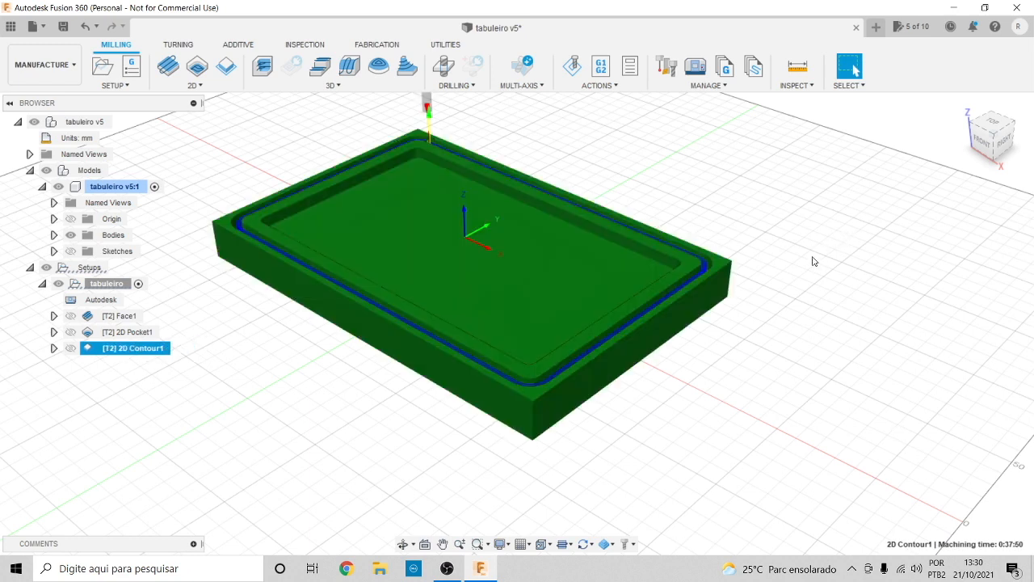
# Play the 2D Contour's machining simulation, examine the outline cut and tabs from above and below, and close the simulation
pyautogui.click(571, 67)
pyautogui.click(518, 490)
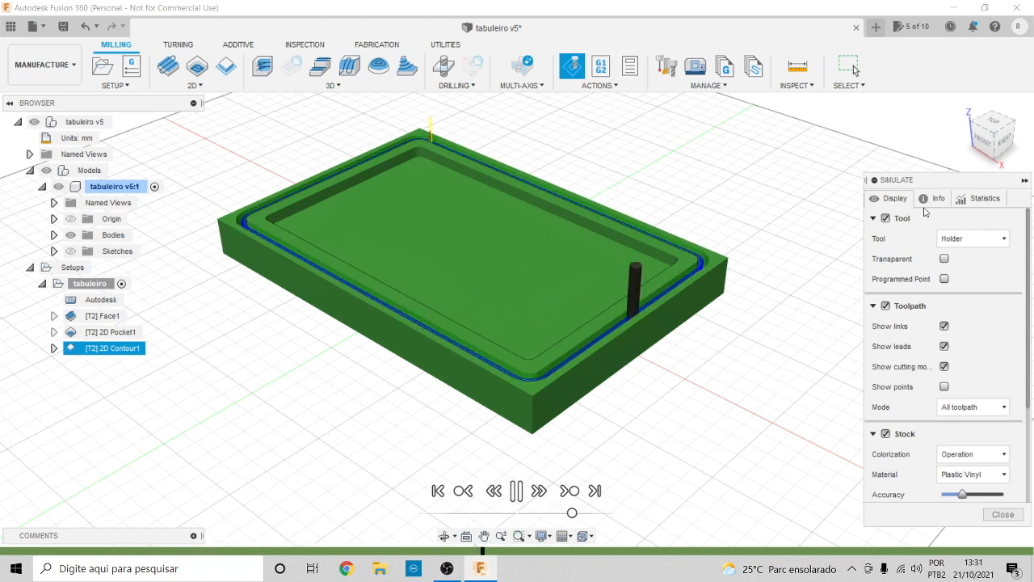
pyautogui.click(985, 142)
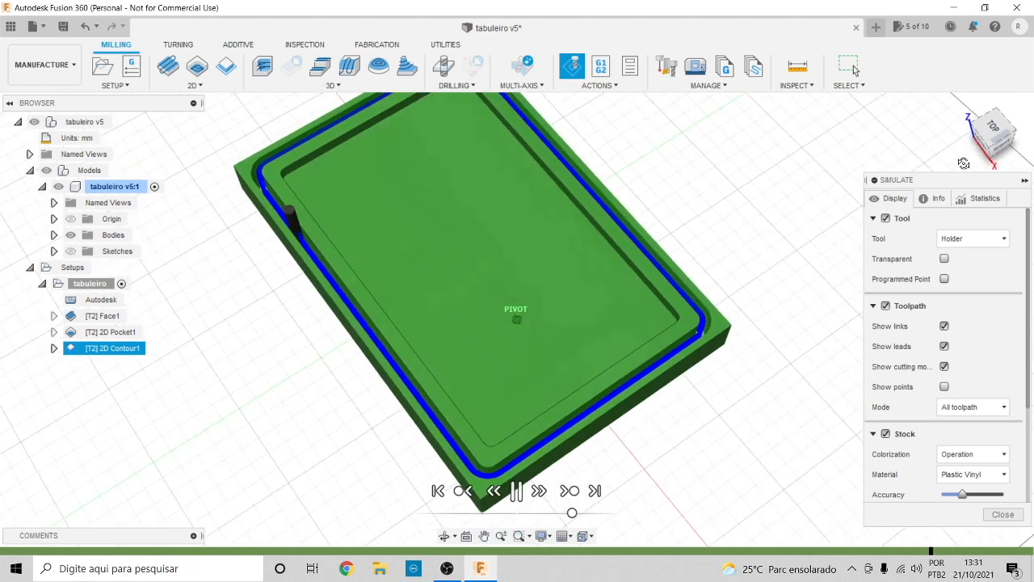
pyautogui.moveTo(992, 141)
pyautogui.mouseDown()
pyautogui.moveTo(987, 154)
pyautogui.moveTo(956, 151)
pyautogui.moveTo(992, 80)
pyautogui.mouseUp()
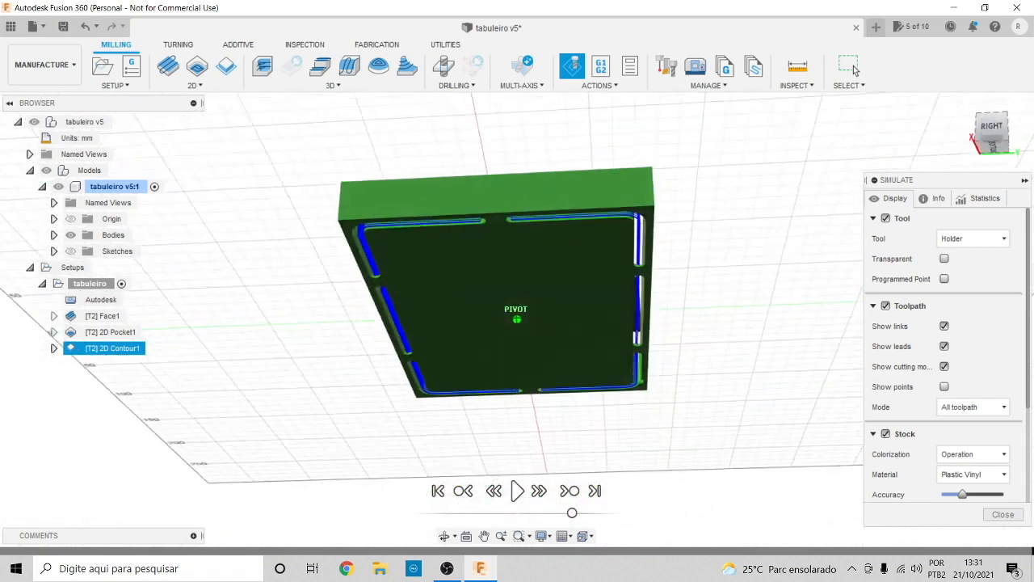
pyautogui.moveTo(992, 91)
pyautogui.mouseDown()
pyautogui.moveTo(974, 104)
pyautogui.moveTo(1006, 134)
pyautogui.moveTo(988, 136)
pyautogui.moveTo(999, 163)
pyautogui.moveTo(987, 175)
pyautogui.moveTo(987, 141)
pyautogui.mouseUp()
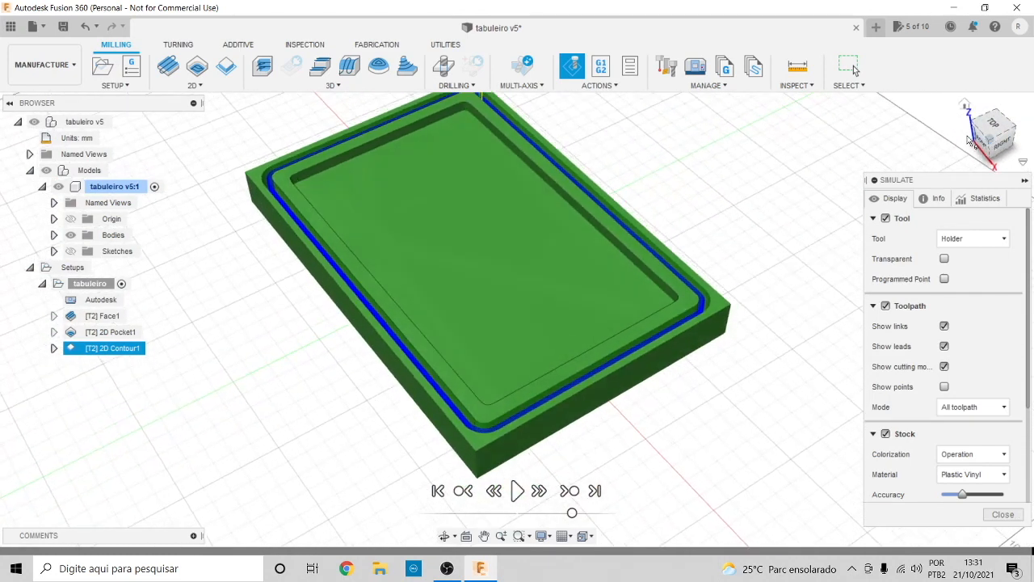
pyautogui.click(1003, 514)
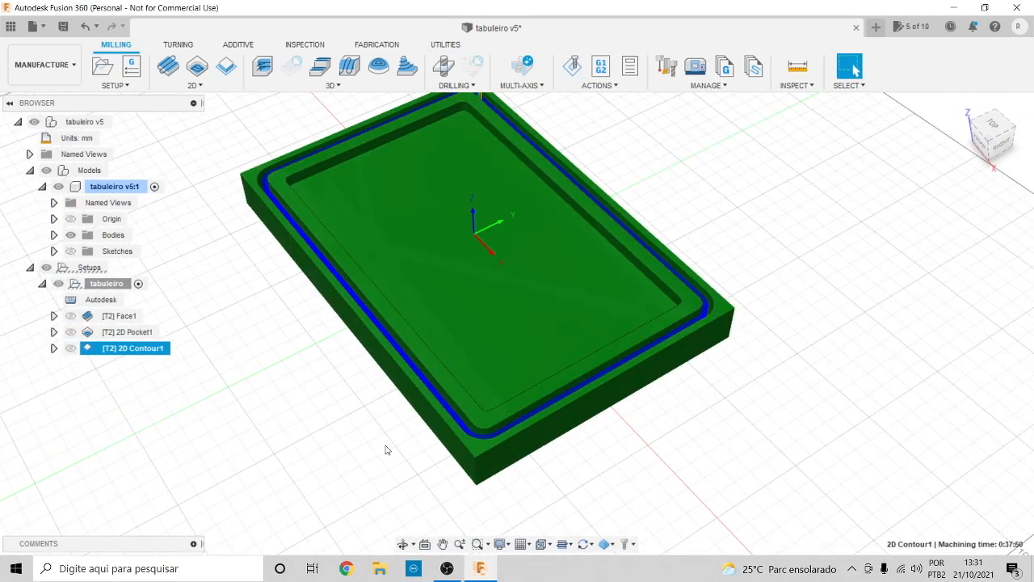
# Review the toolpaths of the Face, 2D Pocket and 2D Contour operations one after another, and clear the selection
pyautogui.click(129, 316)
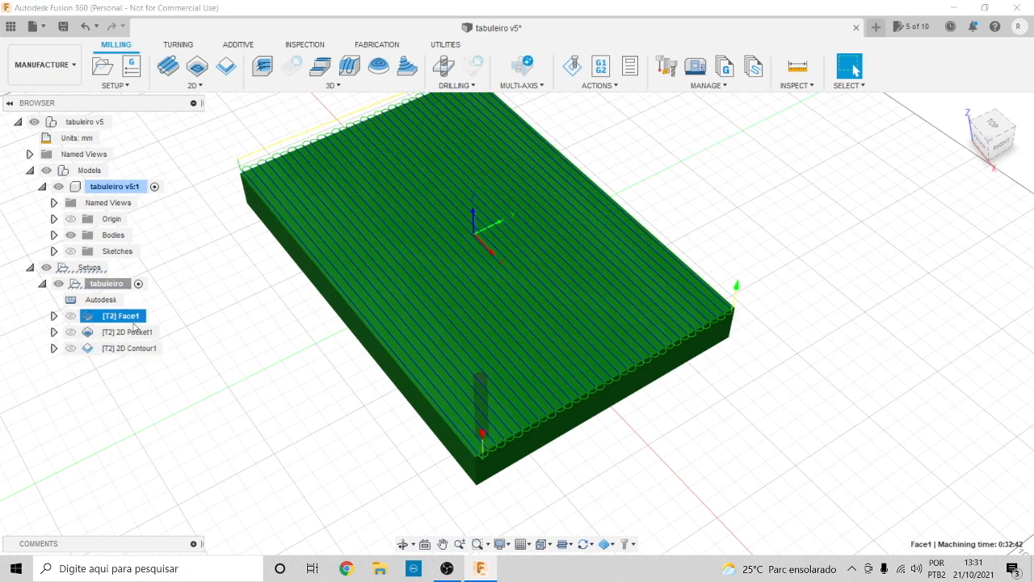
pyautogui.click(138, 333)
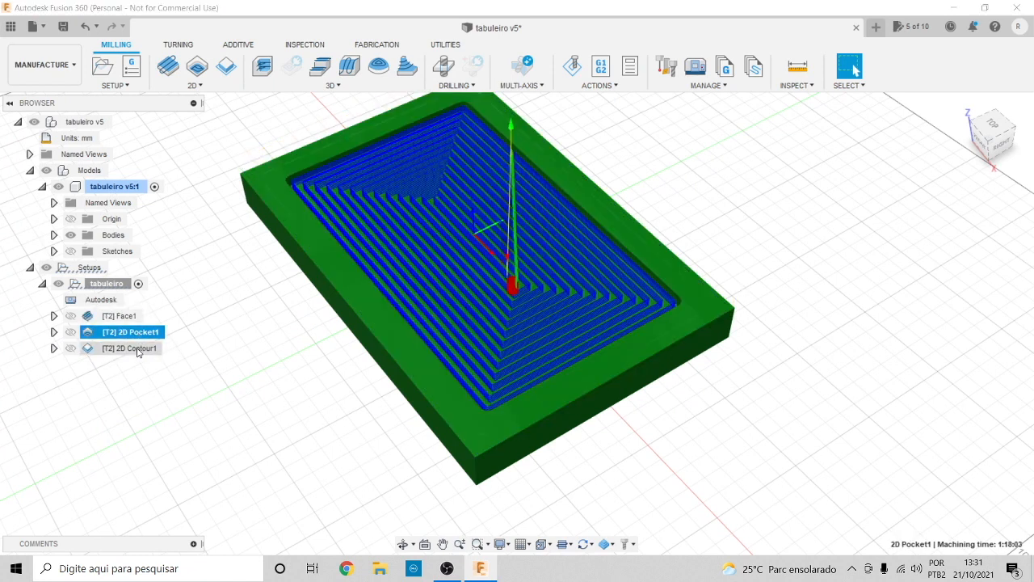
pyautogui.click(137, 350)
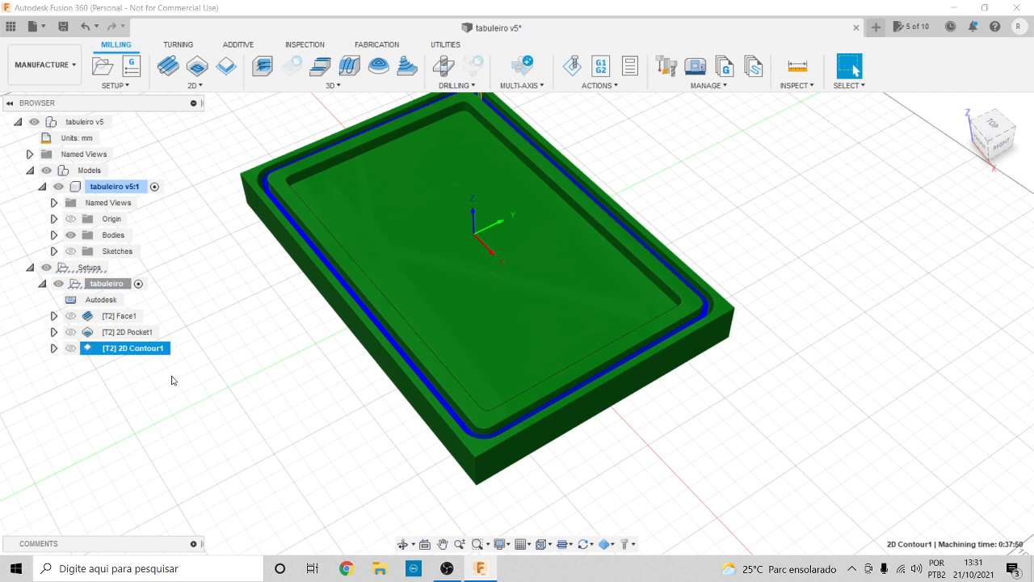
pyautogui.click(171, 380)
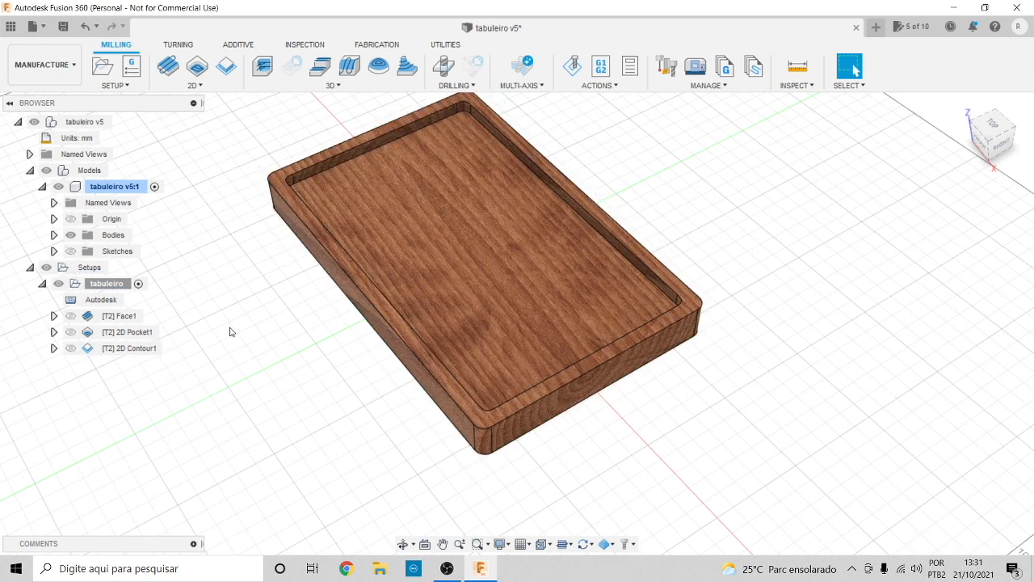
pyautogui.click(132, 349)
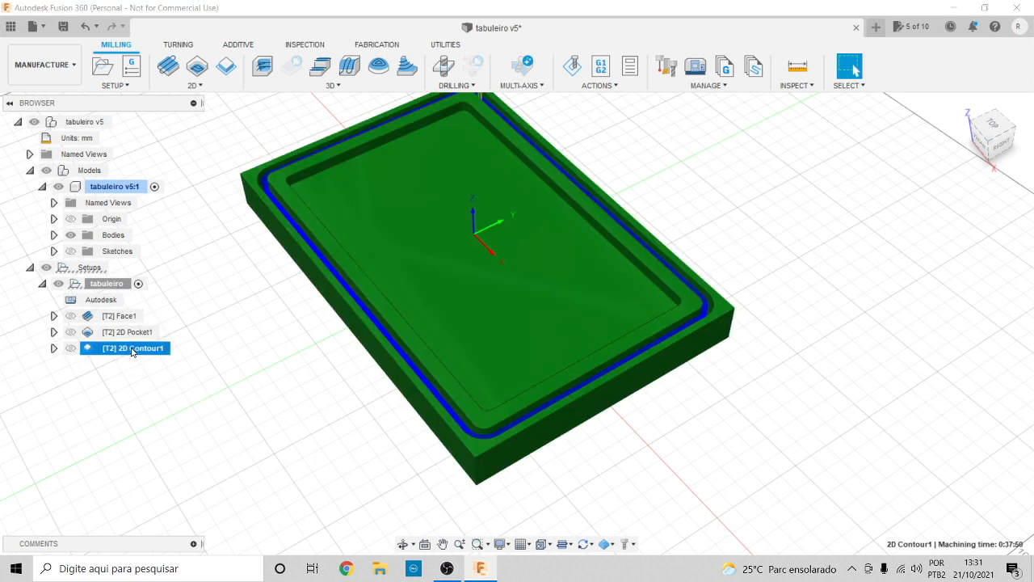
pyautogui.click(221, 252)
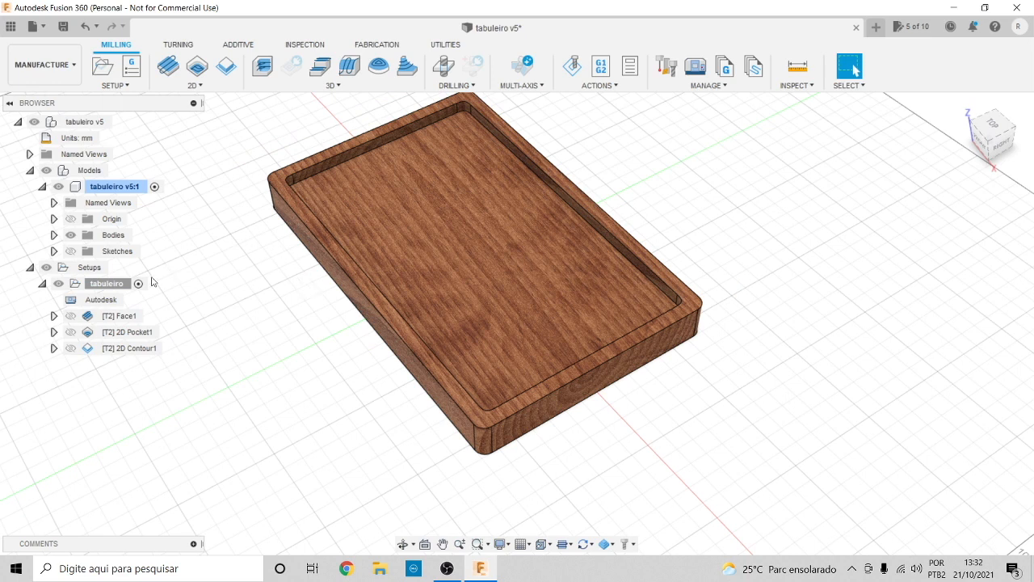
# Collapse the tabuleiro setup, list the model's bodies, and hide the Tabuleiro body while showing peca1
pyautogui.click(42, 284)
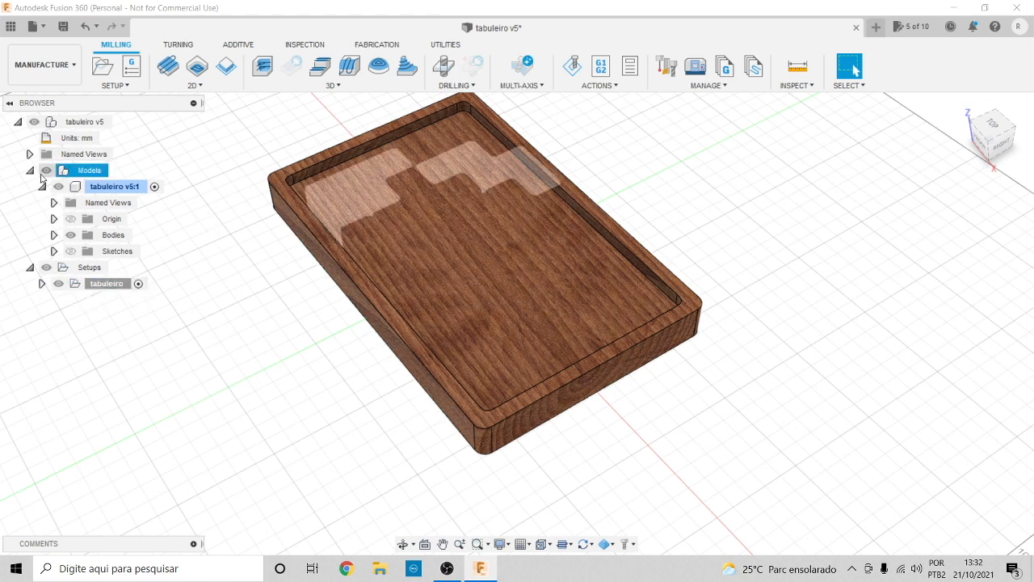
pyautogui.click(101, 194)
pyautogui.click(54, 234)
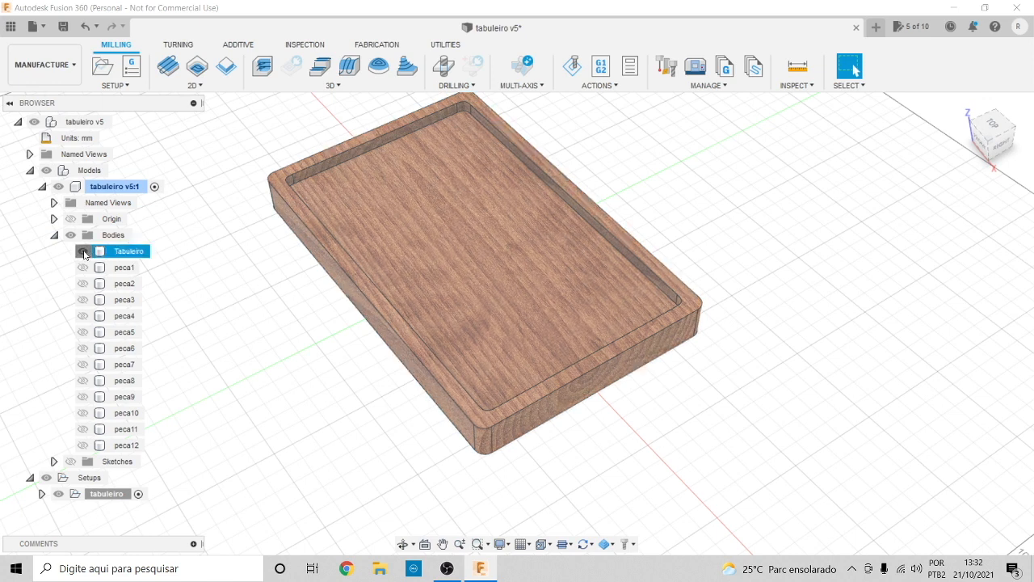
pyautogui.click(82, 252)
pyautogui.click(83, 267)
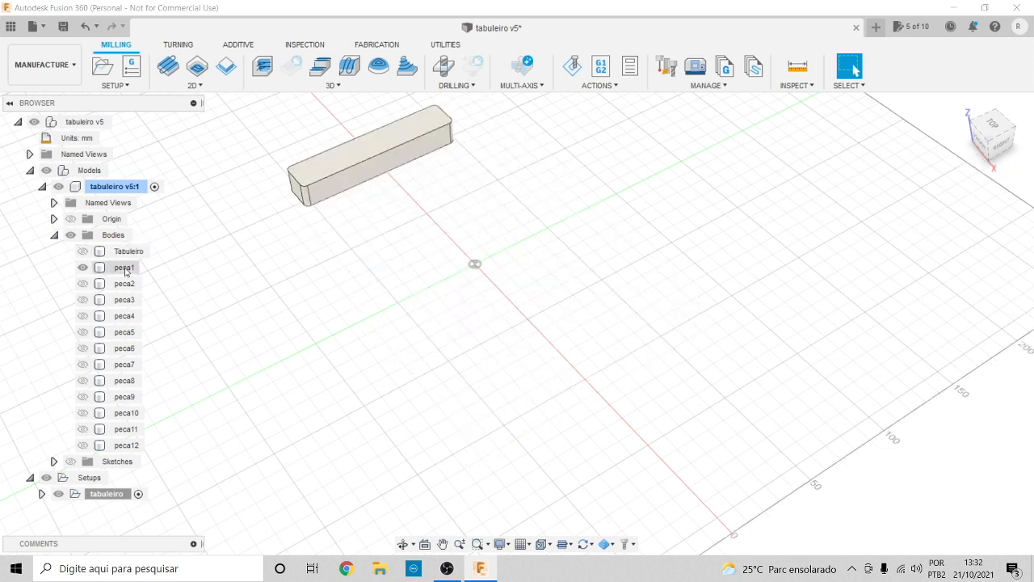
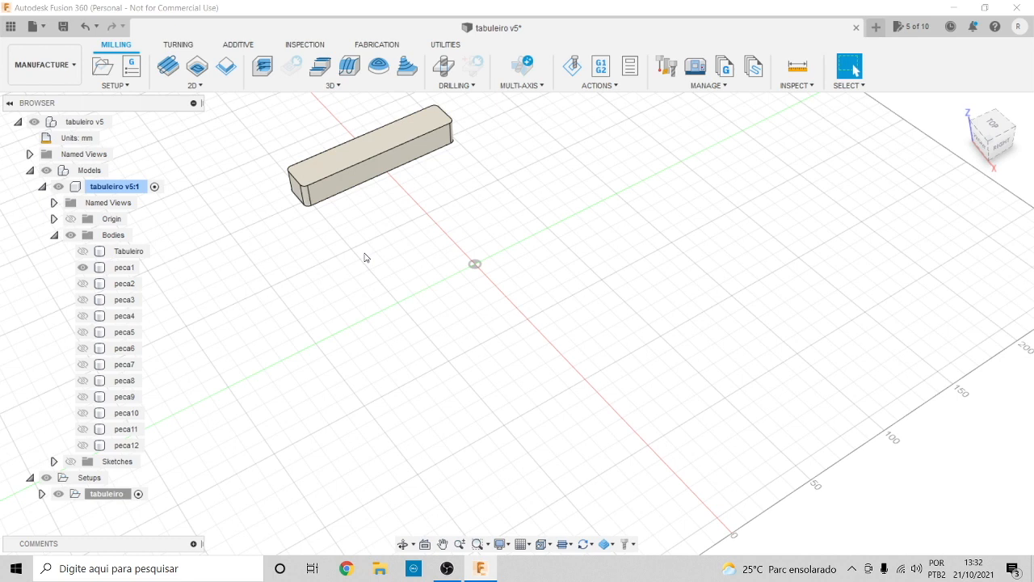
# Create a new milling setup for the peca1 body using a relative size box stock with no additional stock
pyautogui.click(103, 67)
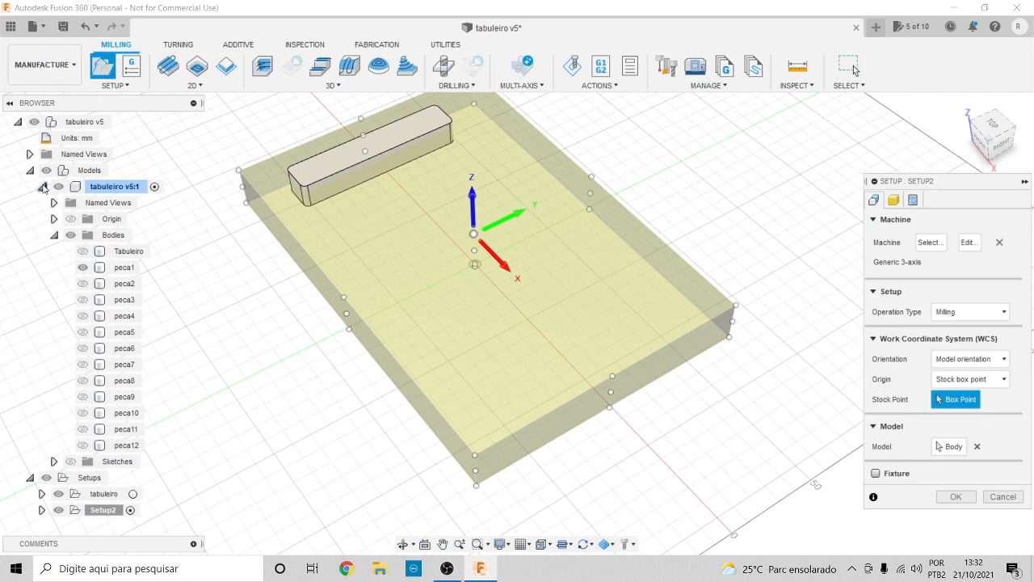
pyautogui.click(43, 188)
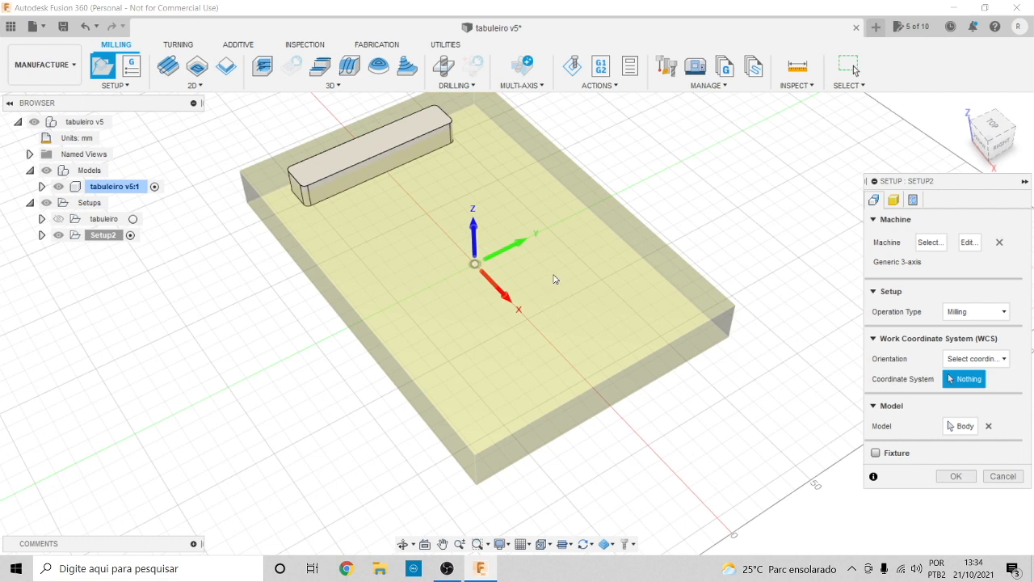
pyautogui.click(898, 206)
pyautogui.click(980, 242)
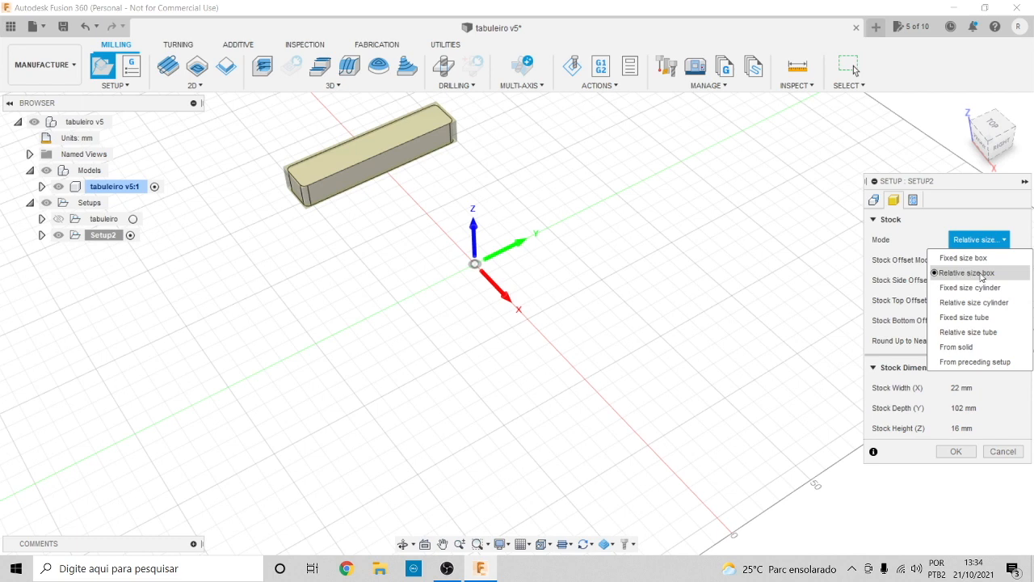
pyautogui.click(973, 273)
pyautogui.click(977, 259)
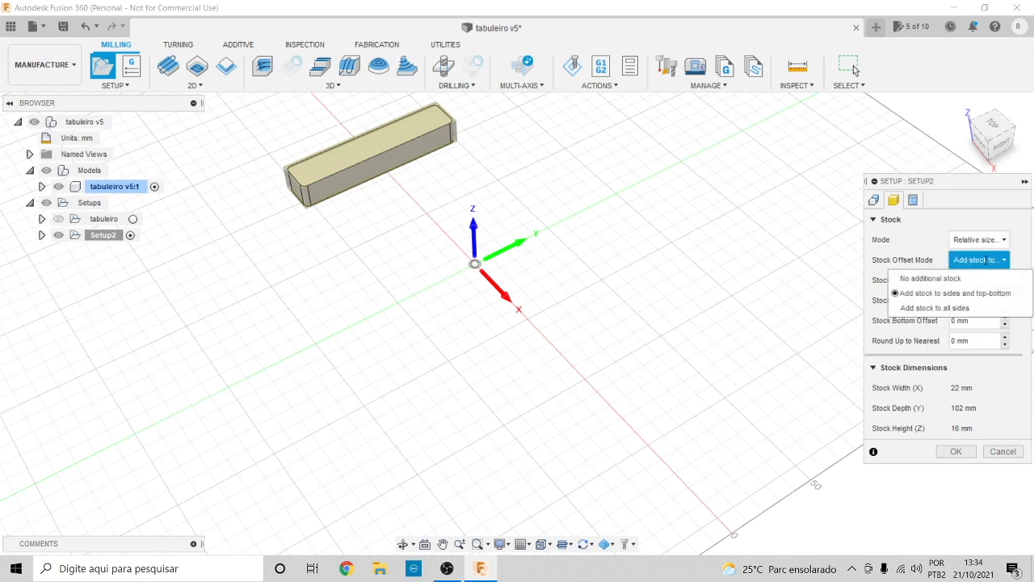
pyautogui.click(947, 280)
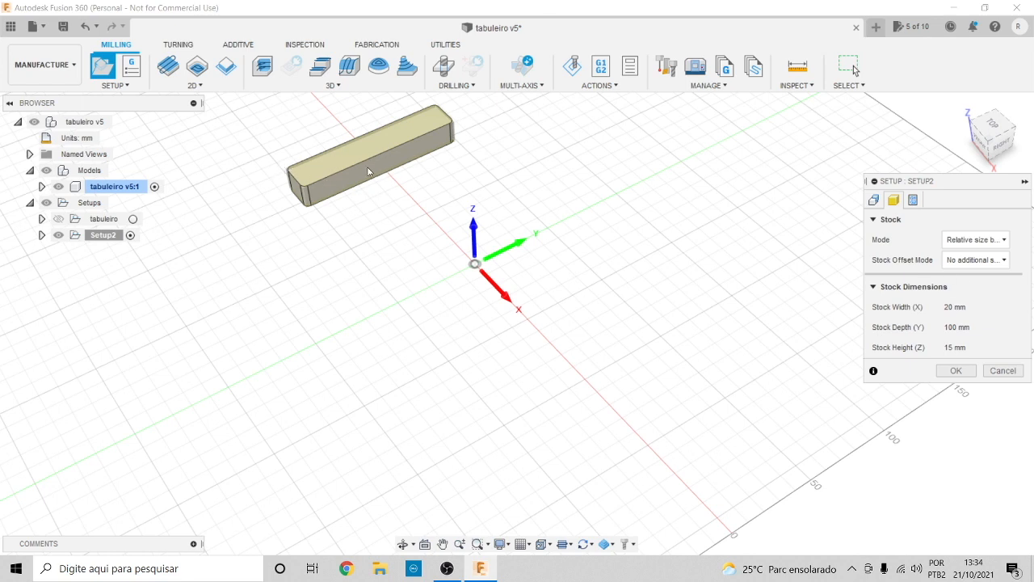
pyautogui.scroll(-3, 285, 136)
pyautogui.scroll(8, 275, 139)
pyautogui.scroll(-4, 380, 231)
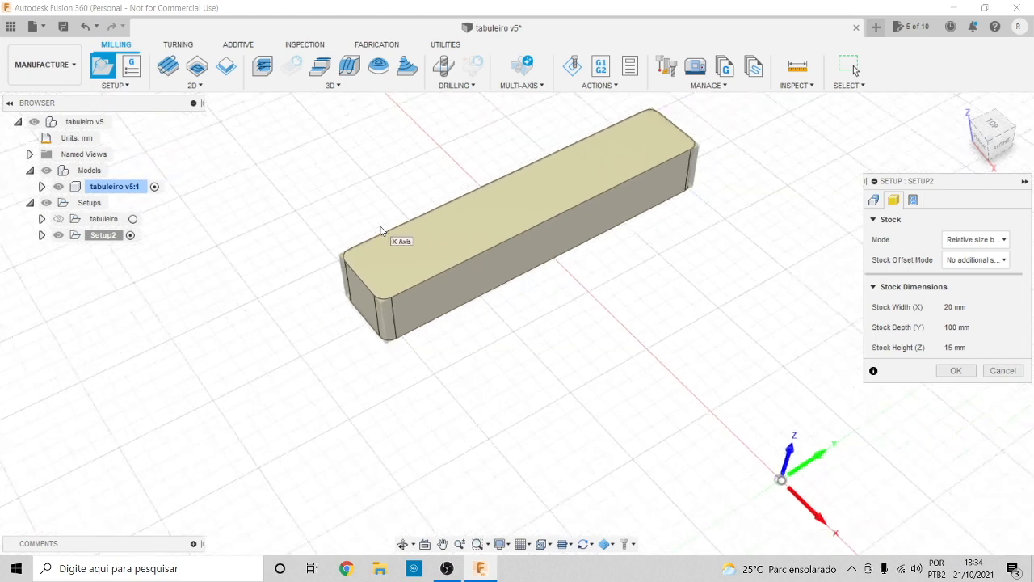
# Orient the setup's work coordinate system by Z axis/plane and X axis, placing its origin on a top corner model box point of the piece
pyautogui.click(874, 201)
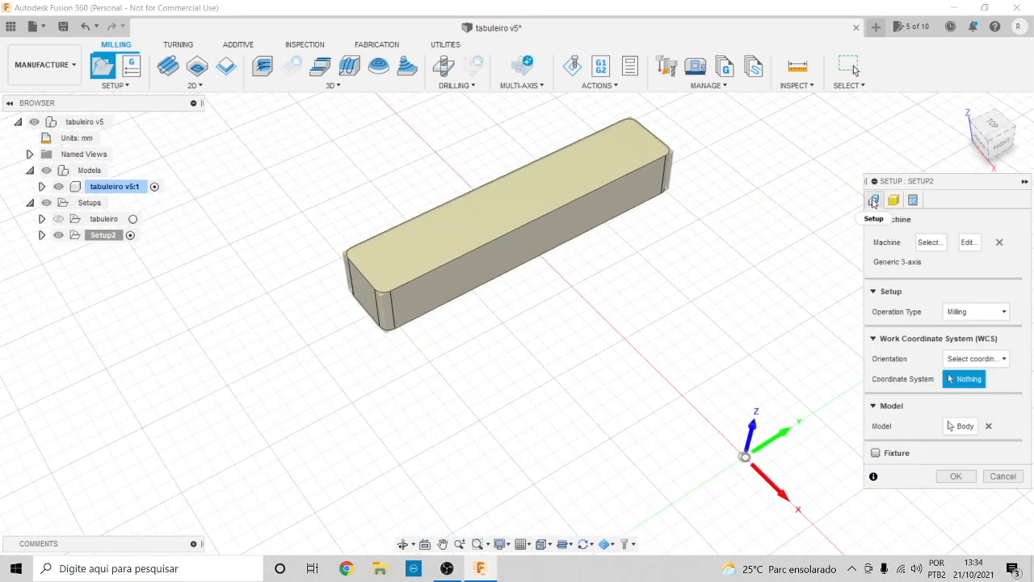
pyautogui.click(1002, 359)
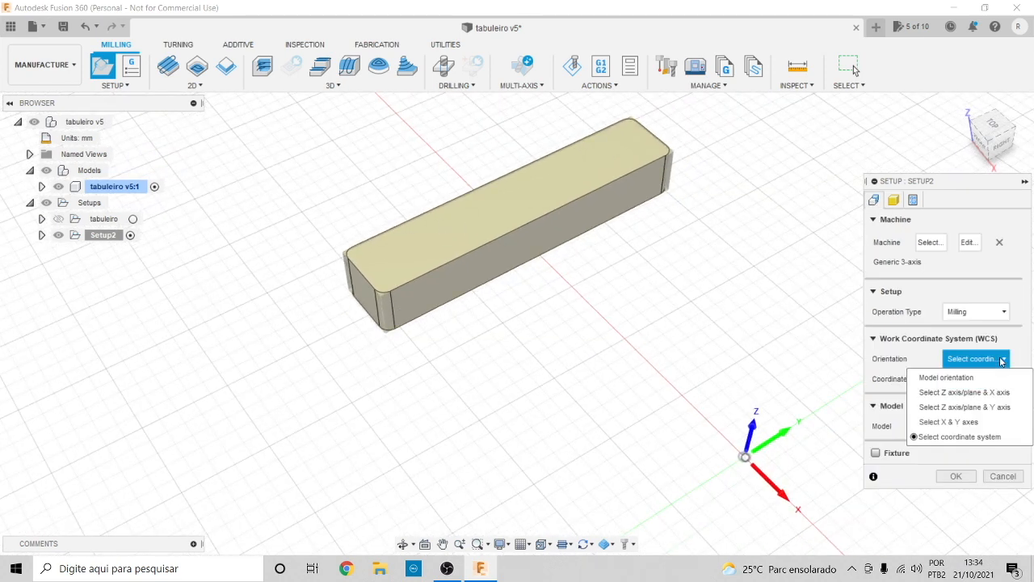
pyautogui.click(974, 392)
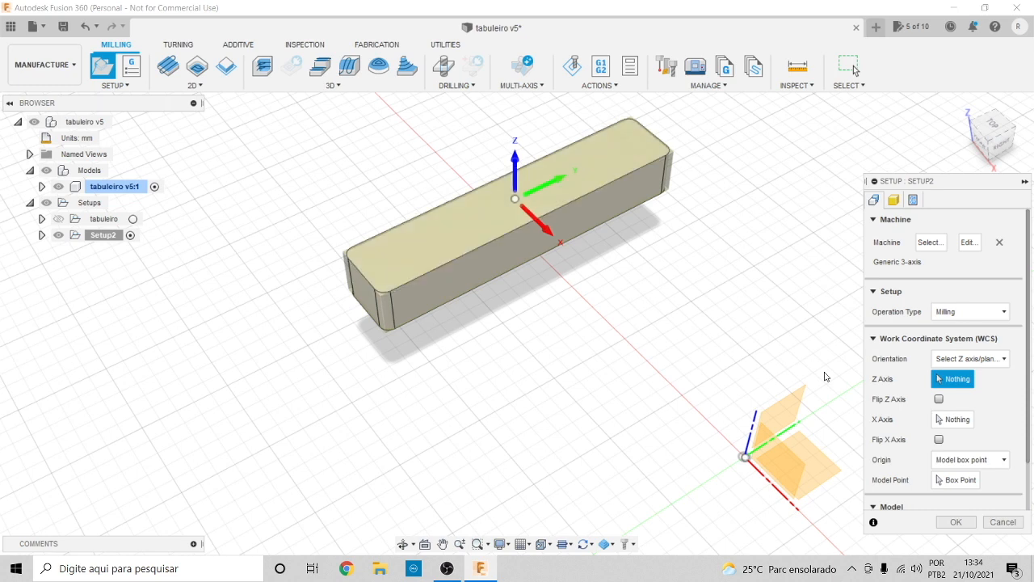
pyautogui.click(974, 481)
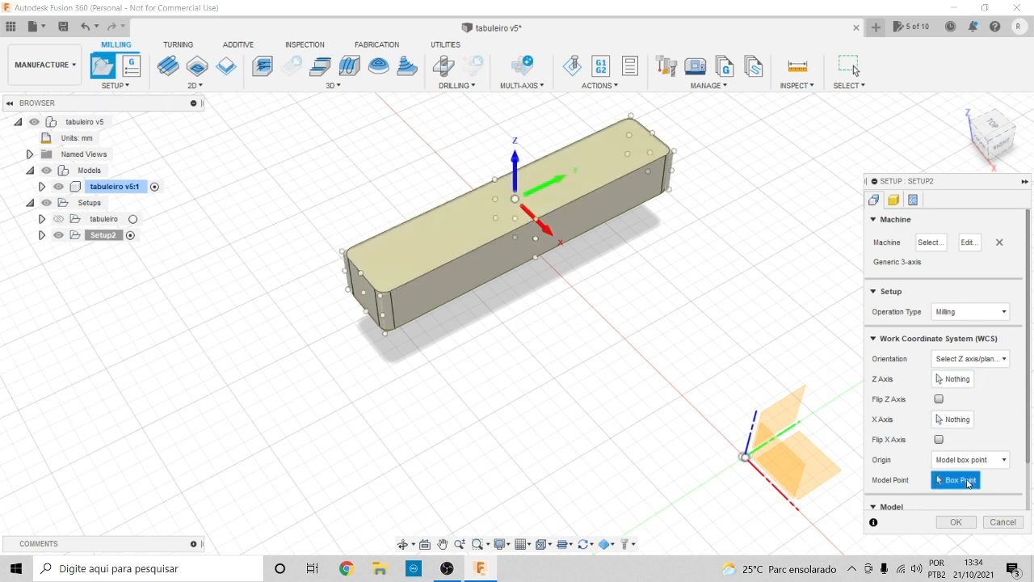
pyautogui.click(970, 459)
pyautogui.click(967, 508)
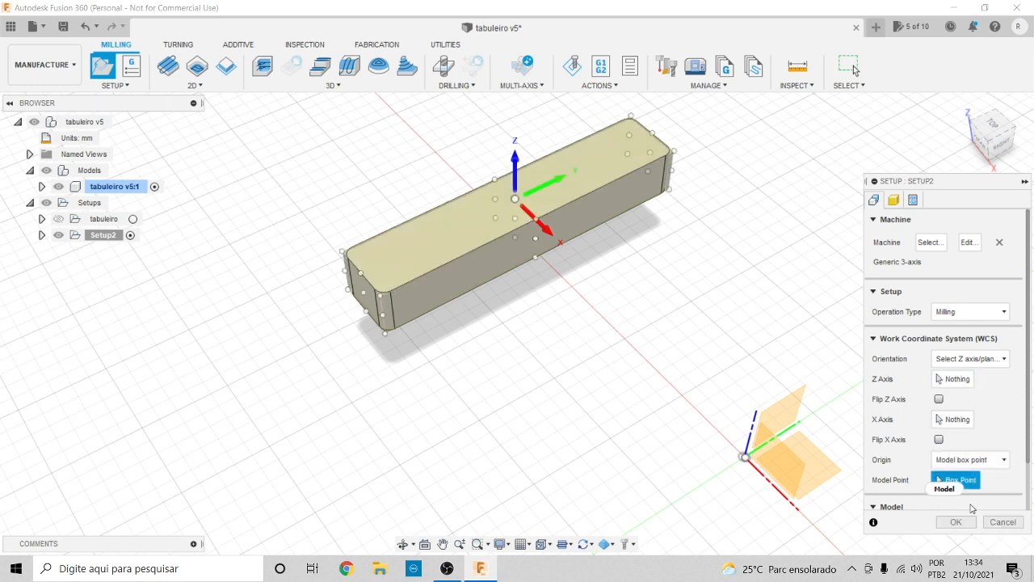
pyautogui.click(342, 252)
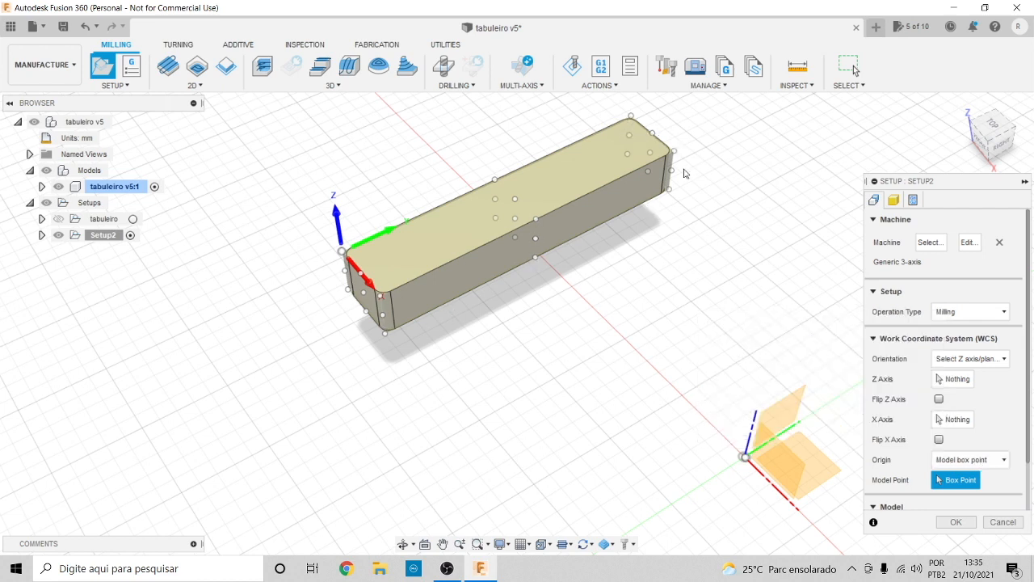
pyautogui.click(996, 137)
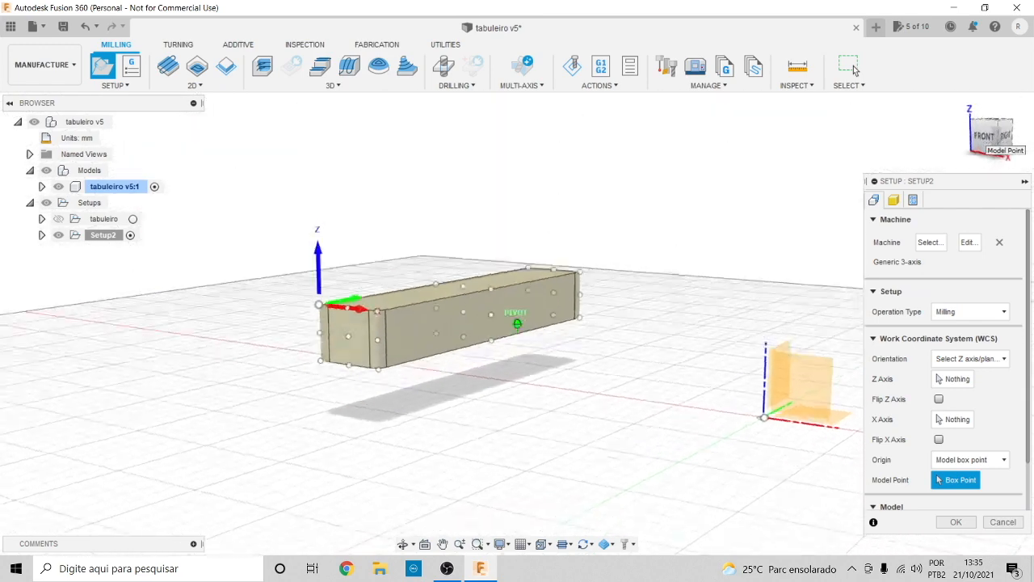
pyautogui.moveTo(995, 138)
pyautogui.mouseDown()
pyautogui.moveTo(1028, 150)
pyautogui.moveTo(997, 173)
pyautogui.moveTo(961, 162)
pyautogui.moveTo(969, 129)
pyautogui.moveTo(956, 161)
pyautogui.mouseUp()
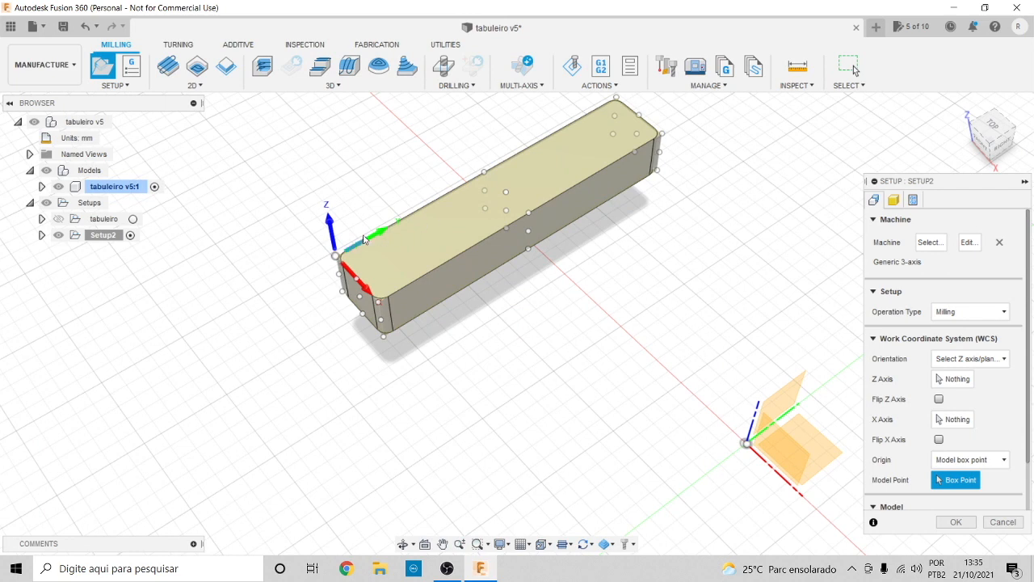
# Check the setup's stock settings, accept the setup, and rename it peca1
pyautogui.click(895, 200)
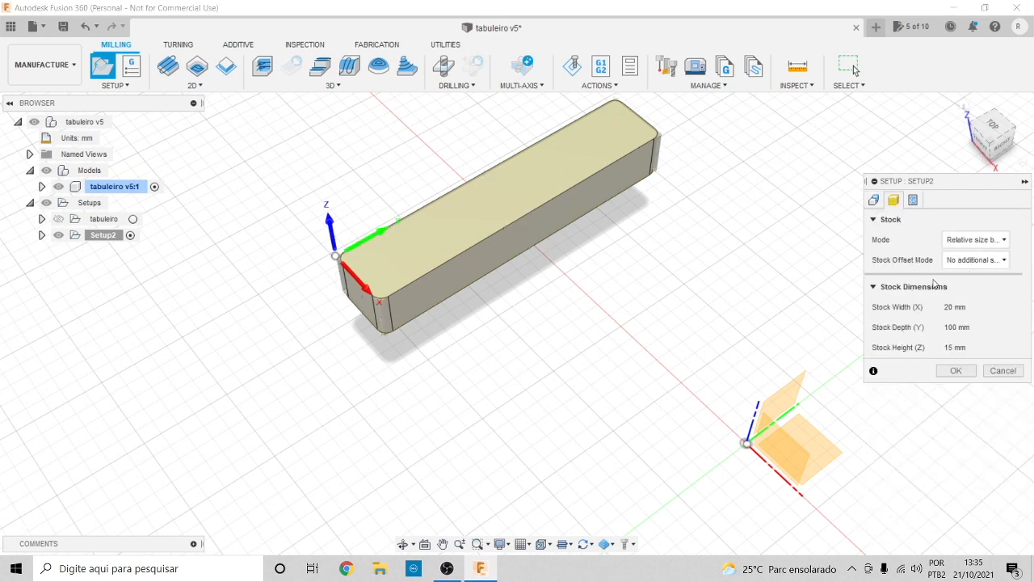
pyautogui.click(955, 371)
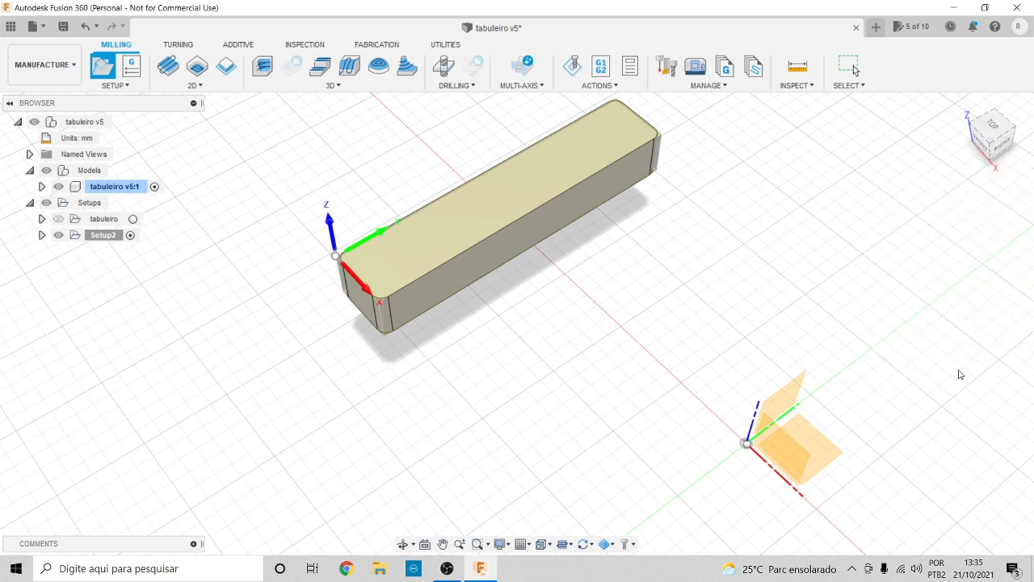
pyautogui.doubleClick(103, 235)
pyautogui.write('peca1')
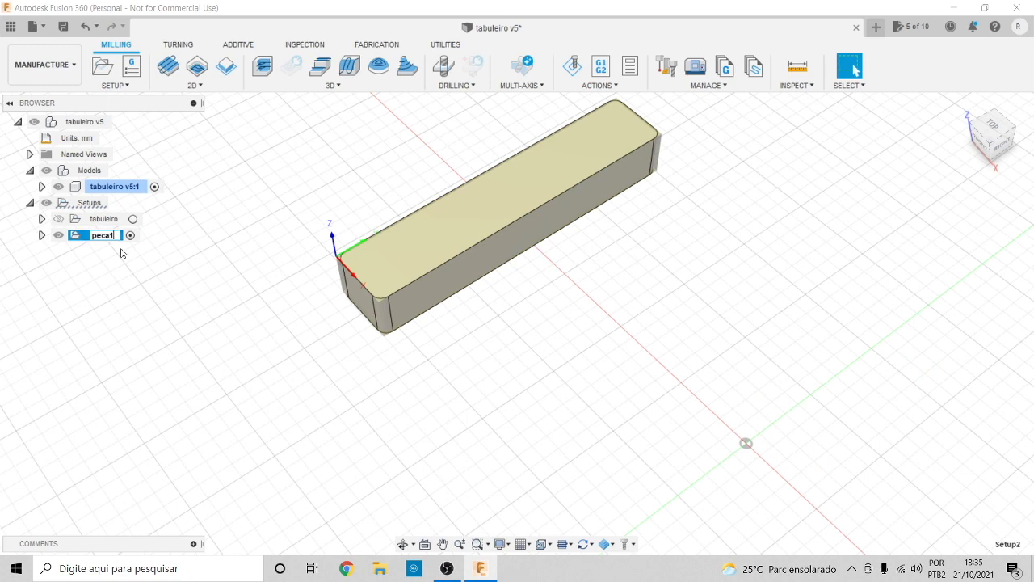
pyautogui.press('Return')
# Start a 2D Contour operation in the peca1 setup and select the piece's bottom outline as the contour
pyautogui.click(194, 85)
pyautogui.click(191, 146)
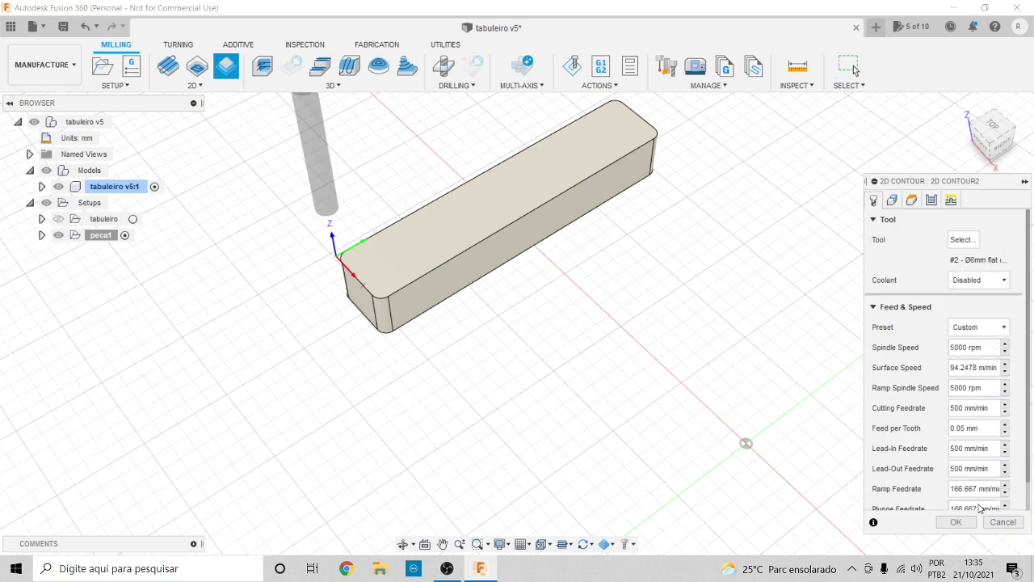
pyautogui.click(893, 201)
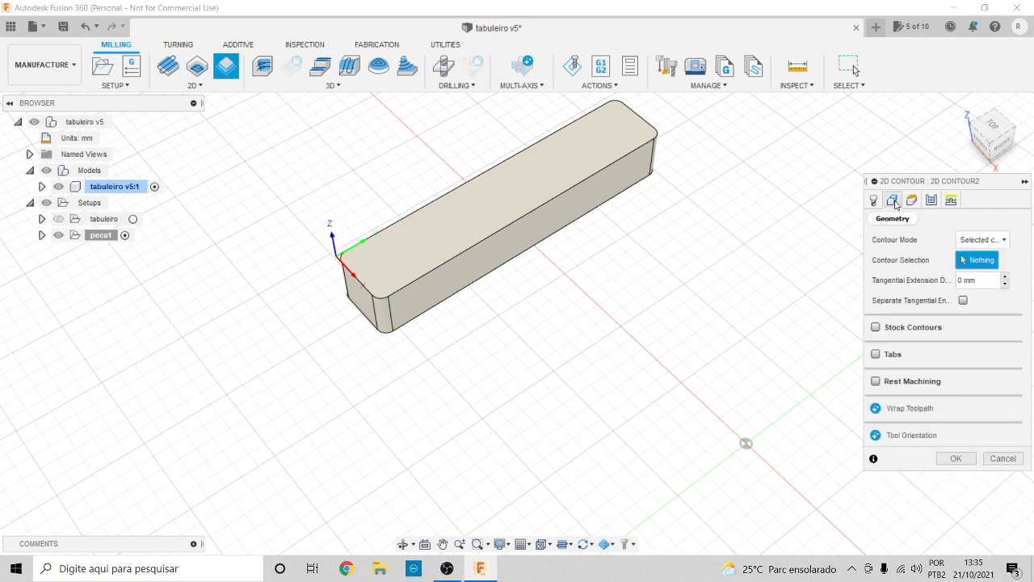
pyautogui.click(981, 239)
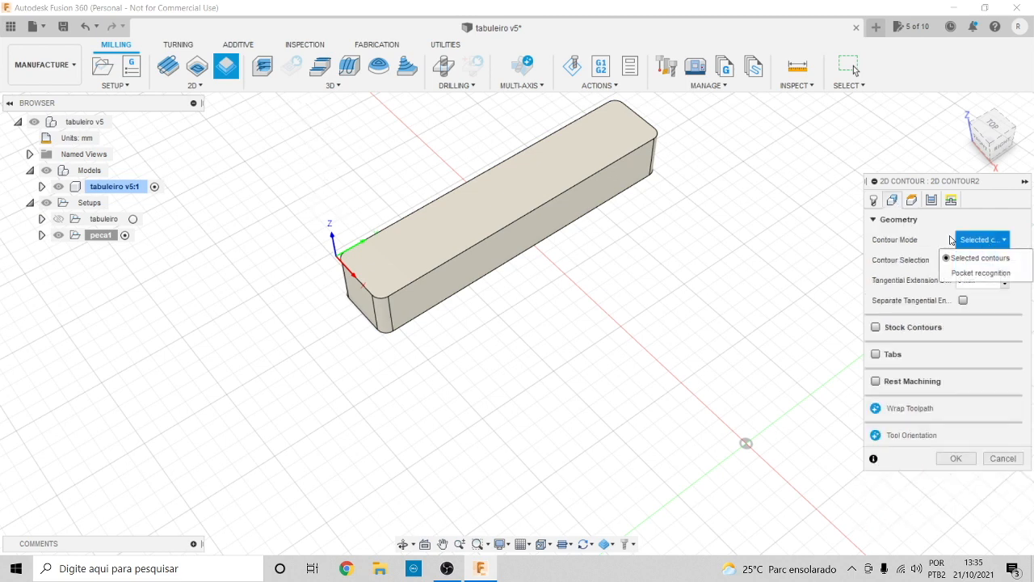
pyautogui.click(468, 293)
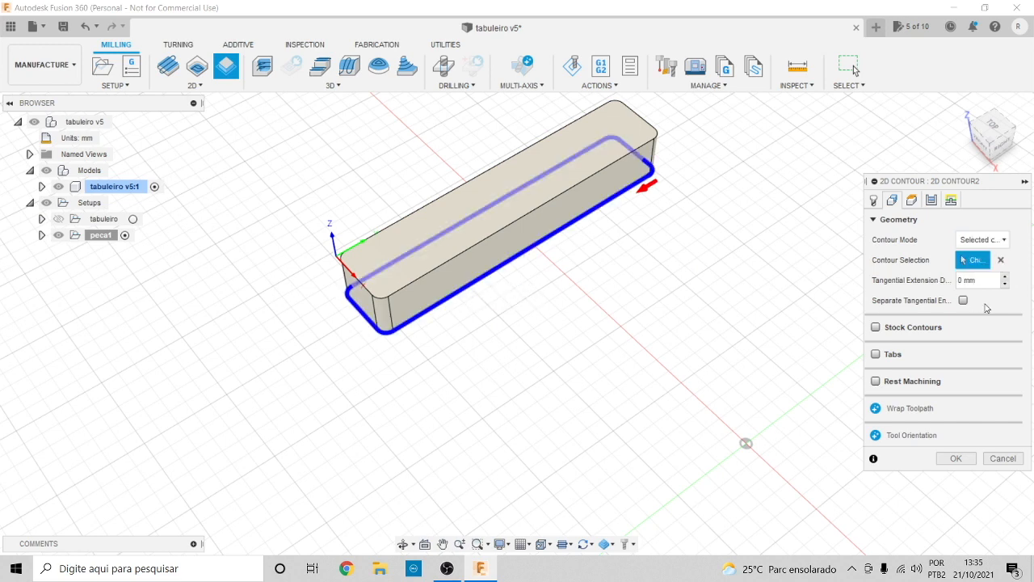
# Enable rectangular tabs on the contour, space them 40 mm apart, and increase the tab height
pyautogui.click(876, 355)
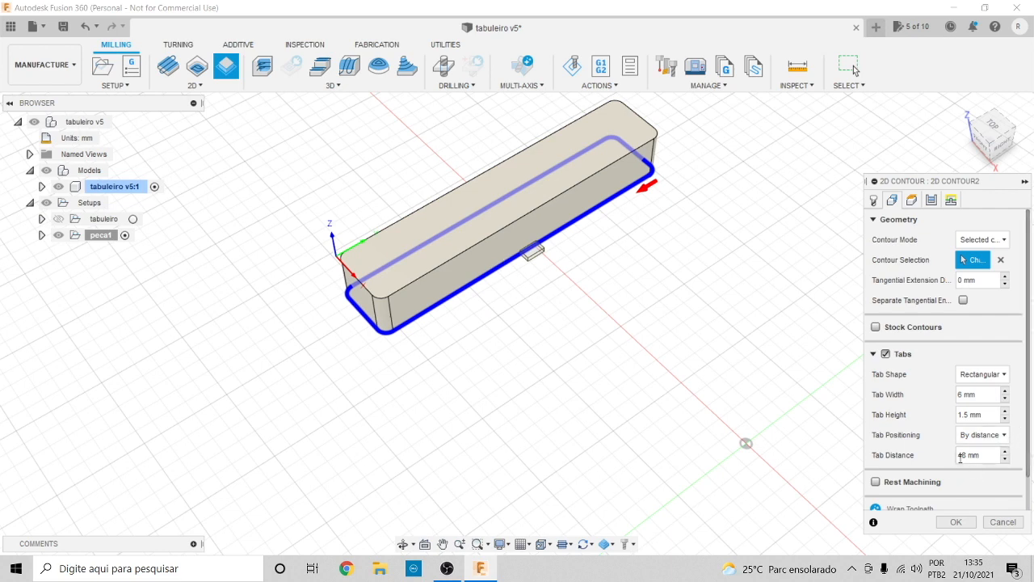
pyautogui.moveTo(966, 456); pyautogui.dragTo(952, 456)
pyautogui.write('30')
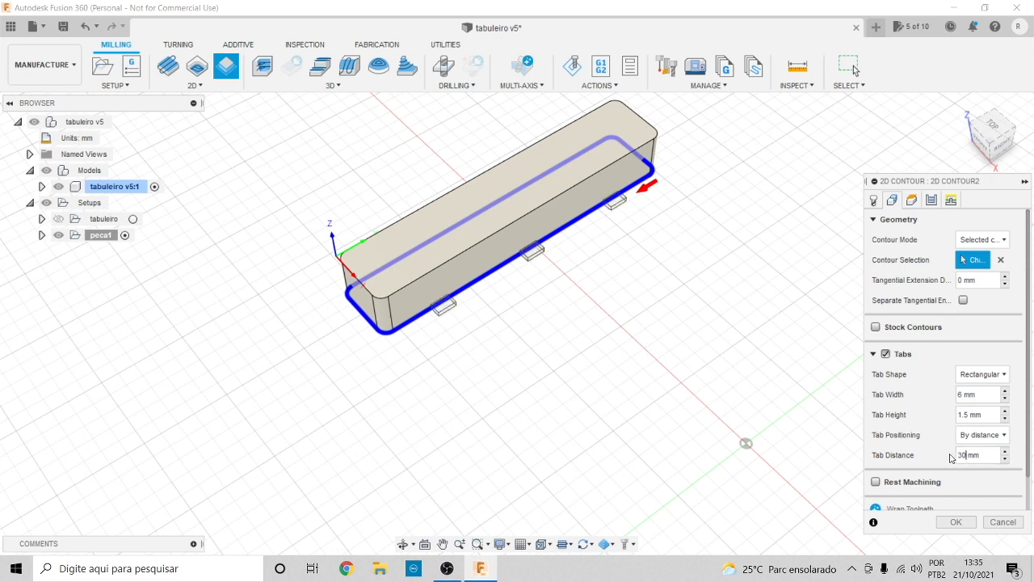
pyautogui.press('BackSpace')
pyautogui.press('BackSpace')
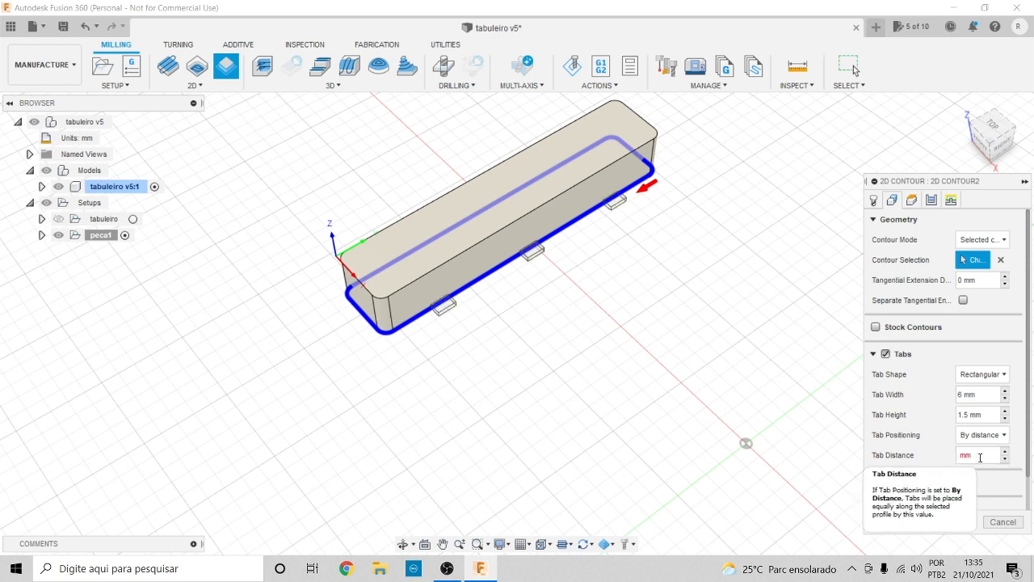
pyautogui.write('40')
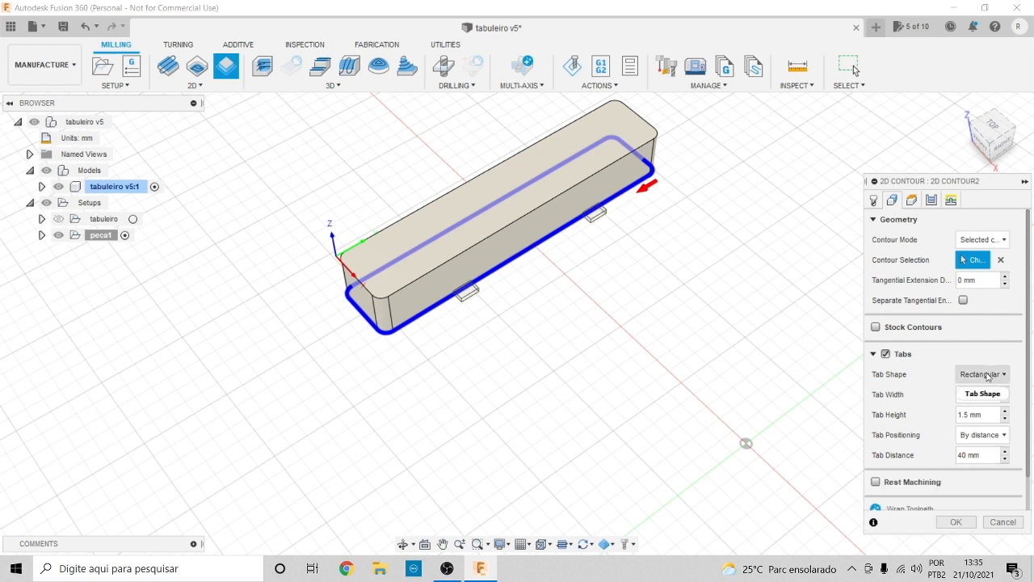
pyautogui.click(1006, 411)
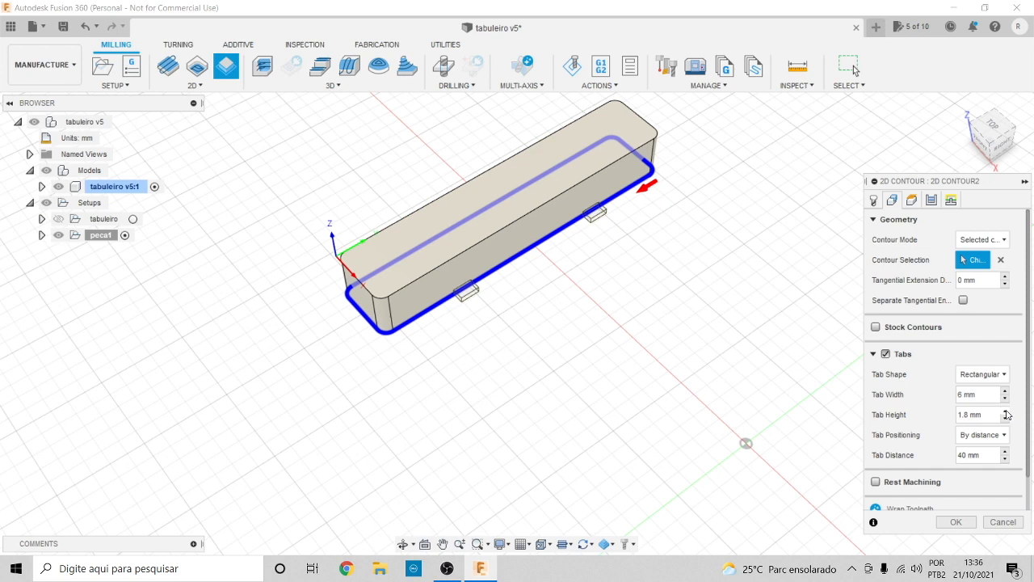
pyautogui.click(1006, 412)
# Reference the 2D Contour's retract height from the model top
pyautogui.click(912, 200)
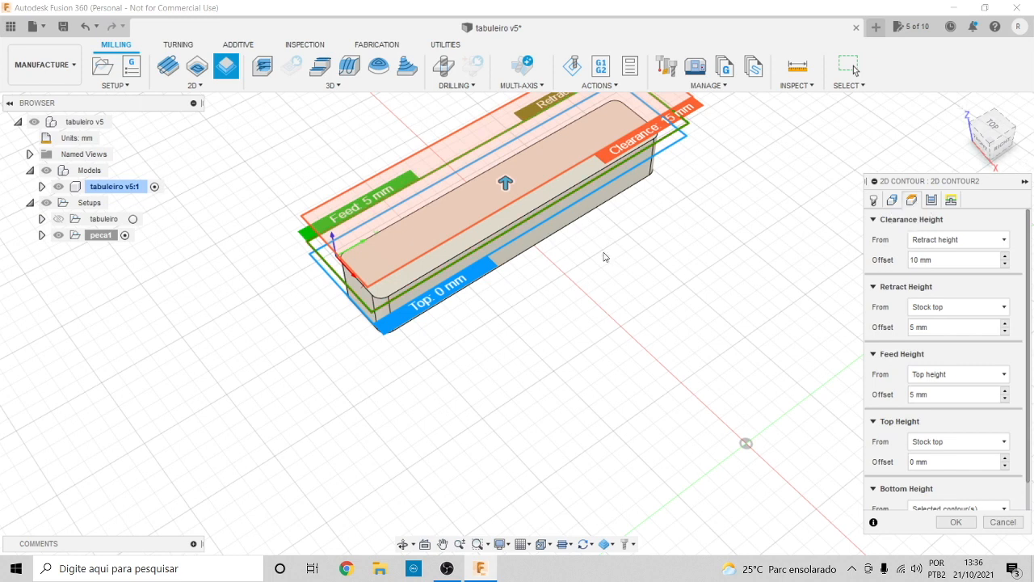
pyautogui.click(985, 153)
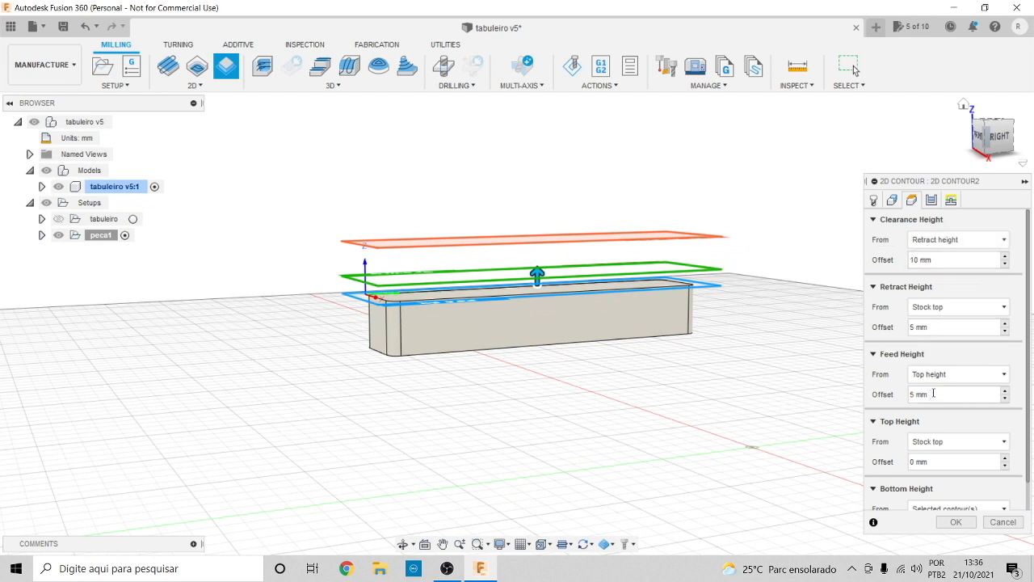
pyautogui.click(943, 309)
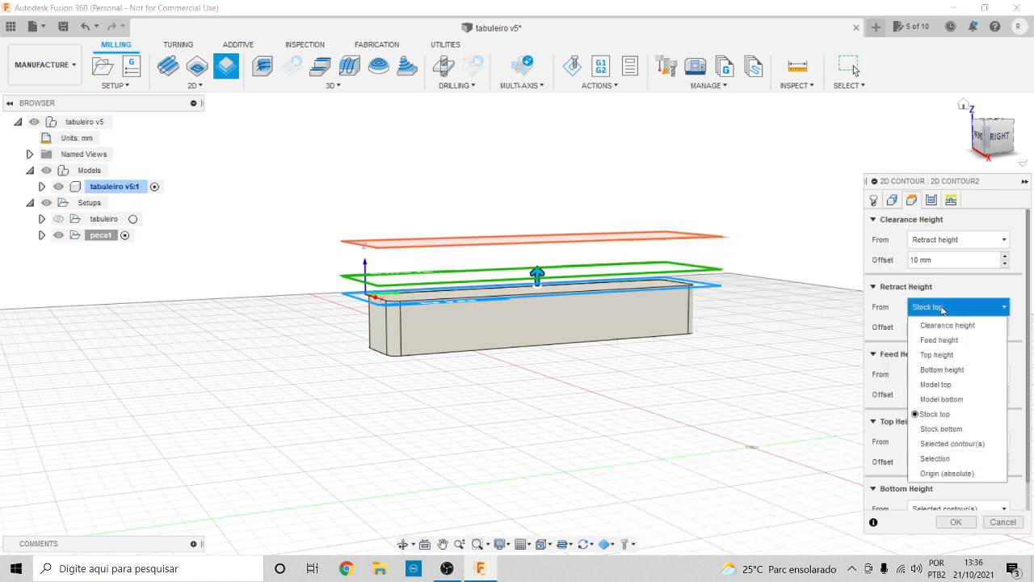
pyautogui.click(941, 385)
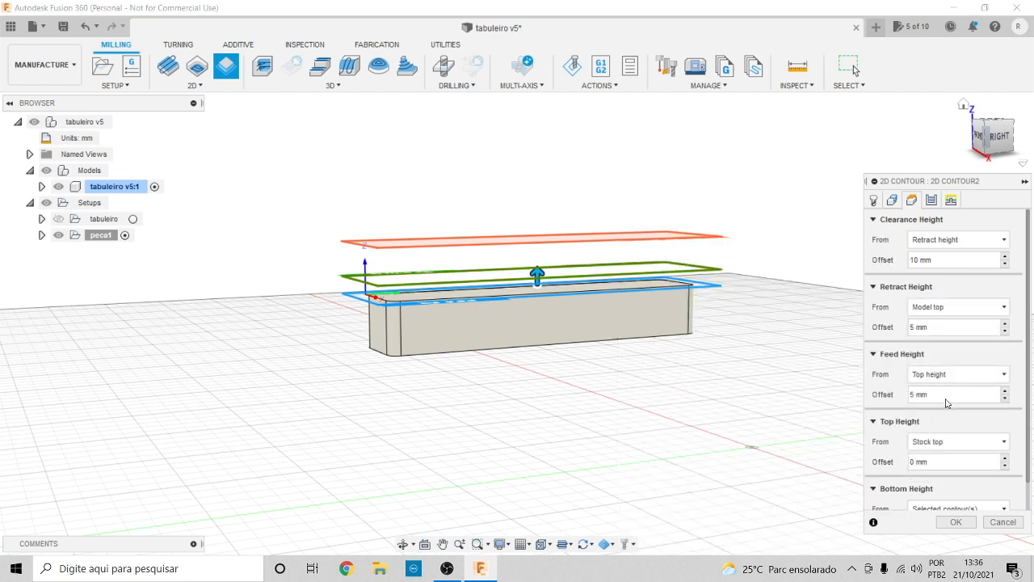
# Reference the top height from the model top and the bottom height from the model bottom with a -0.5 mm offset
pyautogui.moveTo(1028, 469); pyautogui.dragTo(1029, 503)
pyautogui.click(937, 411)
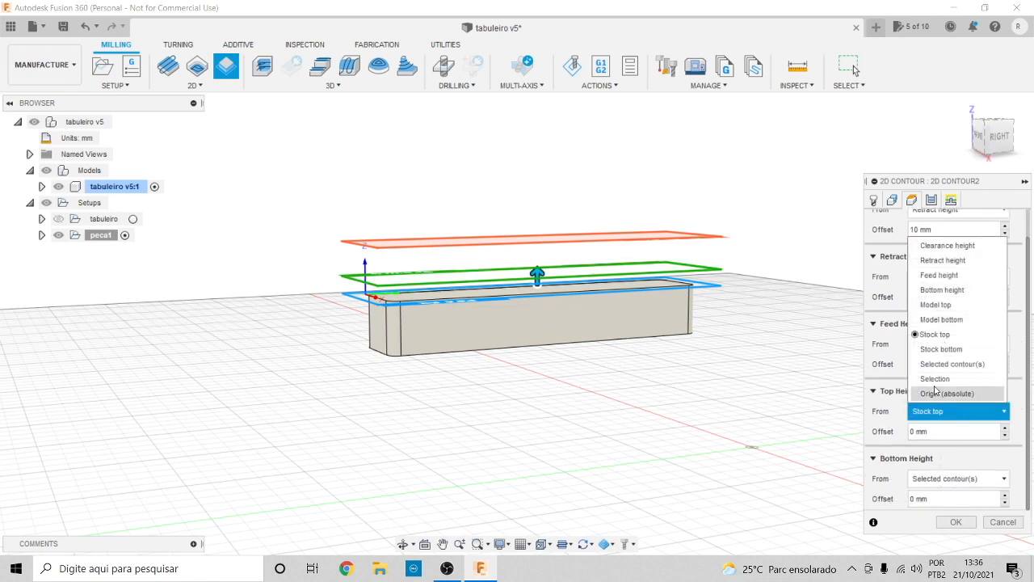
pyautogui.click(936, 305)
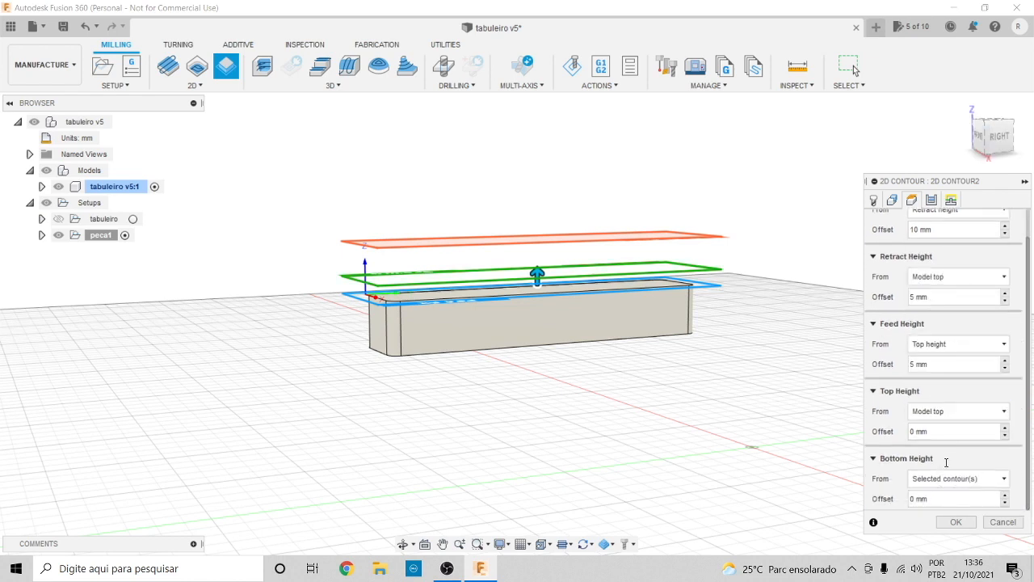
pyautogui.click(966, 479)
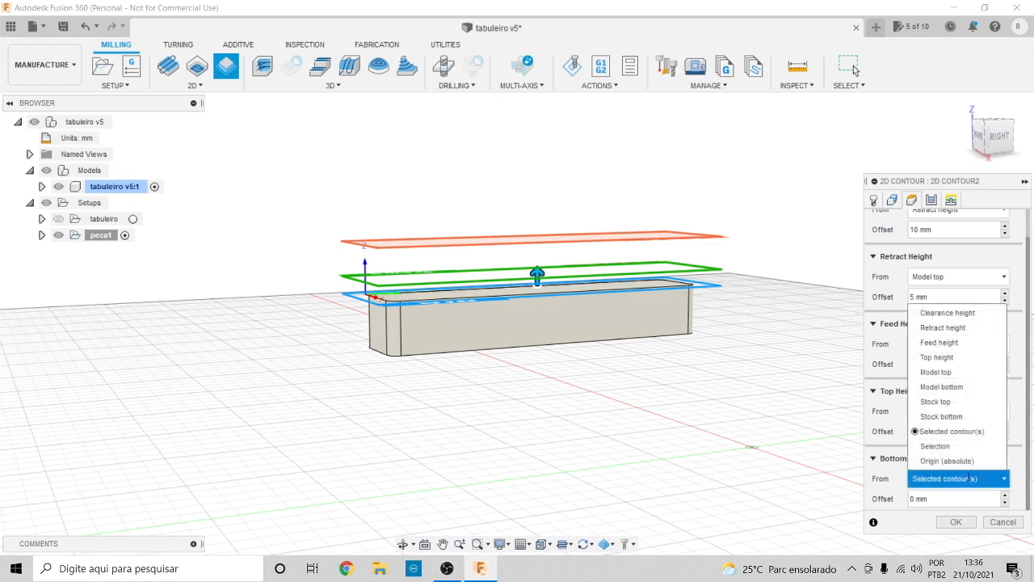
pyautogui.click(944, 387)
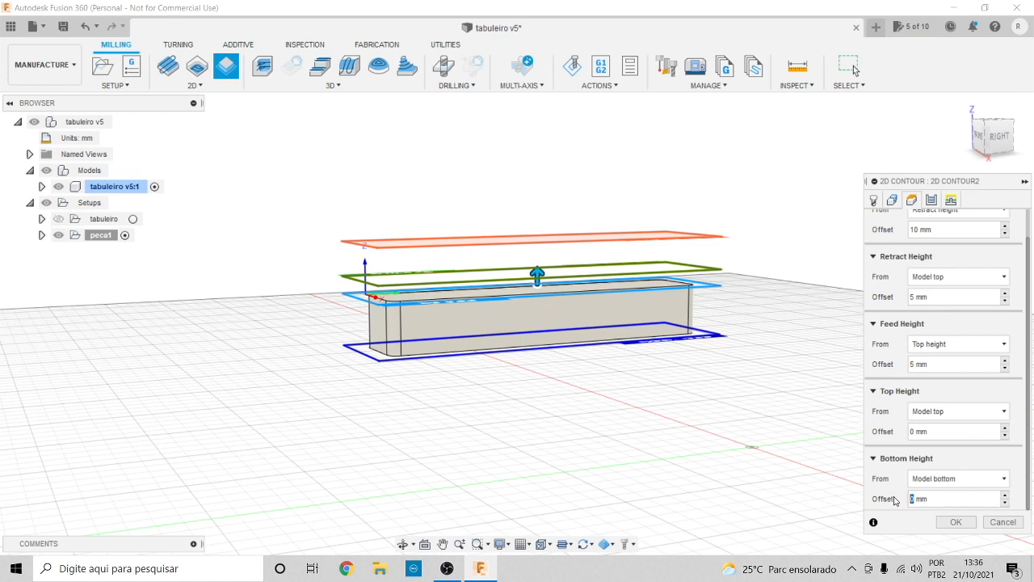
pyautogui.write('-0.5')
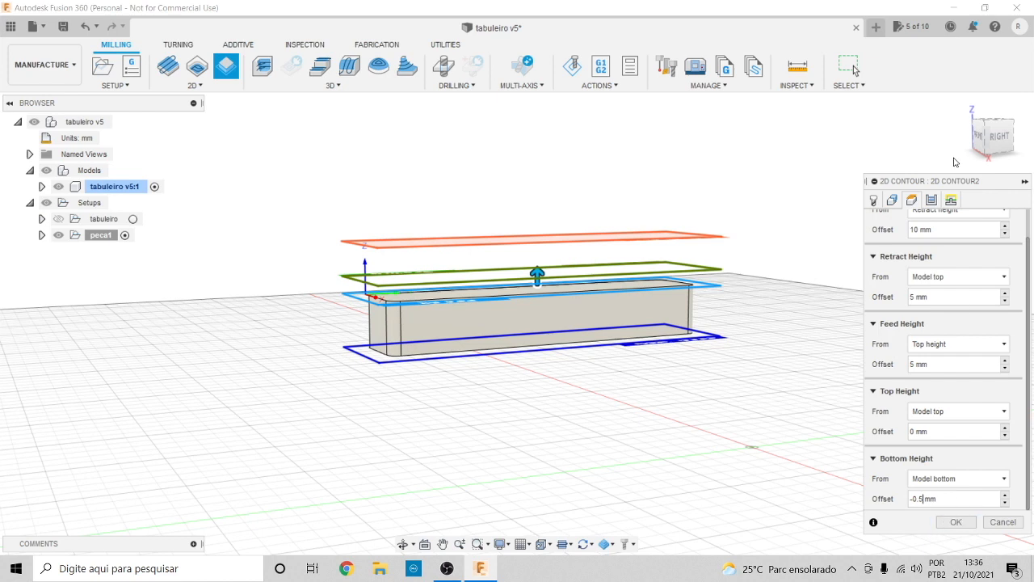
# Enable Multiple Depths with a 4 mm maximum roughing stepdown for peca1's 2D Contour and generate the toolpath
pyautogui.click(931, 200)
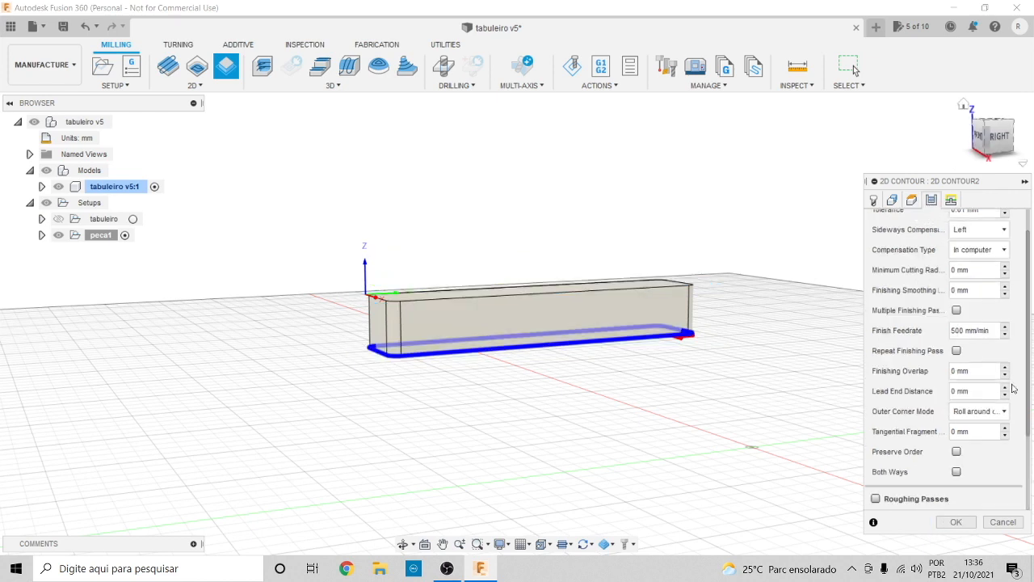
pyautogui.scroll(-3, 999, 454)
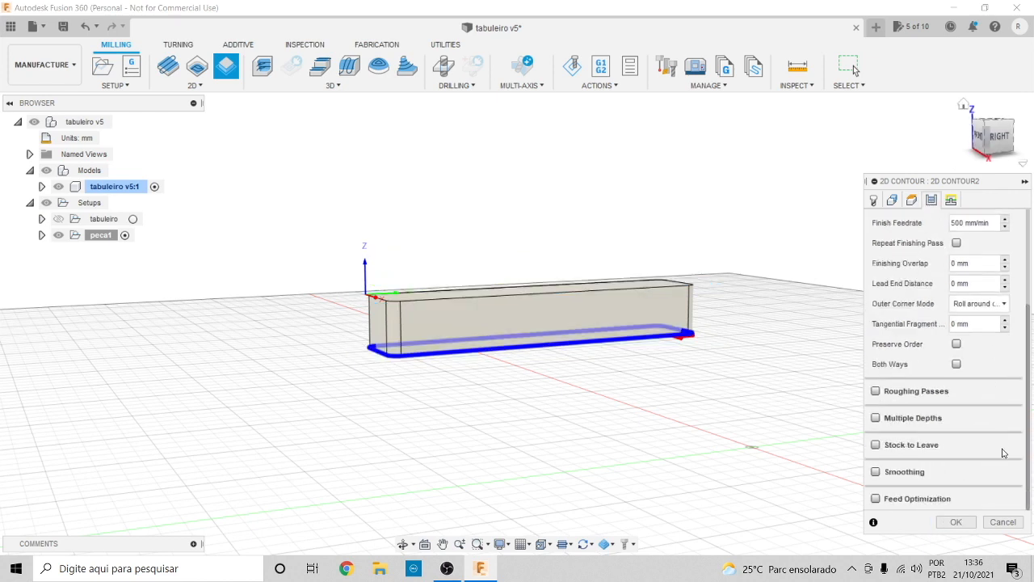
pyautogui.click(877, 418)
pyautogui.doubleClick(952, 438)
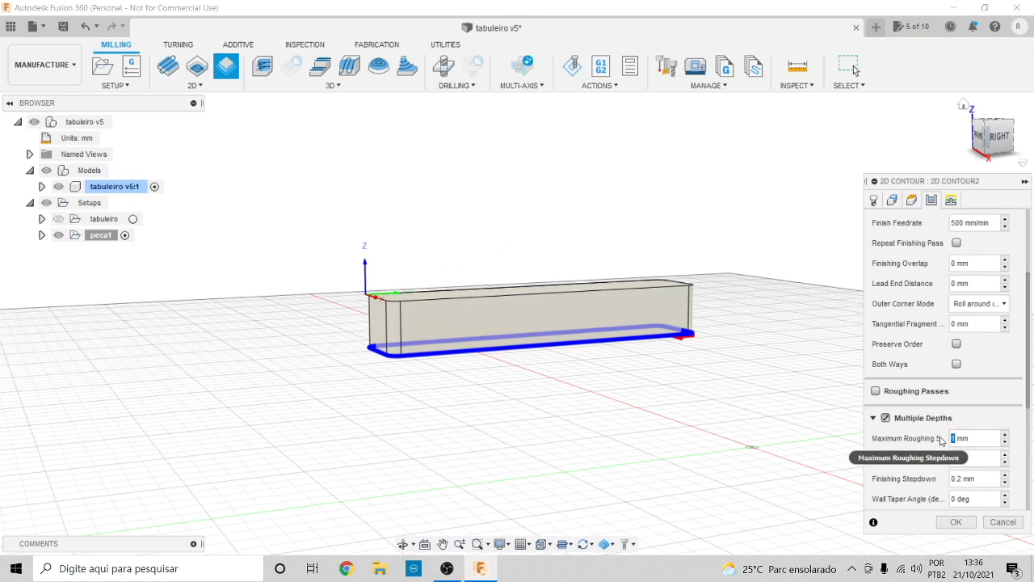
pyautogui.write('4')
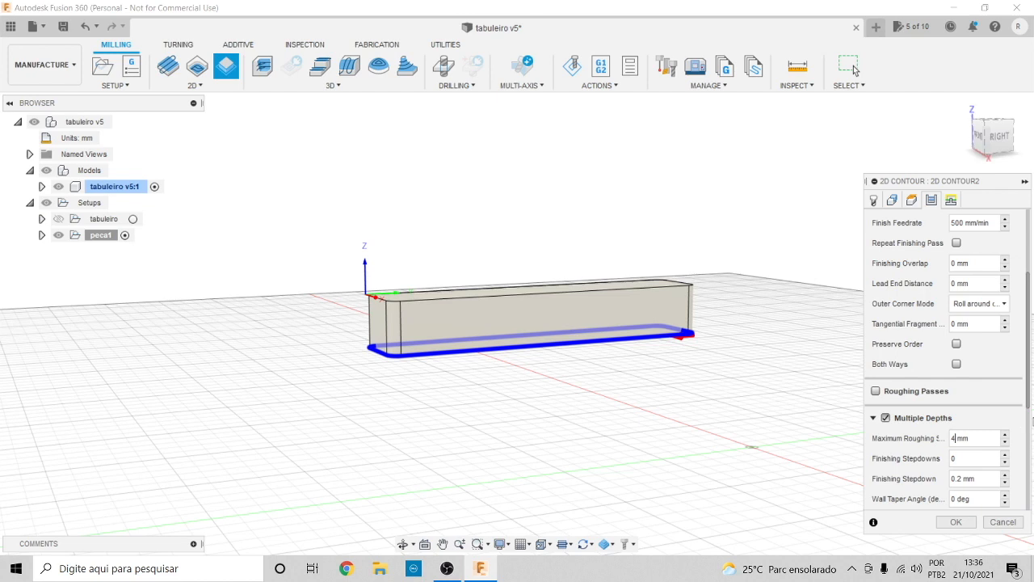
pyautogui.scroll(-2, 1031, 432)
pyautogui.moveTo(1031, 432); pyautogui.dragTo(1031, 339)
pyautogui.click(958, 524)
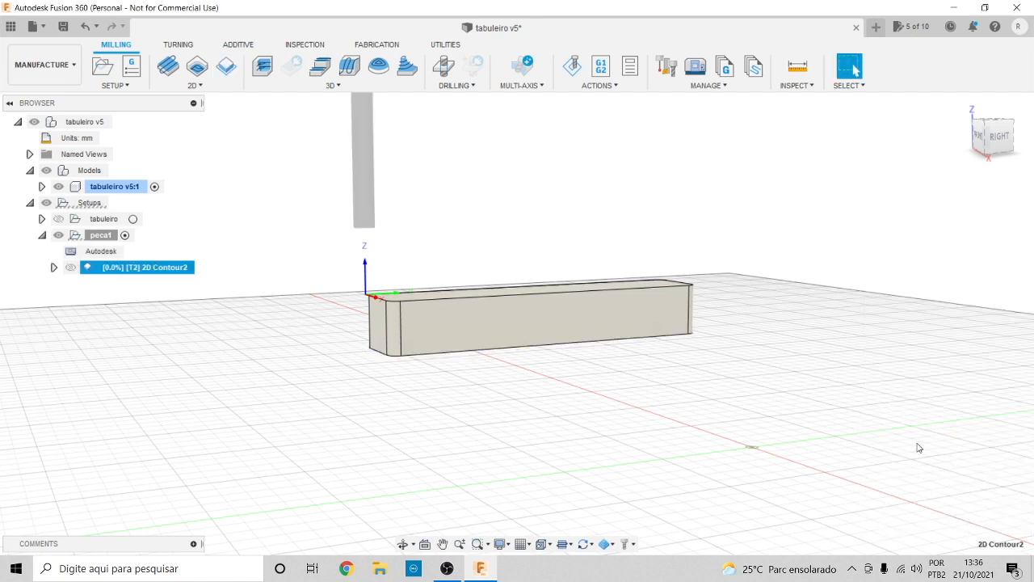
# Simulate peca1's contour toolpath, inspect the passes and tabs around the piece, and close the simulation
pyautogui.moveTo(983, 147); pyautogui.dragTo(997, 178)
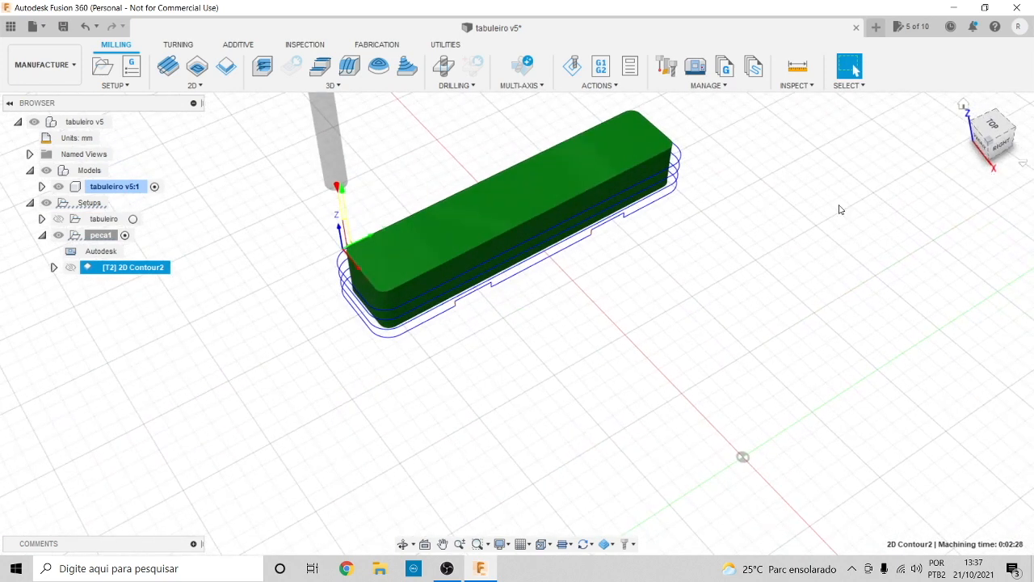
pyautogui.click(572, 68)
pyautogui.click(517, 490)
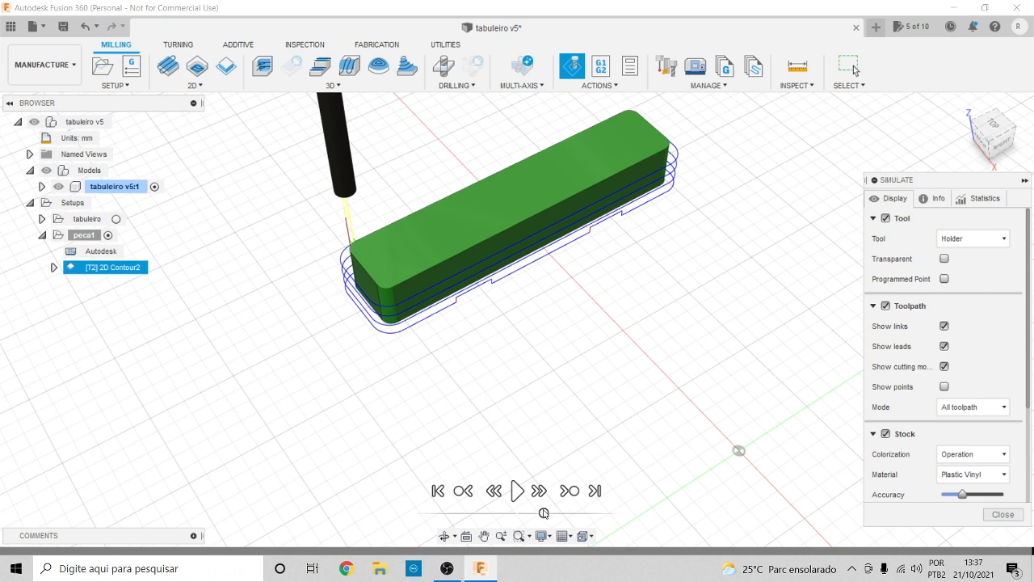
pyautogui.click(519, 493)
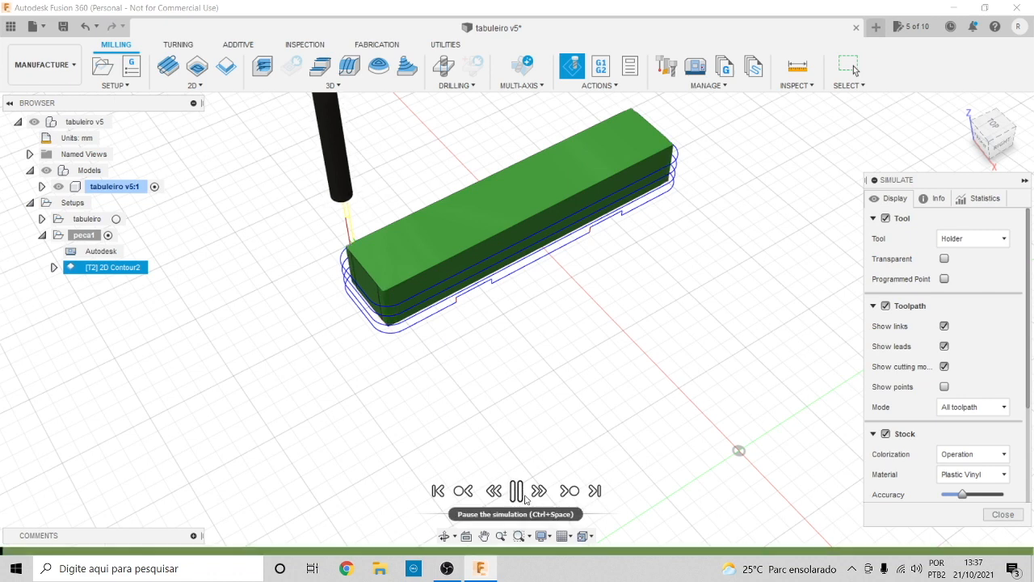
pyautogui.moveTo(551, 511); pyautogui.dragTo(554, 511)
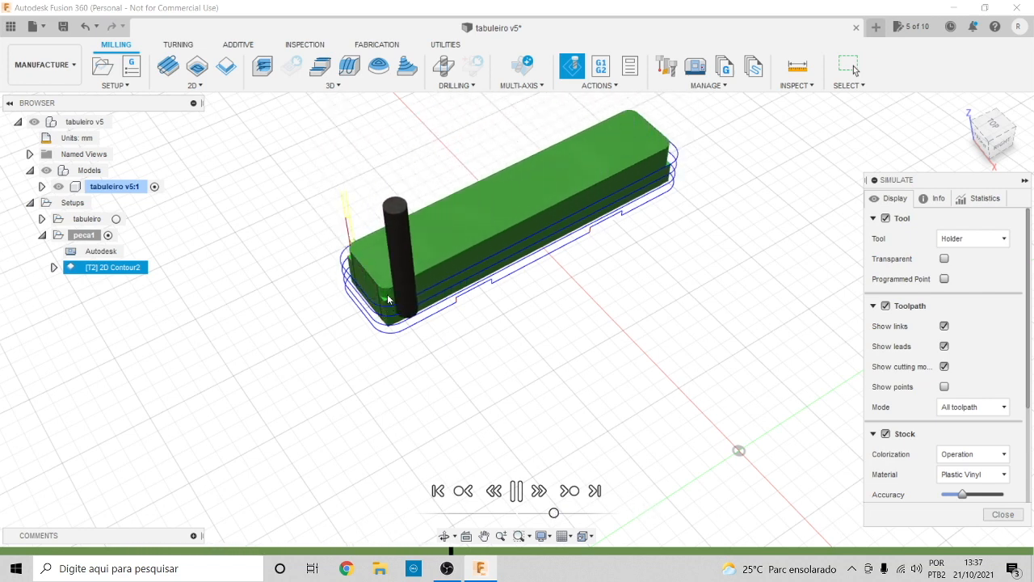
pyautogui.scroll(5, 388, 299)
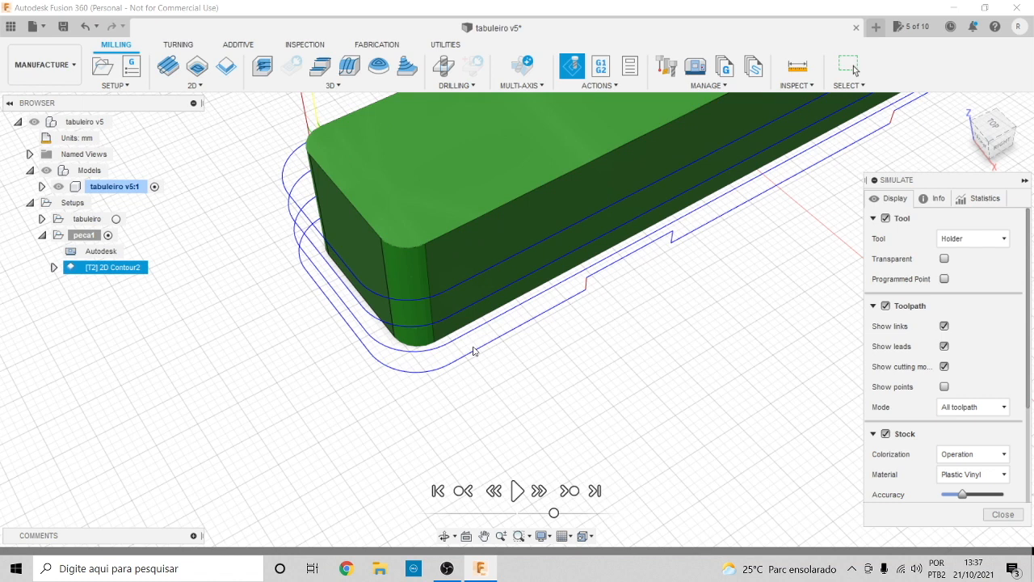
pyautogui.scroll(-5, 474, 351)
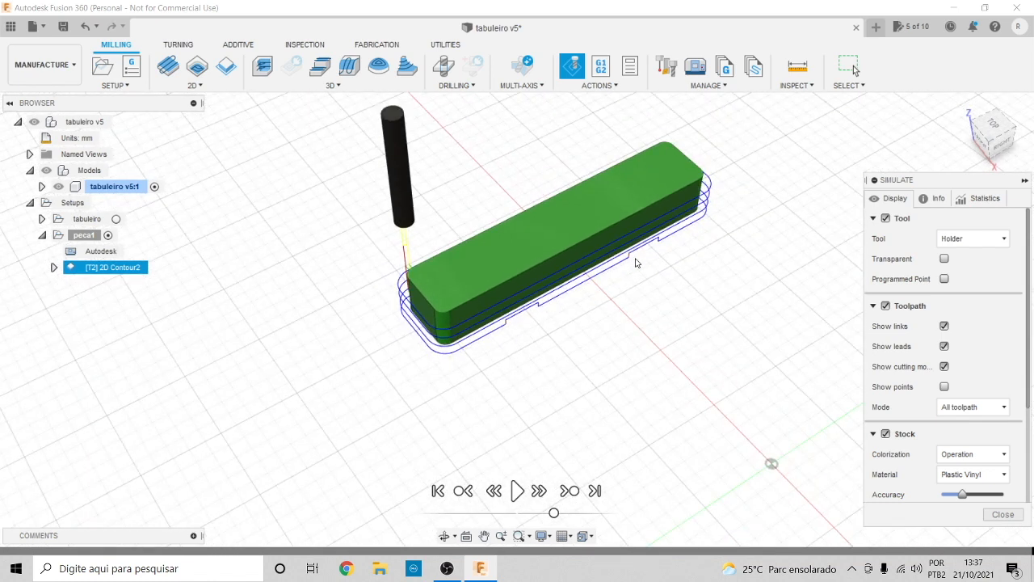
pyautogui.click(1003, 514)
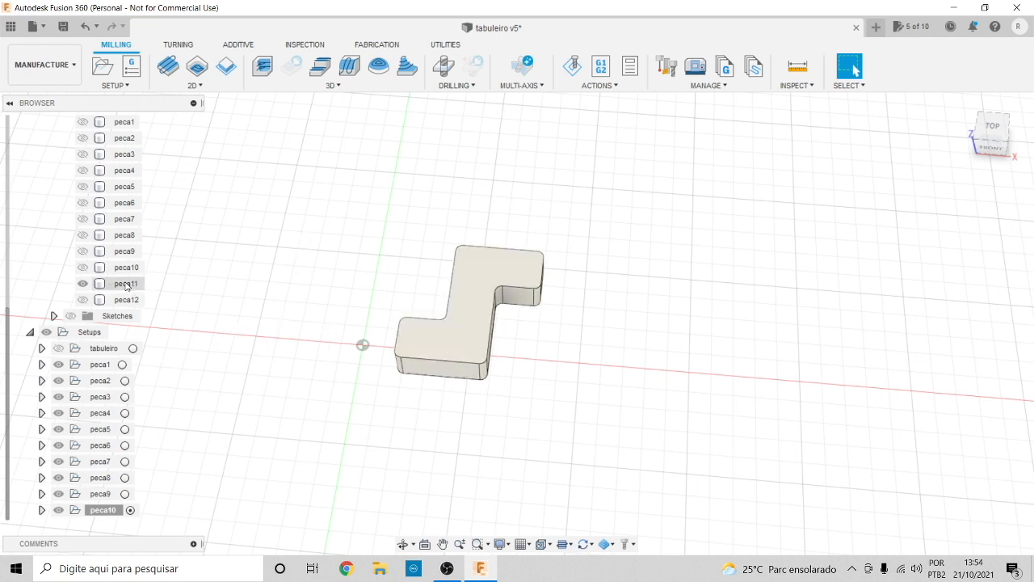
# Create a setup for peca11 with a relative size box as stock and no additional stock
pyautogui.click(103, 67)
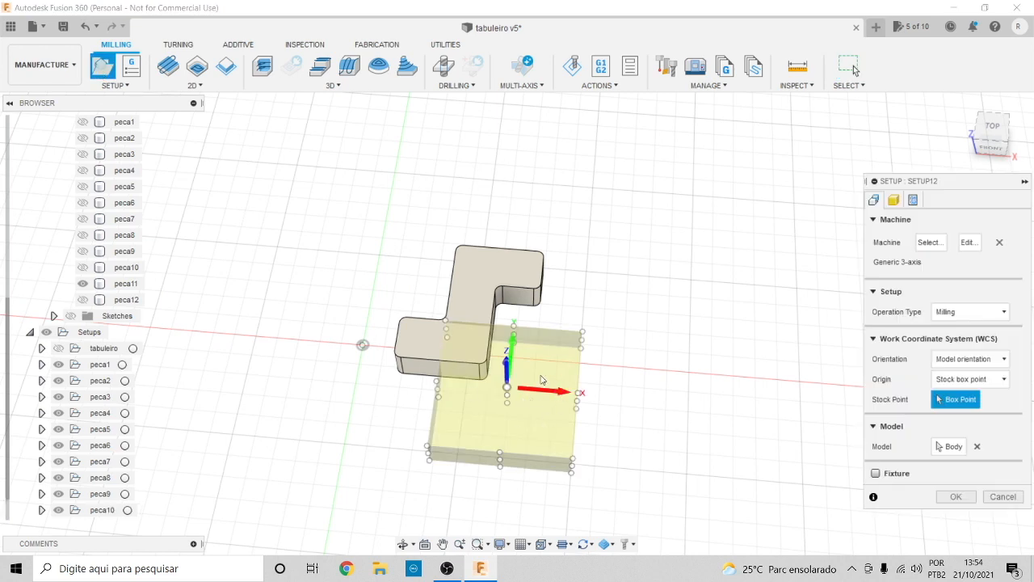
pyautogui.click(893, 199)
pyautogui.click(978, 242)
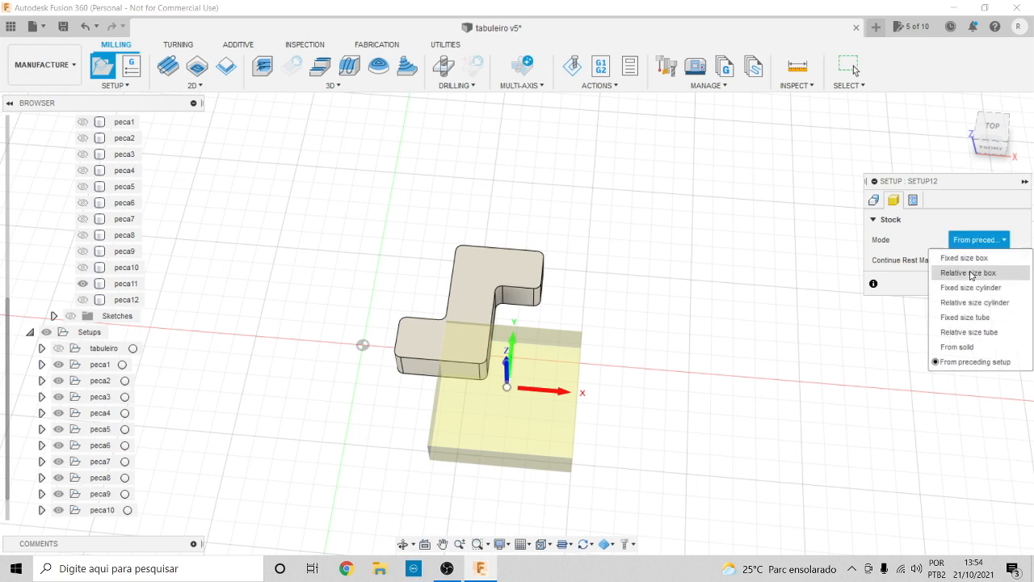
pyautogui.click(987, 273)
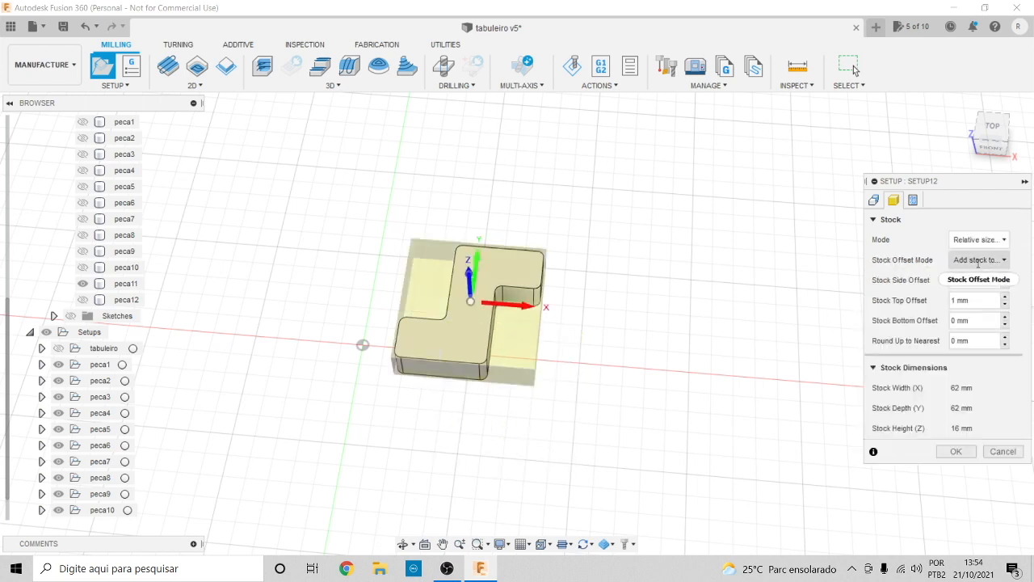
pyautogui.click(978, 259)
pyautogui.click(930, 278)
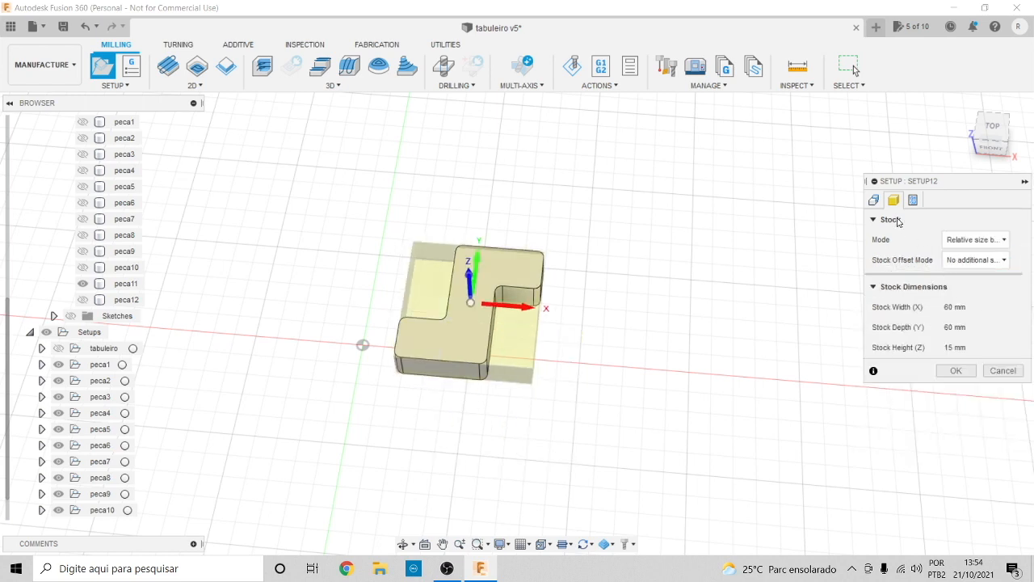
# Place the setup origin on the stock box's top front-left corner, keep the model orientation, and finish the setup
pyautogui.click(875, 201)
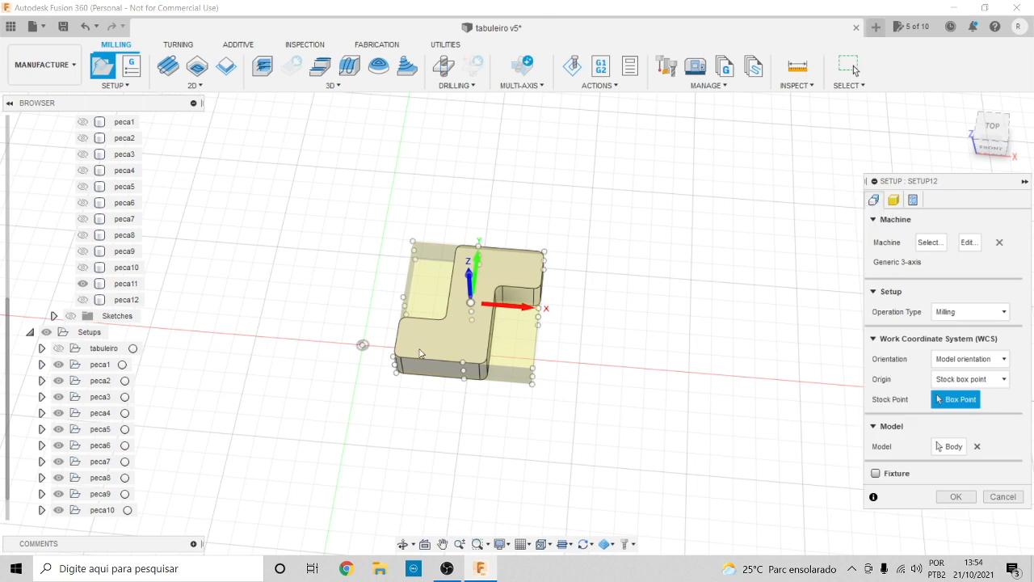
pyautogui.scroll(5, 464, 369)
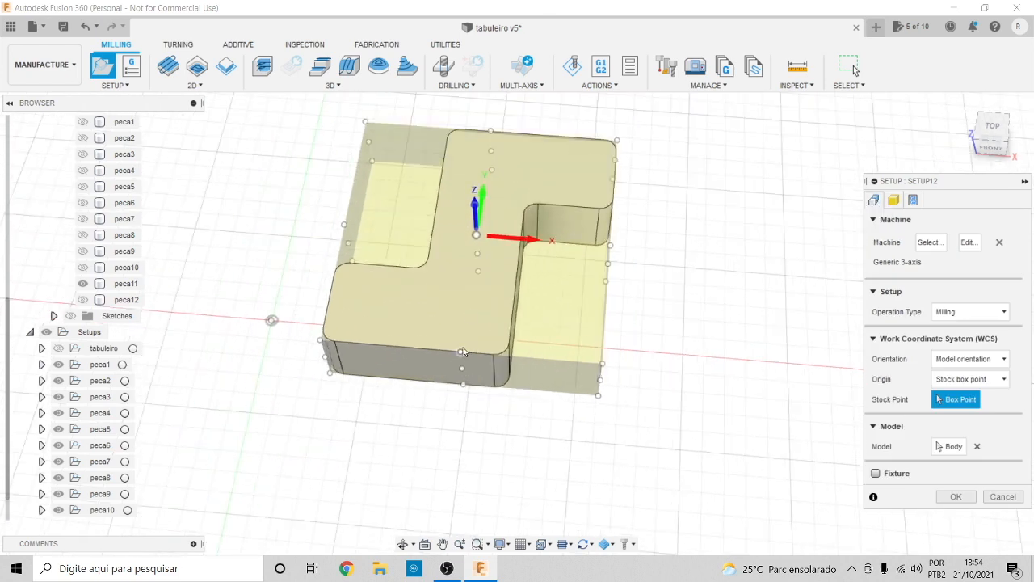
pyautogui.click(320, 340)
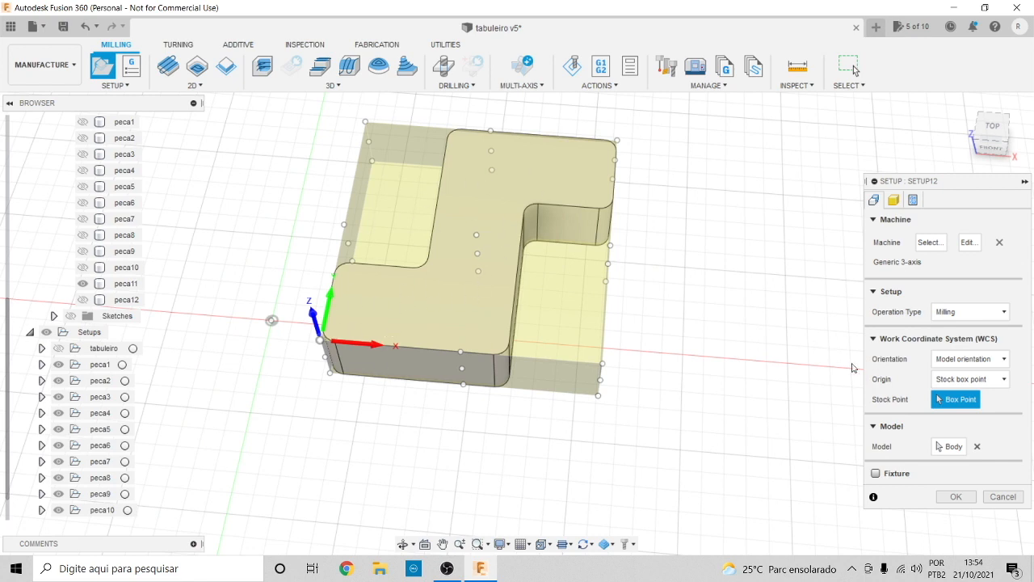
pyautogui.click(977, 361)
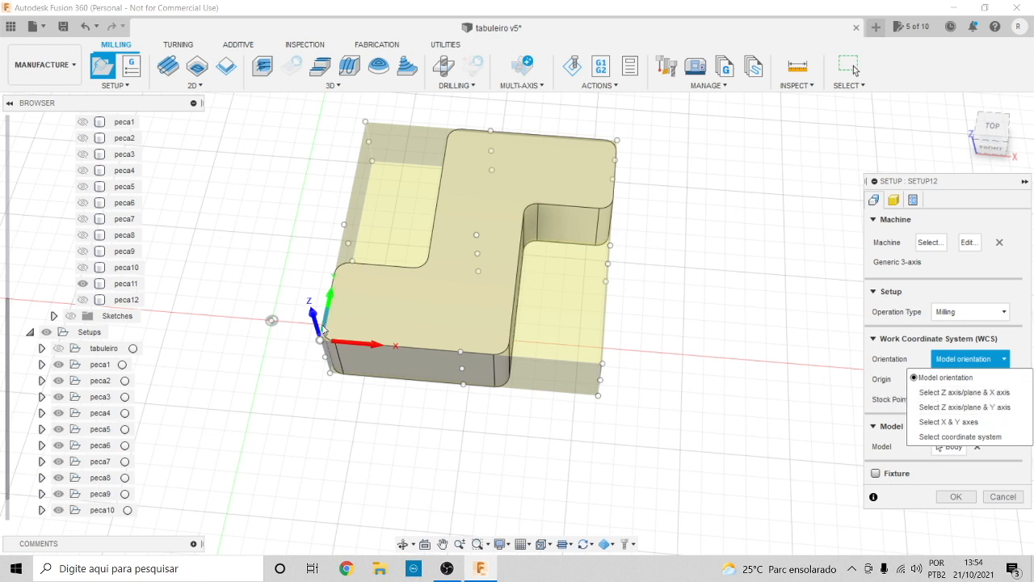
pyautogui.click(1021, 271)
pyautogui.click(896, 202)
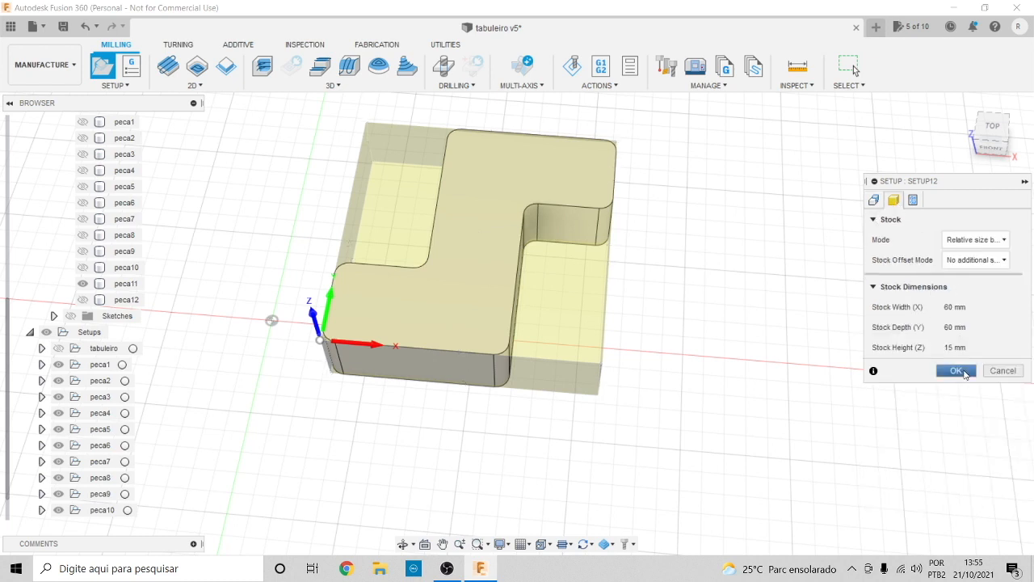
pyautogui.click(959, 371)
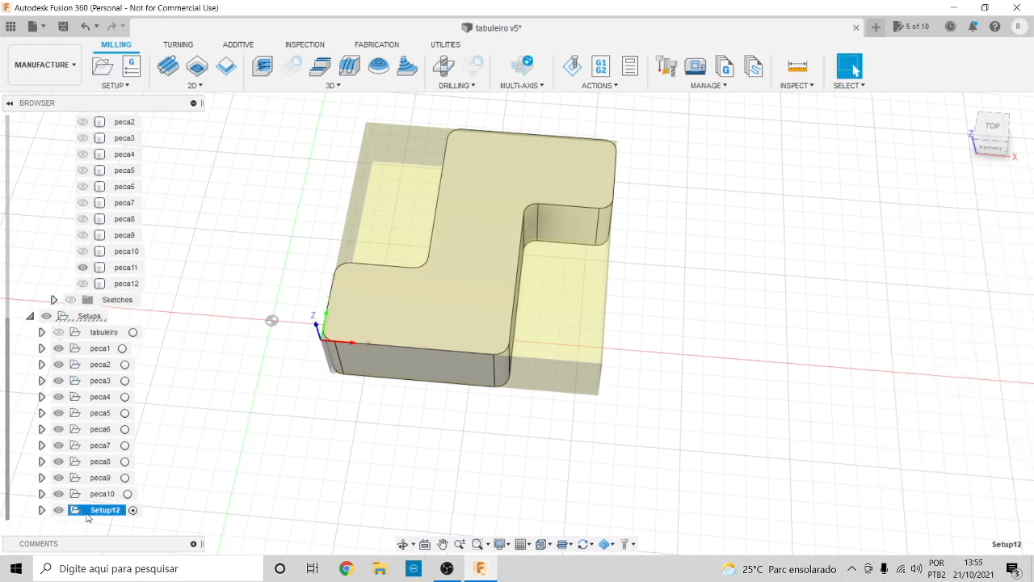
# Rename the new setup as peca11
pyautogui.click(103, 511)
pyautogui.write('peca11')
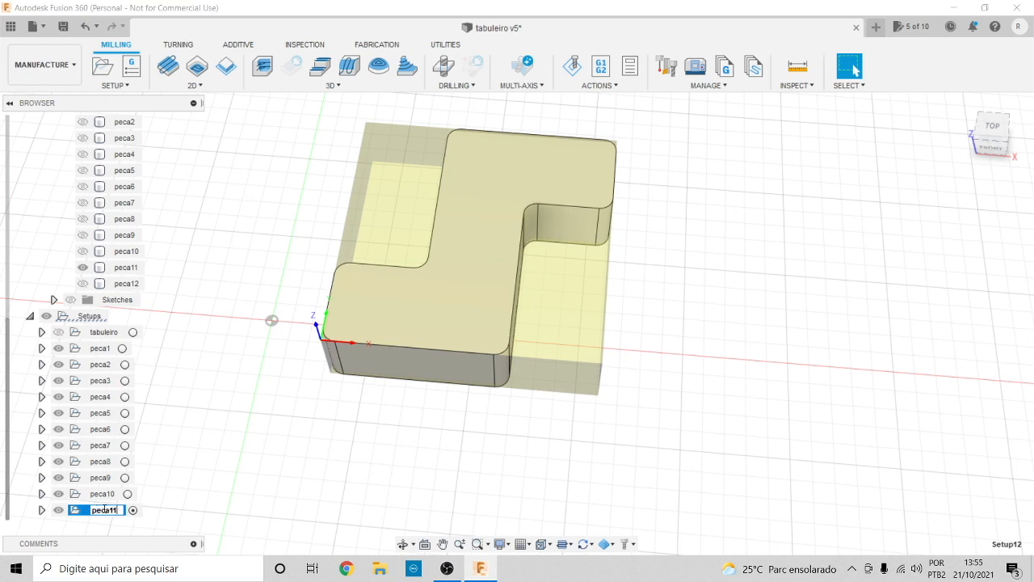
pyautogui.press('Return')
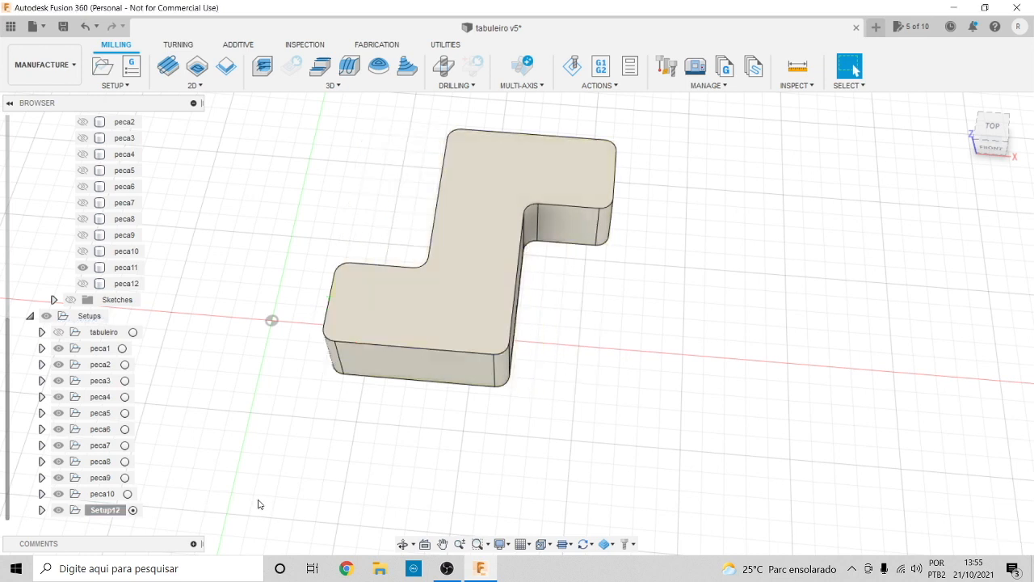
# Start a 2D Contour in the peca11 setup, select the piece's bottom outline, and enable tabs
pyautogui.click(194, 85)
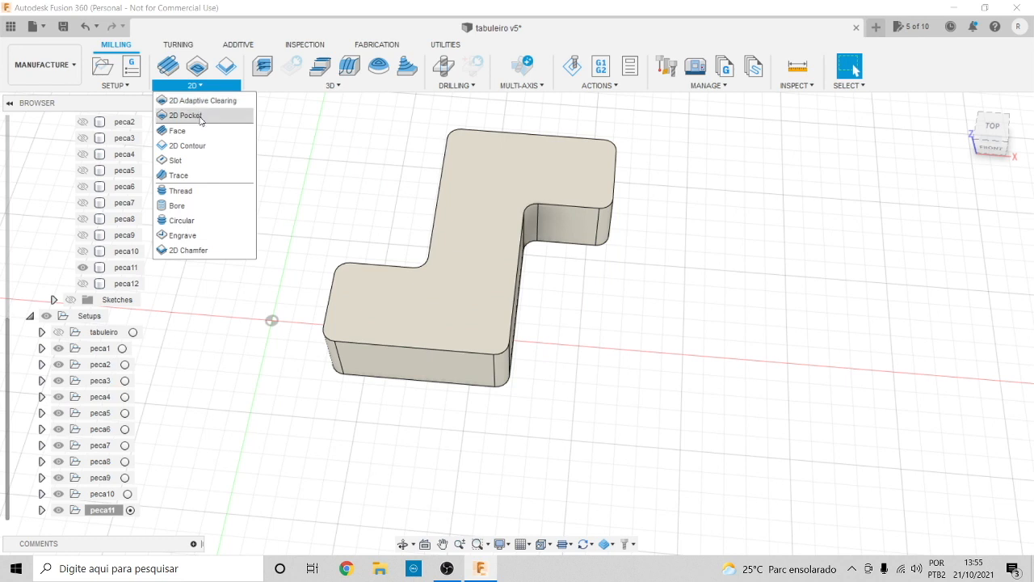
pyautogui.click(188, 147)
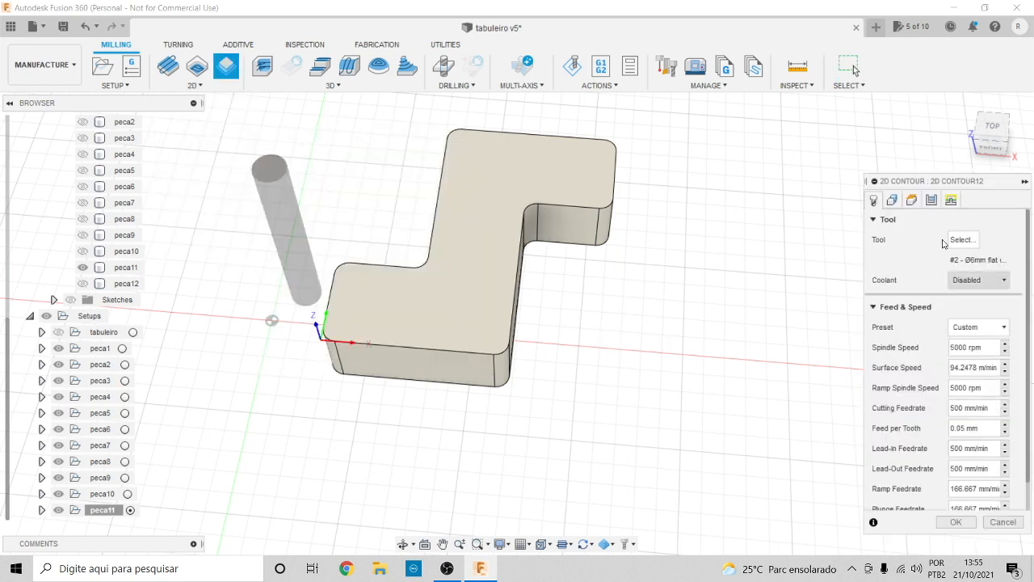
pyautogui.click(892, 200)
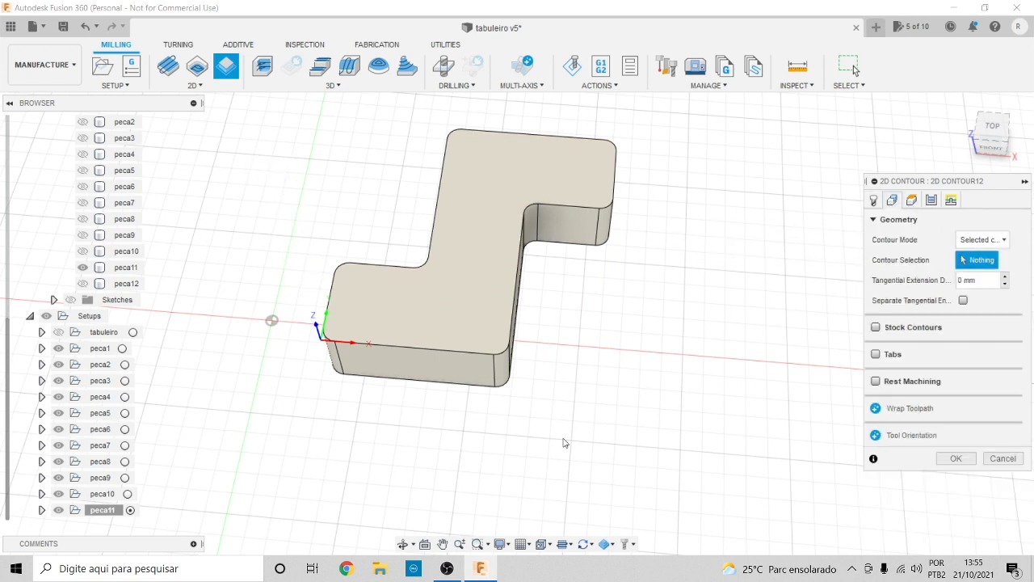
pyautogui.click(482, 385)
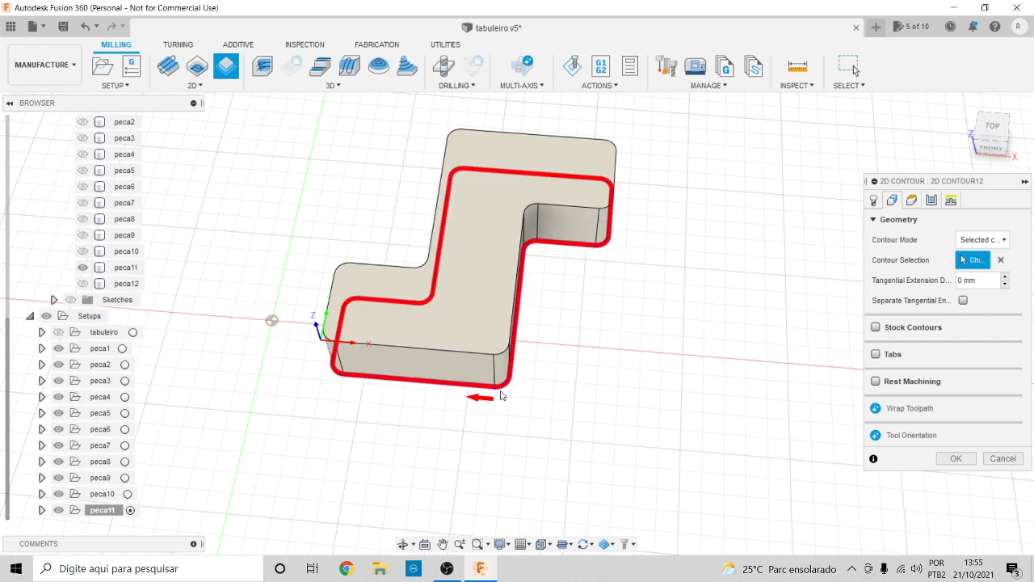
pyautogui.click(875, 354)
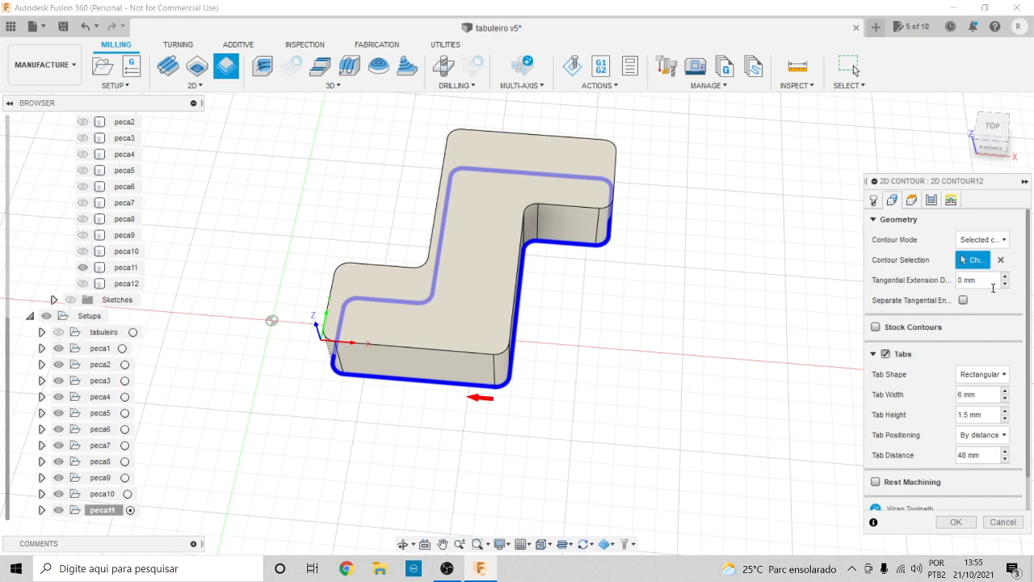
# Try spacing the contour's tabs 28 mm apart and check their placement around the piece
pyautogui.moveTo(993, 144)
pyautogui.mouseDown()
pyautogui.moveTo(992, 120)
pyautogui.moveTo(983, 147)
pyautogui.moveTo(1009, 150)
pyautogui.mouseUp()
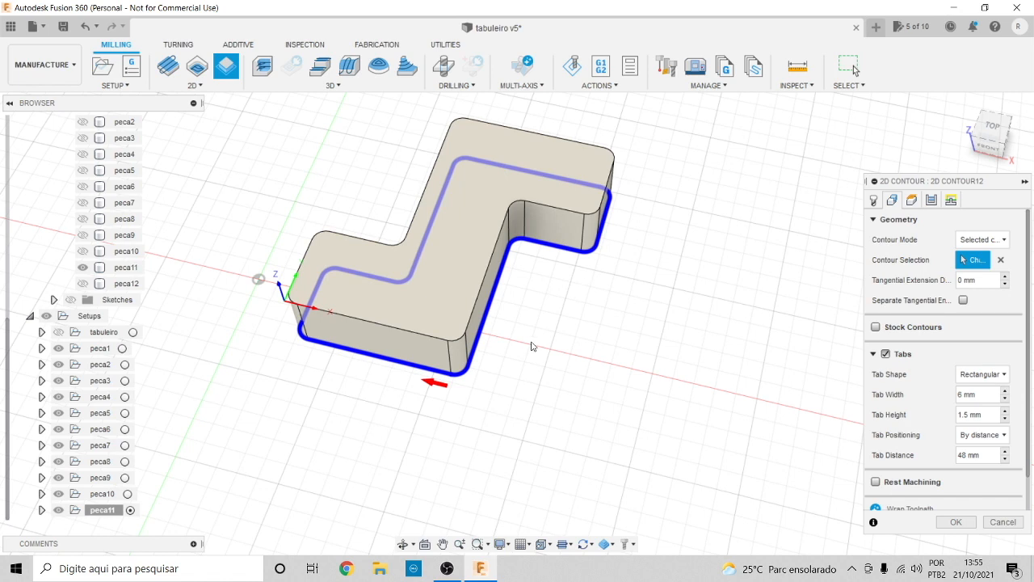
pyautogui.moveTo(963, 456); pyautogui.dragTo(952, 460)
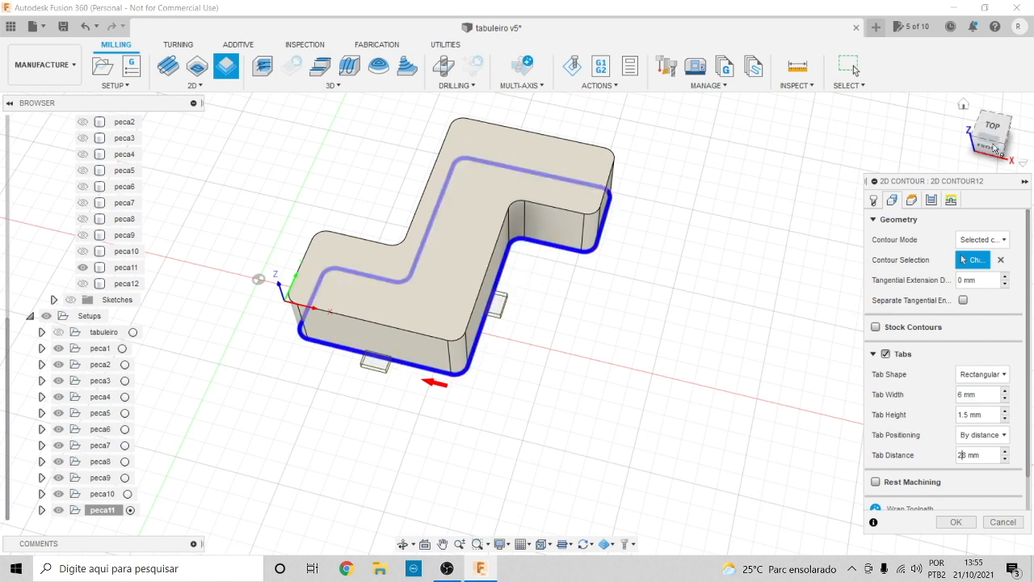
pyautogui.moveTo(983, 146); pyautogui.dragTo(1023, 143)
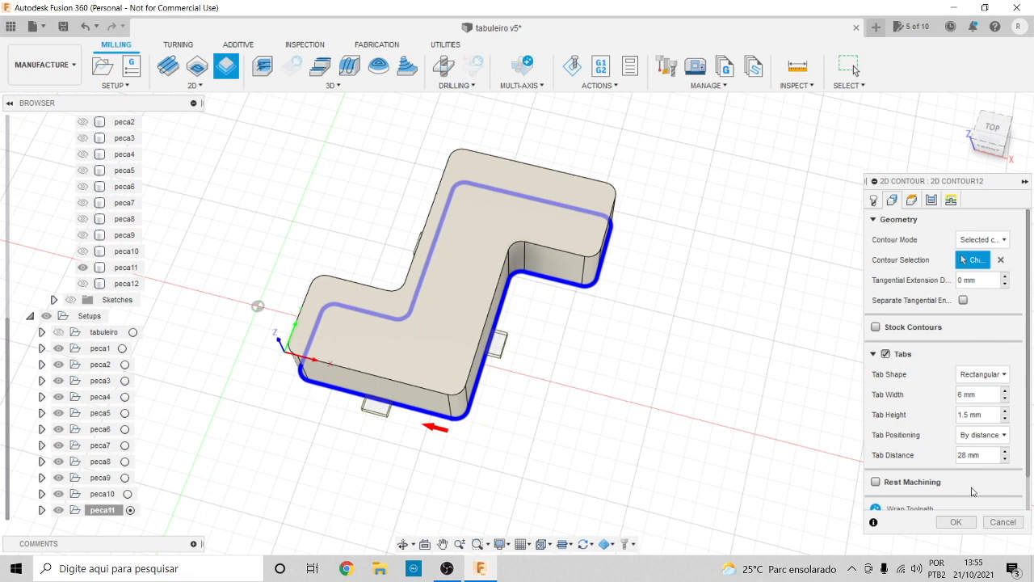
# Switch the tab positioning to At points and place three tabs on the front, inner right, and back edges of peca11's outline
pyautogui.click(997, 437)
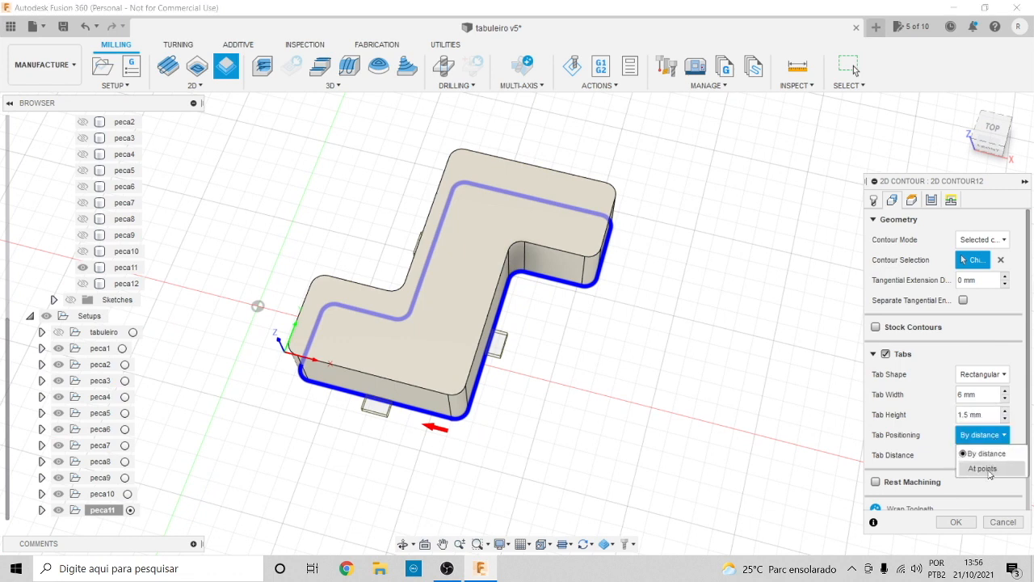
pyautogui.click(989, 469)
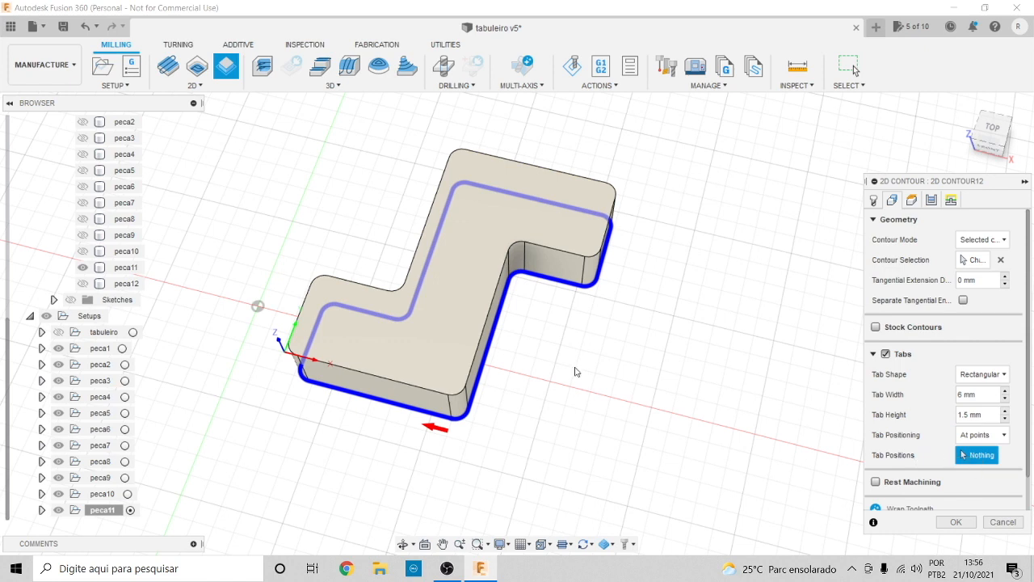
pyautogui.click(369, 399)
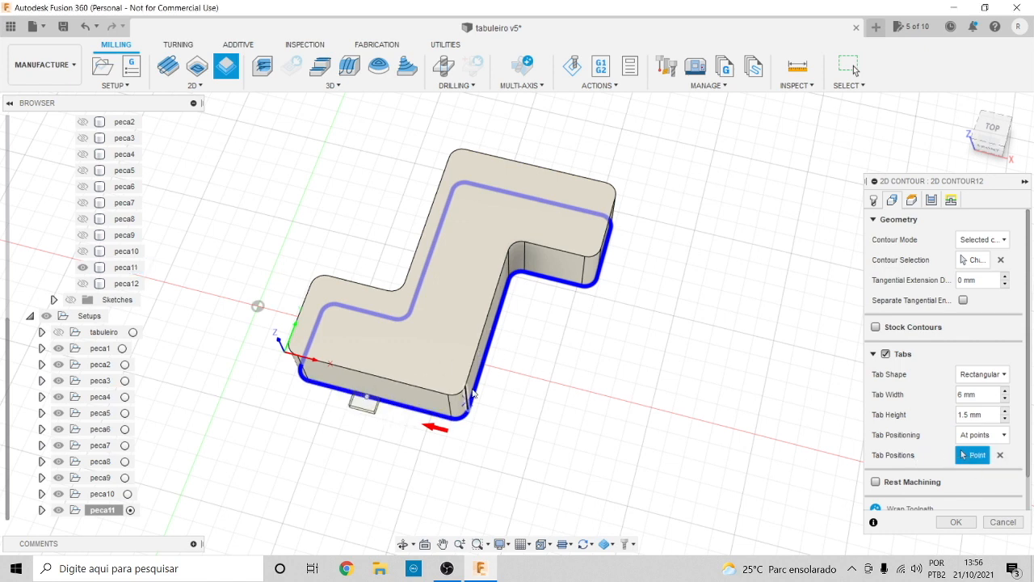
pyautogui.click(490, 350)
pyautogui.moveTo(951, 155)
pyautogui.keyDown('shift'); pyautogui.mouseDown(button='middle')
pyautogui.moveTo(776, 210)
pyautogui.moveTo(700, 195)
pyautogui.mouseUp(button='middle'); pyautogui.keyUp('shift')
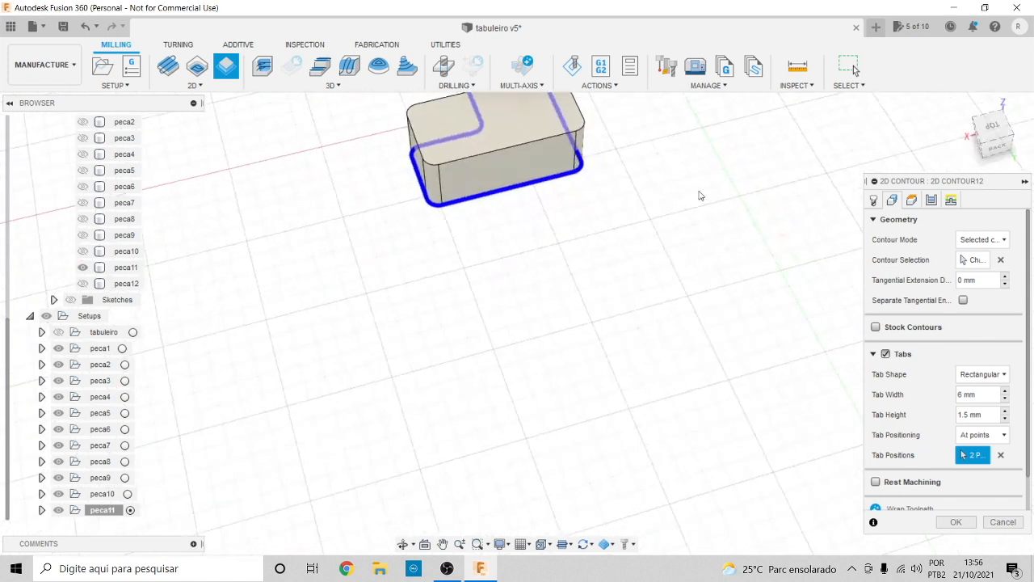
pyautogui.click(514, 193)
pyautogui.keyDown('shift'); pyautogui.moveTo(980, 141); pyautogui.dragTo(855, 71, button='middle'); pyautogui.keyUp('shift')
pyautogui.moveTo(988, 135); pyautogui.dragTo(981, 137)
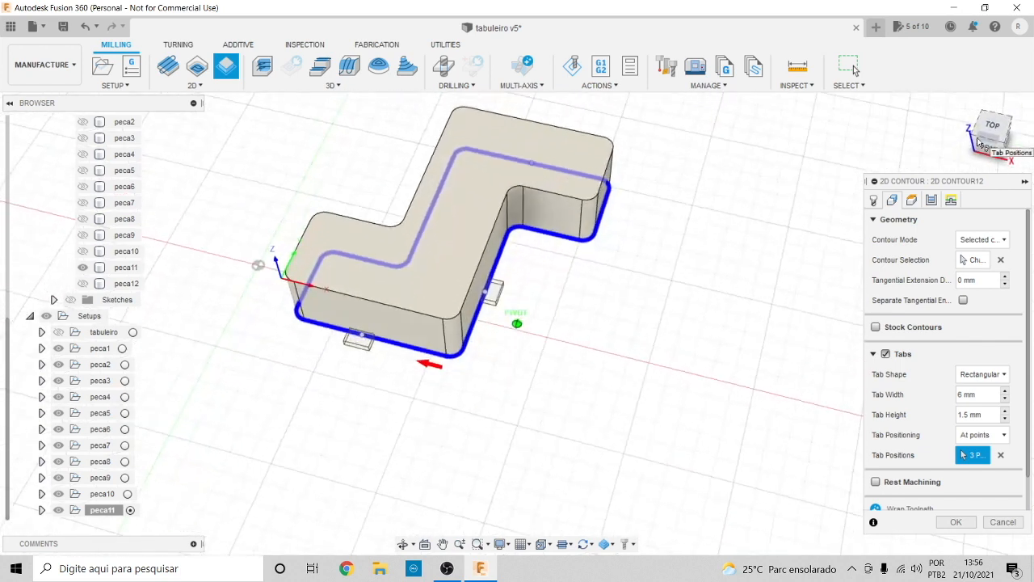
# Set the contour's top height to Model top and its bottom height to Model bottom with a -0.5 mm offset
pyautogui.click(911, 200)
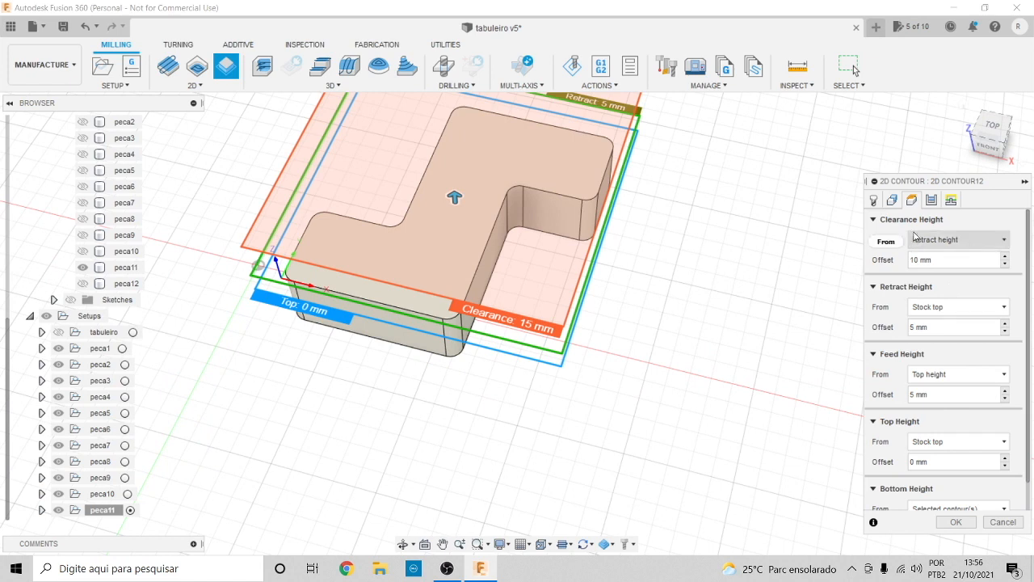
pyautogui.click(873, 220)
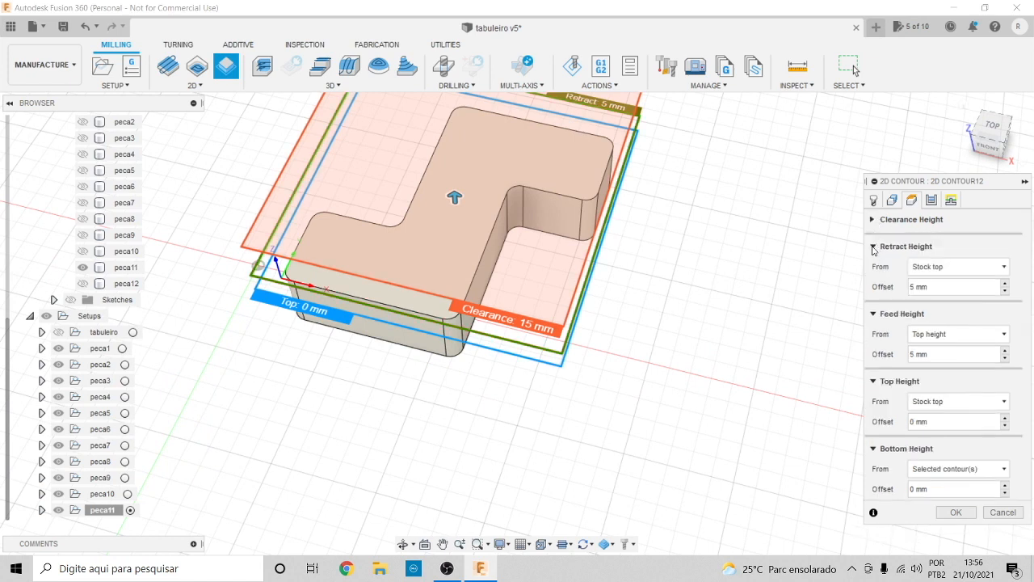
pyautogui.click(873, 246)
pyautogui.click(874, 273)
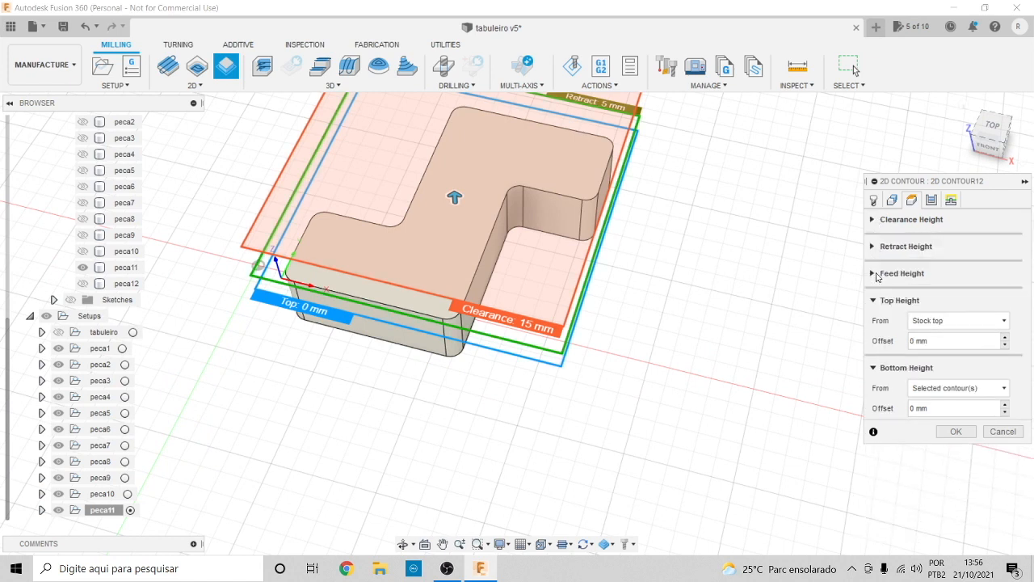
pyautogui.click(955, 322)
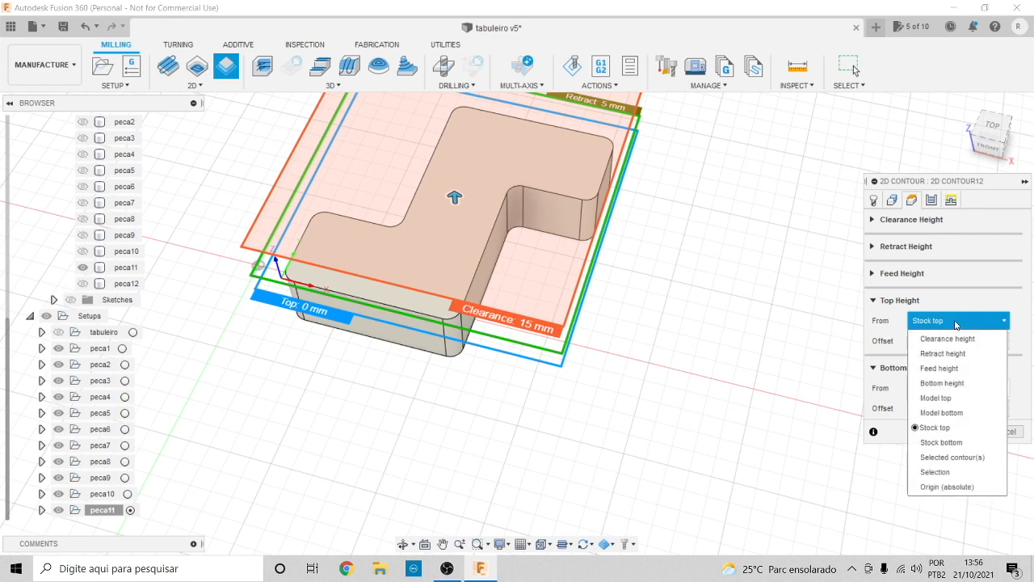
pyautogui.click(942, 399)
pyautogui.click(952, 391)
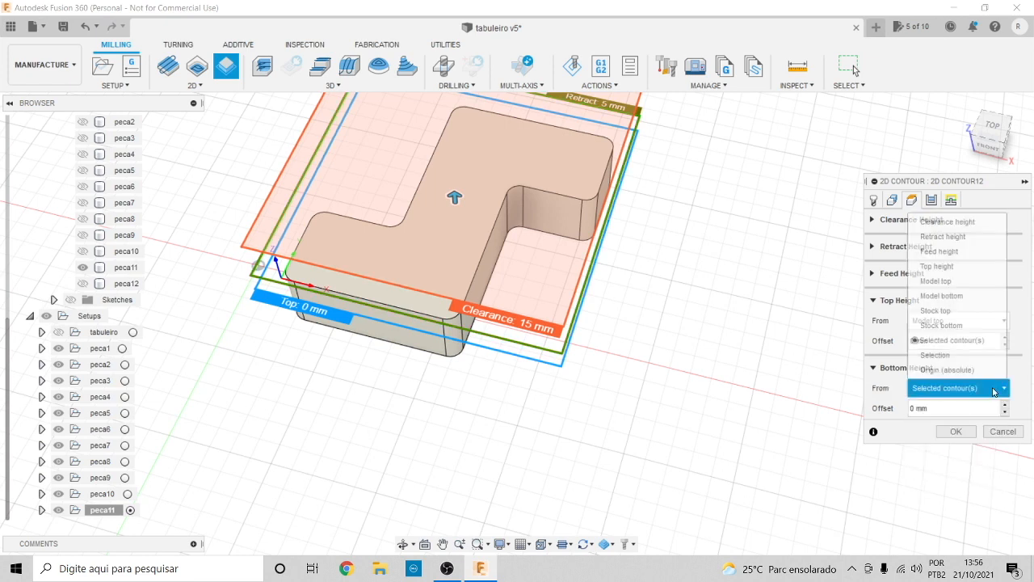
pyautogui.click(941, 295)
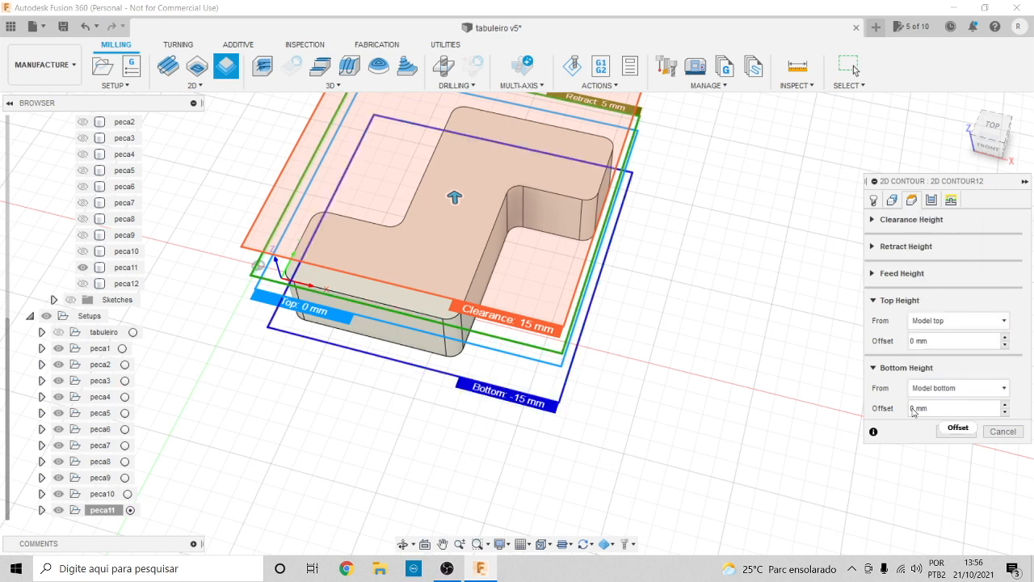
pyautogui.doubleClick(911, 407)
pyautogui.write('-0.5')
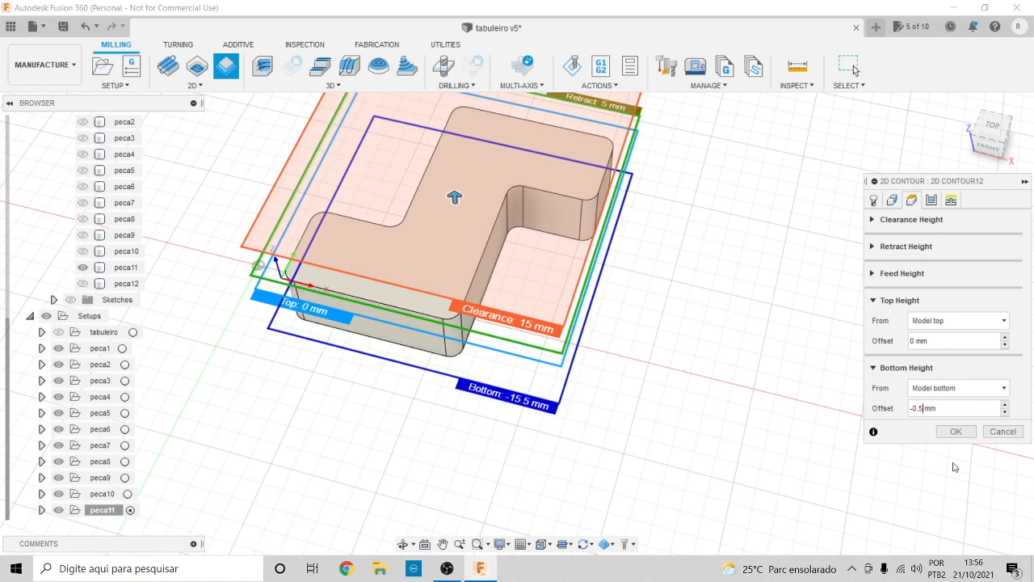
# Enable multiple depths for the contour, raise the maximum roughing stepdown, and generate the toolpath
pyautogui.click(932, 200)
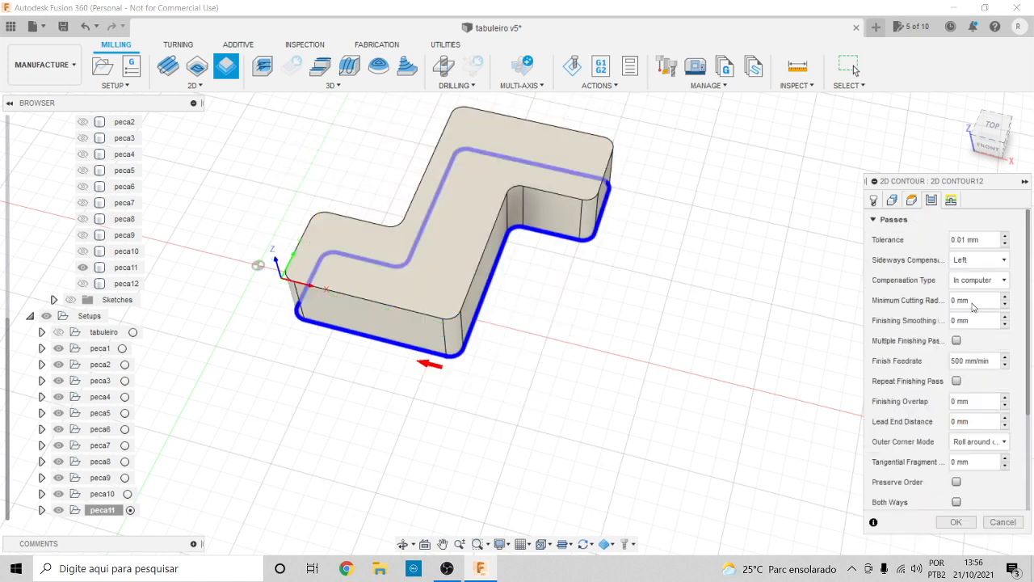
pyautogui.scroll(-3, 905, 363)
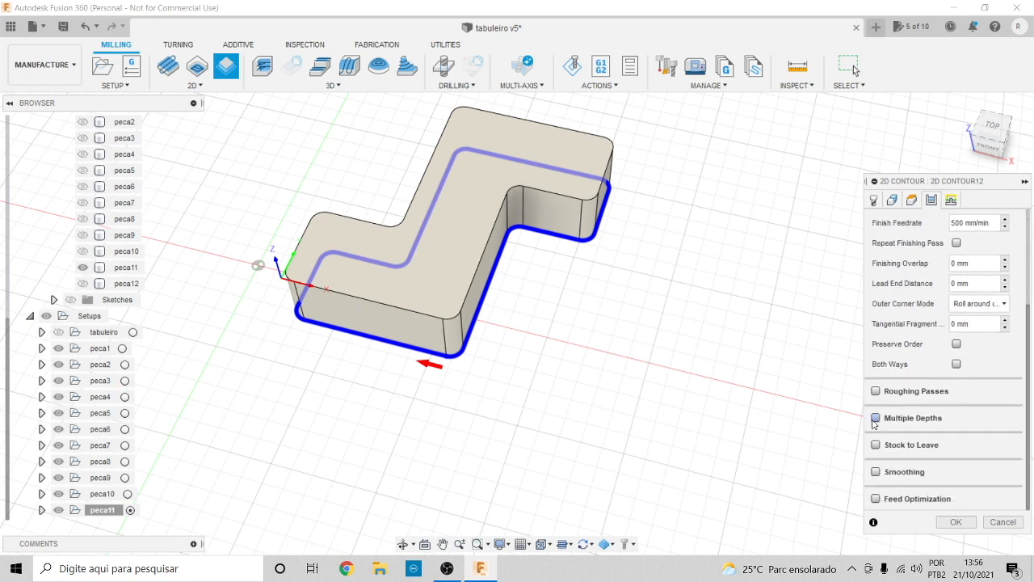
pyautogui.click(876, 418)
pyautogui.click(1004, 436)
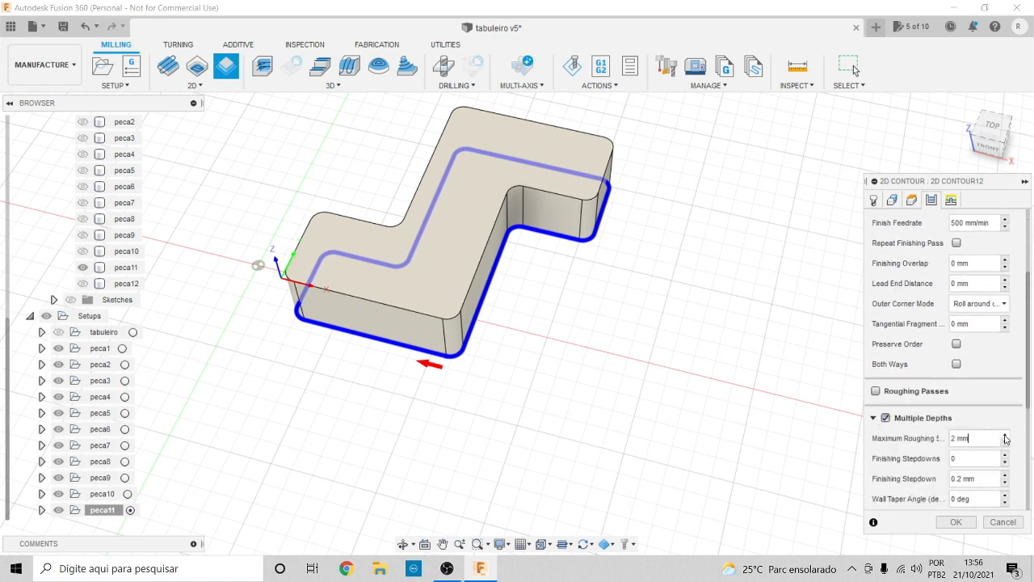
pyautogui.click(955, 522)
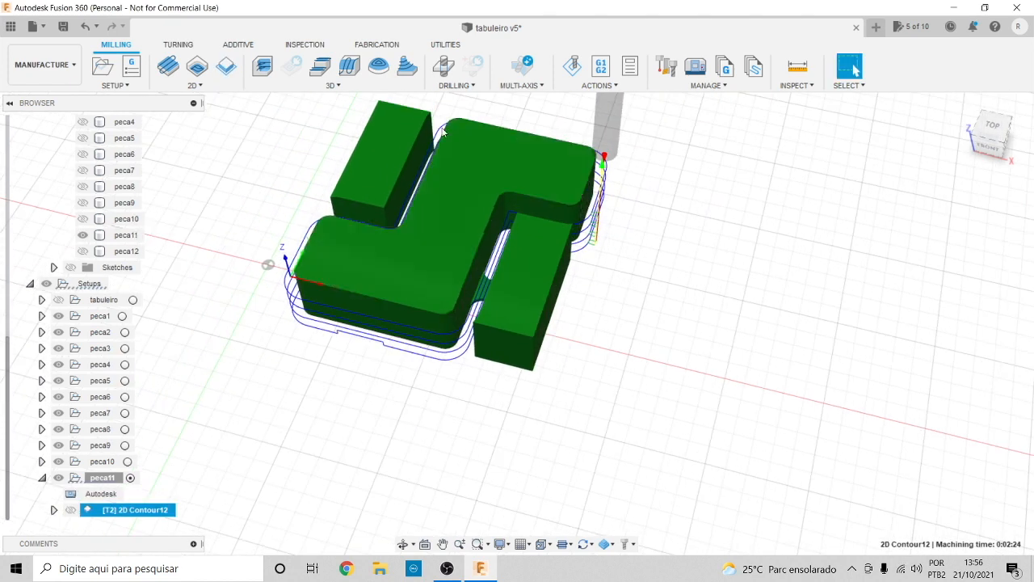
# Simulate the peca11 contour, inspect the cut piece and its tabs from above, and close the simulation
pyautogui.click(572, 65)
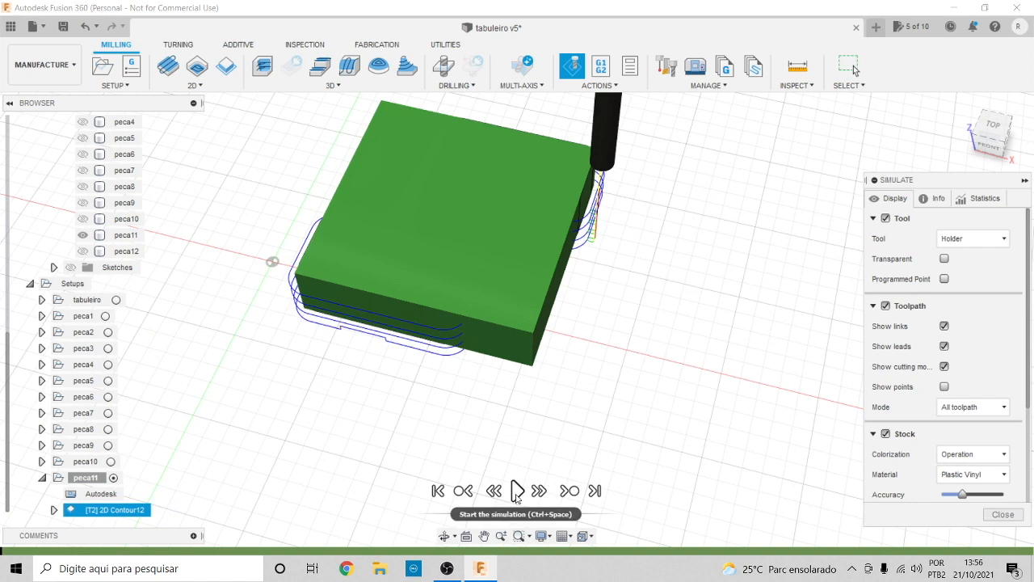
pyautogui.click(516, 491)
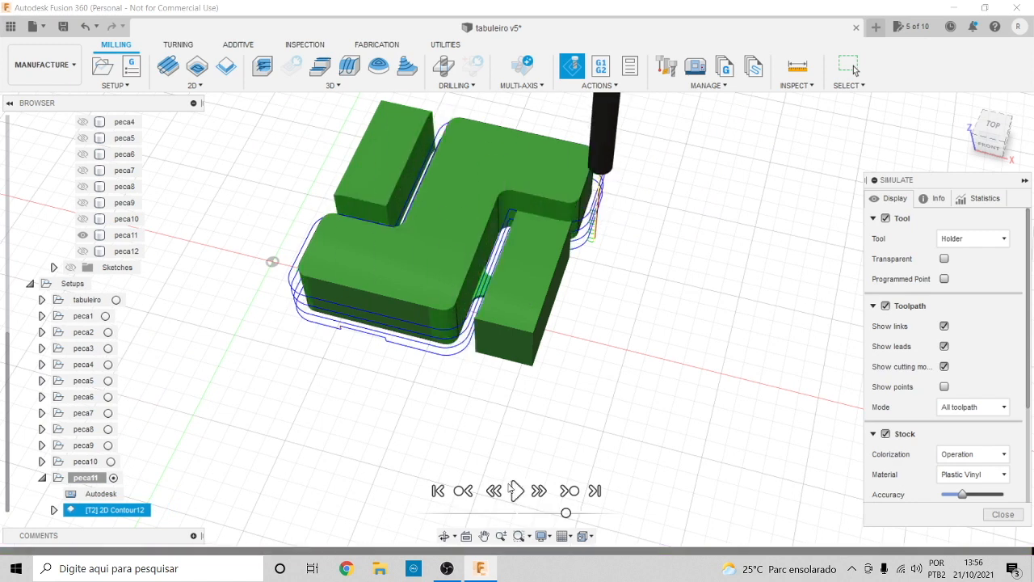
pyautogui.moveTo(991, 139)
pyautogui.mouseDown()
pyautogui.moveTo(987, 168)
pyautogui.moveTo(982, 153)
pyautogui.mouseUp()
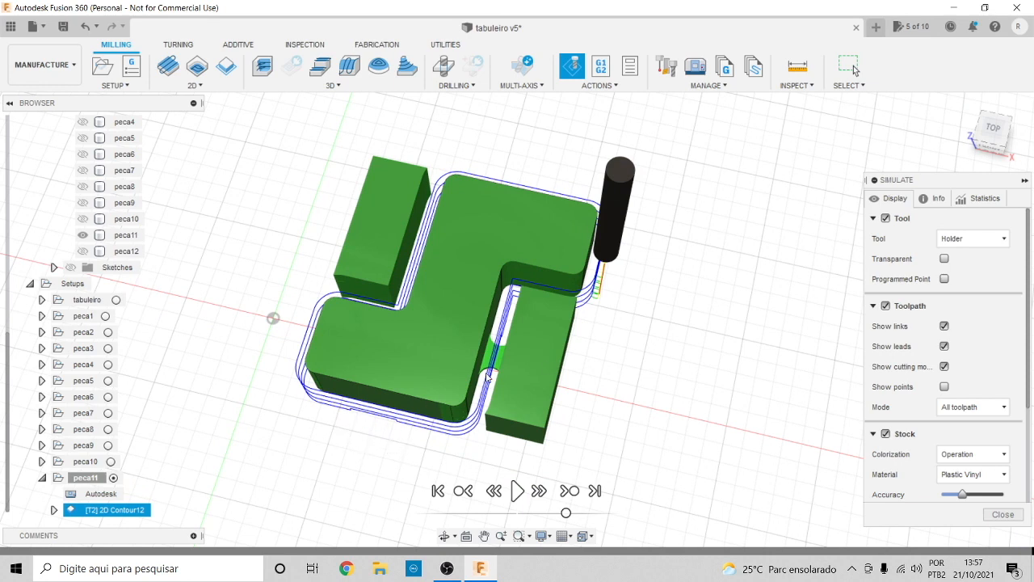
pyautogui.click(1003, 514)
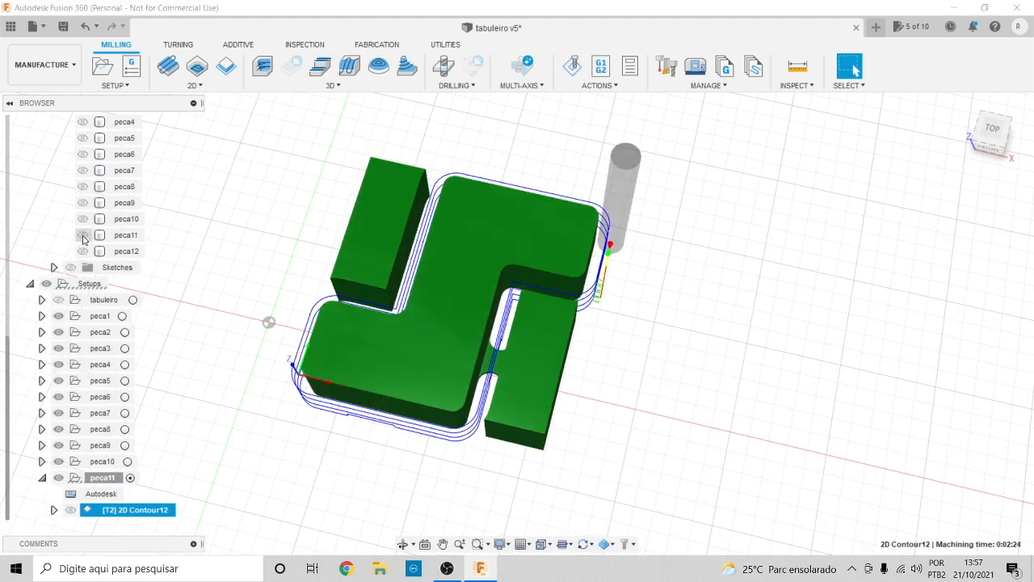
# Show peca12 in place of peca11 and start a new setup using a relative size box with no additional stock
pyautogui.click(82, 253)
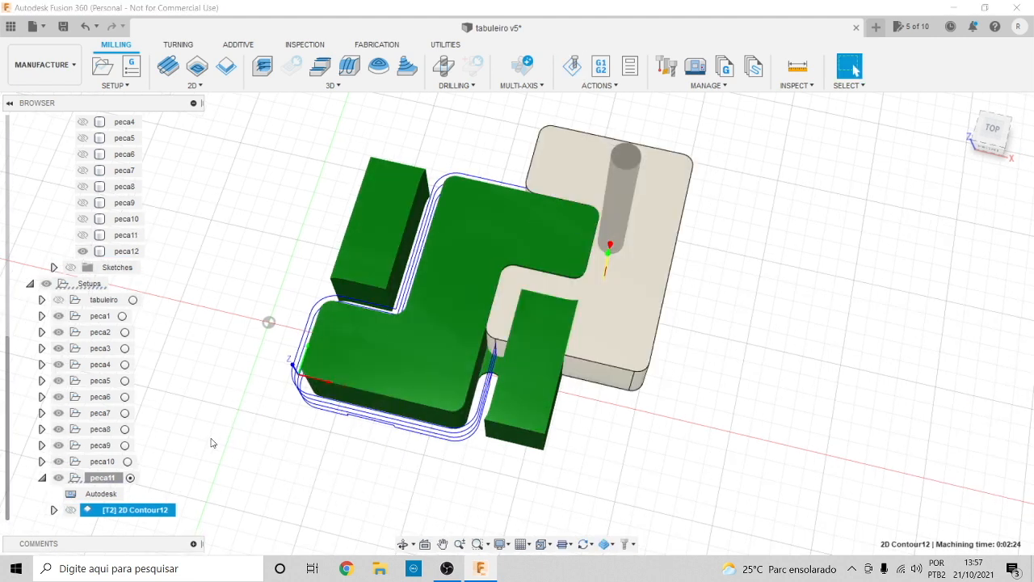
pyautogui.click(42, 478)
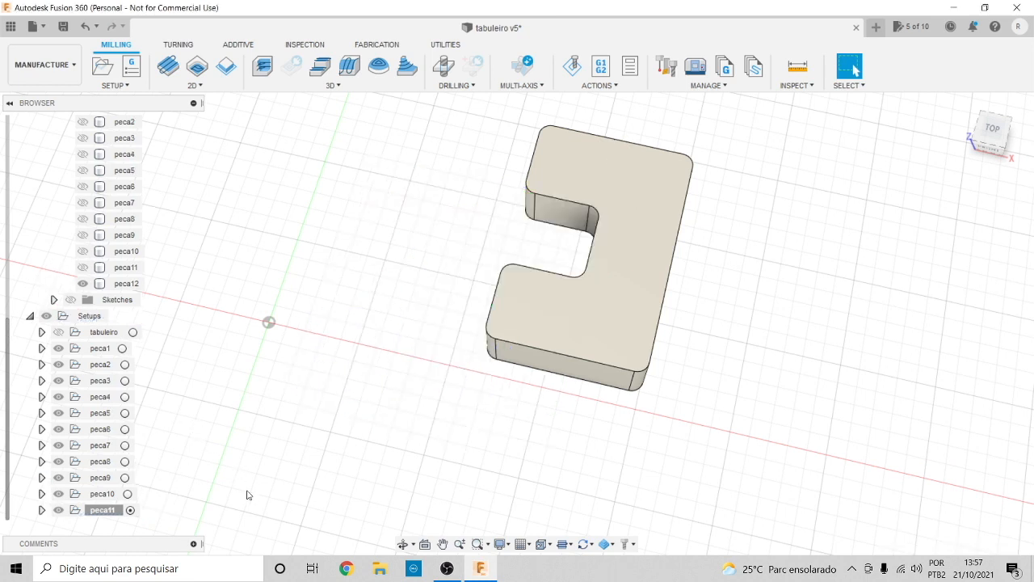
pyautogui.click(102, 66)
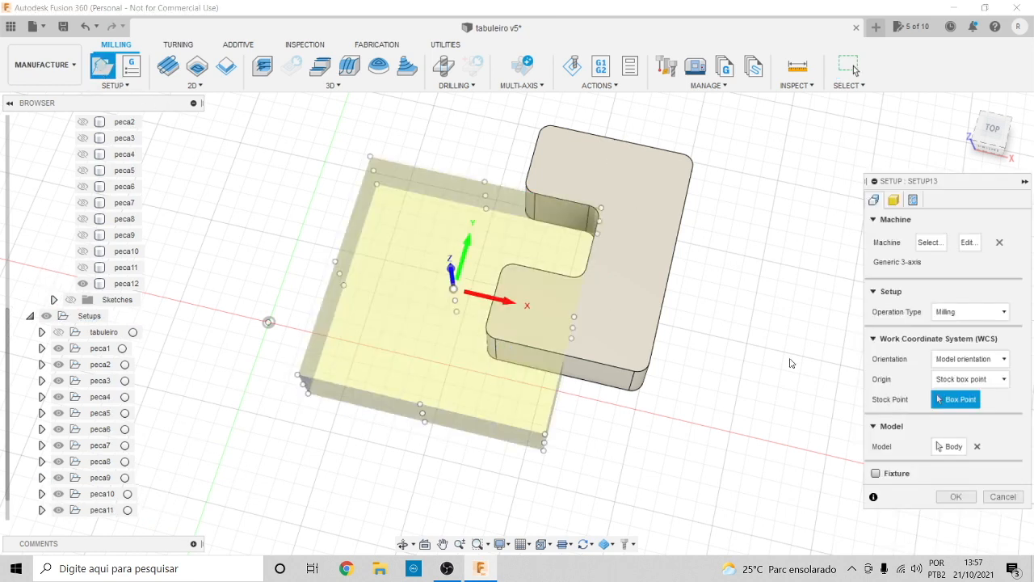
pyautogui.click(894, 200)
pyautogui.click(970, 239)
pyautogui.click(969, 273)
pyautogui.click(969, 260)
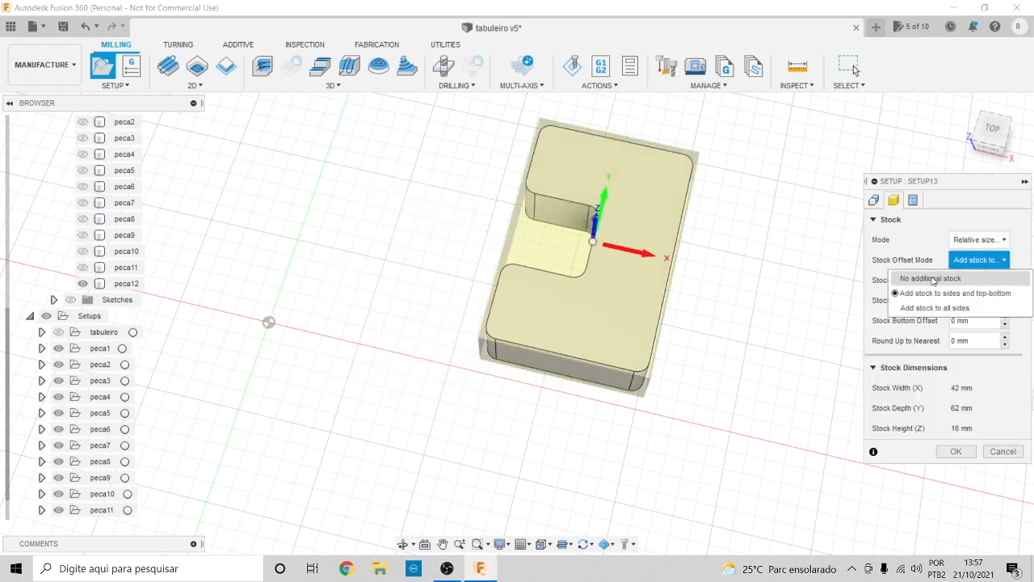
pyautogui.click(928, 279)
# Place the new setup's origin on the top front-left corner of peca12's stock box and finish the setup
pyautogui.click(873, 201)
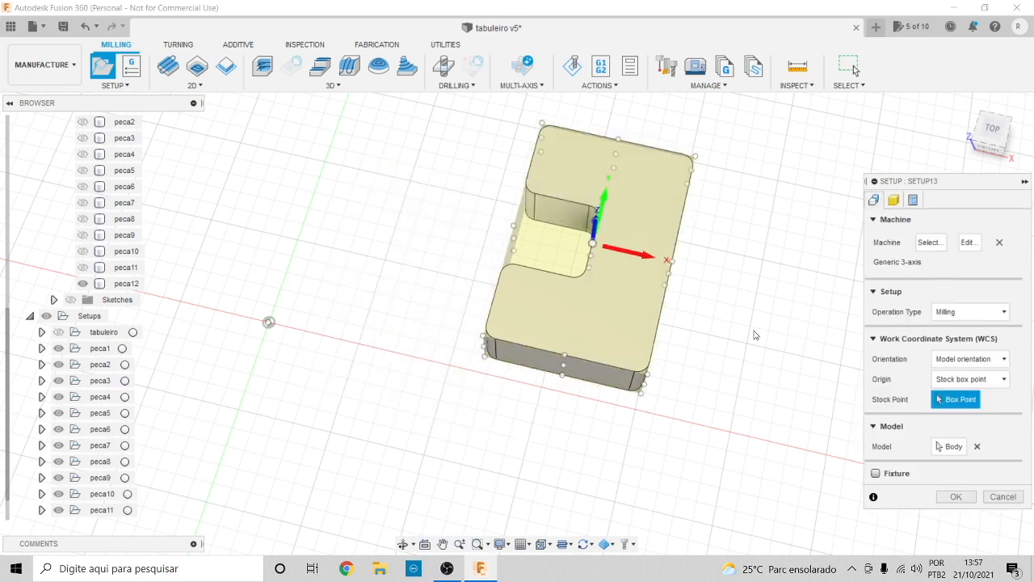
pyautogui.click(484, 336)
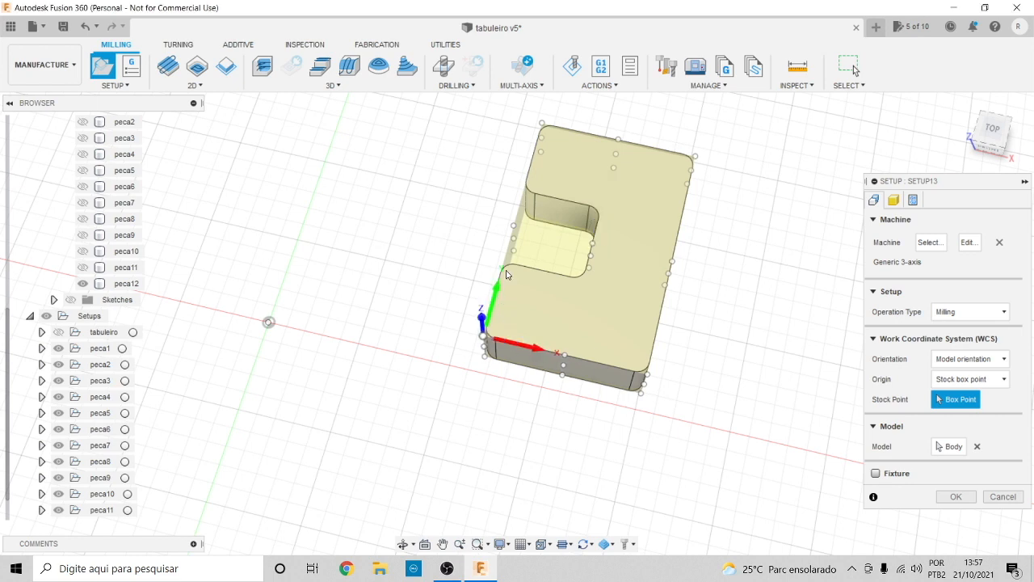
pyautogui.click(893, 200)
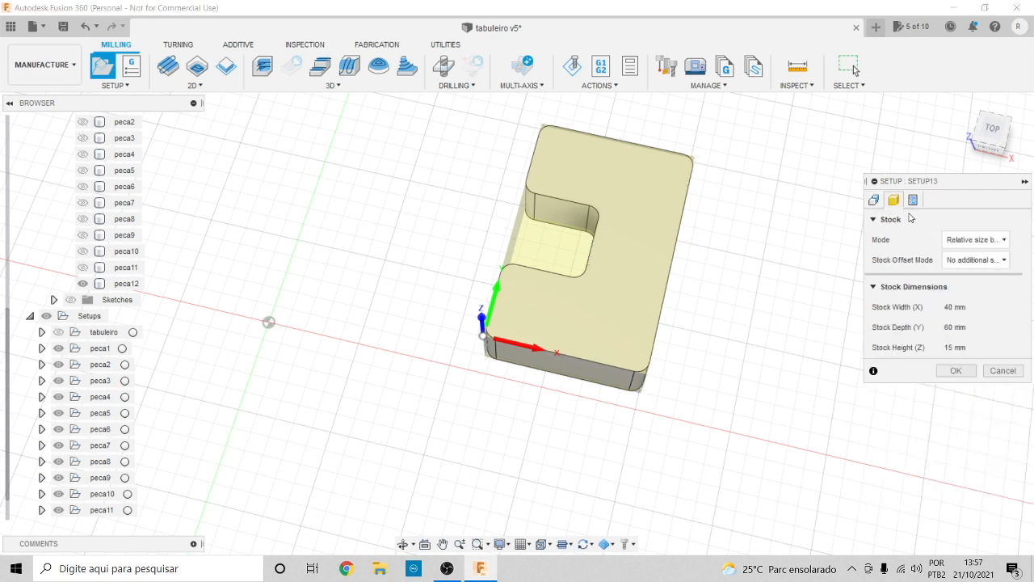
pyautogui.click(956, 371)
# Start a 2D Contour for peca12, select the piece's bottom outline, and enable tabs
pyautogui.click(195, 85)
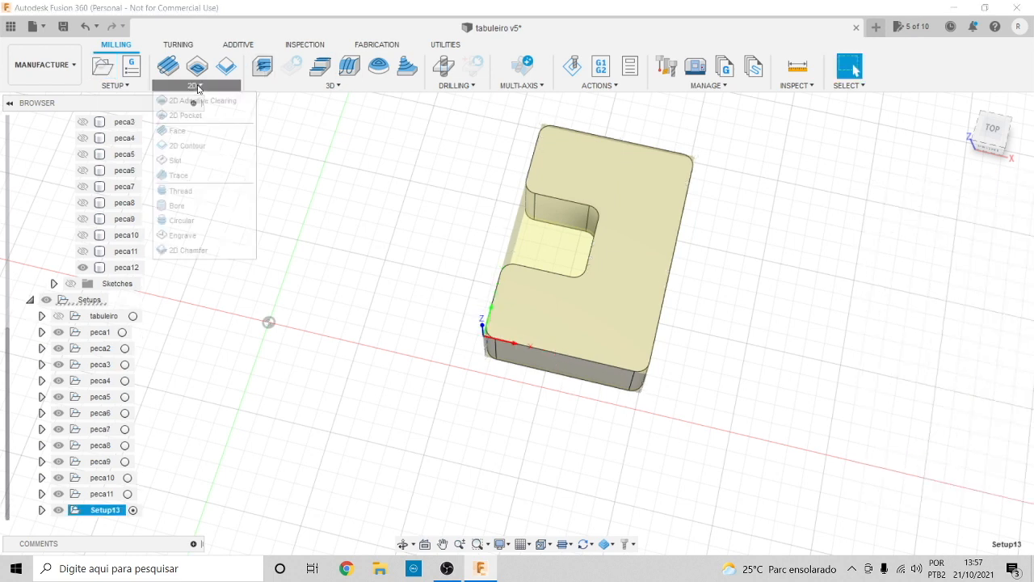
pyautogui.click(202, 150)
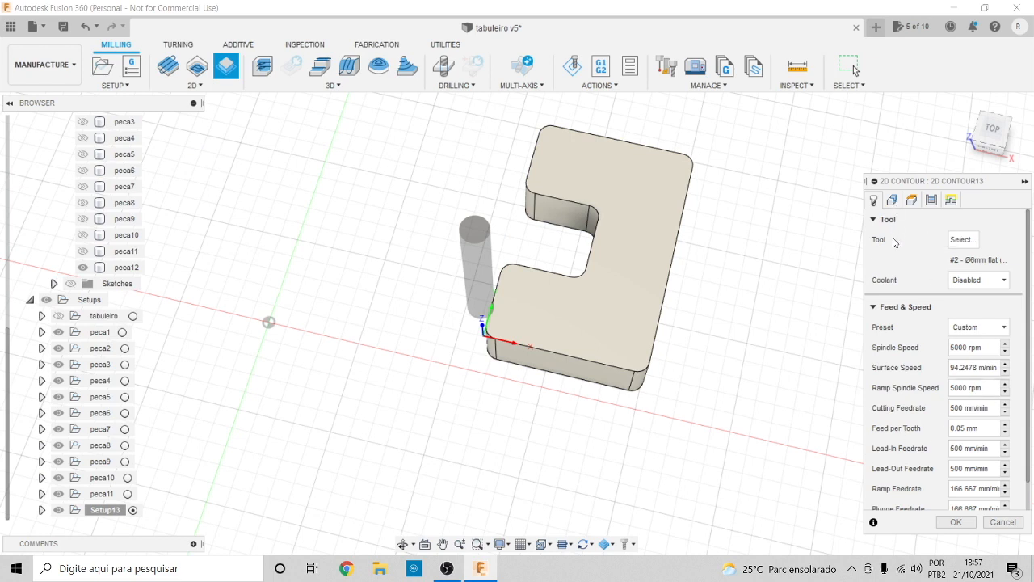
pyautogui.click(892, 199)
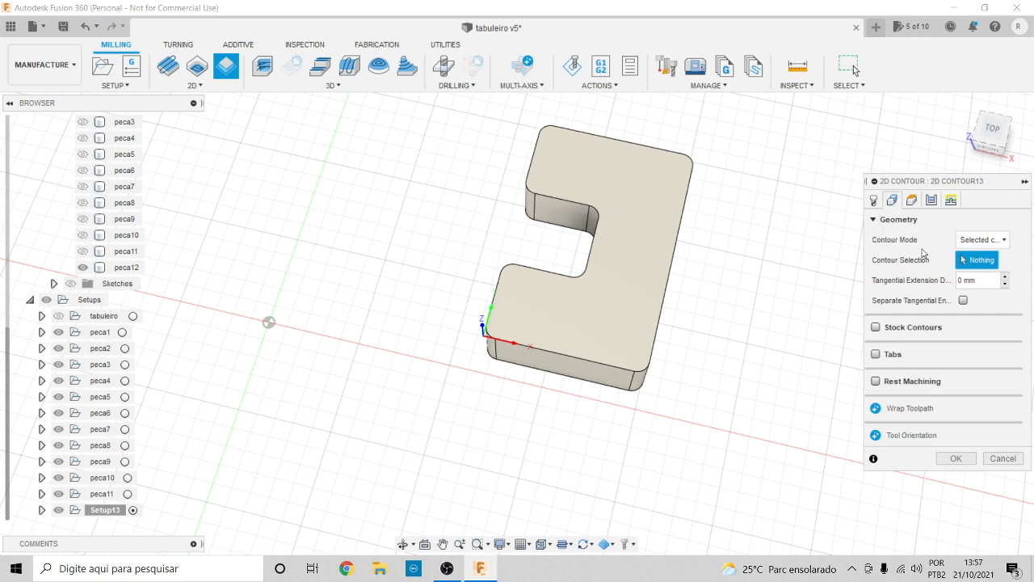
pyautogui.click(586, 385)
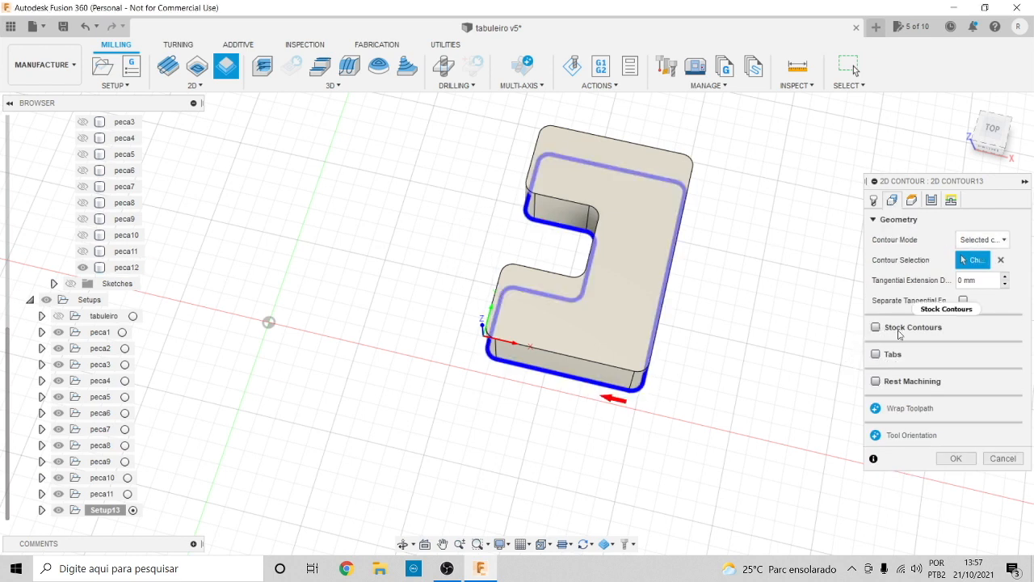
pyautogui.click(876, 355)
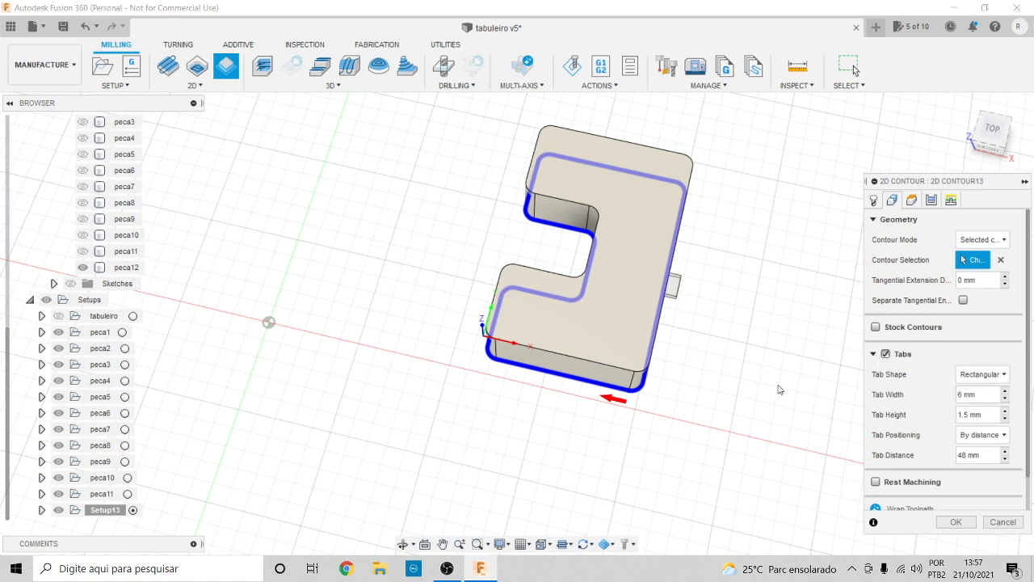
# Set the tab distance of peca12's contour to 28 mm and check the tab placement around the piece
pyautogui.moveTo(990, 135)
pyautogui.mouseDown()
pyautogui.moveTo(994, 168)
pyautogui.moveTo(995, 136)
pyautogui.moveTo(977, 121)
pyautogui.moveTo(983, 134)
pyautogui.mouseUp()
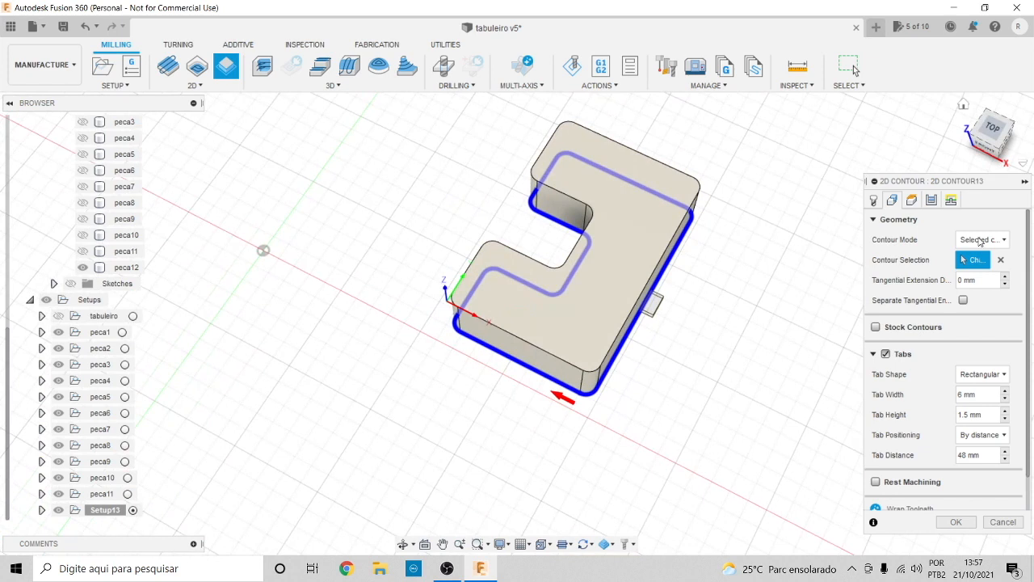
pyautogui.moveTo(962, 457); pyautogui.dragTo(949, 455)
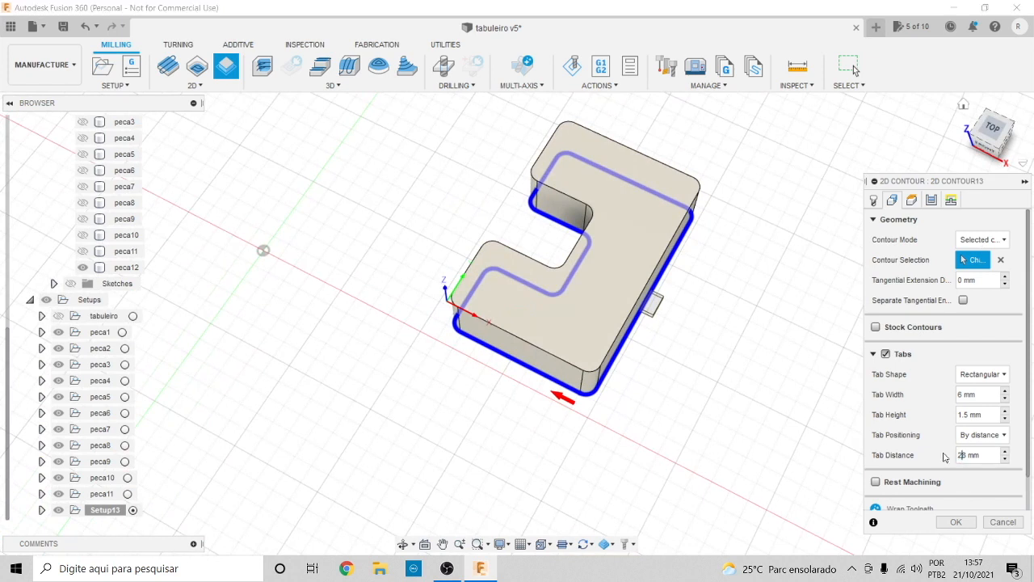
pyautogui.moveTo(993, 134)
pyautogui.mouseDown()
pyautogui.moveTo(977, 167)
pyautogui.moveTo(932, 191)
pyautogui.mouseUp()
# Set the contour's top height to Model top and its bottom height to Model bottom with a -0.5 mm offset
pyautogui.click(931, 200)
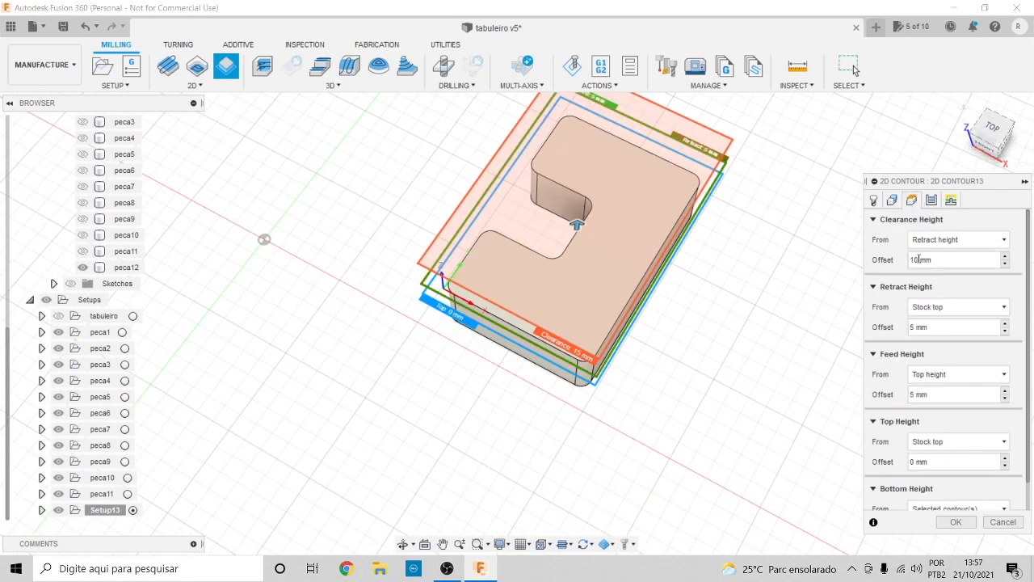
pyautogui.click(873, 221)
pyautogui.click(874, 247)
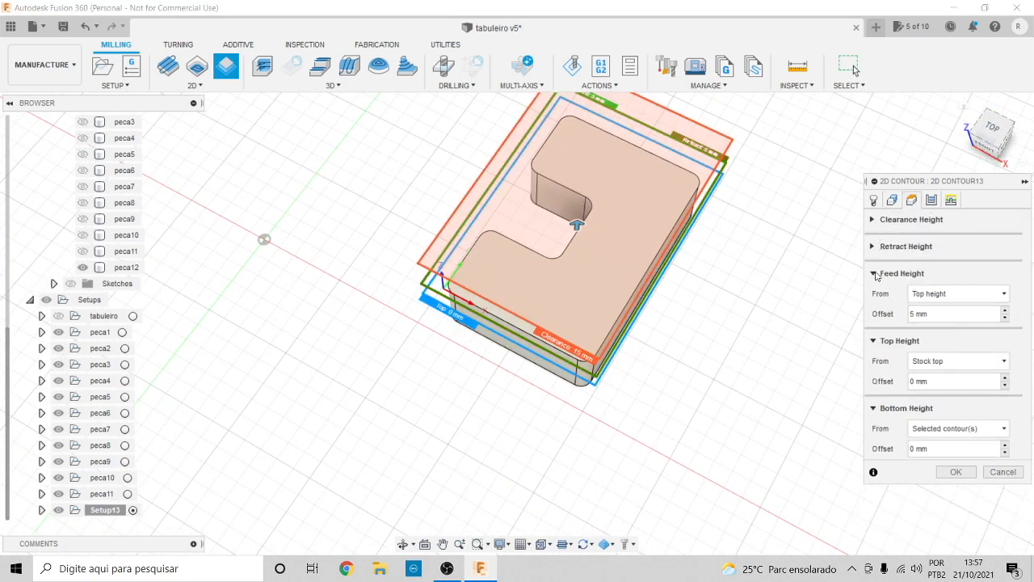
pyautogui.click(873, 273)
pyautogui.click(1005, 321)
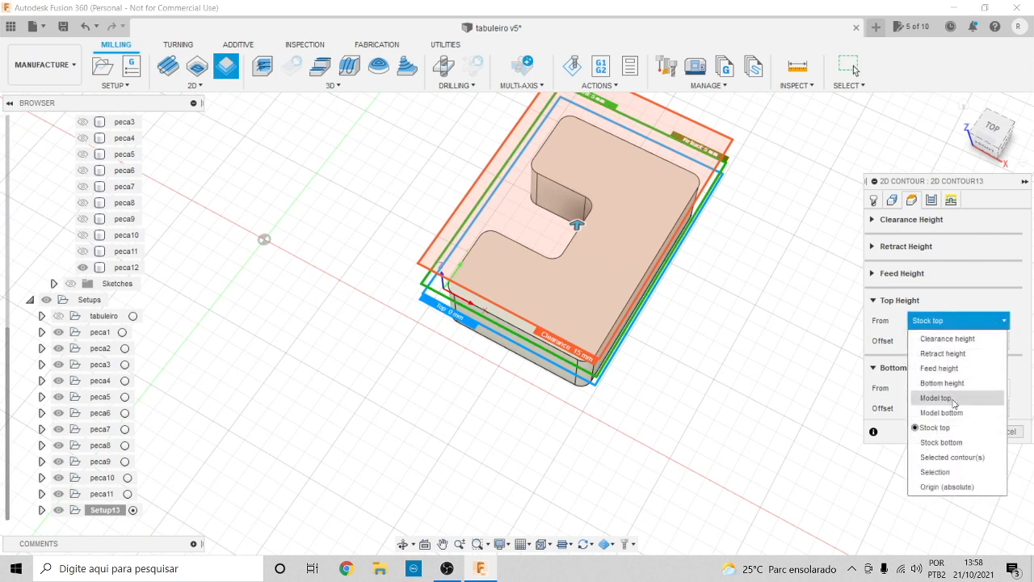
pyautogui.click(944, 400)
pyautogui.click(1002, 388)
pyautogui.click(948, 296)
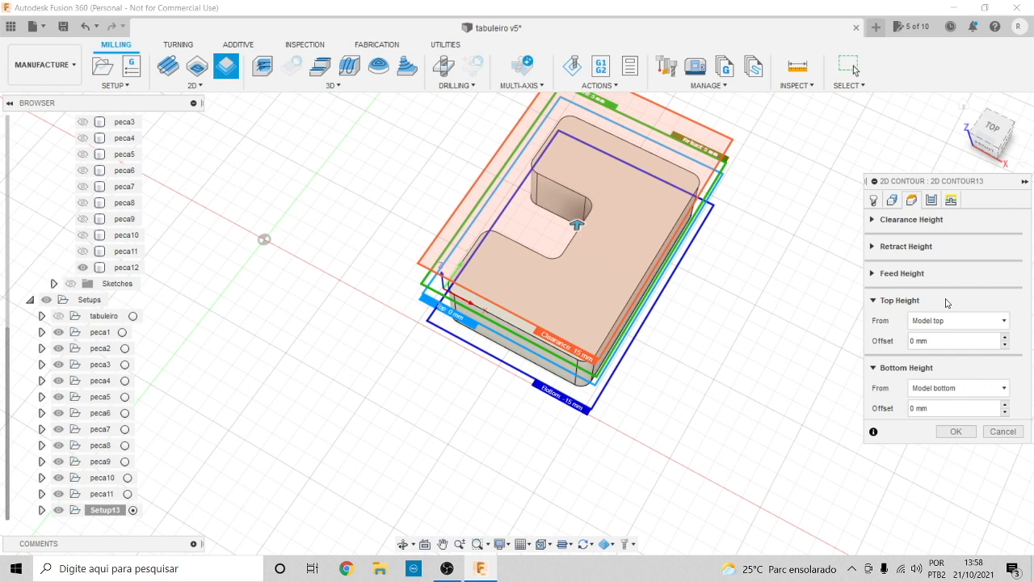
pyautogui.doubleClick(914, 408)
pyautogui.write('-0.5')
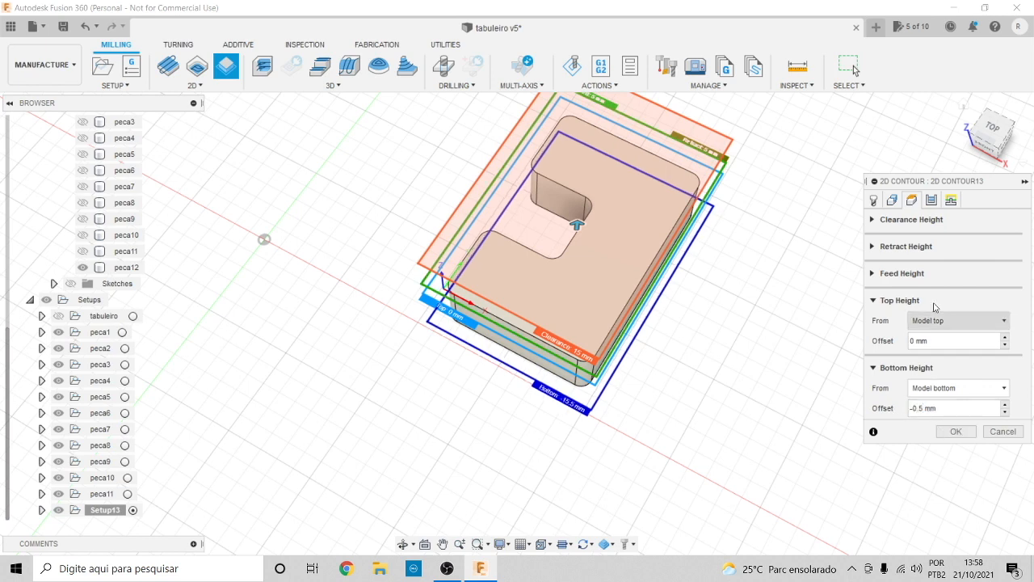
# Enable multiple depths with a 2 mm maximum roughing stepdown and finish peca12's 2D Contour
pyautogui.click(931, 199)
pyautogui.scroll(-4, 1018, 385)
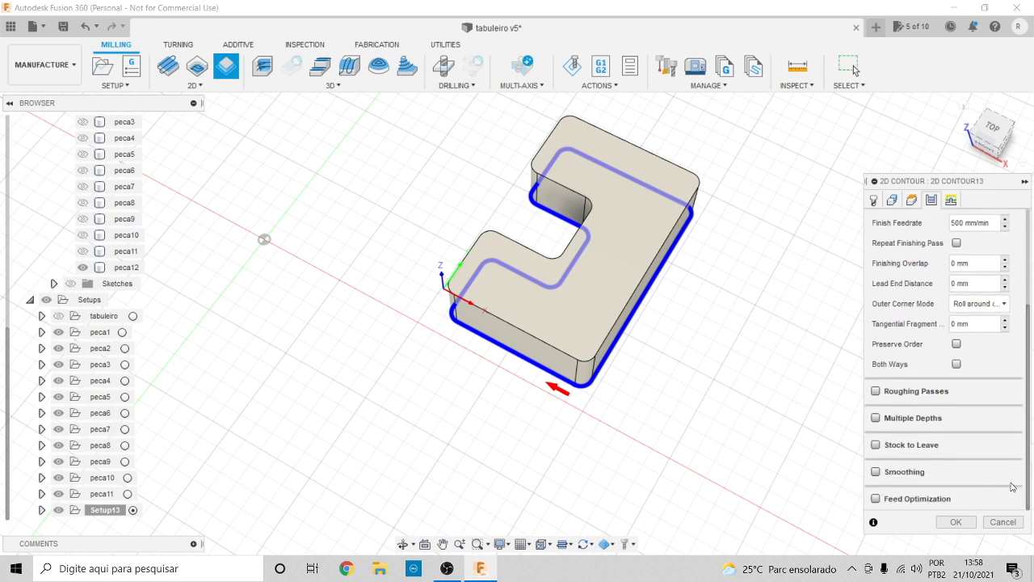
pyautogui.click(885, 418)
pyautogui.click(1006, 435)
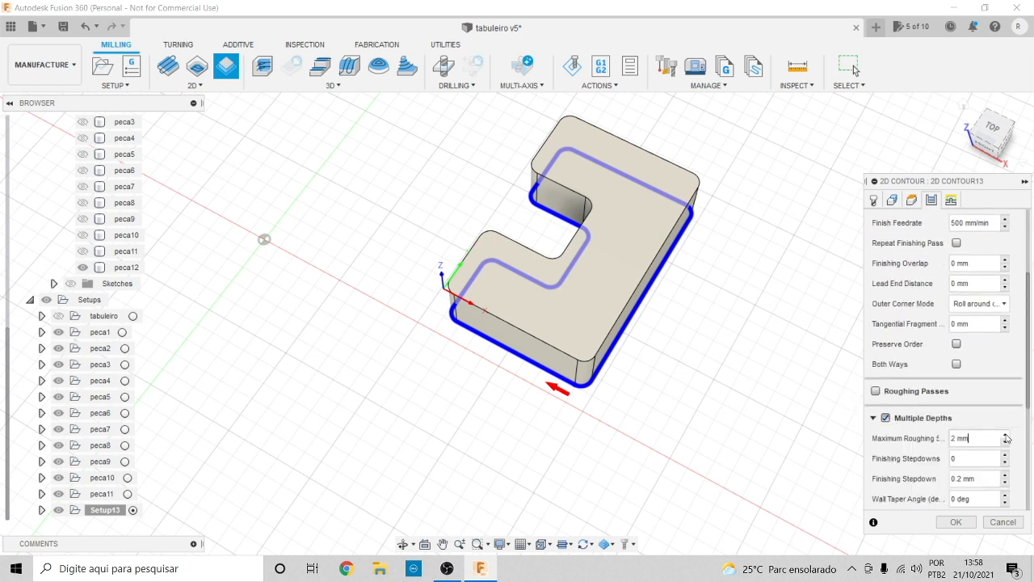
pyautogui.click(969, 517)
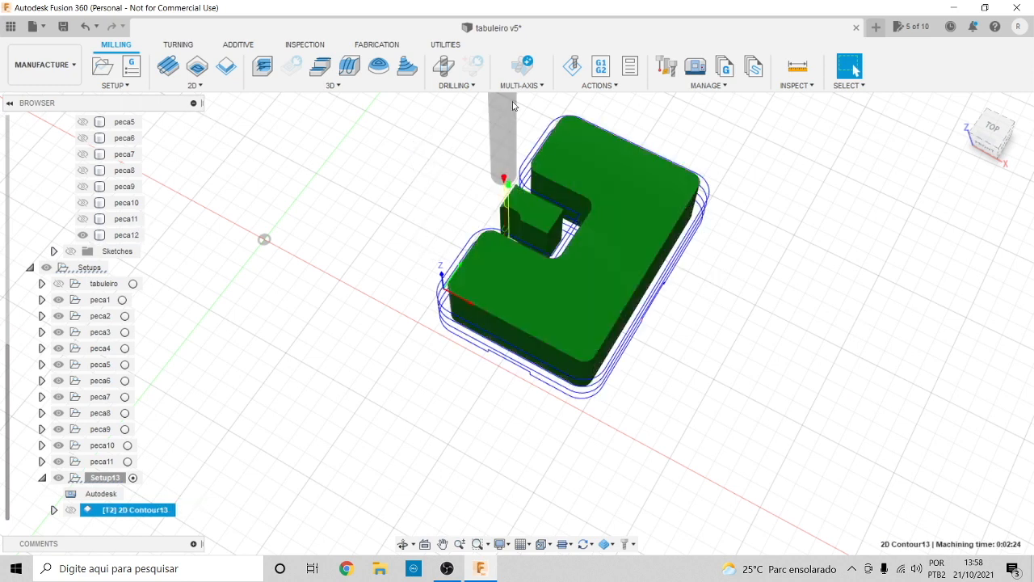
# Simulate peca12's contour with stock removal, inspect the cut from another angle, and close the simulation
pyautogui.click(569, 71)
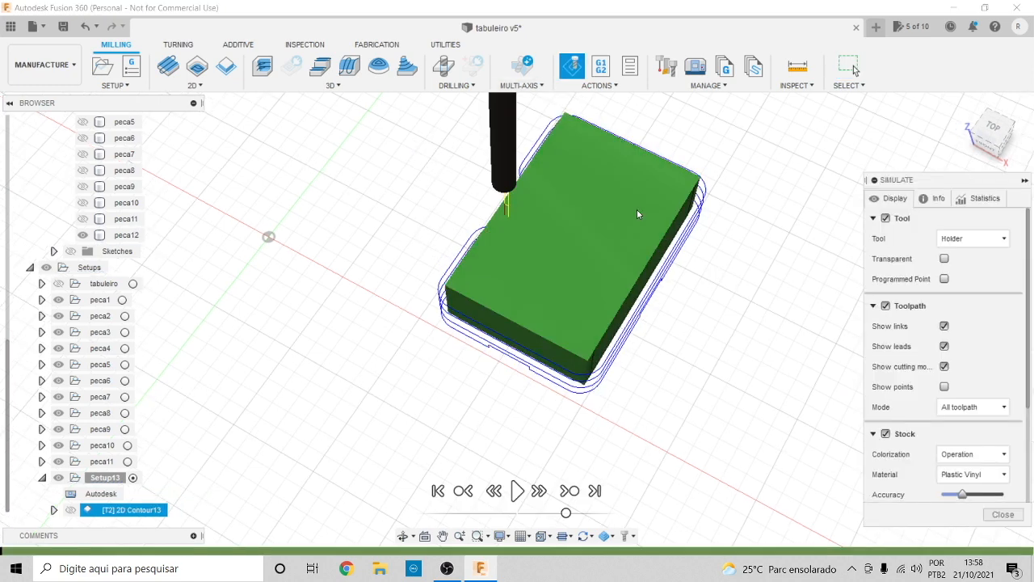
pyautogui.click(515, 490)
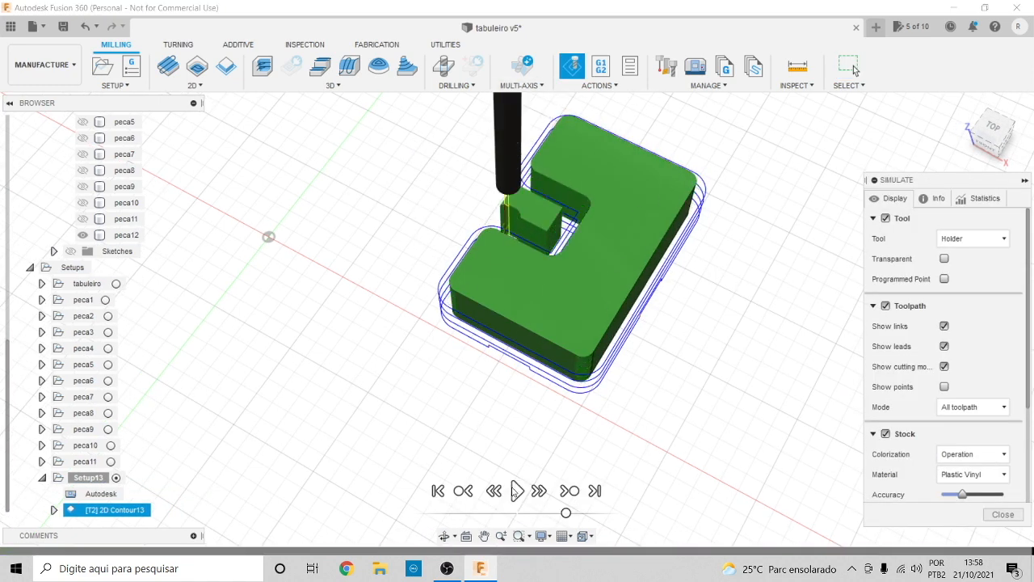
pyautogui.moveTo(993, 130)
pyautogui.mouseDown()
pyautogui.moveTo(996, 152)
pyautogui.moveTo(980, 122)
pyautogui.mouseUp()
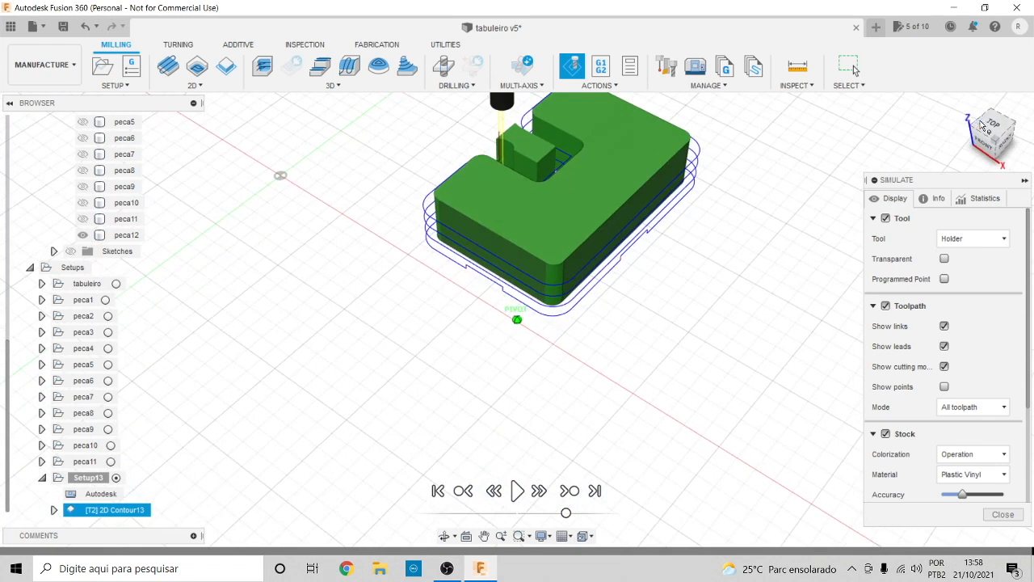
pyautogui.click(993, 516)
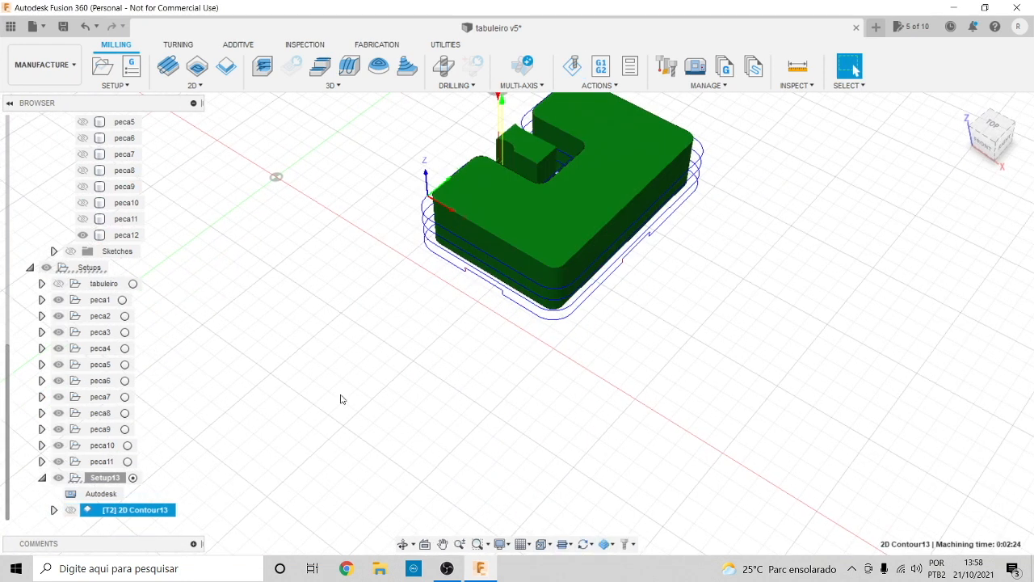
# Rename Setup13 as peca12 and collapse it in the browser
pyautogui.click(104, 479)
pyautogui.click(103, 480)
pyautogui.write('peca')
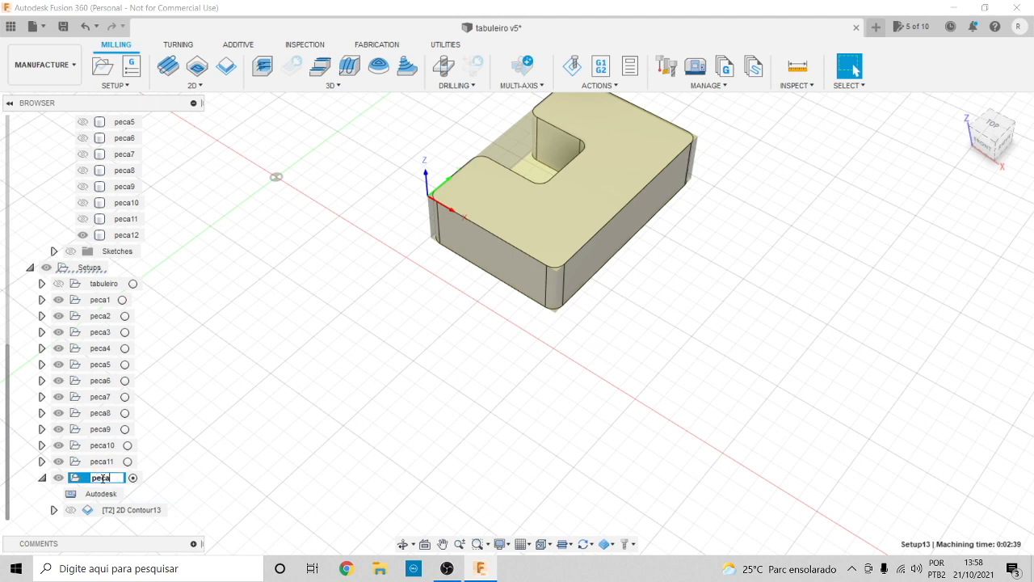
pyautogui.write('12')
pyautogui.press('Return')
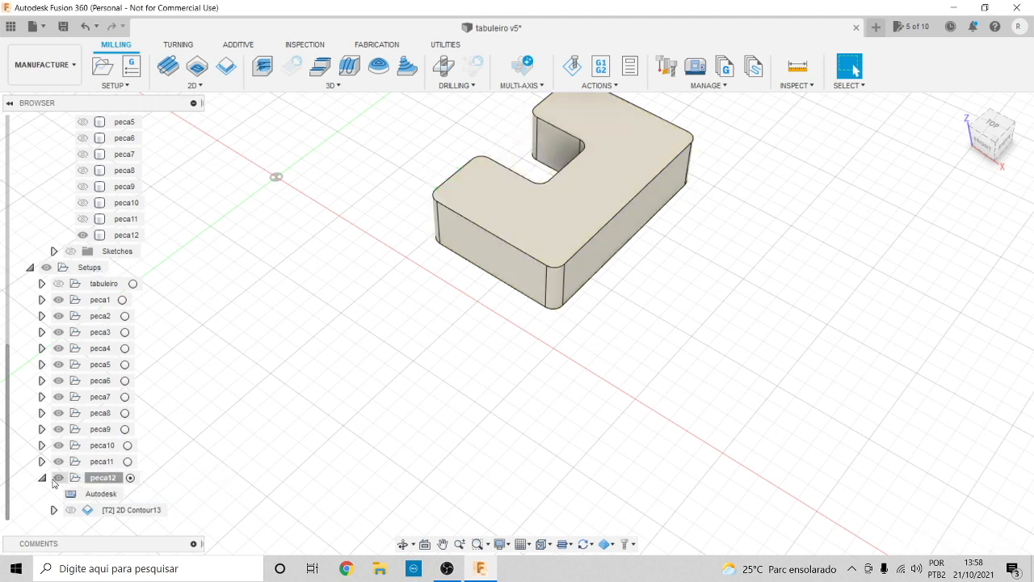
pyautogui.click(42, 477)
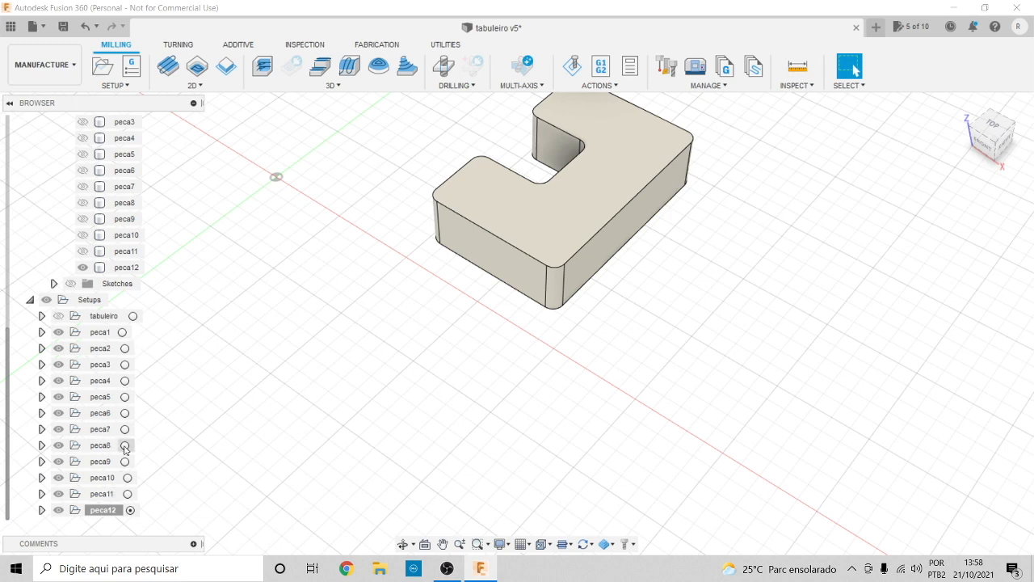
# Collapse the list of bodies and hide the setups peca1 through peca12
pyautogui.click(137, 321)
pyautogui.click(188, 433)
pyautogui.scroll(3, 304, 385)
pyautogui.scroll(-7, 307, 392)
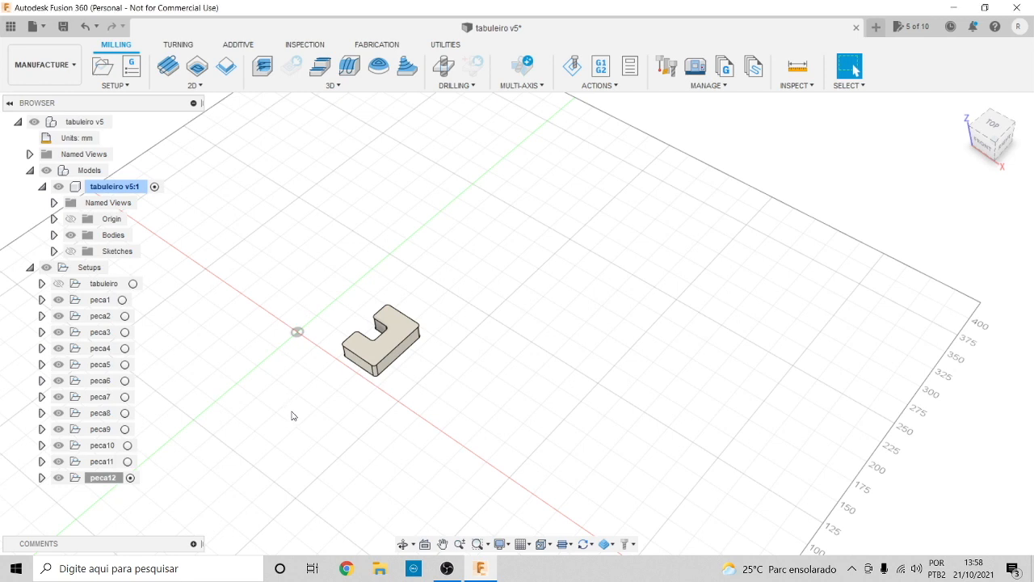
pyautogui.click(58, 300)
pyautogui.click(58, 316)
pyautogui.click(59, 332)
pyautogui.click(58, 348)
pyautogui.click(58, 364)
pyautogui.click(58, 381)
pyautogui.click(58, 396)
pyautogui.click(58, 413)
pyautogui.click(58, 430)
pyautogui.click(58, 445)
pyautogui.click(58, 462)
pyautogui.click(58, 478)
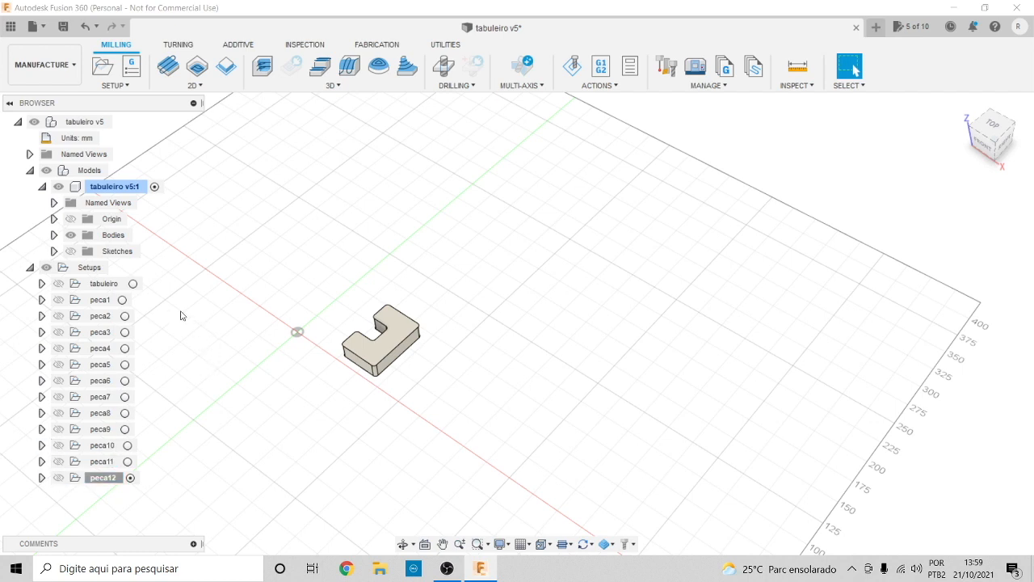
# Activate the tabuleiro setup, expand it, and select its Face1 operation
pyautogui.click(97, 284)
pyautogui.click(138, 283)
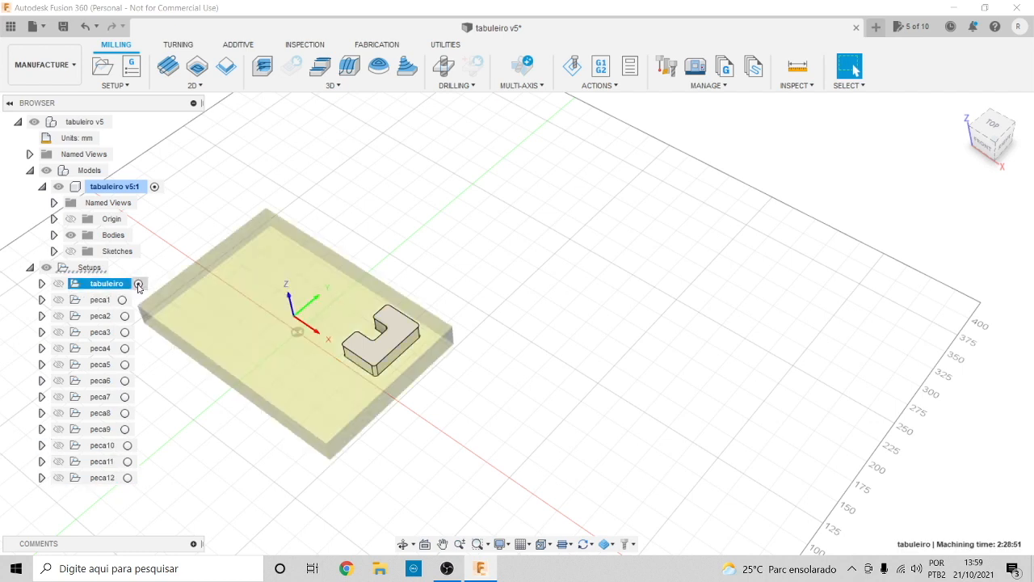
pyautogui.click(41, 284)
pyautogui.click(66, 312)
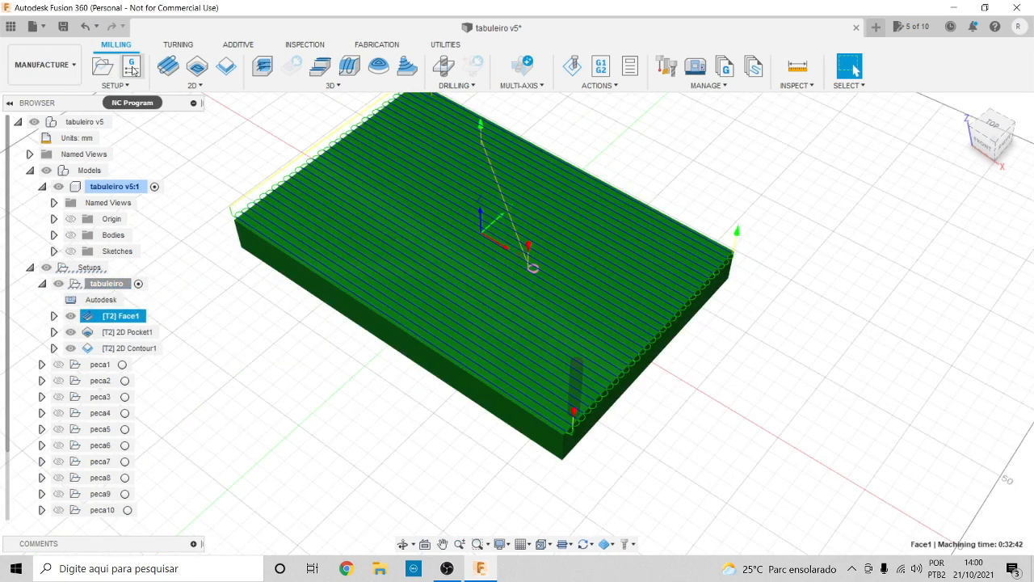
# Create an NC program for the Face1 operation with Grbl / grbl as the post processor
pyautogui.click(133, 69)
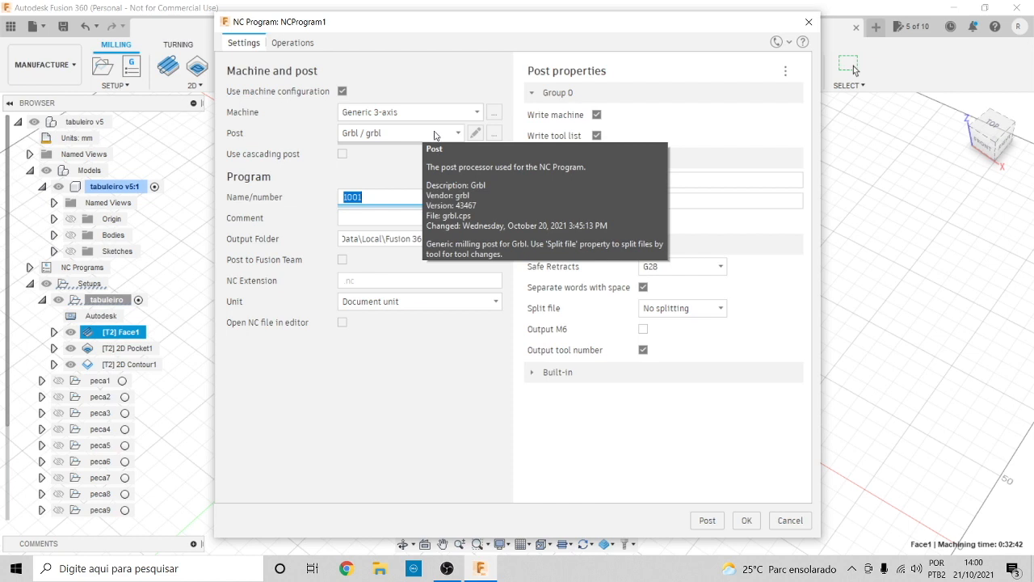
pyautogui.click(457, 136)
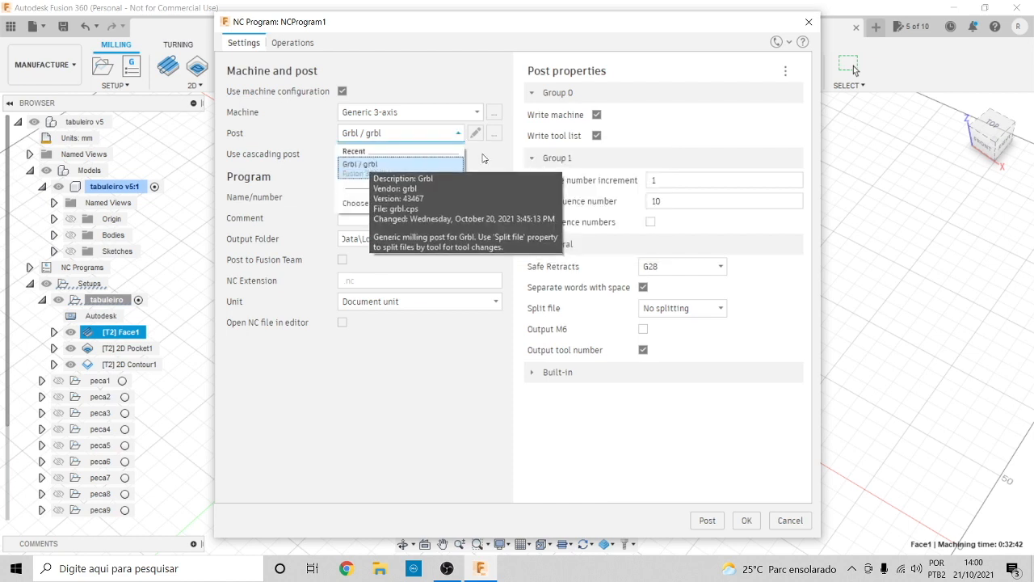
pyautogui.click(371, 167)
# Browse the Fusion 360 post library for the available machine posts and leave it without choosing one
pyautogui.click(495, 133)
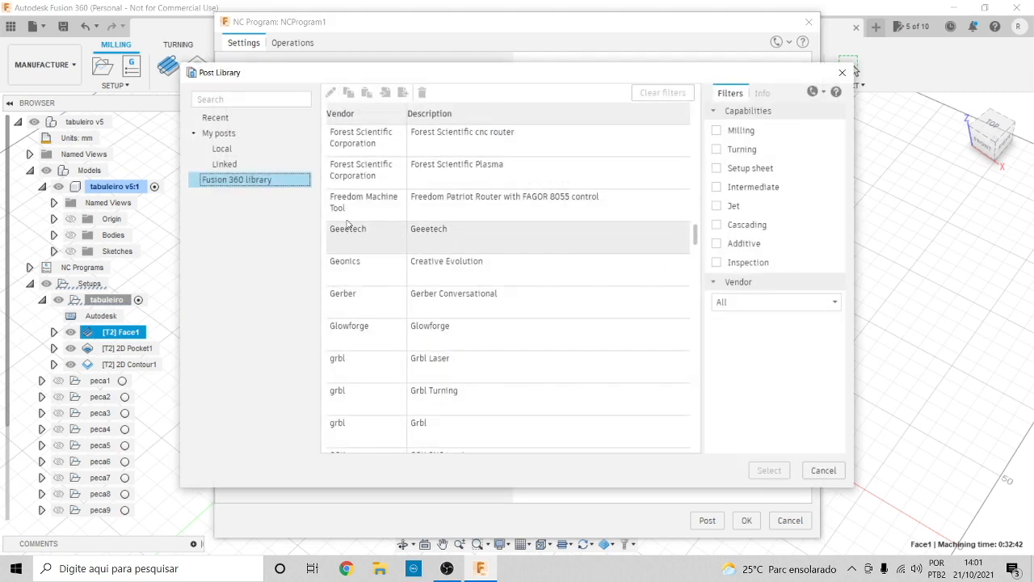
pyautogui.scroll(-3, 402, 215)
pyautogui.scroll(-10, 402, 215)
pyautogui.scroll(-10, 448, 252)
pyautogui.scroll(10, 449, 255)
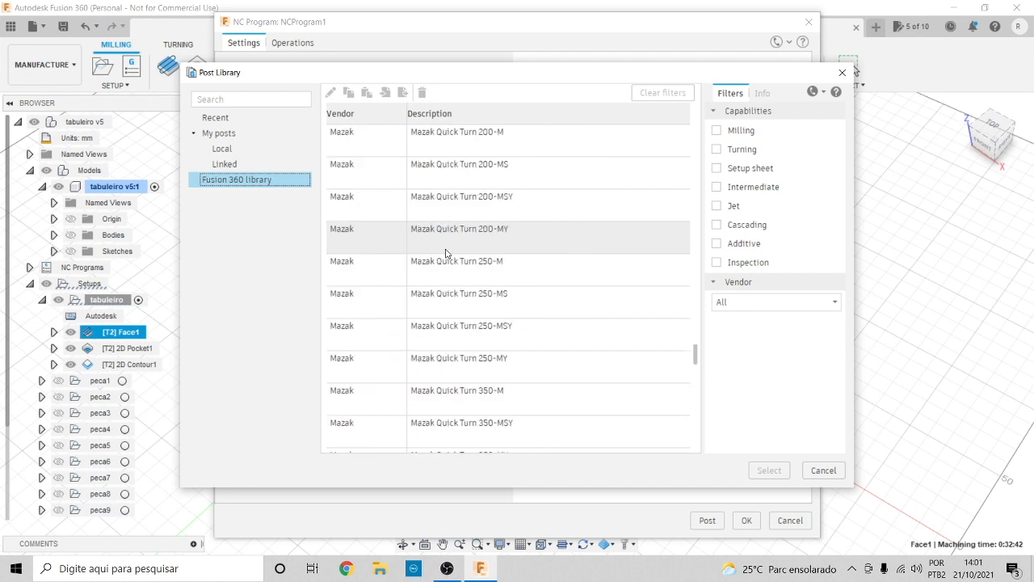
pyautogui.click(823, 470)
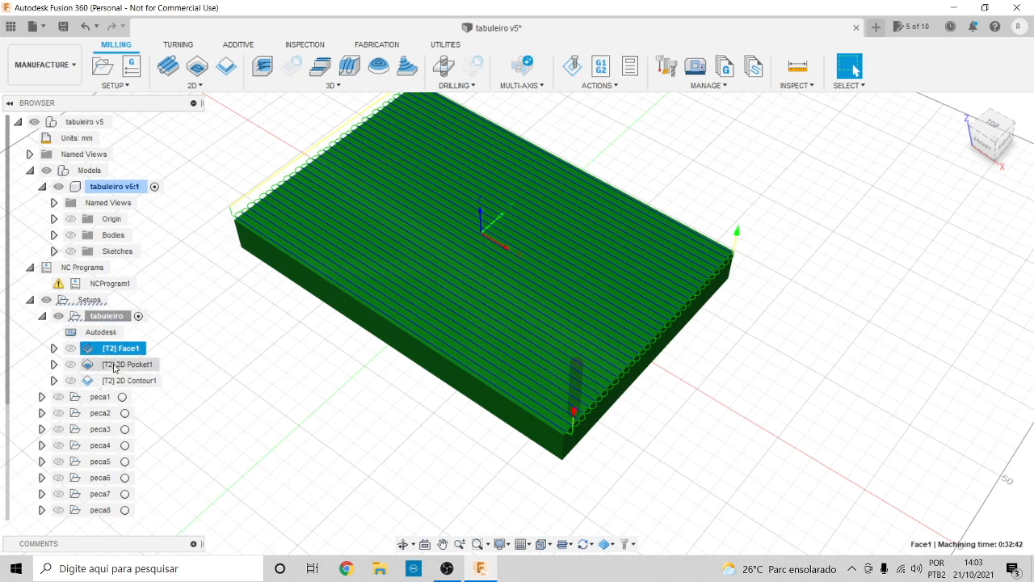
# Start post-processing tabuleiro's Face1 operation and name the program tabuleiro-face
pyautogui.click(105, 363)
pyautogui.click(120, 349)
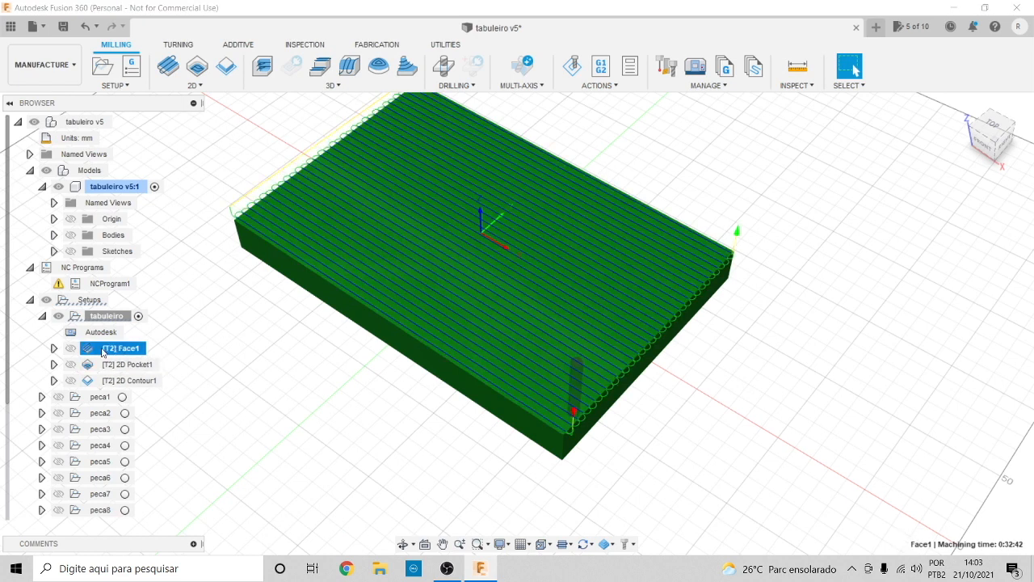
pyautogui.click(602, 76)
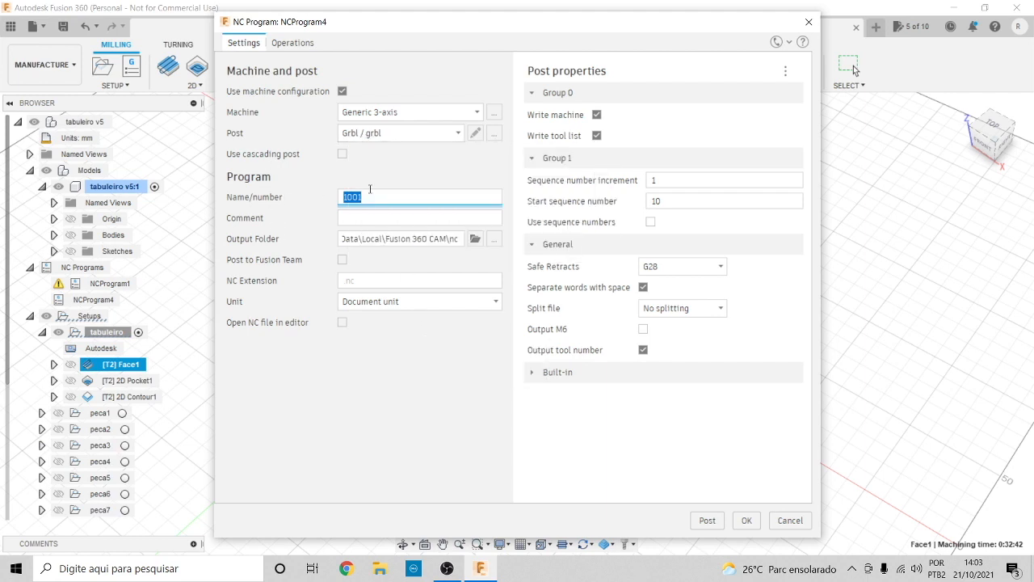
pyautogui.write('tabuleiro-face')
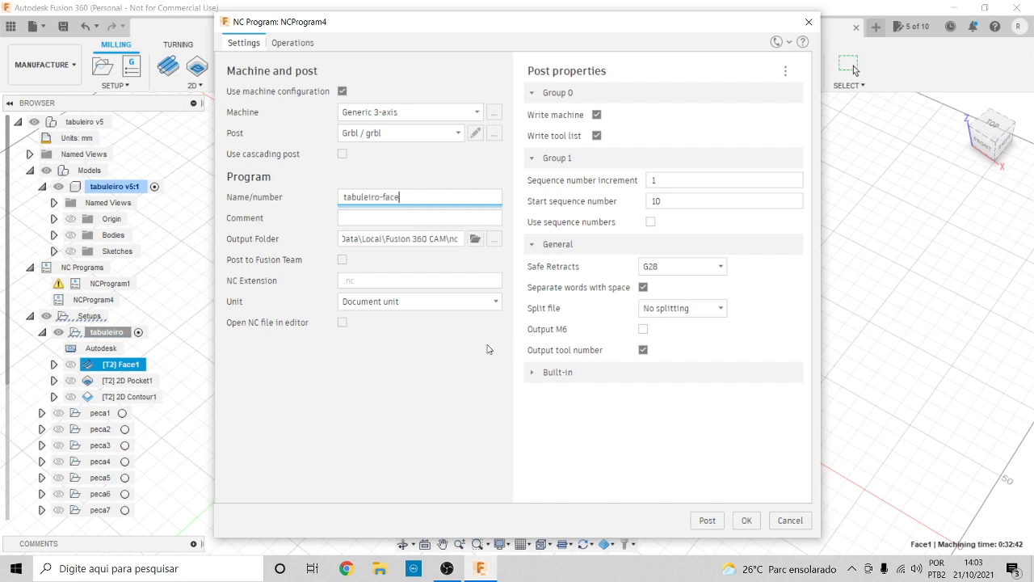
# Set the output folder to Workshop's 3-Puzzle folder and post the tabuleiro-face program there
pyautogui.click(475, 239)
pyautogui.click(274, 252)
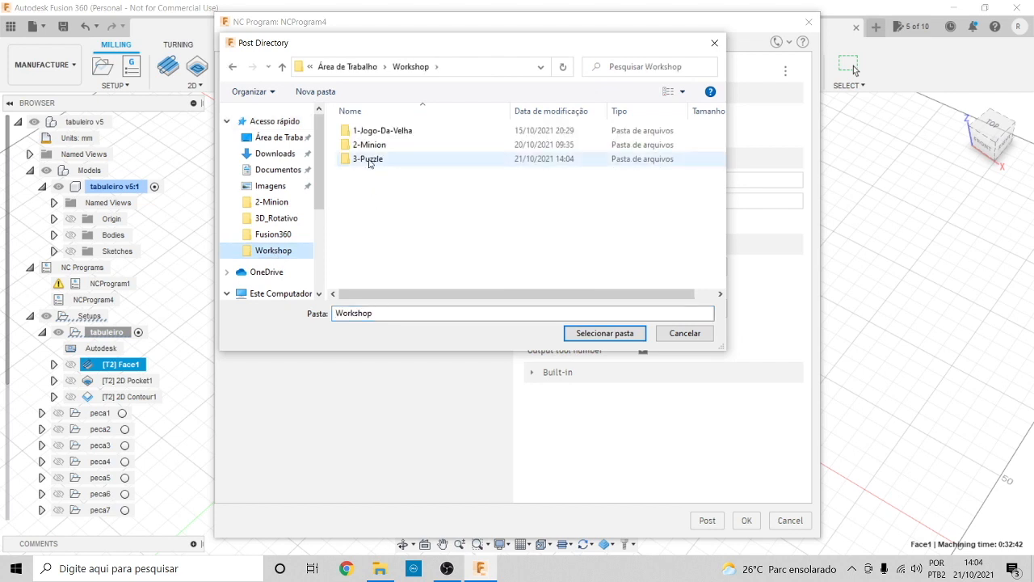
pyautogui.doubleClick(370, 161)
pyautogui.moveTo(439, 312); pyautogui.dragTo(297, 309)
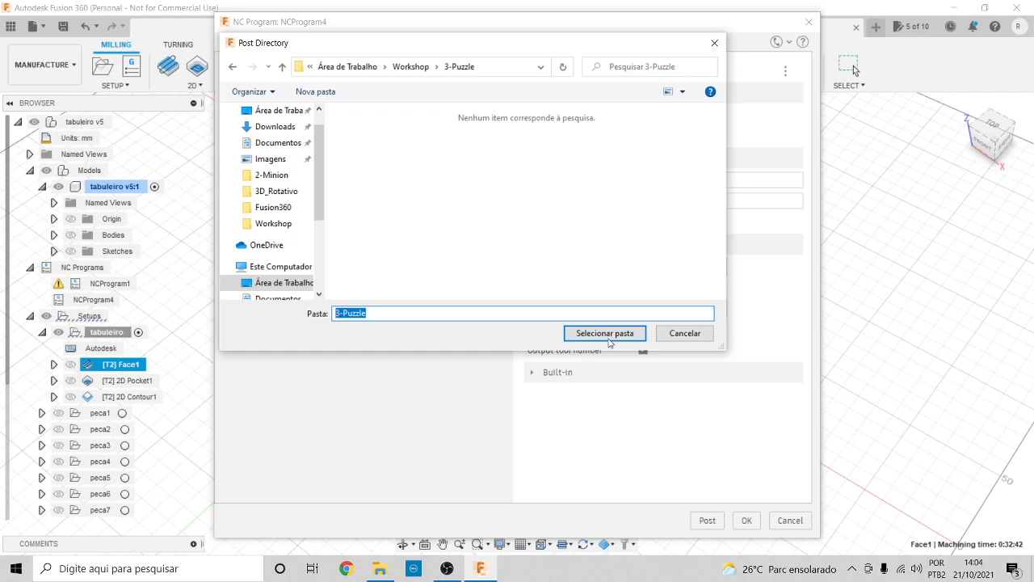
pyautogui.click(606, 334)
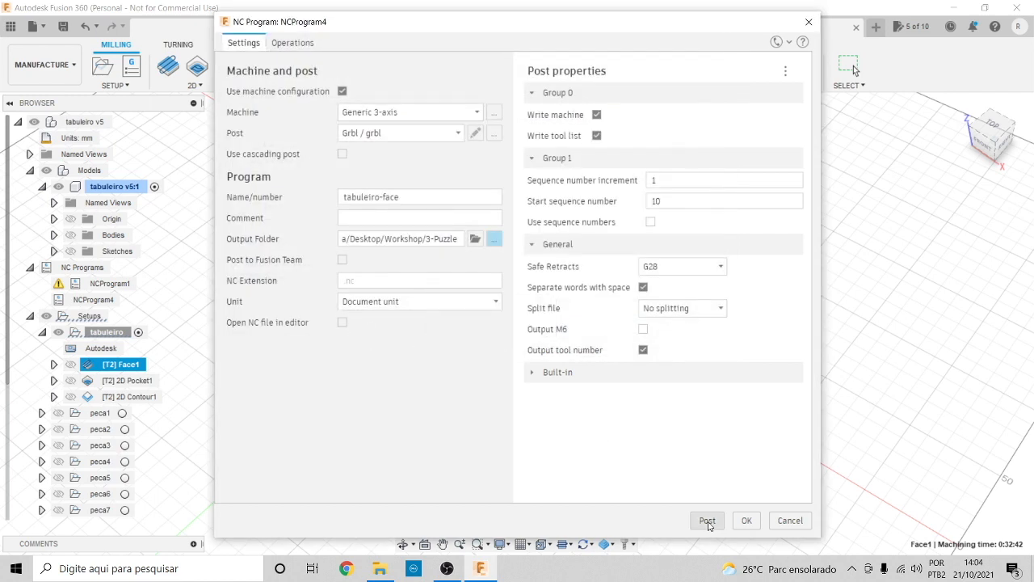
pyautogui.click(707, 521)
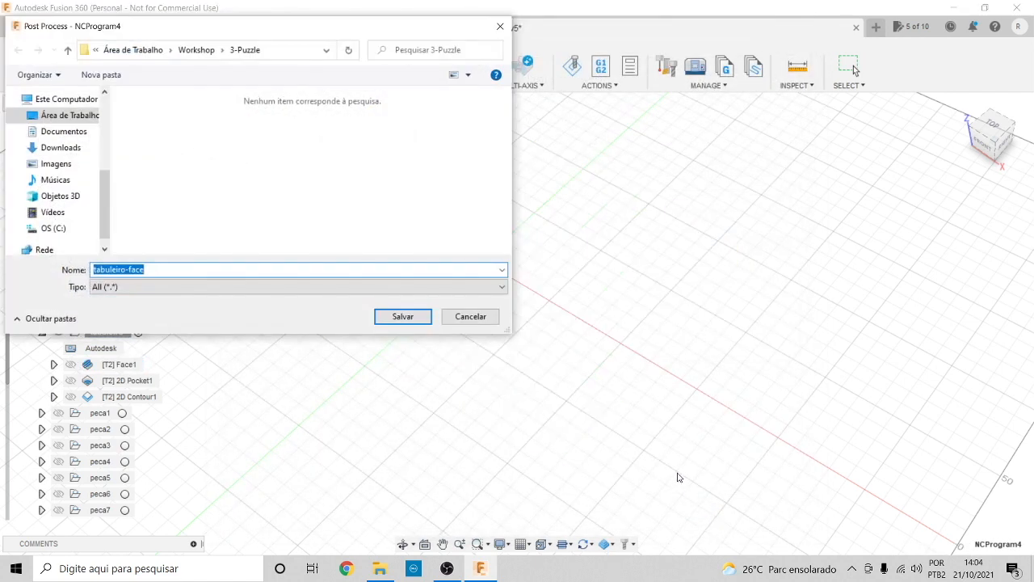
pyautogui.click(402, 316)
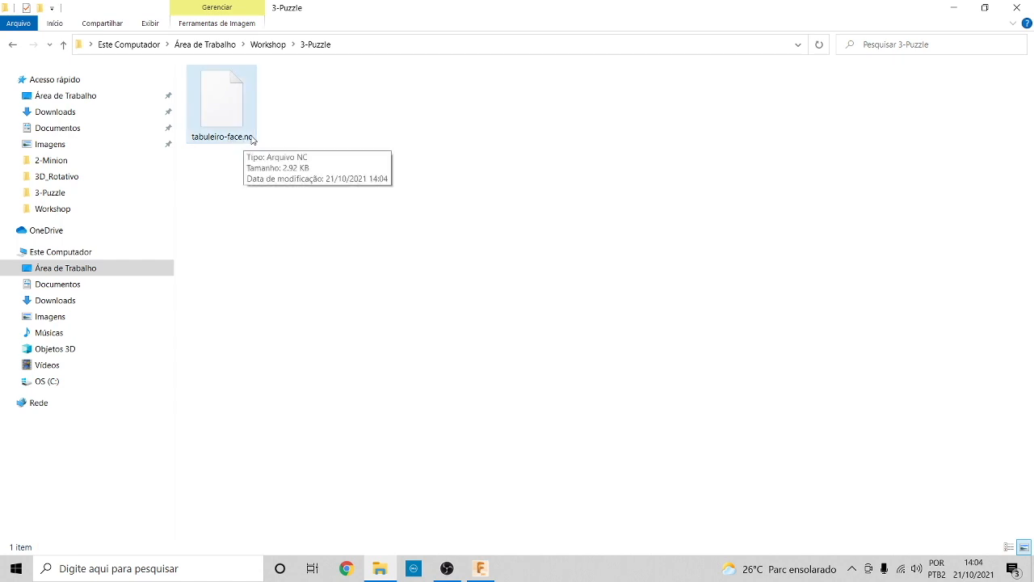
# Switch to Fusion 360 and post tabuleiro's 2D Pocket1 operation with Grbl / grbl as tabuleiro-pocket.nc in the 3-Puzzle folder
pyautogui.click(480, 568)
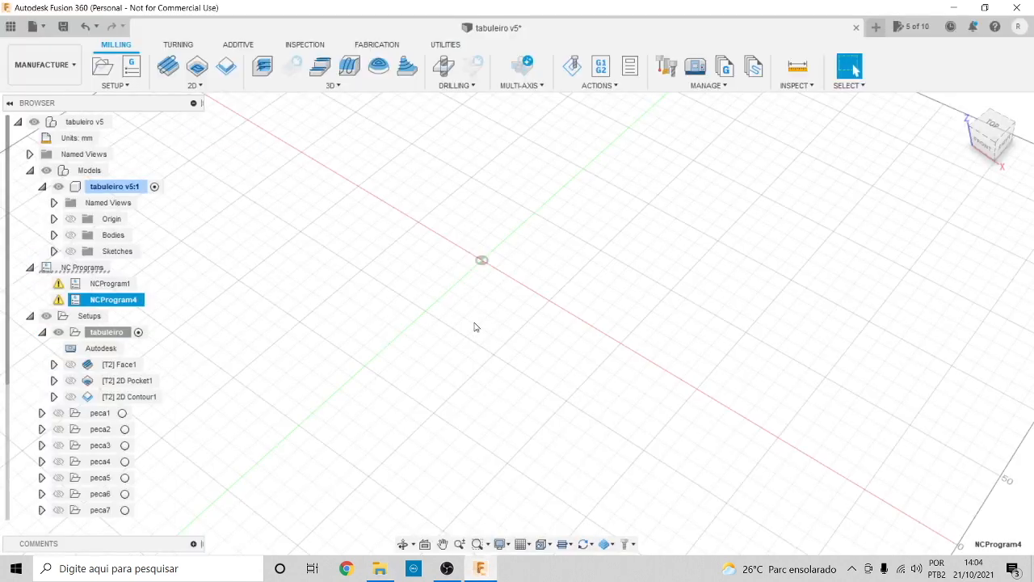
pyautogui.click(134, 384)
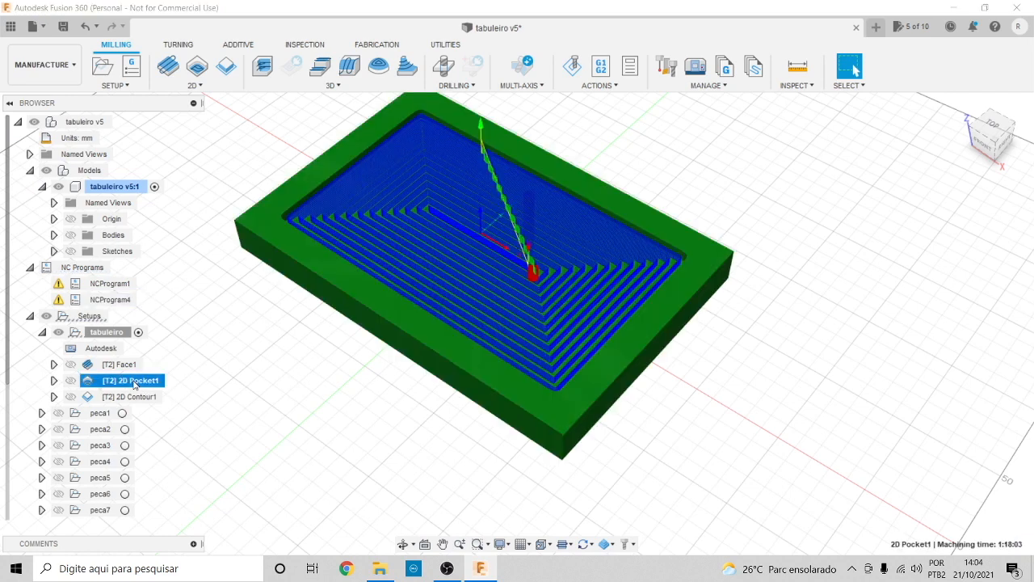
pyautogui.click(600, 66)
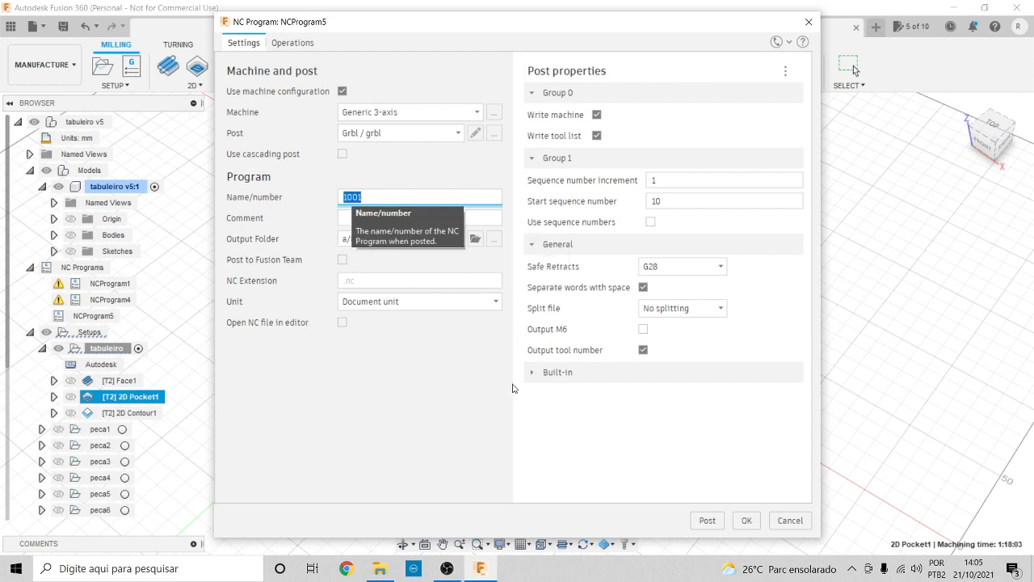
pyautogui.click(707, 521)
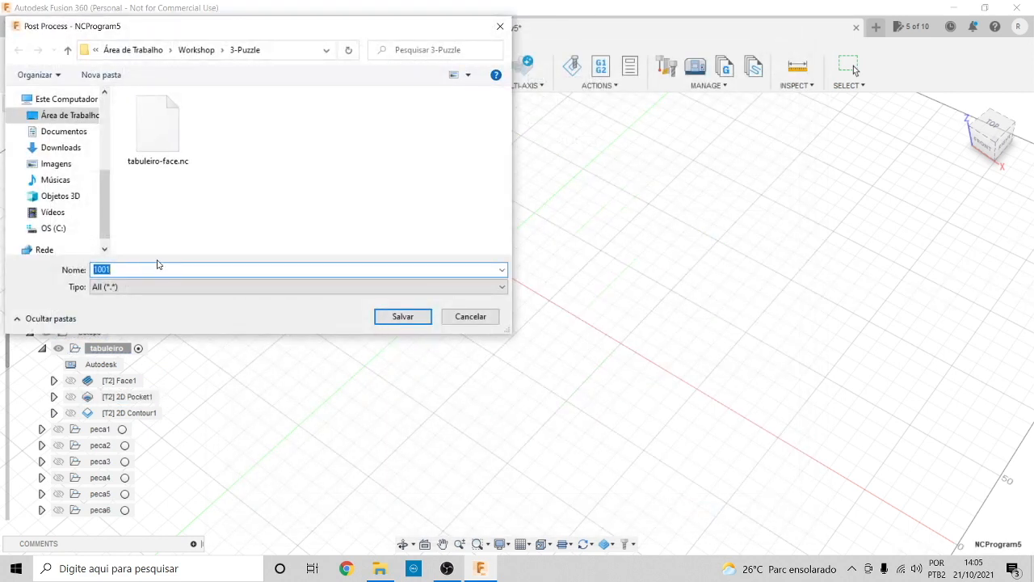
pyautogui.click(159, 129)
pyautogui.click(138, 270)
pyautogui.doubleClick(137, 269)
pyautogui.click(145, 270)
pyautogui.press('BackSpace')
pyautogui.press('BackSpace')
pyautogui.write('pocke')
pyautogui.click(399, 316)
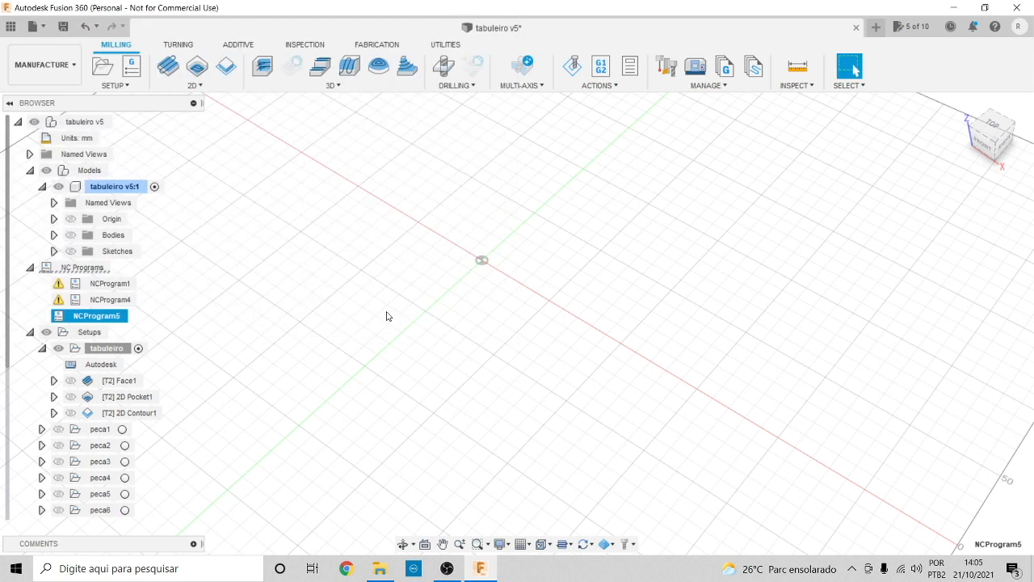
# Post tabuleiro's 2D Contour1 operation as tabuleiro-contorno in the 3-Puzzle folder and collapse the NC Programs list
pyautogui.click(166, 364)
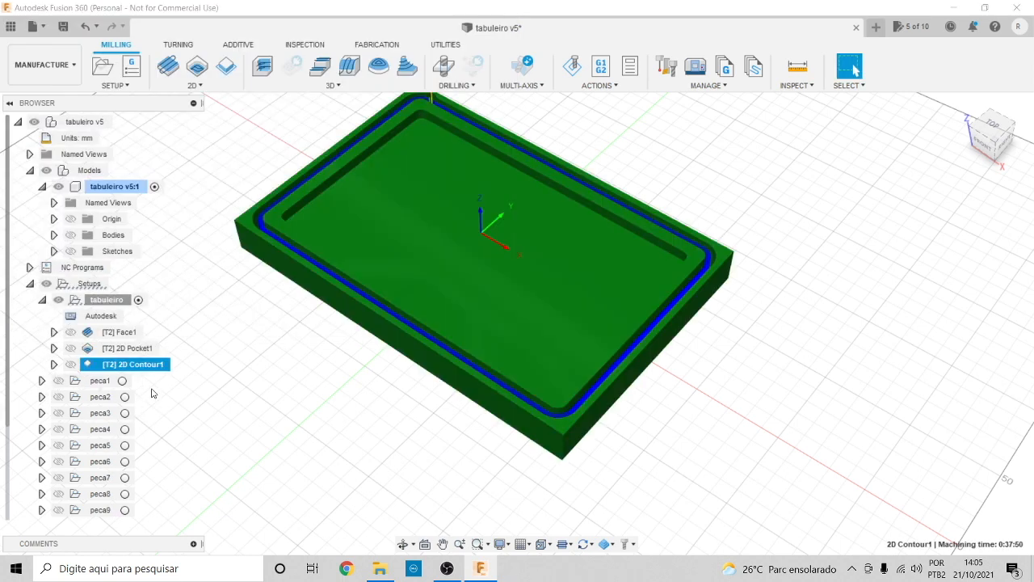
pyautogui.click(600, 66)
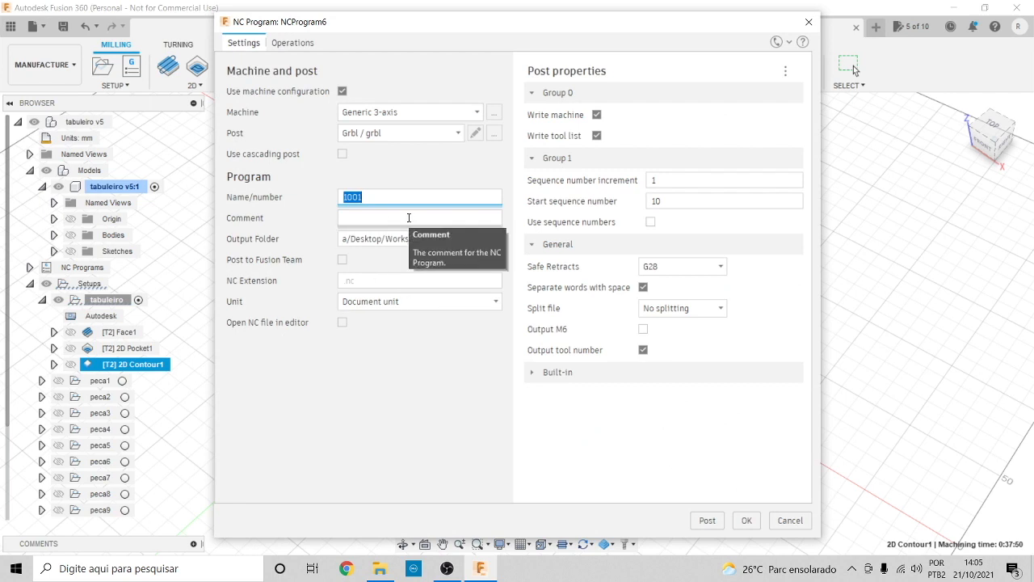
pyautogui.write('ta')
pyautogui.write('buleiro-')
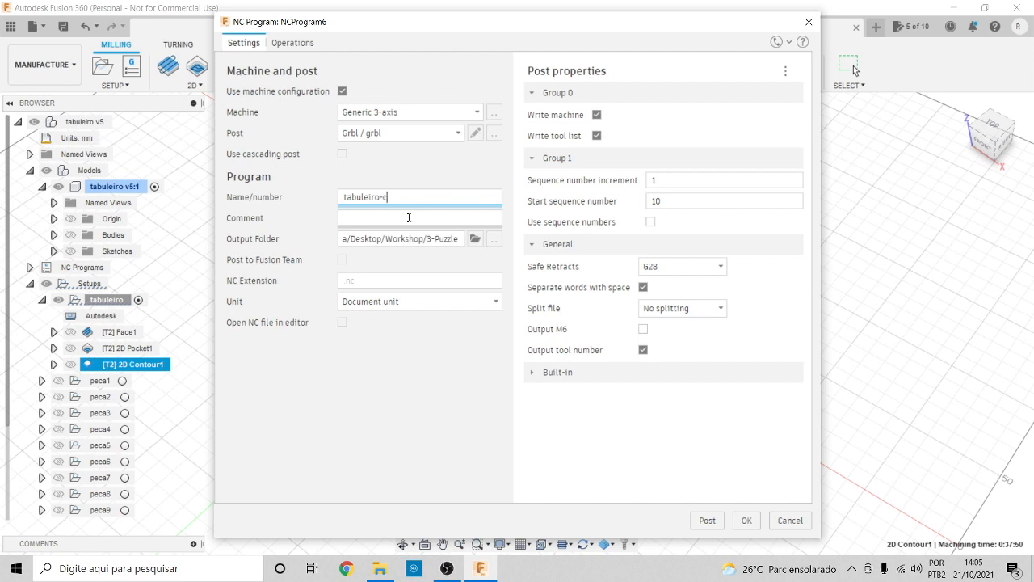
pyautogui.write('contorno')
pyautogui.click(708, 519)
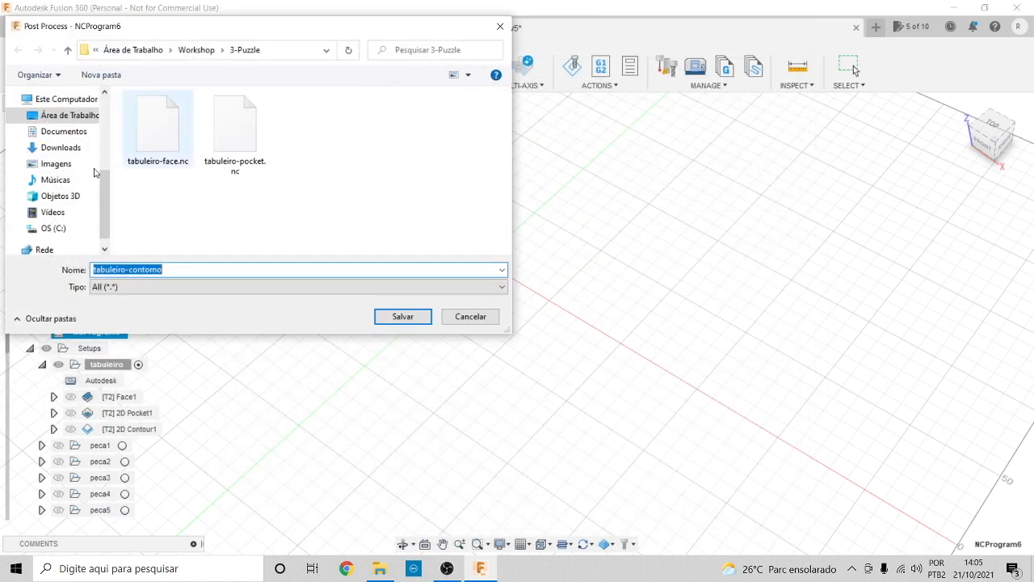
pyautogui.click(403, 319)
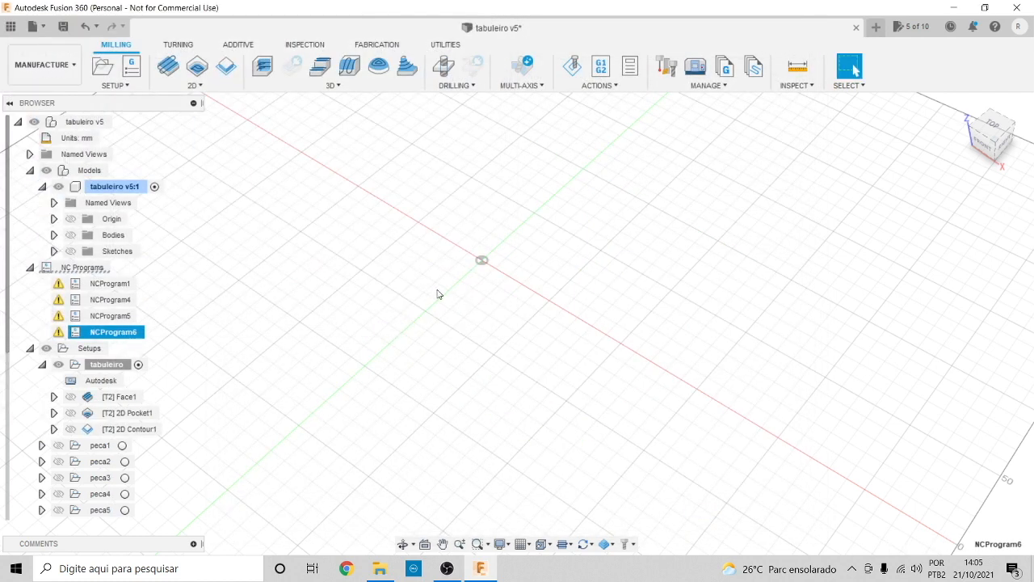
pyautogui.click(29, 268)
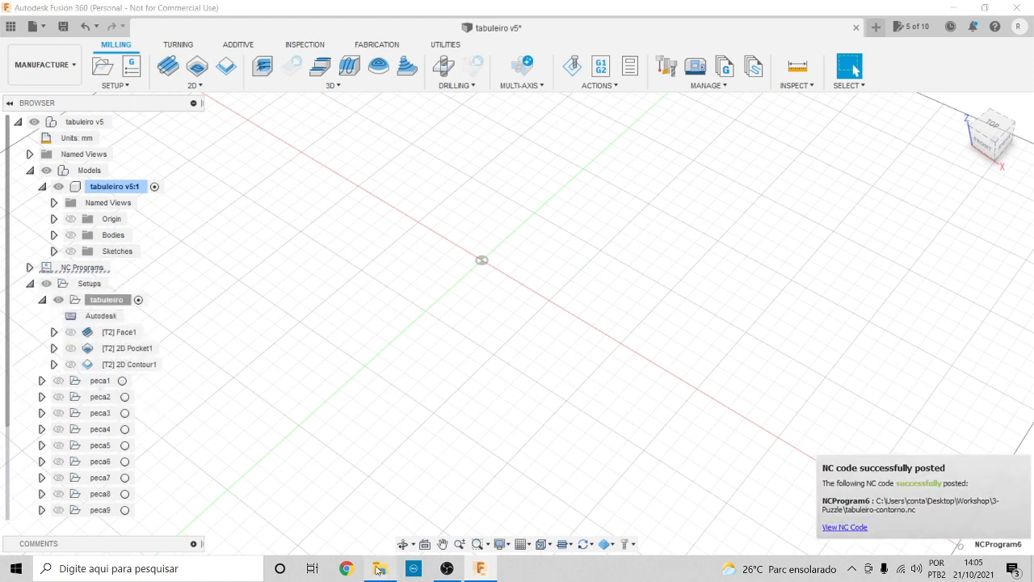
# Switch to File Explorer and check the tray's contour, face and pocket NC files in the 3-Puzzle folder
pyautogui.click(378, 569)
pyautogui.click(241, 131)
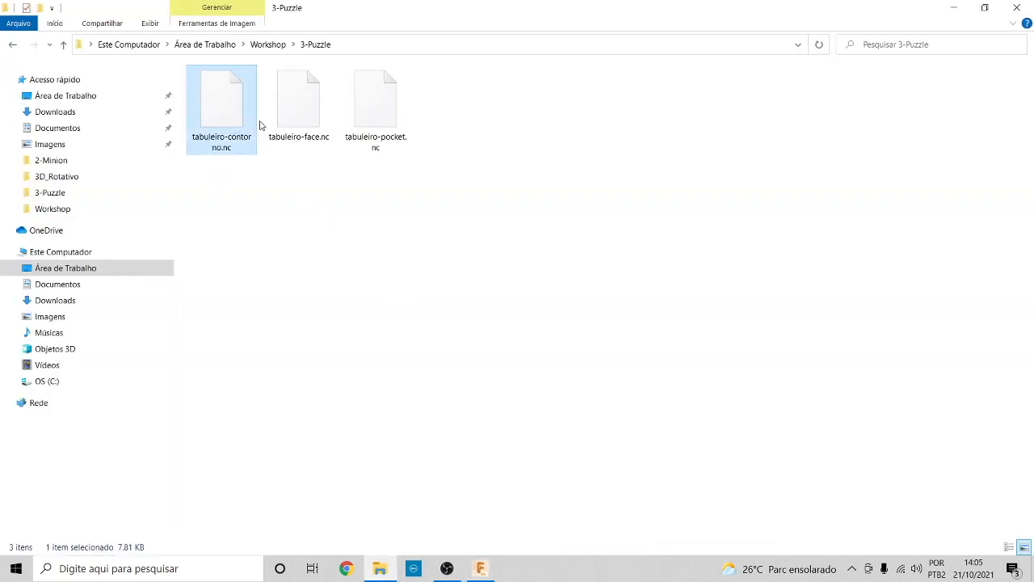
pyautogui.click(298, 115)
pyautogui.click(360, 125)
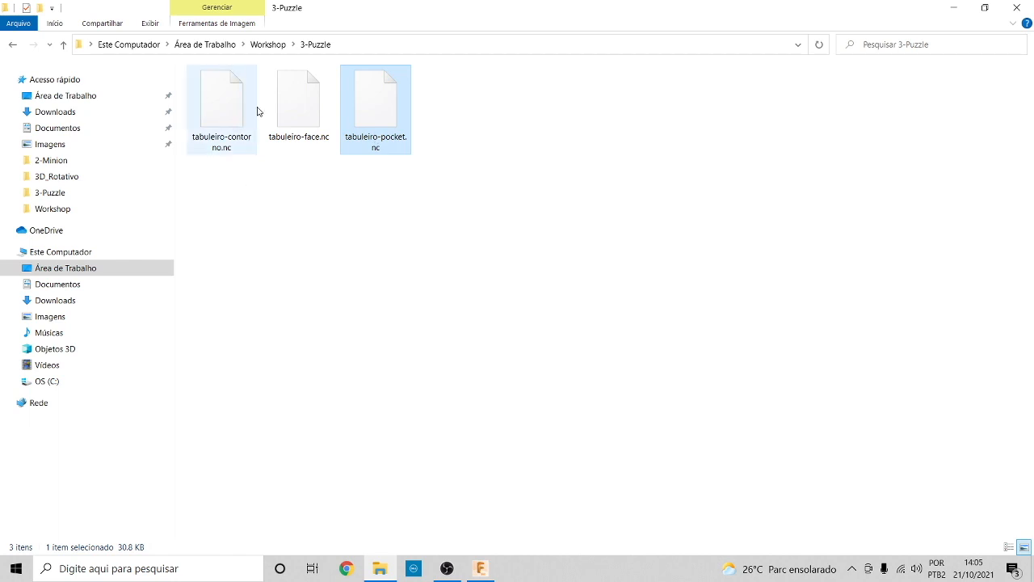
# Switch to Fusion 360 and post peca1's 2D Contour2 operation as p01 in the 3-Puzzle folder
pyautogui.click(481, 570)
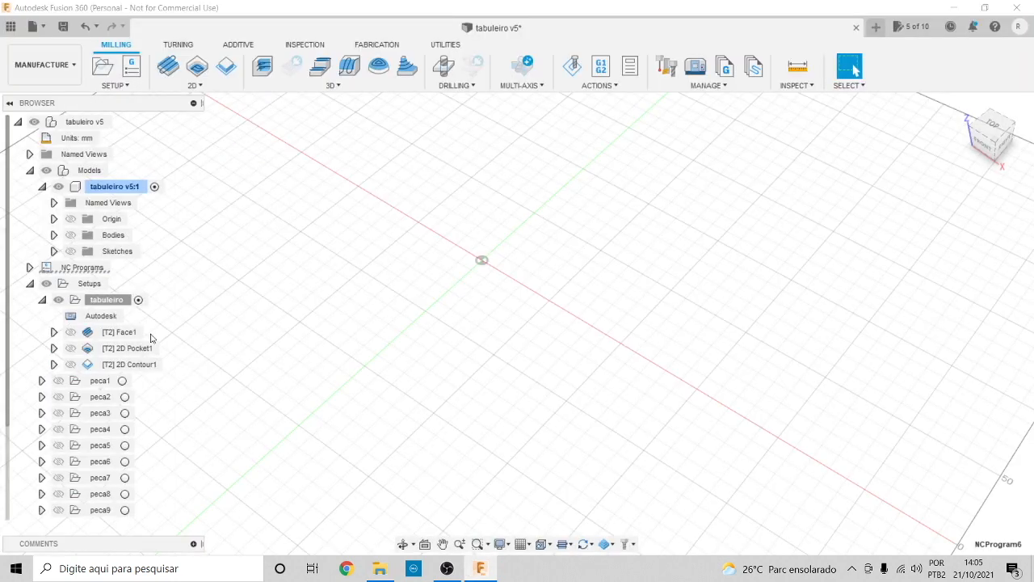
pyautogui.click(42, 300)
pyautogui.click(42, 316)
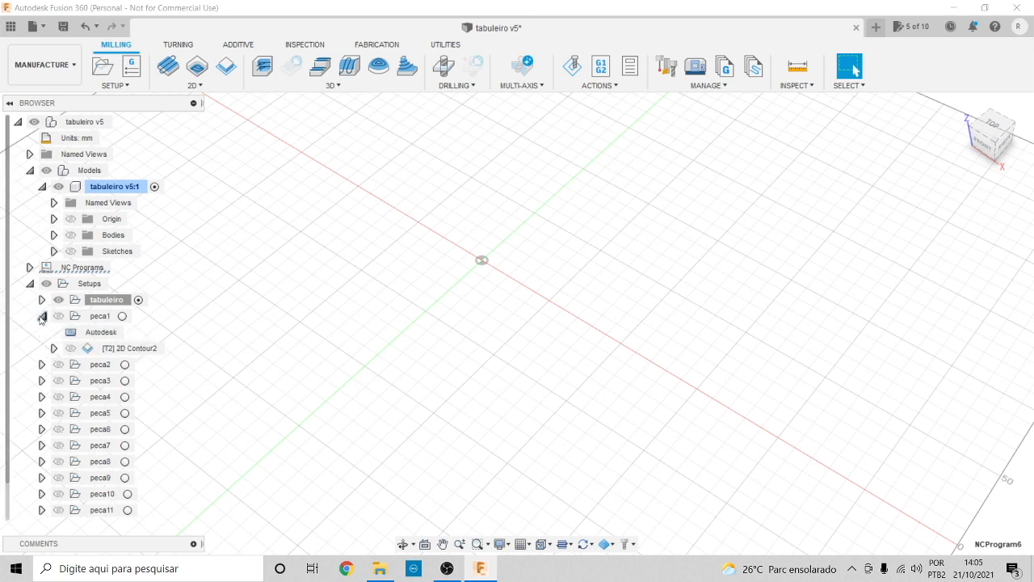
pyautogui.click(119, 348)
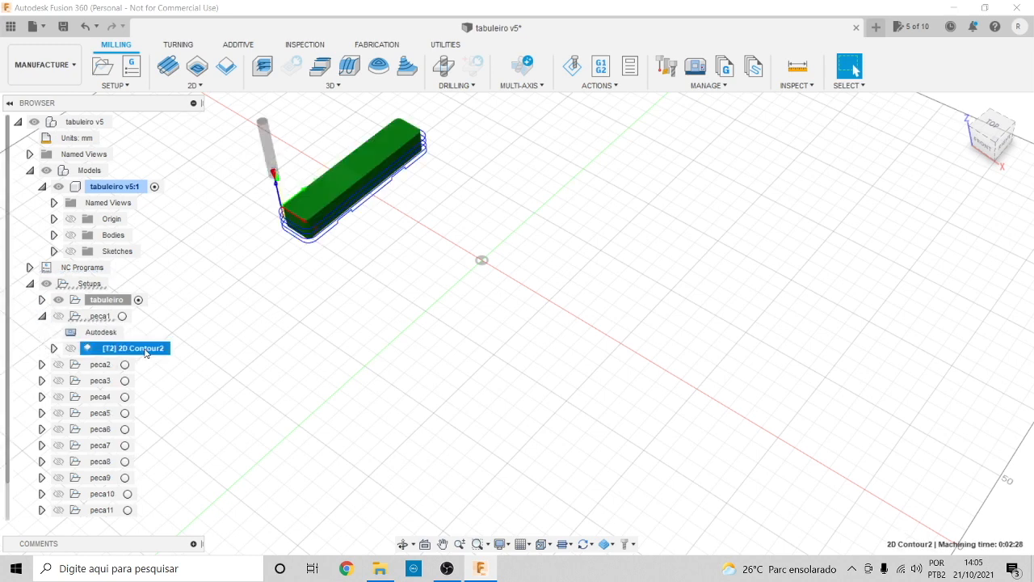
pyautogui.click(601, 66)
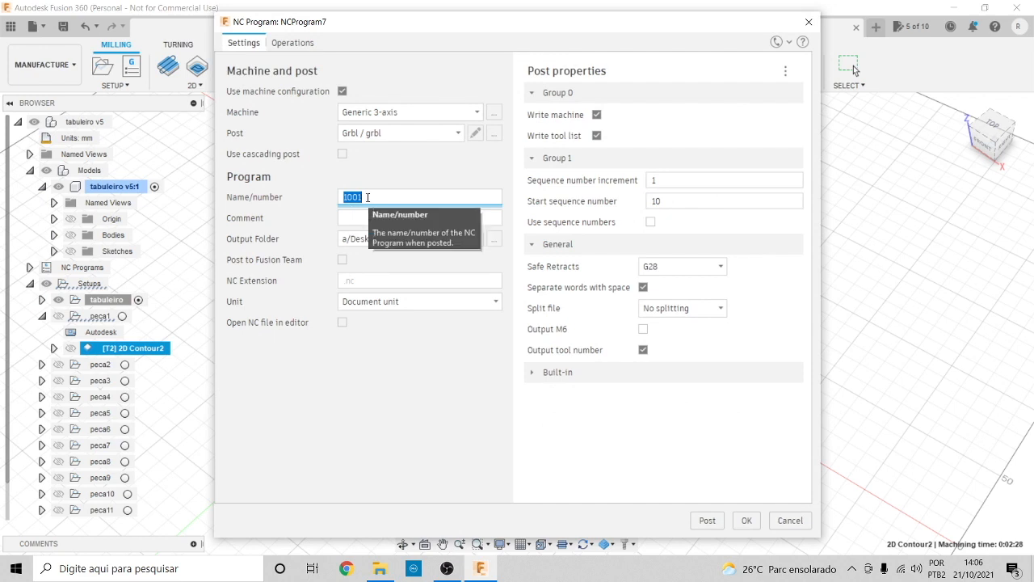
pyautogui.write('P01')
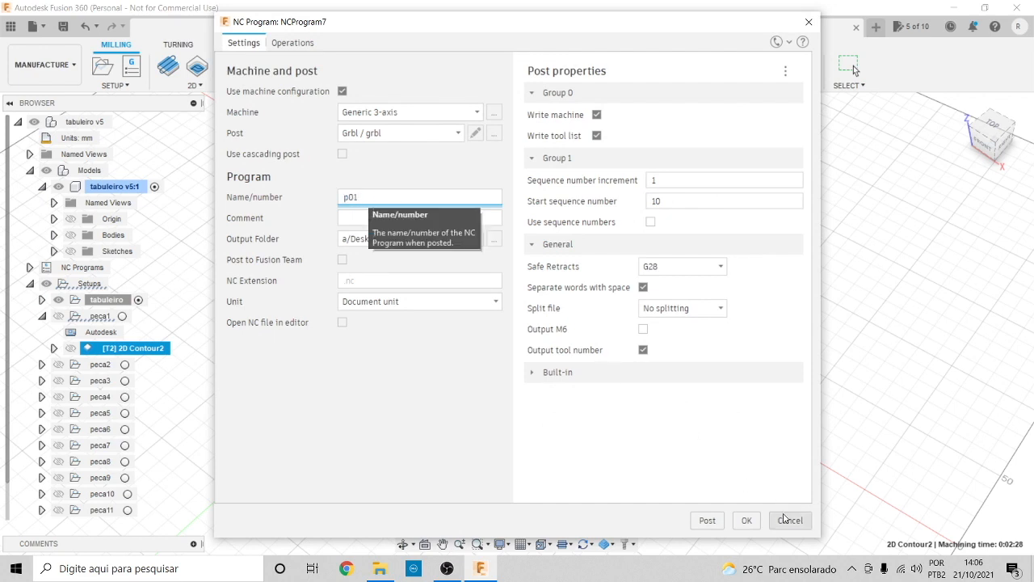
pyautogui.click(710, 521)
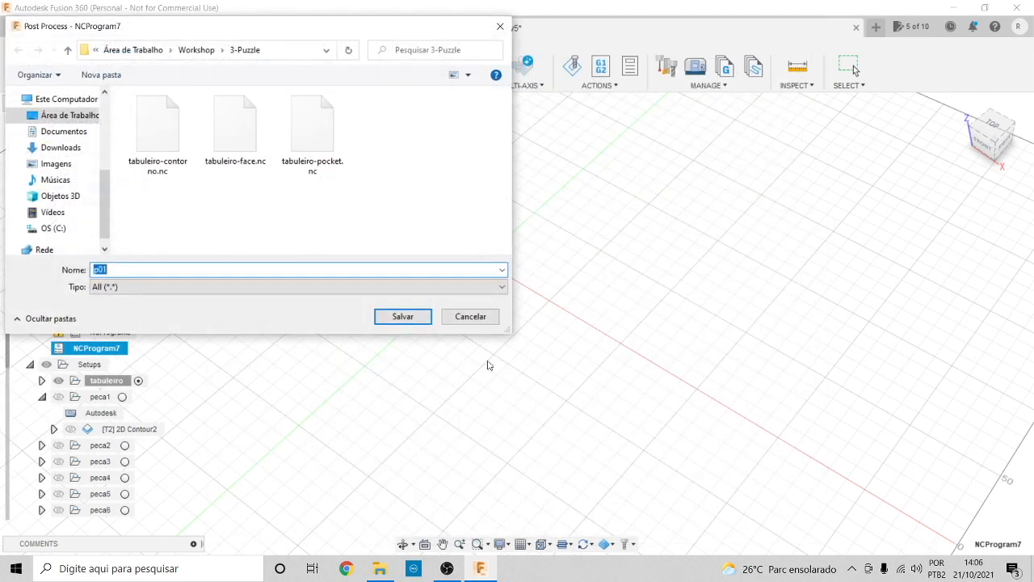
pyautogui.click(408, 317)
# Start post-processing peca2's 2D Contour3 operation and name the program p02
pyautogui.click(42, 396)
pyautogui.click(42, 413)
pyautogui.click(116, 445)
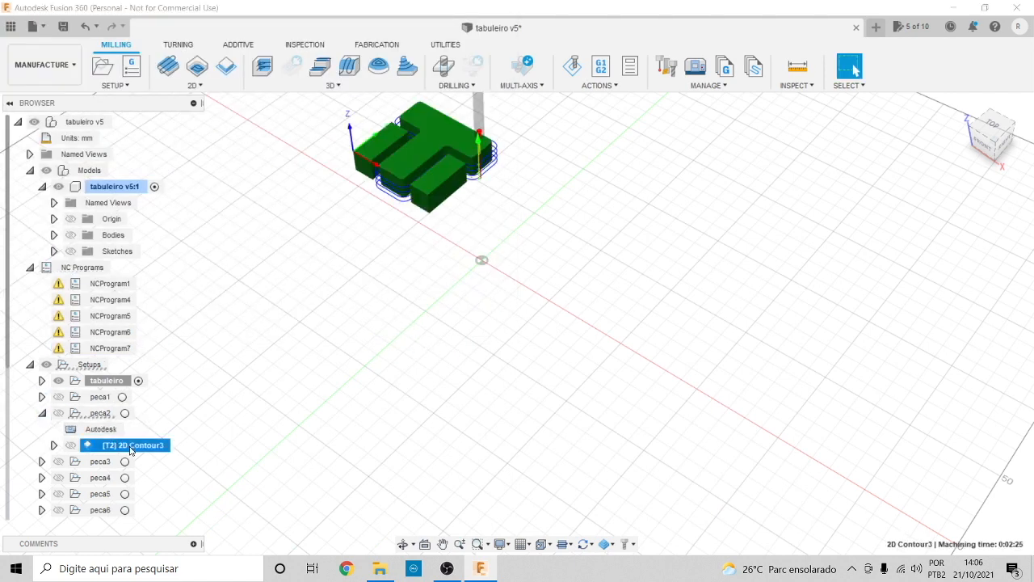
pyautogui.click(600, 66)
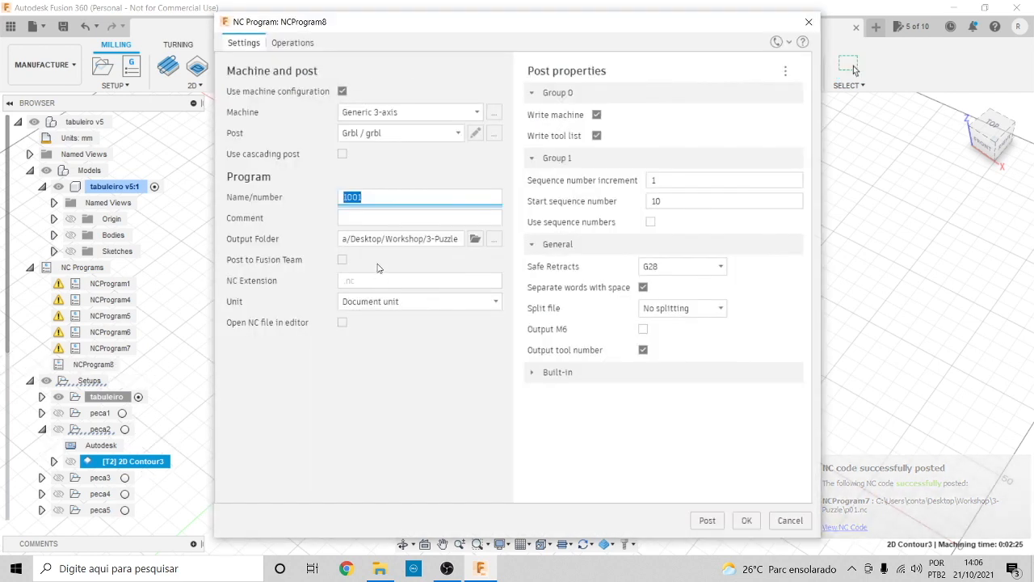
pyautogui.write('p02')
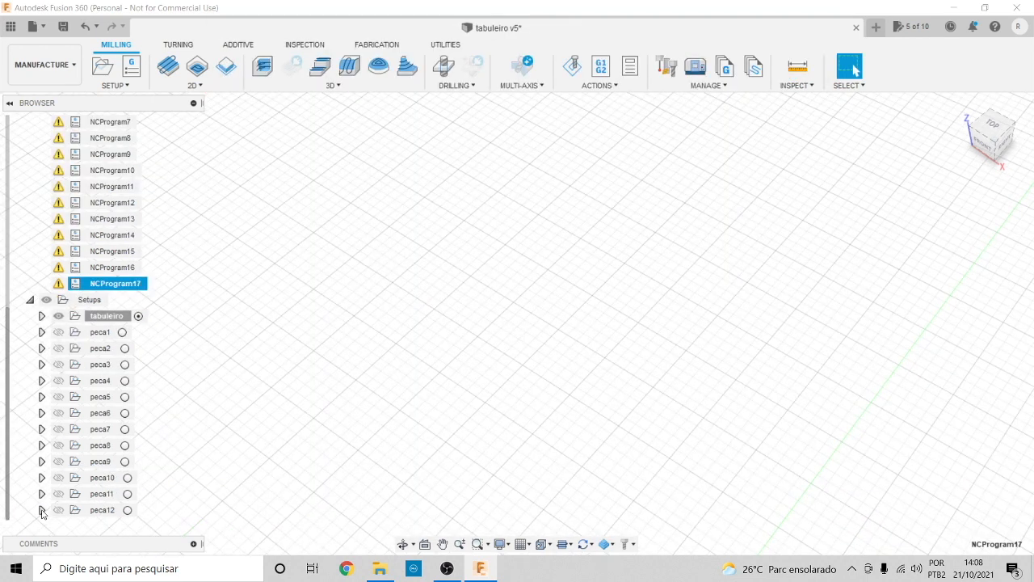
# Post peca12's 2D Contour13 operation as p12 in the 3-Puzzle folder and return to the Design workspace
pyautogui.click(42, 510)
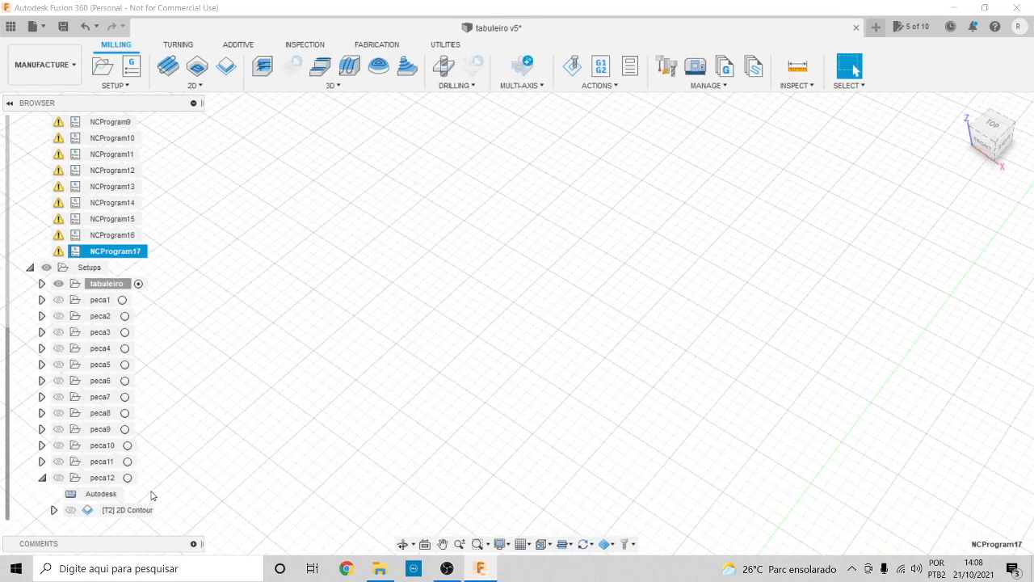
pyautogui.click(116, 510)
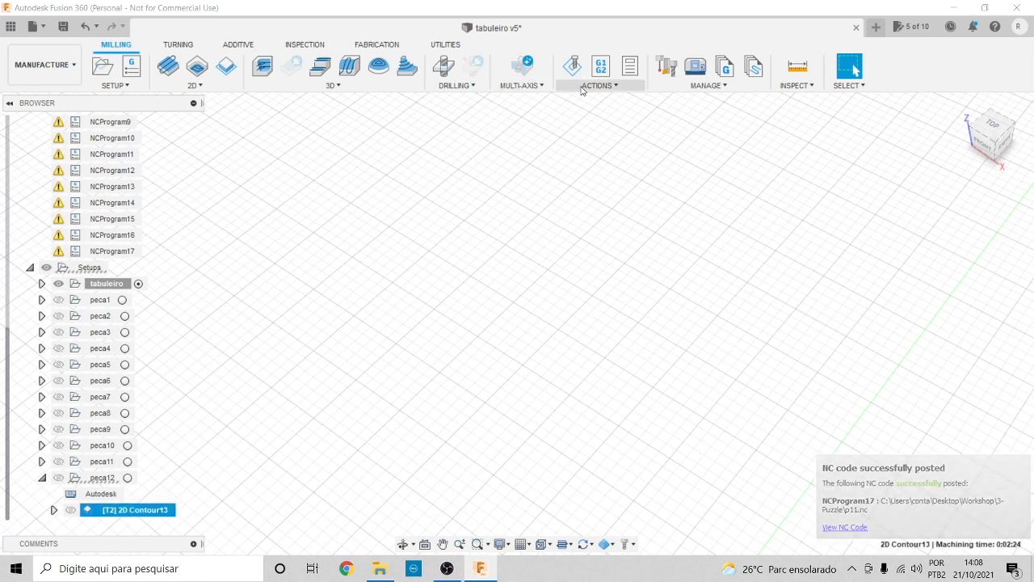
pyautogui.click(601, 65)
pyautogui.write('p12')
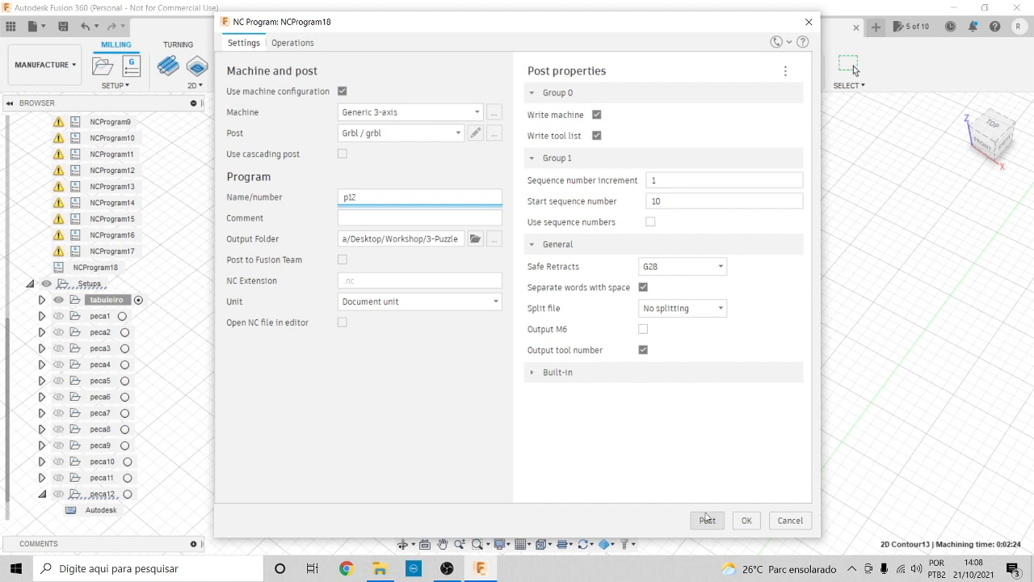
pyautogui.click(707, 521)
pyautogui.click(402, 316)
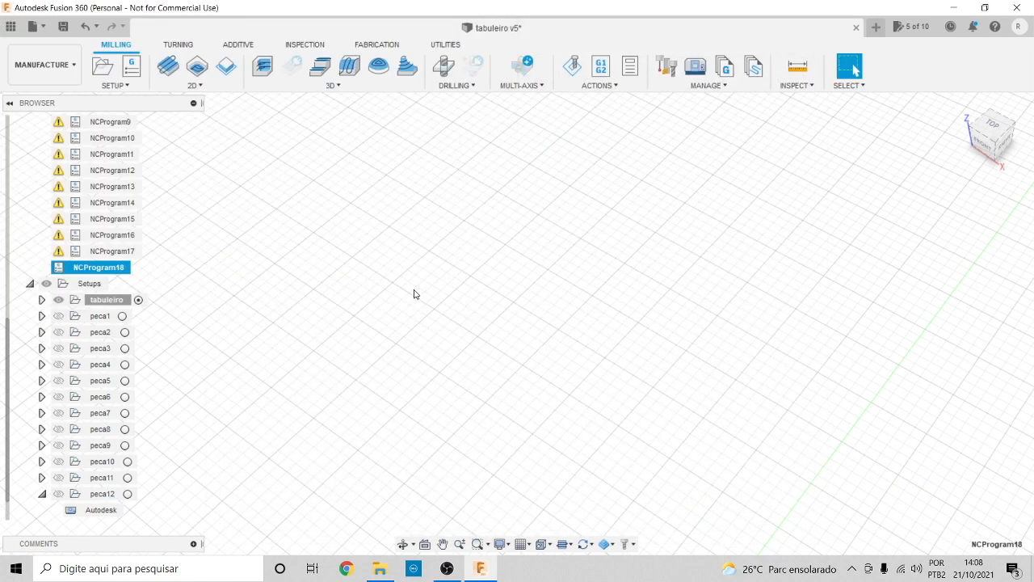
pyautogui.click(48, 65)
pyautogui.click(37, 98)
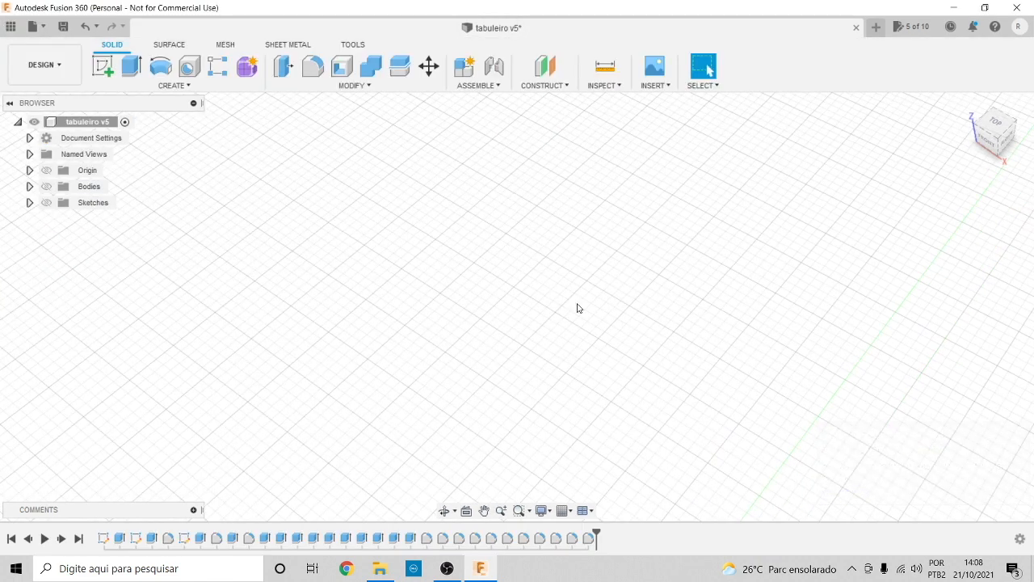
# Switch to File Explorer and check the game pieces' posted NC files in the 3-Puzzle folder
pyautogui.click(379, 568)
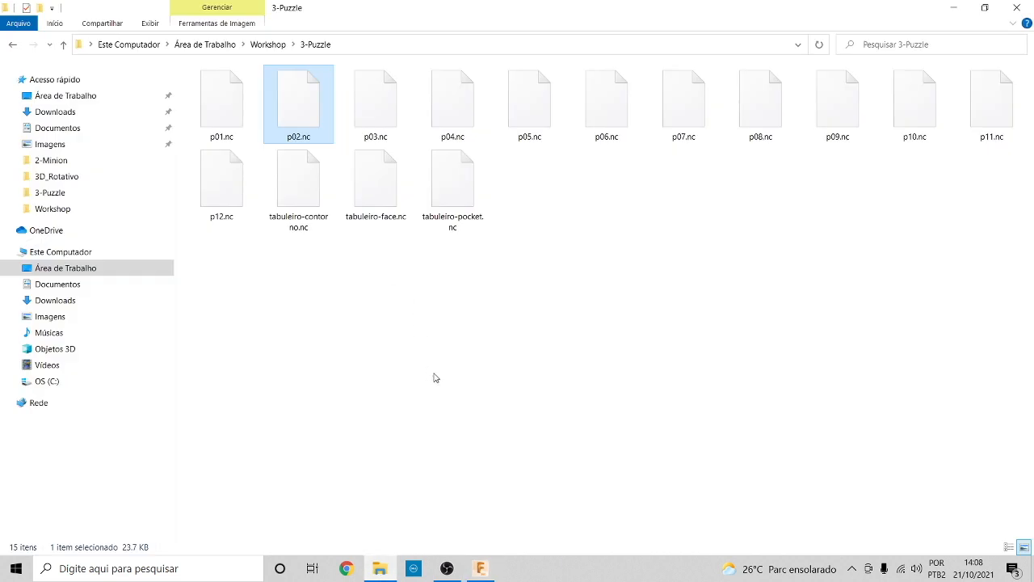
pyautogui.click(228, 113)
pyautogui.click(313, 103)
pyautogui.click(370, 108)
pyautogui.click(436, 117)
pyautogui.click(527, 120)
pyautogui.click(610, 120)
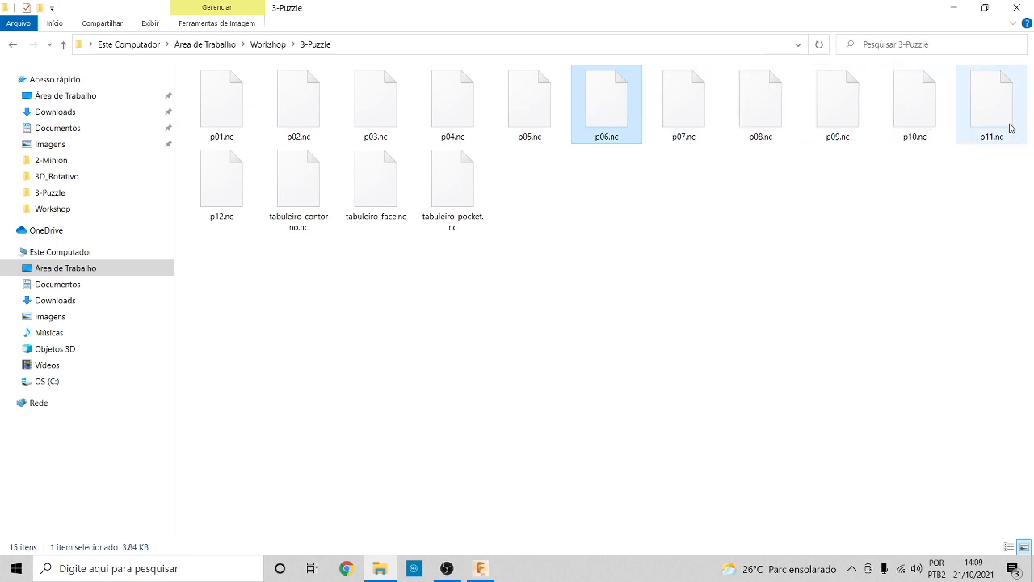
# Review the tray's tabuleiro-contorno, tabuleiro-face and tabuleiro-pocket NC files among the posted programs
pyautogui.click(306, 191)
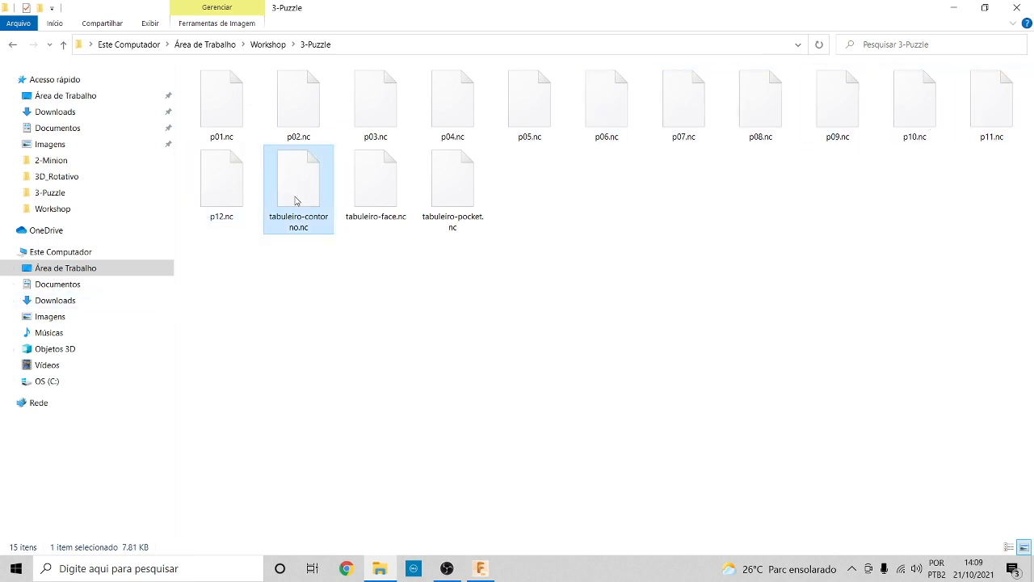
pyautogui.click(368, 188)
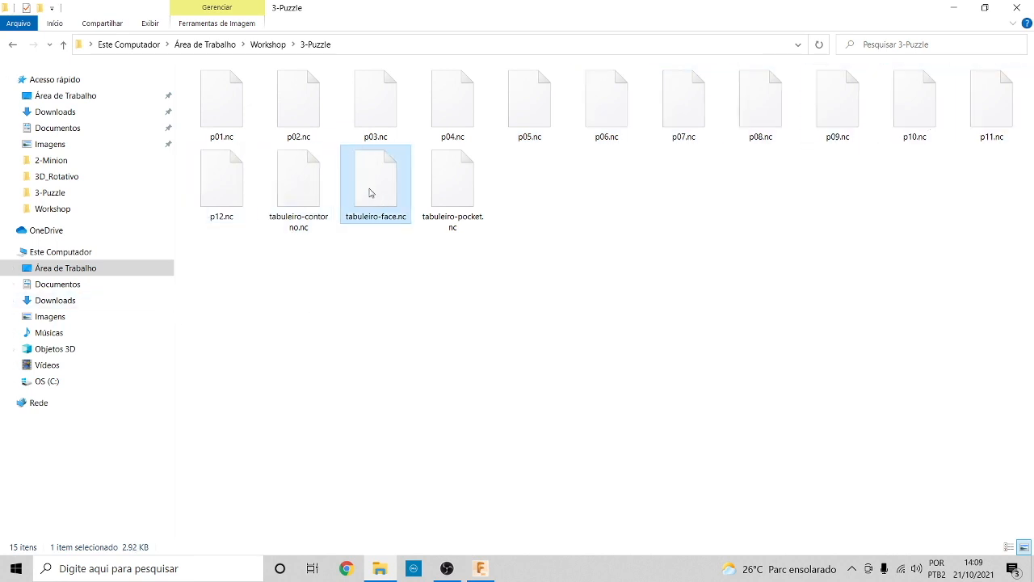
pyautogui.click(458, 200)
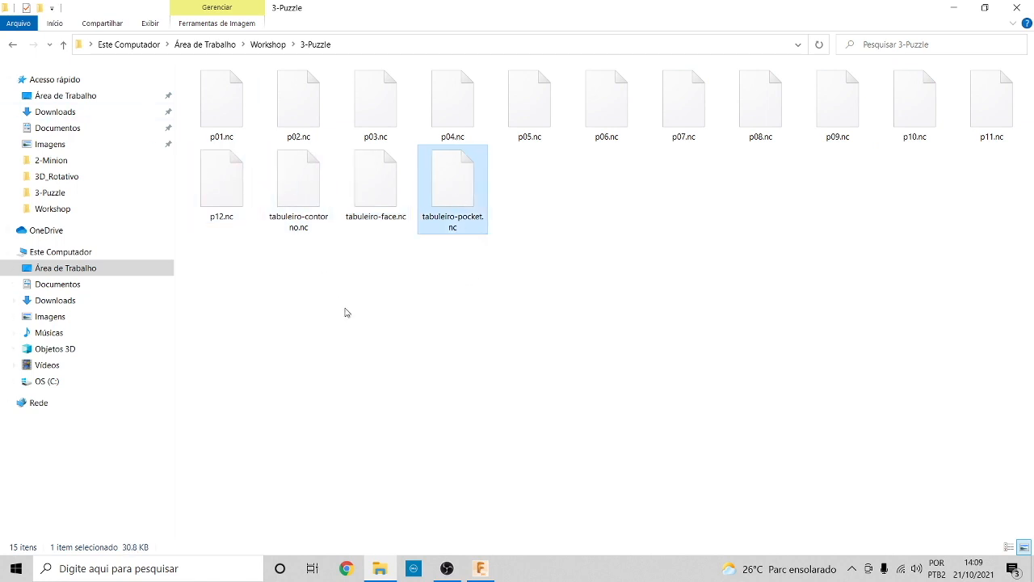
pyautogui.click(393, 190)
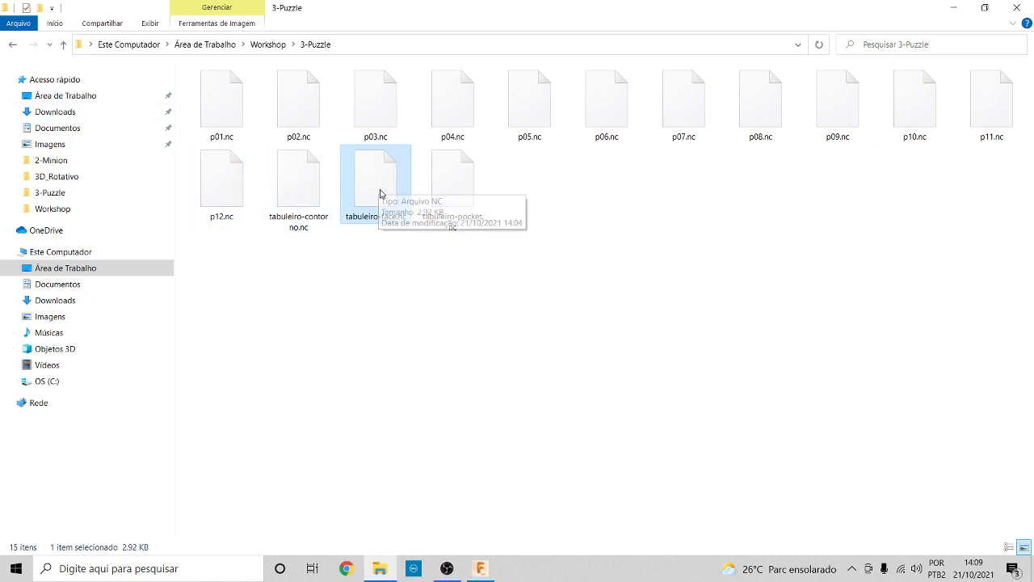
pyautogui.click(462, 179)
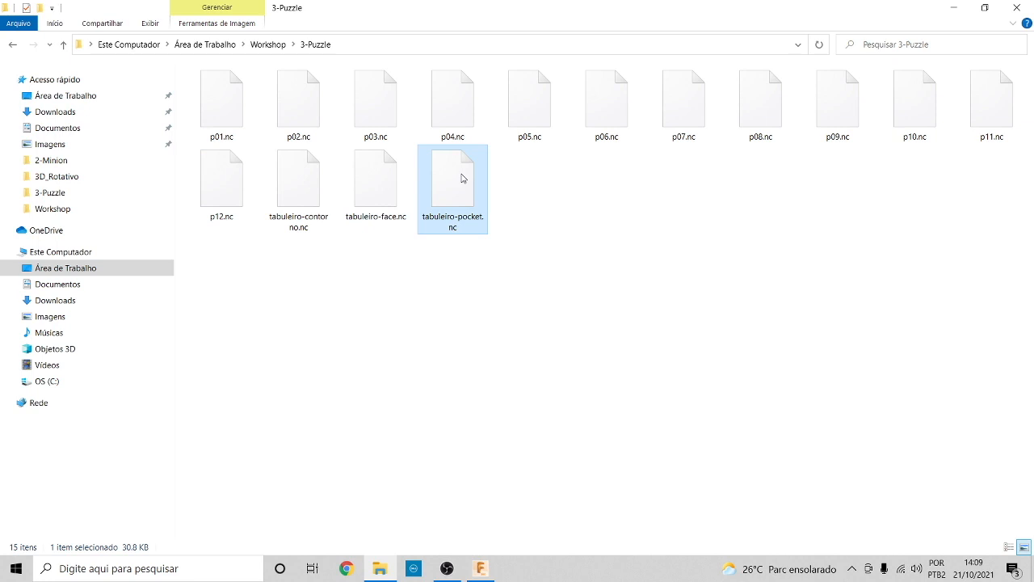
pyautogui.click(298, 185)
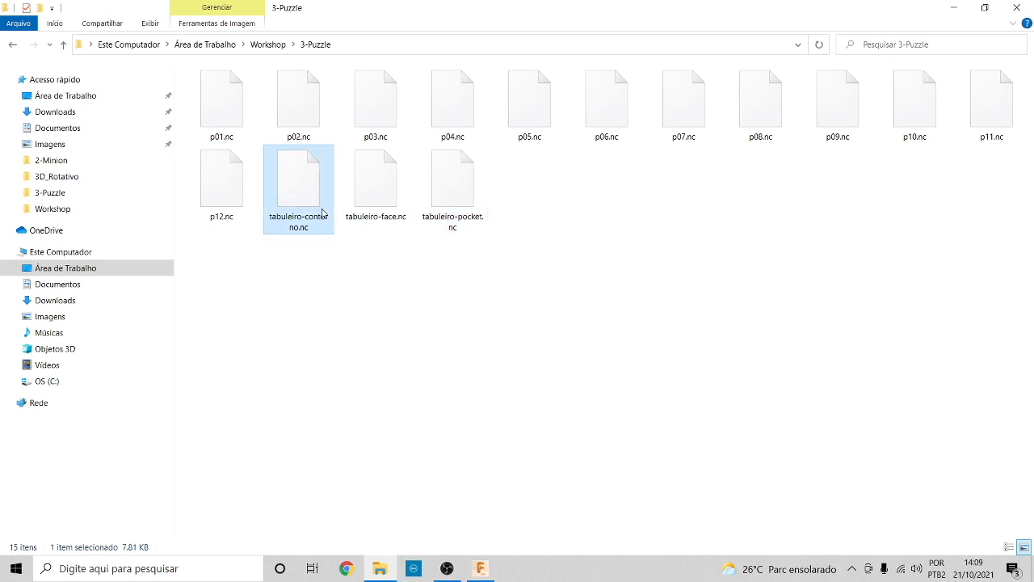
pyautogui.click(383, 313)
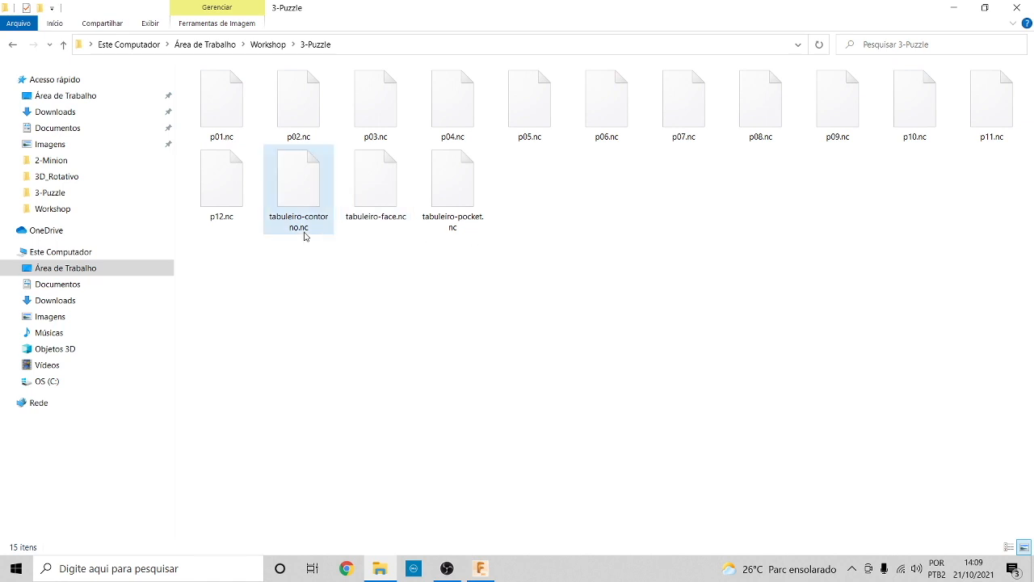
pyautogui.moveTo(304, 236)
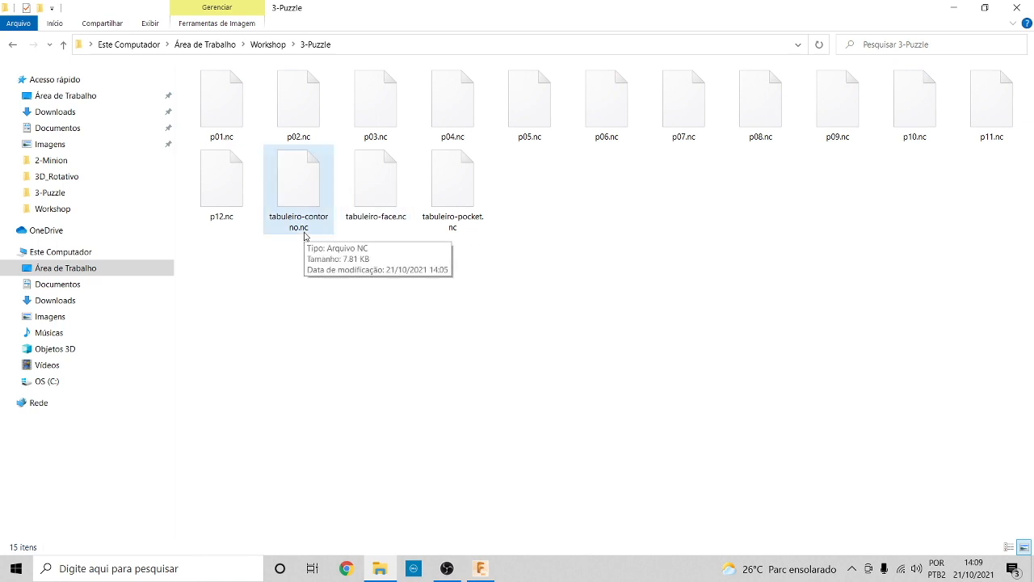